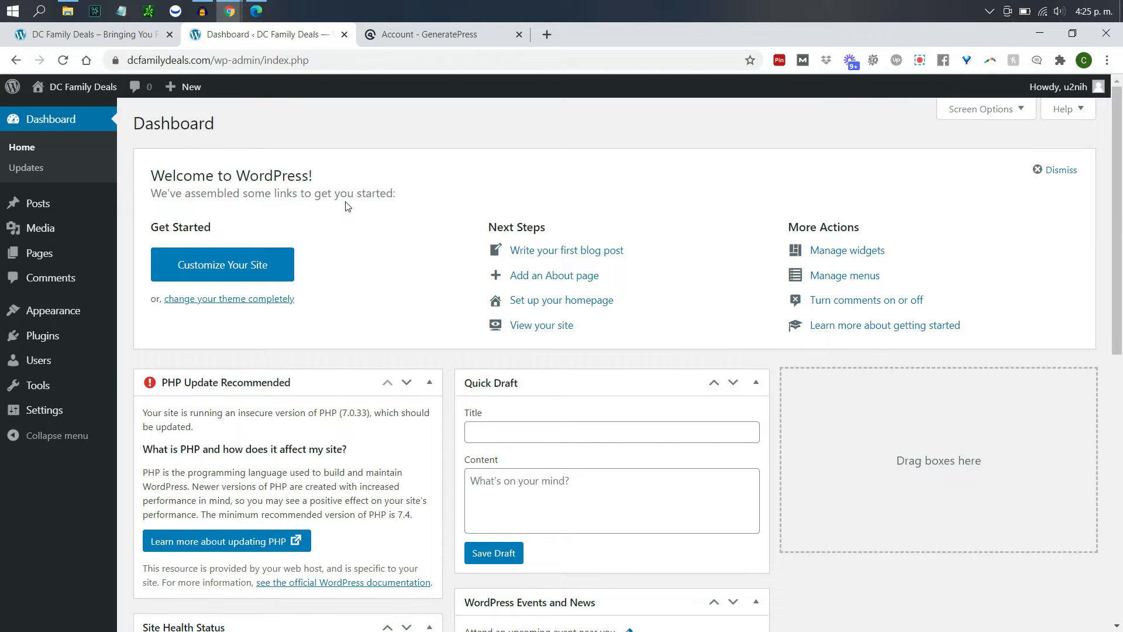
- Find the GeneratePress theme in the WordPress theme directory, install it and activate it on the site
mouse_move(96, 313)
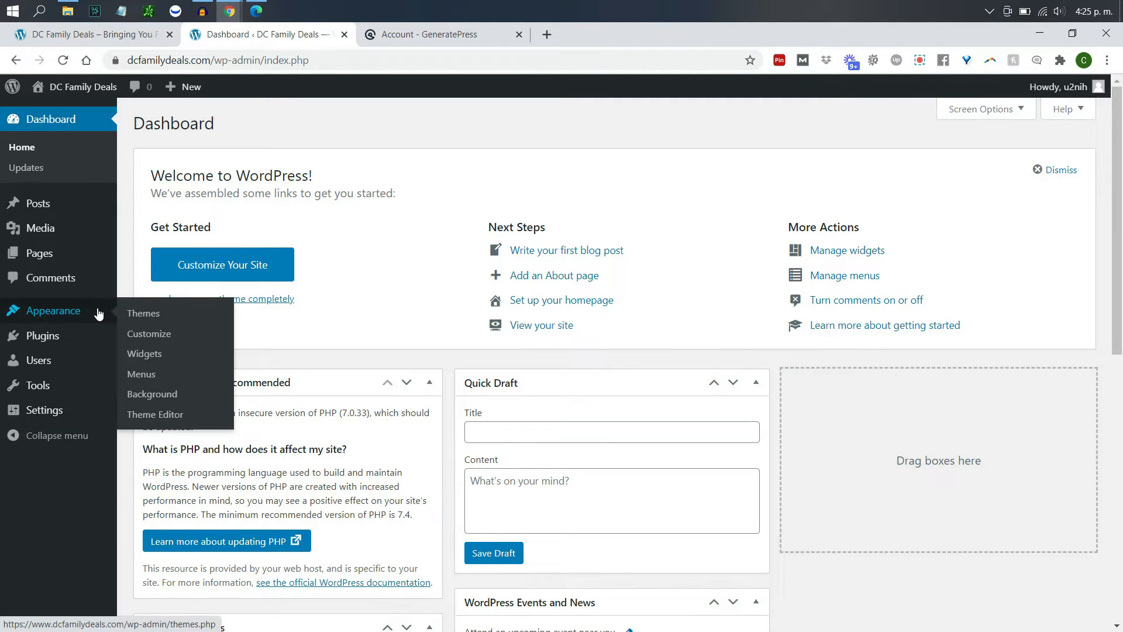
left_click(138, 314)
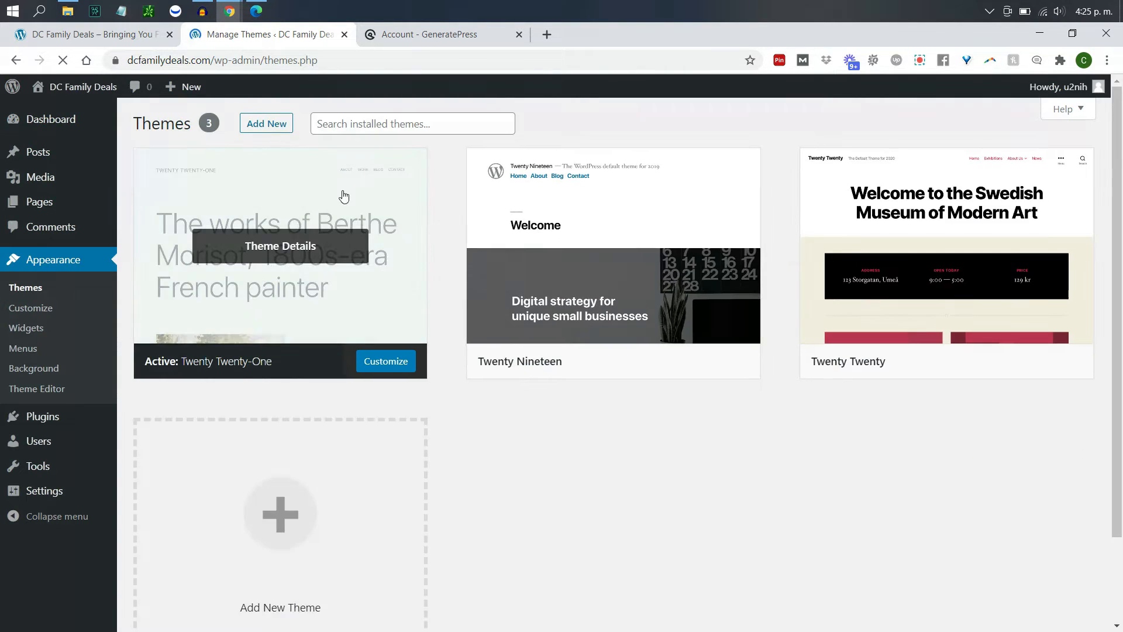
left_click(272, 128)
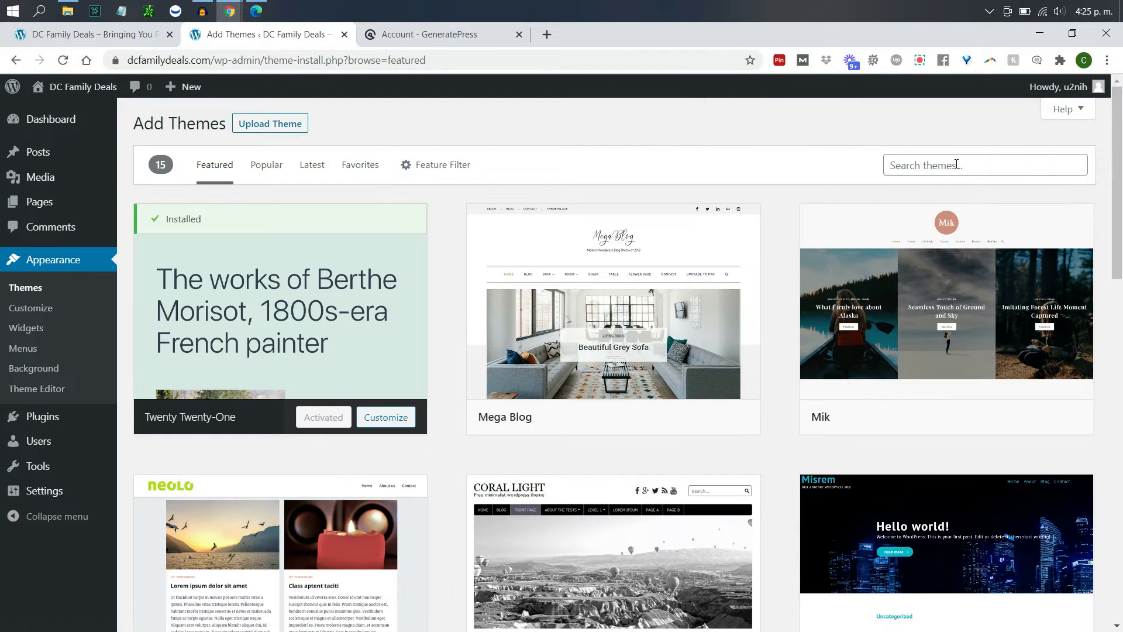
left_click(956, 165)
type("GeneratePress")
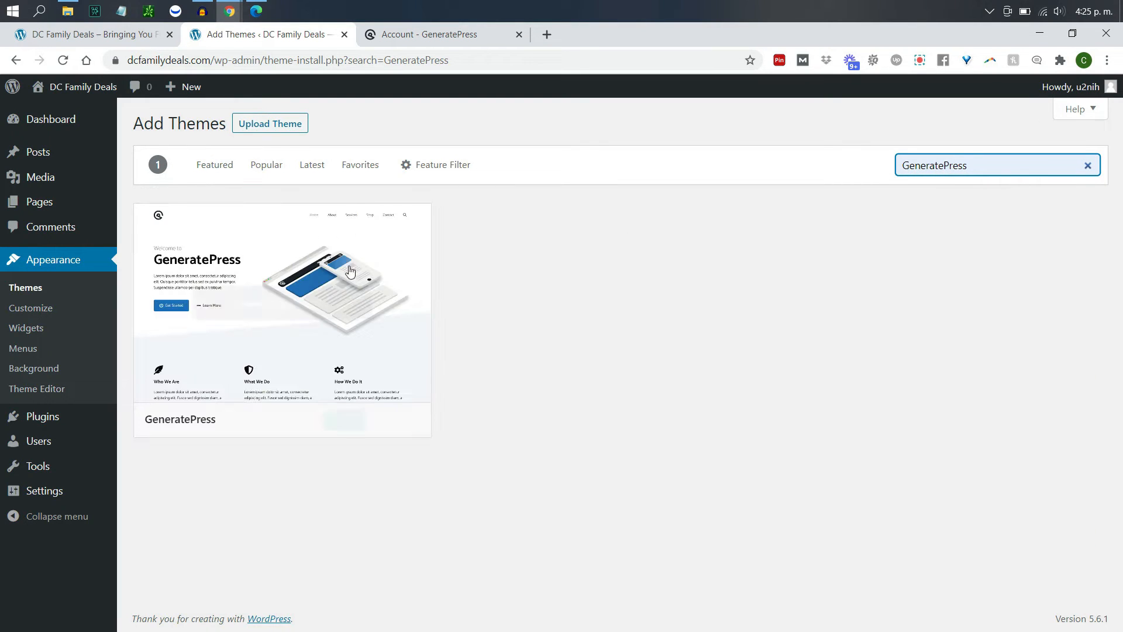
left_click(349, 427)
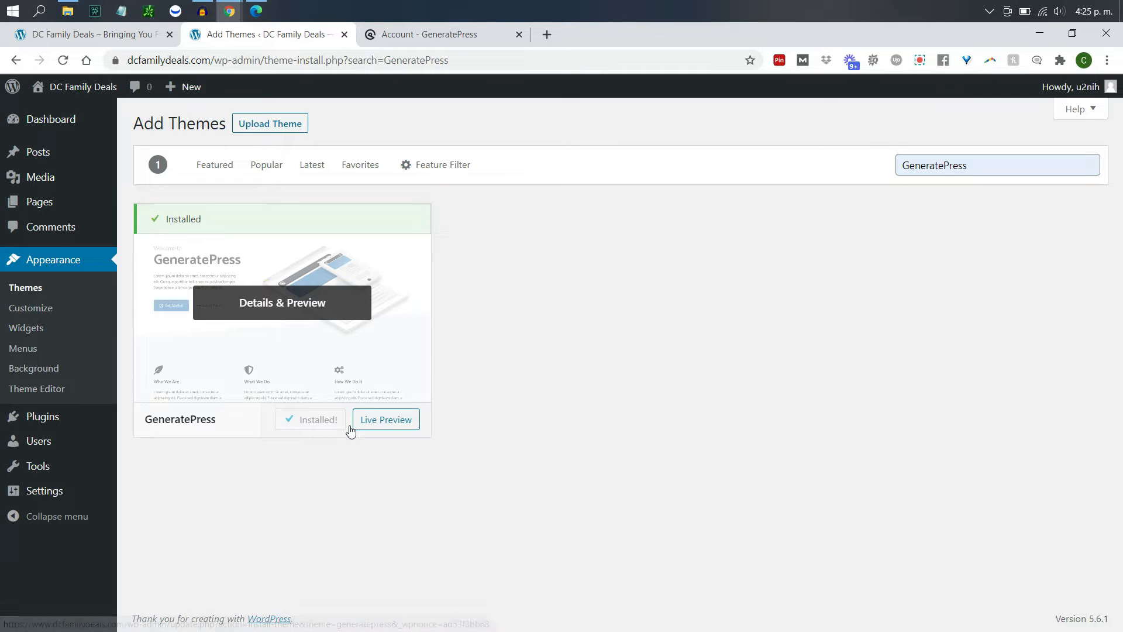
left_click(321, 420)
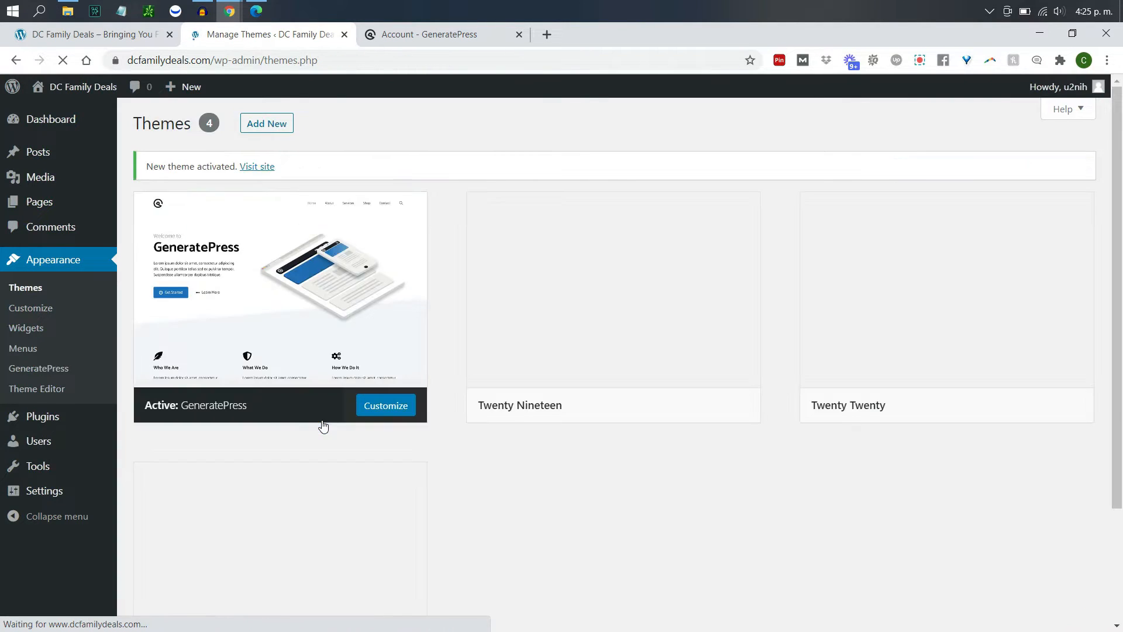
- Reload the DC Family Deals front page to check its look with the GeneratePress theme
left_click(120, 42)
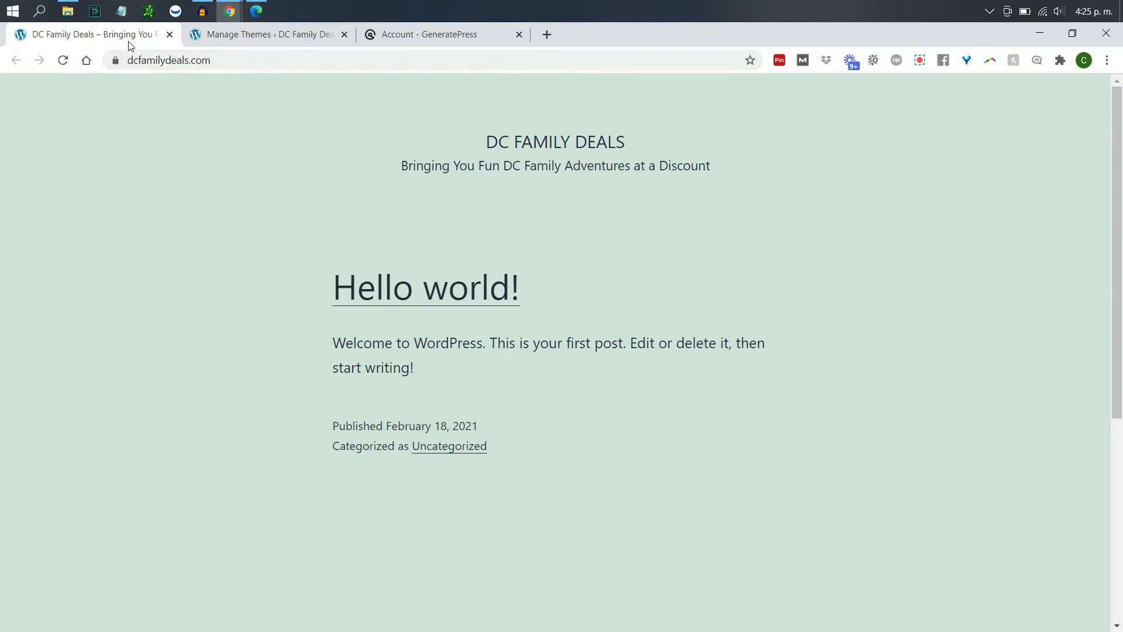
left_click(167, 60)
key("Return")
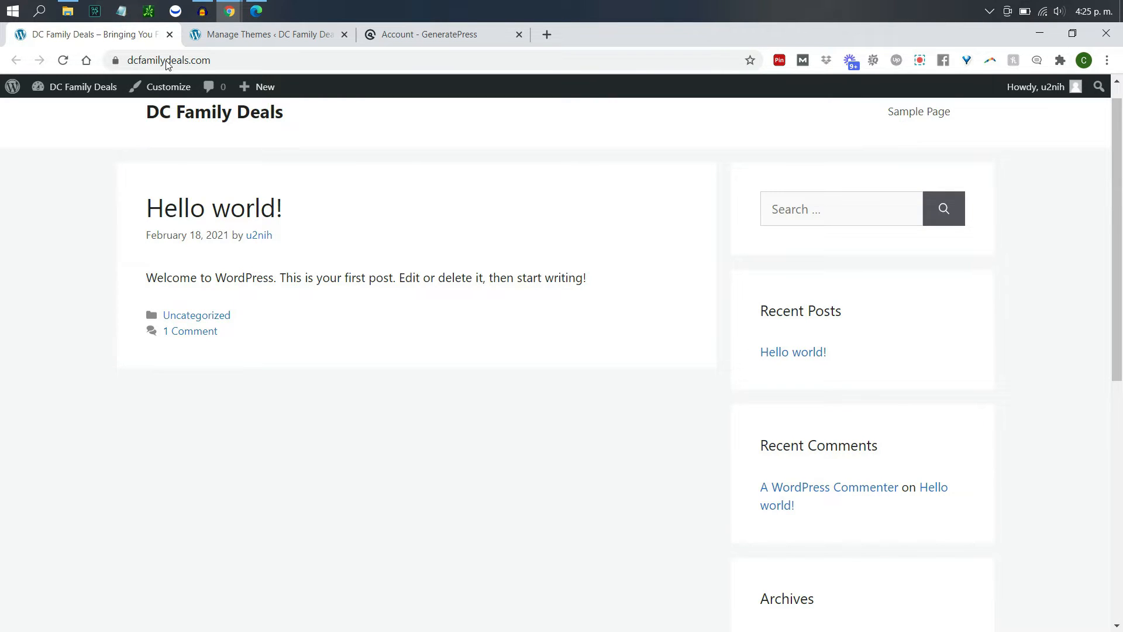
- Delete the unused Twenty Nineteen theme from the site's installed themes
left_click(227, 39)
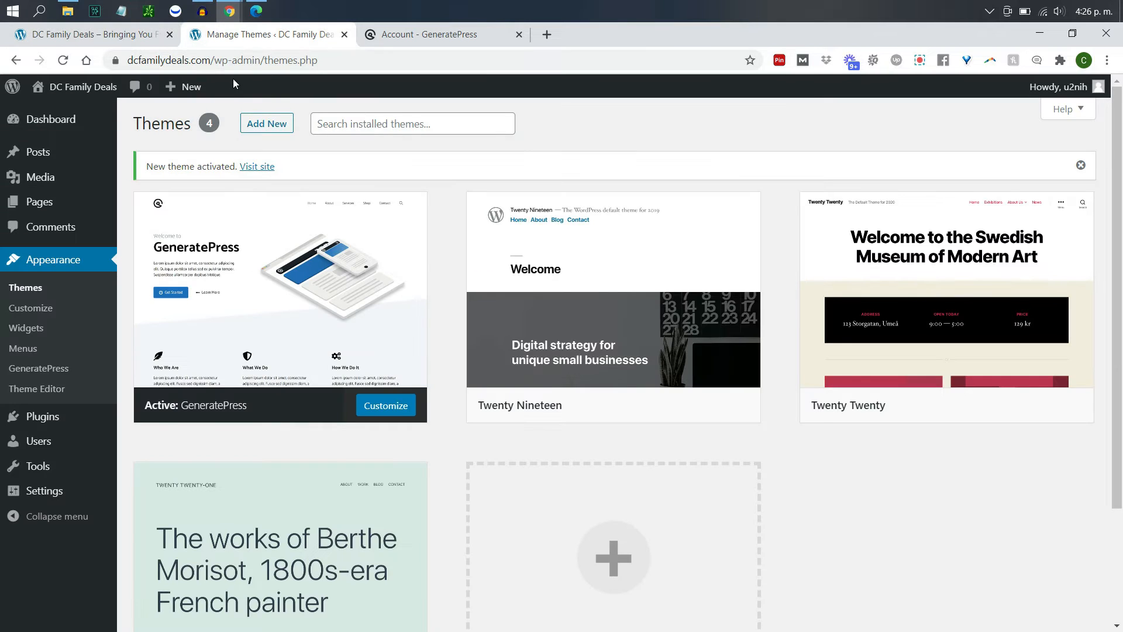
mouse_move(658, 343)
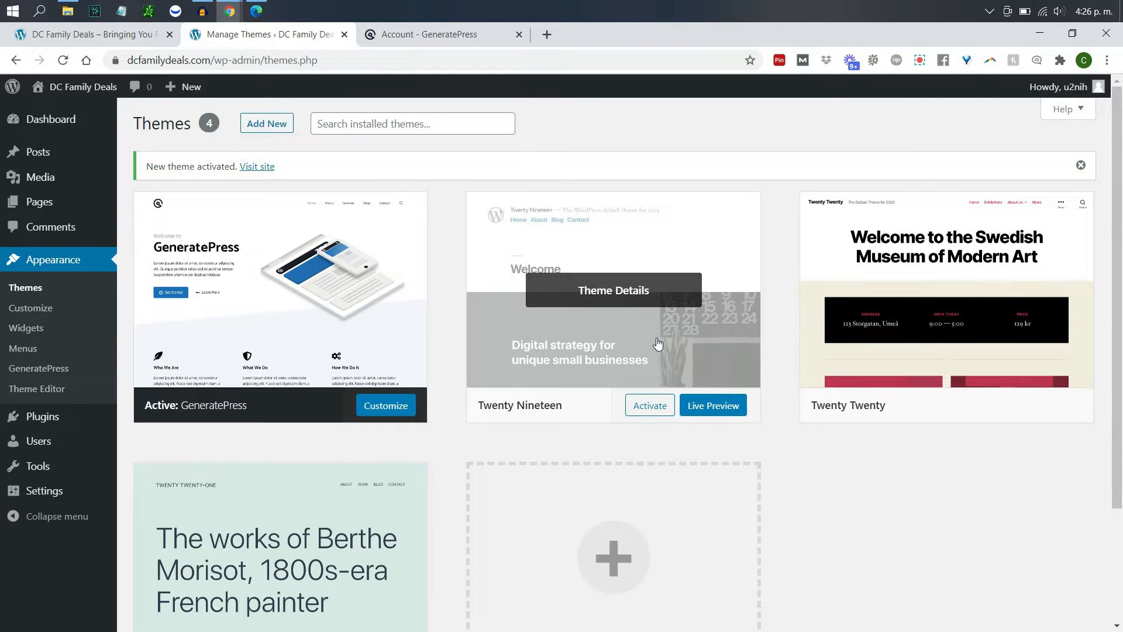
left_click(601, 290)
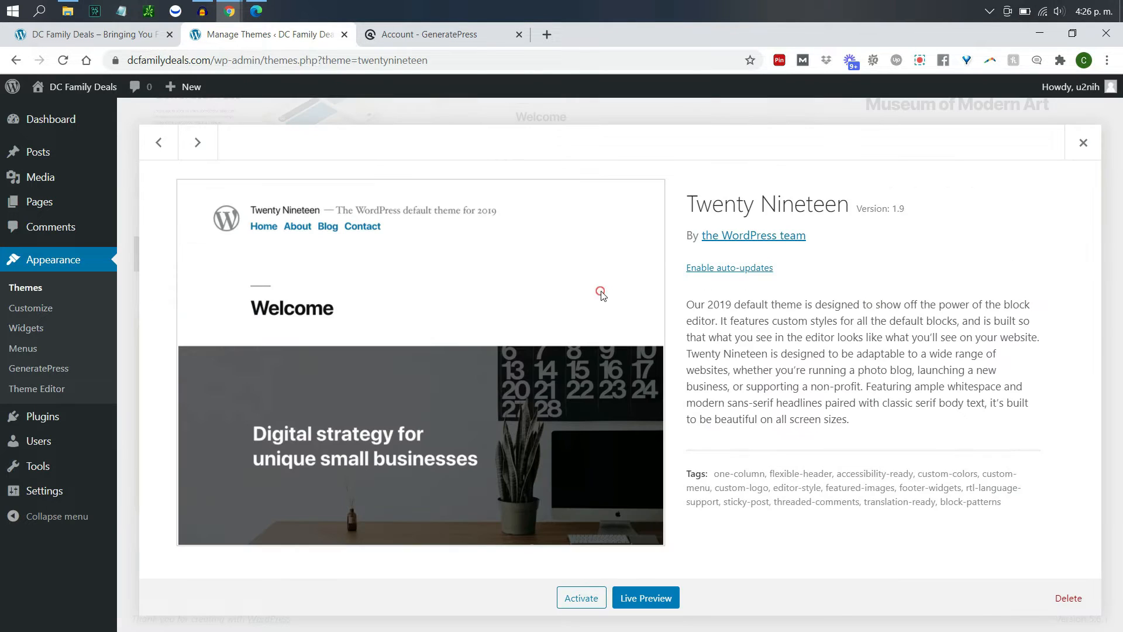
left_click(1071, 599)
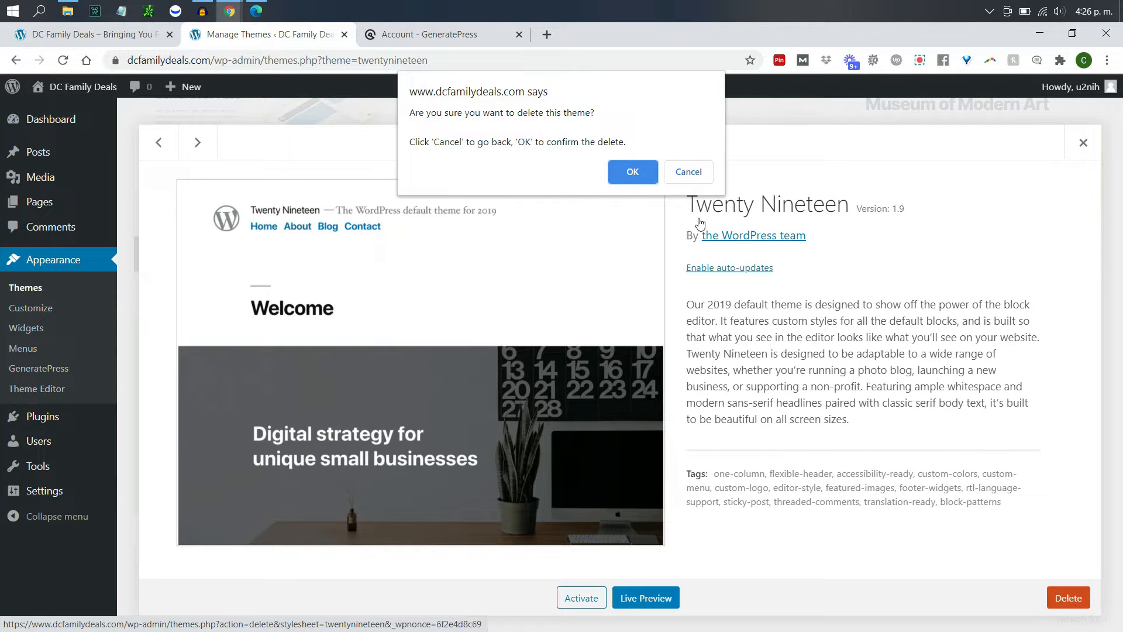
left_click(629, 168)
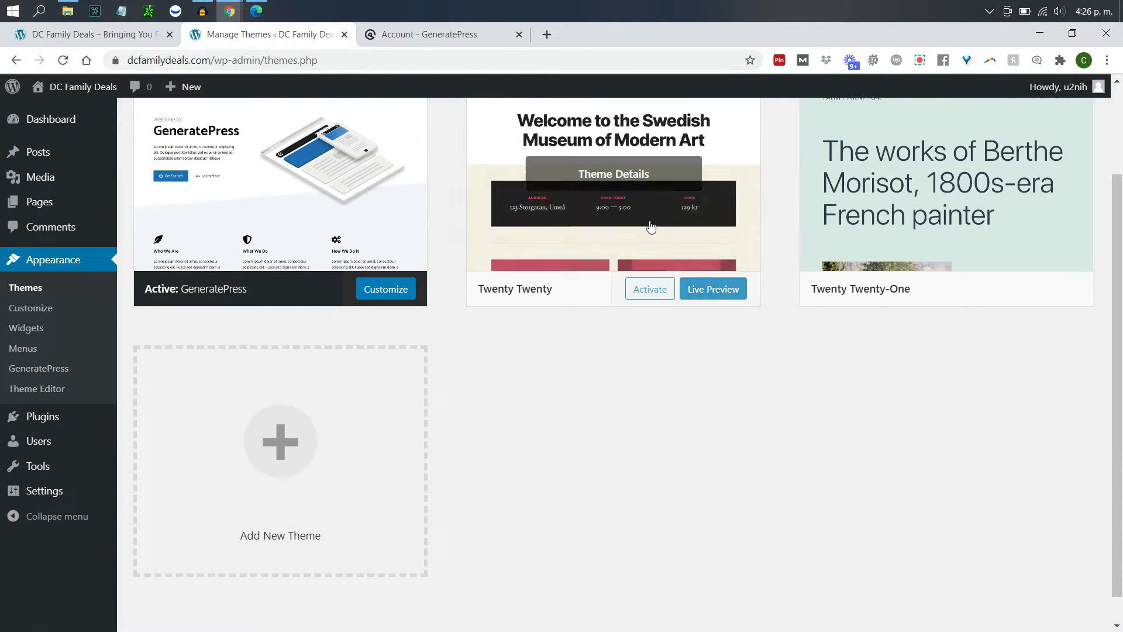
- Delete the unused Twenty Twenty and Twenty Twenty-One themes, keeping only GeneratePress installed
left_click(585, 170)
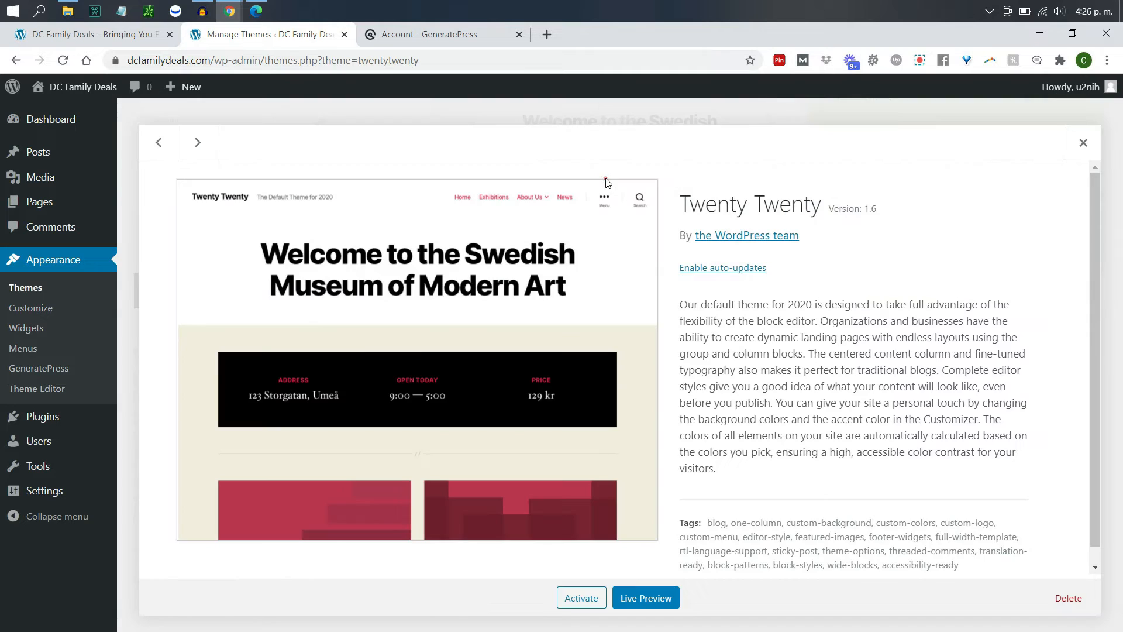
left_click(1061, 600)
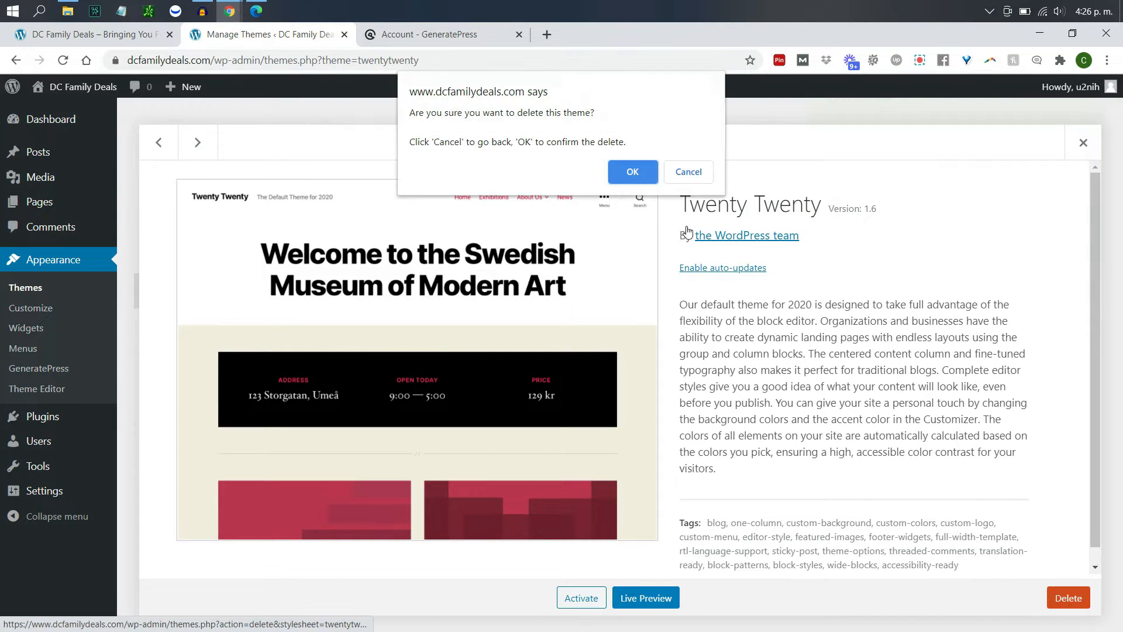
left_click(635, 171)
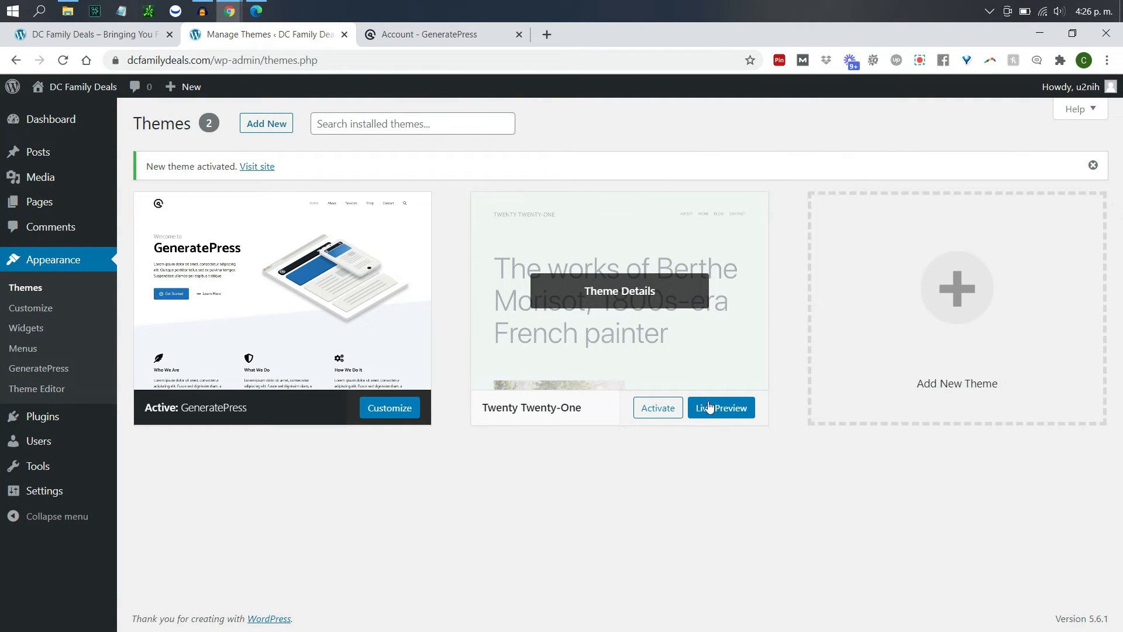
left_click(641, 297)
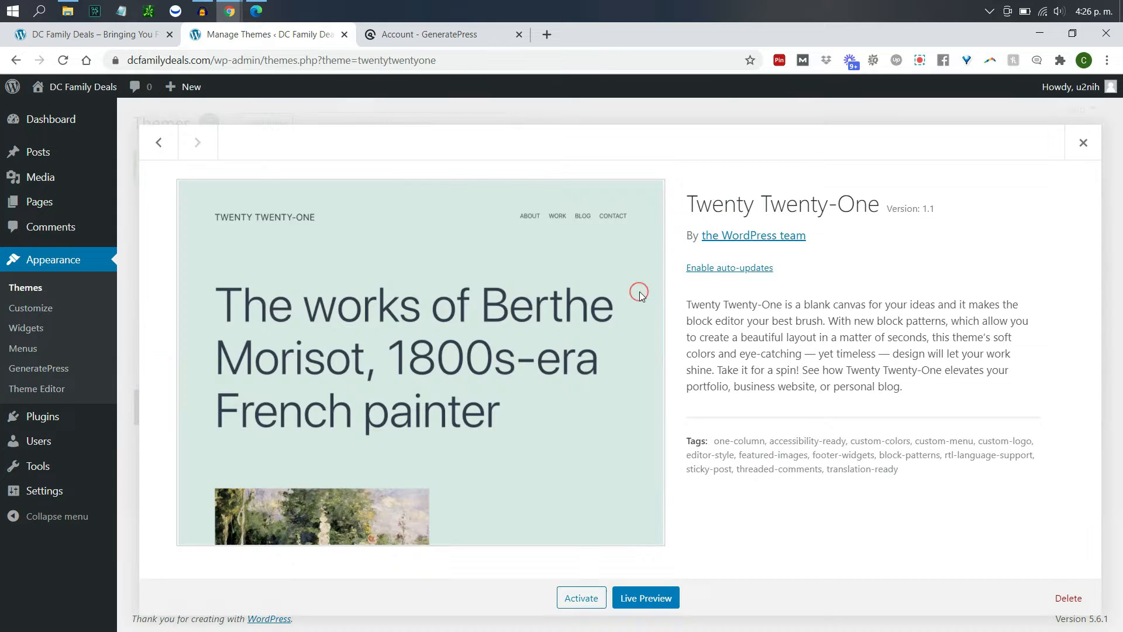
left_click(1051, 598)
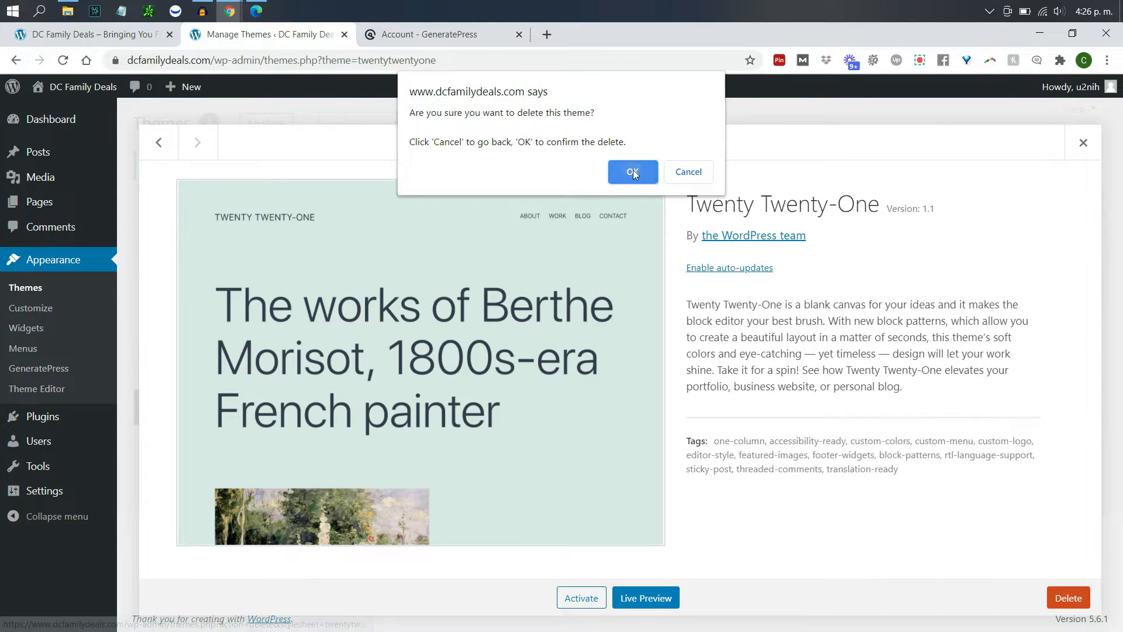
left_click(634, 170)
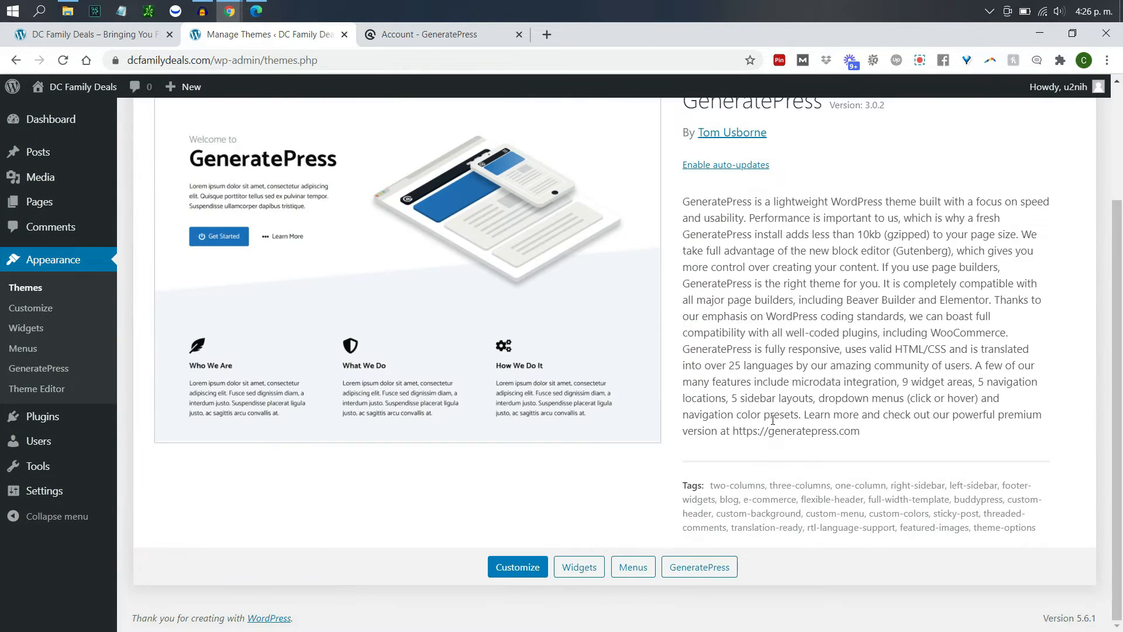
left_click_drag(1117, 353, 1117, 213)
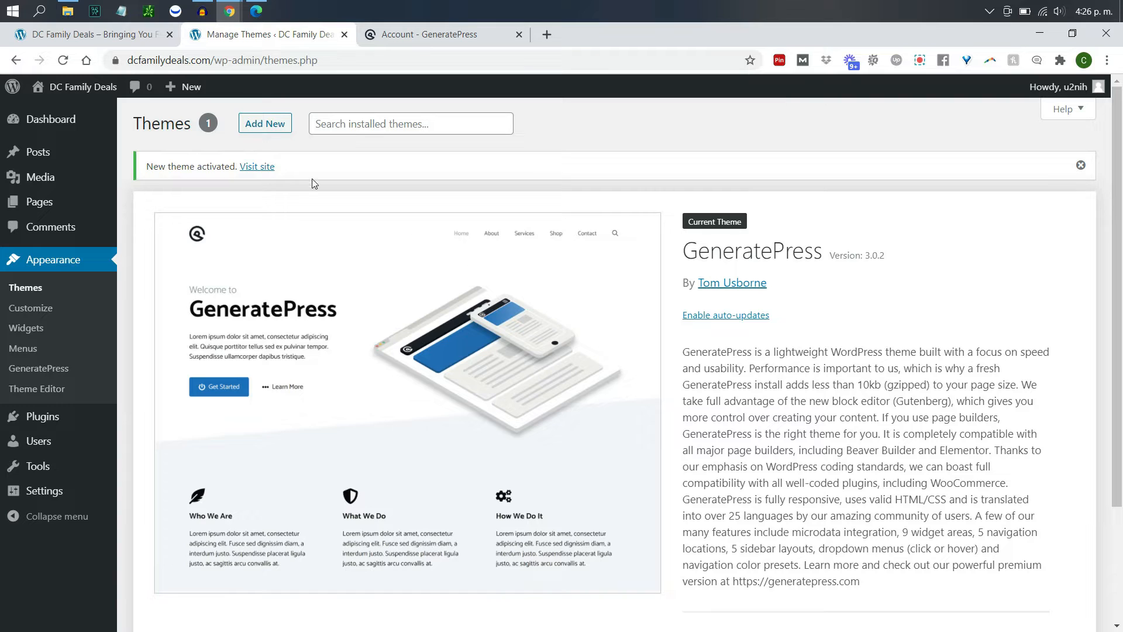
- Download the GP Premium plugin from the GeneratePress account page and look through the premium modules overview
left_click(408, 36)
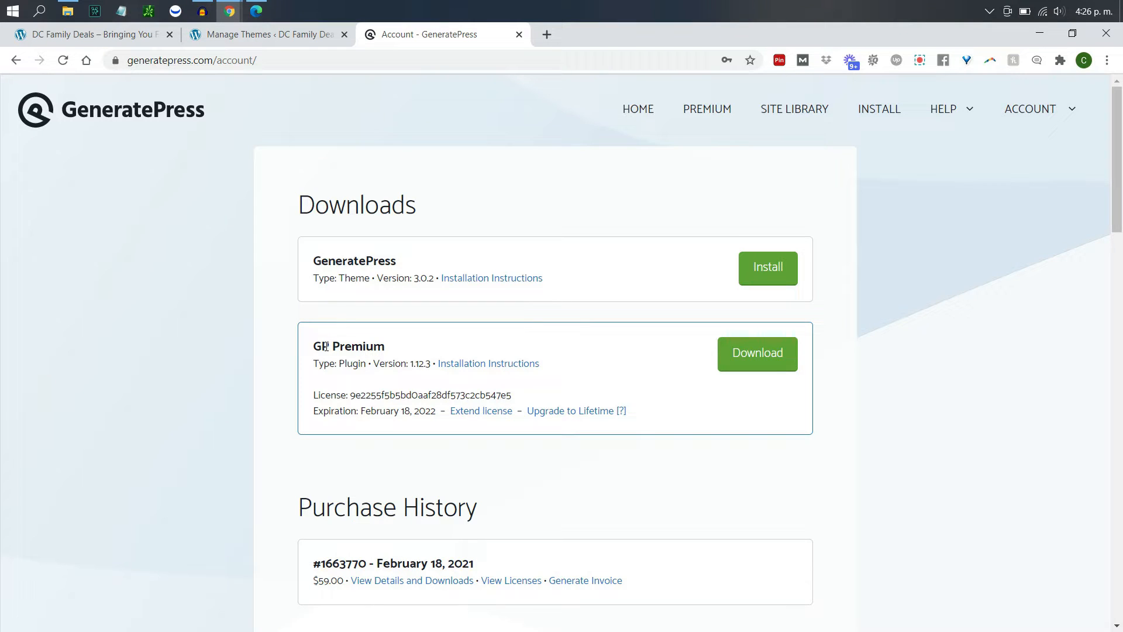
left_click(759, 352)
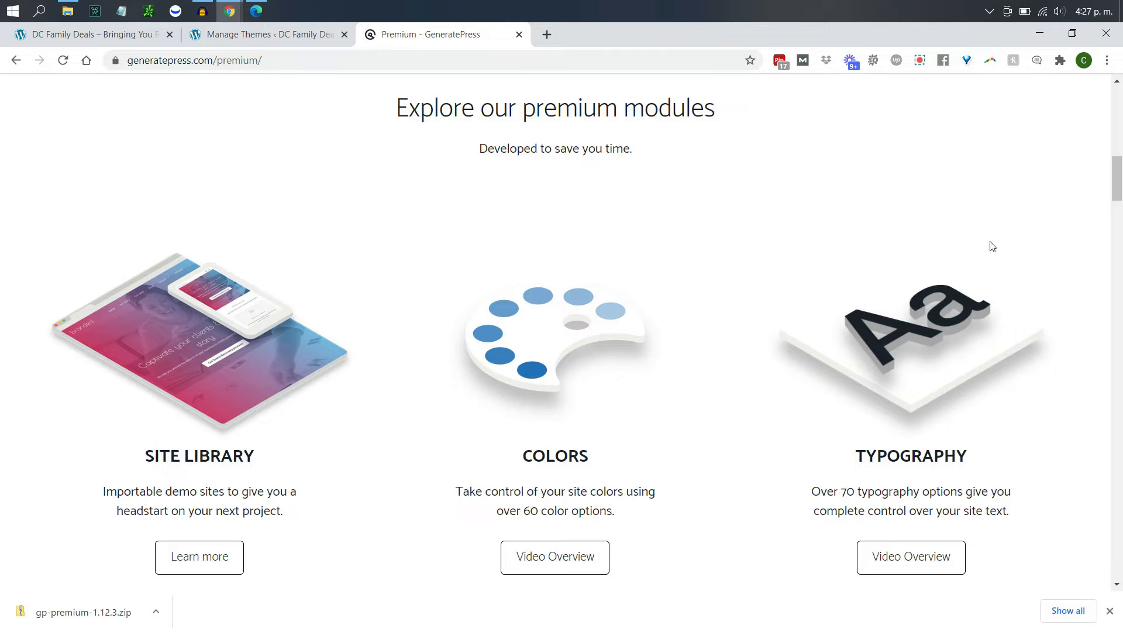
left_click_drag(1117, 189, 1115, 235)
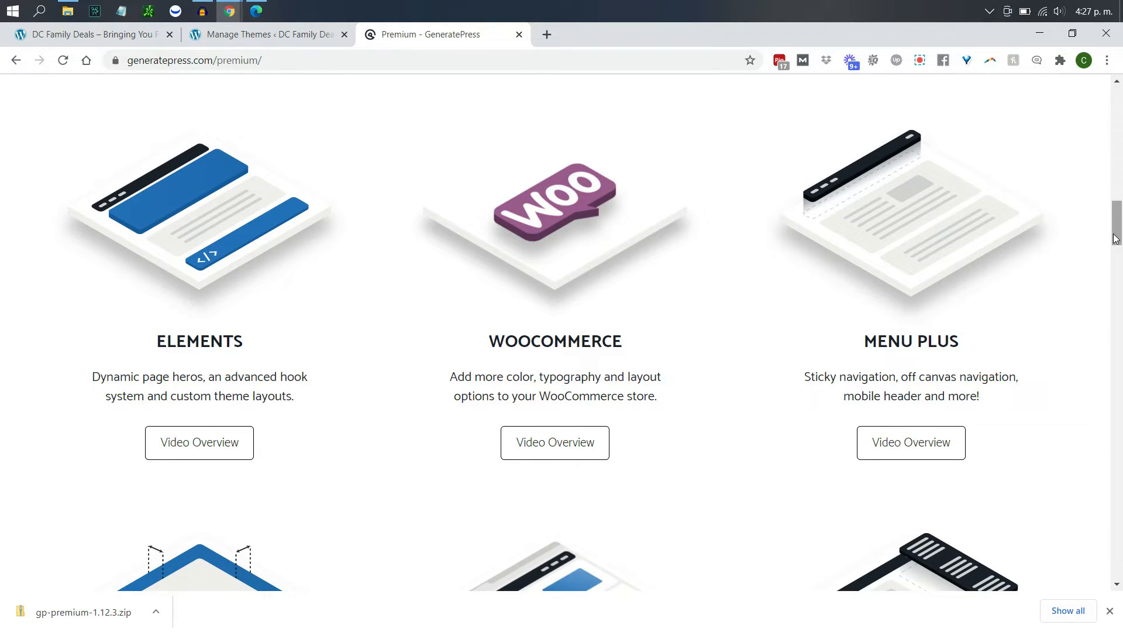
left_click_drag(1114, 239, 1111, 100)
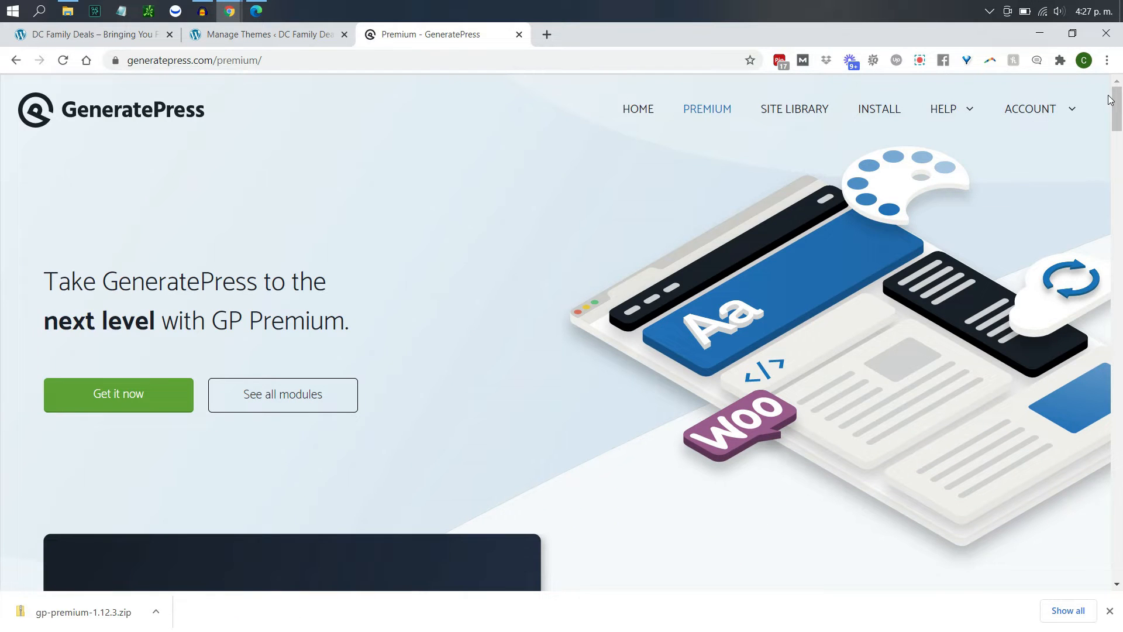
- Upload gp-premium-1.12.3.zip as a new plugin on the WordPress site, install it and activate it
left_click(264, 34)
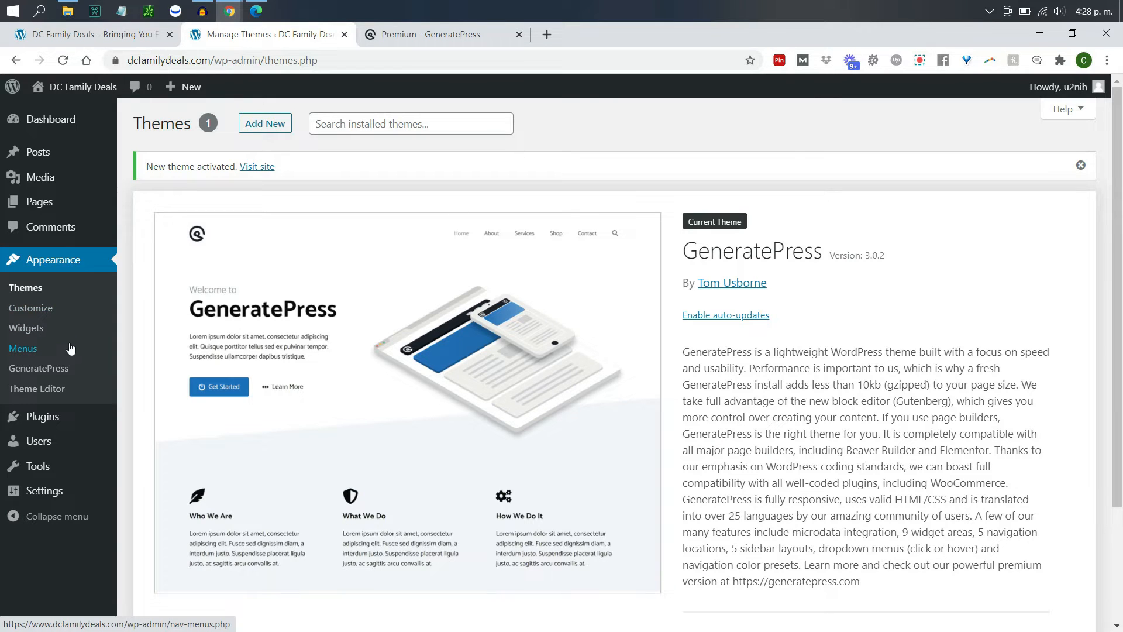
mouse_move(57, 420)
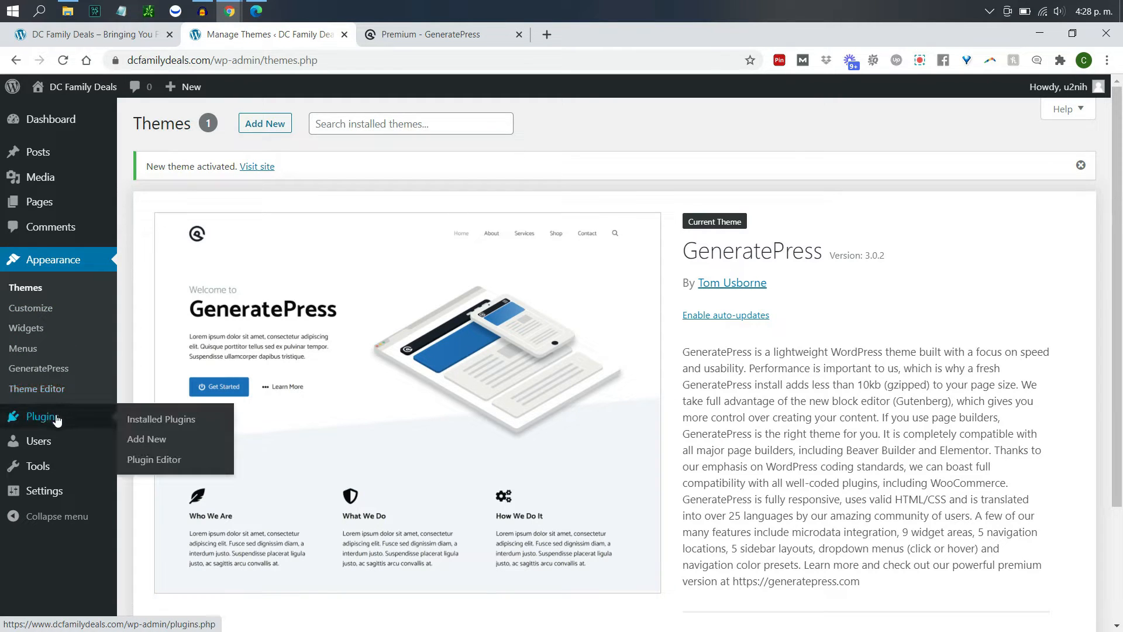
left_click(151, 442)
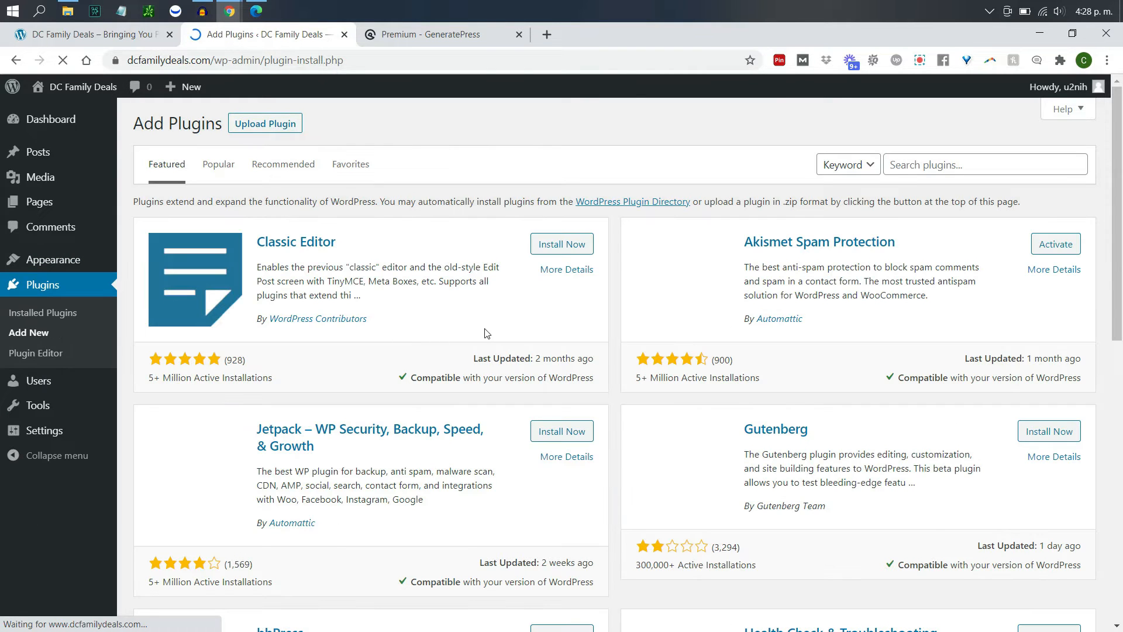
left_click(257, 124)
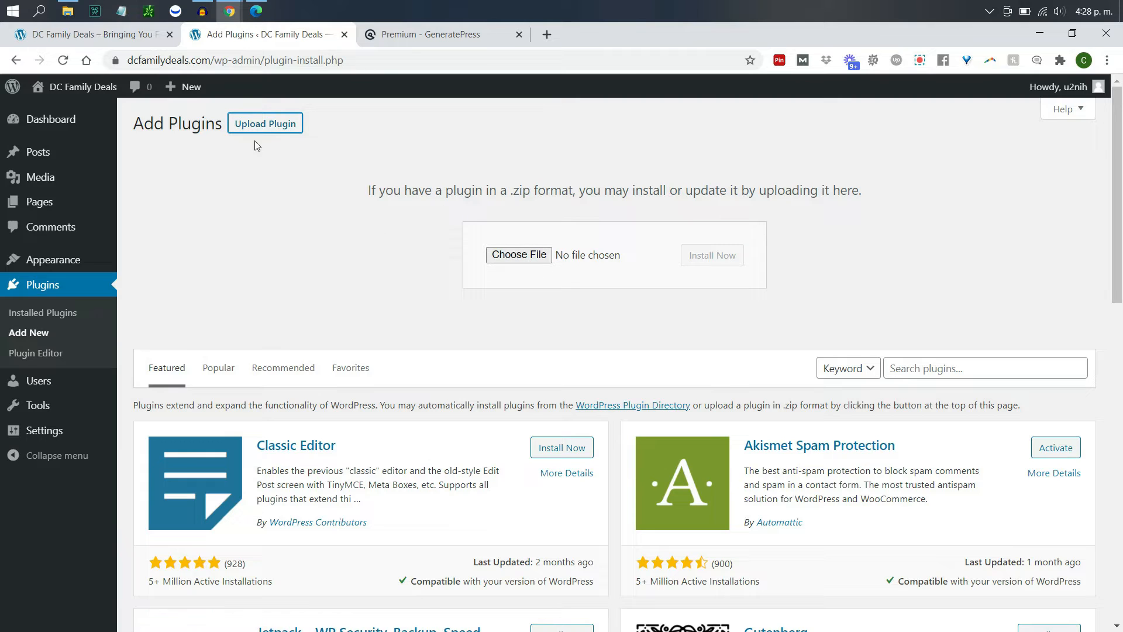
left_click(531, 259)
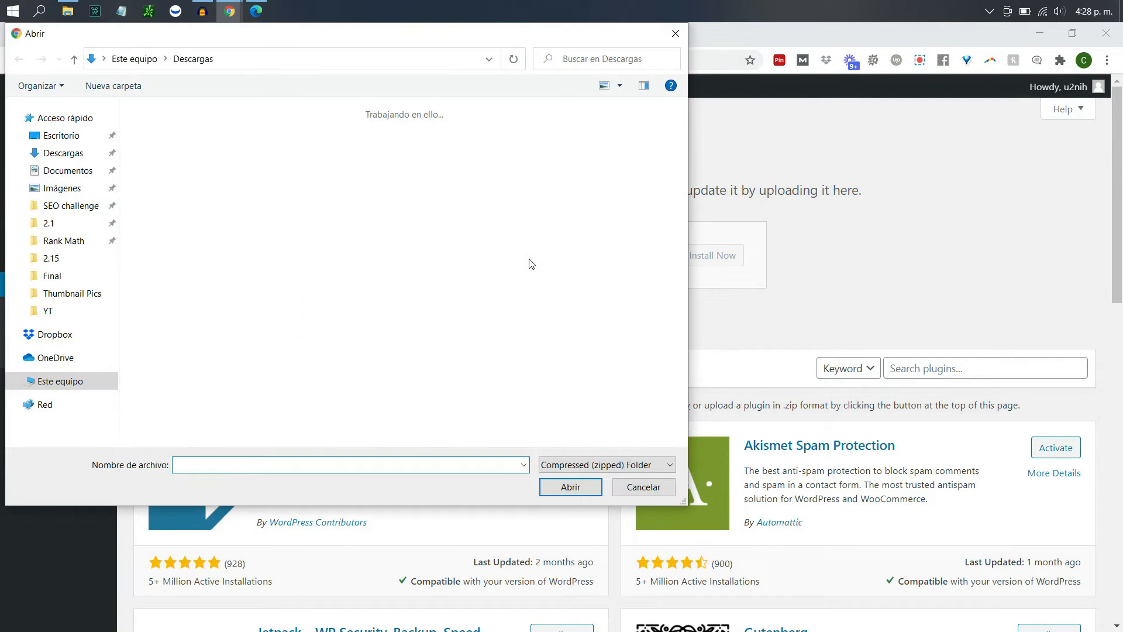
left_click(171, 161)
left_click(571, 486)
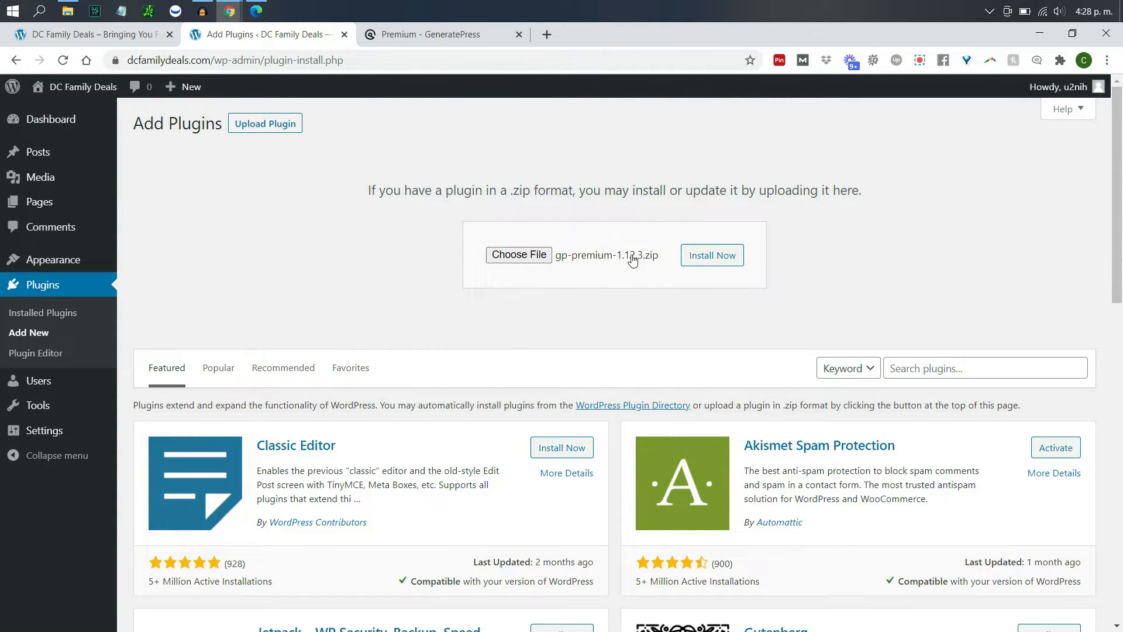
left_click(719, 257)
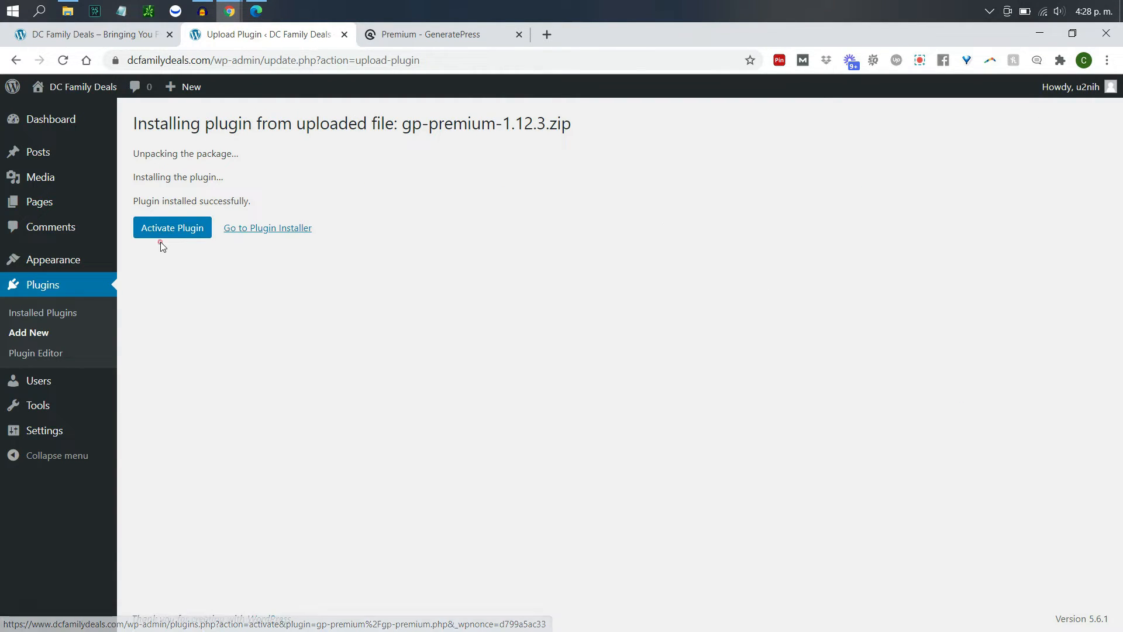
left_click(171, 230)
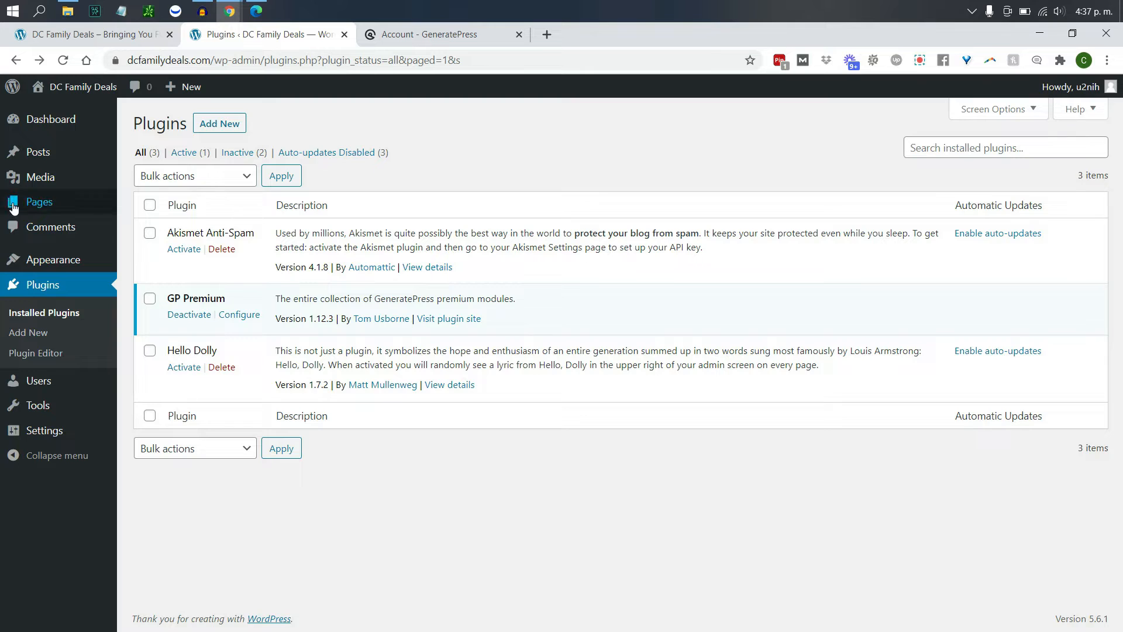
- Copy the GP Premium license key from the GeneratePress account page, paste it into the site's GeneratePress updates settings and save it
mouse_move(71, 263)
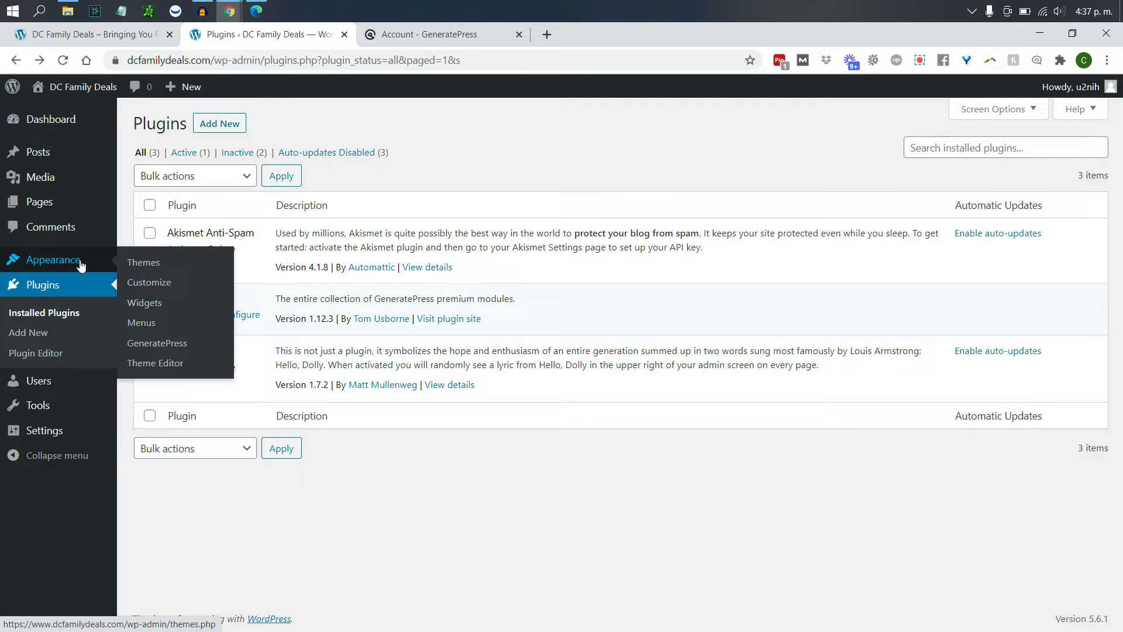
left_click(149, 344)
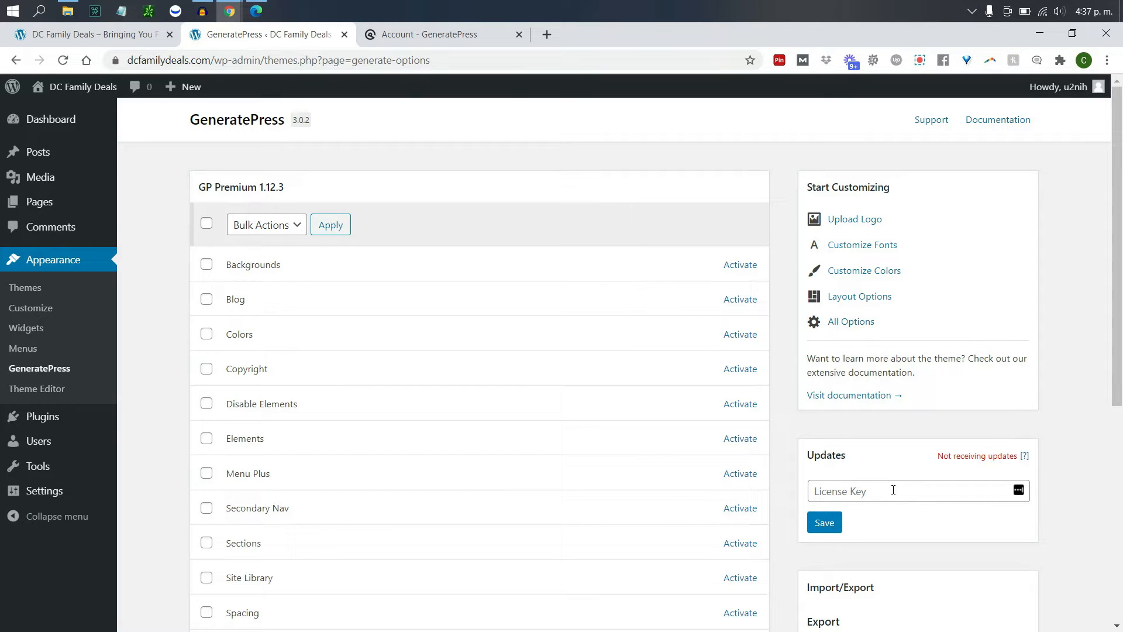
left_click(453, 34)
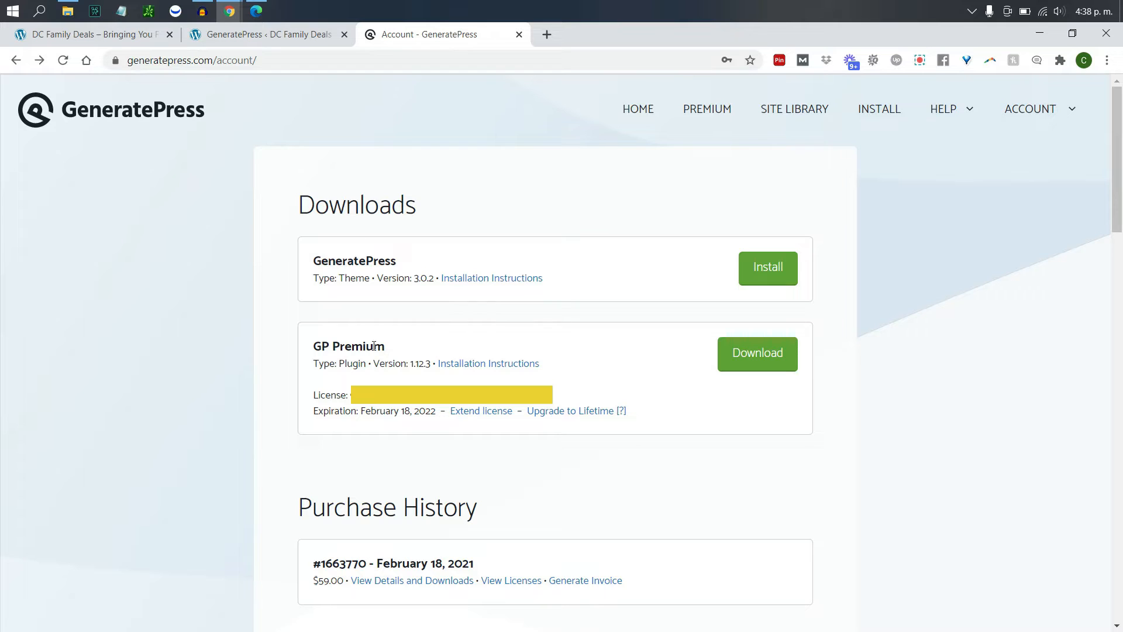
left_click_drag(490, 395, 351, 395)
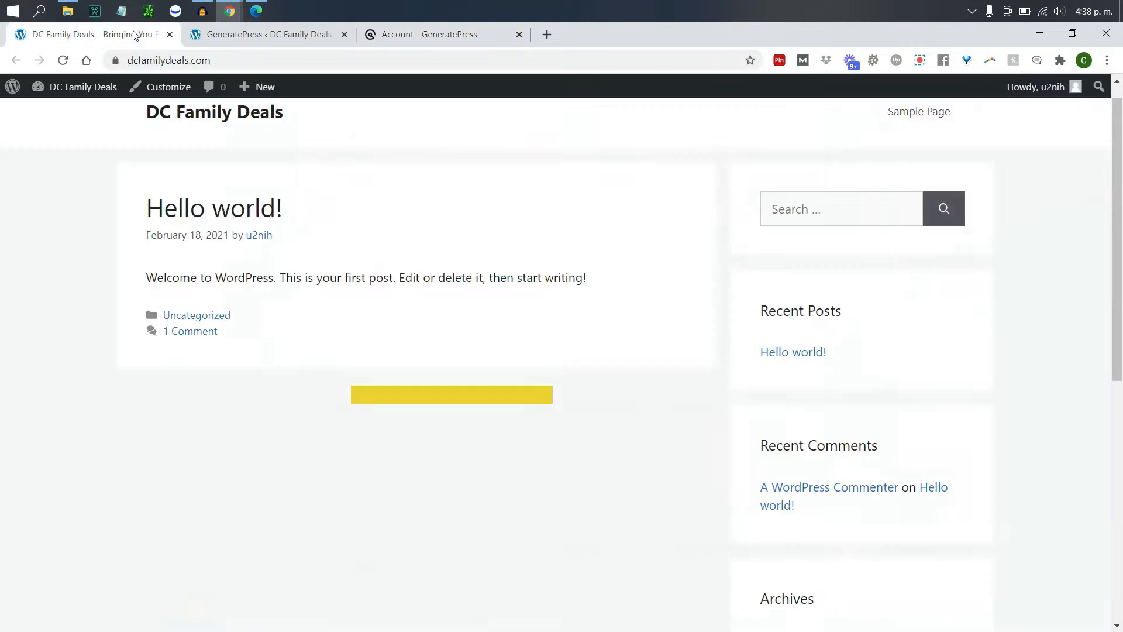
left_click(125, 34)
left_click(203, 39)
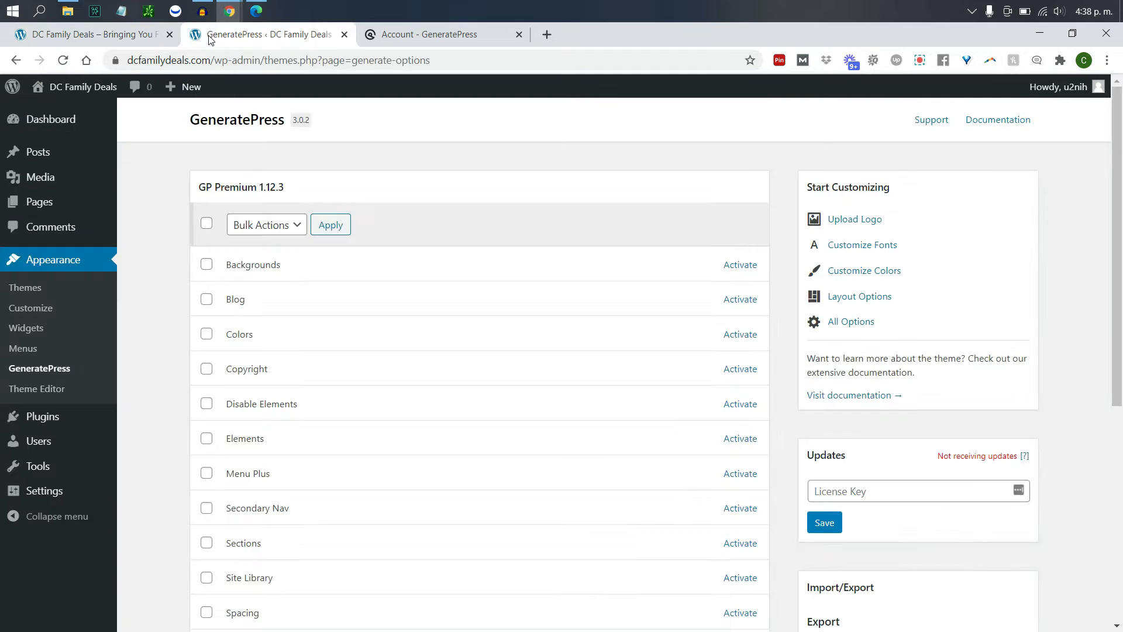
left_click(855, 490)
key("ctrl+v")
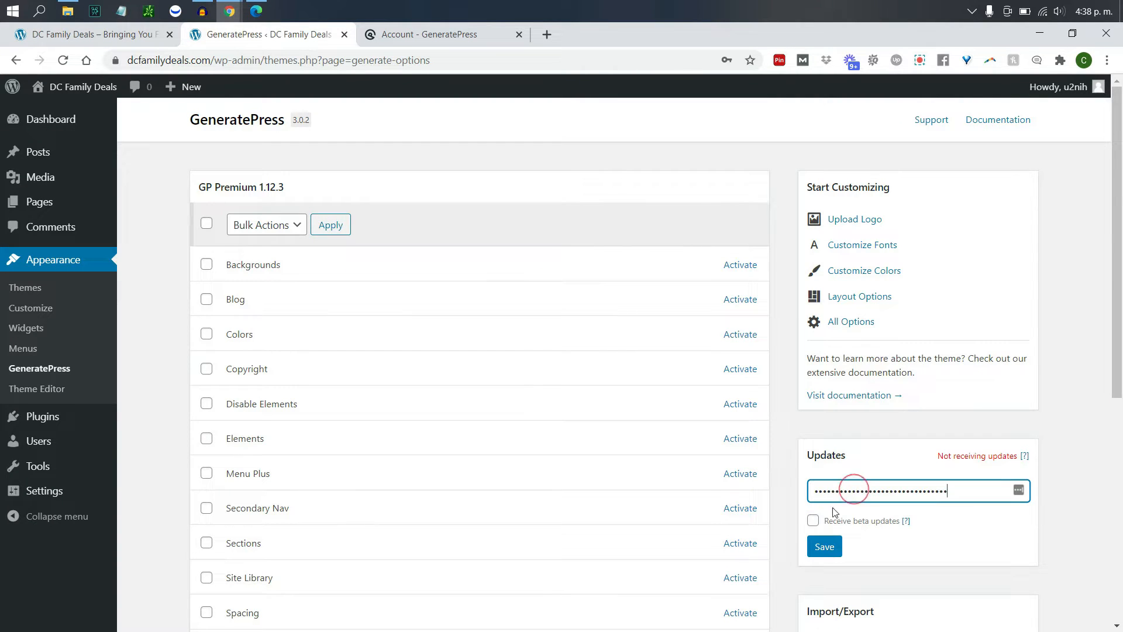
left_click(826, 546)
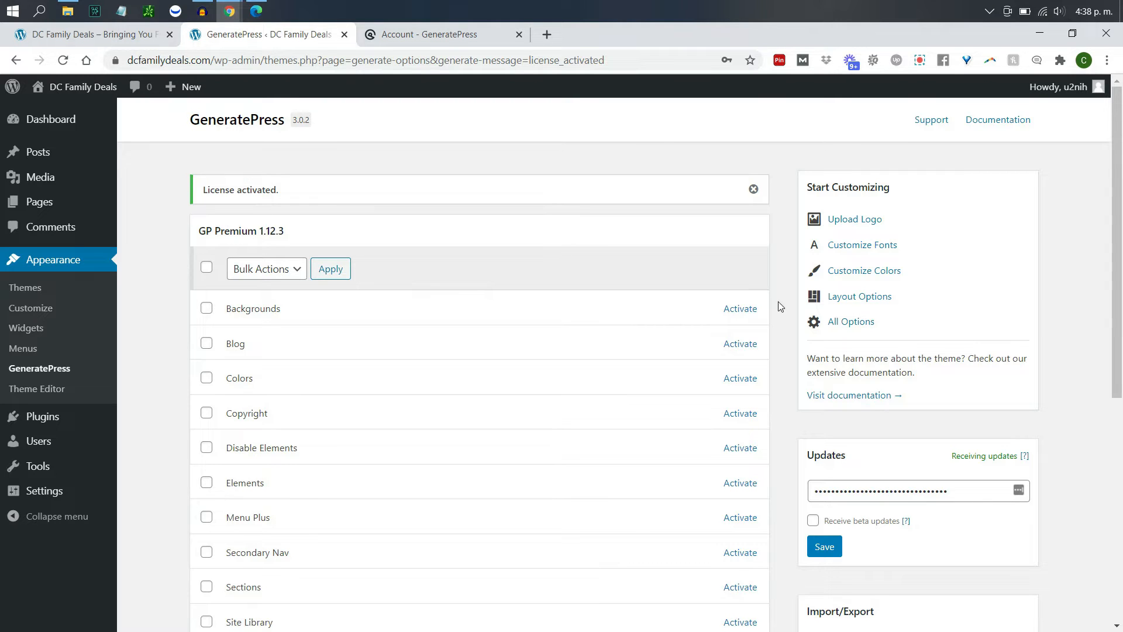
- Activate all available GP Premium modules at once with a bulk action, from Backgrounds through Typography
left_click_drag(1117, 255, 1120, 315)
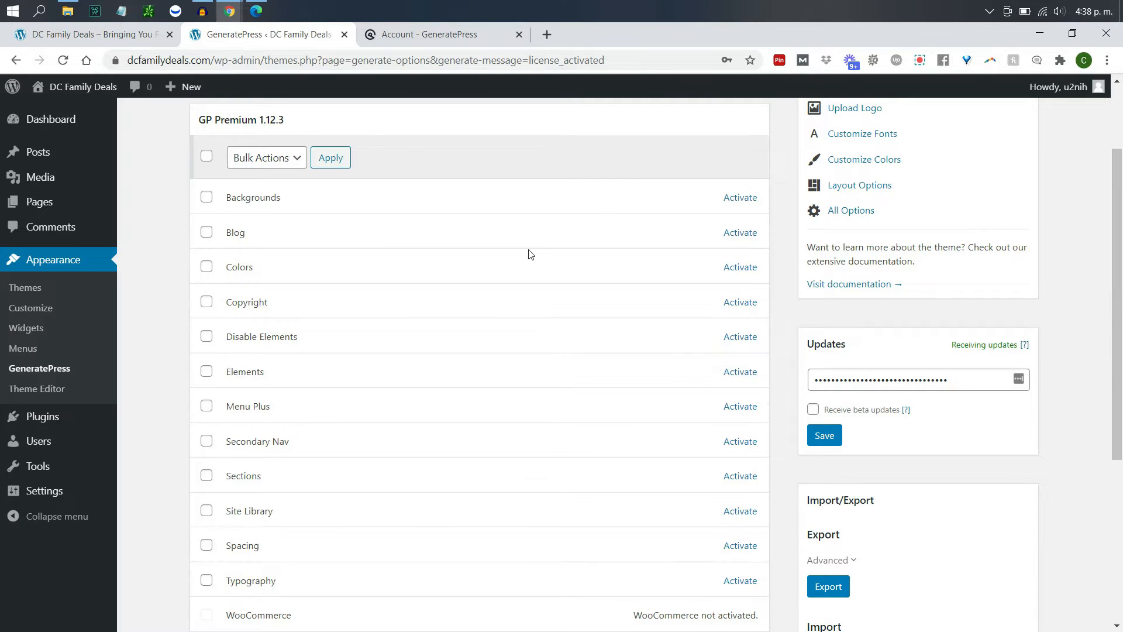
left_click_drag(1118, 279, 1120, 289)
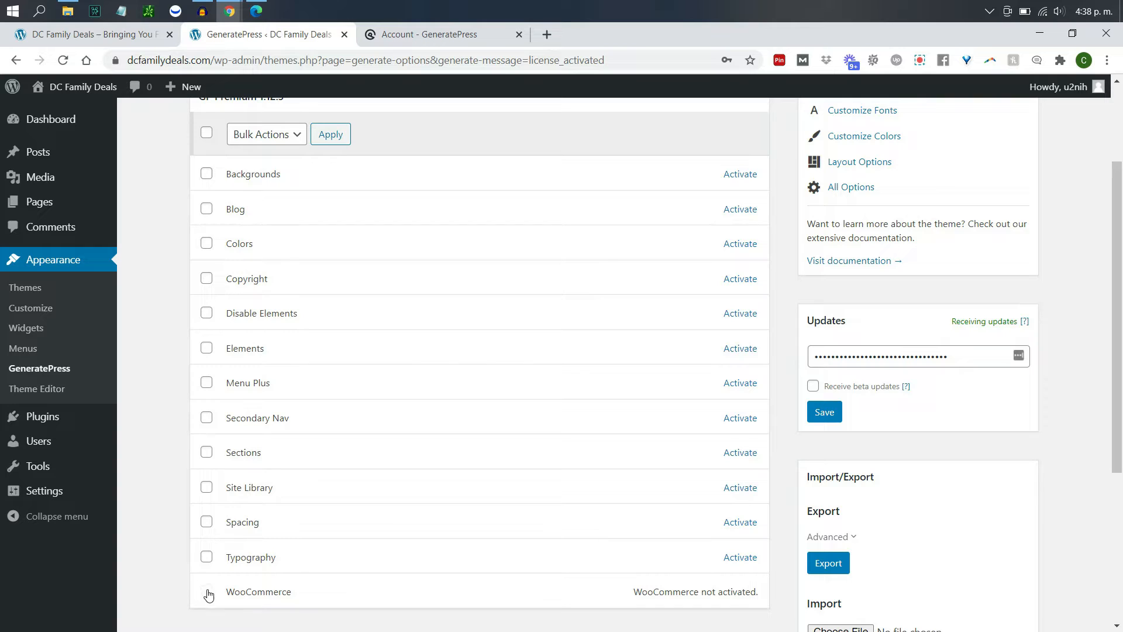
left_click(206, 134)
left_click(260, 145)
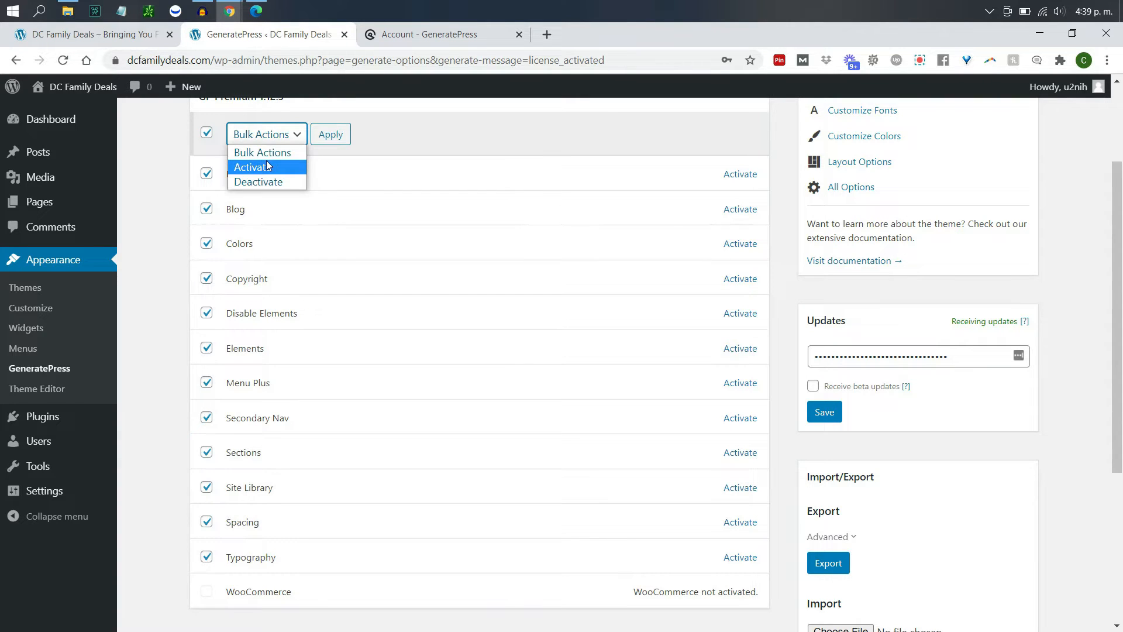
left_click(266, 159)
left_click(329, 137)
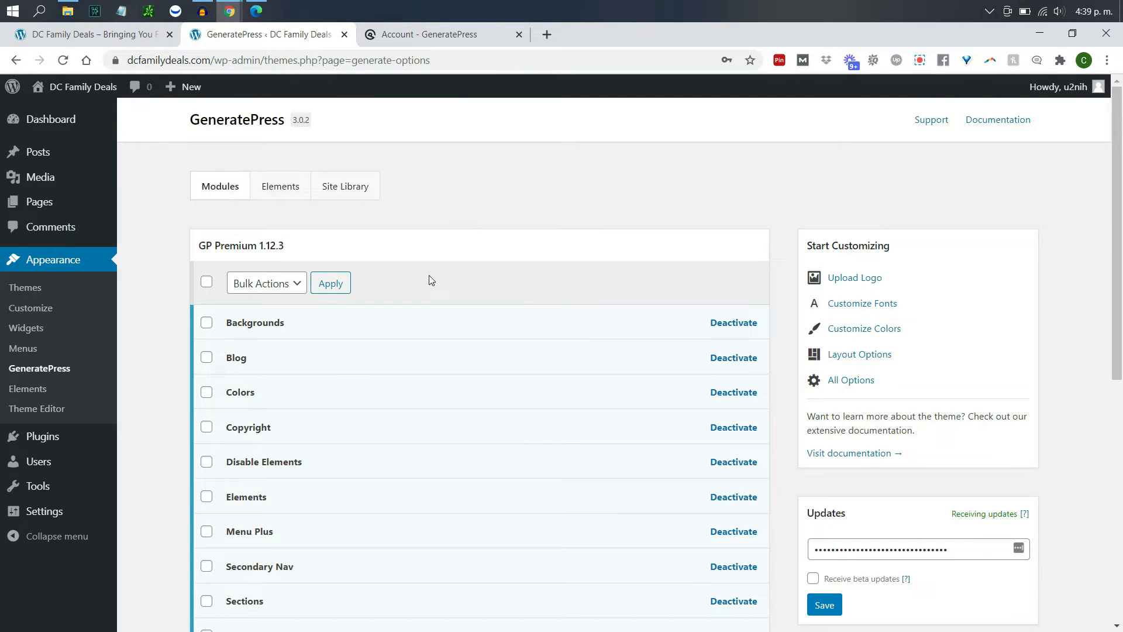
- Browse the GeneratePress Site Library, examine the import details of the Health starter site, and return to the modules page
mouse_move(1118, 293)
left_mouse_down()
mouse_move(1117, 381)
mouse_move(1117, 292)
left_mouse_up()
left_click(350, 192)
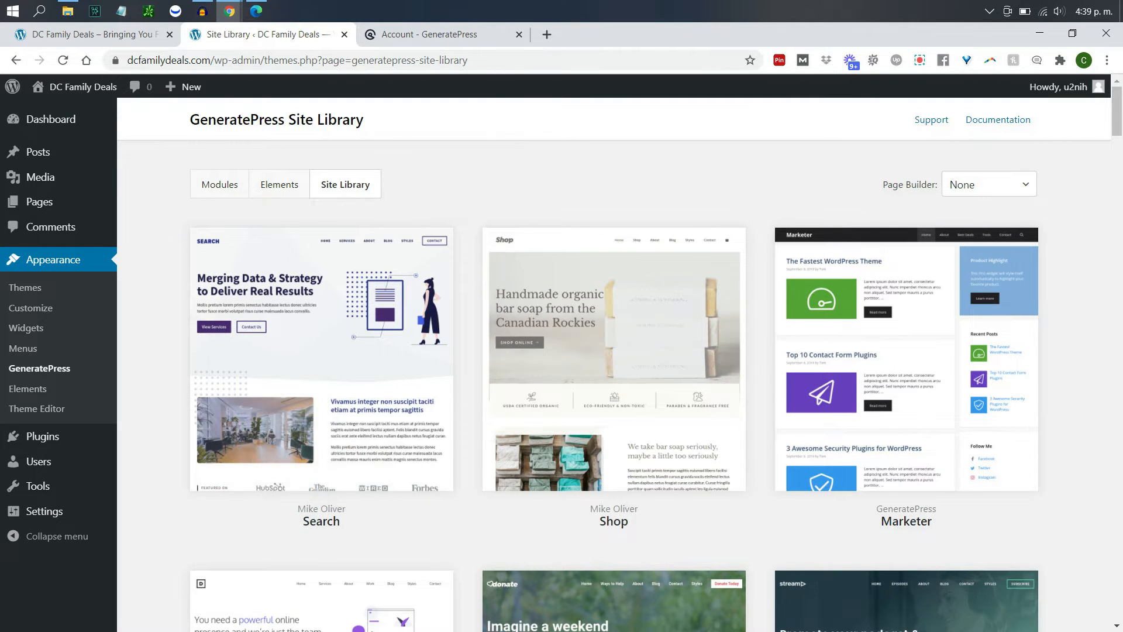
mouse_move(1118, 133)
left_mouse_down()
mouse_move(1114, 318)
mouse_move(1110, 182)
left_mouse_up()
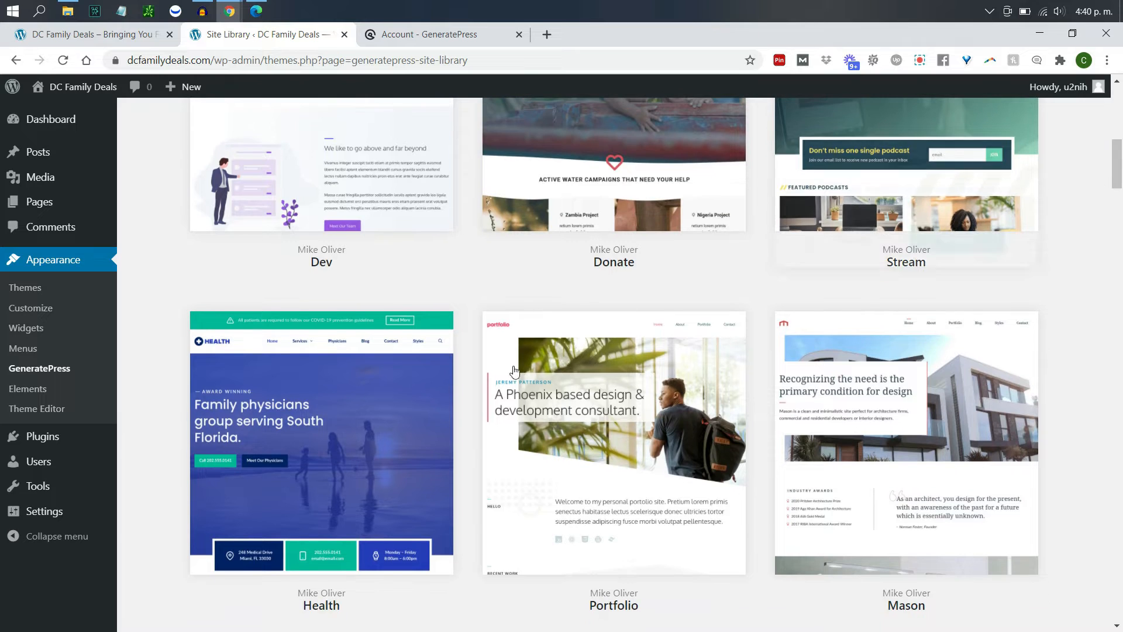
mouse_move(313, 477)
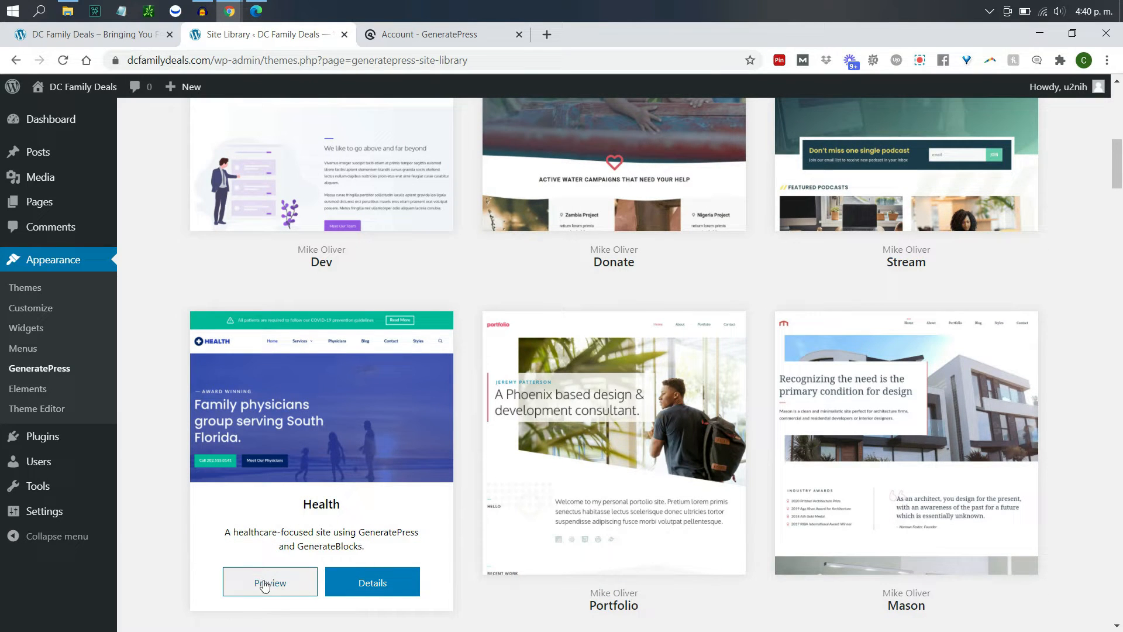
left_click(353, 584)
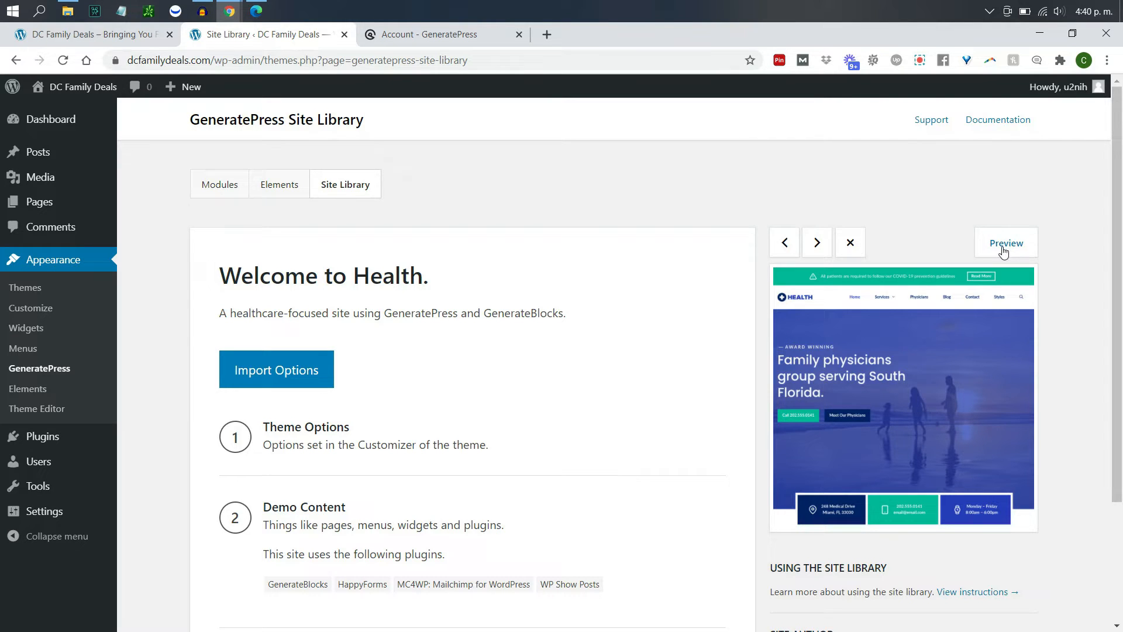
scroll(1105, 248, "down", 1)
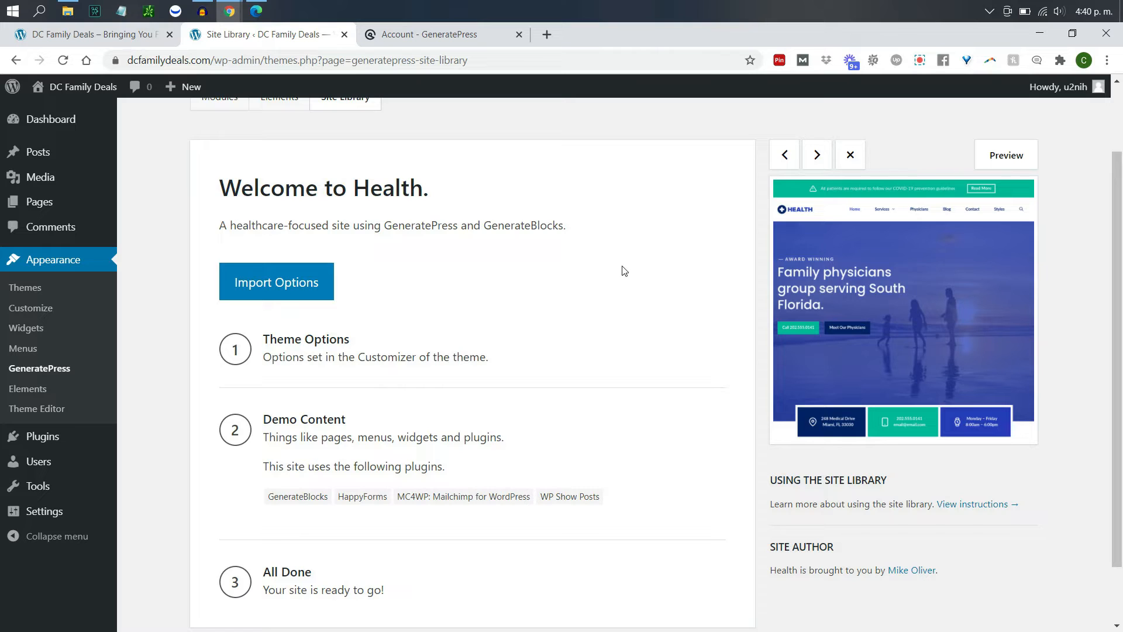
left_click(16, 60)
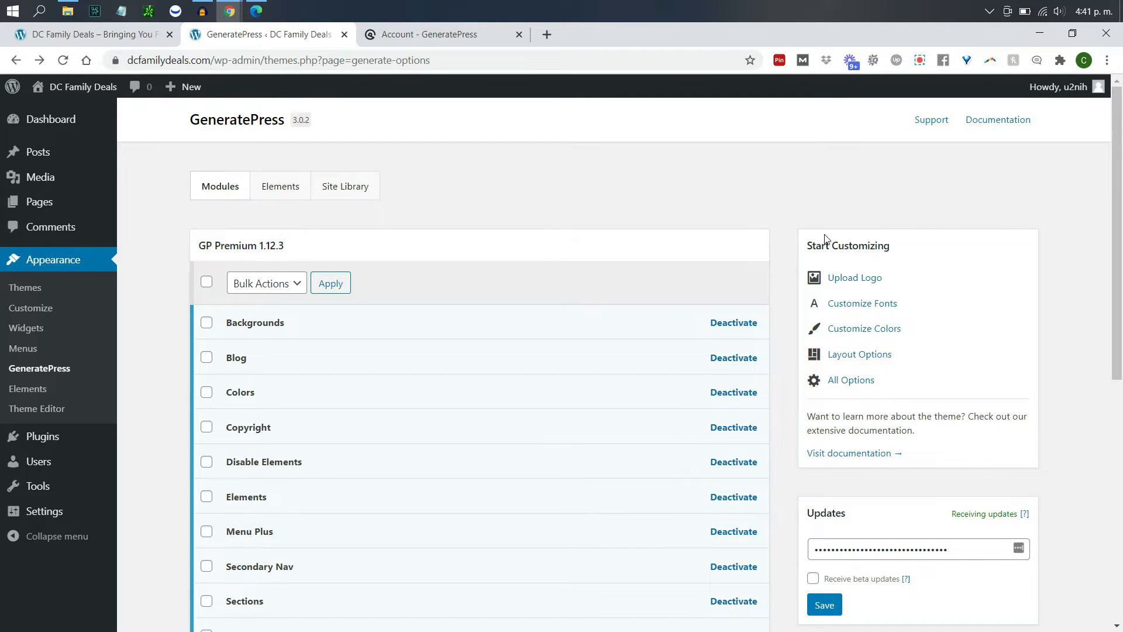
- Upload dc-family-deals-logo from the DC Family Fun folder and select it as the site logo
left_click(851, 284)
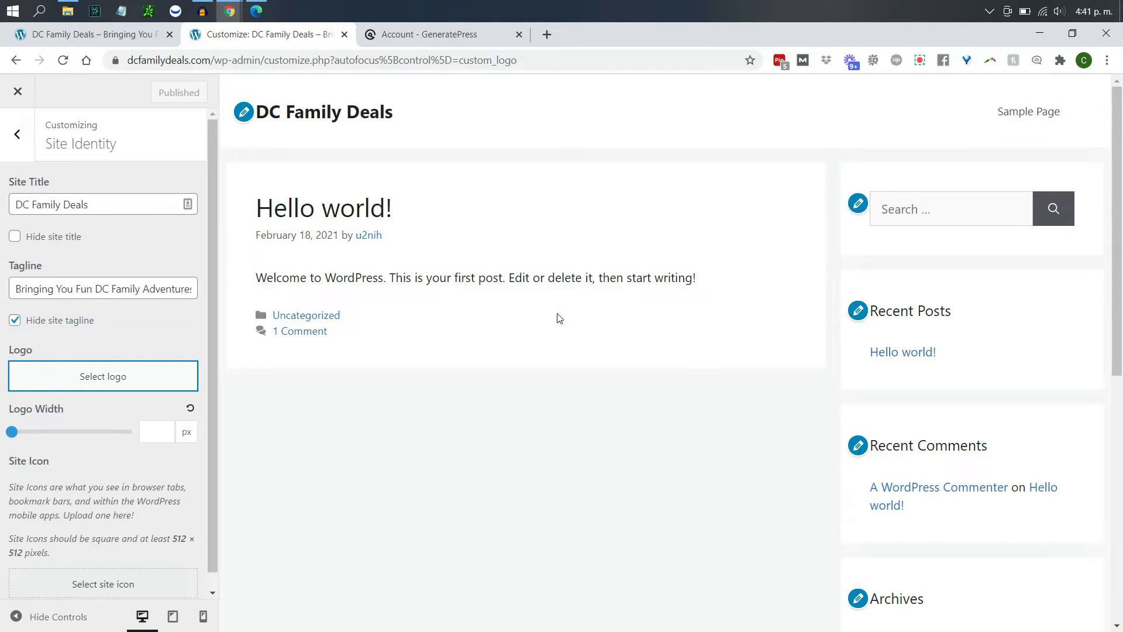
left_click(100, 379)
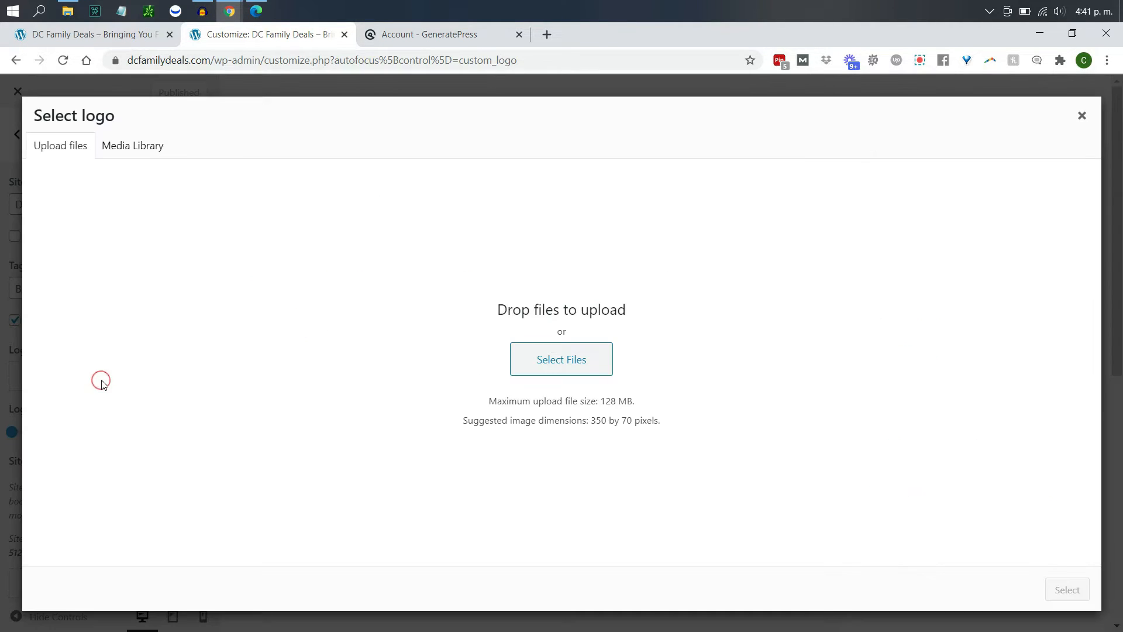
left_click(563, 357)
left_click(416, 167)
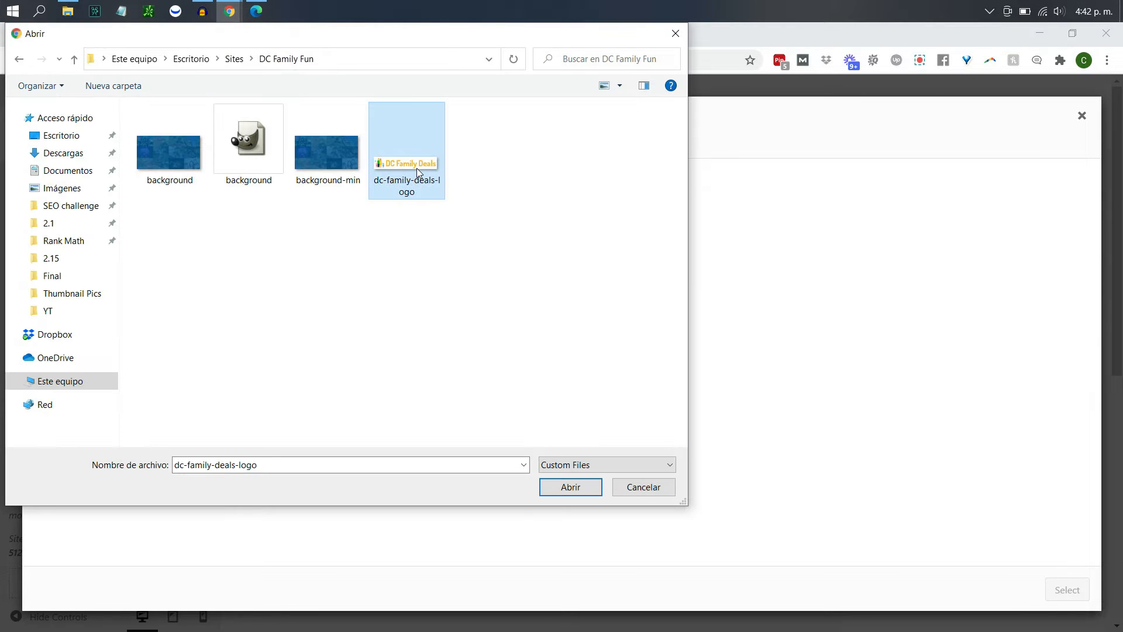
left_click(577, 487)
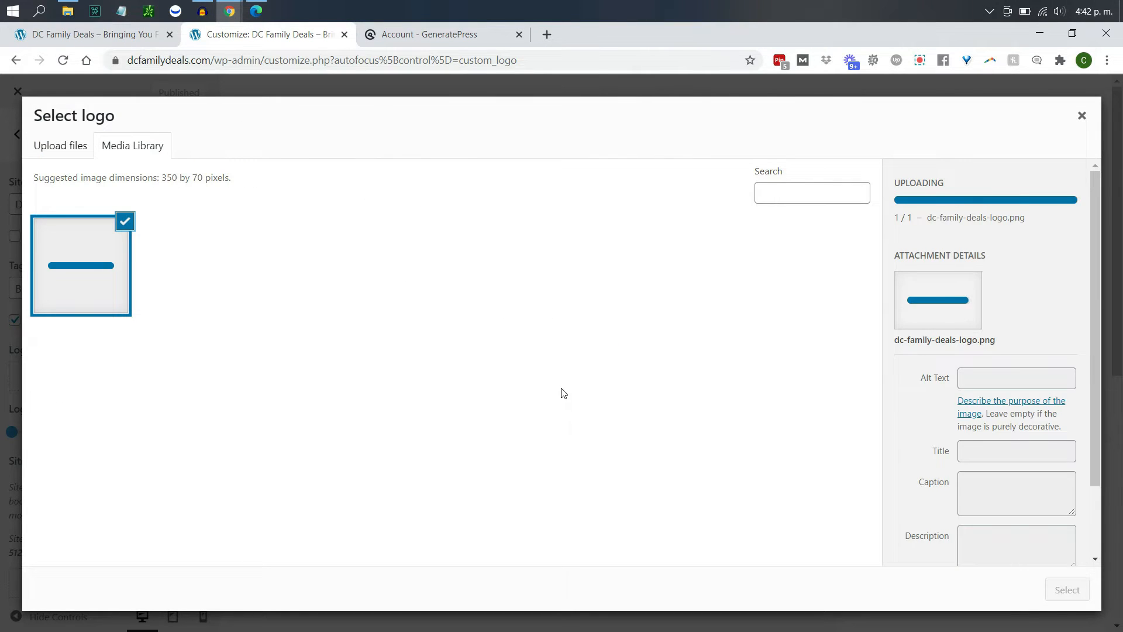
left_click(1070, 587)
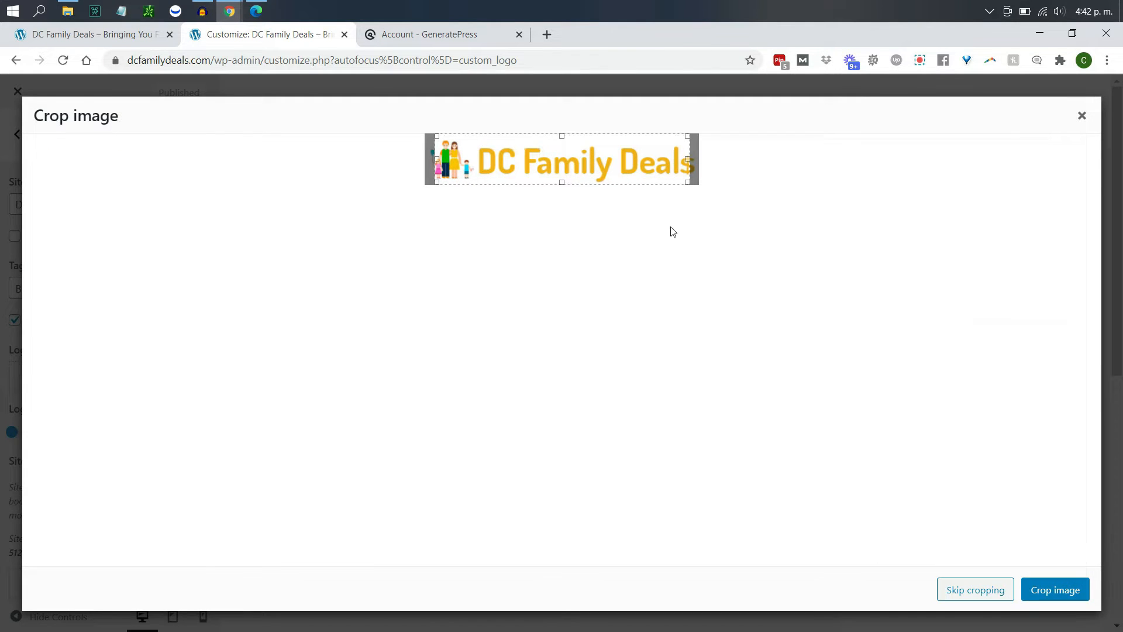
- Widen the crop area on both sides to take in the whole logo, and crop the image
left_click_drag(435, 157, 427, 158)
left_click_drag(685, 159, 692, 159)
left_click(1054, 589)
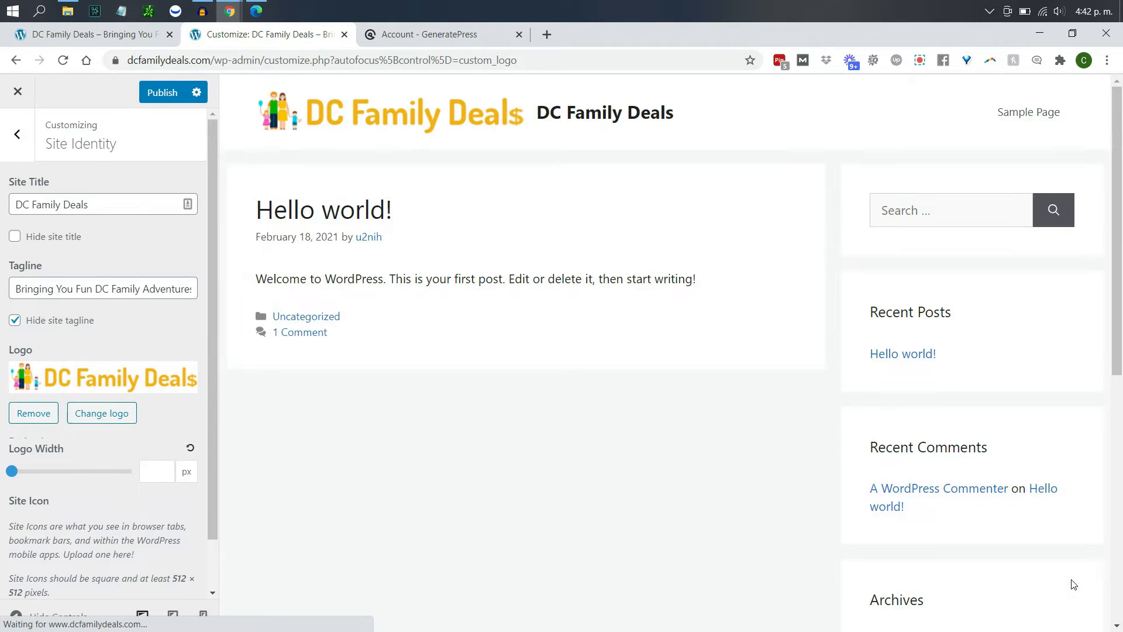
- Hide the site title, and preview the header with the tagline shown before hiding the tagline again
left_click(15, 235)
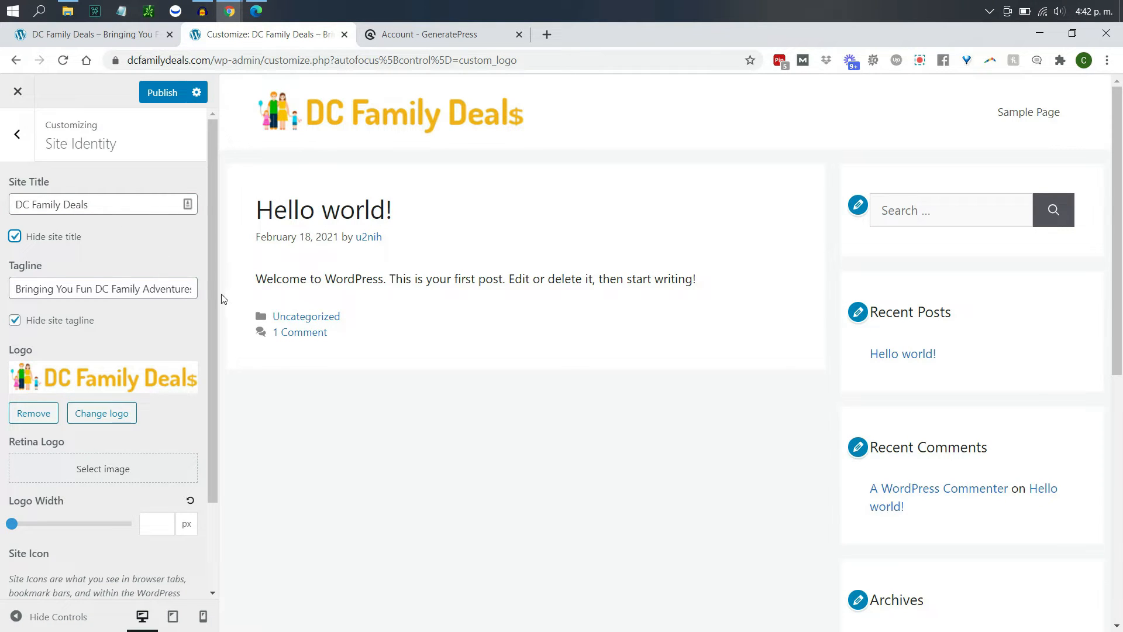
left_click(18, 326)
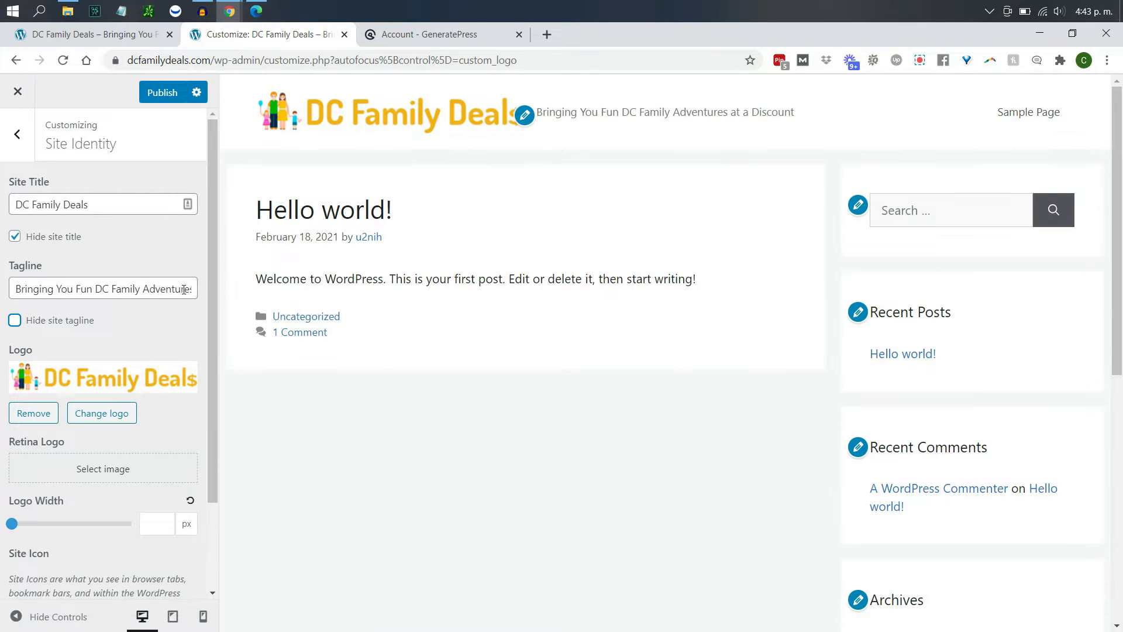
left_click(17, 323)
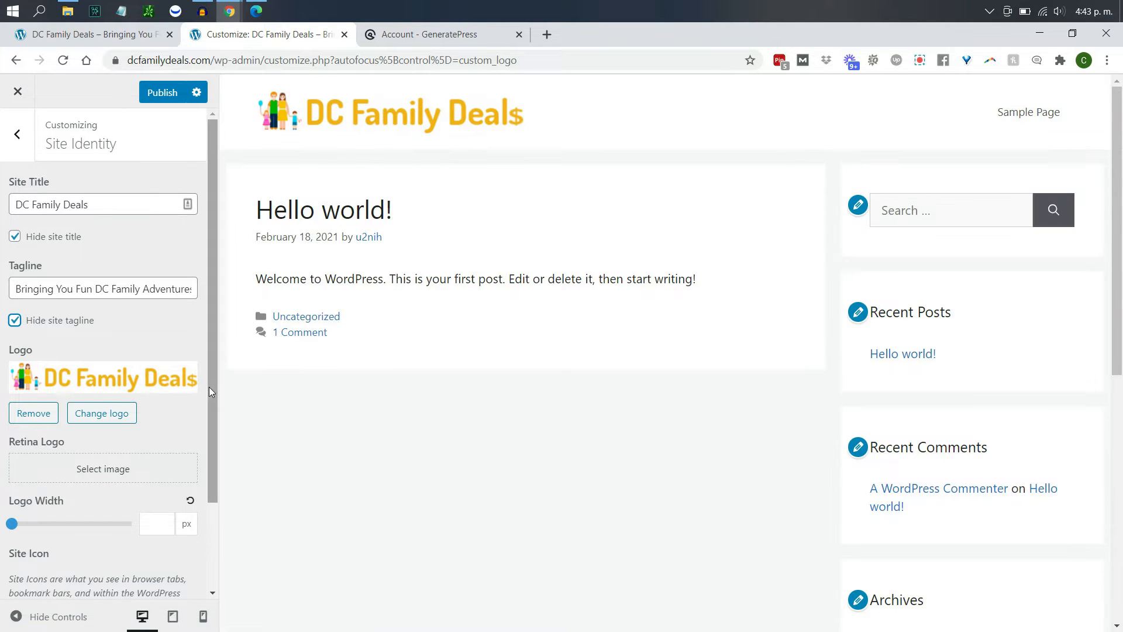
- Set the logo width to 220 px and publish the site identity changes
mouse_move(12, 524)
left_mouse_down()
mouse_move(62, 526)
mouse_move(33, 524)
left_mouse_up()
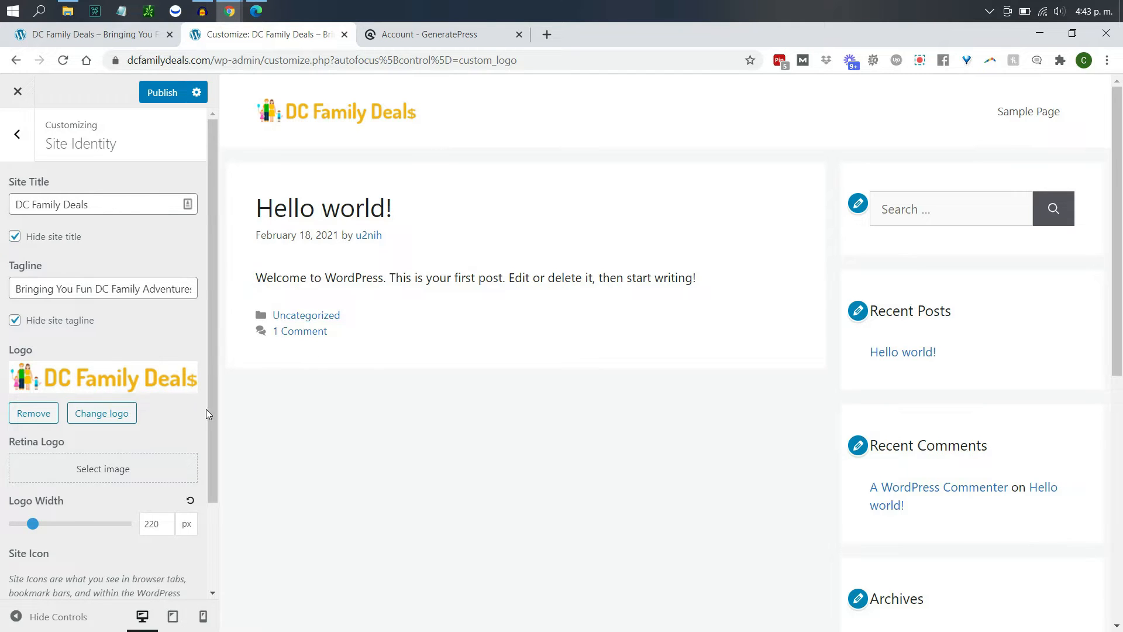
left_click_drag(209, 410, 215, 518)
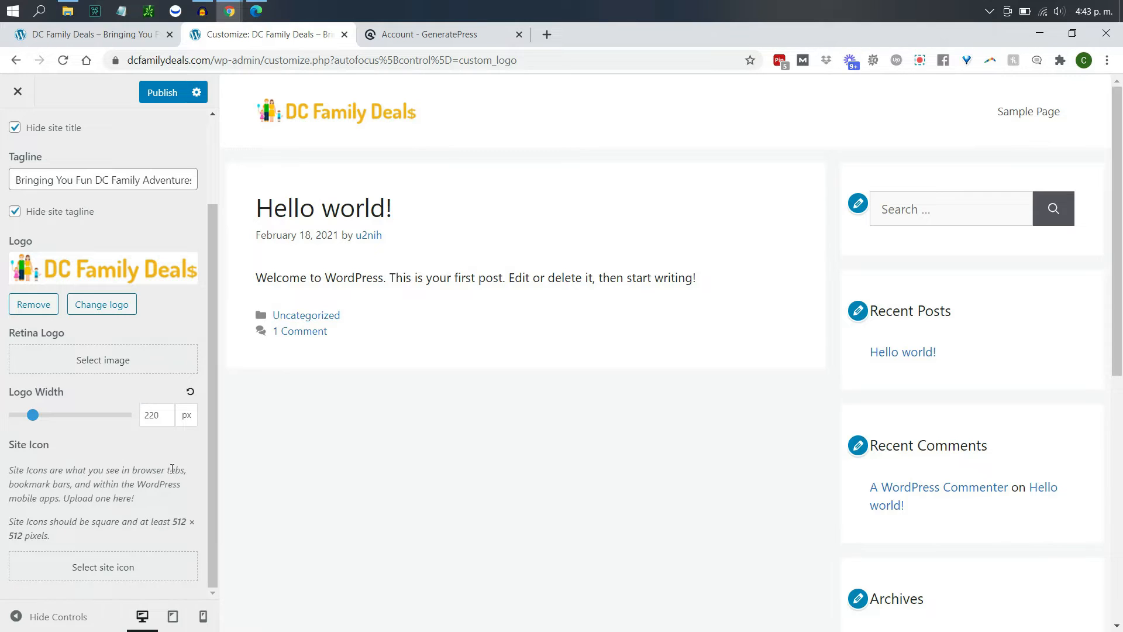
left_click(169, 103)
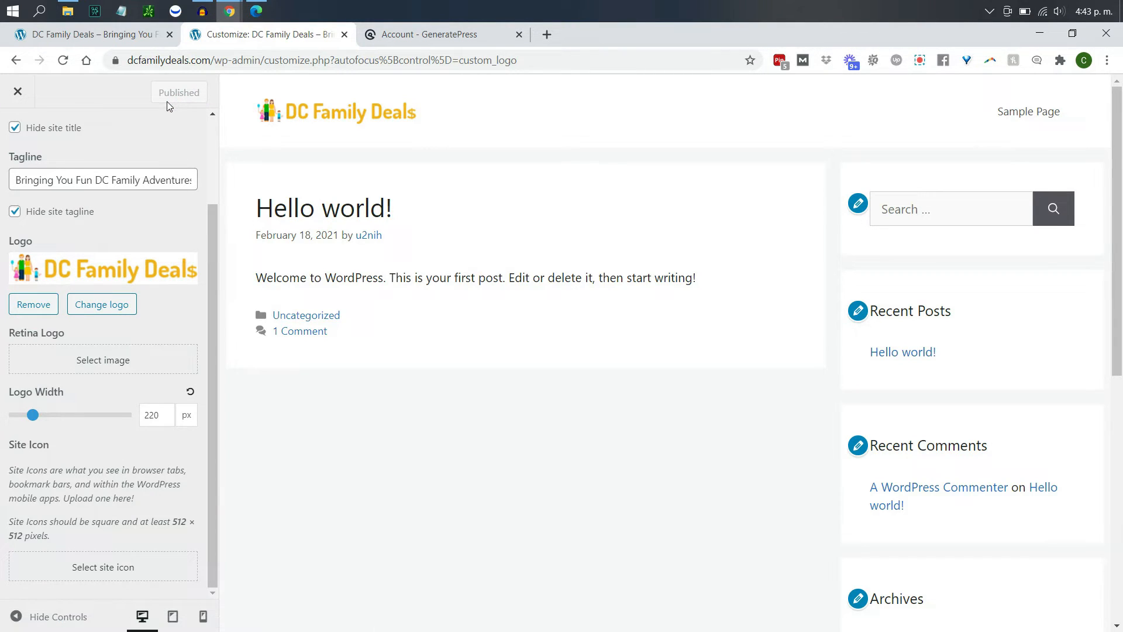
scroll(88, 129, "up", 2)
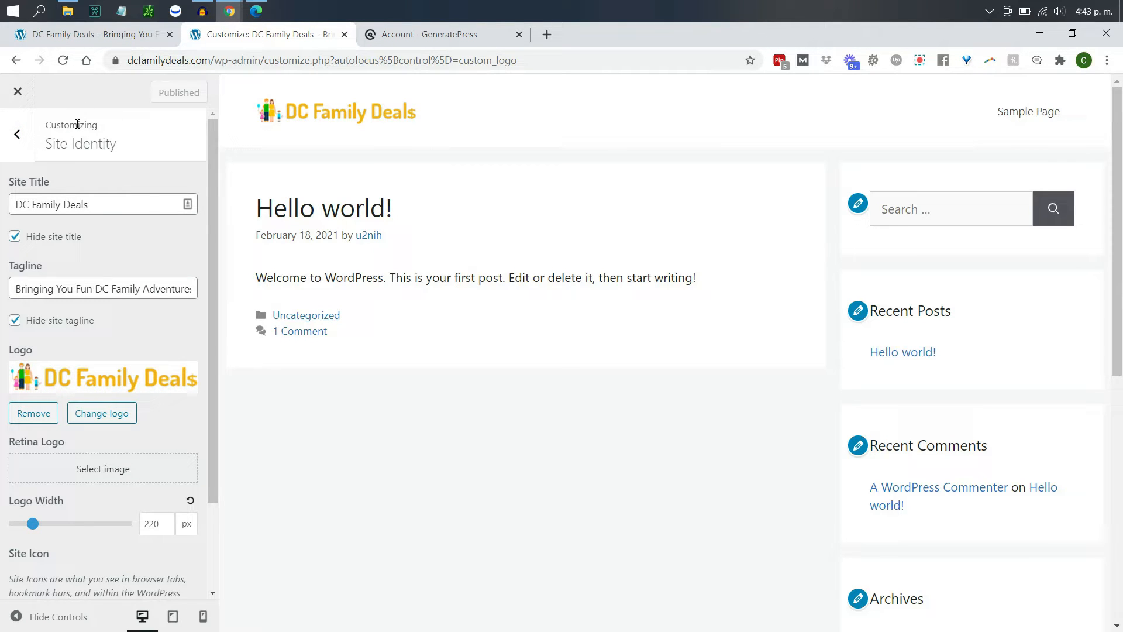
- Set the container width in the site's layout settings to 1100 px
left_click(20, 136)
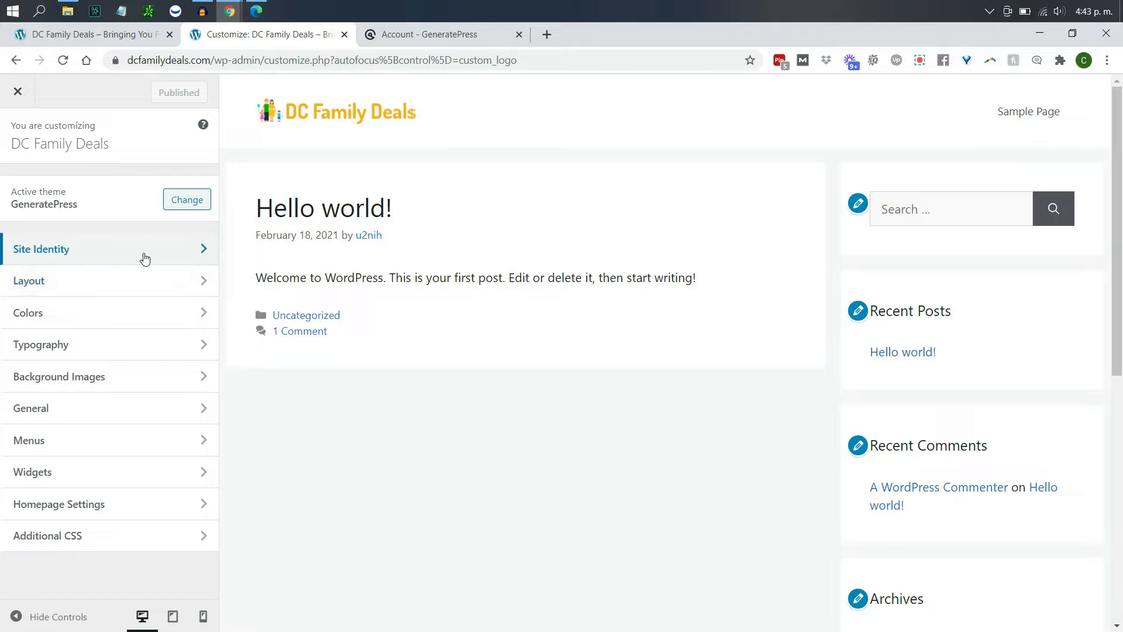
left_click(86, 284)
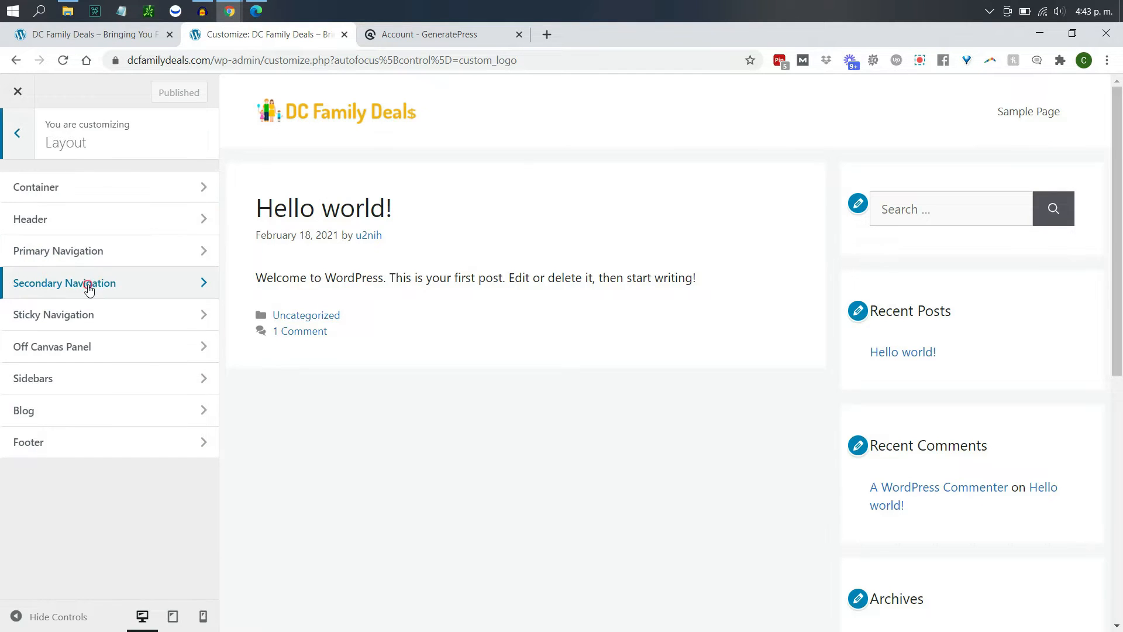
left_click(114, 192)
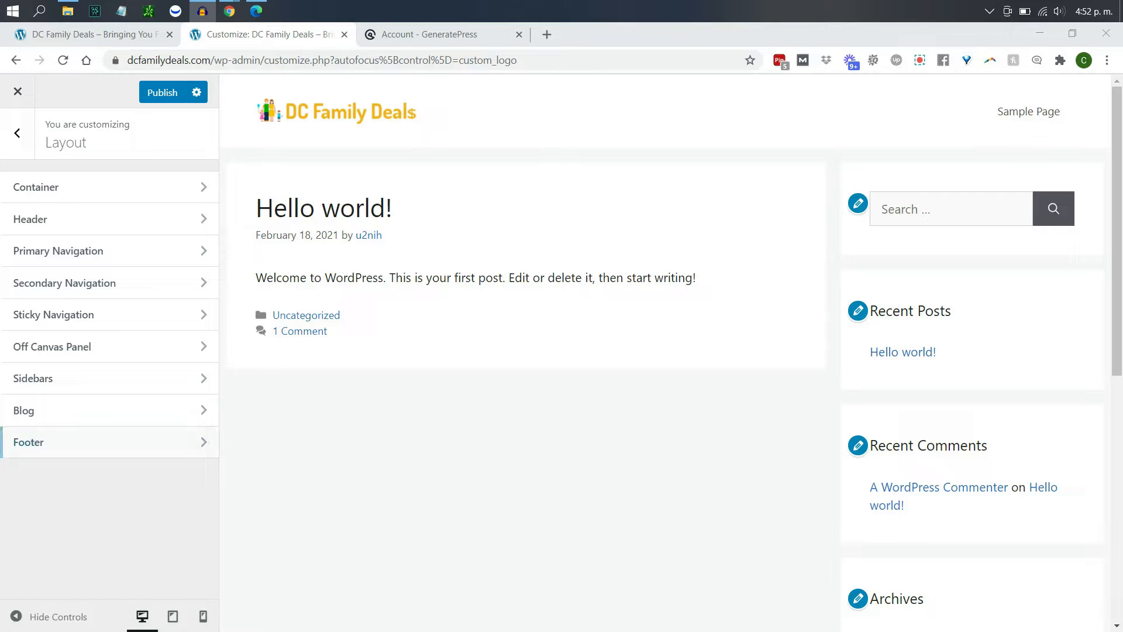
left_click(152, 196)
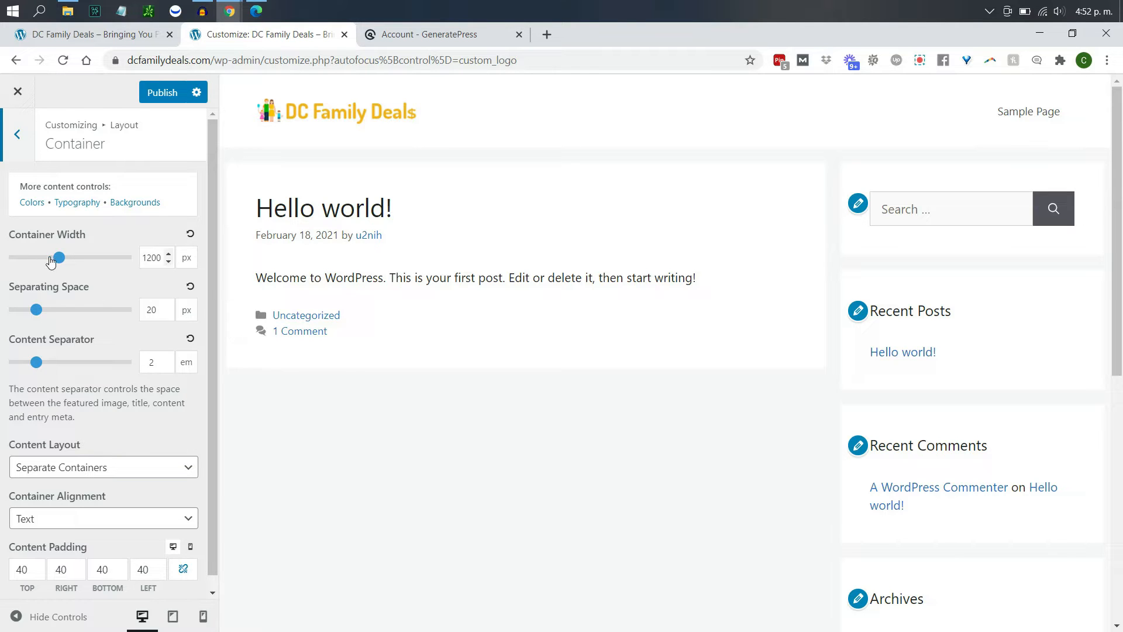
mouse_move(56, 261)
left_mouse_down()
mouse_move(19, 261)
mouse_move(87, 258)
mouse_move(46, 262)
left_mouse_up()
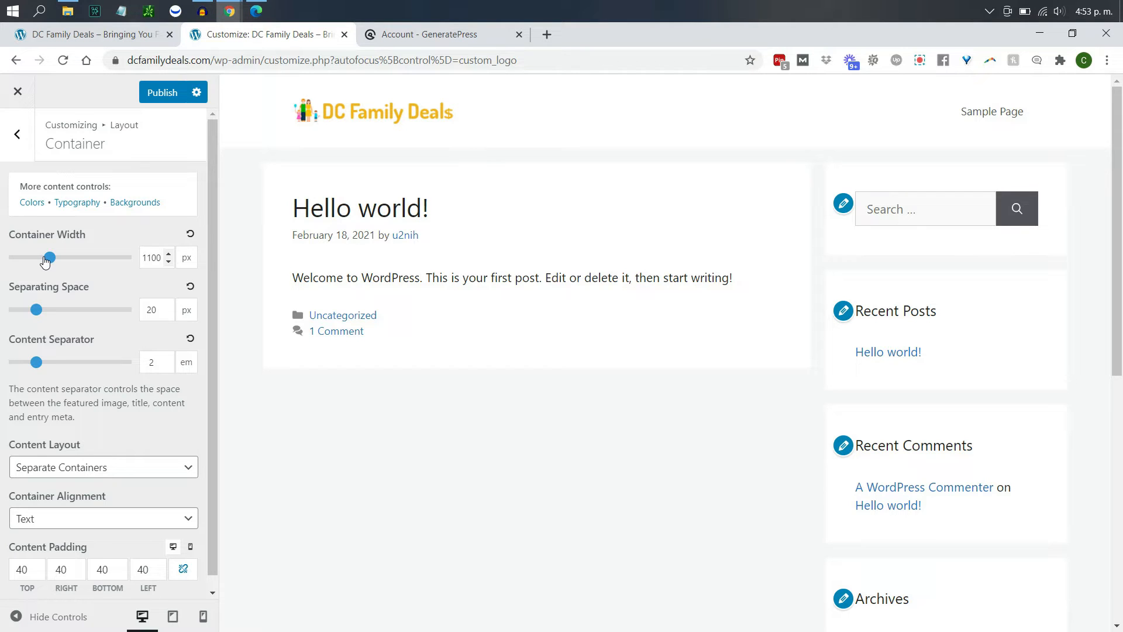
- Set the container width to 2000 px, and preview a separating space of 0 px before restoring it to 20 px
left_click_drag(46, 262, 138, 264)
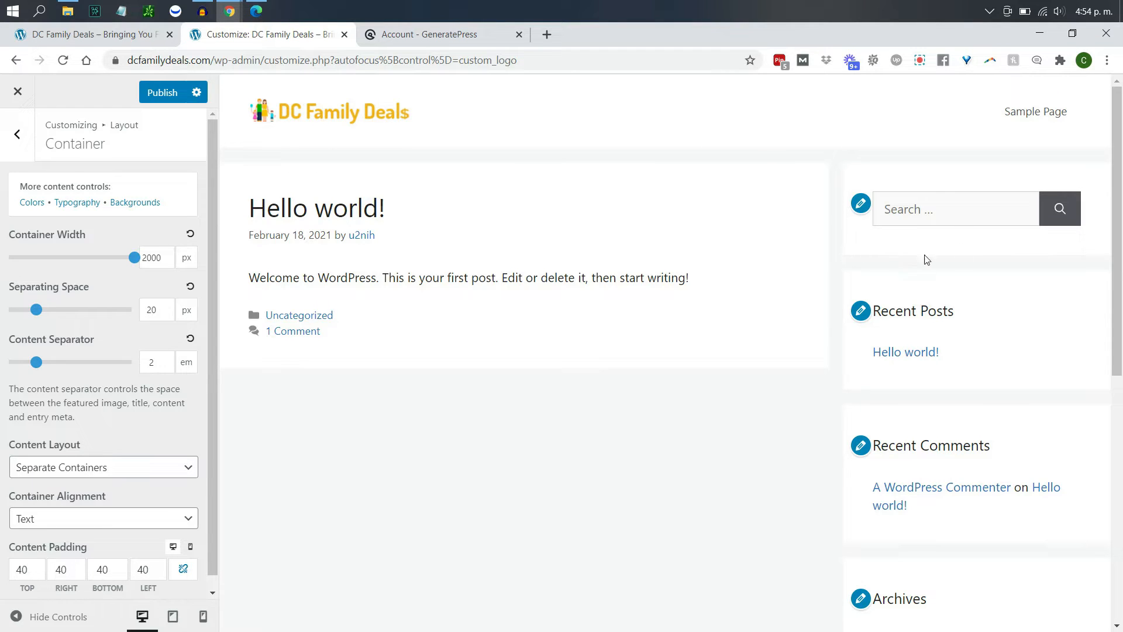
left_click_drag(35, 311, 10, 310)
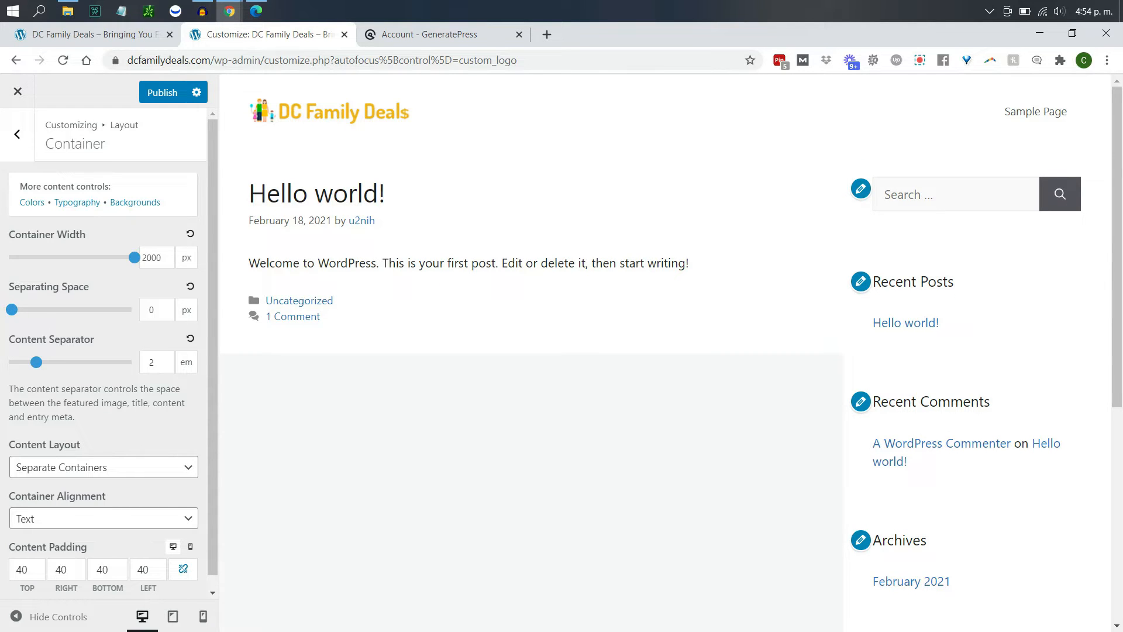
left_click_drag(11, 310, 37, 310)
- Preview a content separator of 4.4 em, and reduce it to 1.6 em
left_click_drag(36, 362, 64, 364)
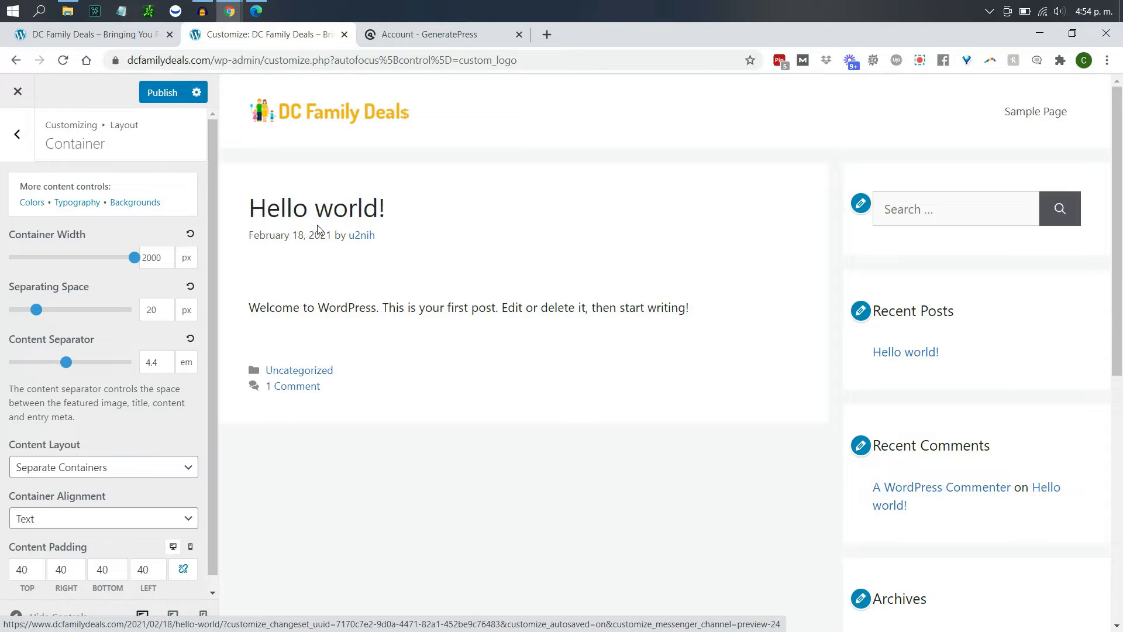
left_click_drag(66, 361, 33, 364)
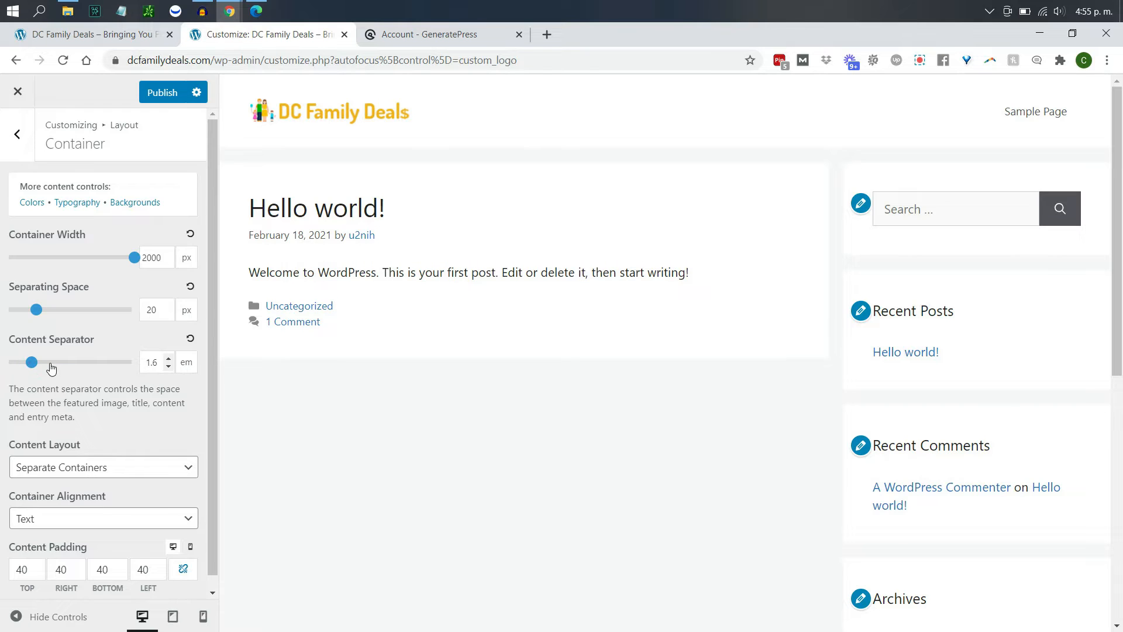
- Preview the One Container content layout before switching back to Separate Containers
scroll(70, 398, "down", 1)
left_click(113, 454)
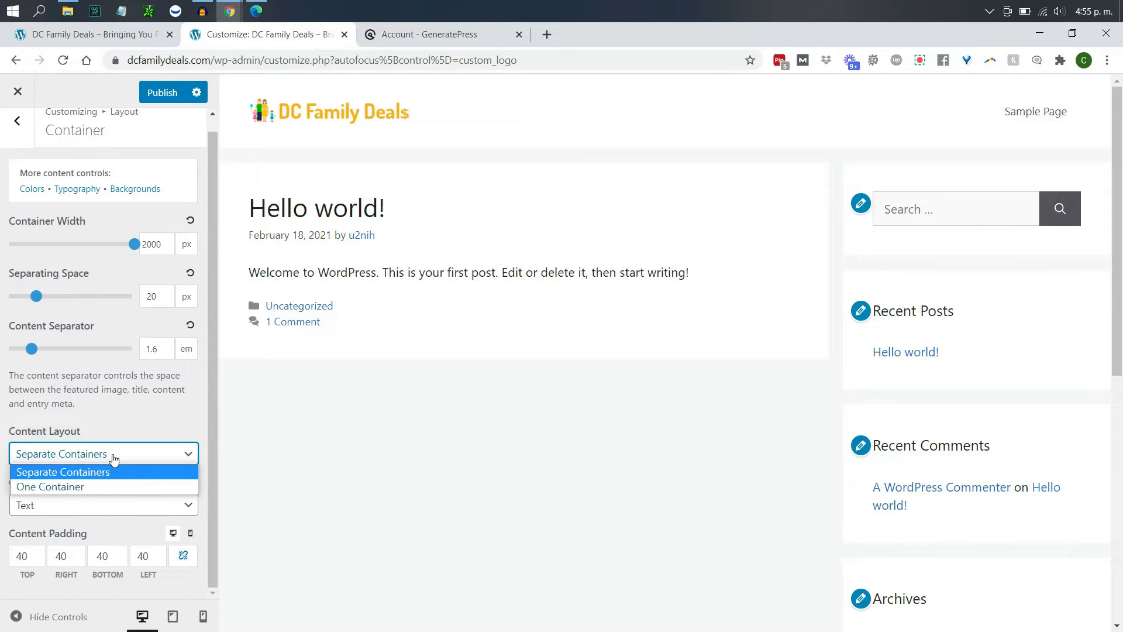
left_click(113, 486)
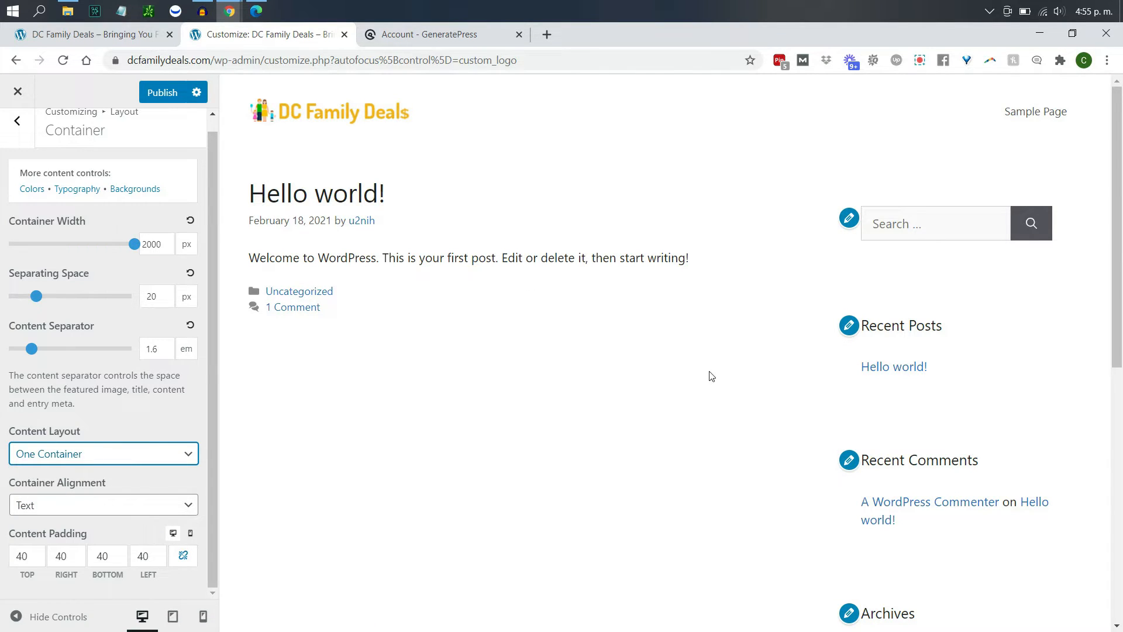
left_click(153, 454)
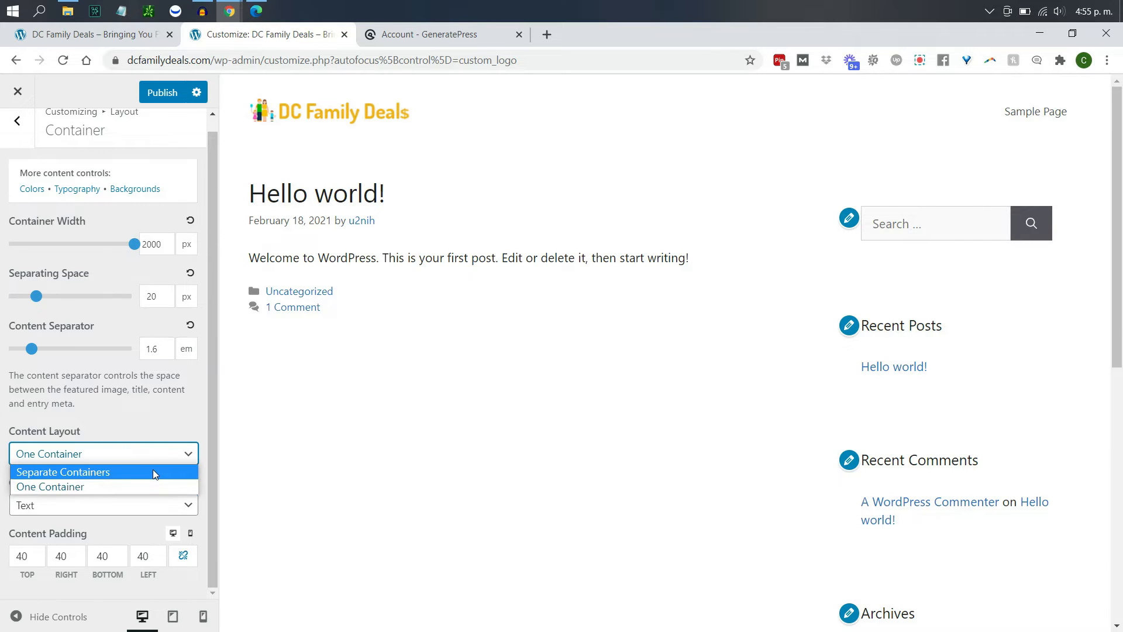
left_click(153, 472)
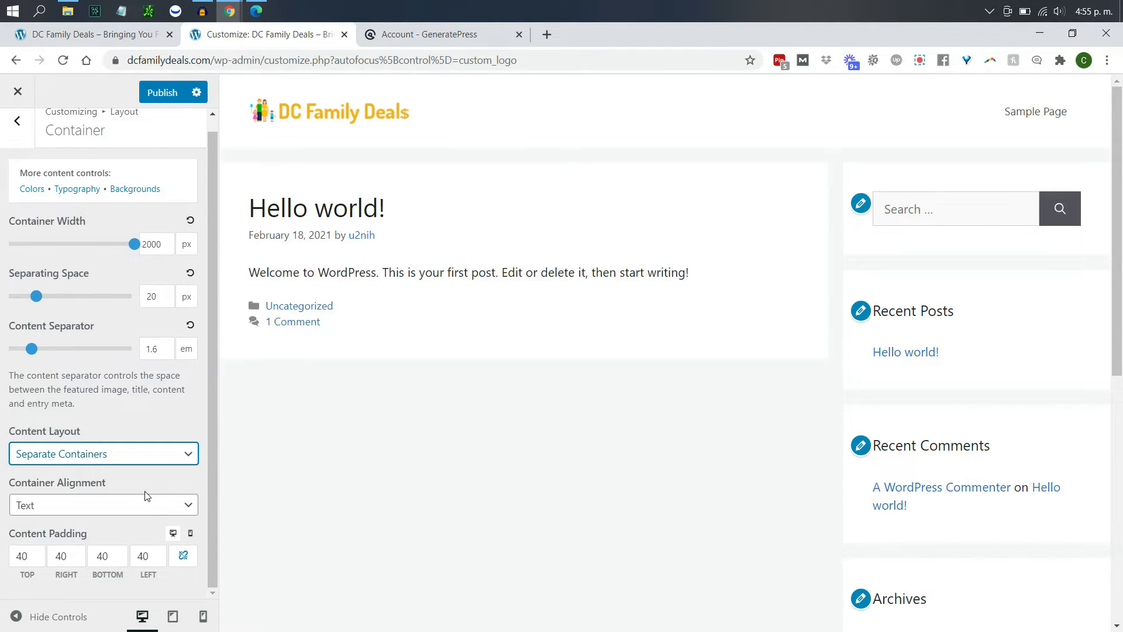
key("Tab")
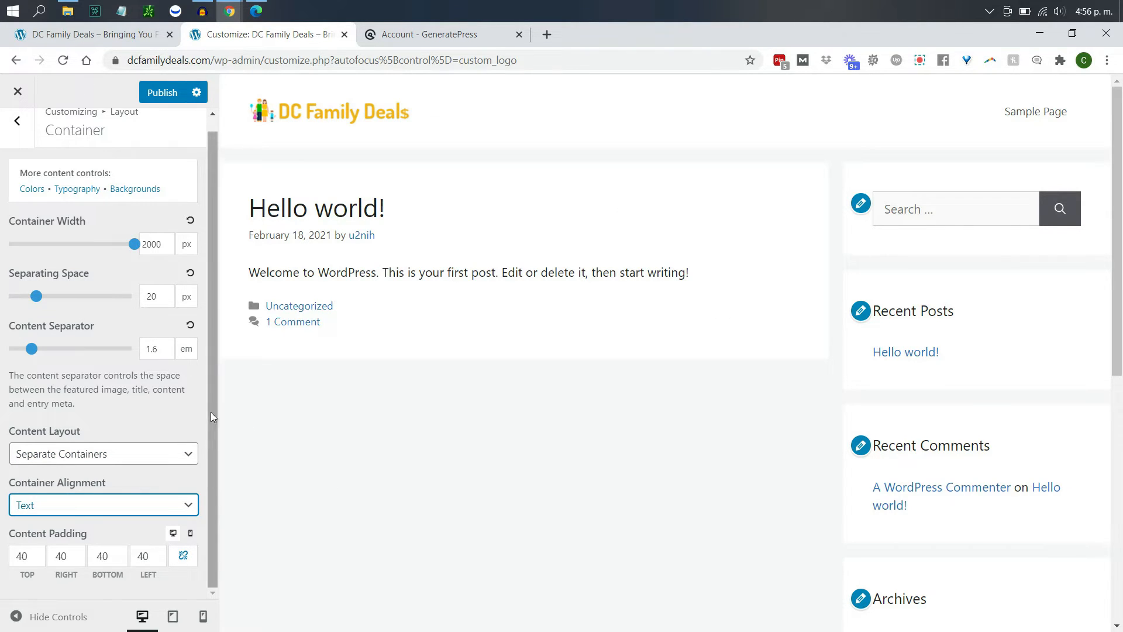
- Try left content padding values of 0 and 80 before restoring it to 40
double_click(148, 557)
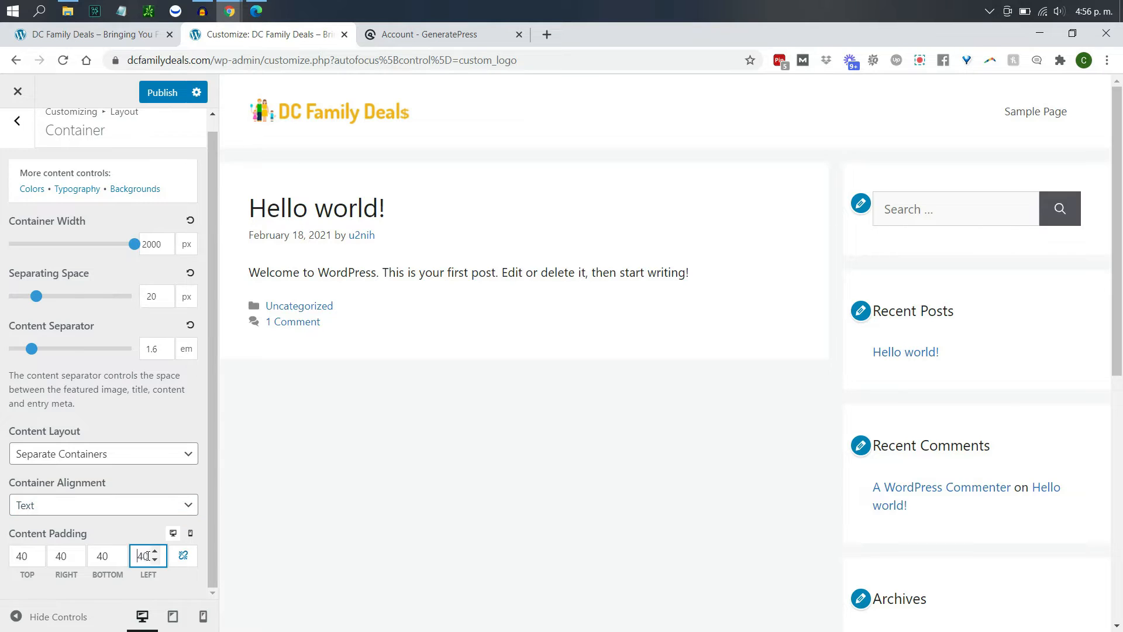
type("0")
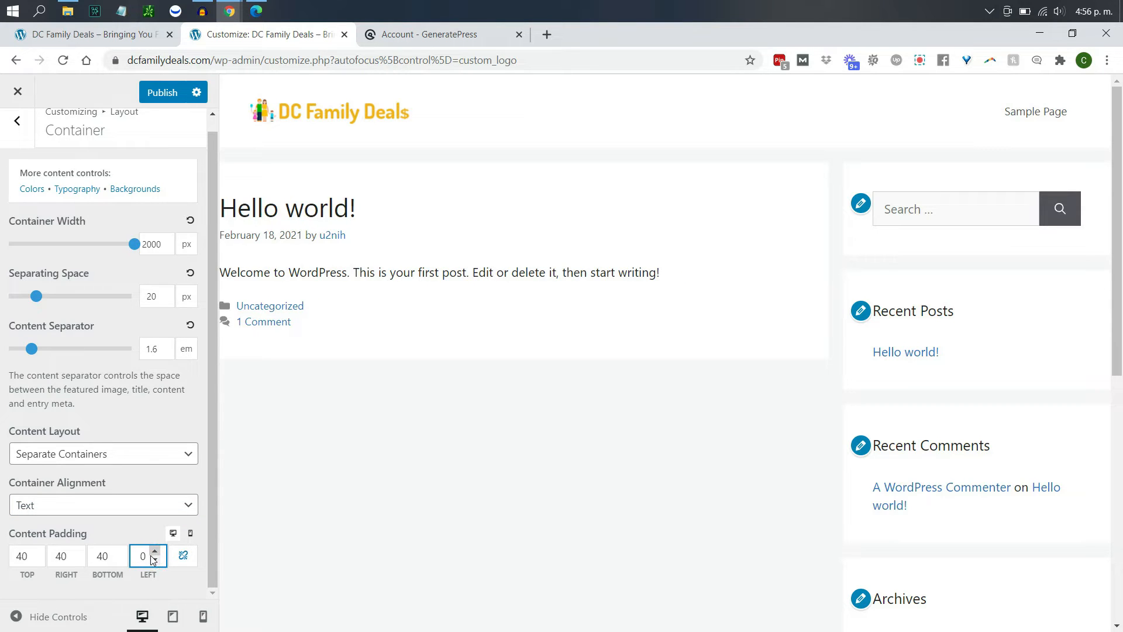
double_click(141, 558)
type("40")
double_click(142, 559)
type("80")
double_click(142, 558)
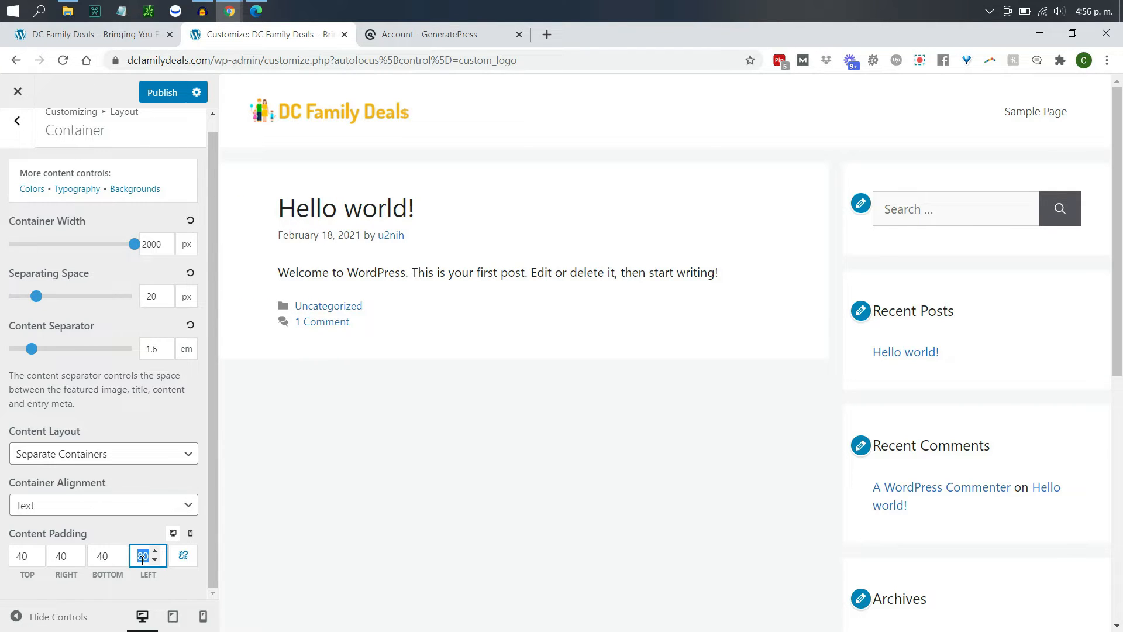
type("40")
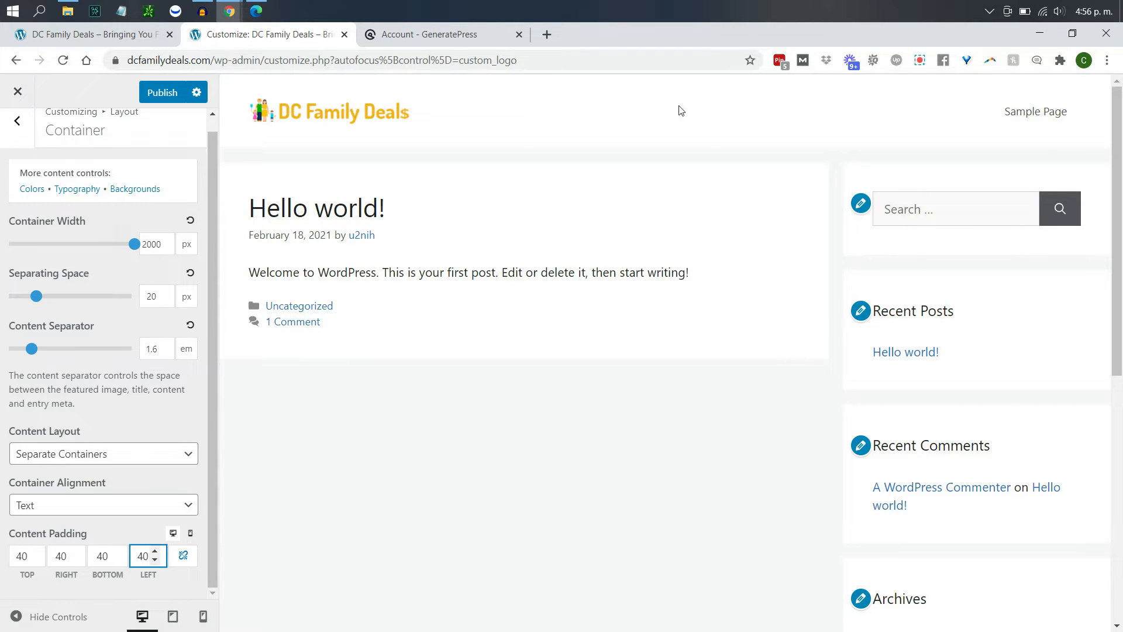
- Leave the container settings and open the header layout settings
left_click_drag(208, 389, 219, 300)
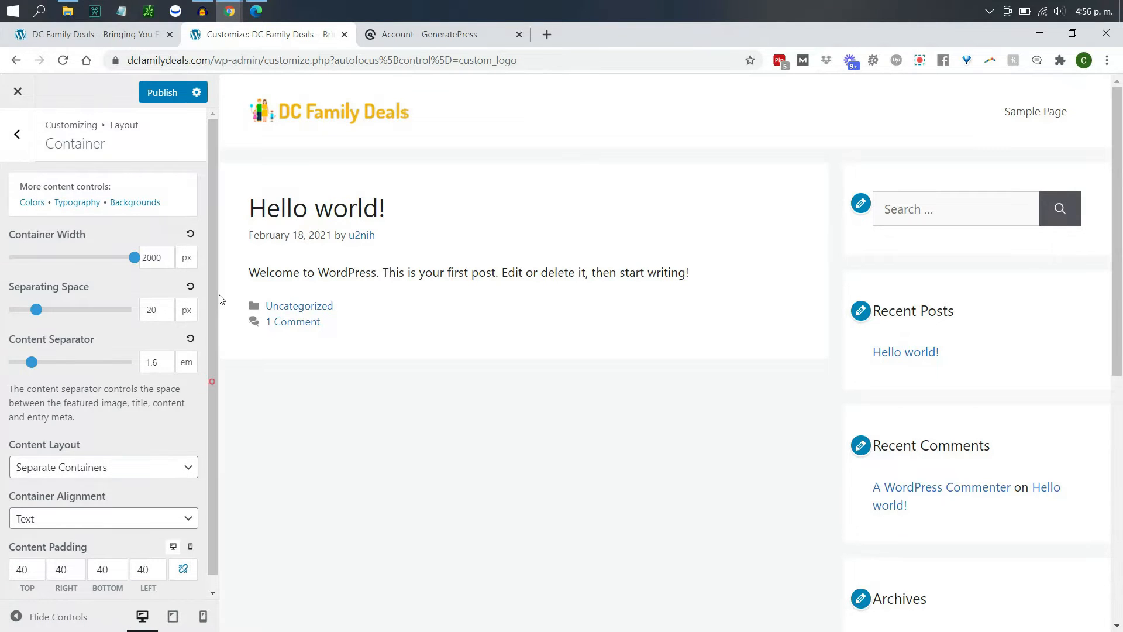
left_click(18, 135)
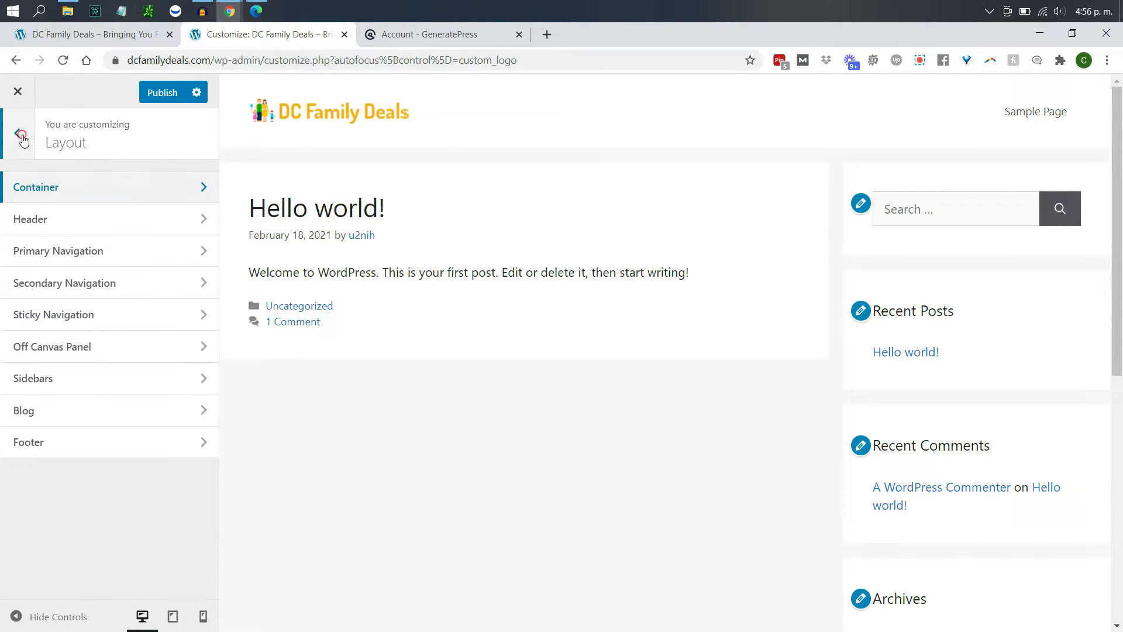
left_click(73, 225)
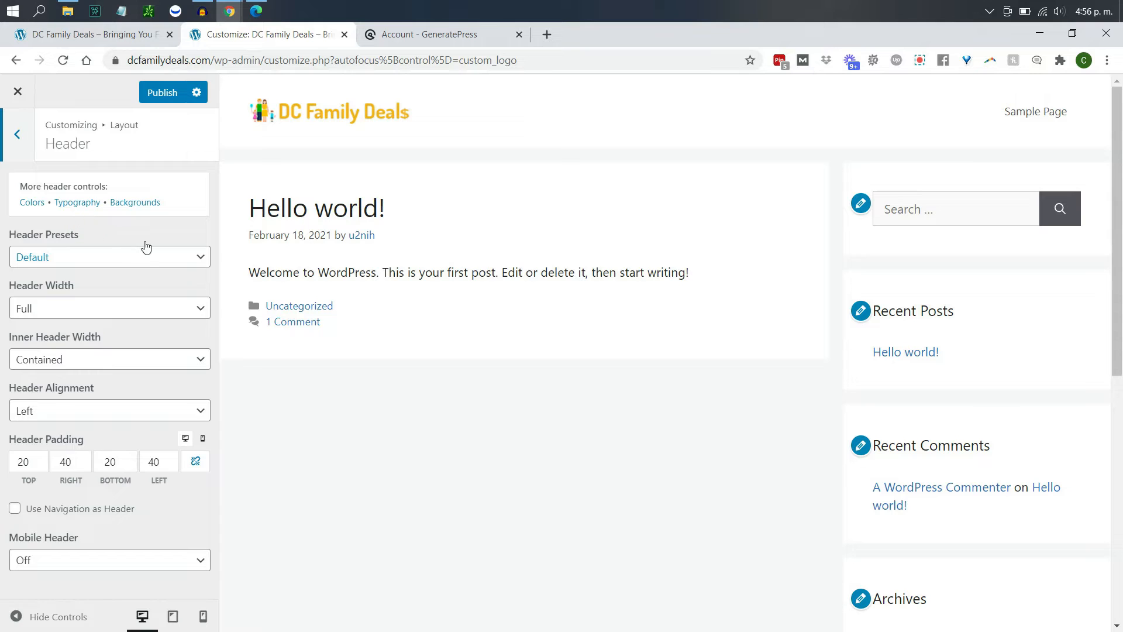
- Preview the Navigation Before and Navigation After - Centered header presets before restoring the Default preset
left_click(146, 262)
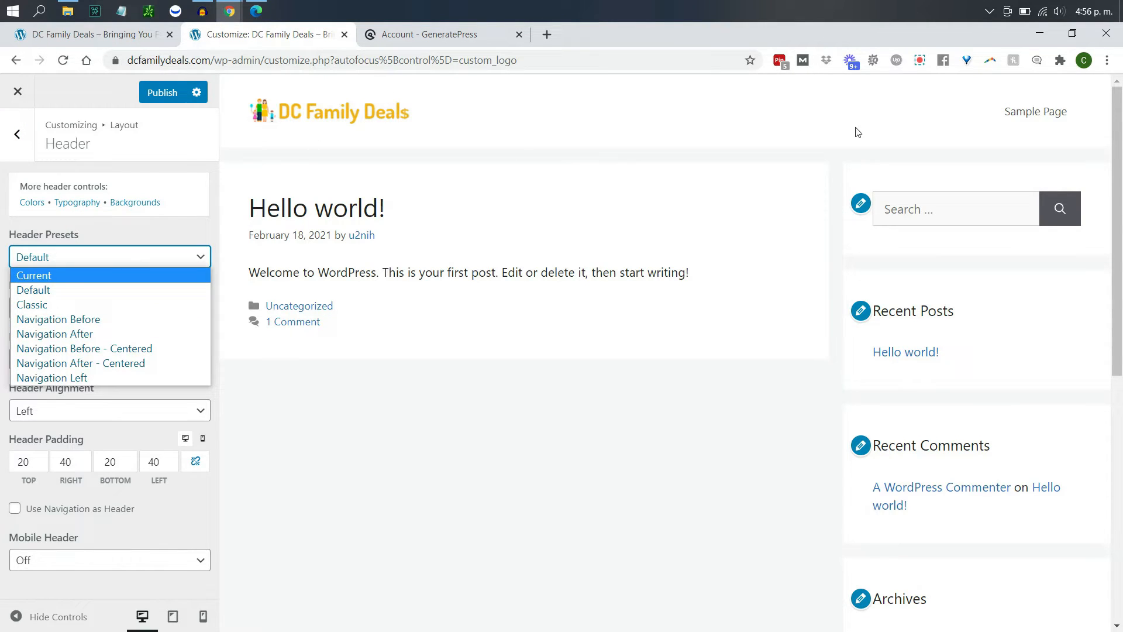
left_click(148, 319)
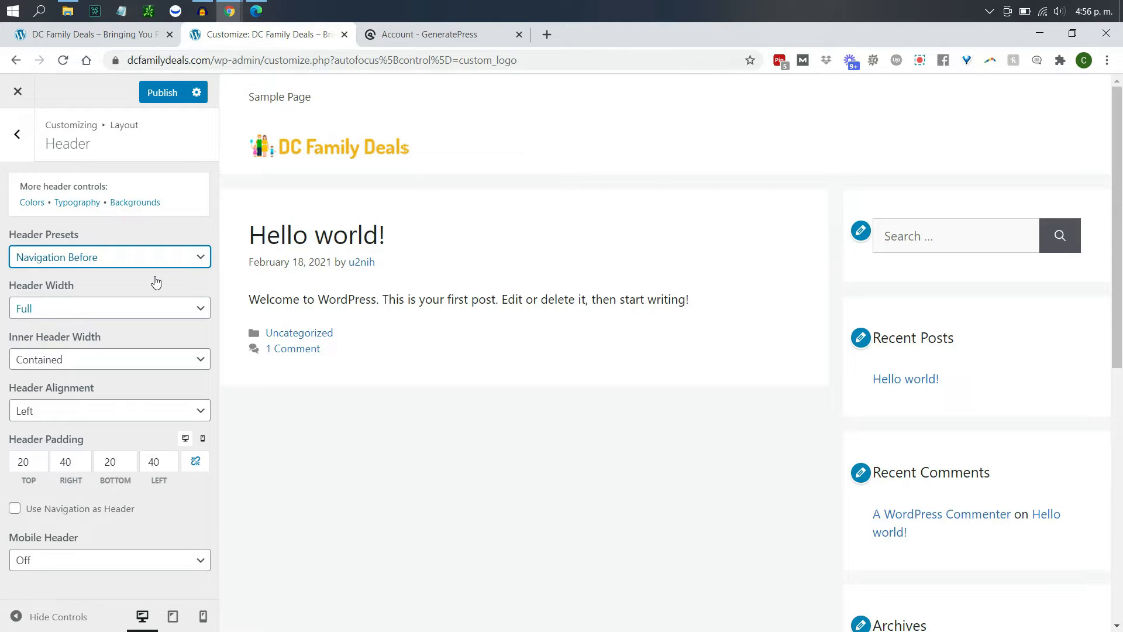
left_click(138, 270)
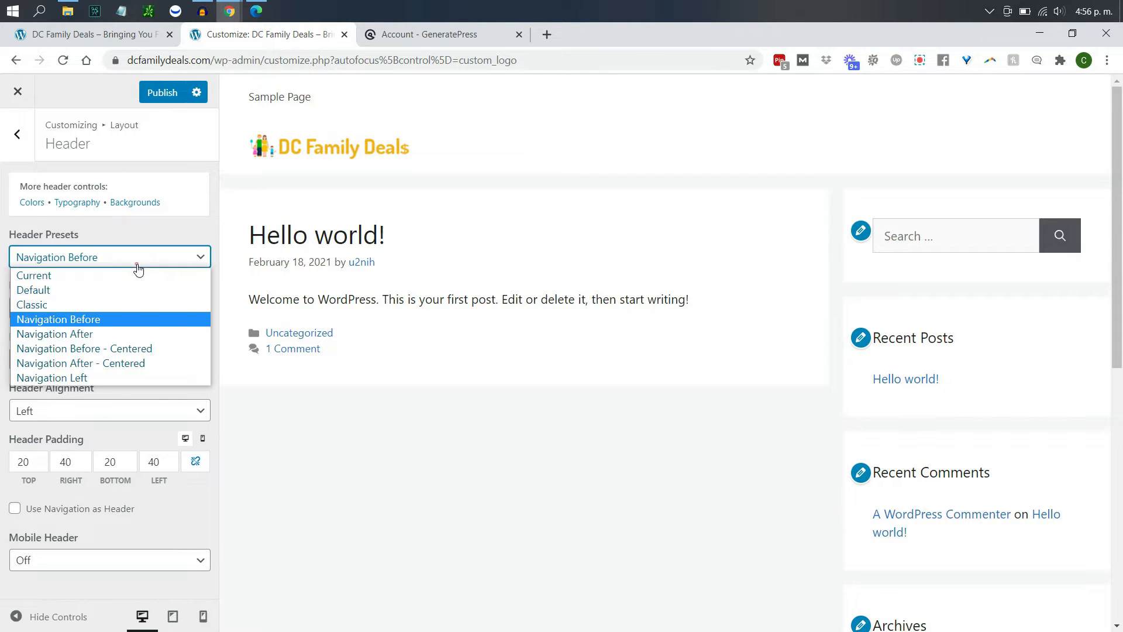
left_click(117, 364)
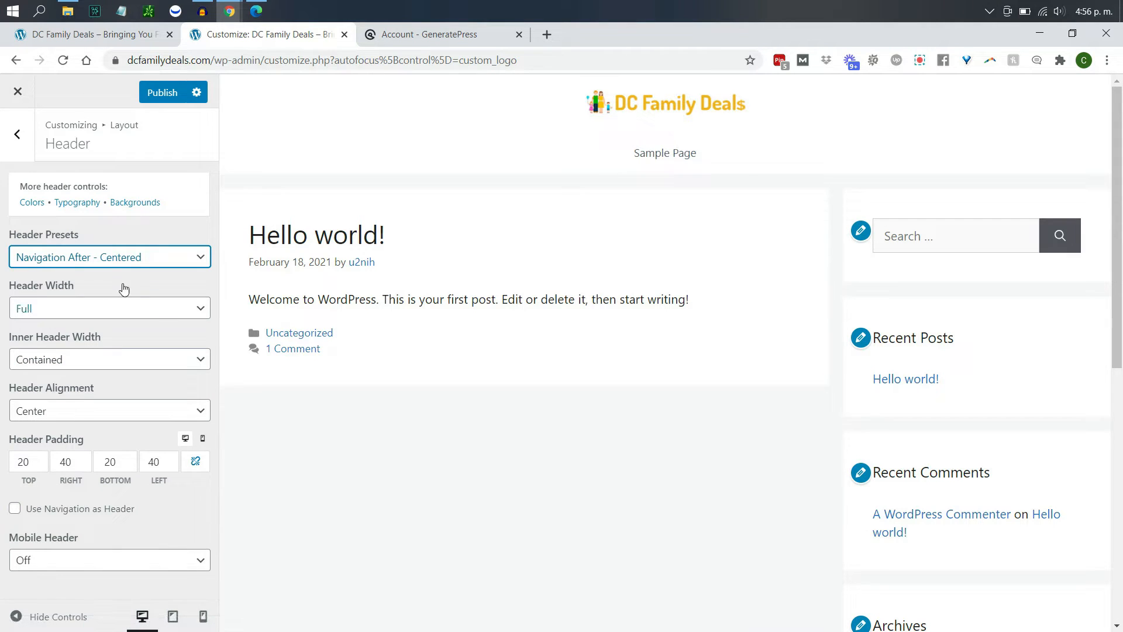
left_click(112, 258)
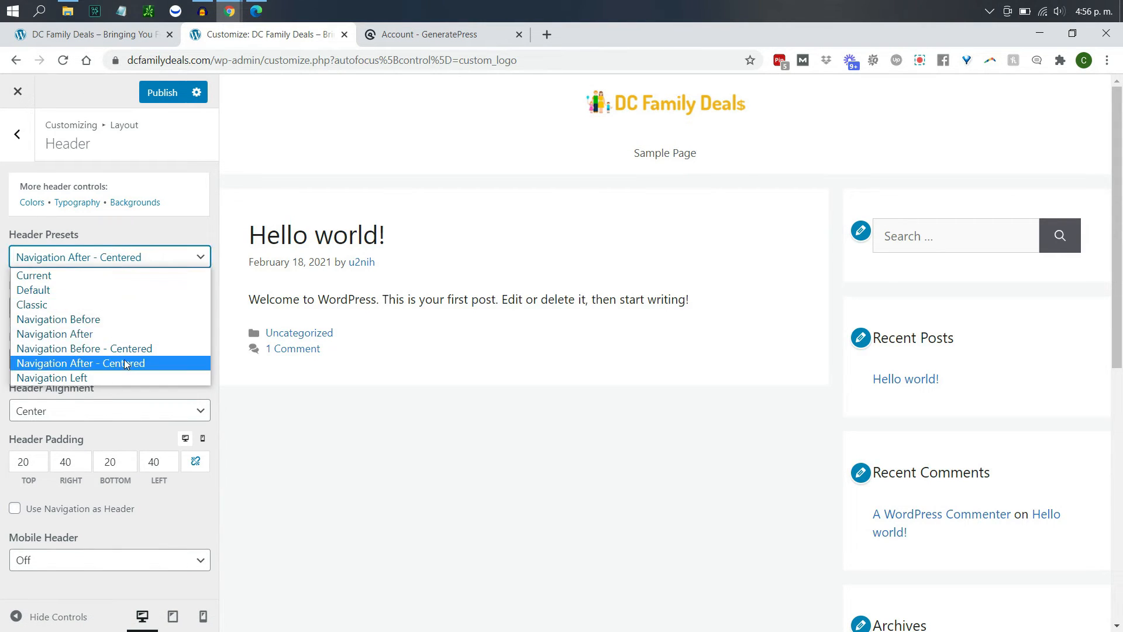
left_click(120, 291)
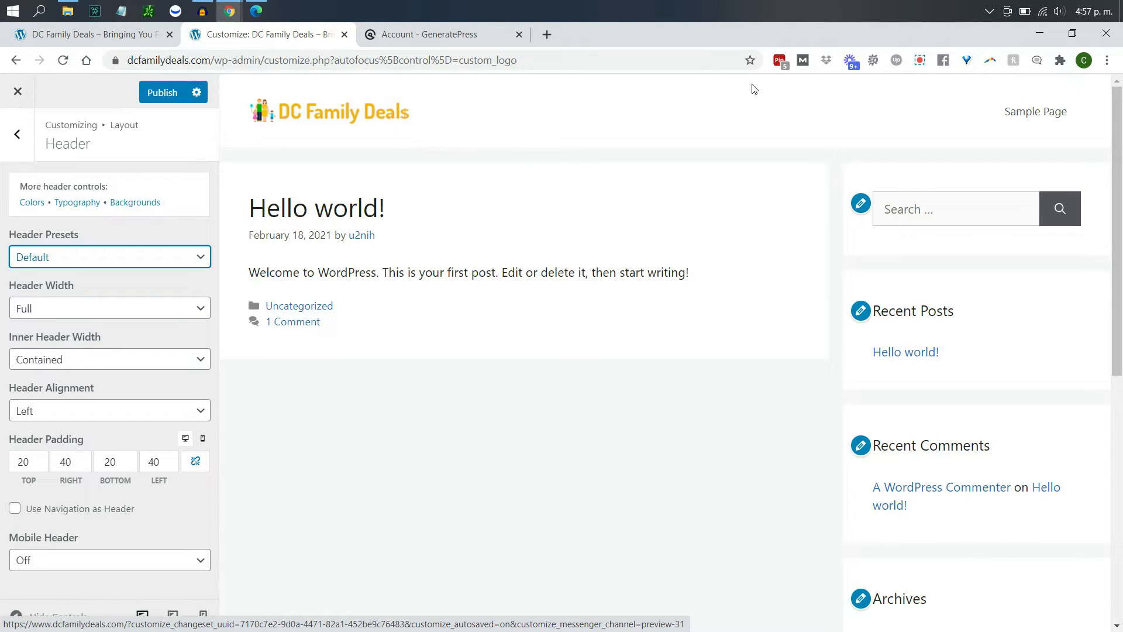
- Try the Contained header width before returning it to Full, and check the inner header width options
left_click(150, 316)
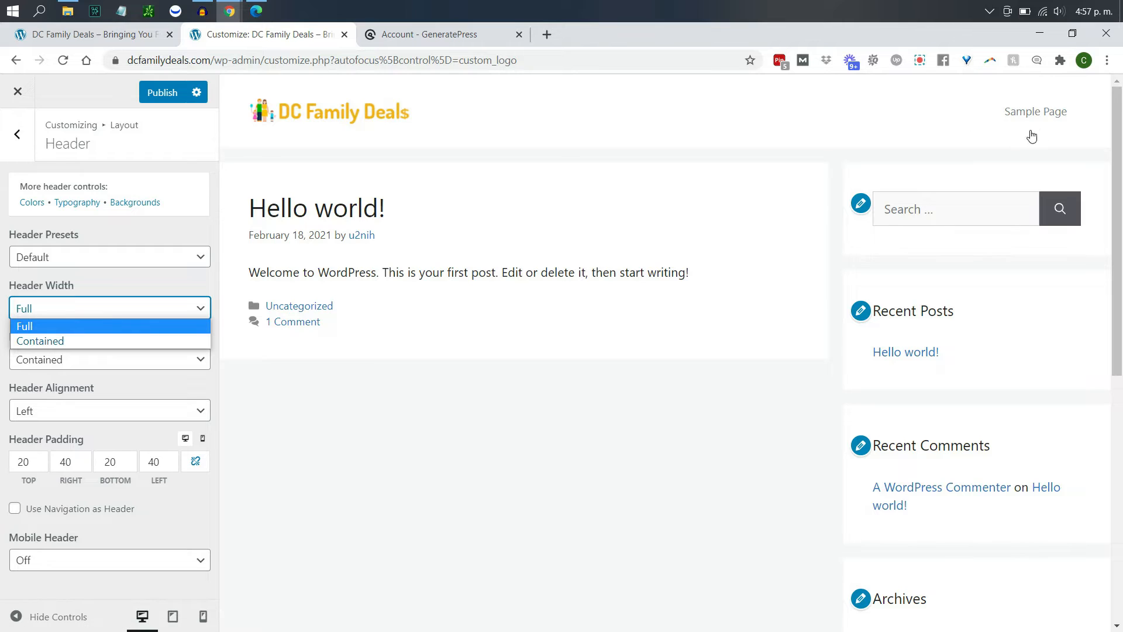
left_click(93, 340)
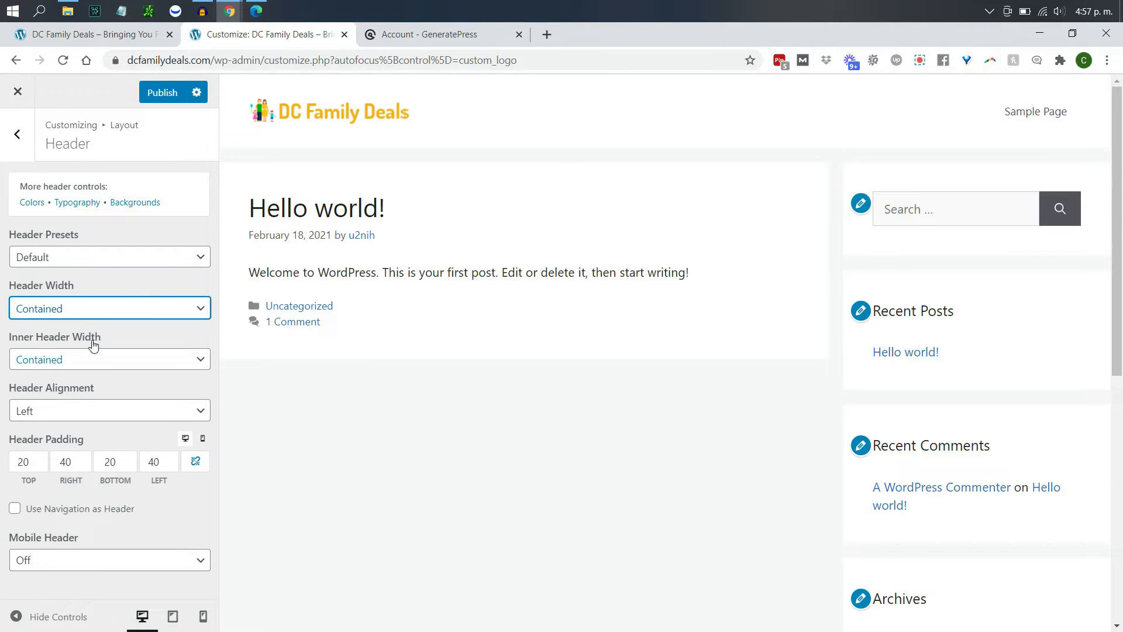
left_click(124, 304)
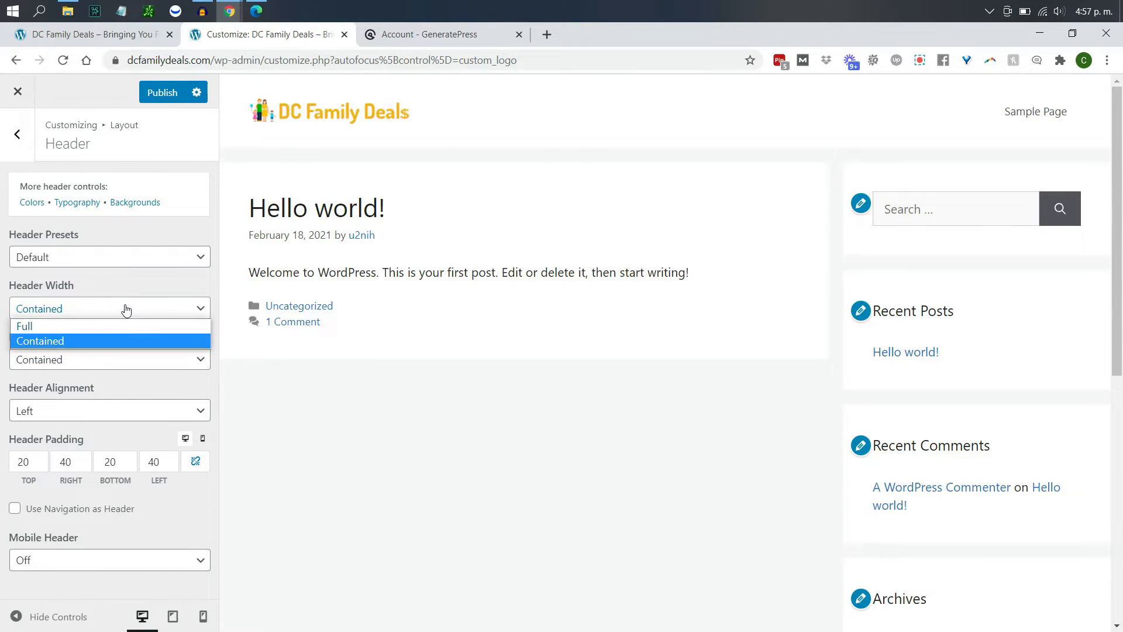
left_click(124, 326)
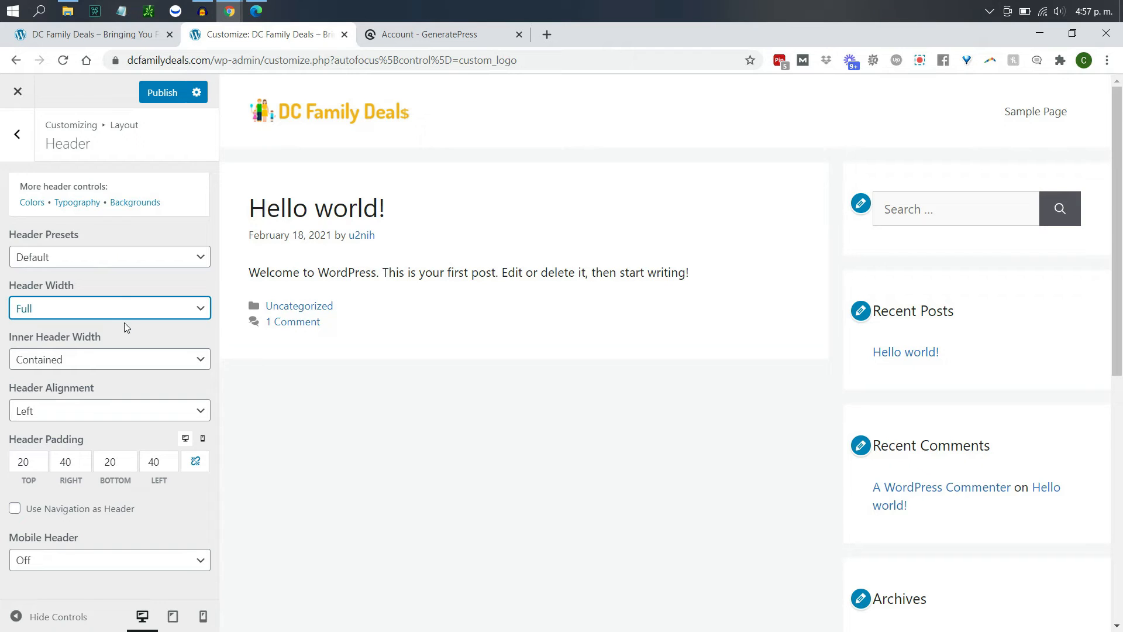
left_click(109, 335)
left_click(93, 362)
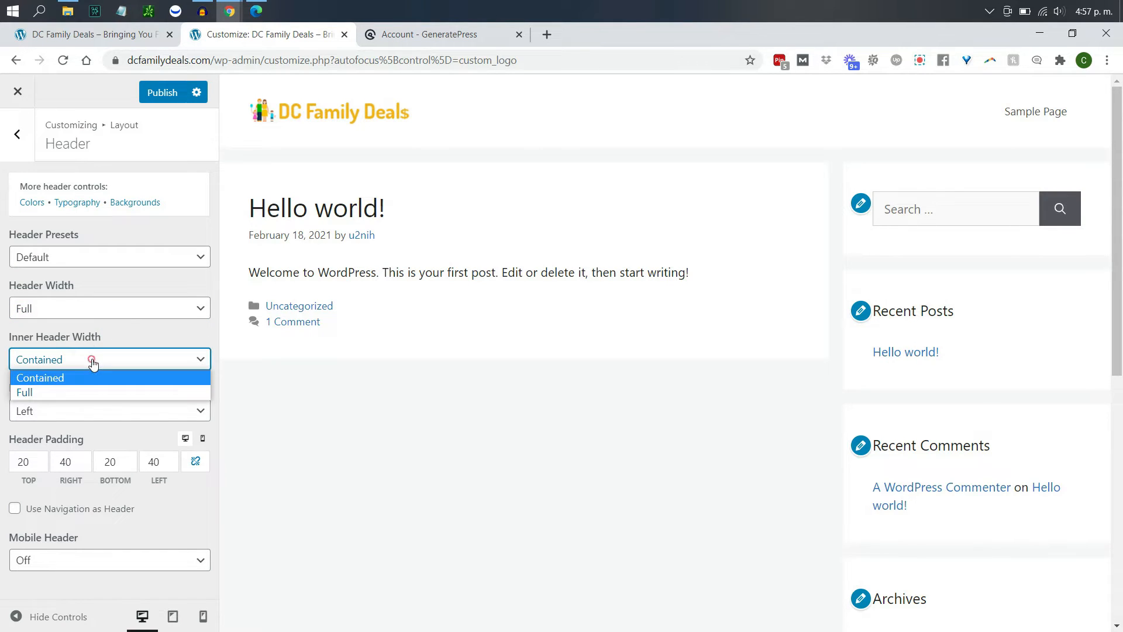
left_click(130, 347)
left_click(130, 343)
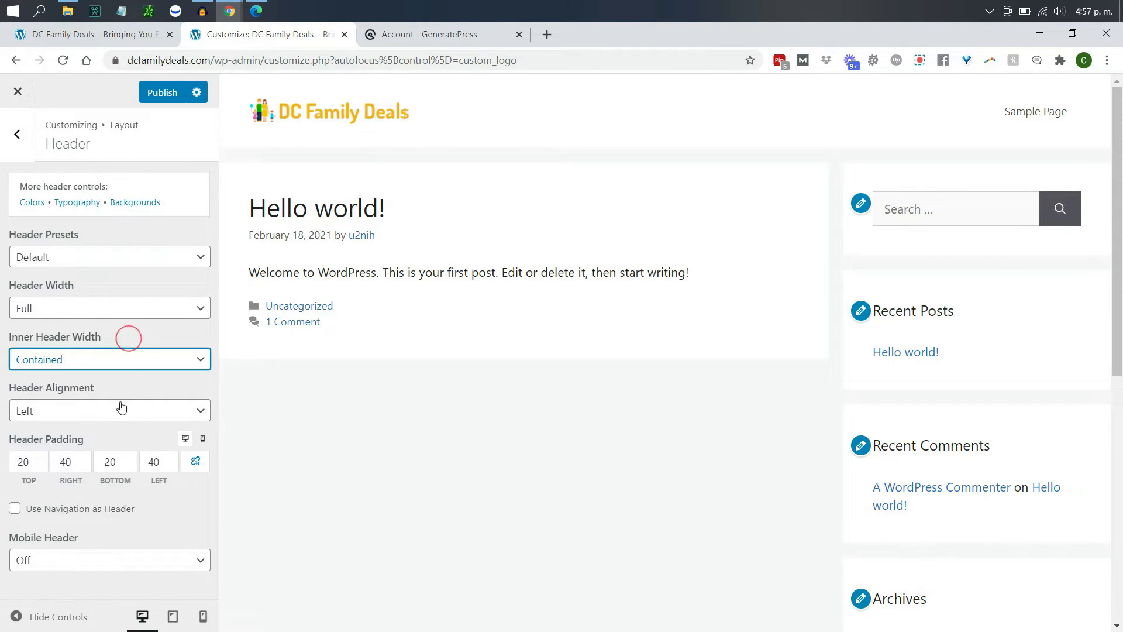
- Try the Center header alignment before setting it back to Left
left_click(122, 414)
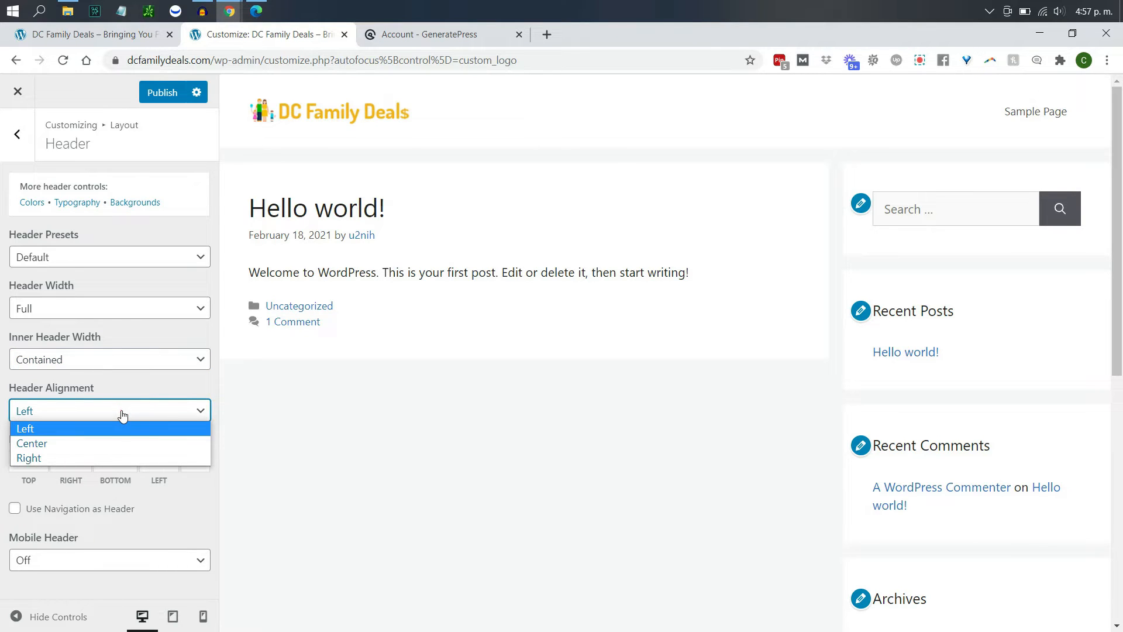
left_click(122, 439)
left_click(118, 413)
left_click(118, 430)
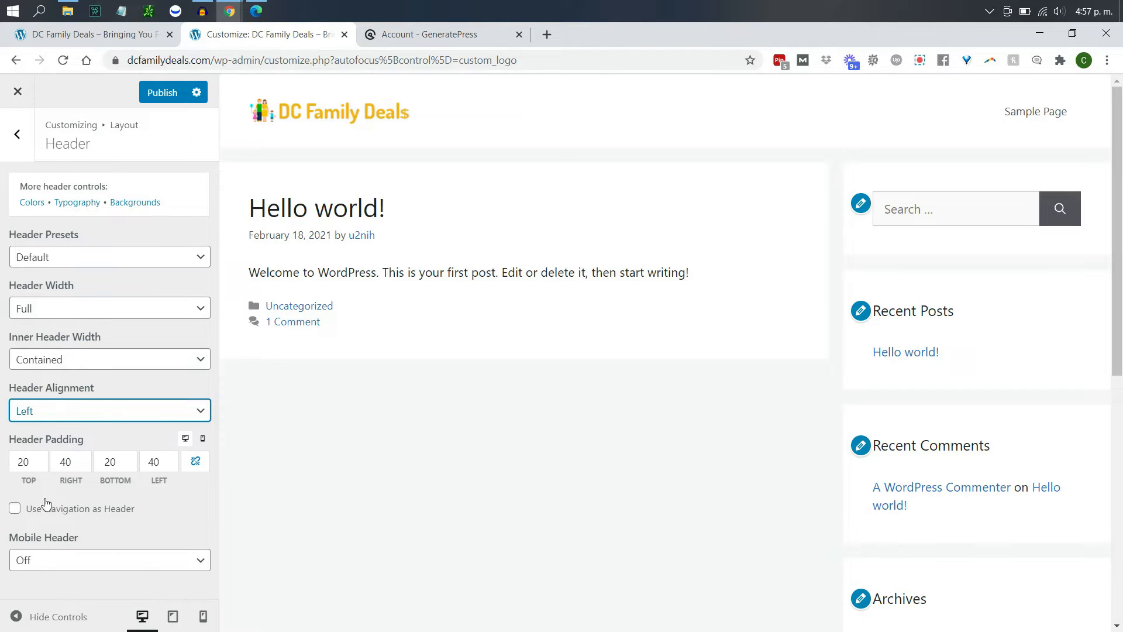
- Turn on the mobile header in the header layout settings
left_click(113, 560)
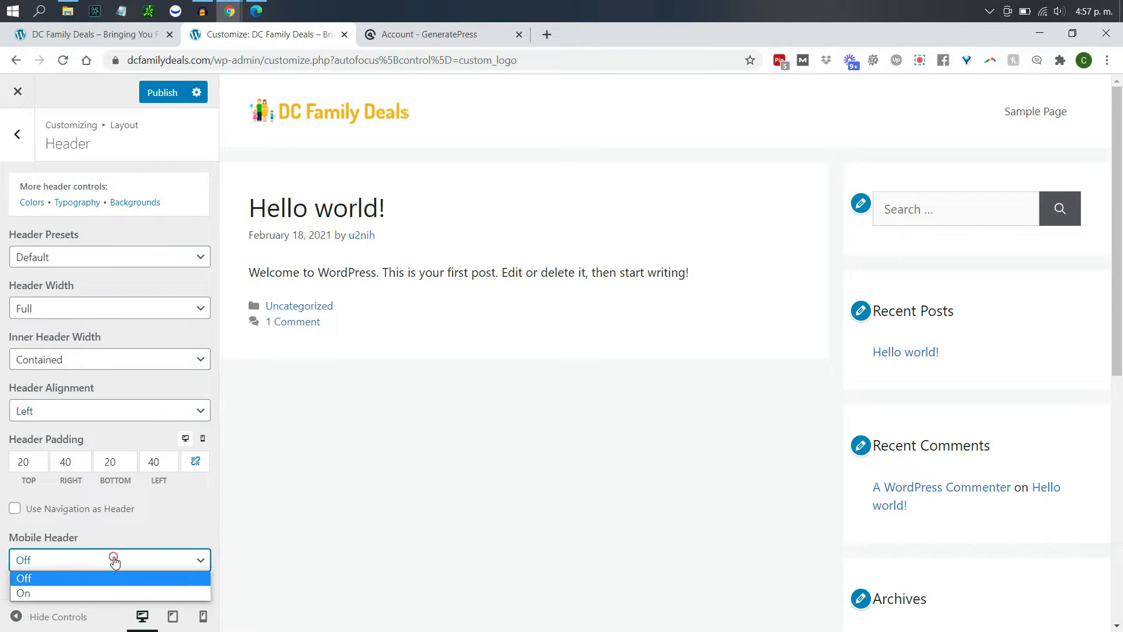
left_click(139, 543)
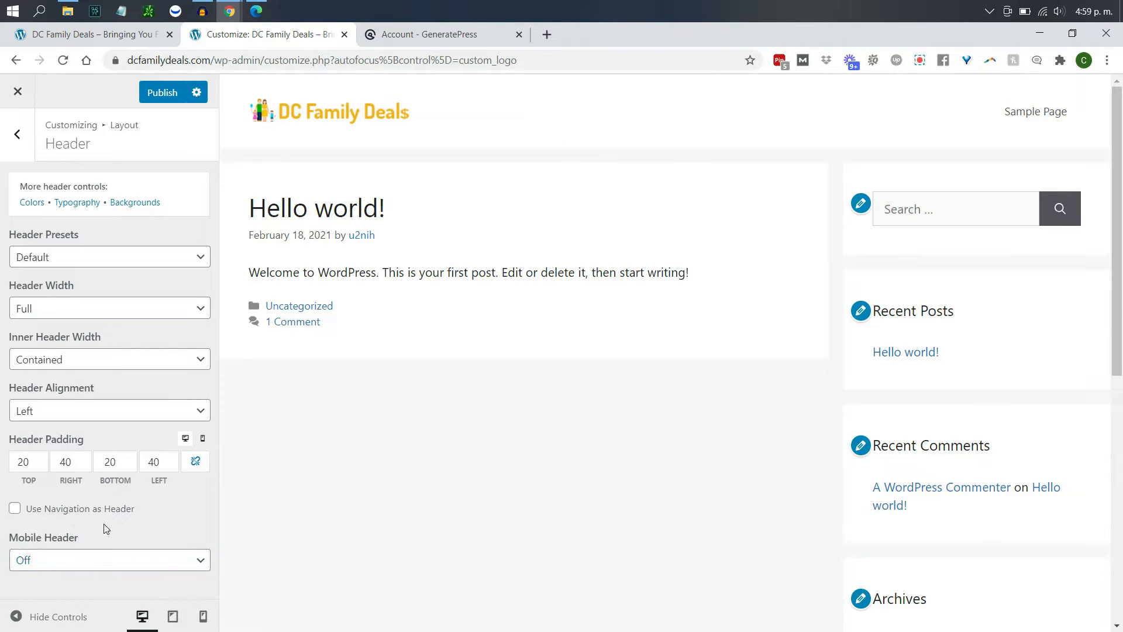
left_click(77, 559)
left_click(80, 591)
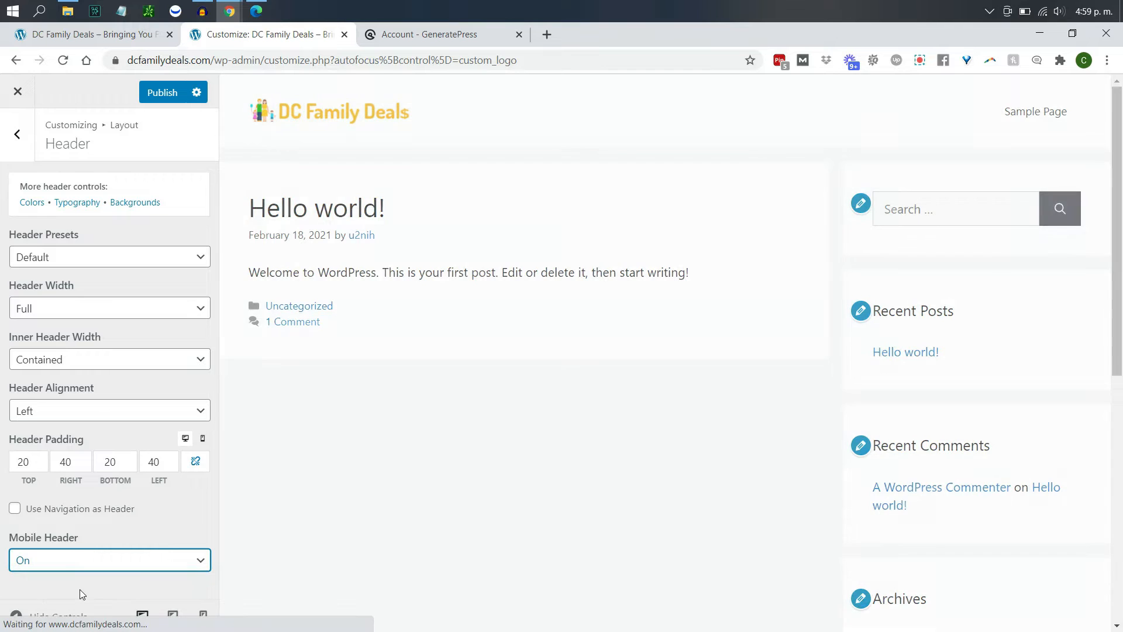
- Keep the mobile header's branding type as Logo and assign it the dc-family-deals-logo.png image from the media library
scroll(150, 525, "down", 3)
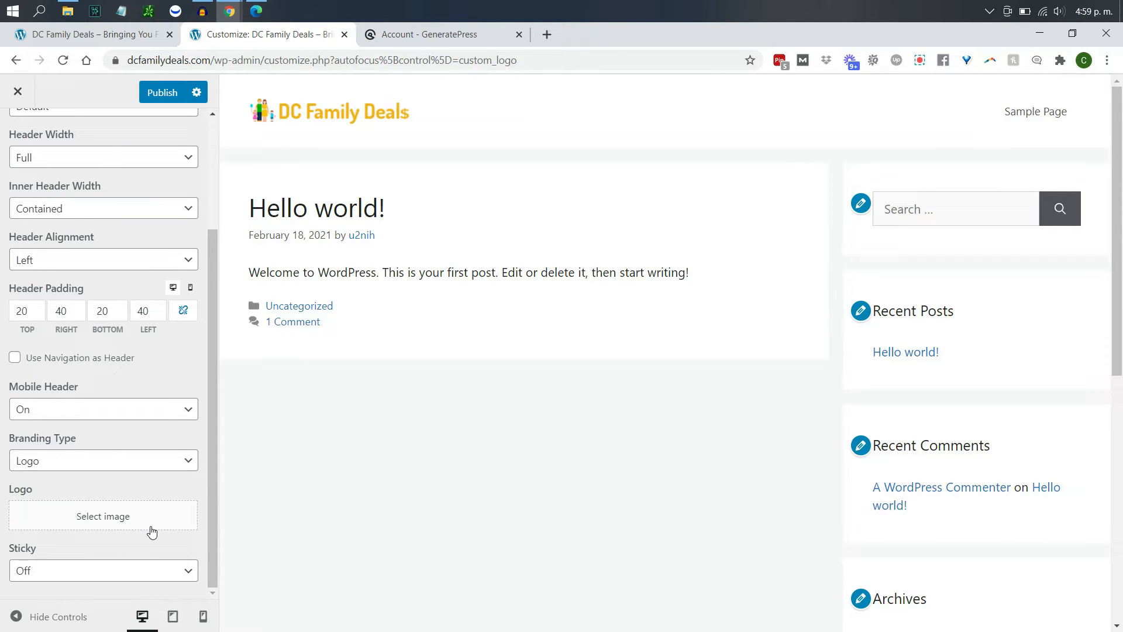
left_click(151, 468)
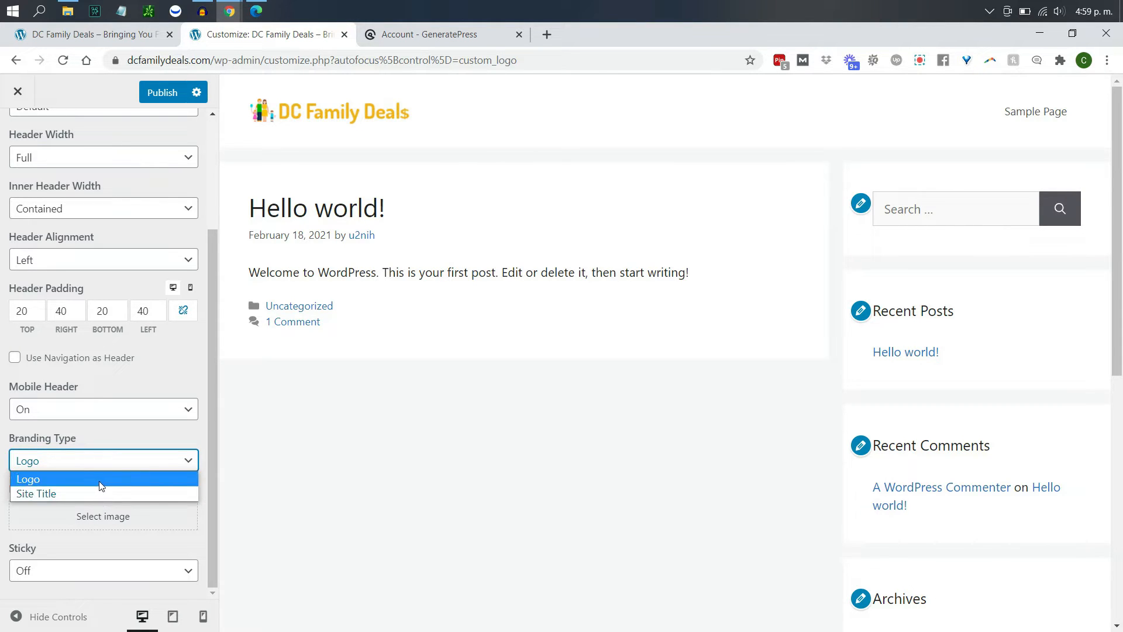
left_click(121, 434)
left_click(83, 514)
left_click(58, 298)
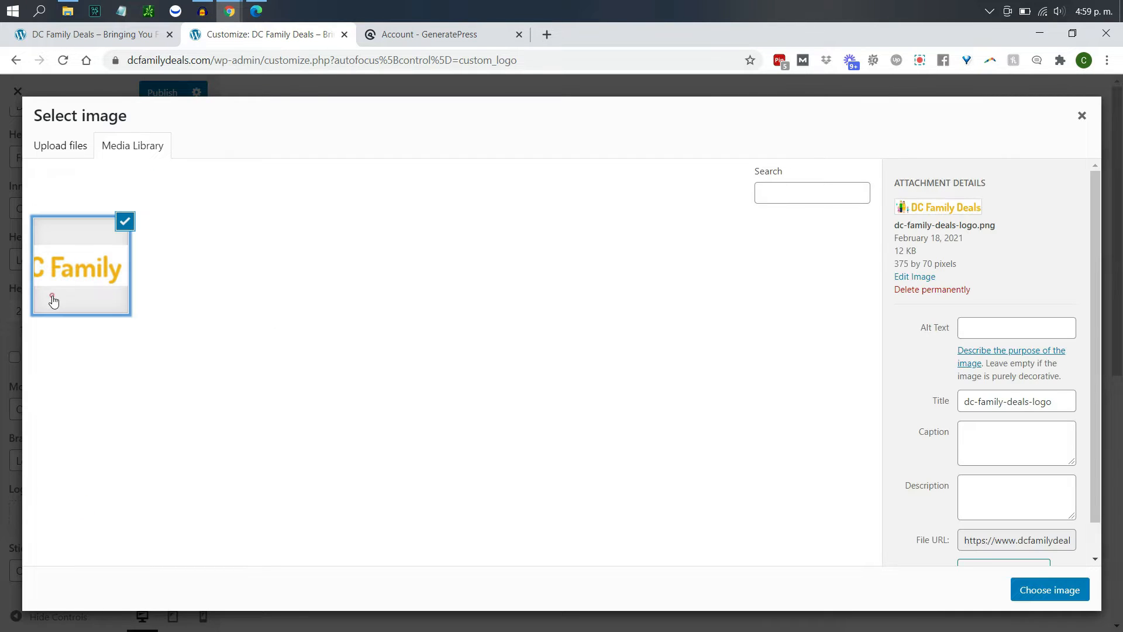
left_click(1051, 588)
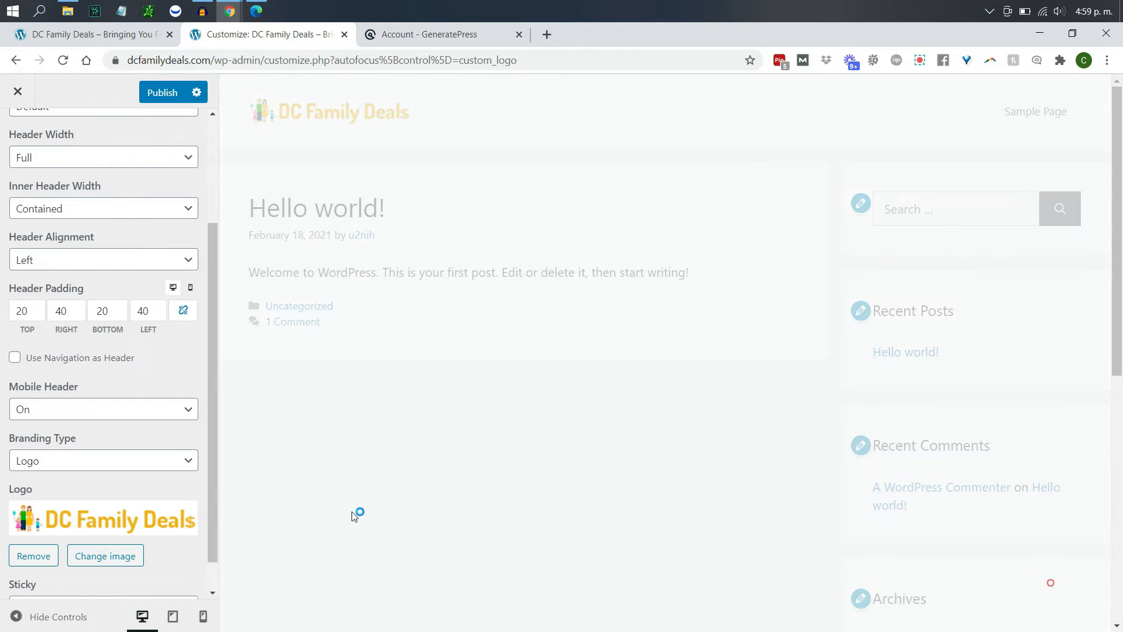
- Try turning on the mobile header's Sticky option before setting it back to Off
scroll(150, 570, "down", 1)
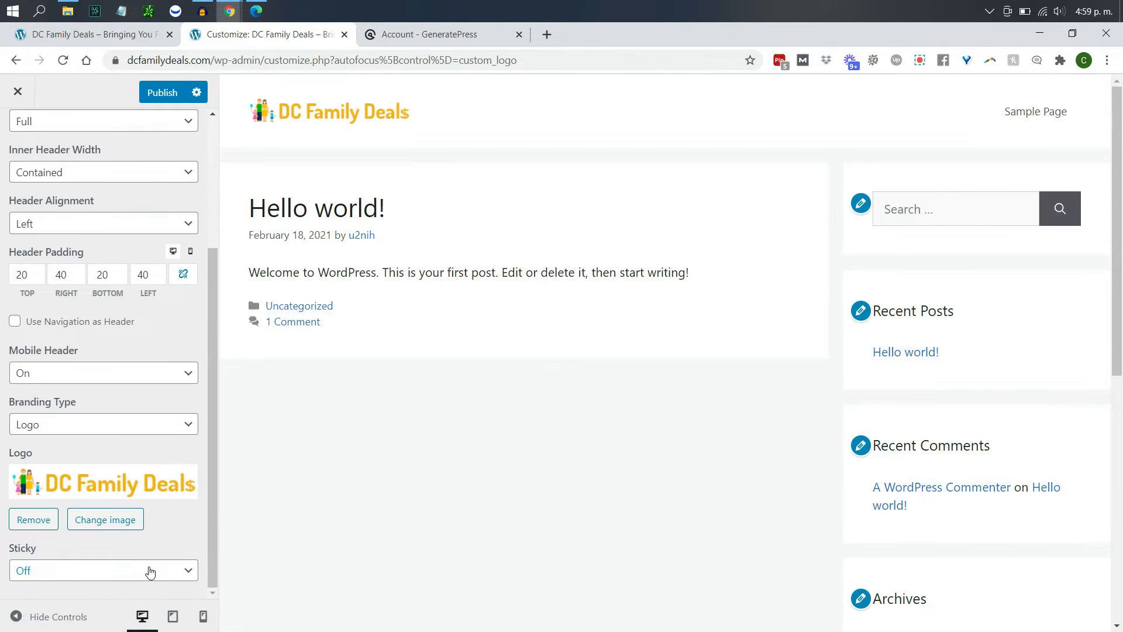
left_click(151, 570)
left_click(164, 531)
left_click(146, 569)
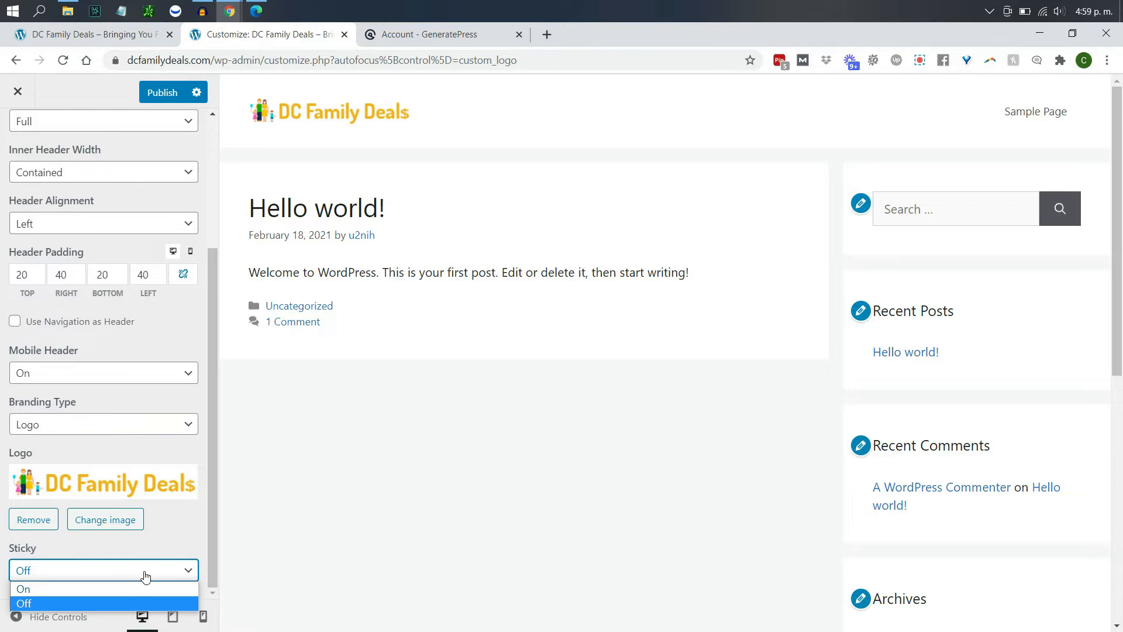
left_click(141, 589)
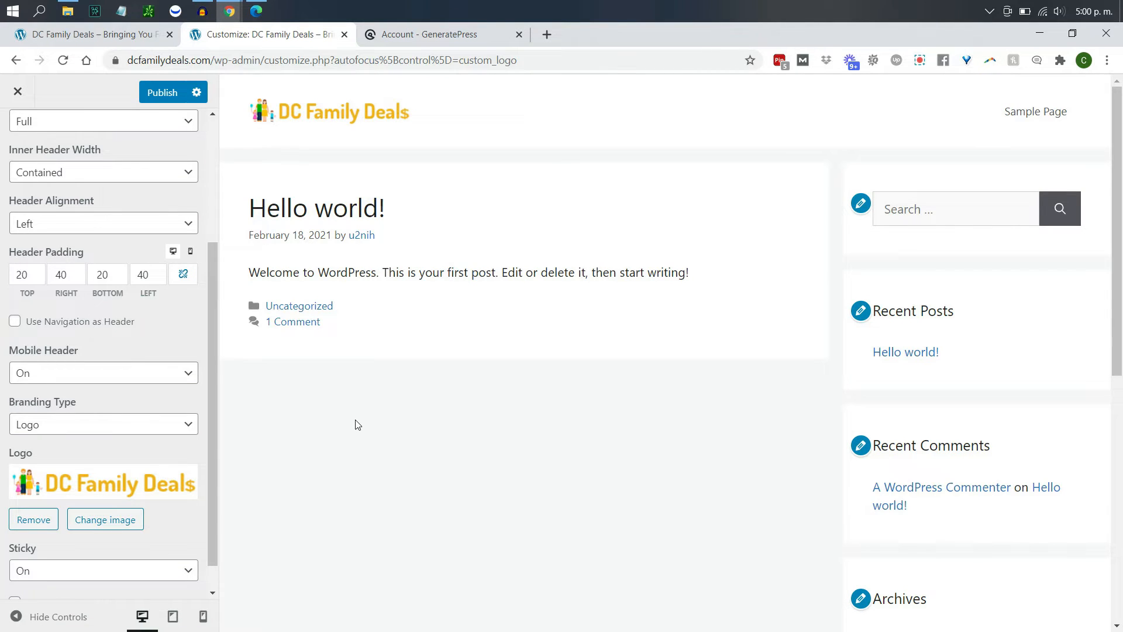
left_click(170, 569)
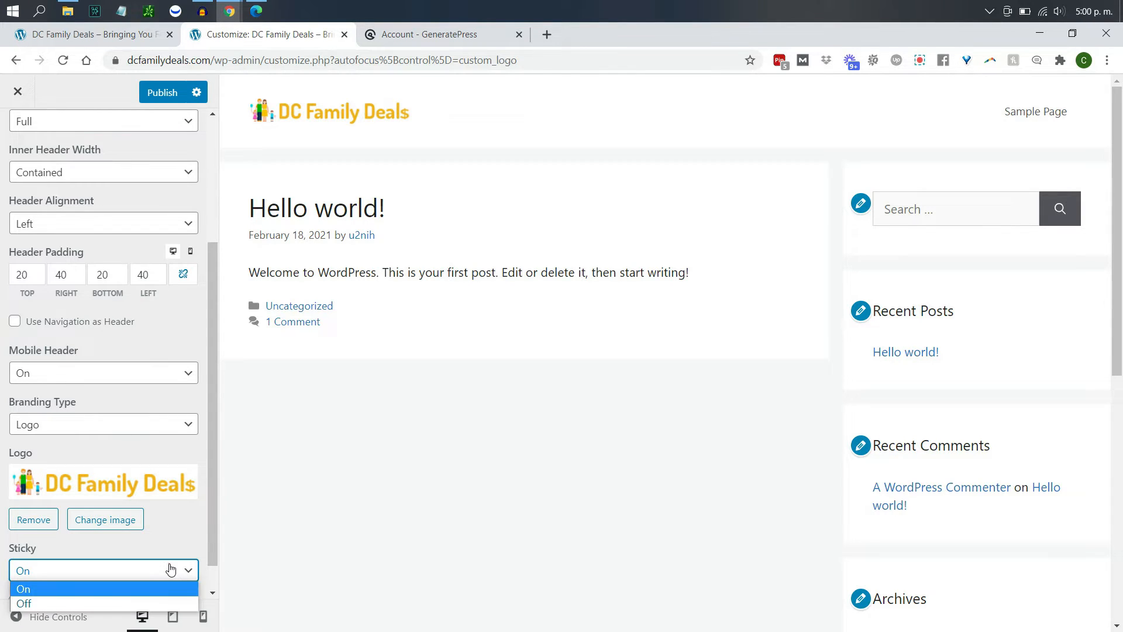
left_click(166, 603)
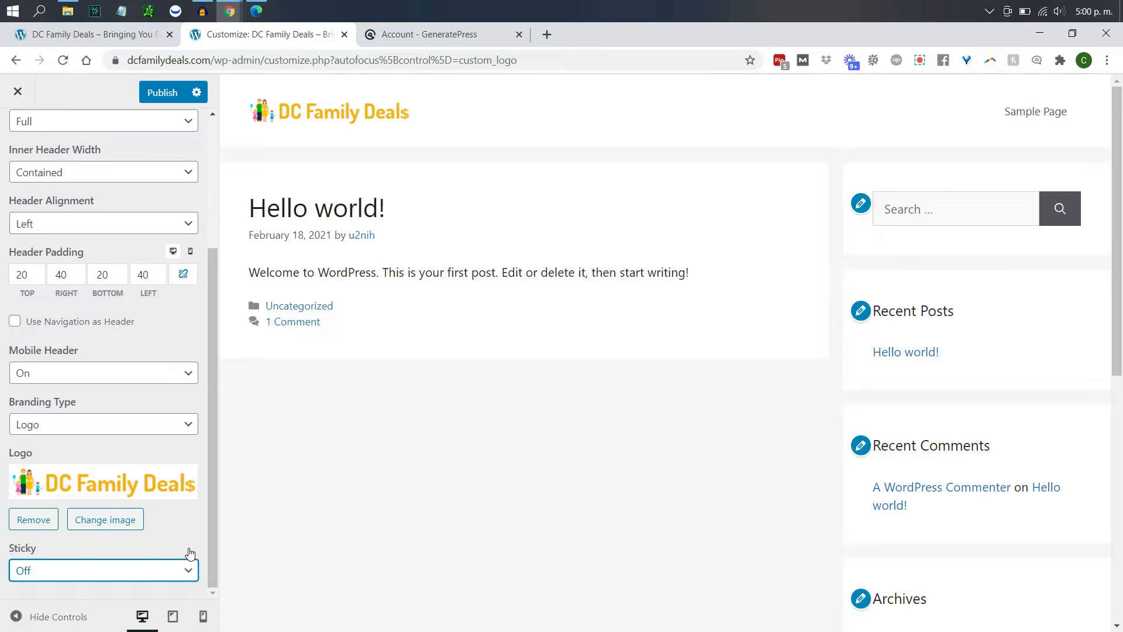
left_click(211, 533)
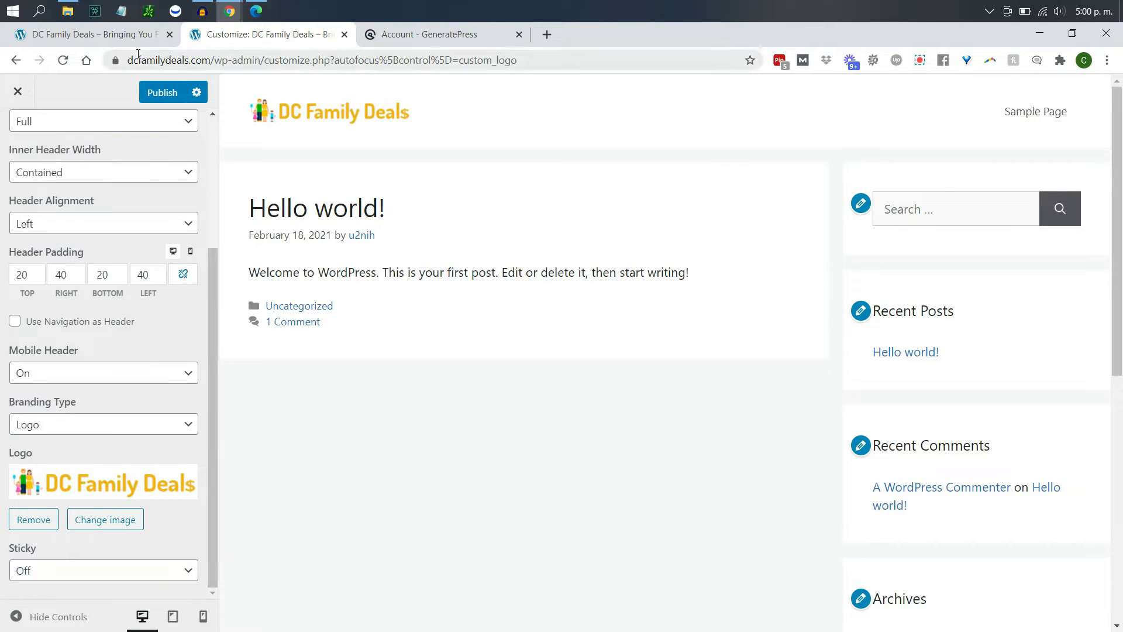
- Set the mobile menu label to "Menu" in the Primary Navigation layout settings
scroll(215, 256, "up", 3)
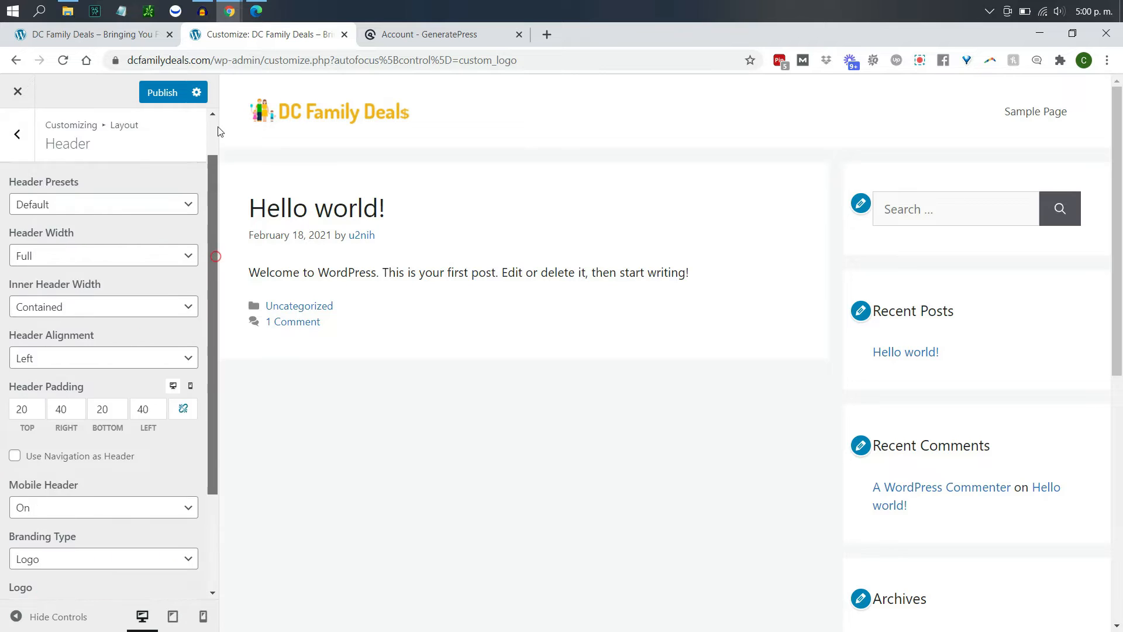
left_click(17, 134)
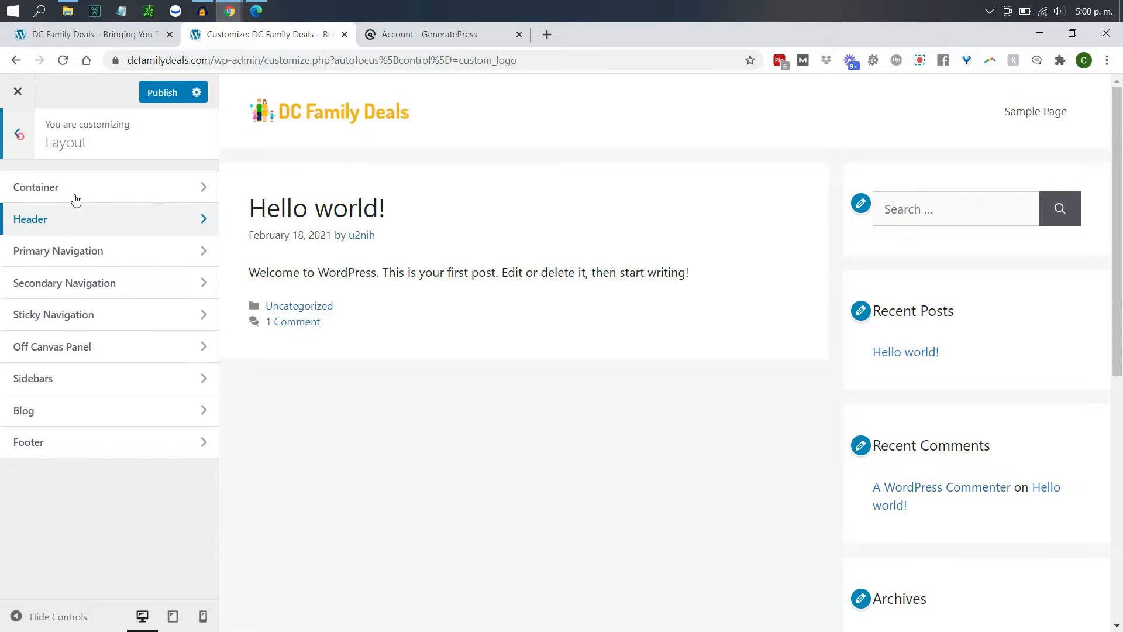
left_click(97, 258)
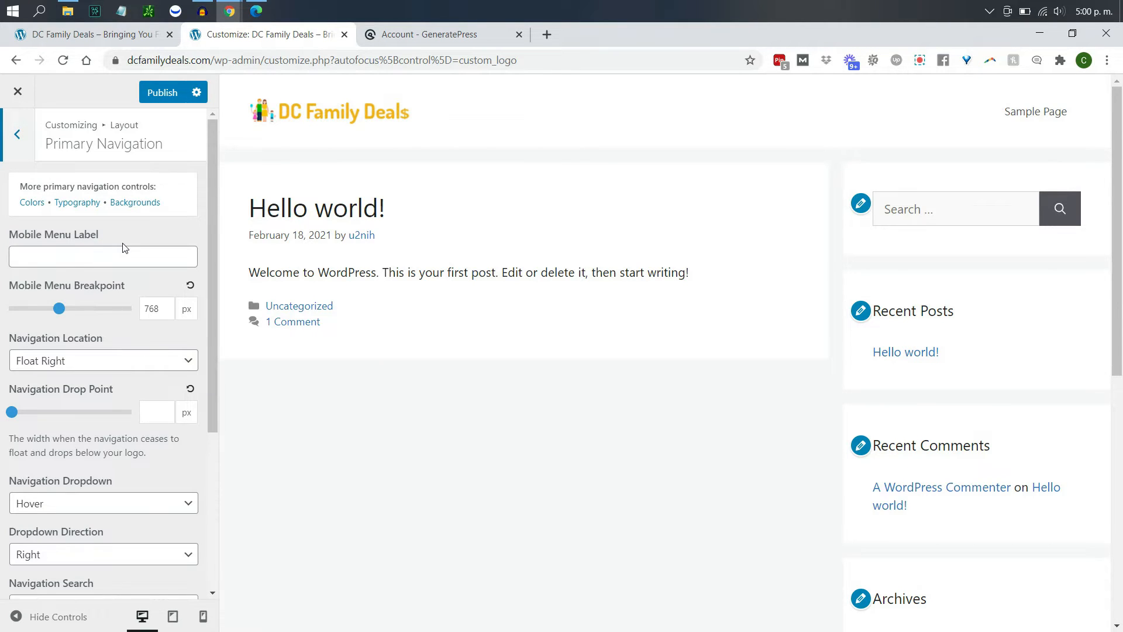
left_click(76, 256)
type("Menu")
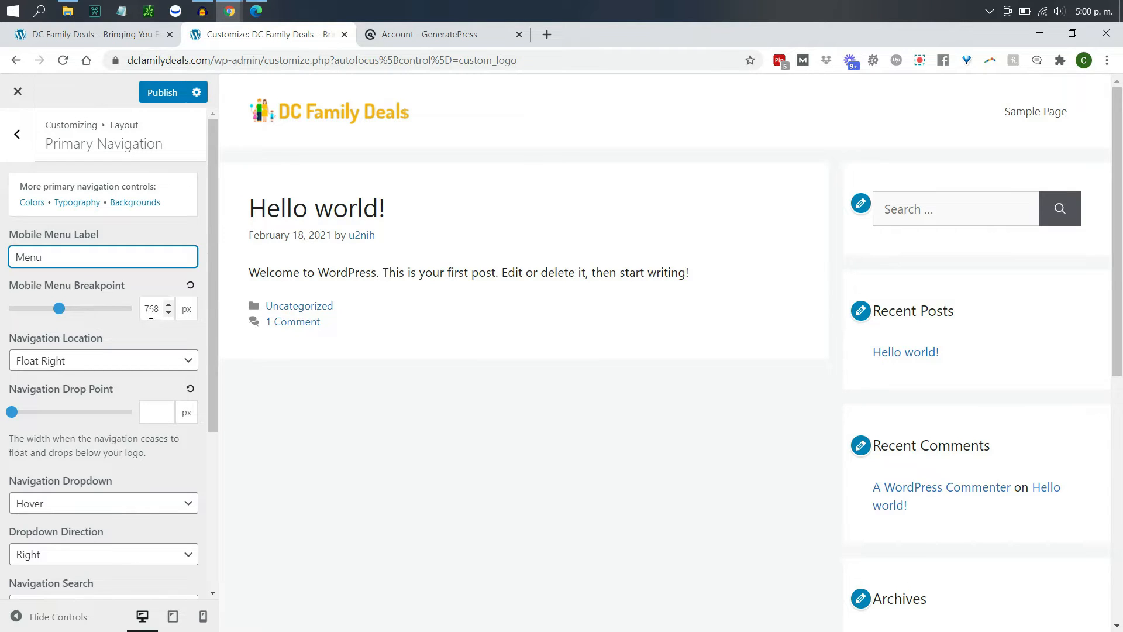
- Check the primary navigation's location, dropdown and dropdown direction options without changing them
left_click_drag(210, 321, 216, 374)
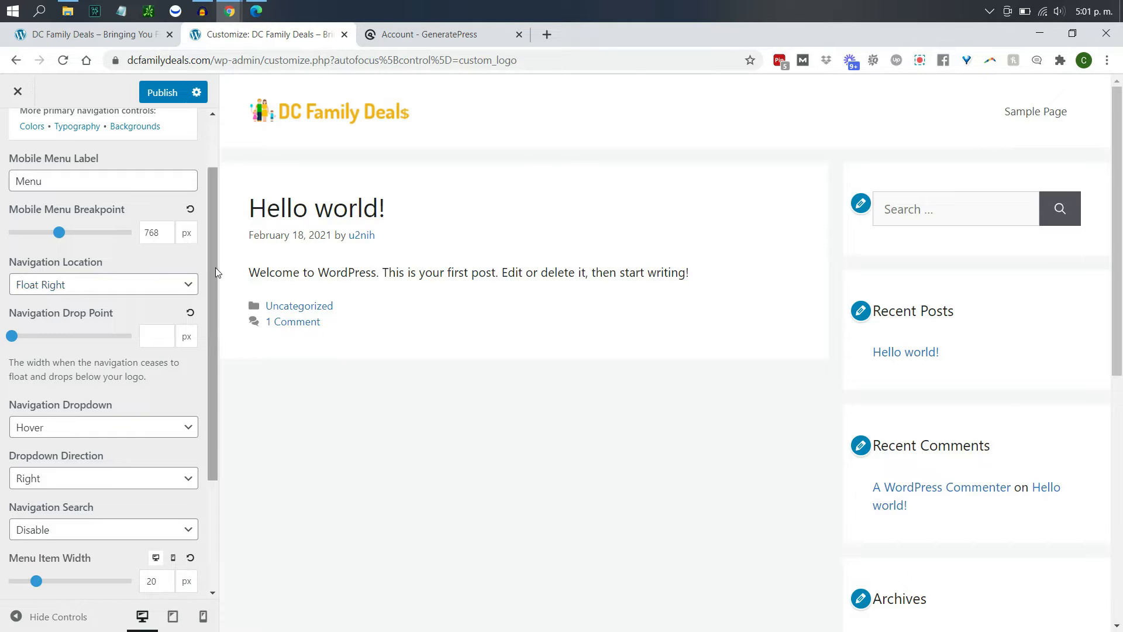
left_click(186, 285)
left_click(184, 286)
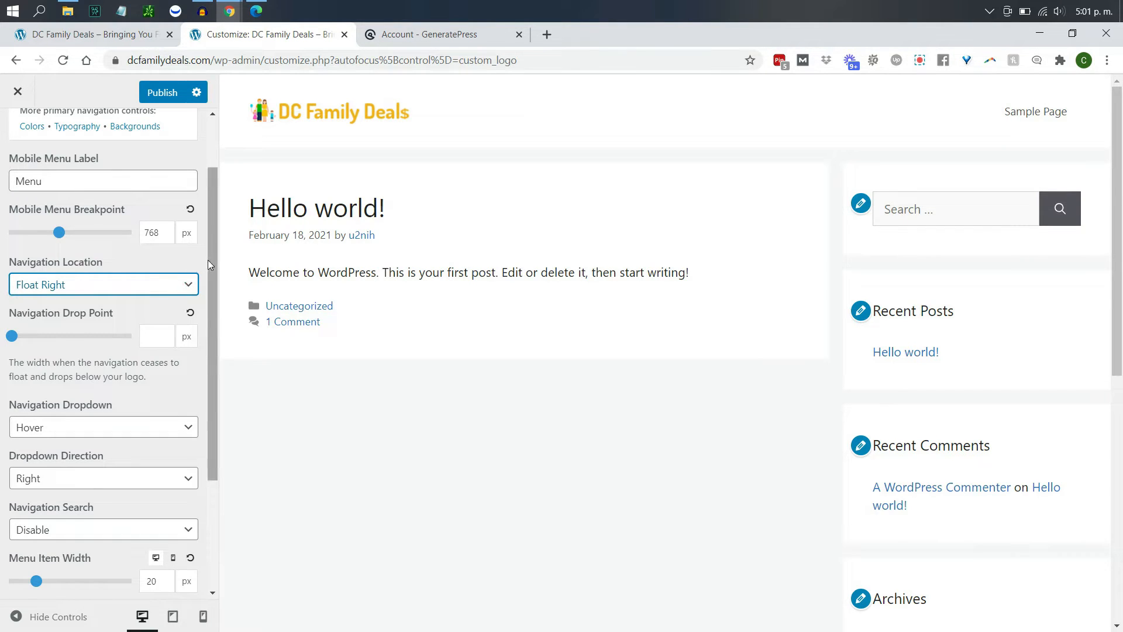
left_click_drag(211, 263, 230, 383)
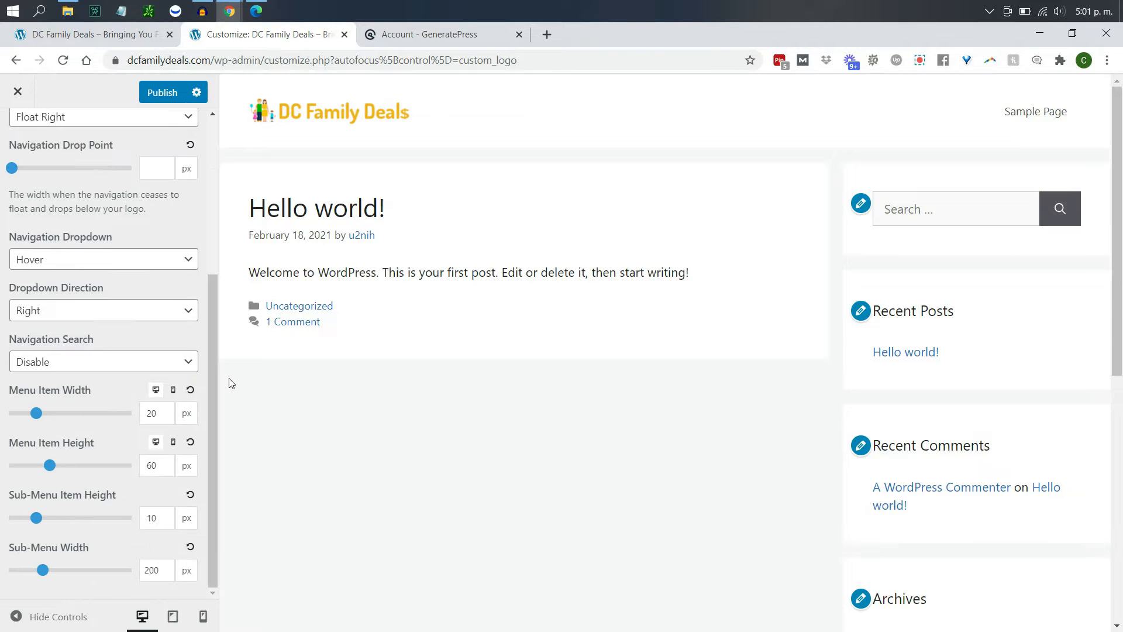
left_click(188, 261)
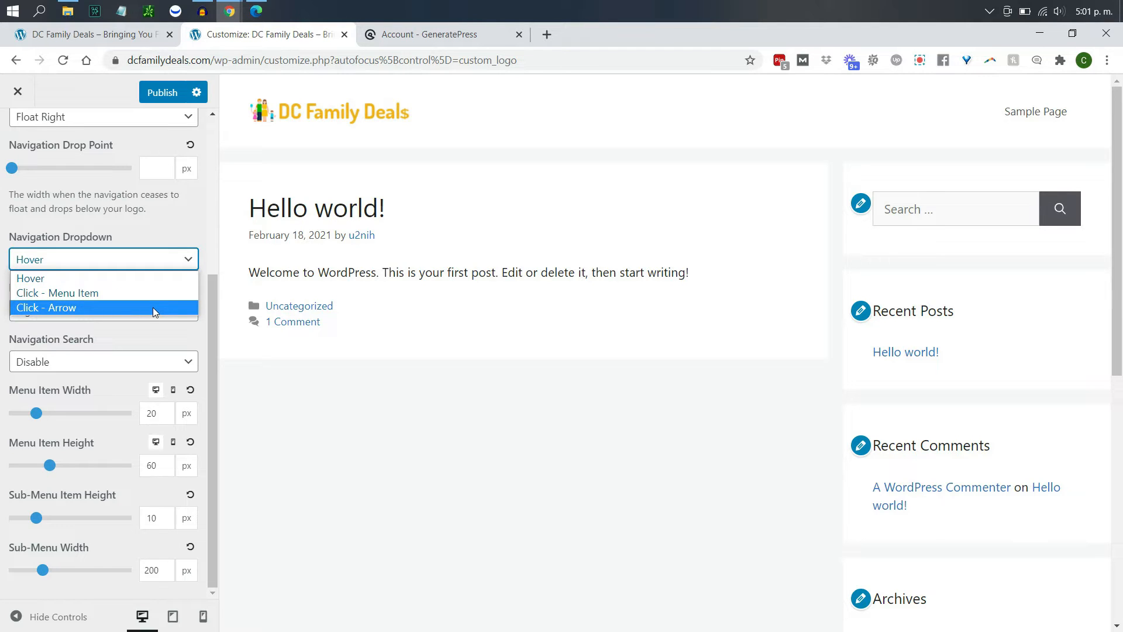
left_click(171, 229)
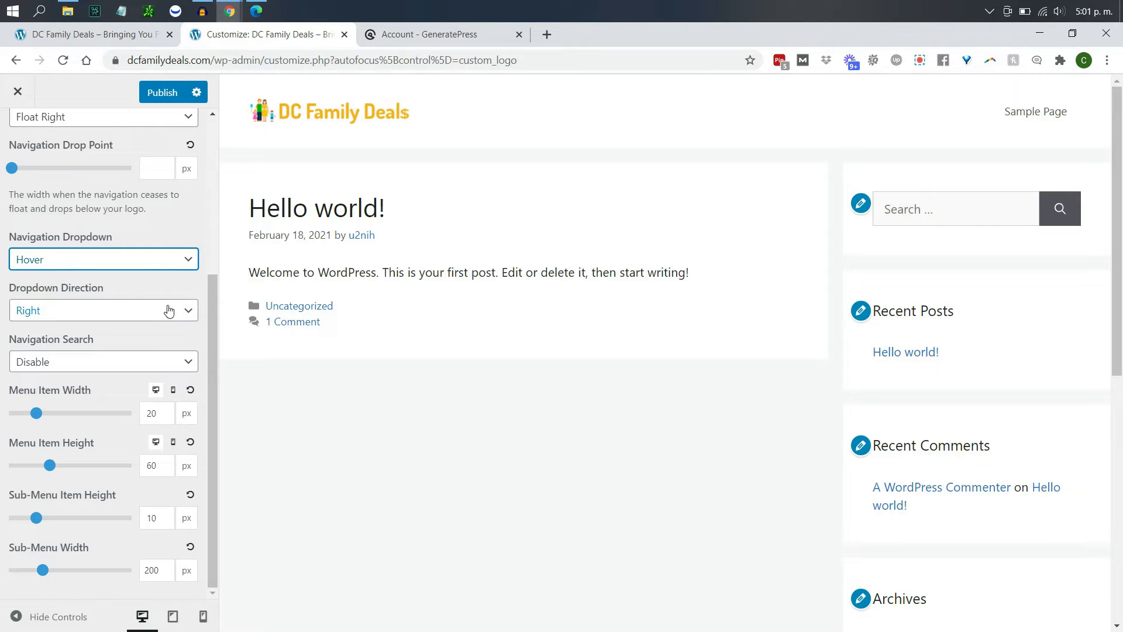
left_click(119, 310)
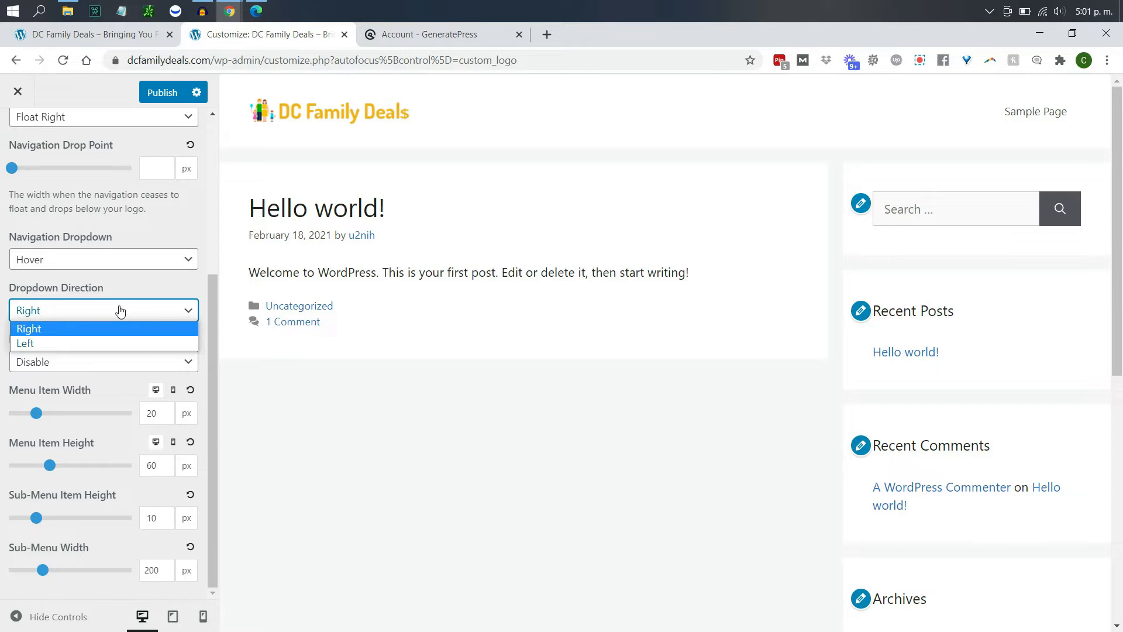
left_click(166, 273)
left_click_drag(166, 272, 163, 281)
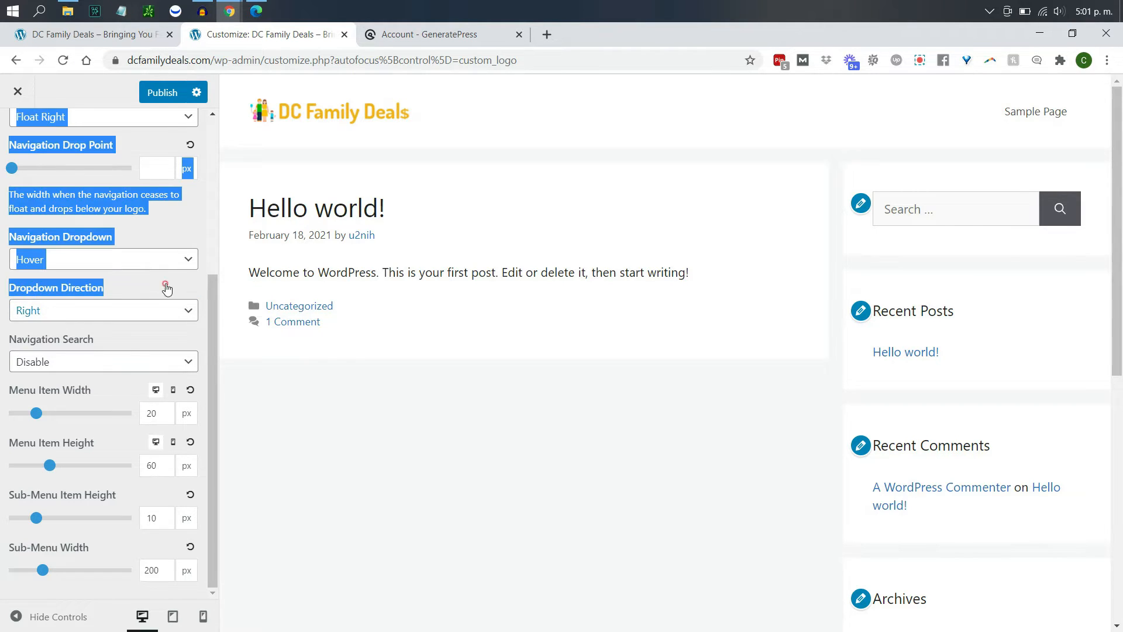
- Try enabling the navigation search before setting it back to Disable
left_click(129, 364)
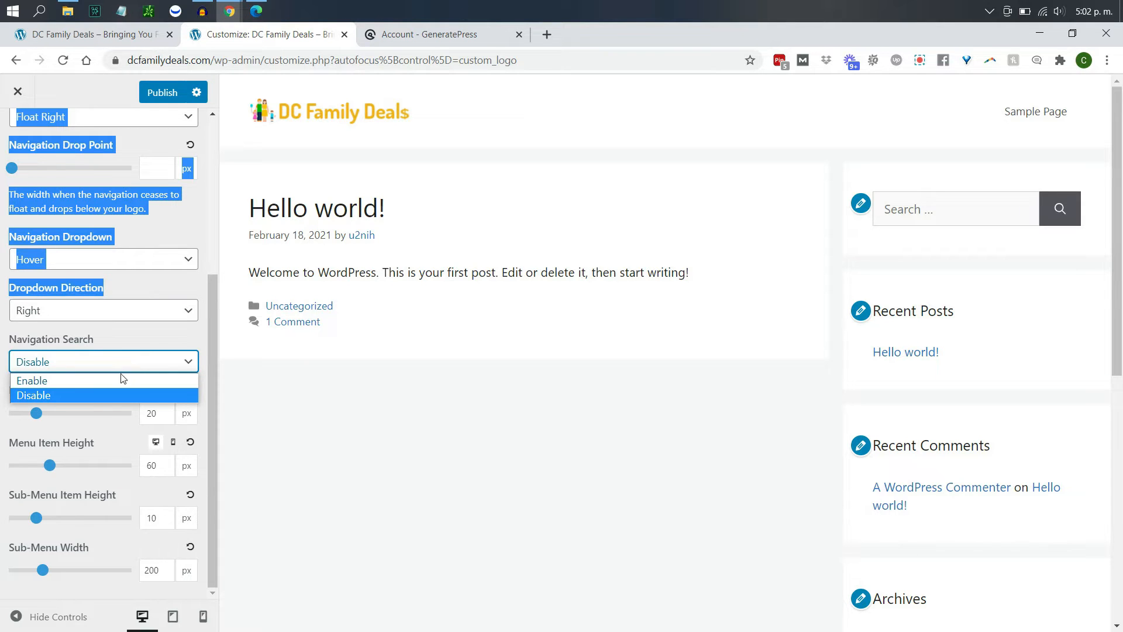
left_click(119, 379)
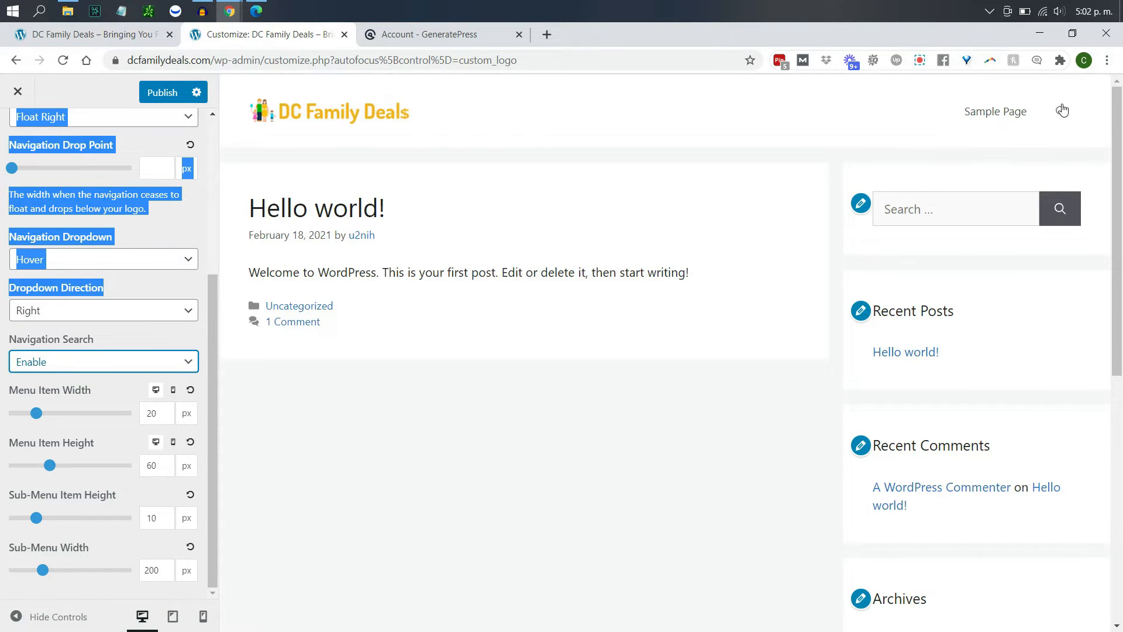
left_click(129, 365)
left_click(125, 389)
left_click(193, 341)
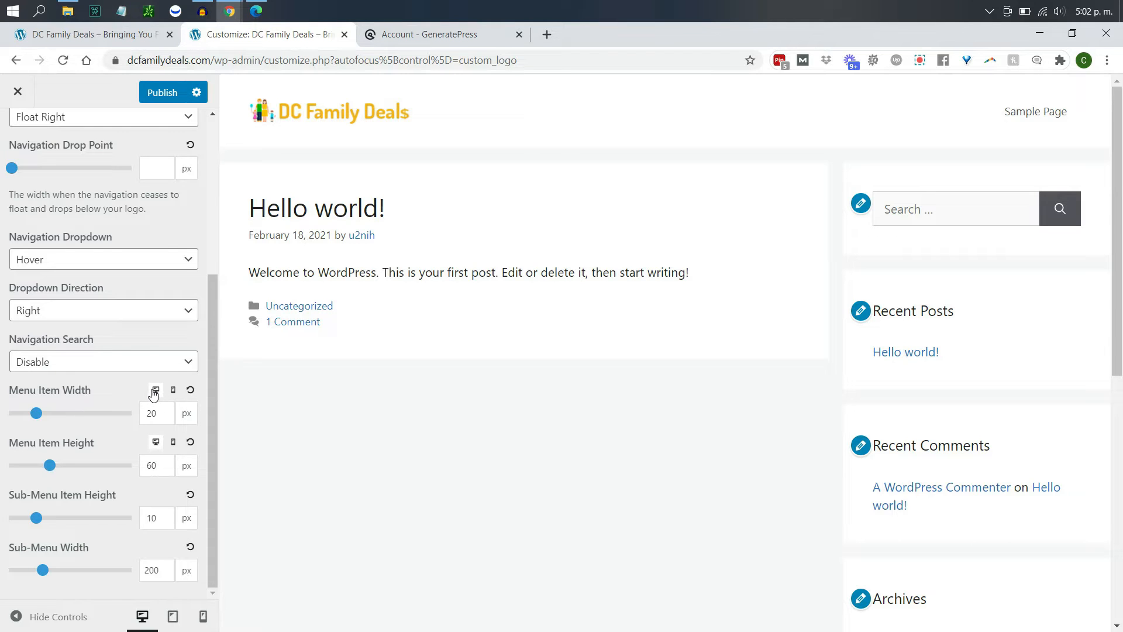
- Preview the site in mobile view with its menu opened and closed, and check the tablet view before returning to desktop
left_click(175, 393)
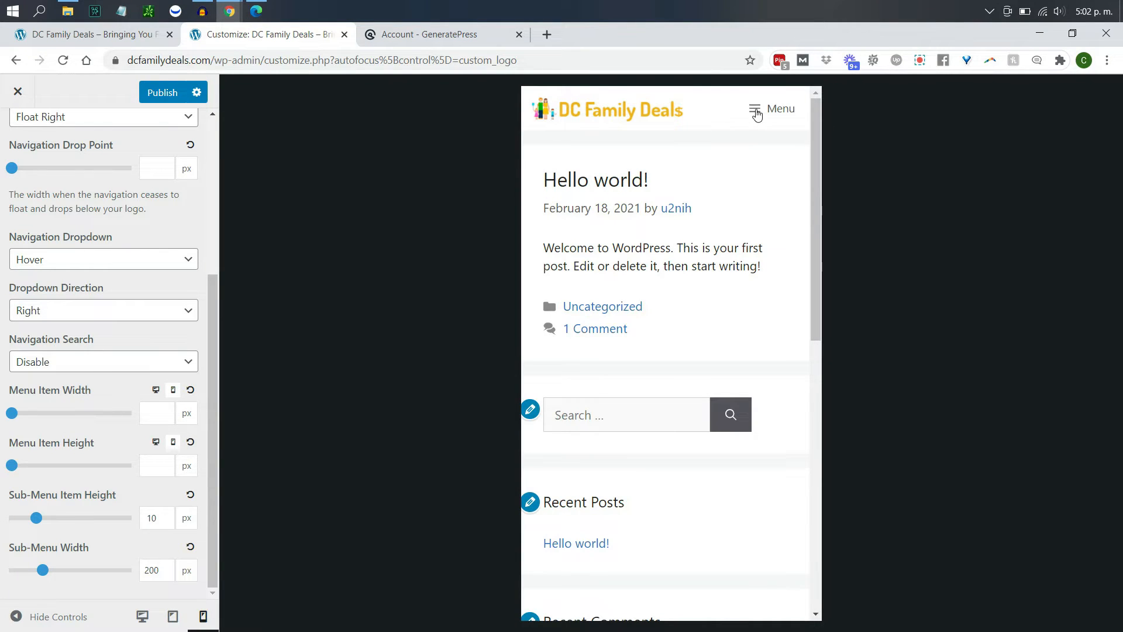
left_click(775, 112)
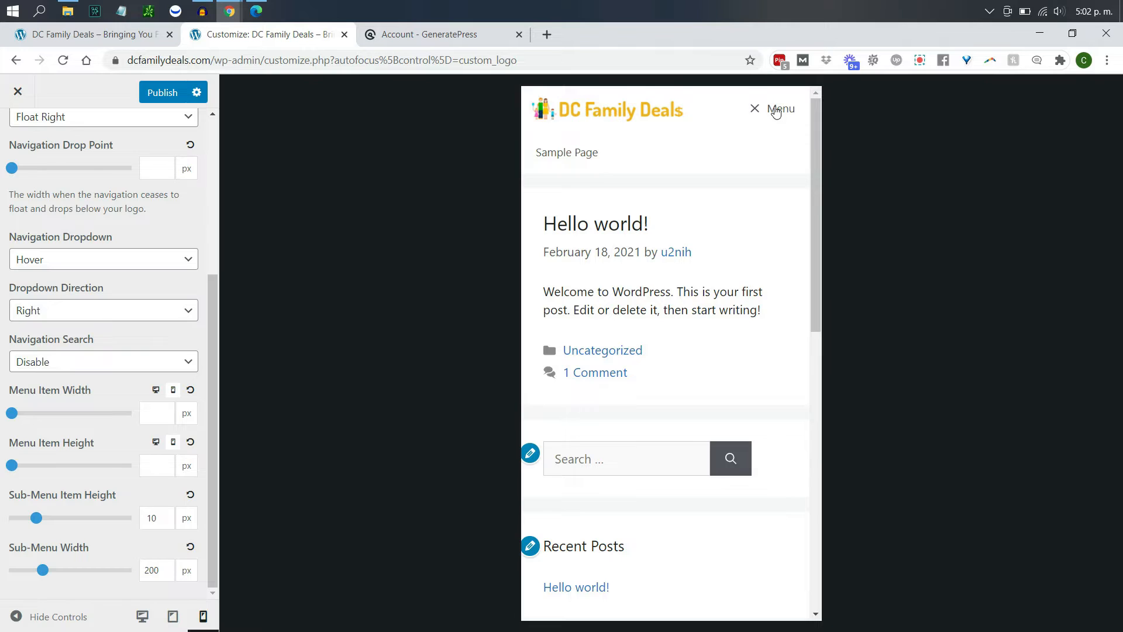
left_click(775, 111)
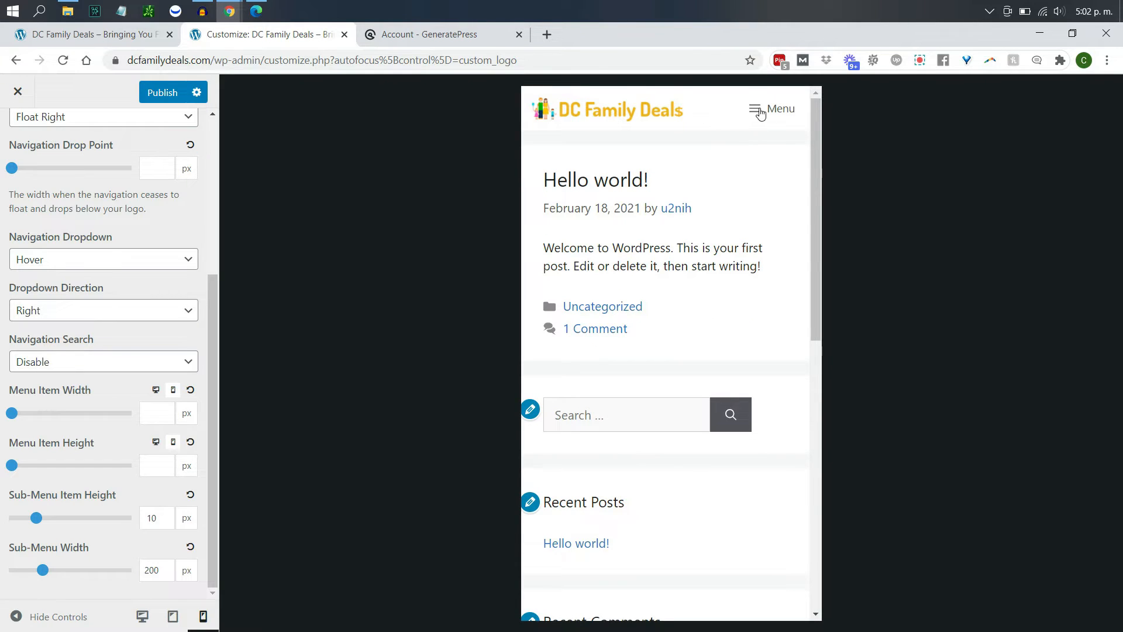
left_click(759, 112)
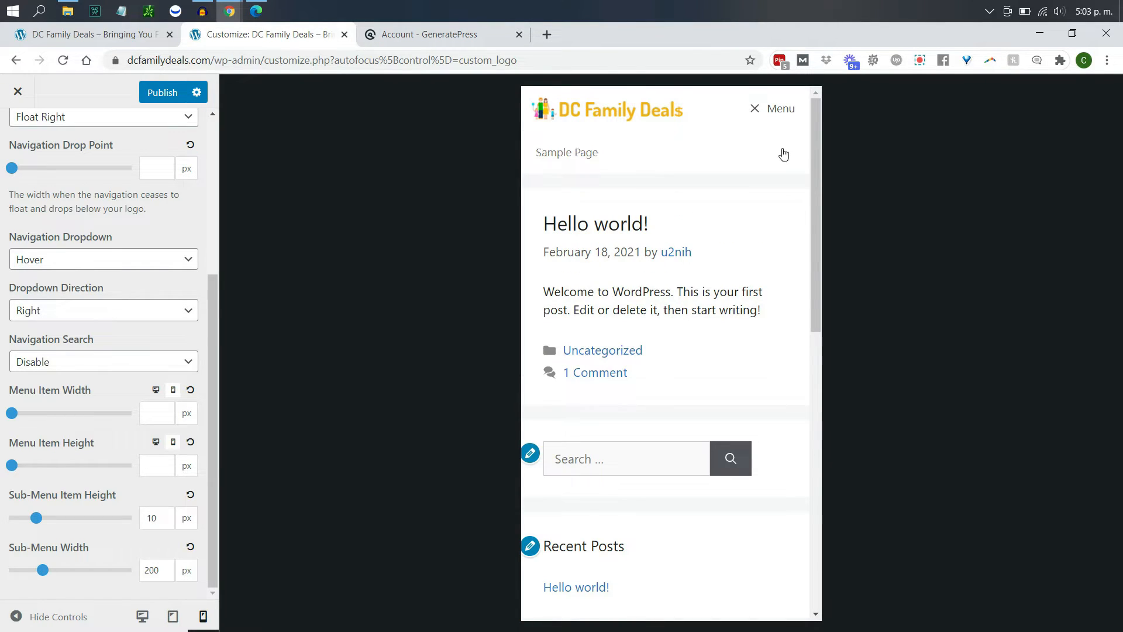
left_click(776, 111)
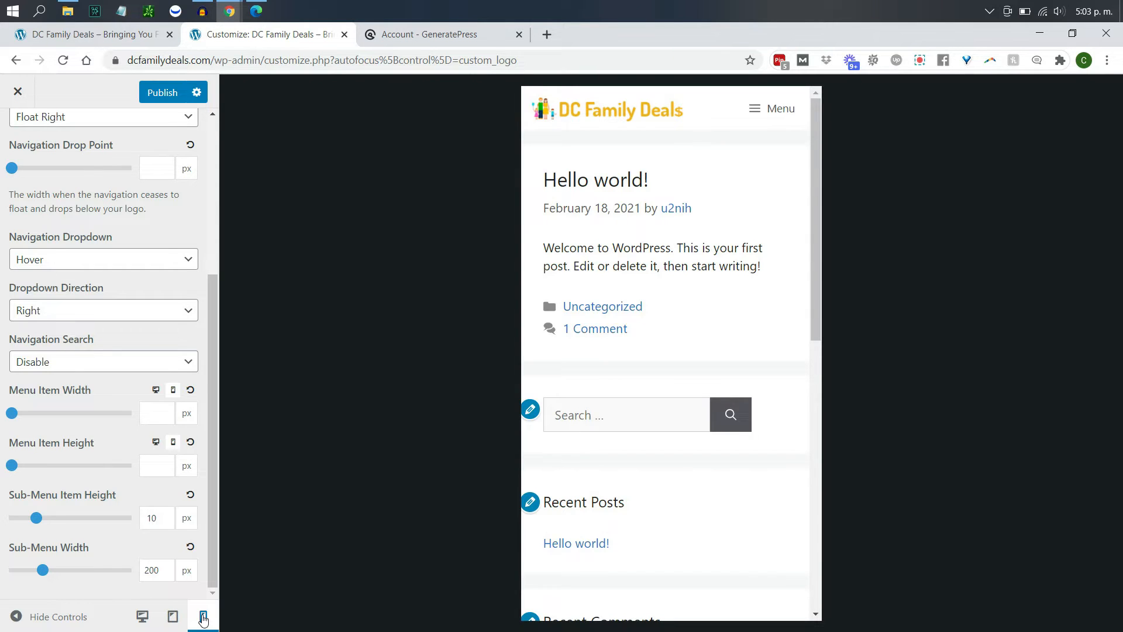
left_click(173, 618)
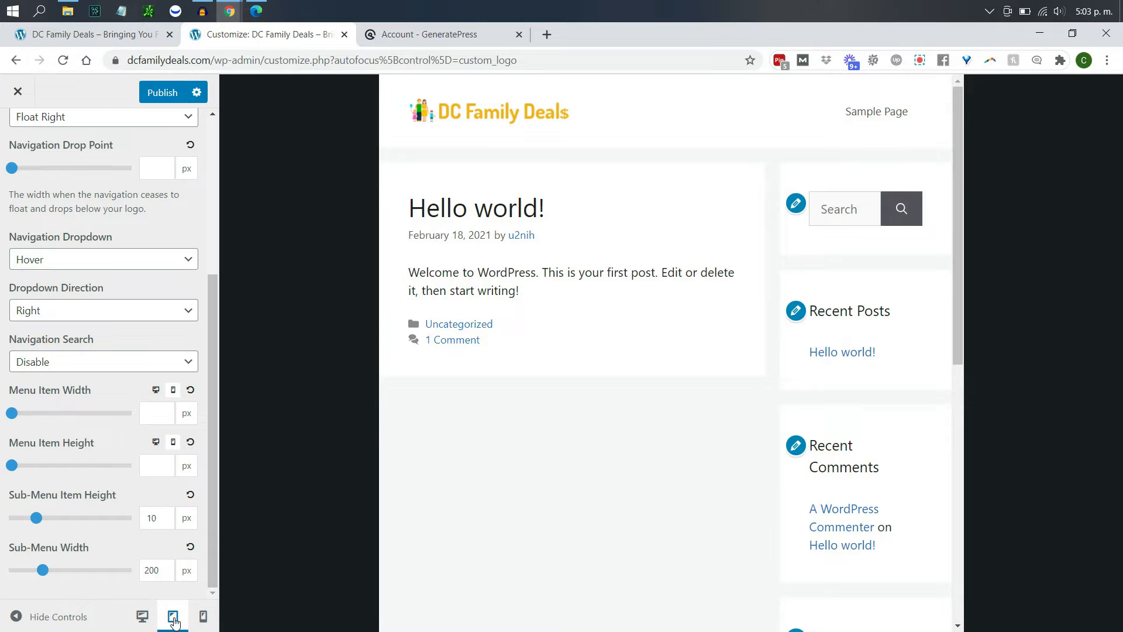
left_click(143, 618)
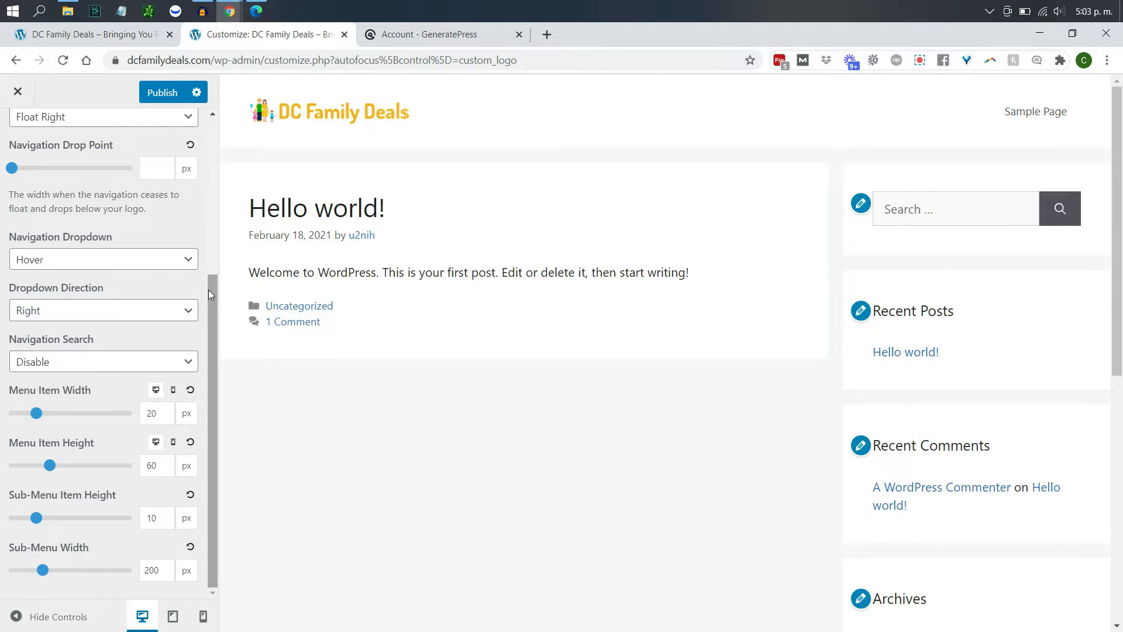
- Open the Secondary Navigation layout settings and review its width, alignment, location and menu item size options
left_click_drag(209, 287, 205, 139)
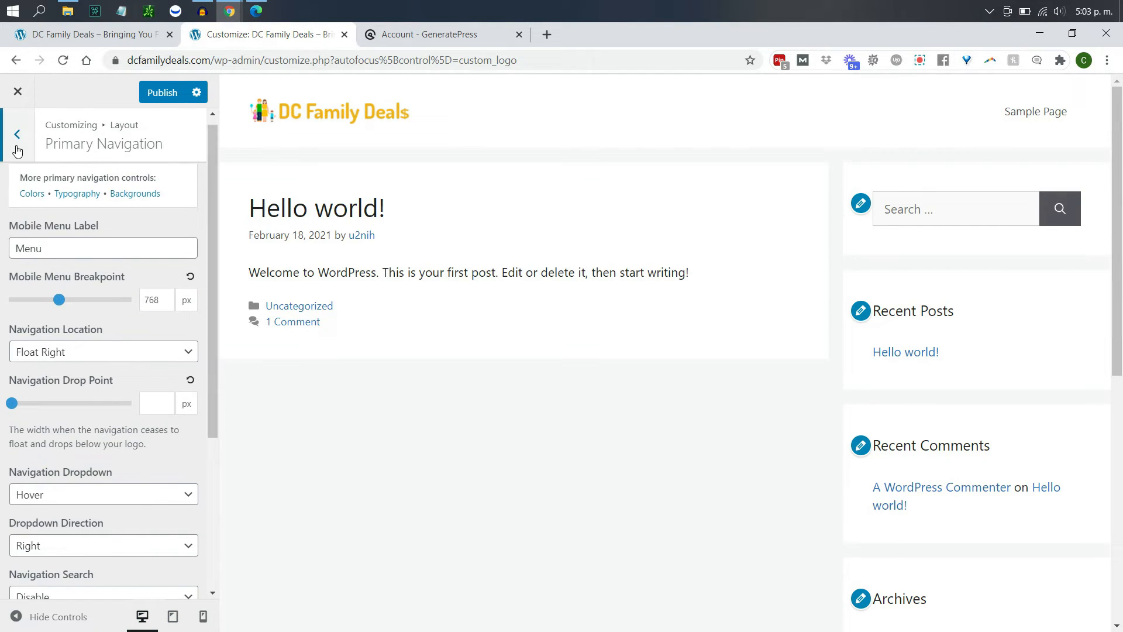
left_click(17, 135)
left_click(65, 282)
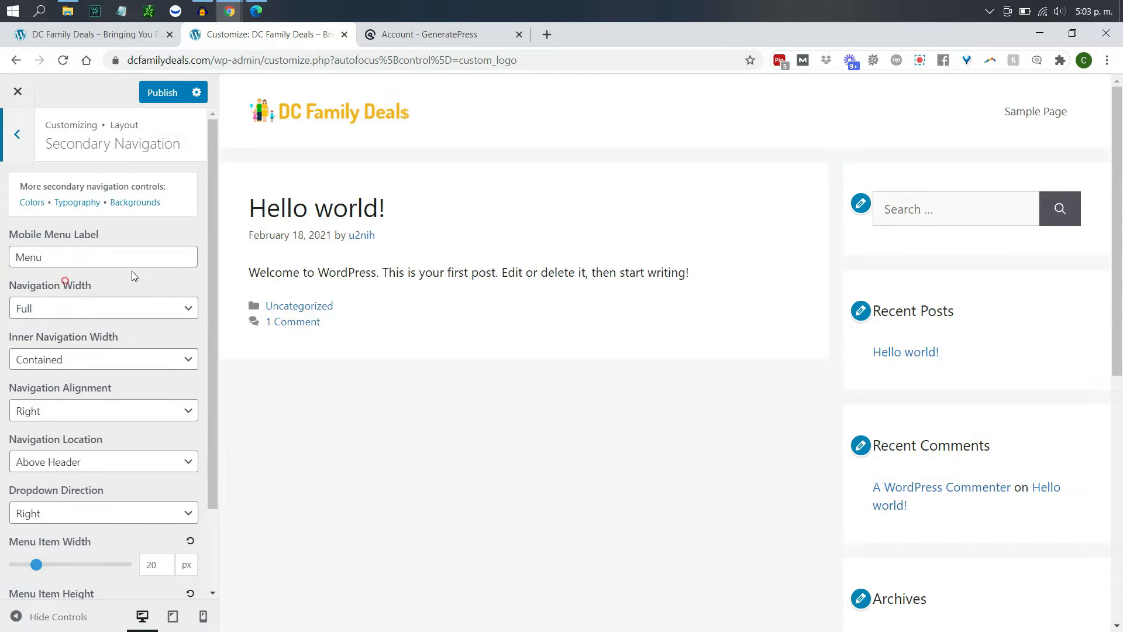
left_click_drag(213, 230, 255, 134)
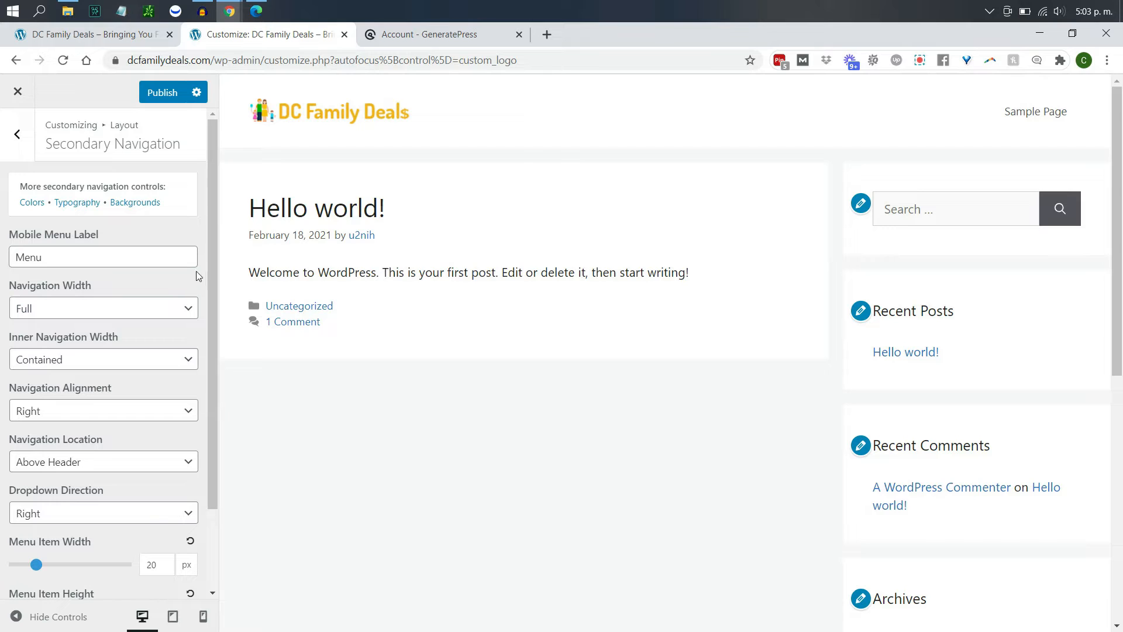
left_click_drag(213, 259, 218, 345)
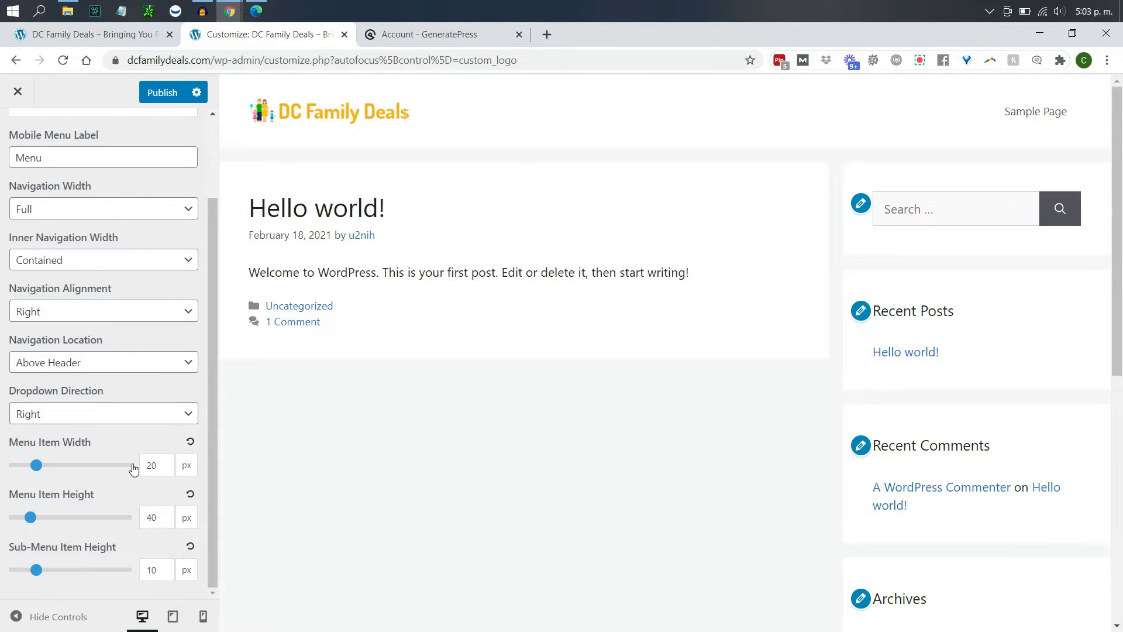
- Check the secondary navigation's width options, keeping Full
left_click(141, 209)
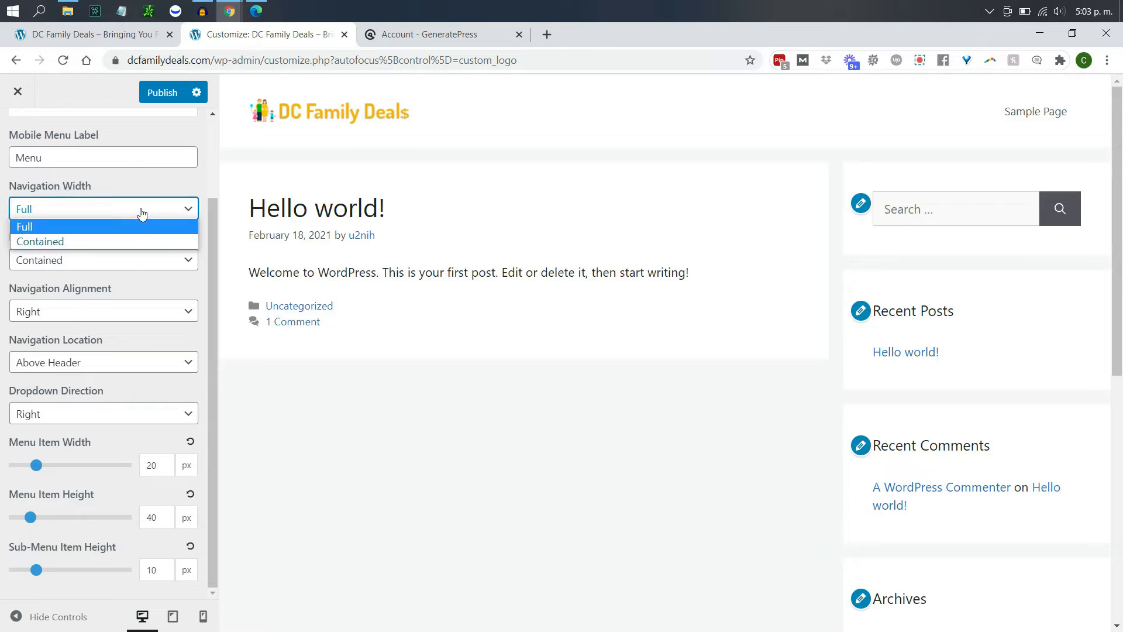
left_click(158, 185)
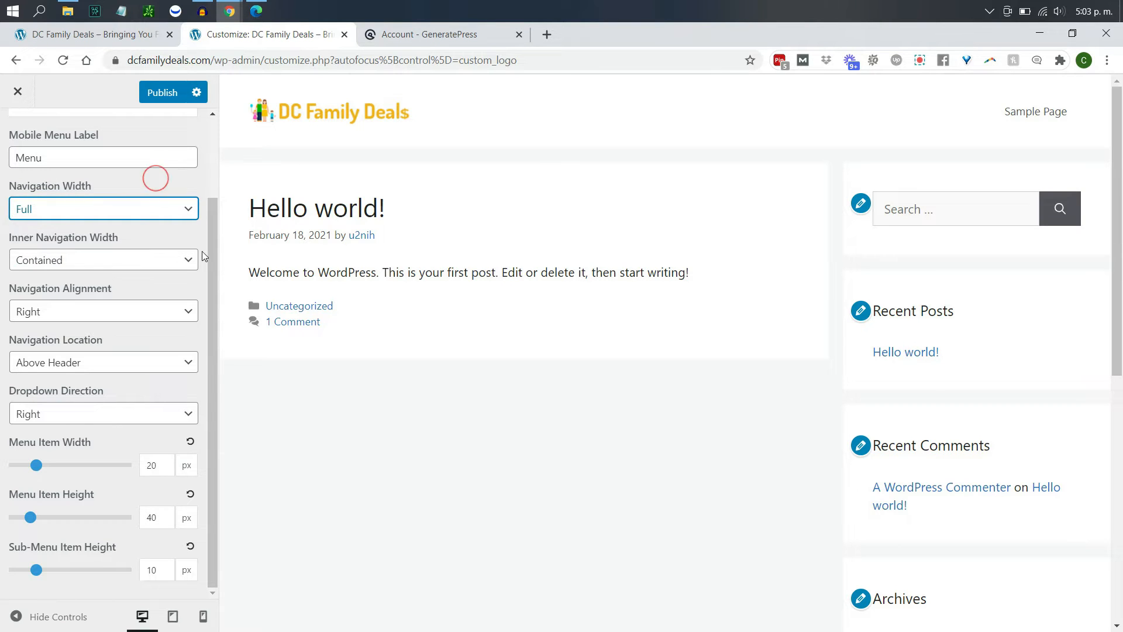
left_click_drag(214, 257, 195, 169)
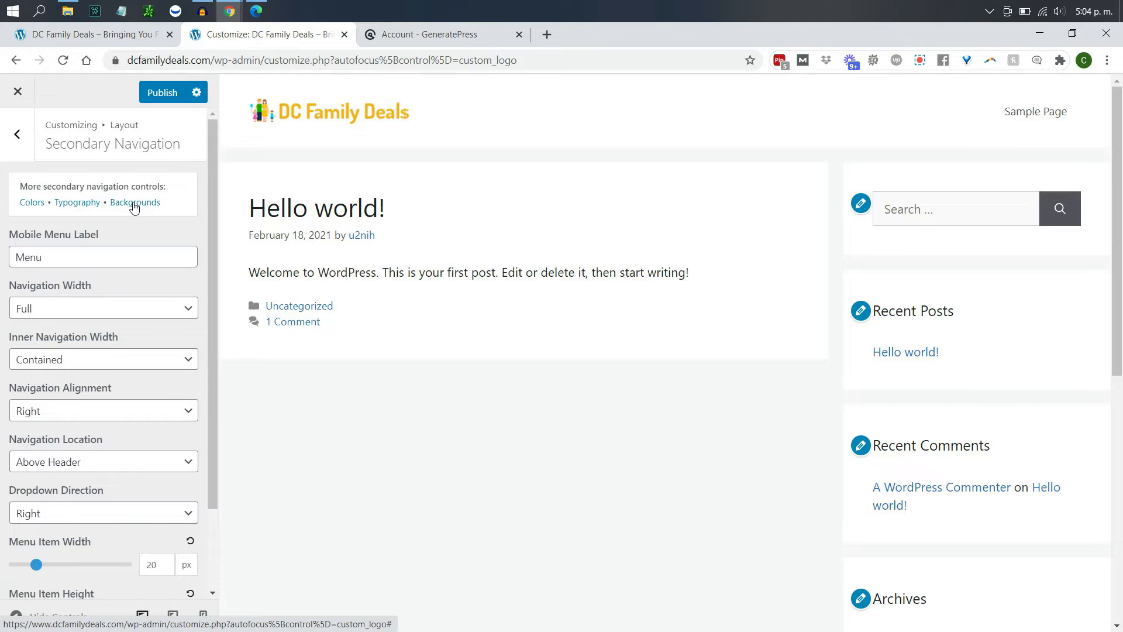
- Set the secondary navigation's font family to Comic Sans MS in its typography settings
left_click(70, 205)
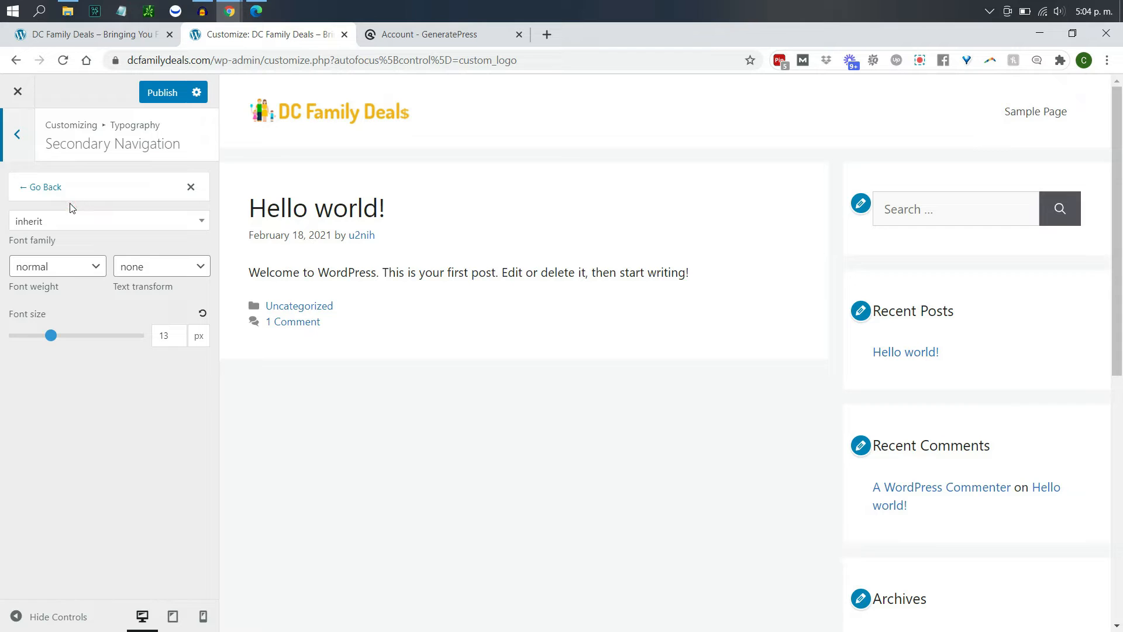
left_click(58, 225)
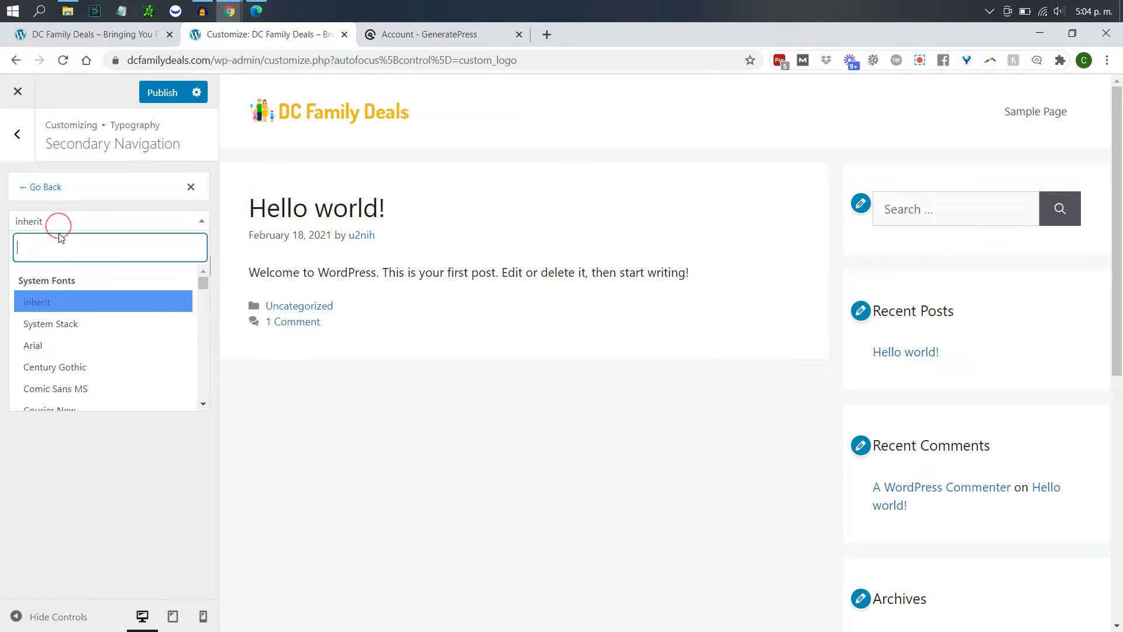
left_click_drag(203, 285, 203, 332)
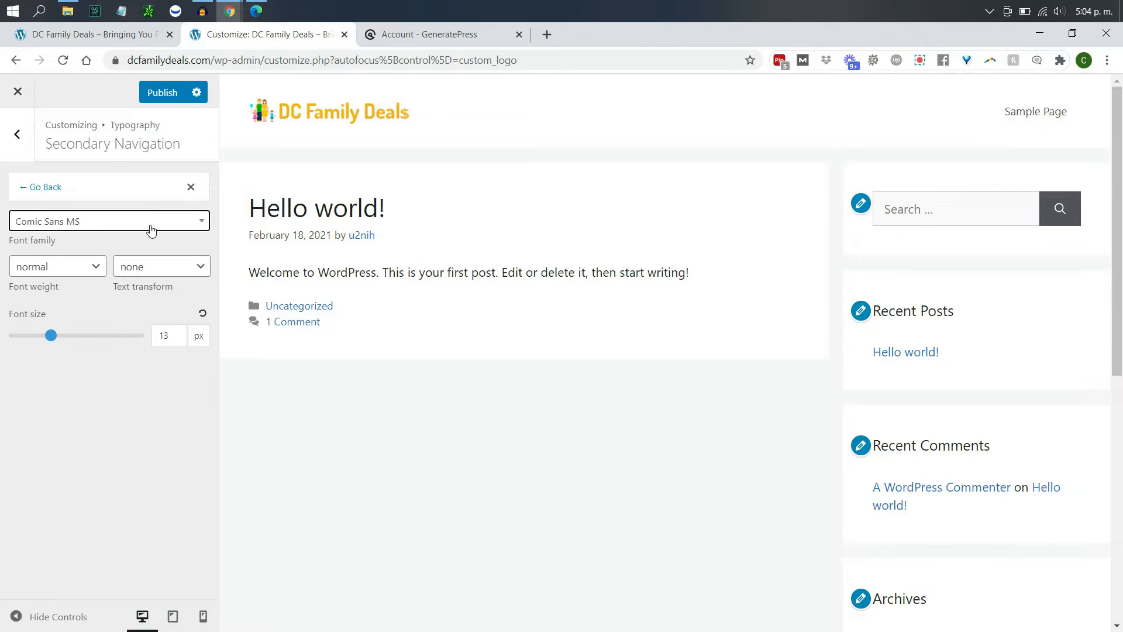
left_click(150, 228)
left_click(151, 228)
- Check the secondary navigation's font weight and text transform options without changing them
left_click(66, 272)
left_click(66, 273)
left_click(66, 272)
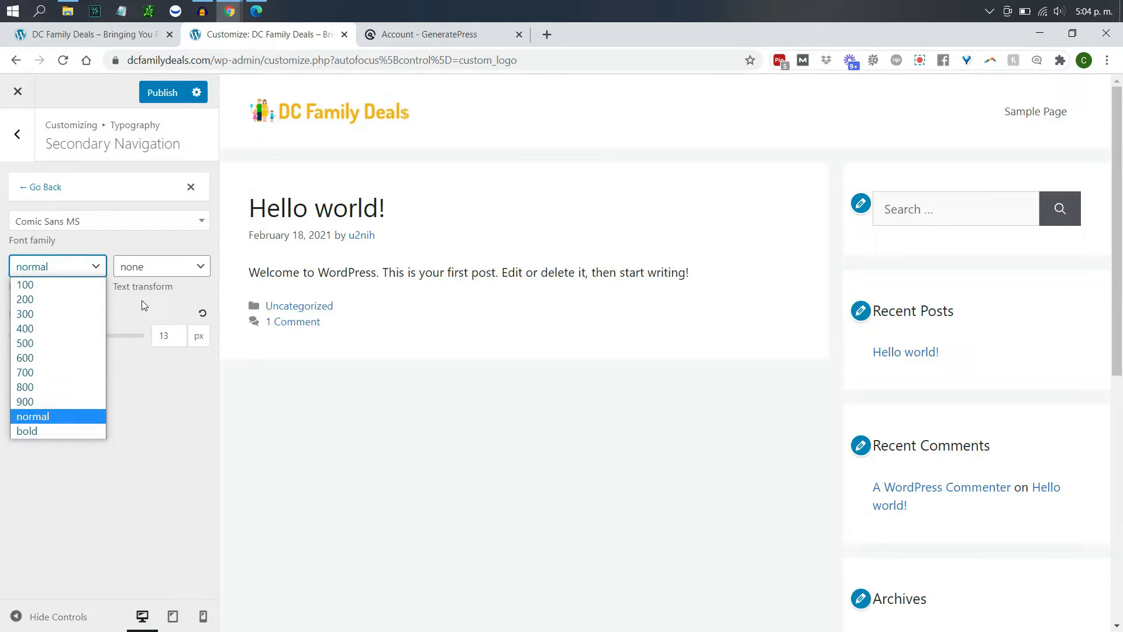
left_click(151, 278)
left_click(151, 275)
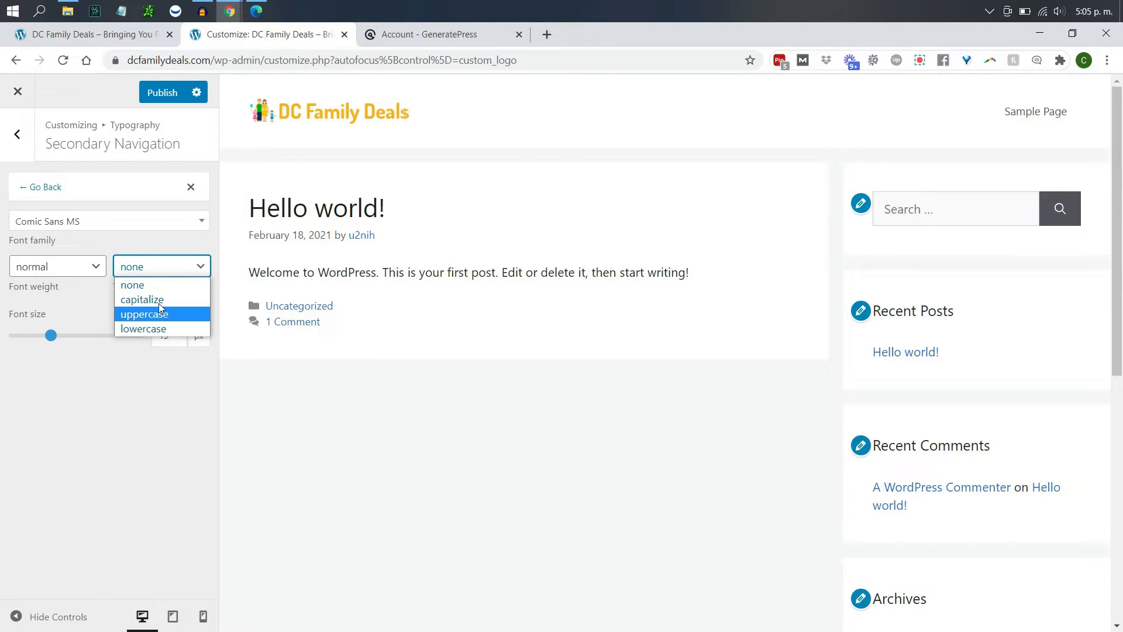
left_click(150, 261)
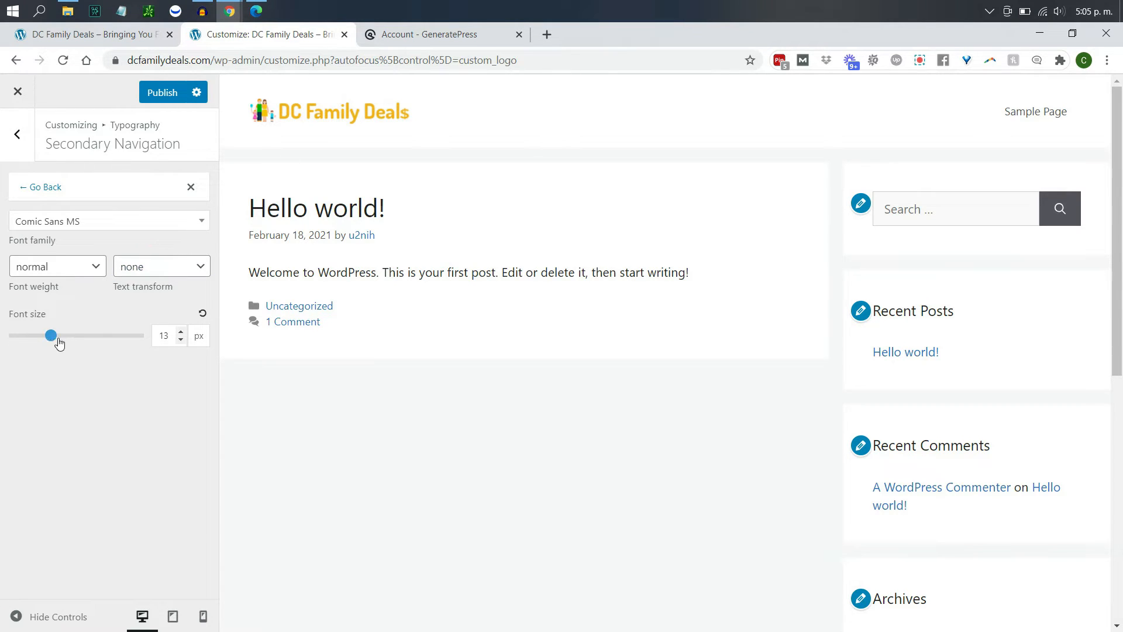
- Set the secondary navigation's font size to 14 px and return to the list of layout sections
mouse_move(51, 341)
left_mouse_down()
mouse_move(69, 341)
mouse_move(56, 341)
left_mouse_up()
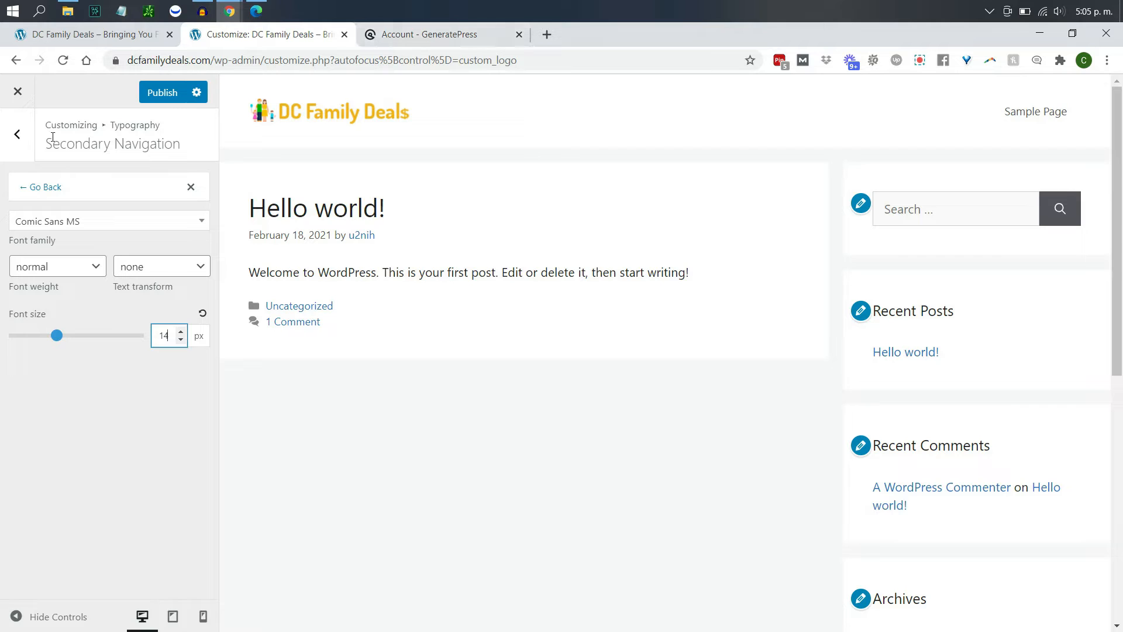
left_click(45, 188)
left_click(44, 188)
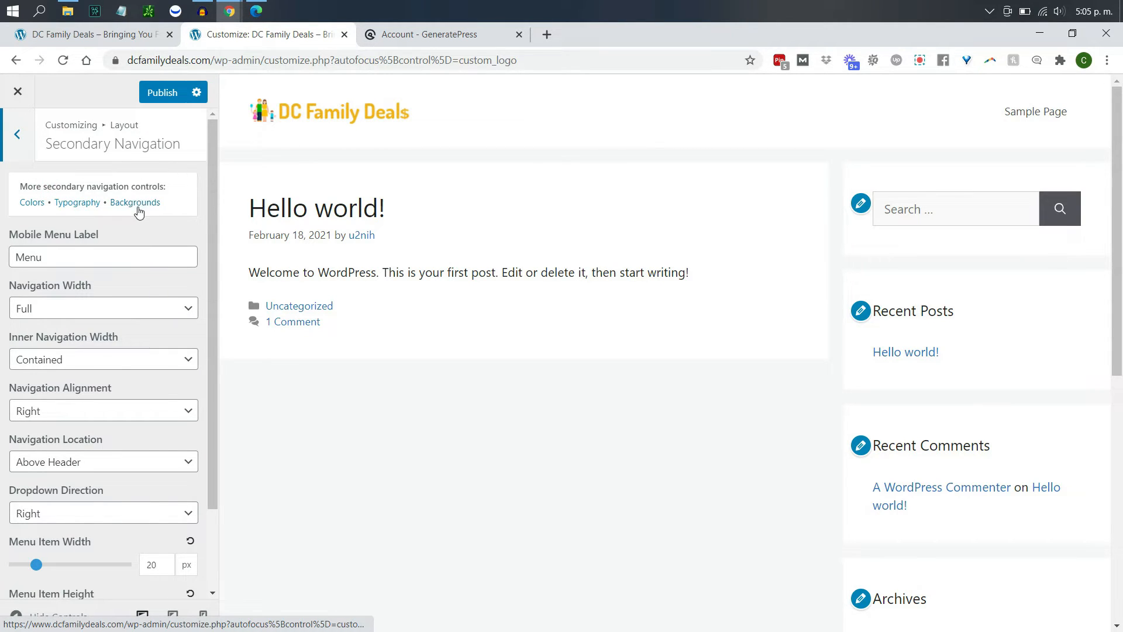
left_click(17, 137)
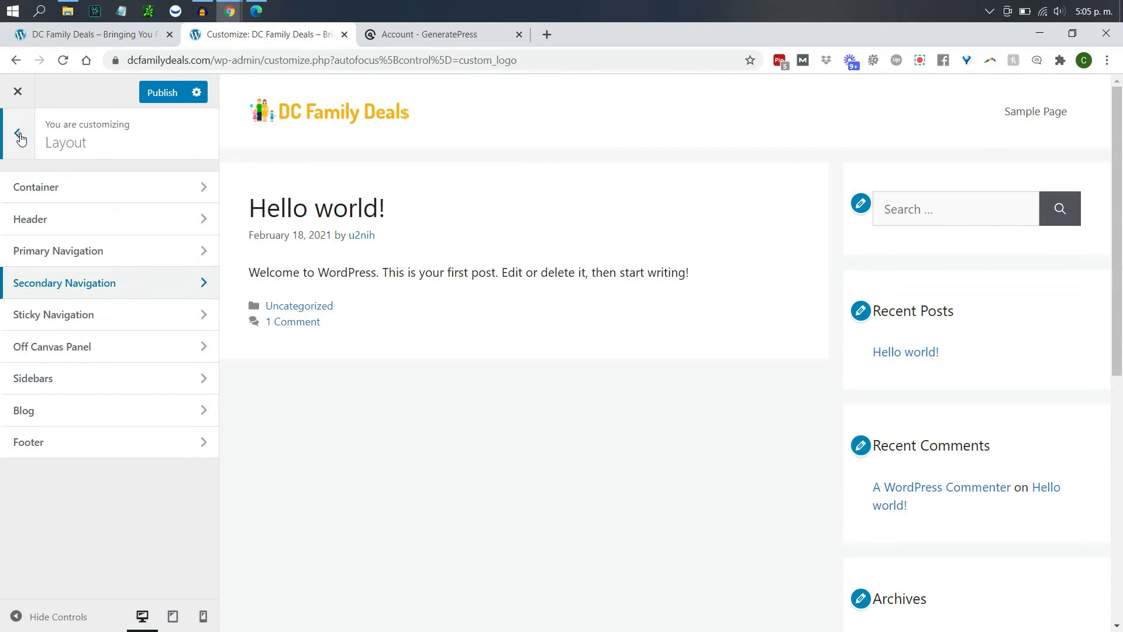
- Set the primary navigation's typography to the Comic Sans MS font family with bold weight
left_click(61, 256)
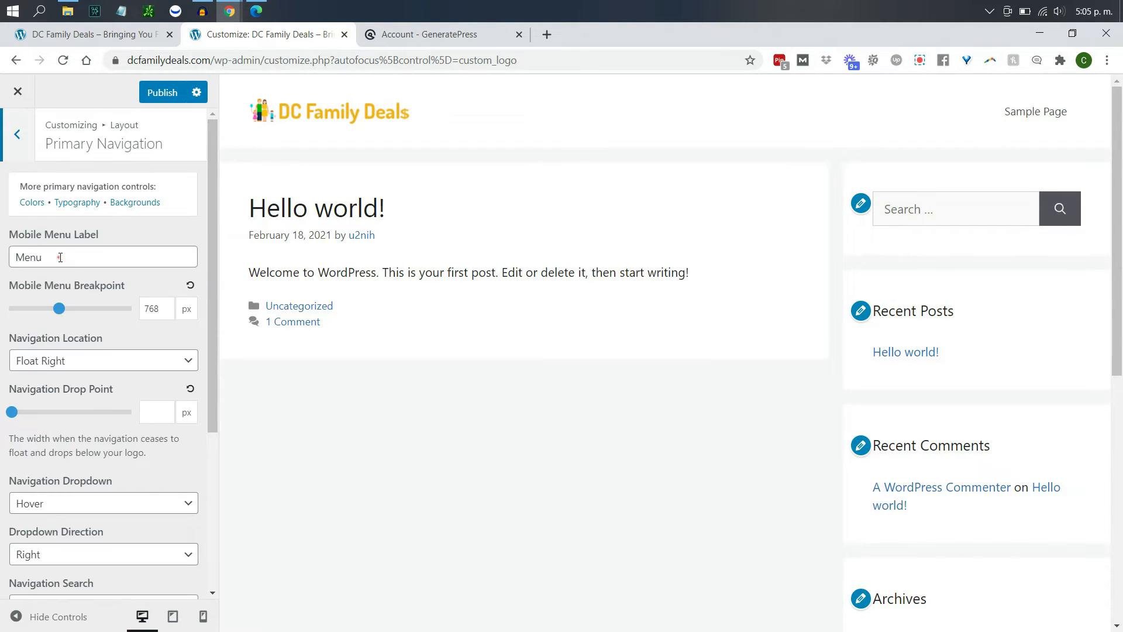
left_click(78, 203)
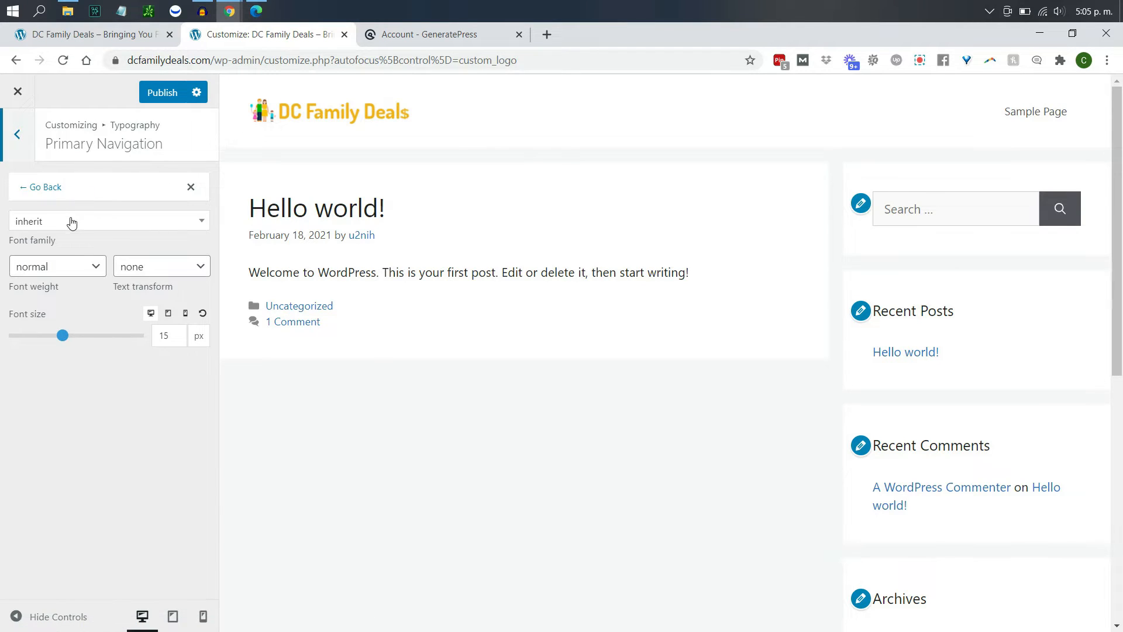
left_click(72, 222)
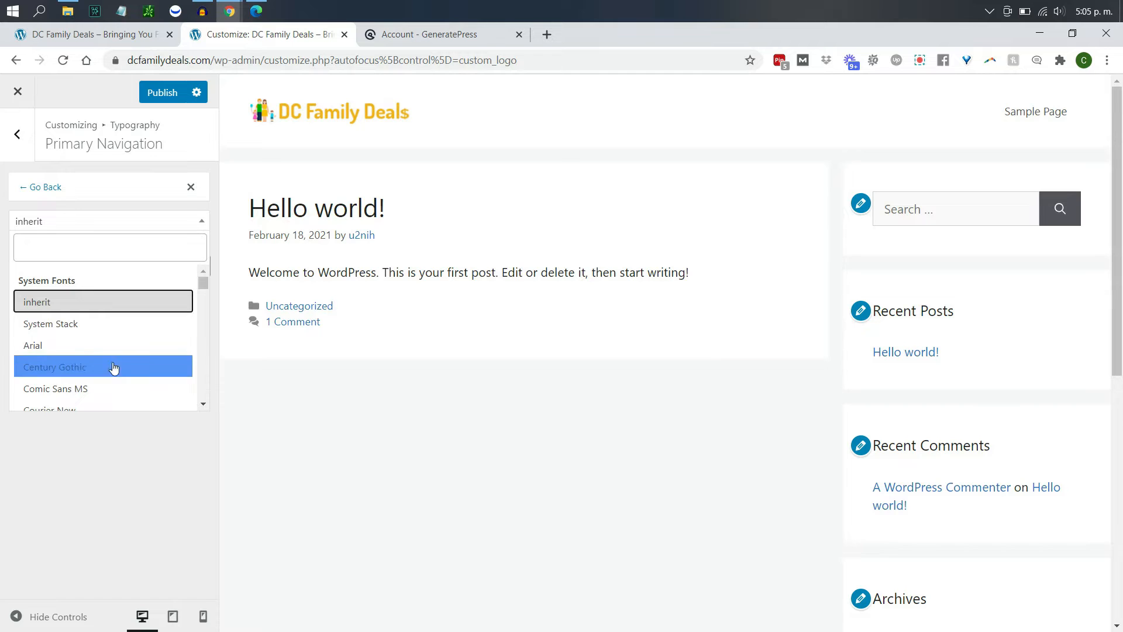
left_click(89, 388)
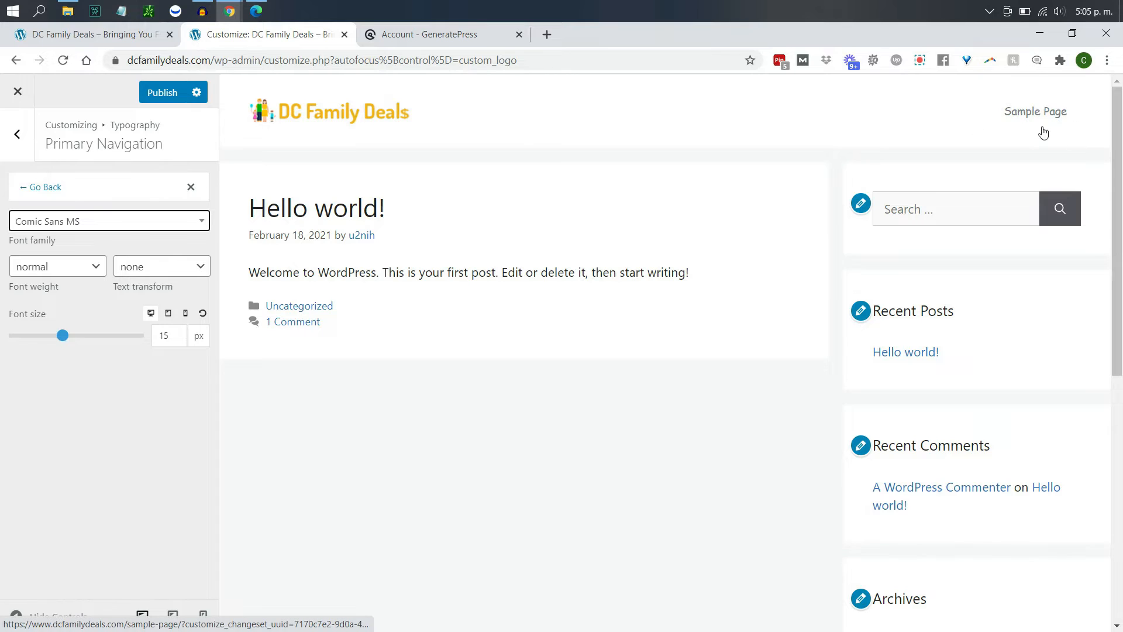
left_click(78, 273)
left_click(41, 430)
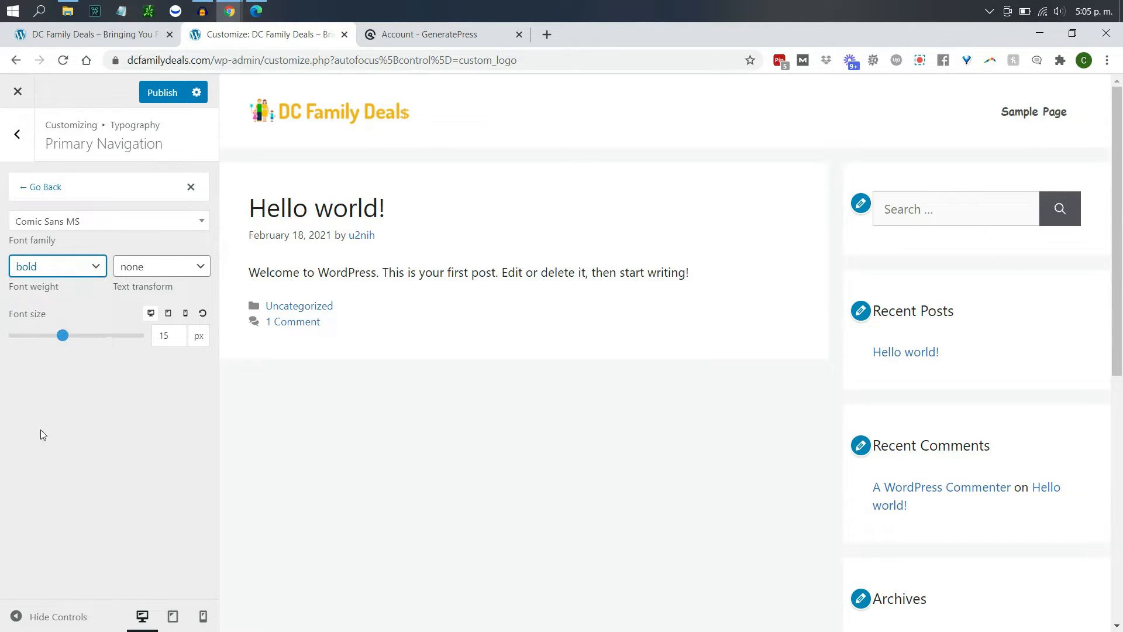
- Try the uppercase text transform on the primary navigation, and finally set it to lowercase
left_click(141, 269)
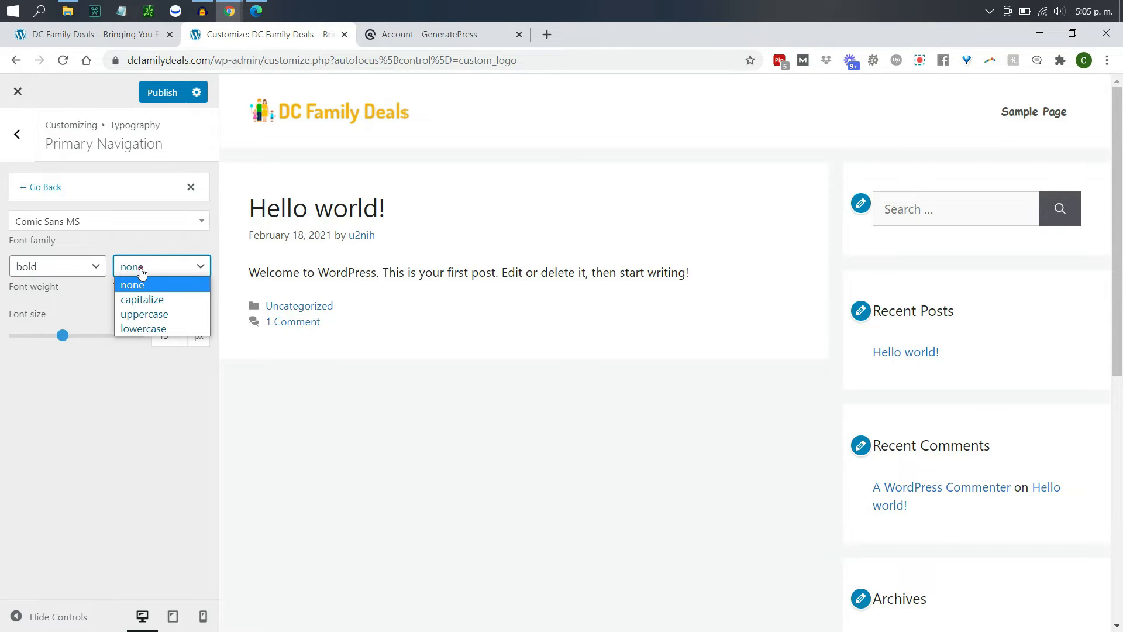
left_click(153, 315)
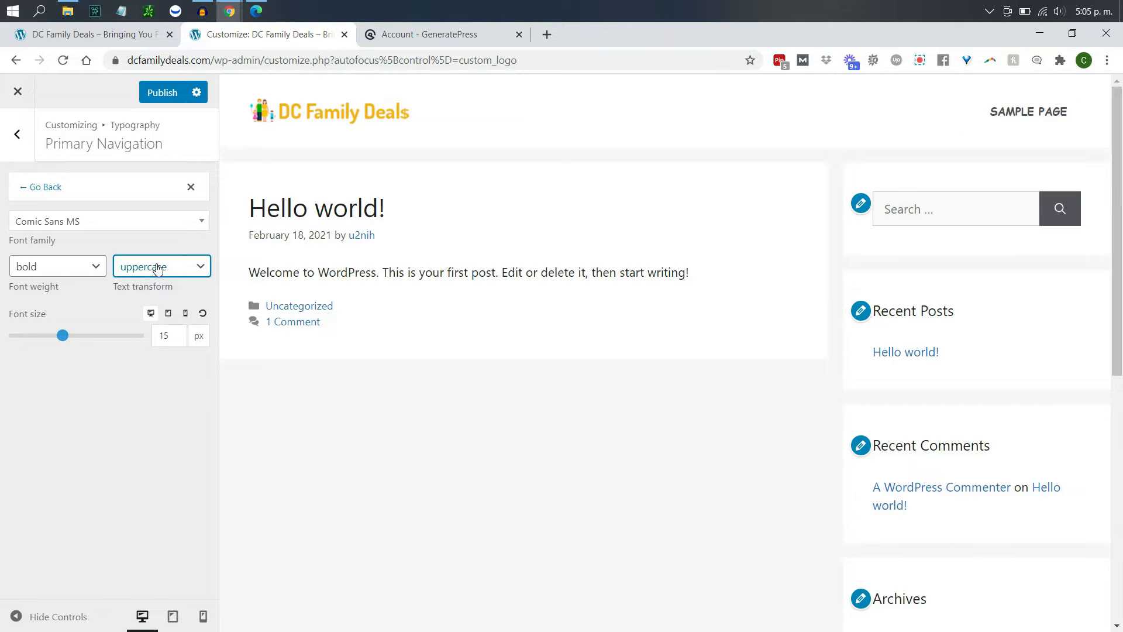
left_click(157, 268)
left_click(151, 328)
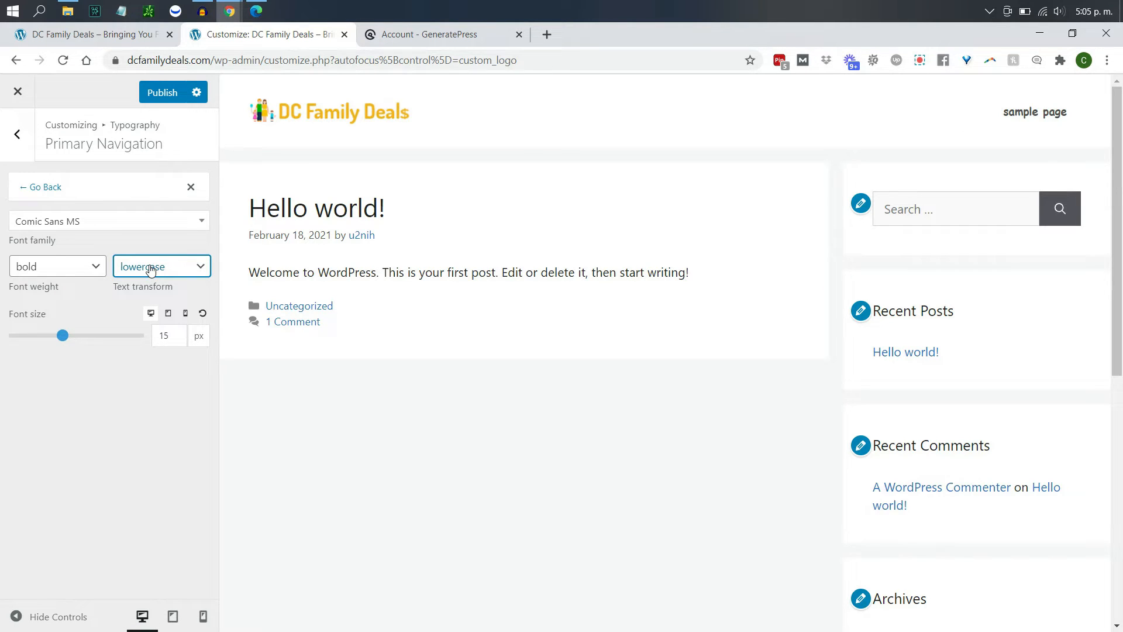
- Set the primary navigation's font family back to inherit and leave its typography settings
left_click(67, 222)
left_click(74, 302)
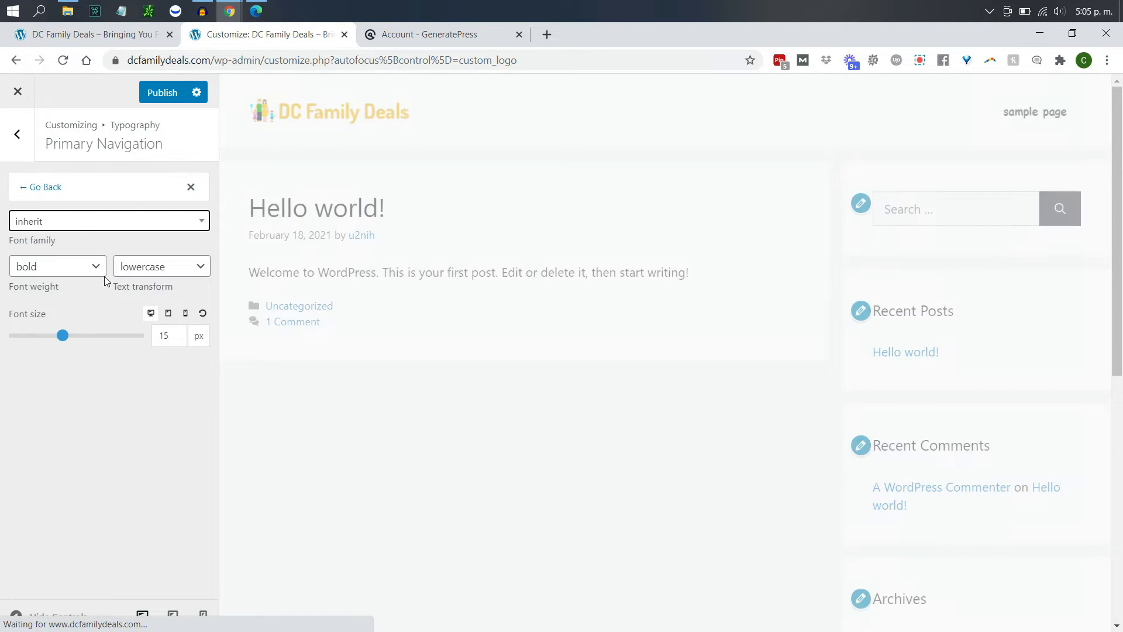
left_click(26, 187)
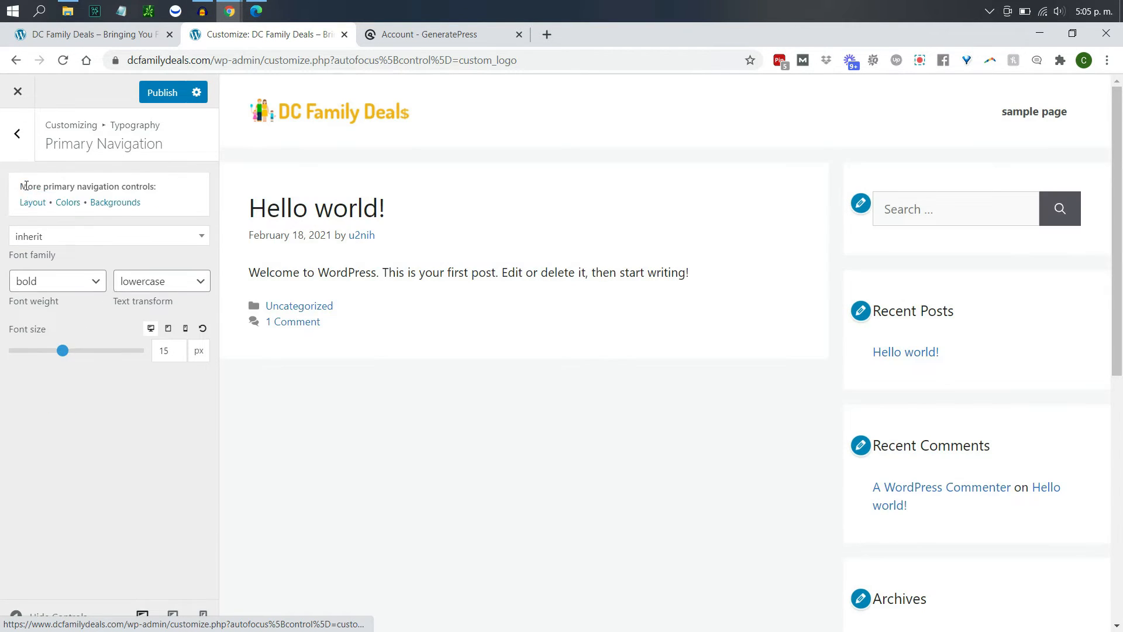
- Review the primary navigation's background image settings and return to its layout settings
left_click(29, 201)
left_click(123, 204)
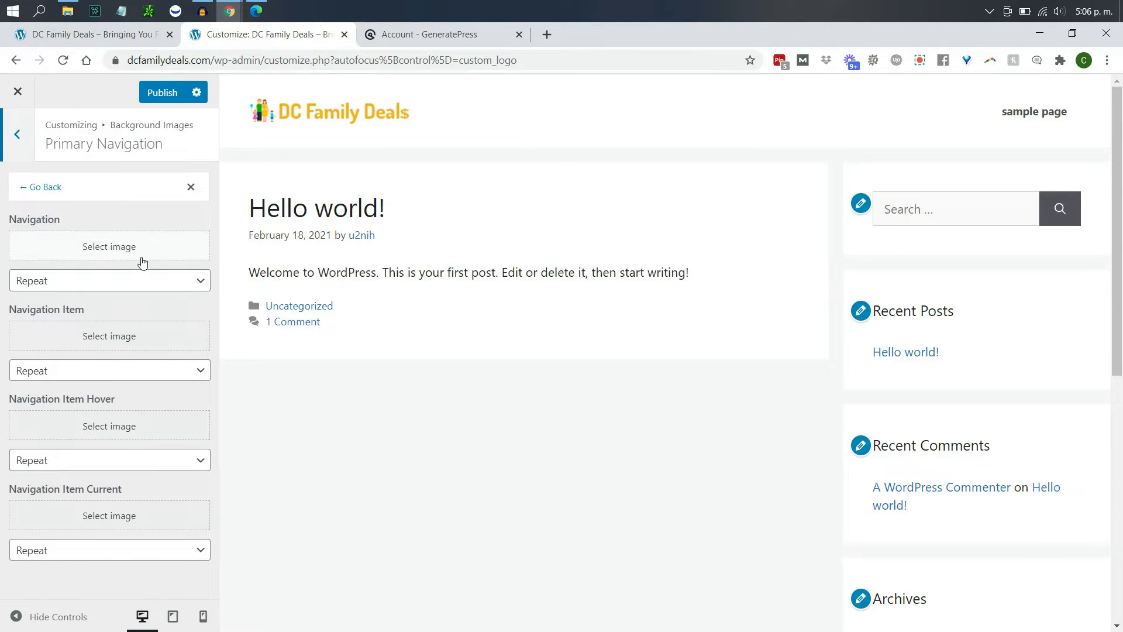
left_click(26, 188)
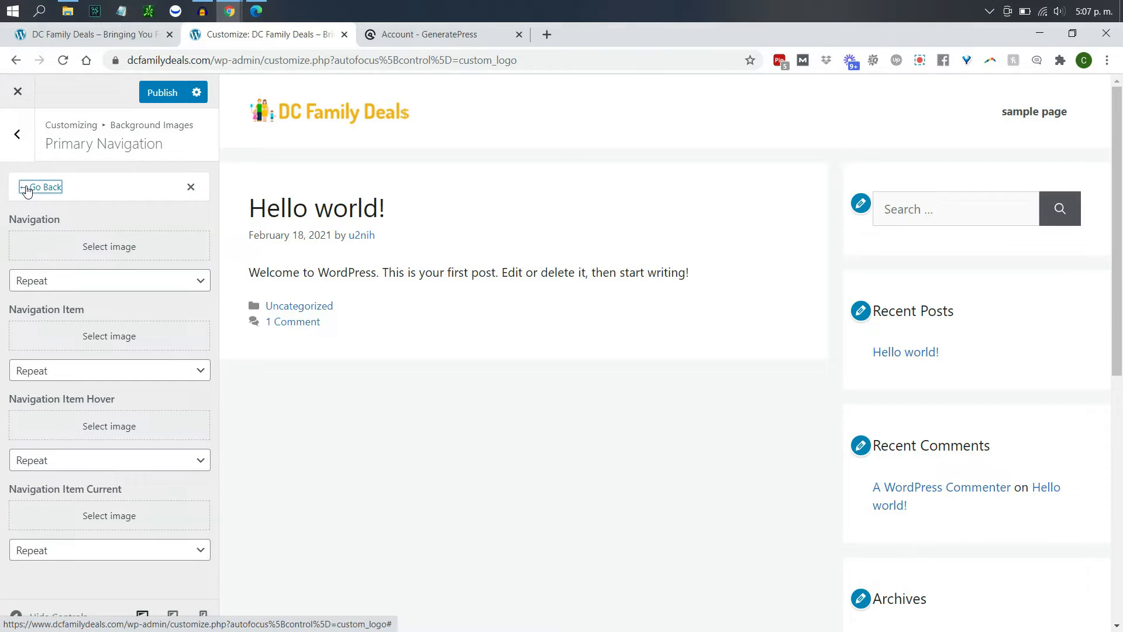
- Try the blue #1e72bd as the primary navigation's parent item background color before restoring white
left_click(31, 202)
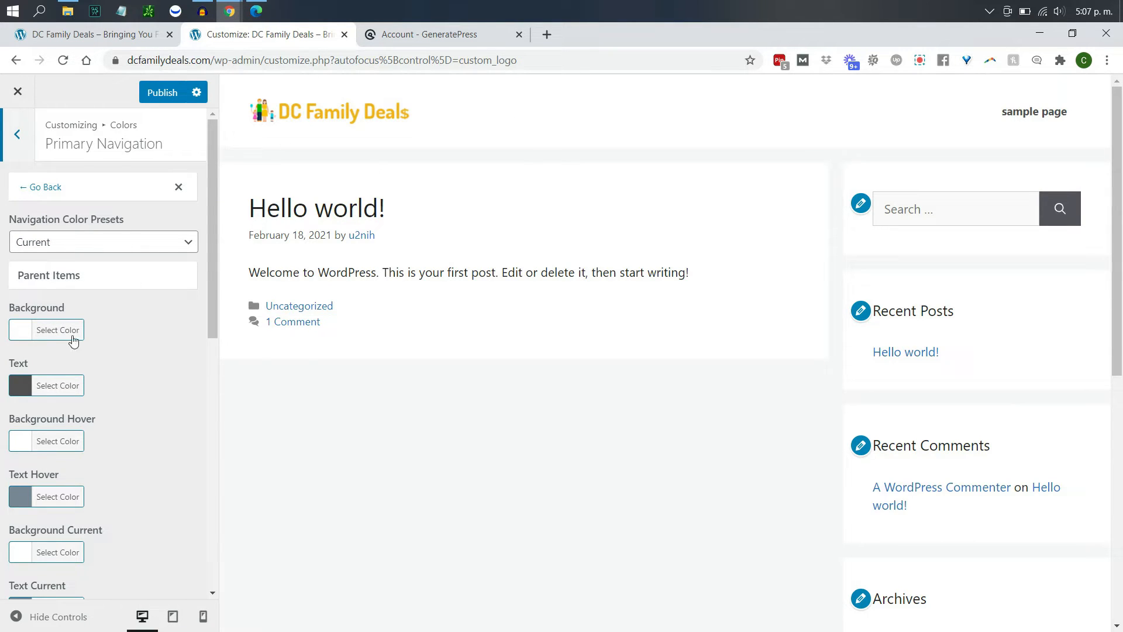
left_click(21, 329)
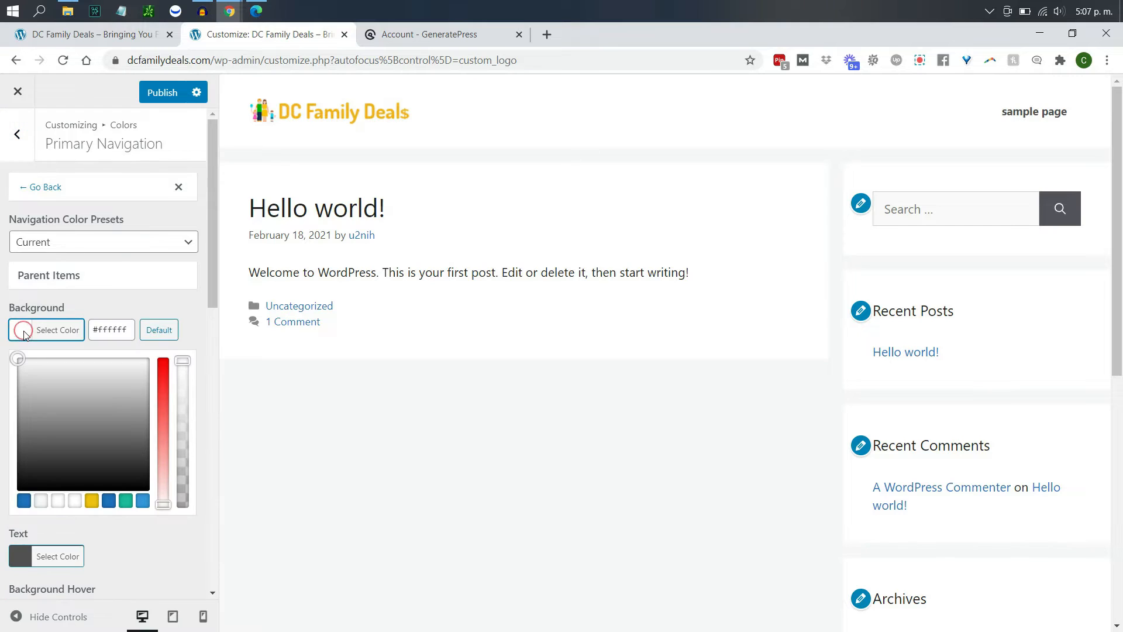
left_click(108, 500)
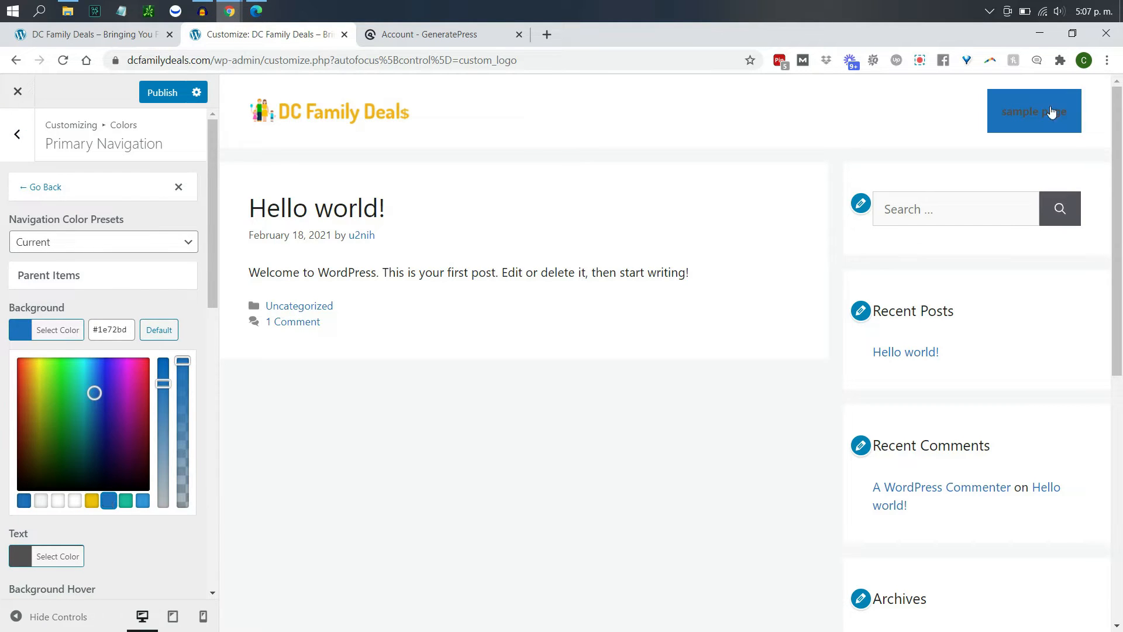
left_click(116, 309)
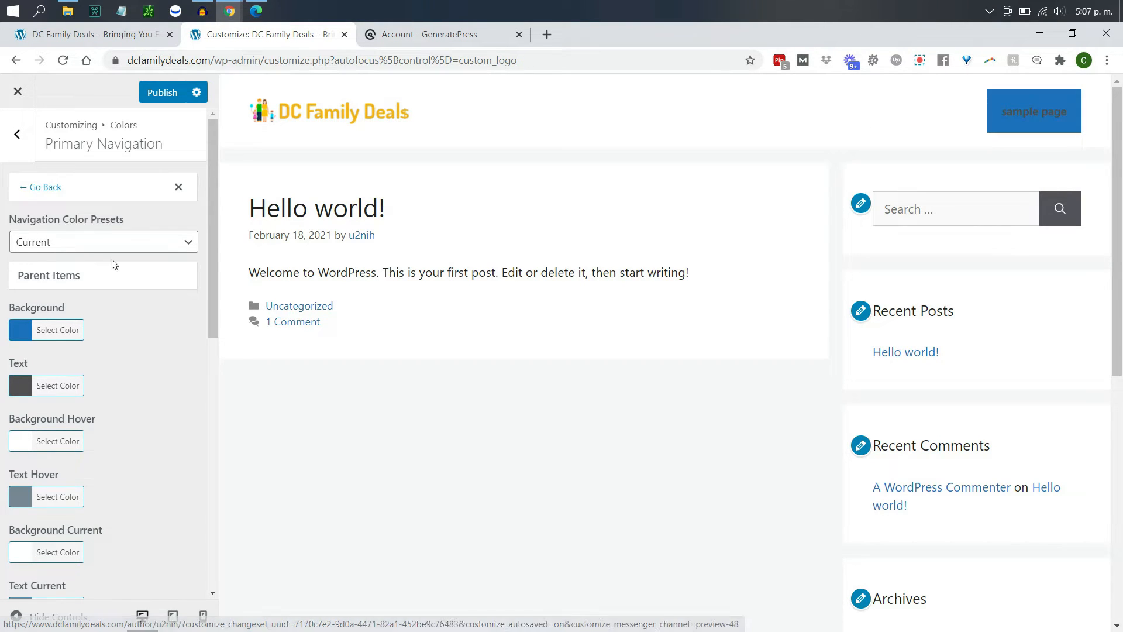
left_click(27, 329)
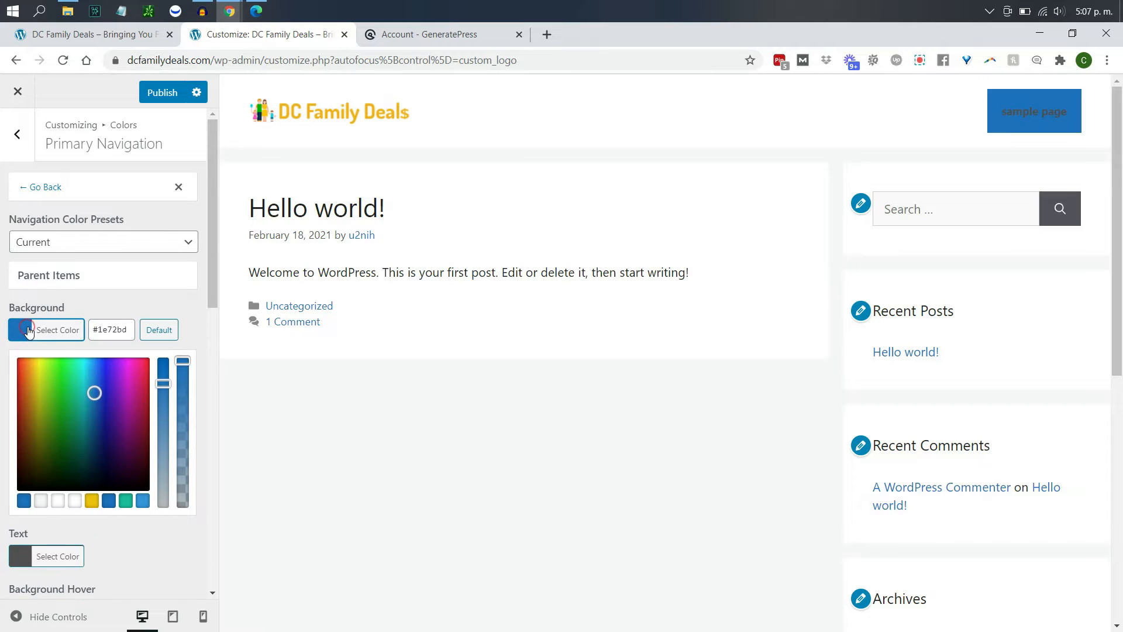
left_click(74, 500)
left_click(167, 285)
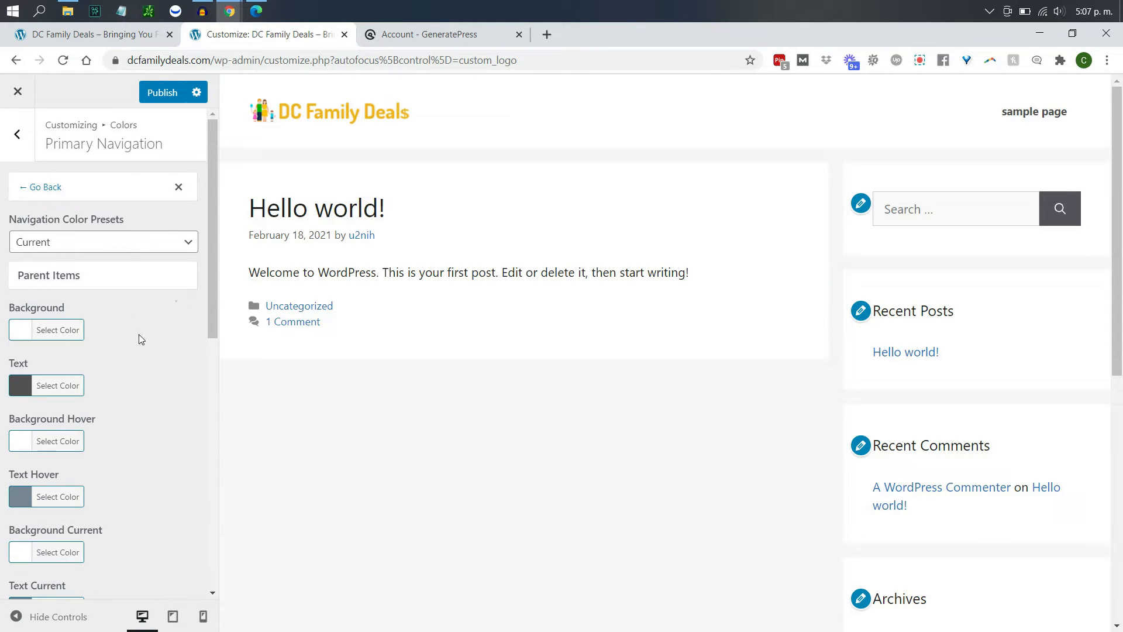
- Try red as the parent items' background hover color before restoring it to white #ffffff
left_click(17, 441)
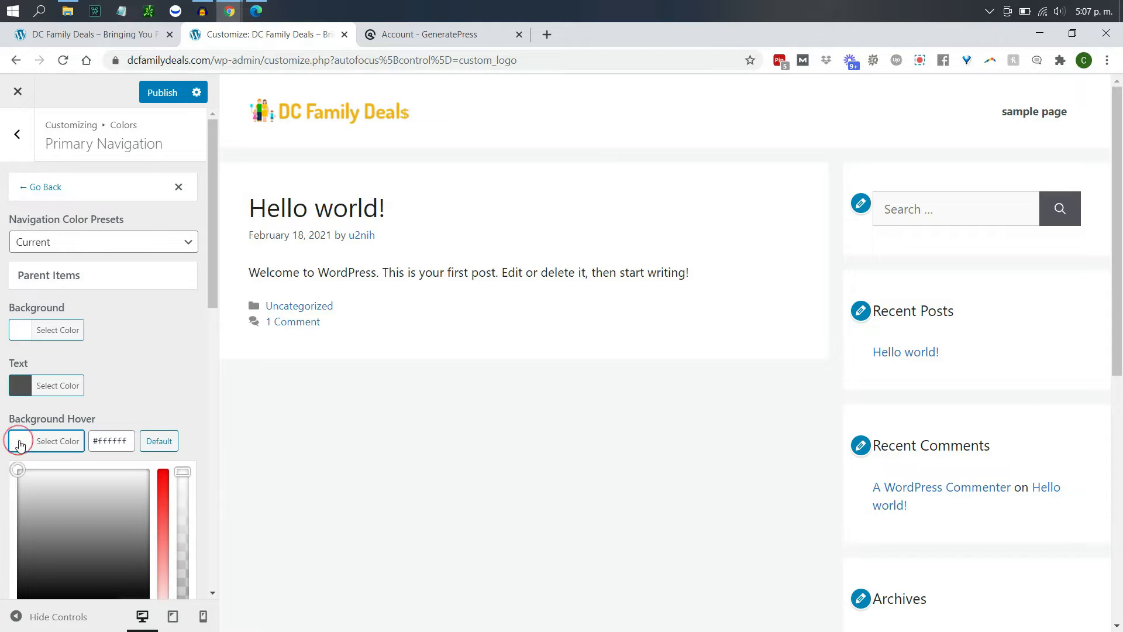
left_click(162, 490)
scroll(163, 490, "down", 5)
left_click(163, 490)
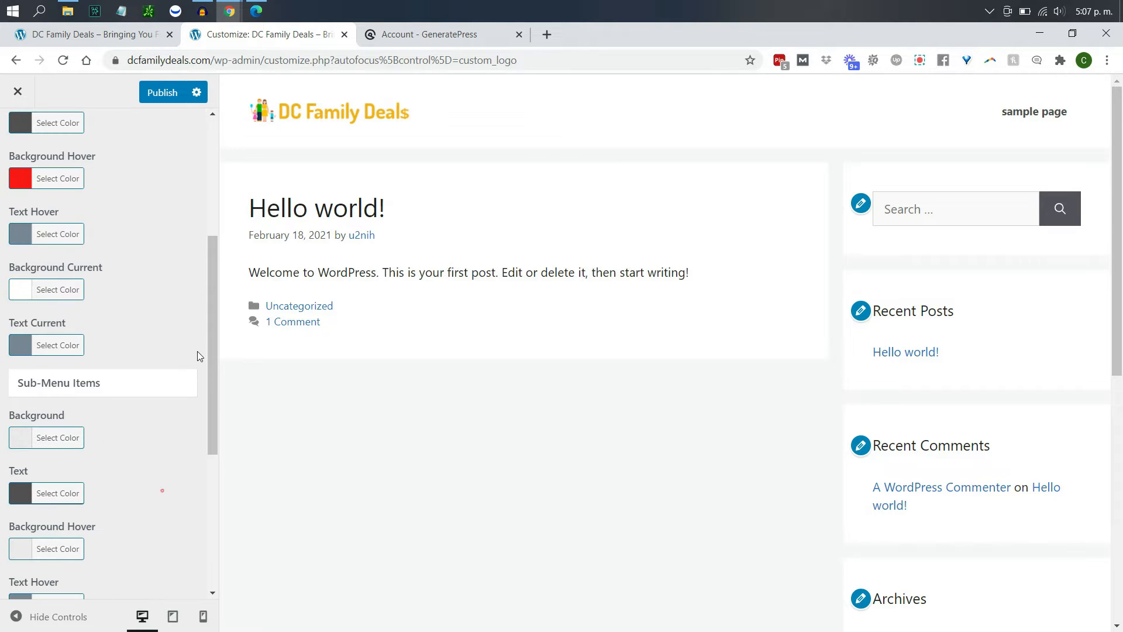
left_click(22, 176)
left_click(74, 349)
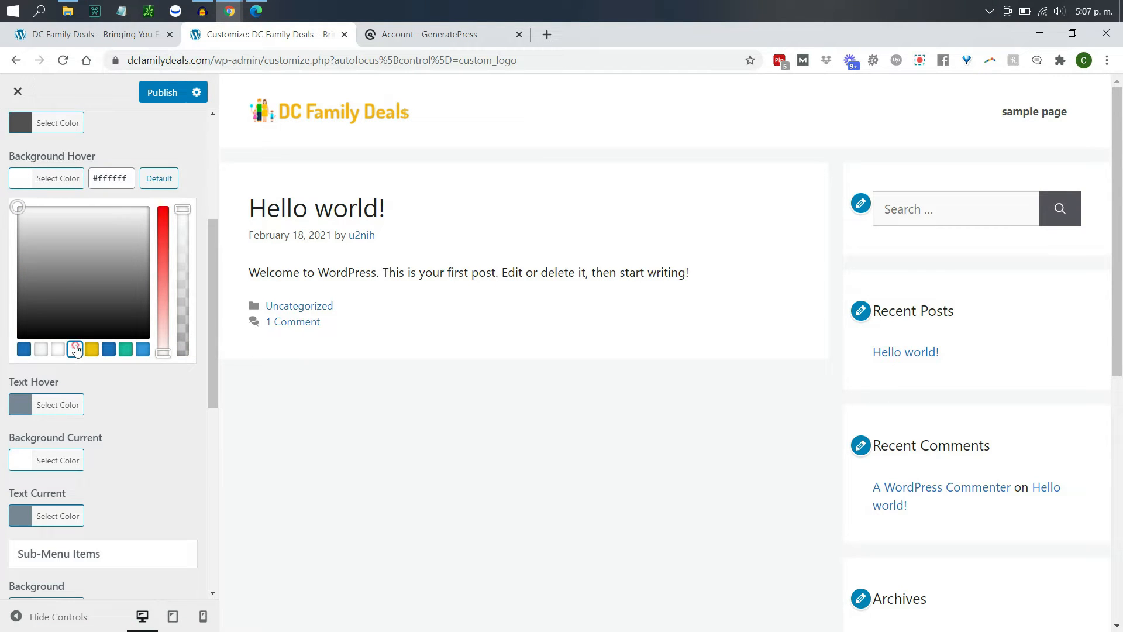
left_click(179, 157)
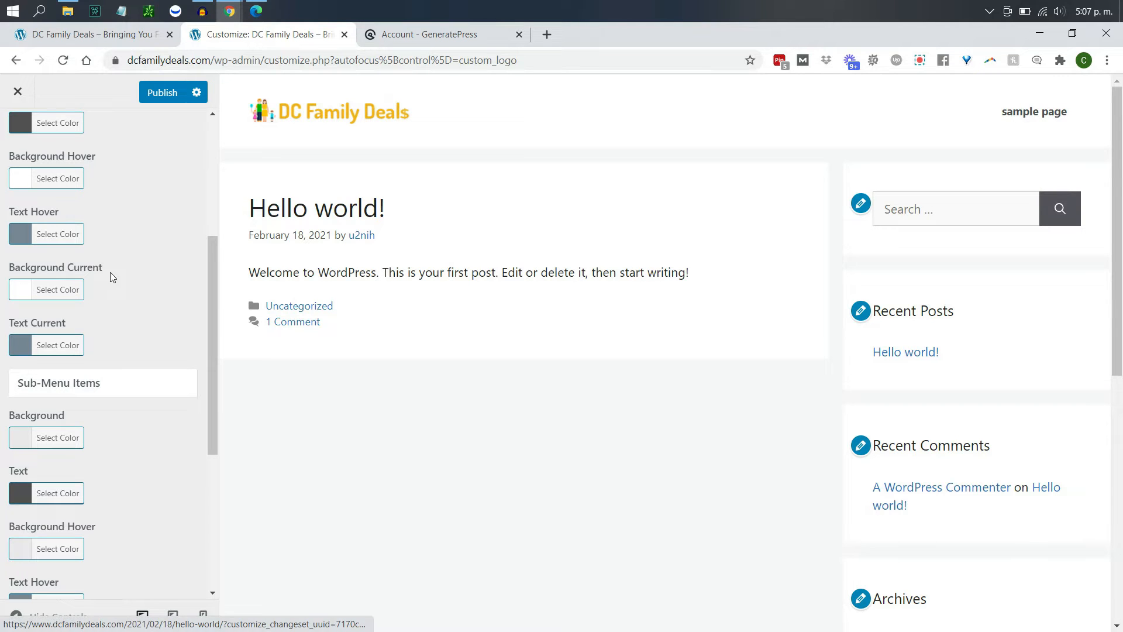
- Set the primary navigation parent items' text hover color to the yellow #f1c40f
left_click(22, 240)
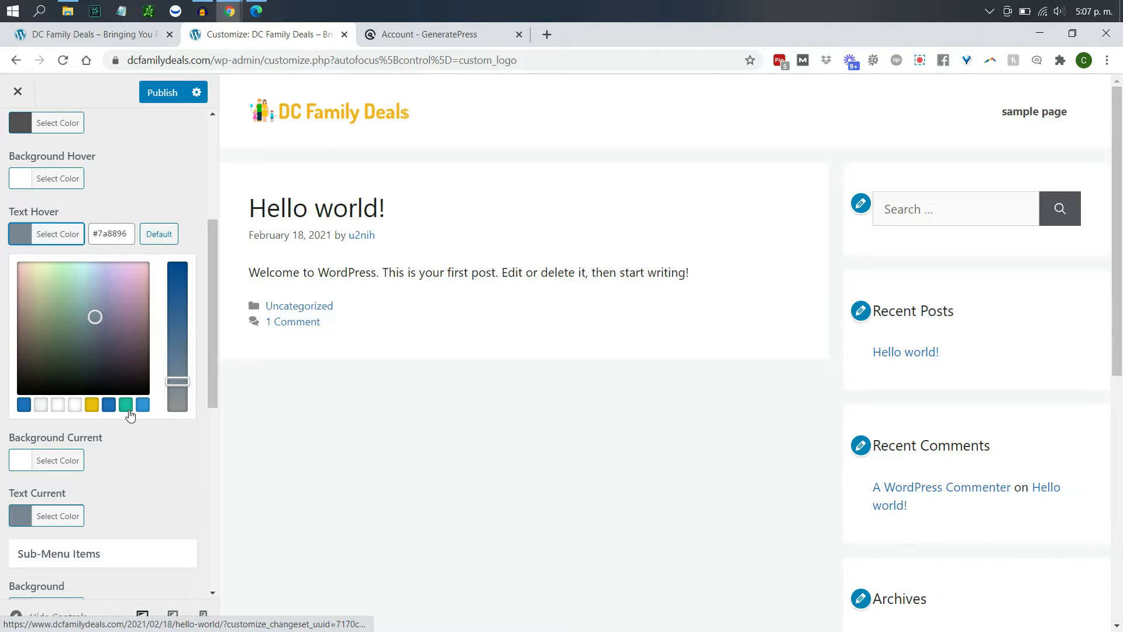
left_click(92, 408)
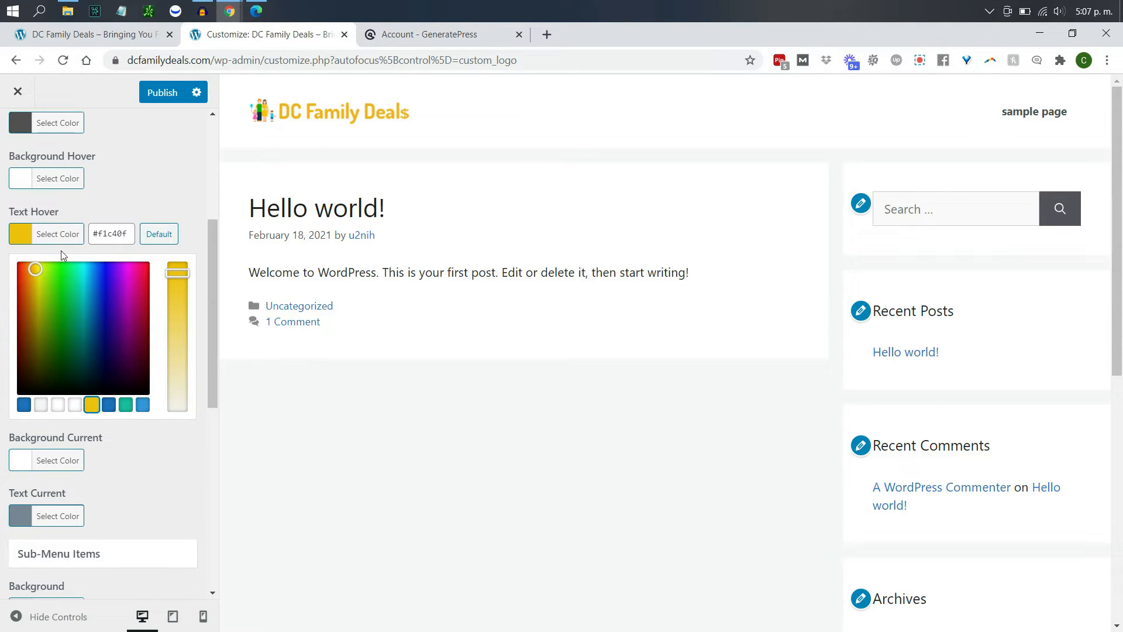
left_click(188, 223)
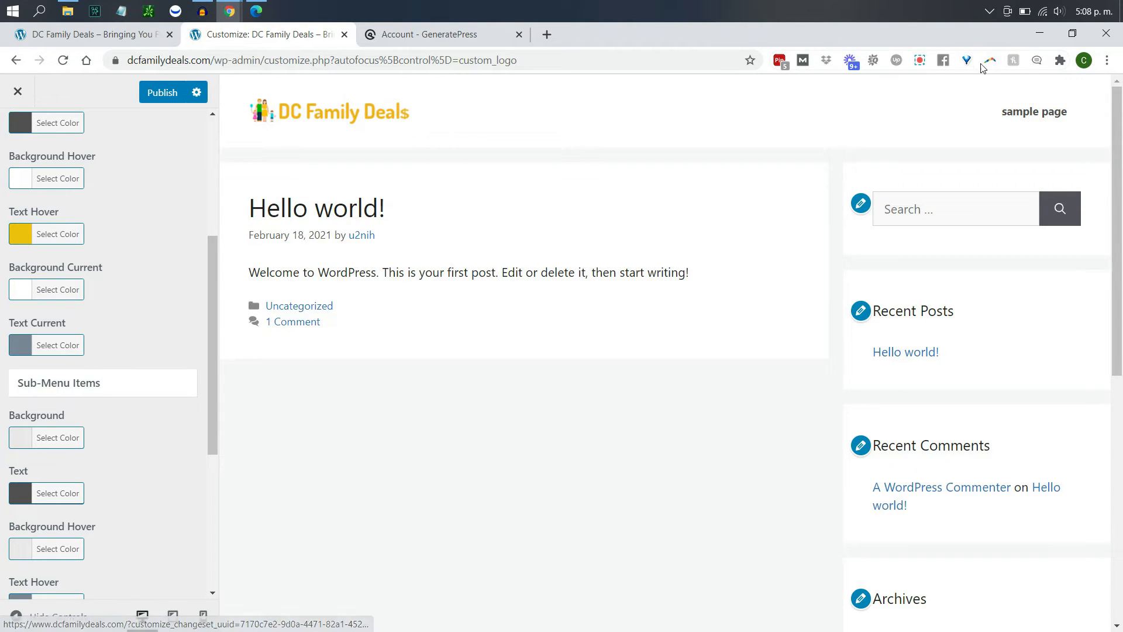
- Review the primary navigation's sub-menu and navigation search colors, and open the Off Canvas Panel color settings
left_click_drag(209, 311, 216, 412)
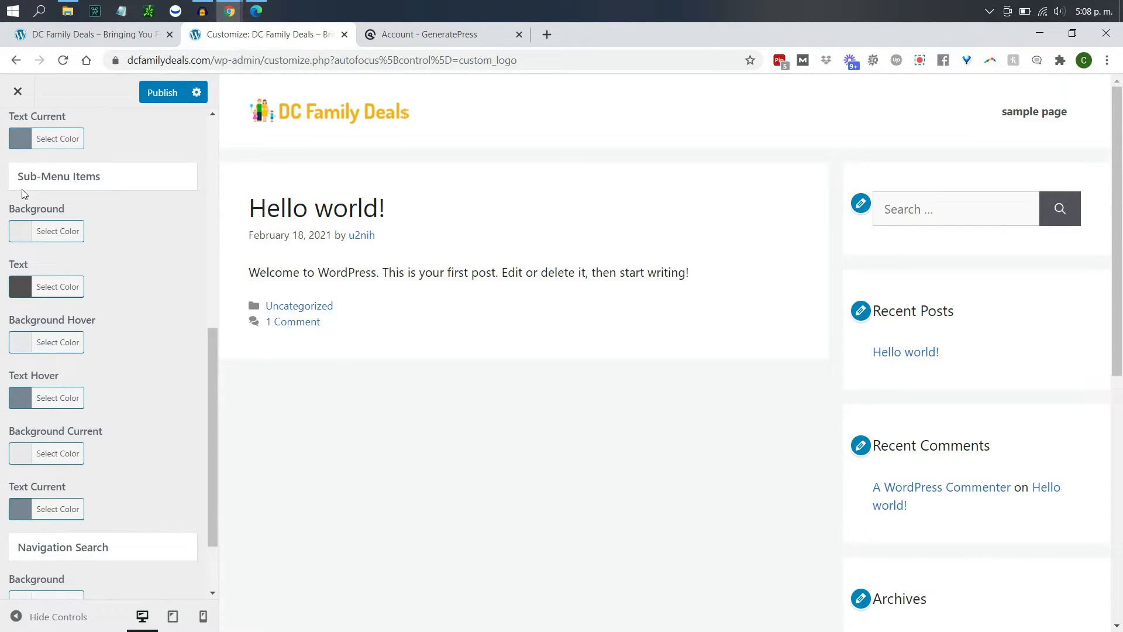
left_click_drag(209, 436, 213, 487)
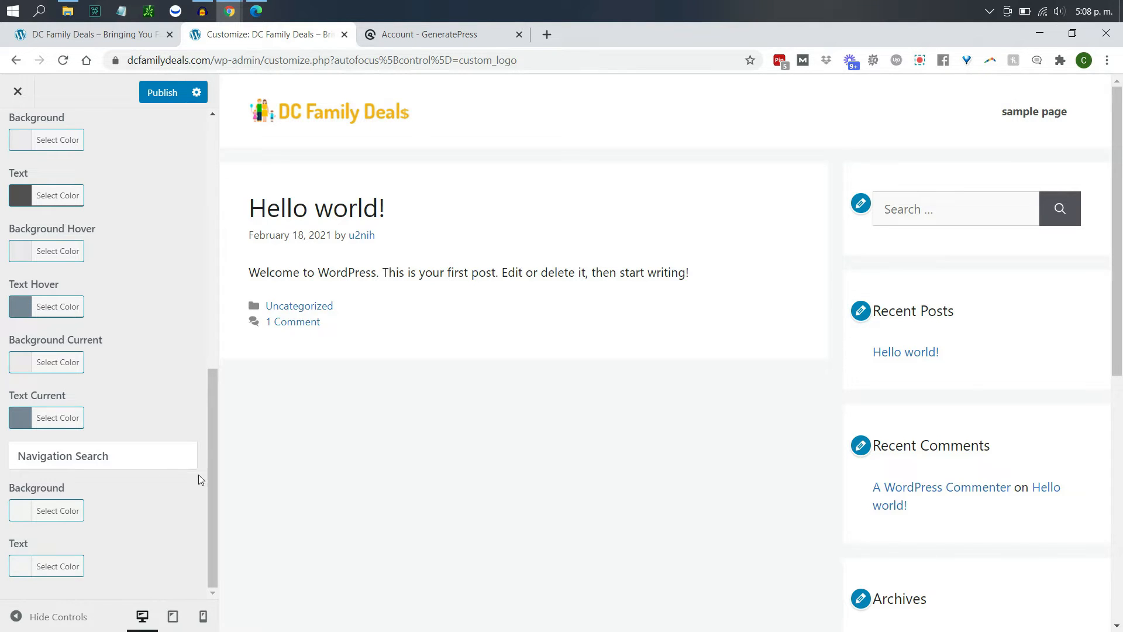
left_click_drag(211, 473, 208, 233)
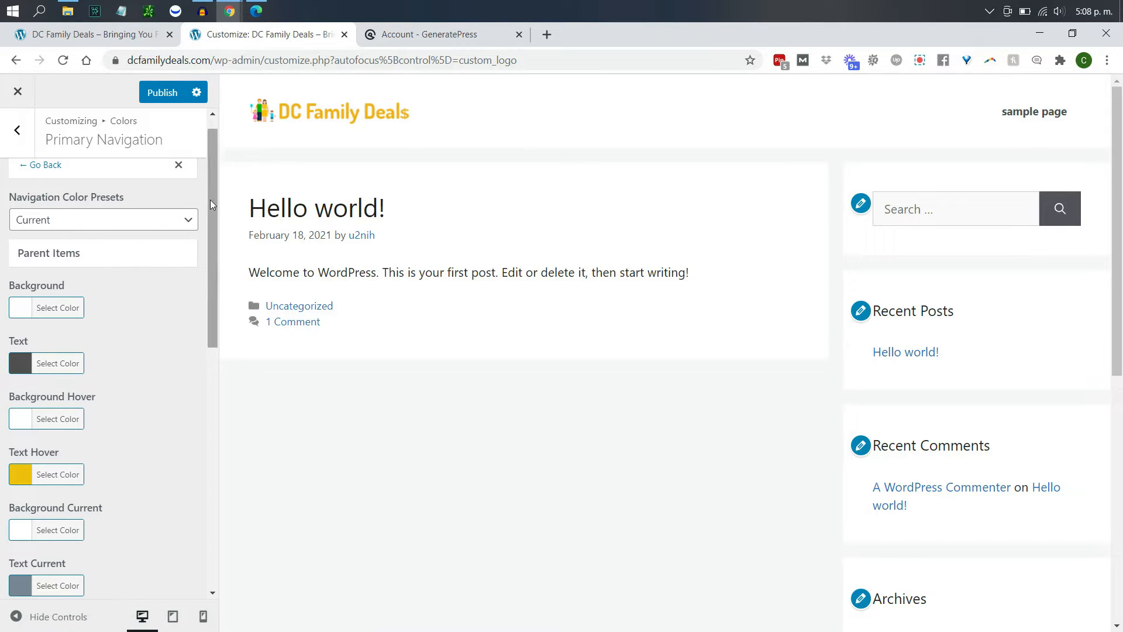
scroll(211, 203, "up", 1)
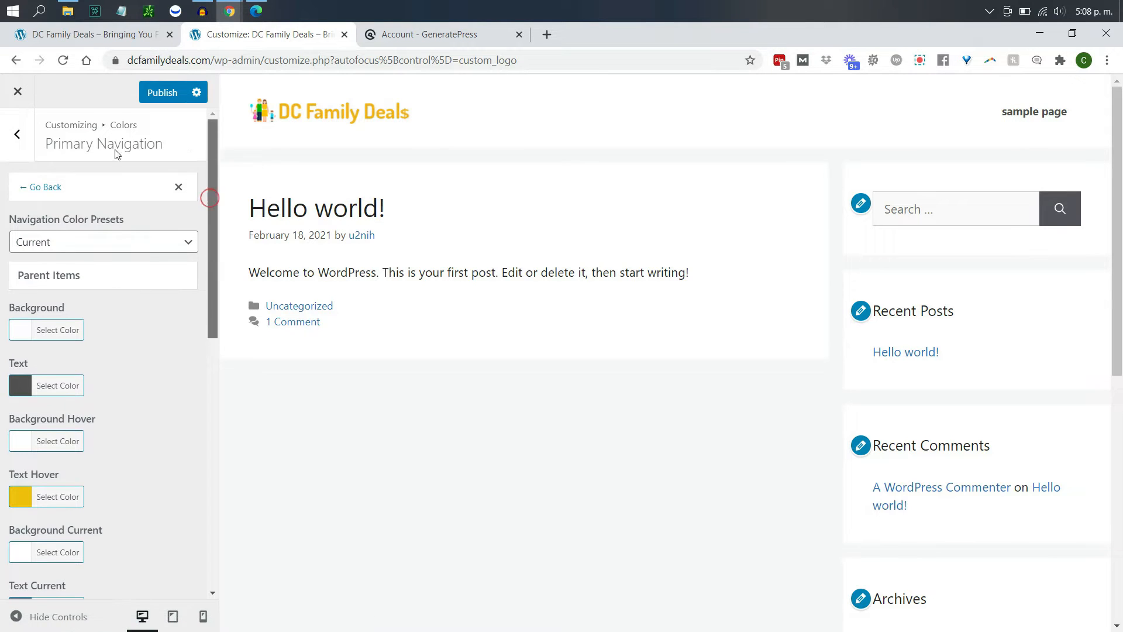
left_click(23, 138)
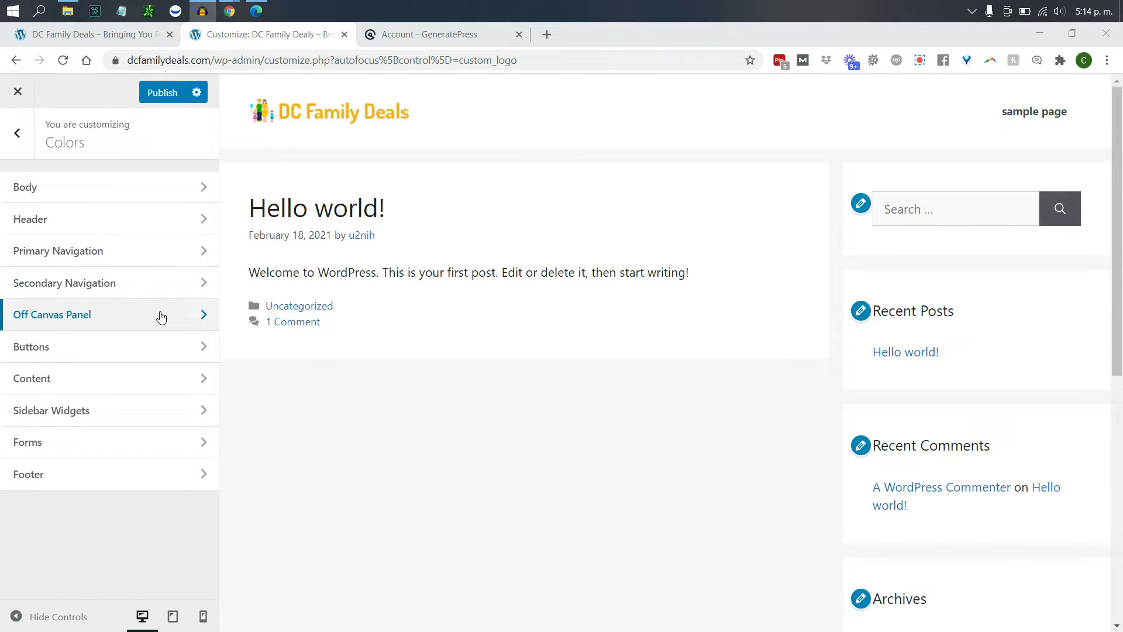
left_click(160, 313)
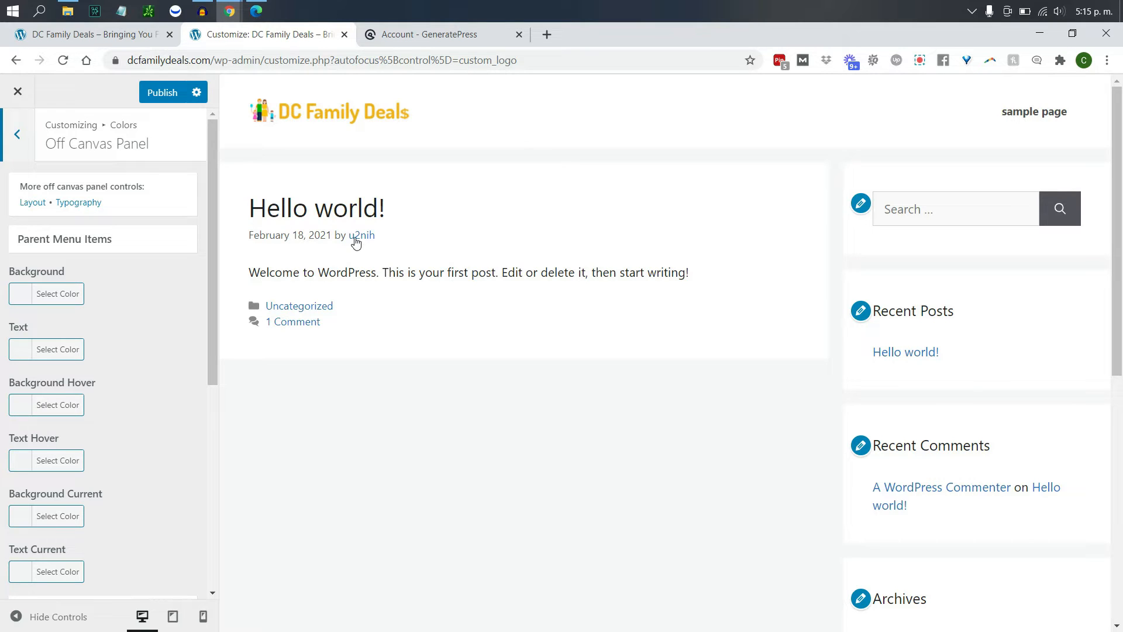
- Open the site's Menus admin page in a new browser tab and place that tab after the Customizer
left_click(110, 33)
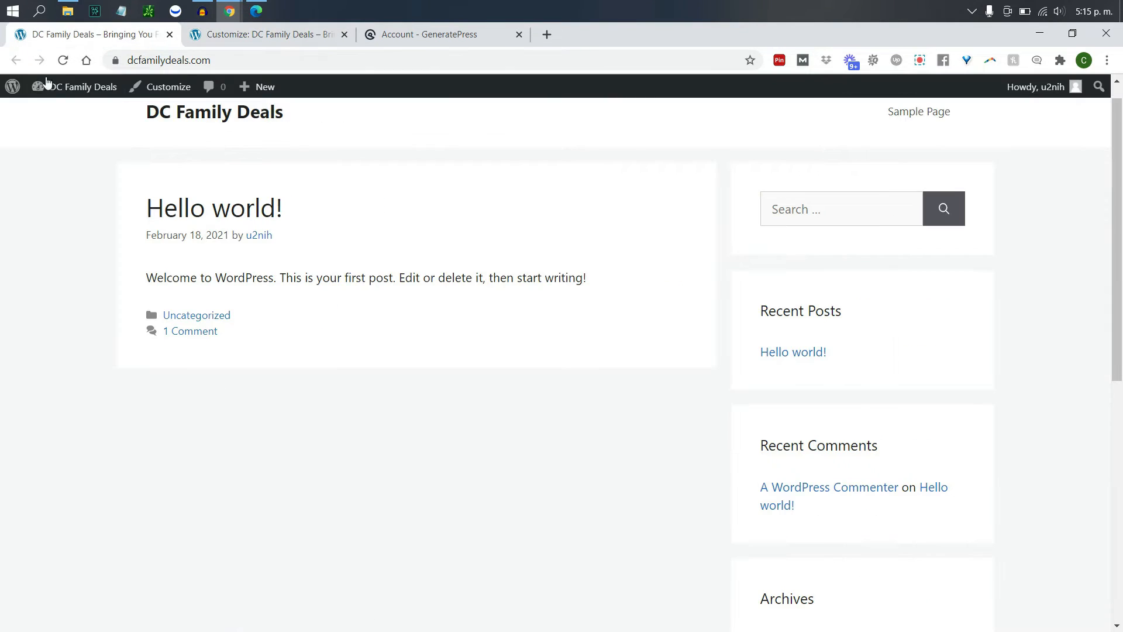
mouse_move(63, 89)
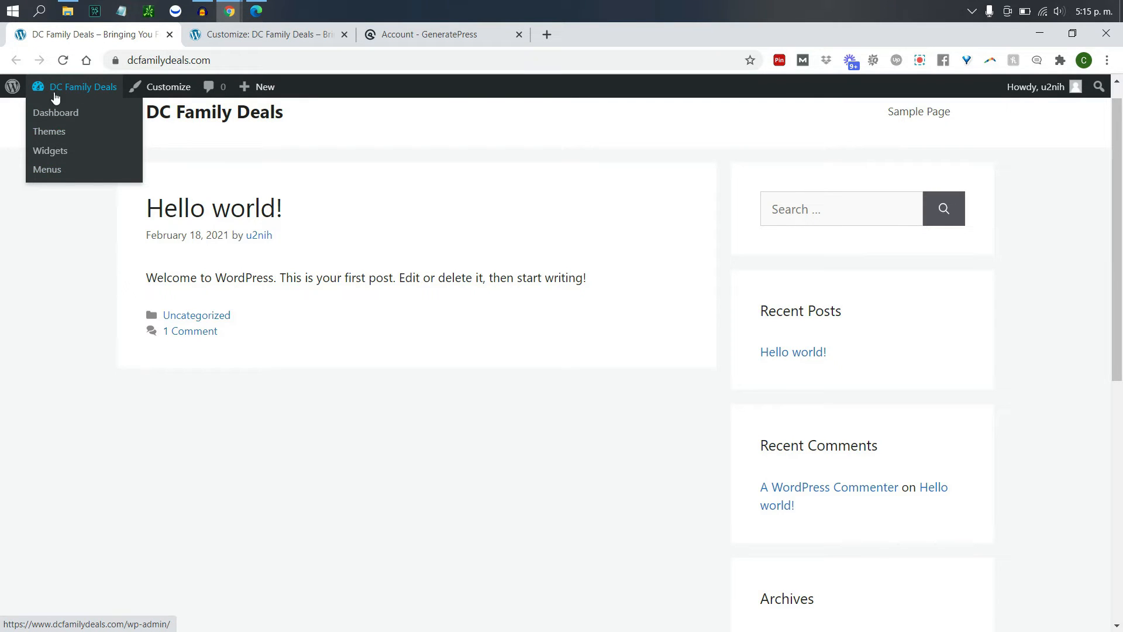
right_click(50, 173)
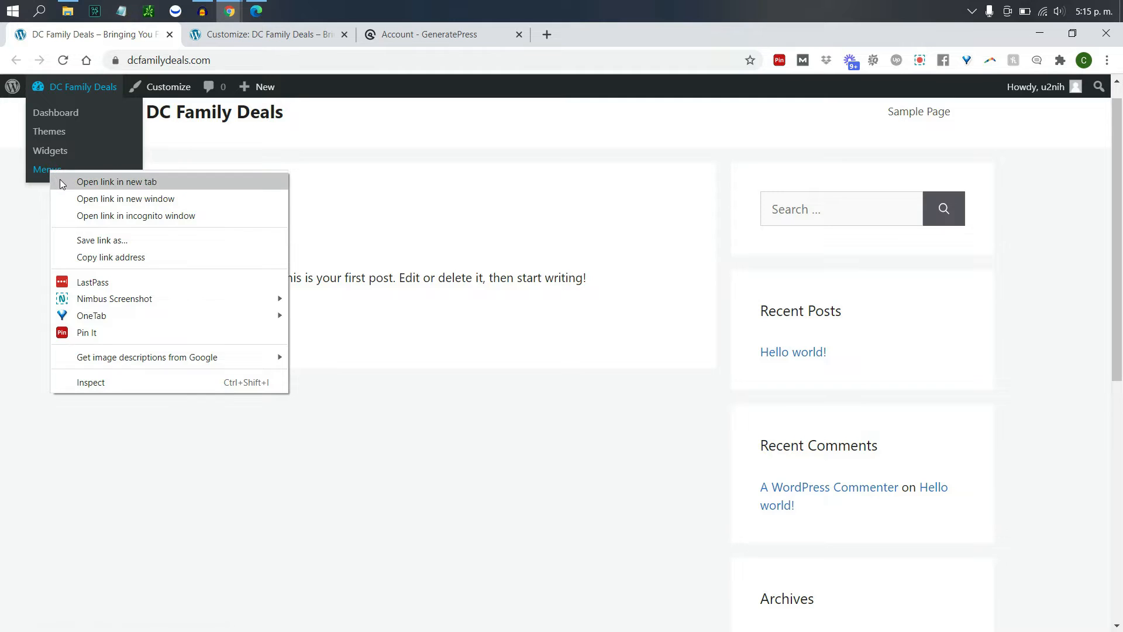
left_click(64, 181)
left_click_drag(261, 33, 388, 33)
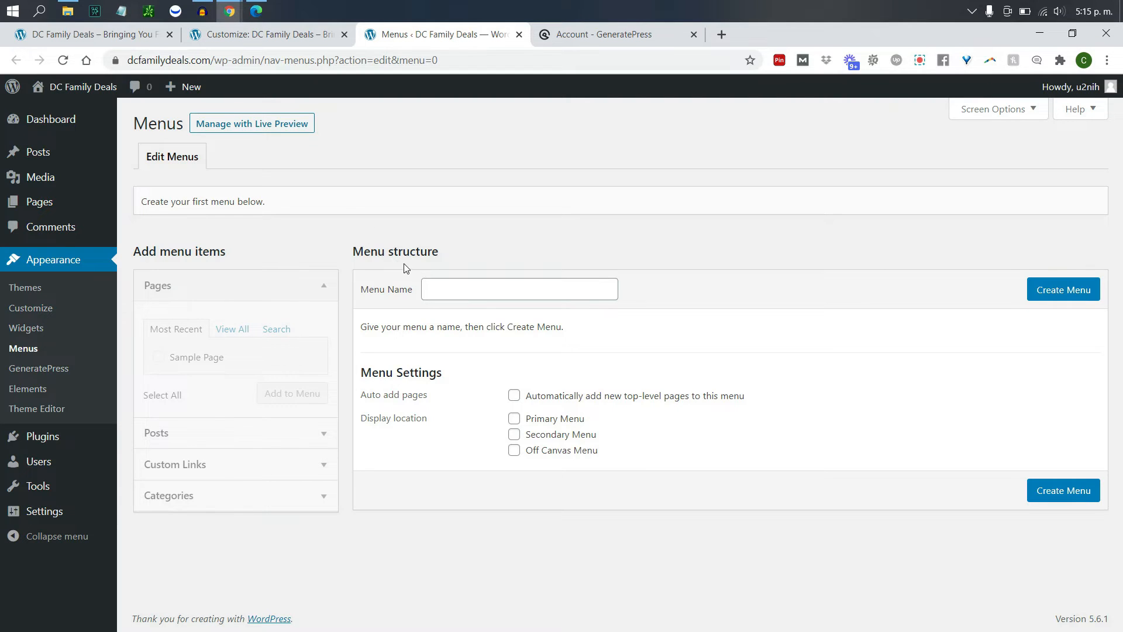
- Create a menu named Sample and assign it to the Off Canvas Menu display location
left_click(439, 291)
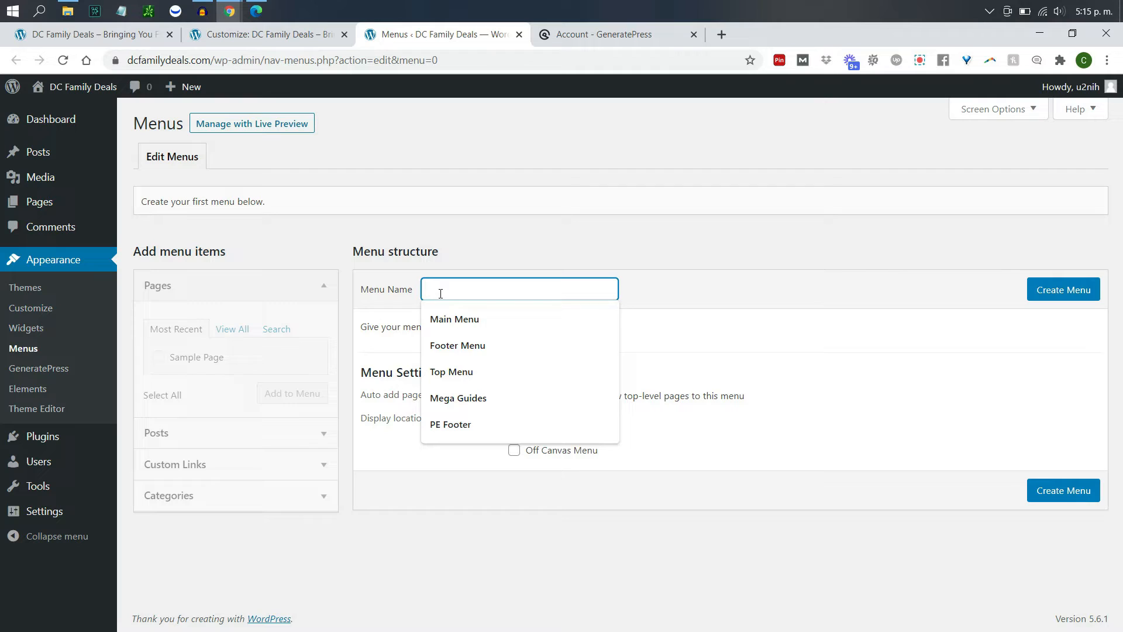
type("Canvas Menu")
key("ctrl+a")
type("Samp")
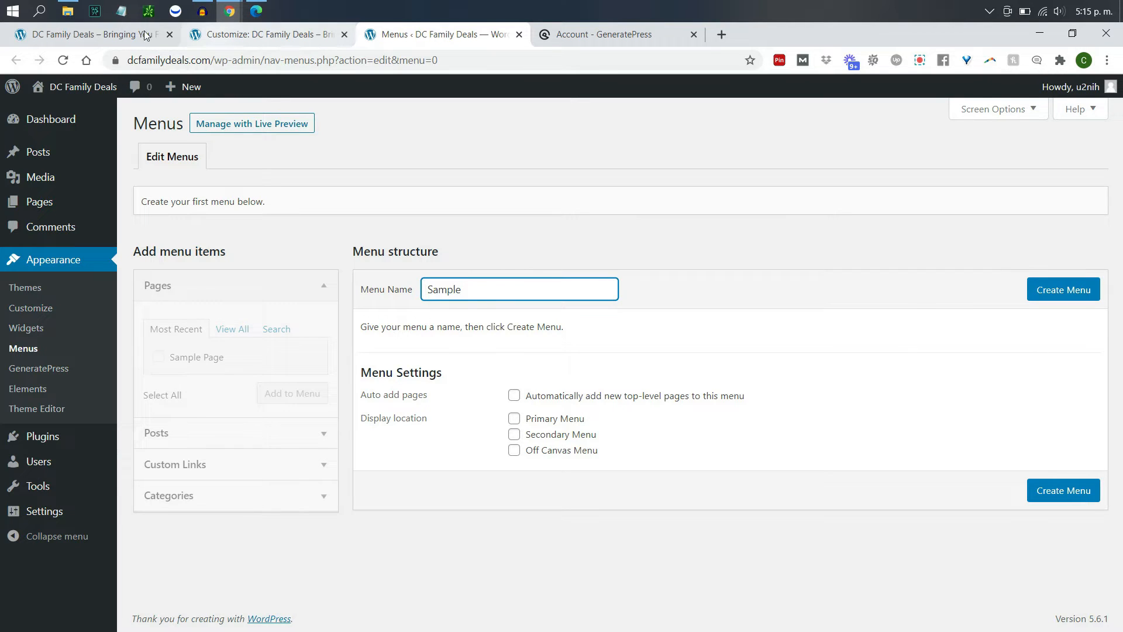
left_click(115, 35)
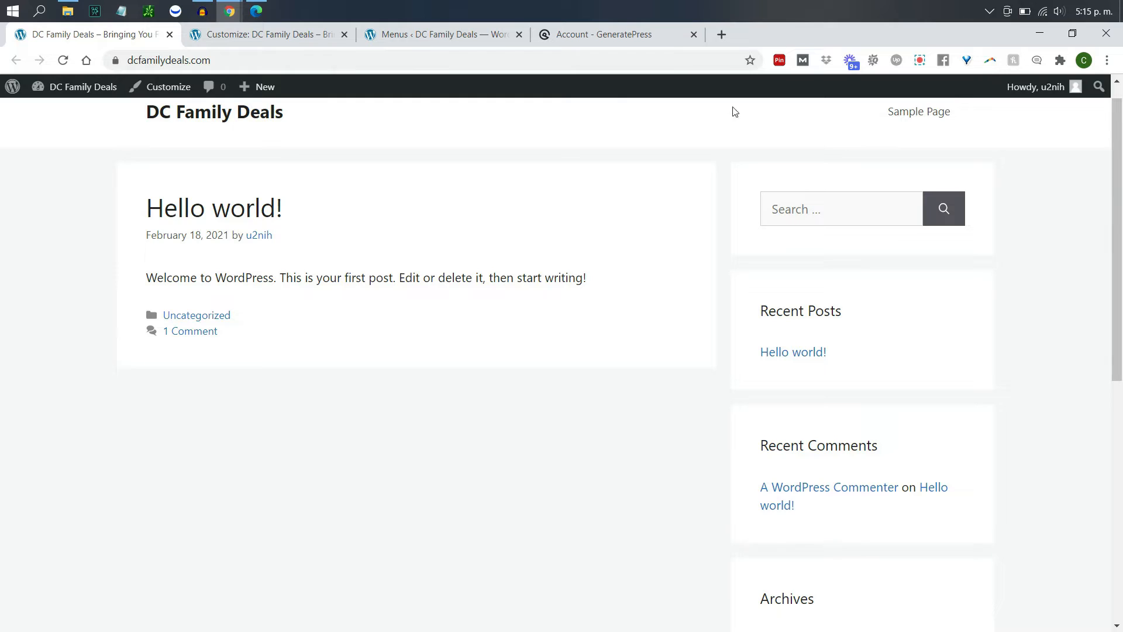
left_click(430, 45)
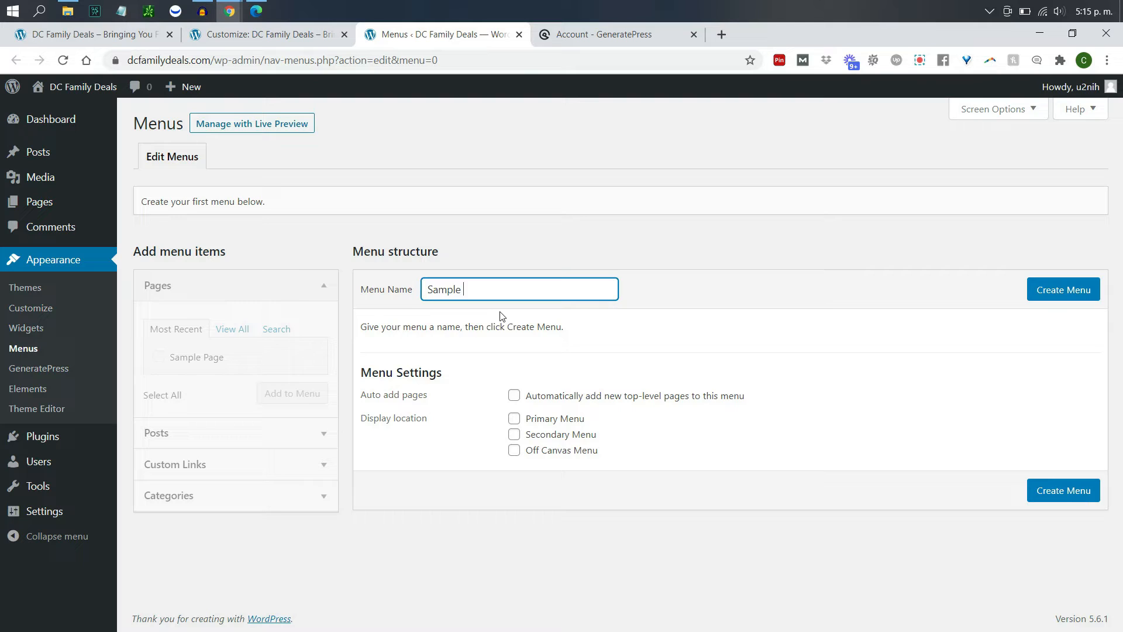
left_click(513, 451)
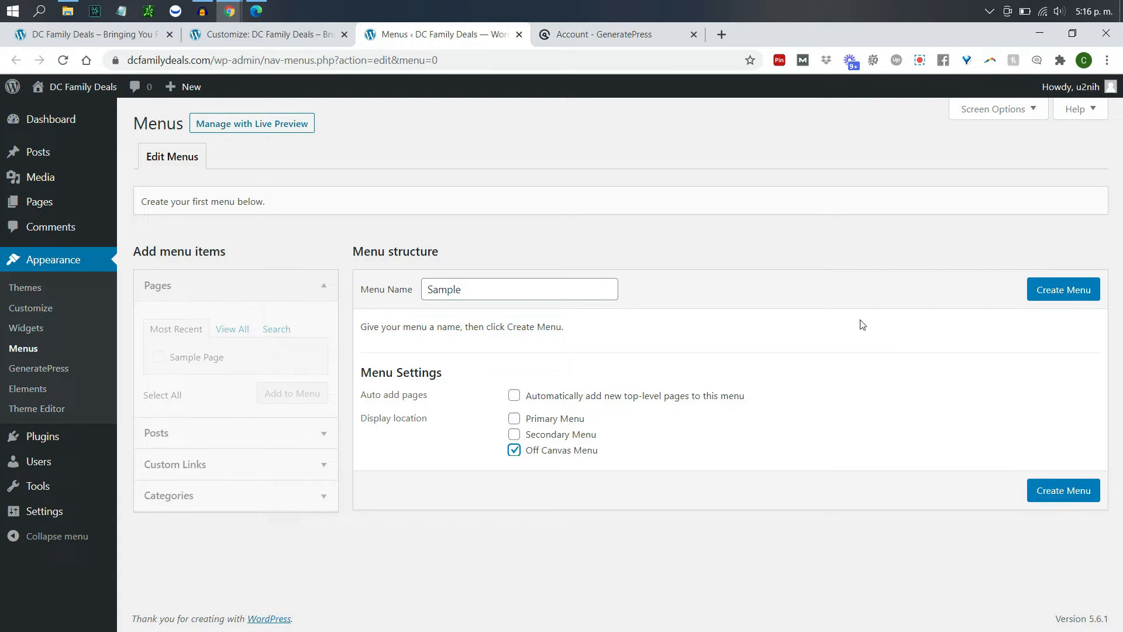
left_click(1075, 291)
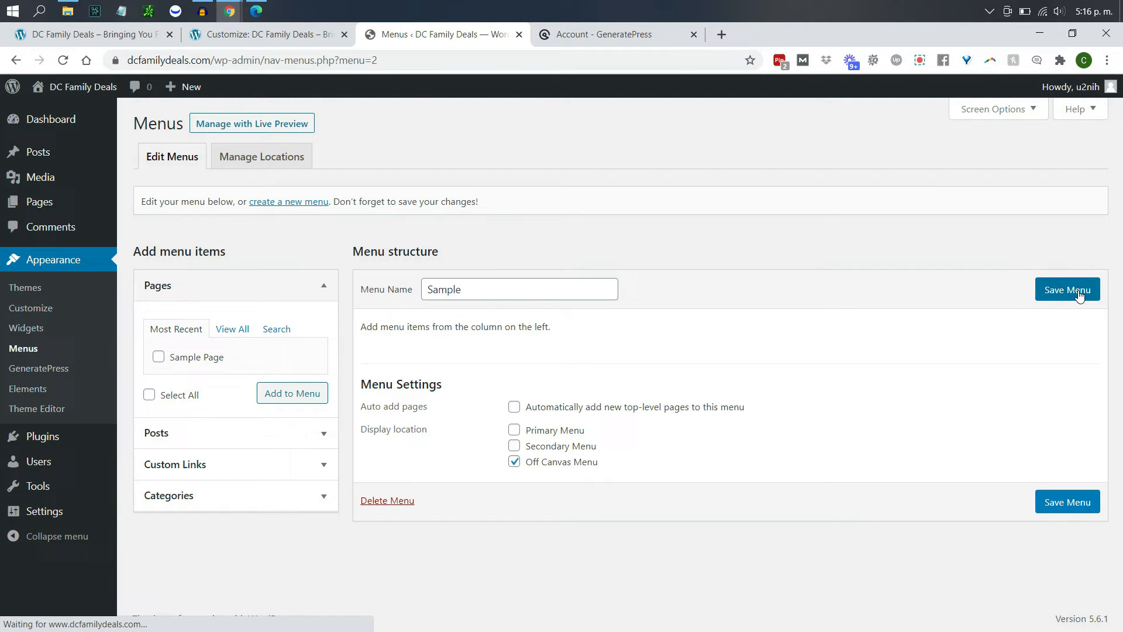
- Add Sample Page to the Sample menu and save the menu
left_click(158, 357)
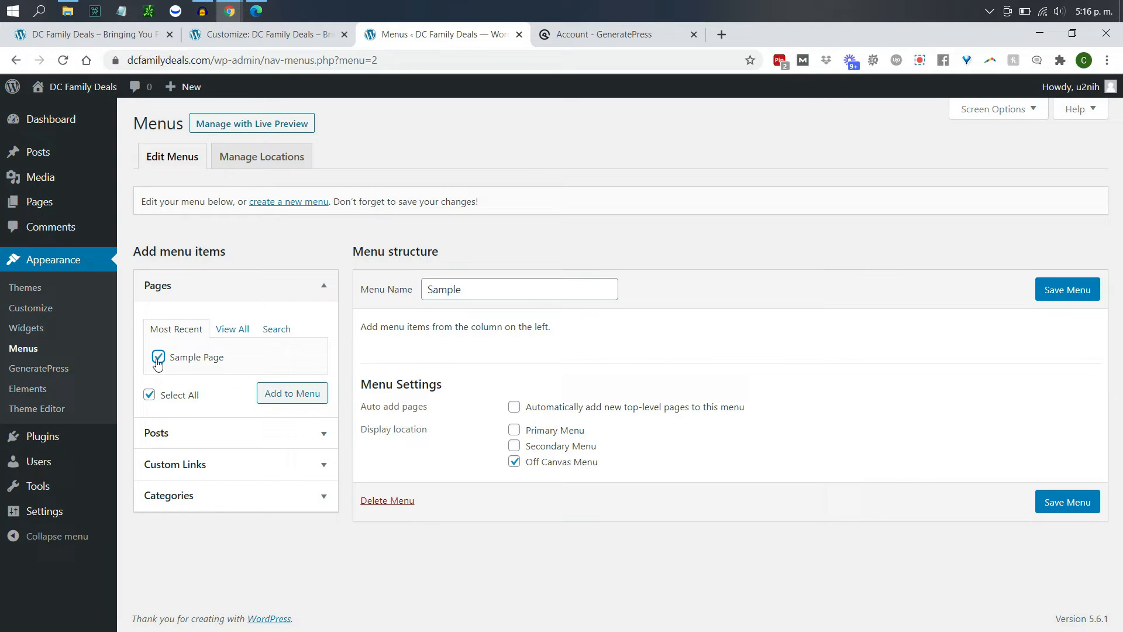
left_click(287, 394)
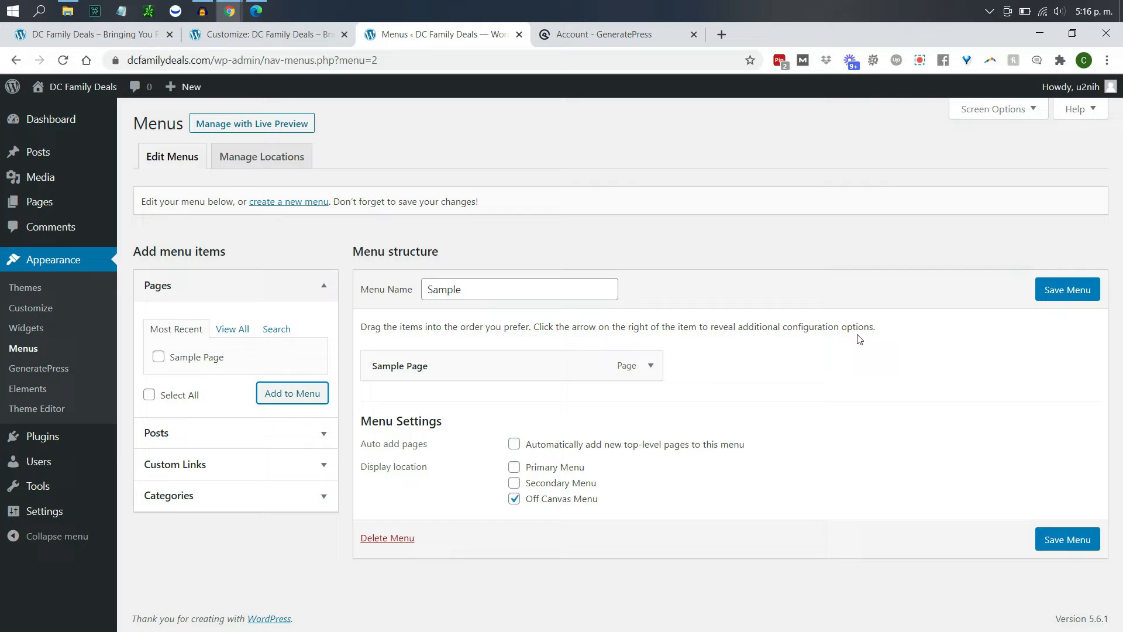
left_click(1064, 296)
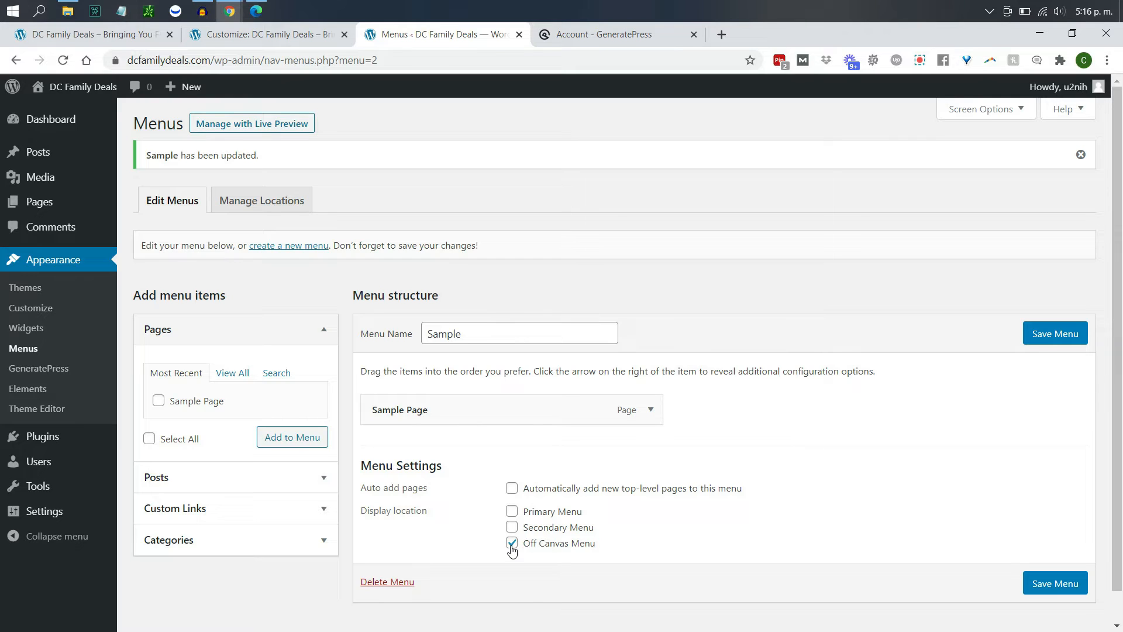
- Return to the Customizer and set the off canvas panel's parent menu item background to the blue #1e73be
left_click(278, 36)
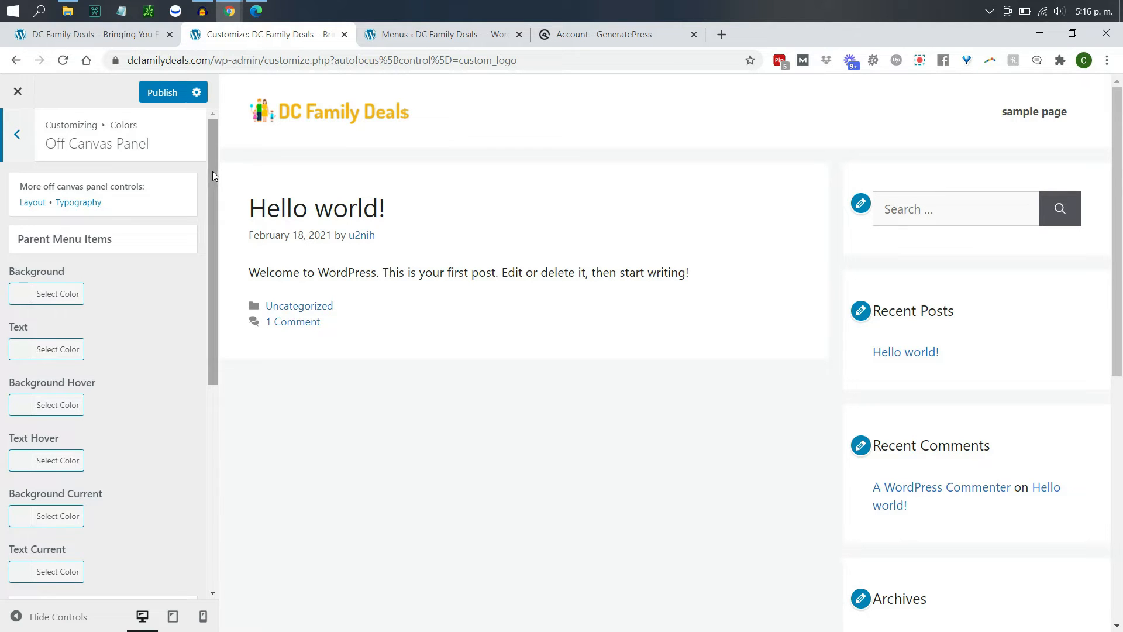
left_click_drag(213, 171, 213, 220)
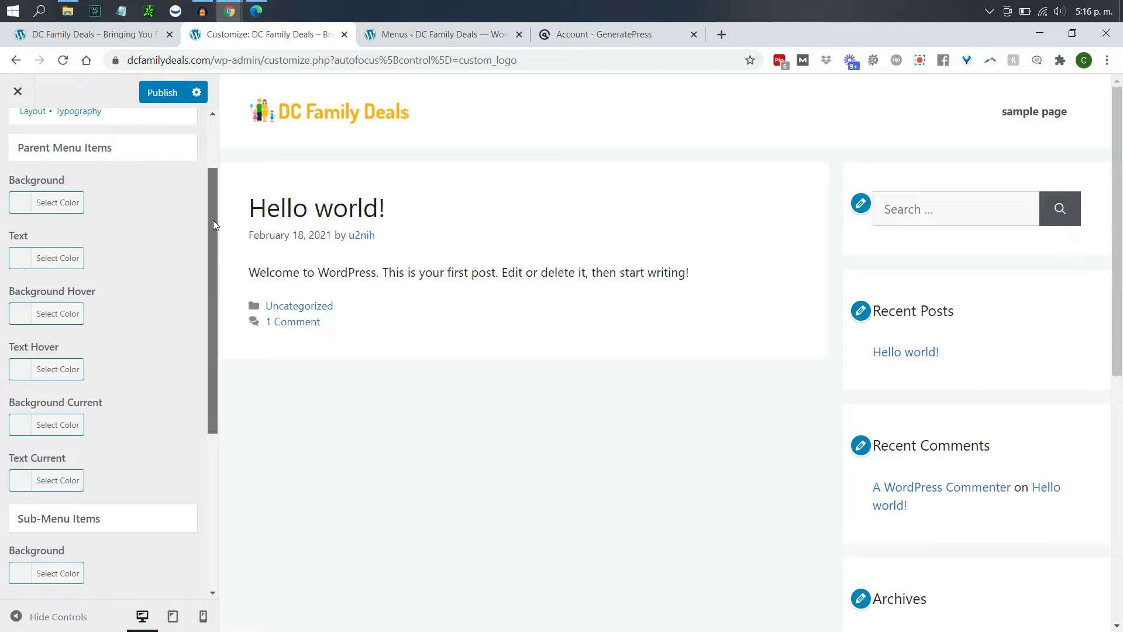
left_click(25, 205)
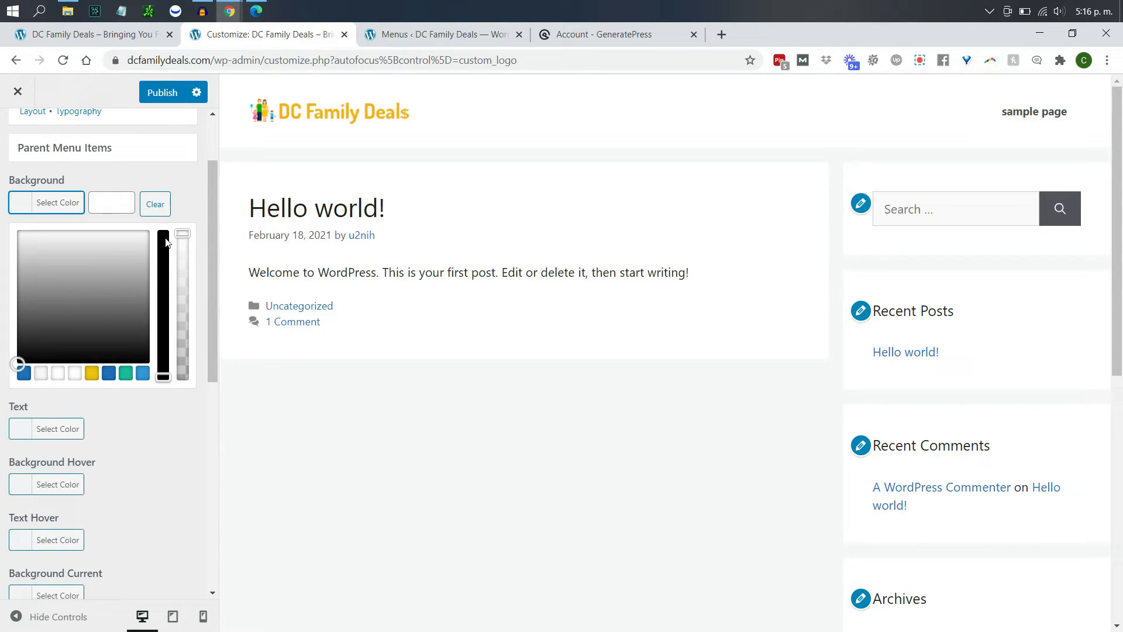
left_click(141, 417)
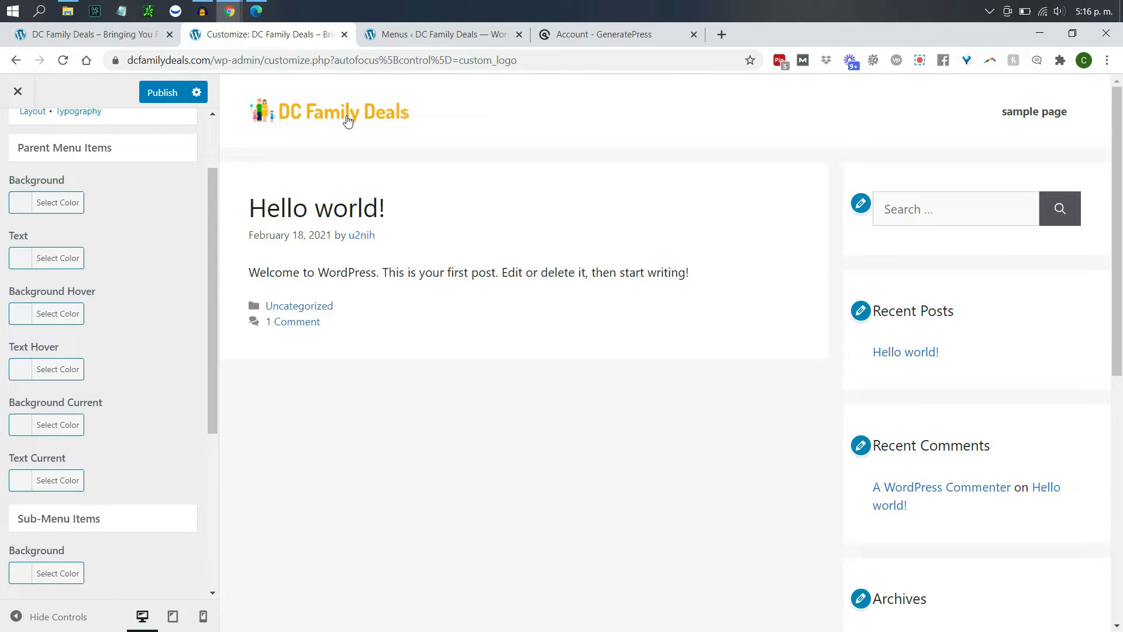
left_click(17, 204)
left_click(91, 373)
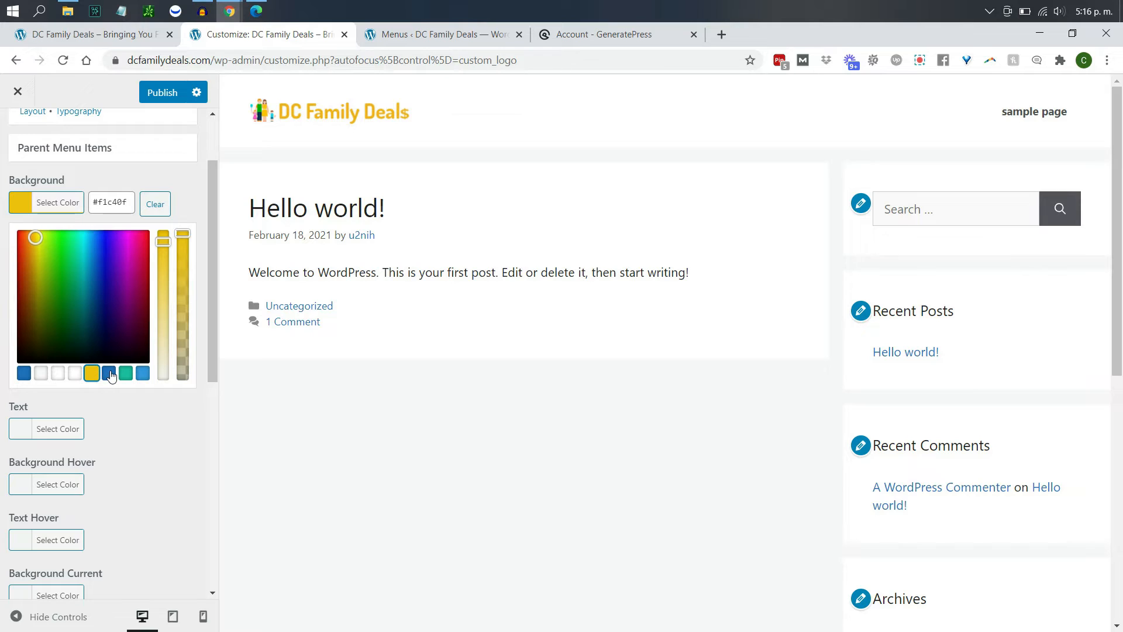
left_click(24, 374)
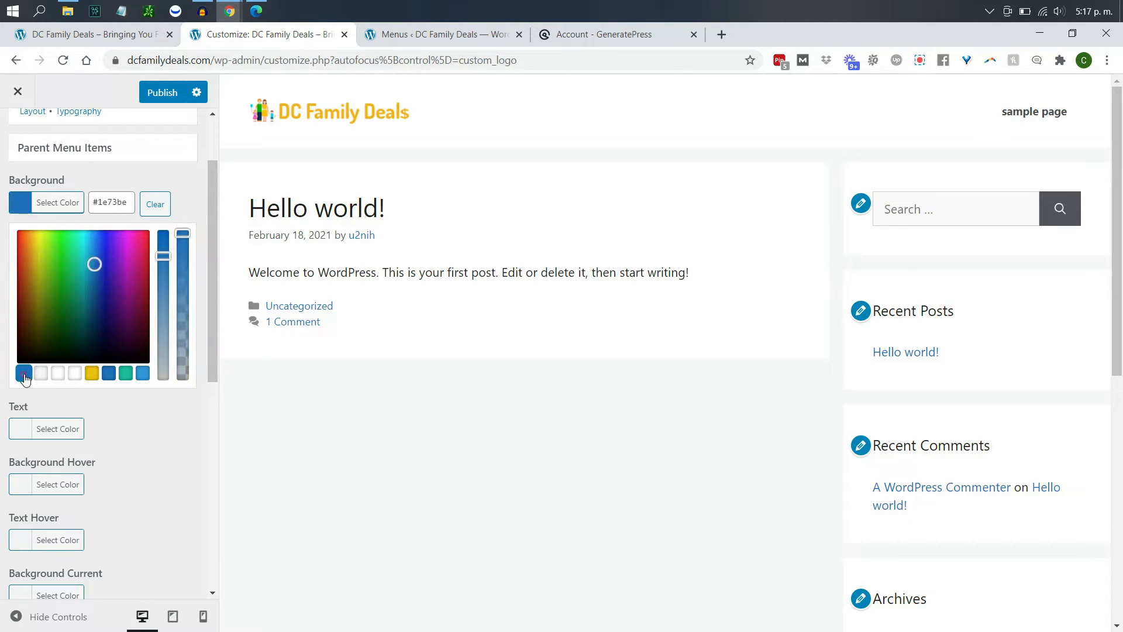
left_click(195, 195)
- Set the off canvas parent menu items' text color to white and their background hover color to #1e73be
left_click(25, 265)
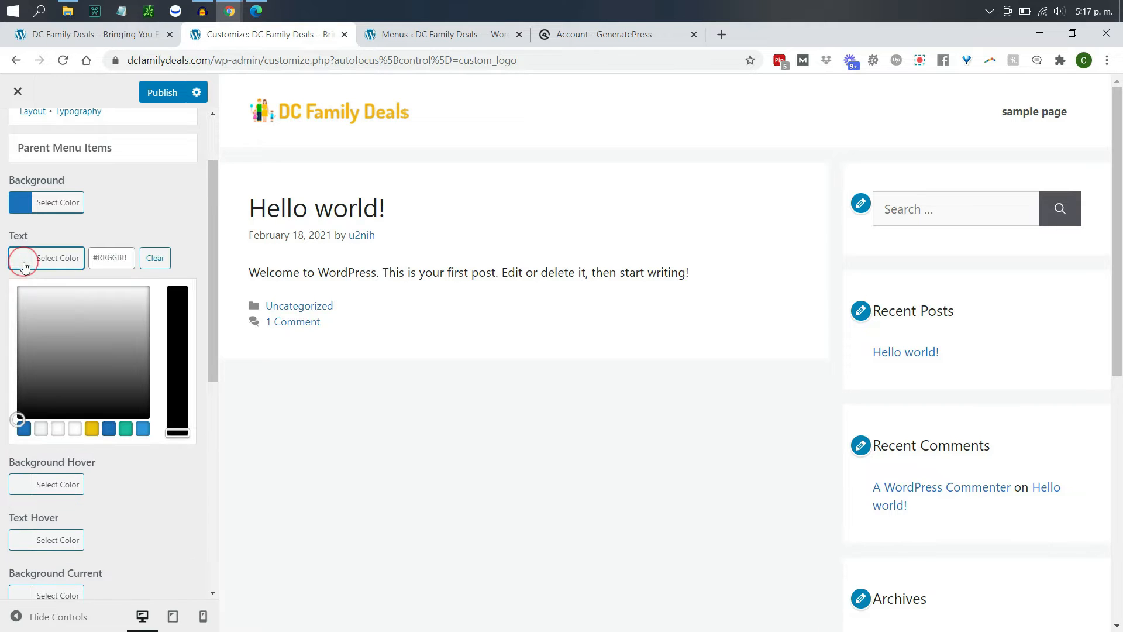
left_click(73, 431)
left_click(186, 223)
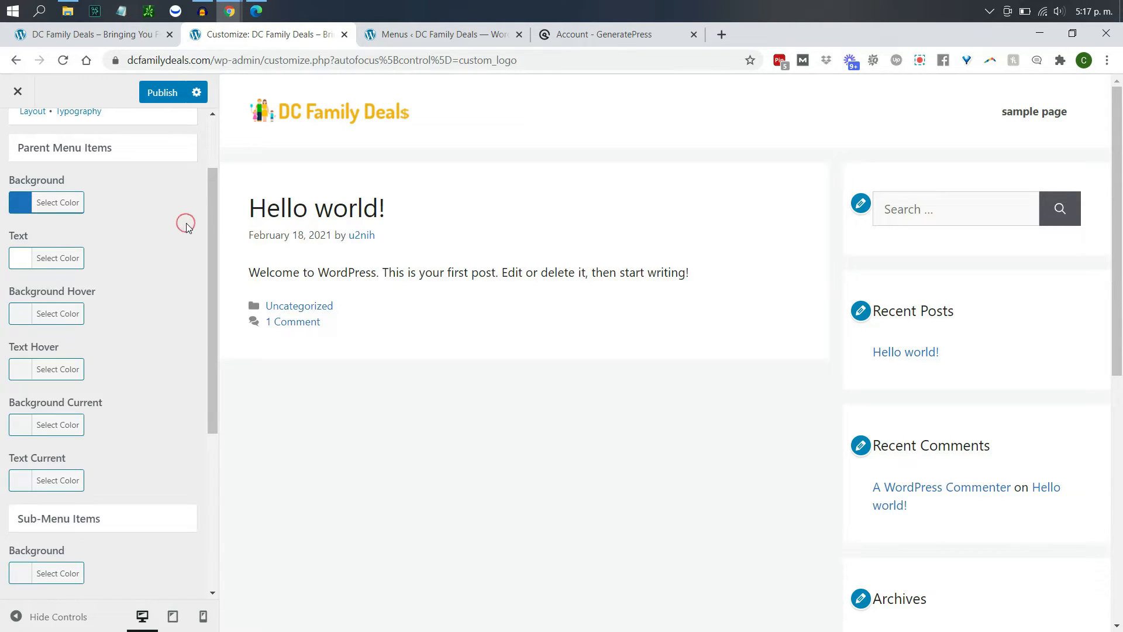
left_click(22, 314)
left_click(24, 484)
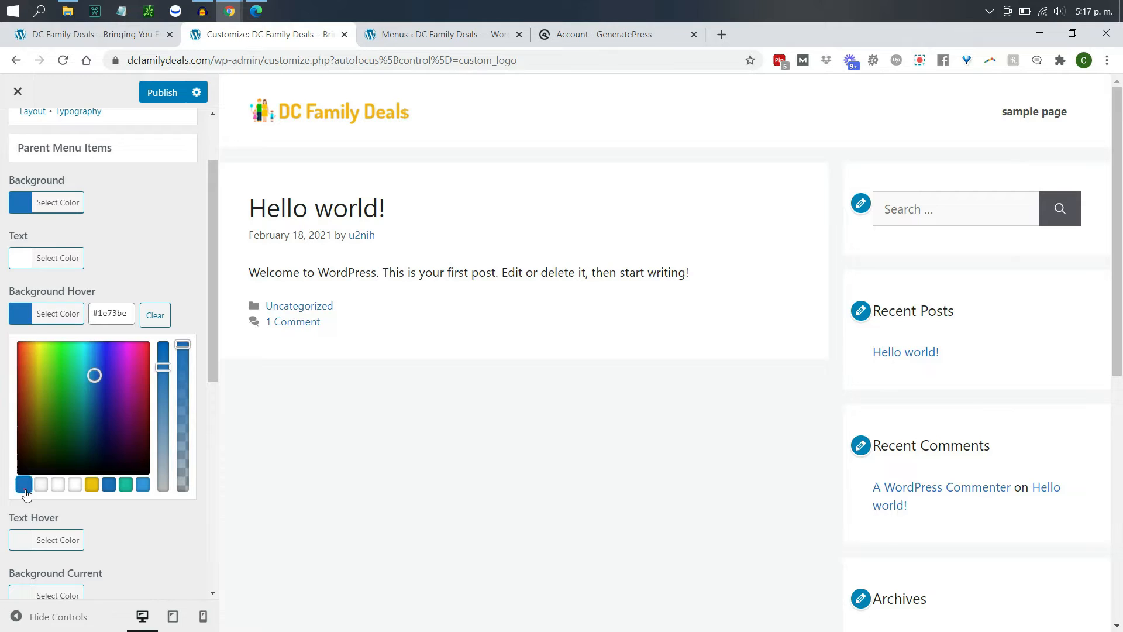
left_click(152, 268)
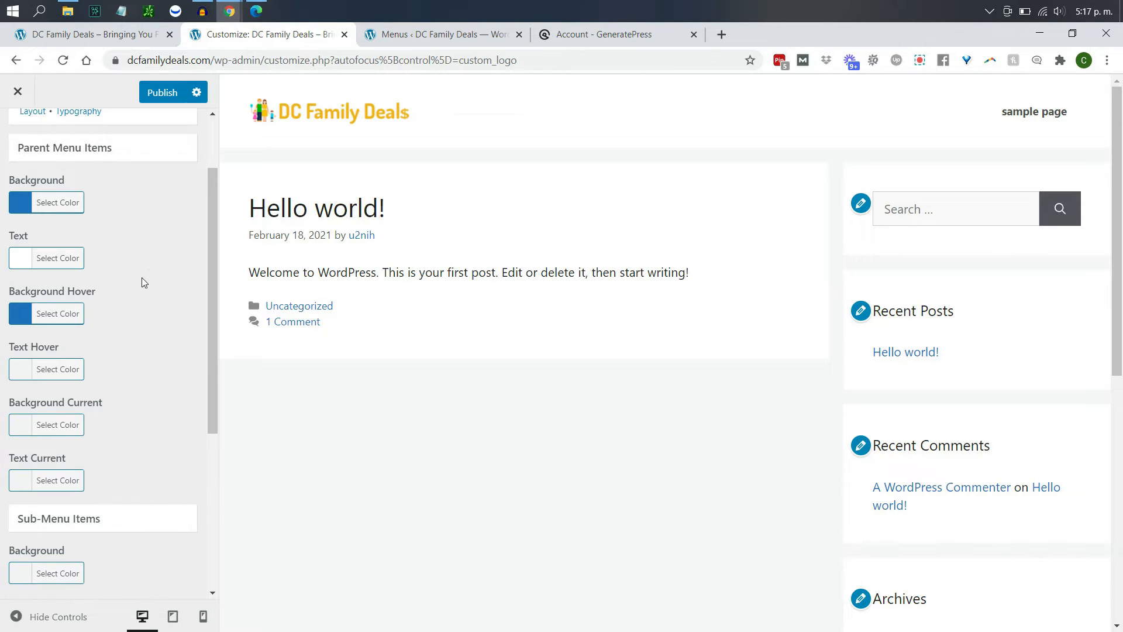
- Set the off canvas parent menu items' text hover color to white
left_click(18, 371)
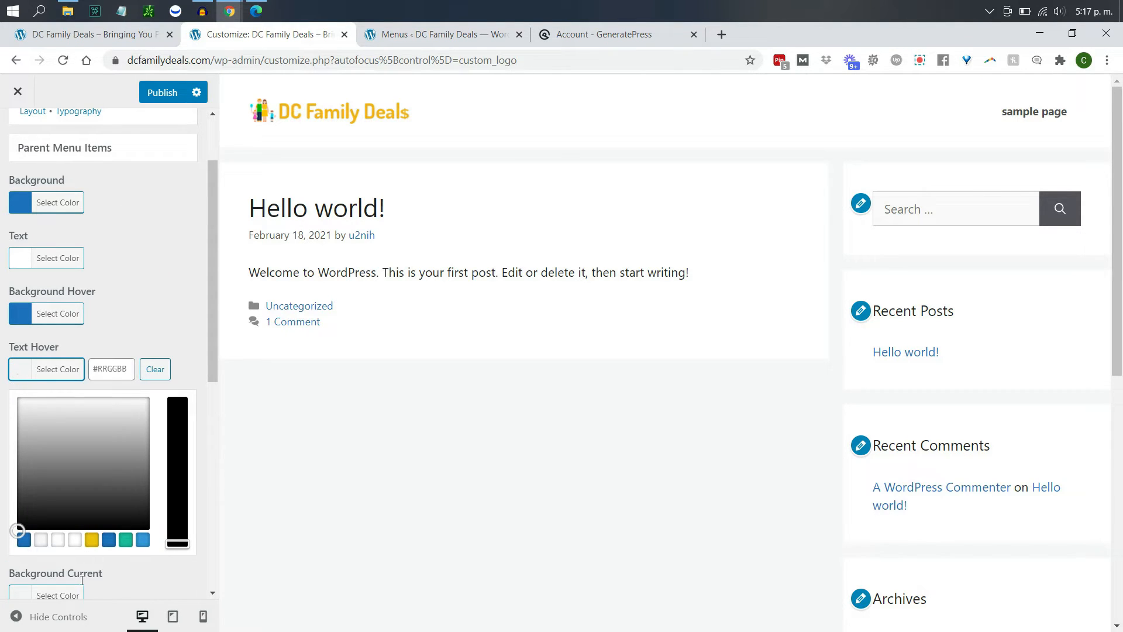
left_click(74, 539)
left_click(166, 279)
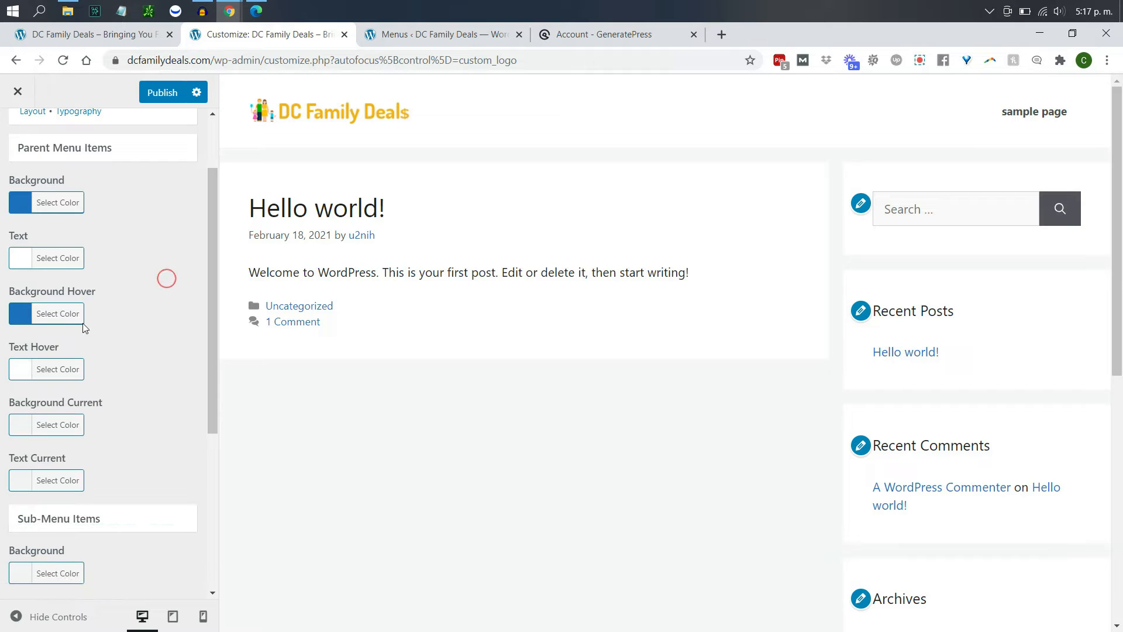
- Set the off canvas parent menu items' text hover color to yellow #f1c40f and publish the changes
left_click(31, 373)
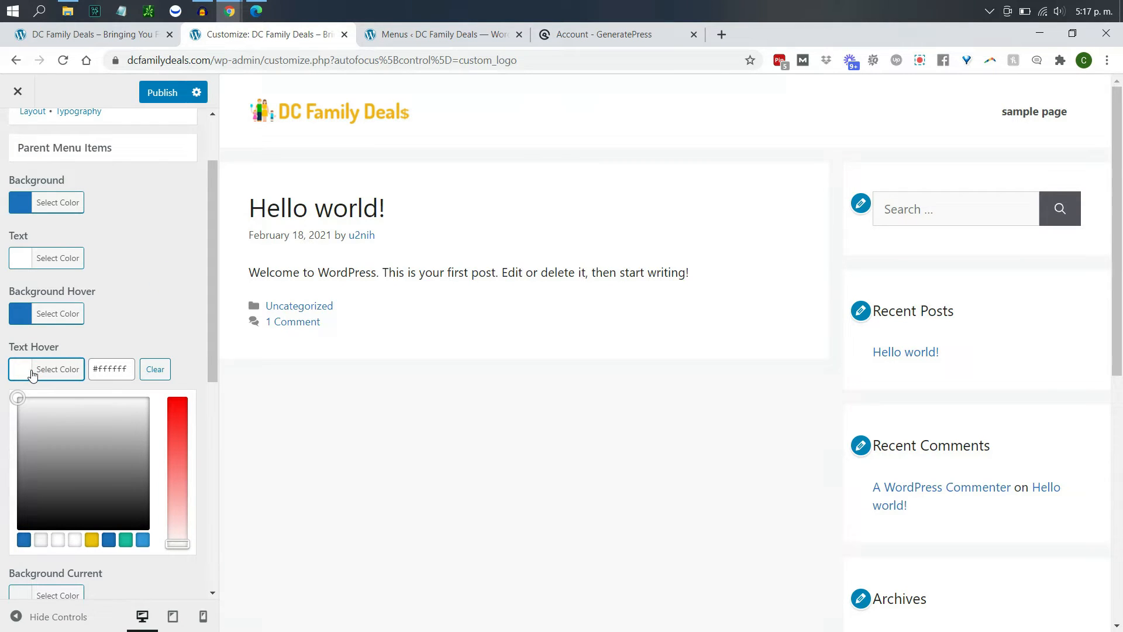
left_click(91, 539)
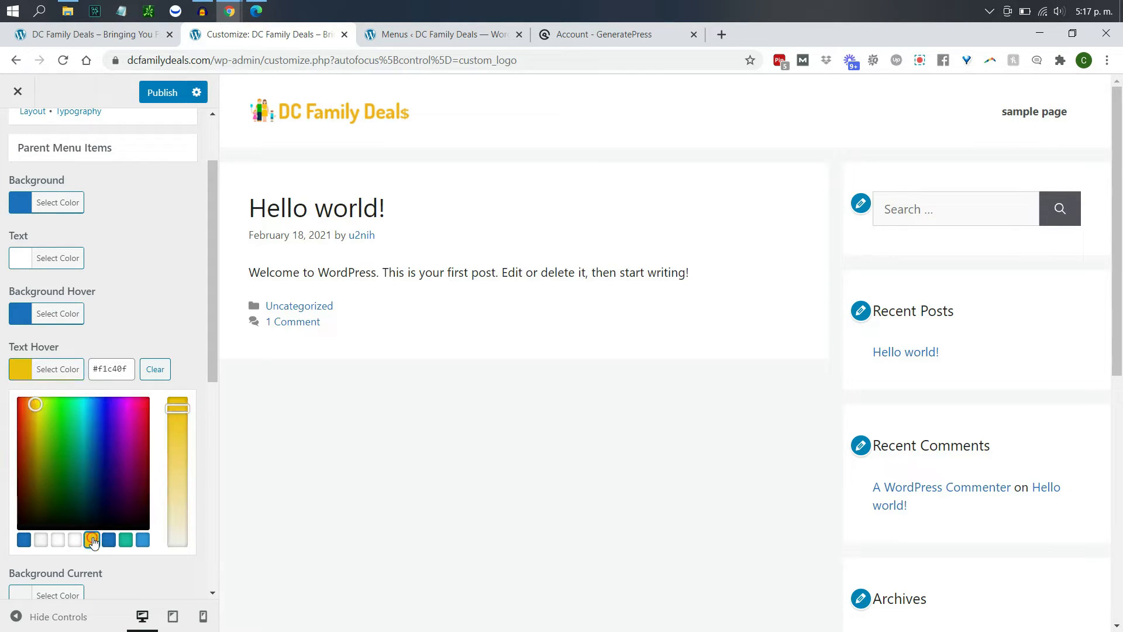
left_click(170, 284)
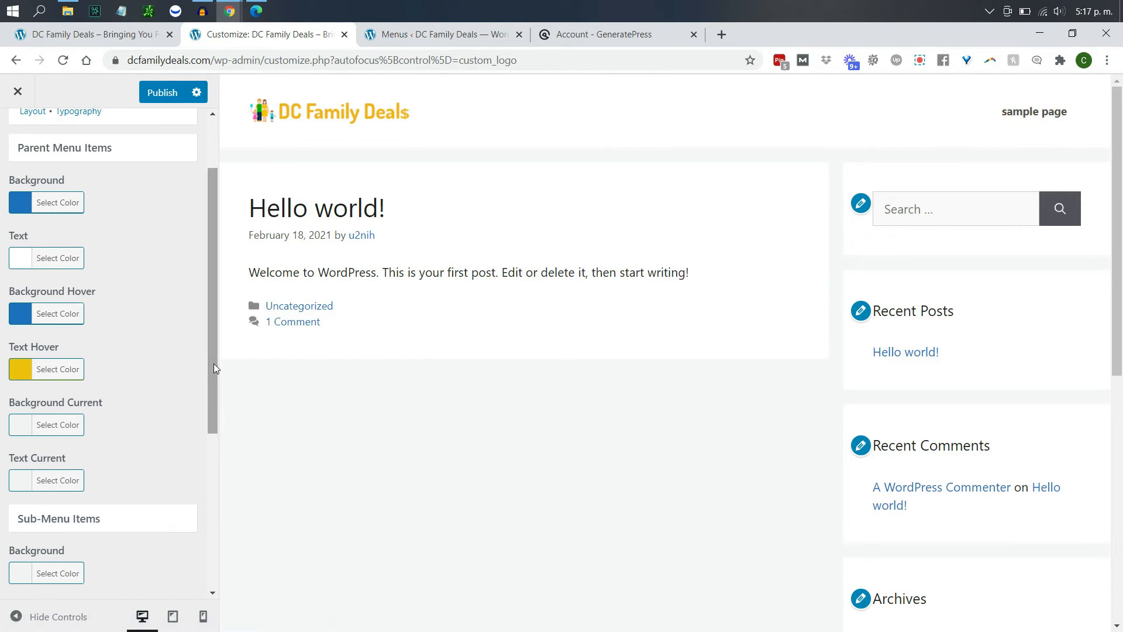
left_click_drag(213, 363, 209, 509)
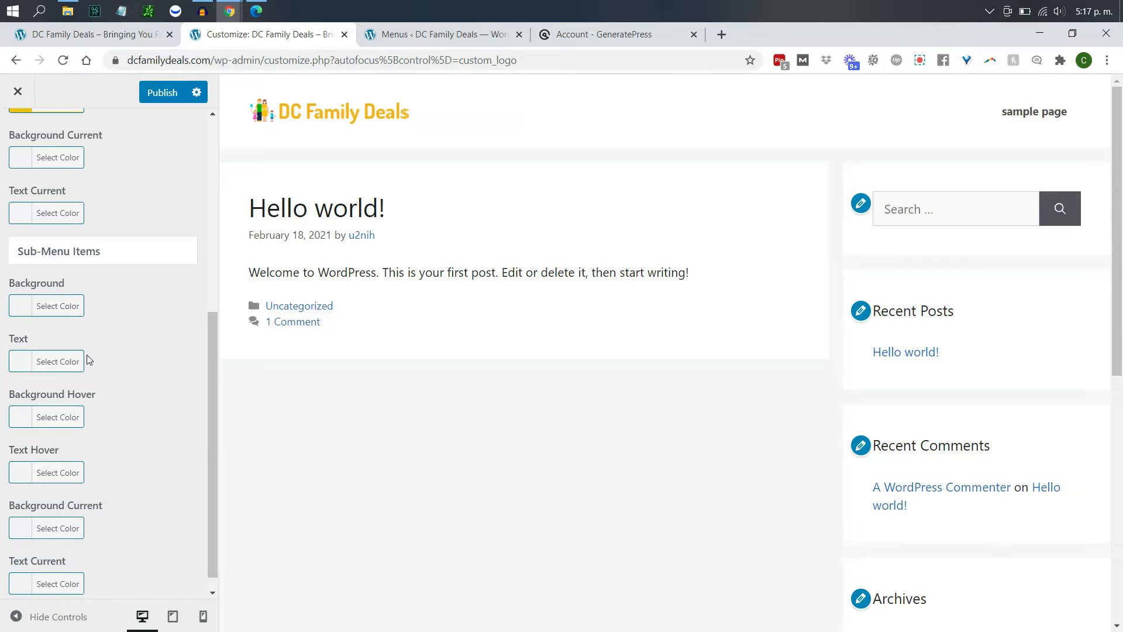
scroll(213, 458, "down", 1)
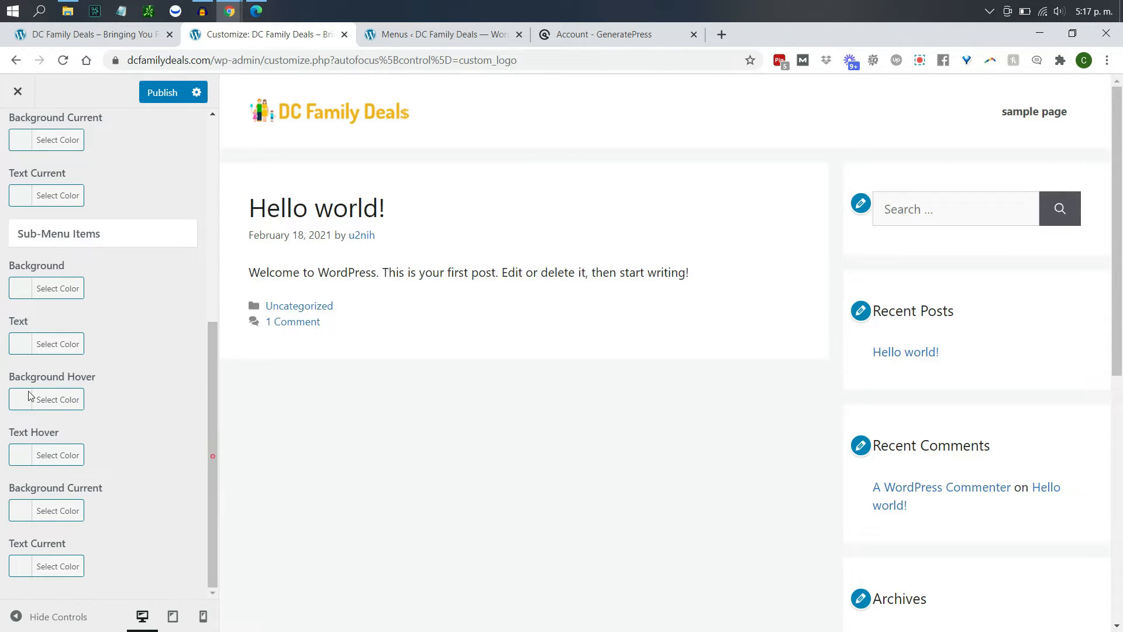
left_click_drag(214, 430, 213, 153)
left_click(170, 101)
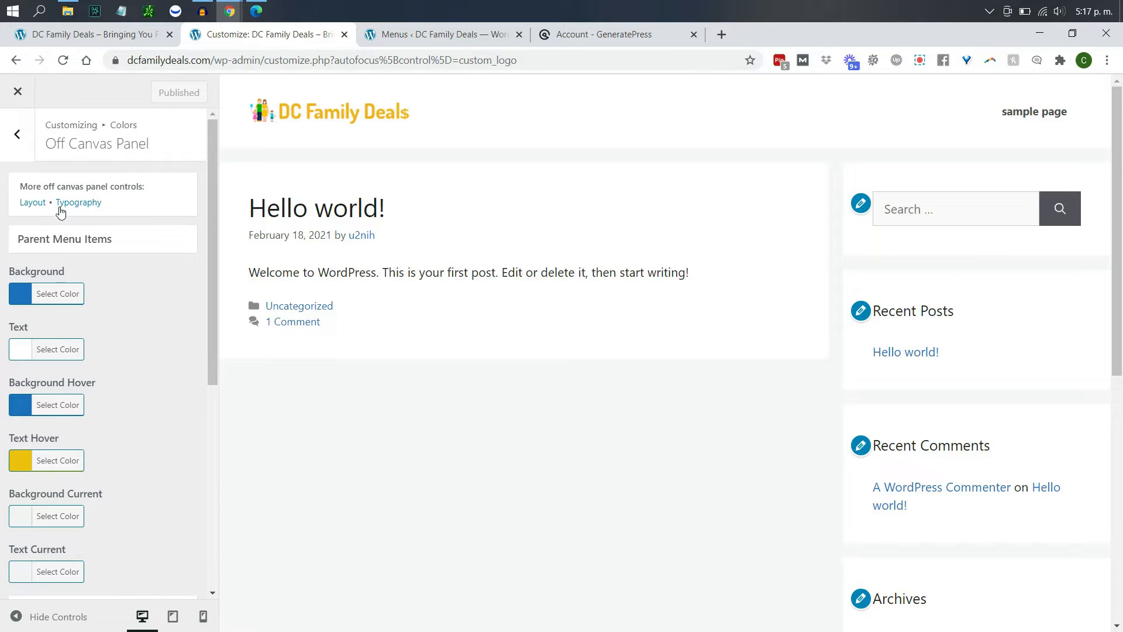
- In the off canvas panel's layout settings, enable it for Desktop only and open the slide-out menu in the site preview
left_click(35, 203)
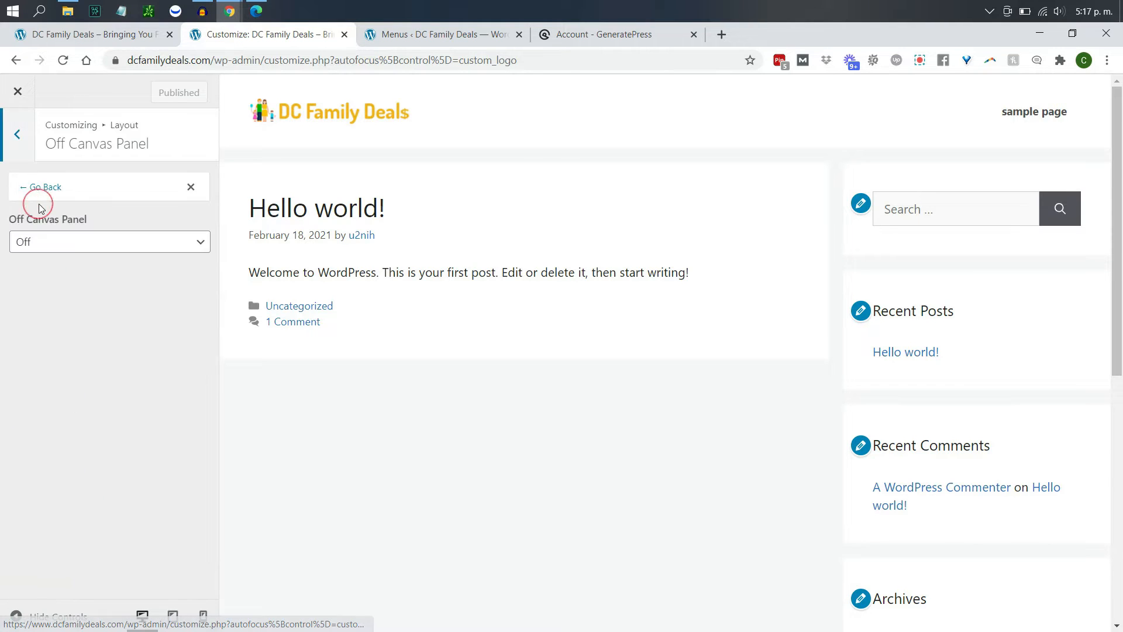
left_click(57, 243)
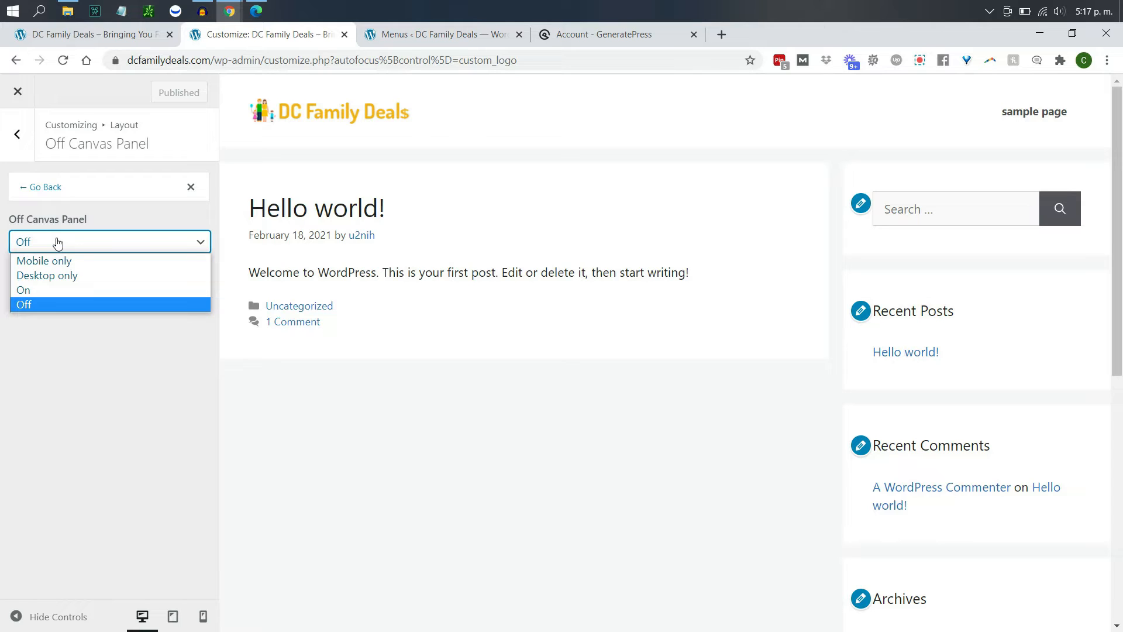
left_click(103, 275)
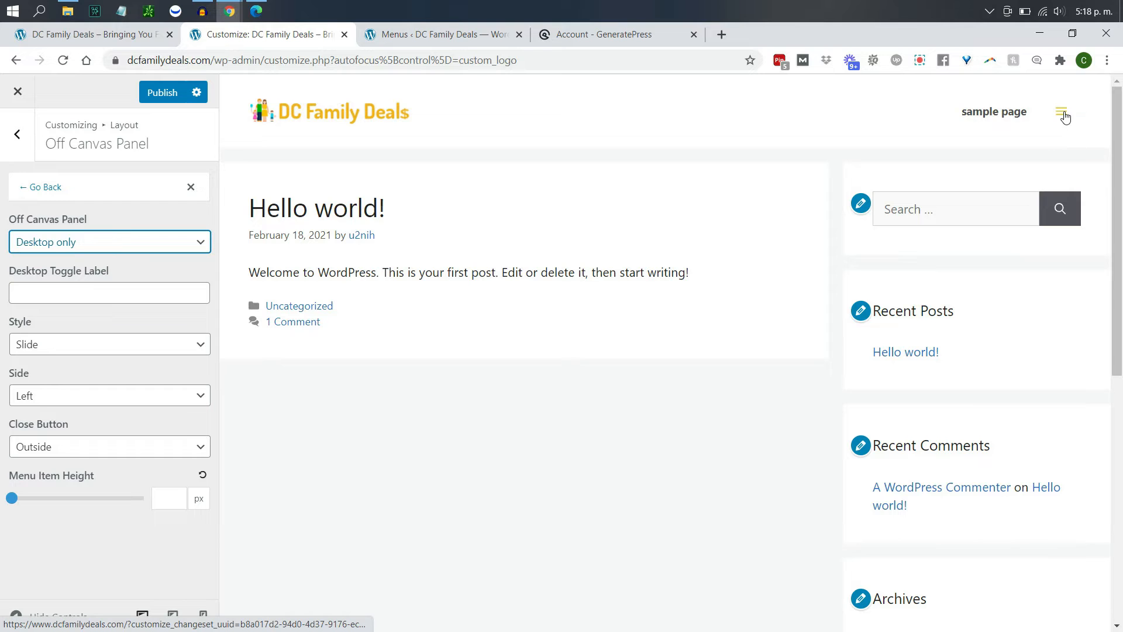
left_click(1063, 114)
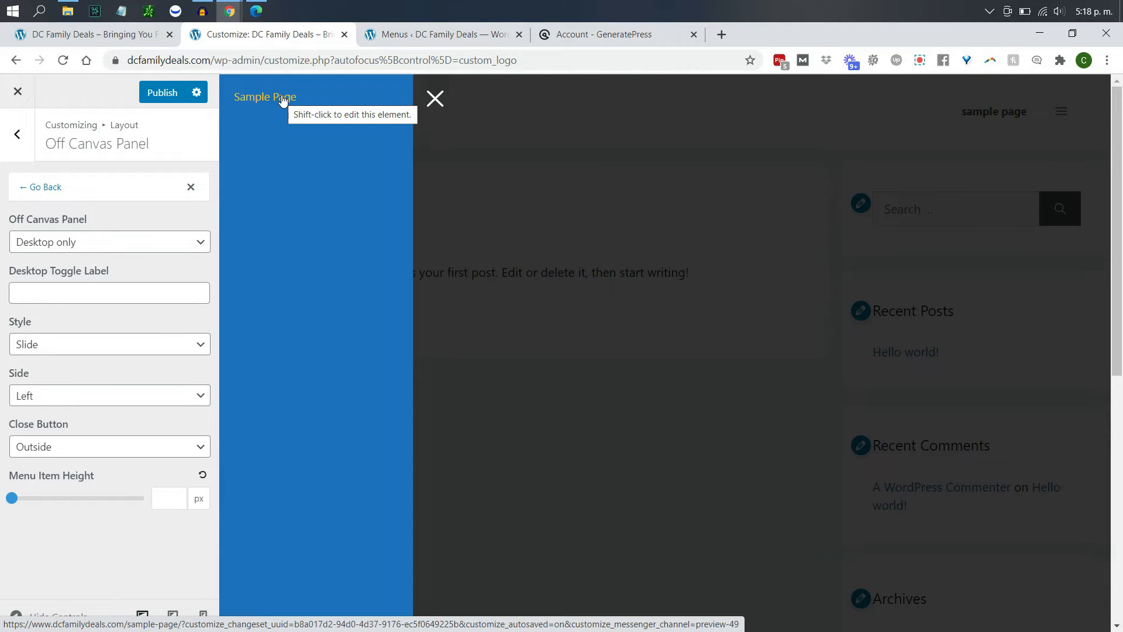
- Set the off canvas desktop toggle label to Test and the style to Overlay, checking the overlay menu in the preview
left_click(75, 271)
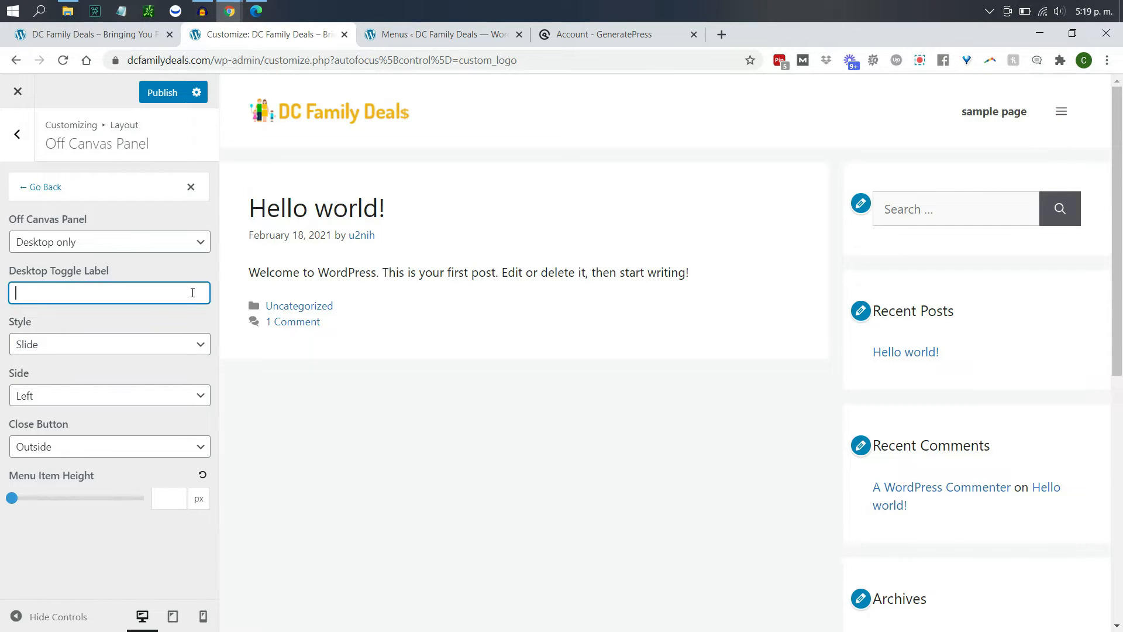
type("Test")
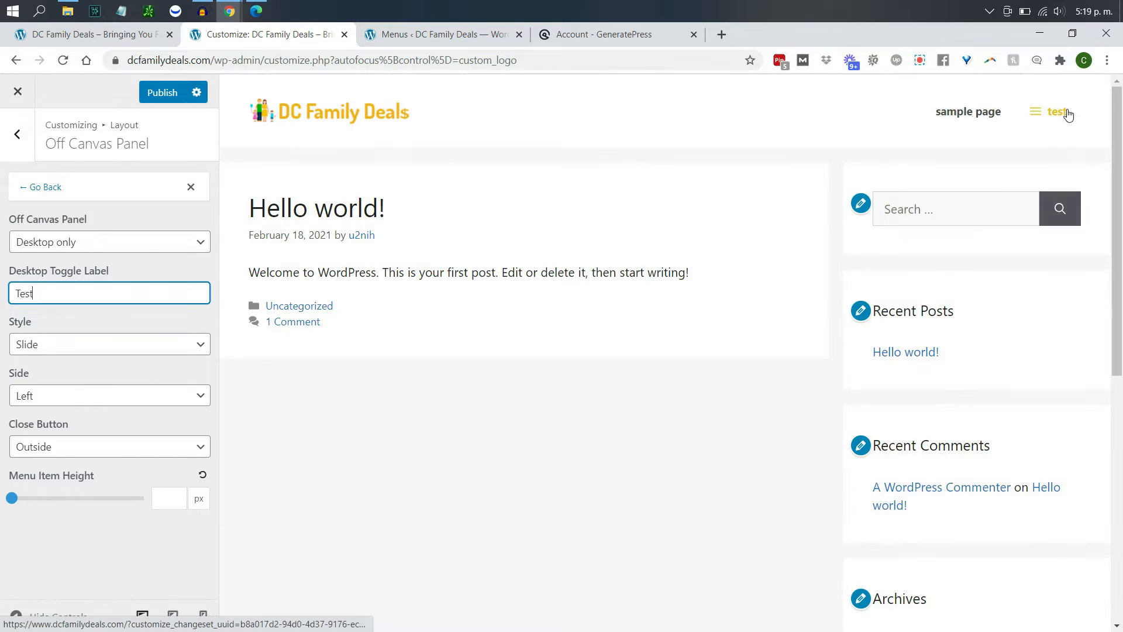
left_click(40, 330)
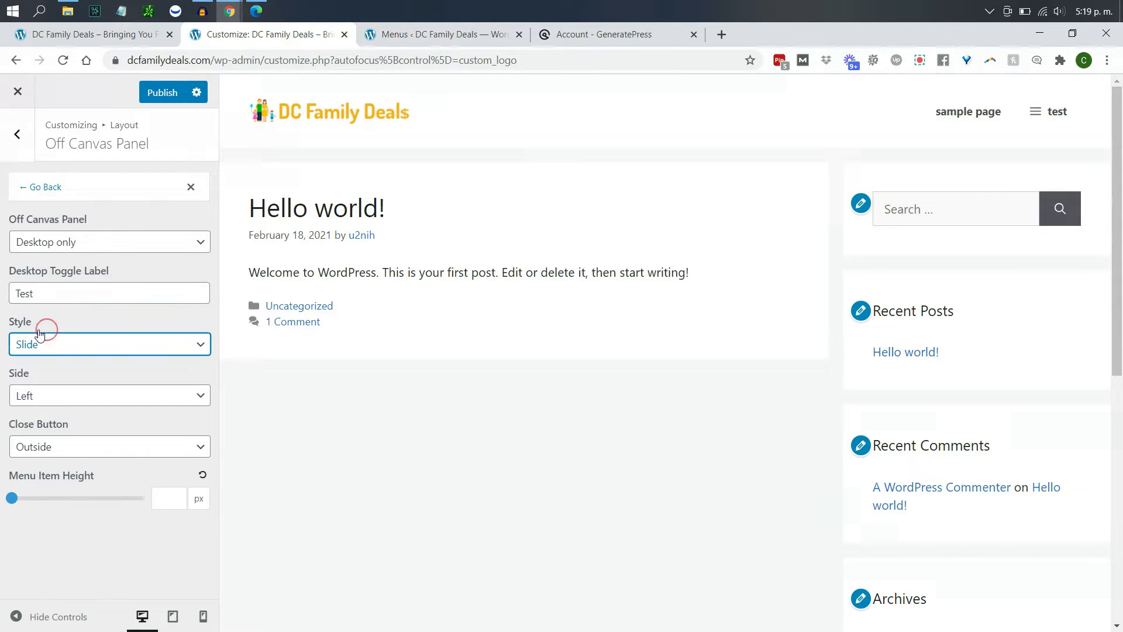
left_click(50, 377)
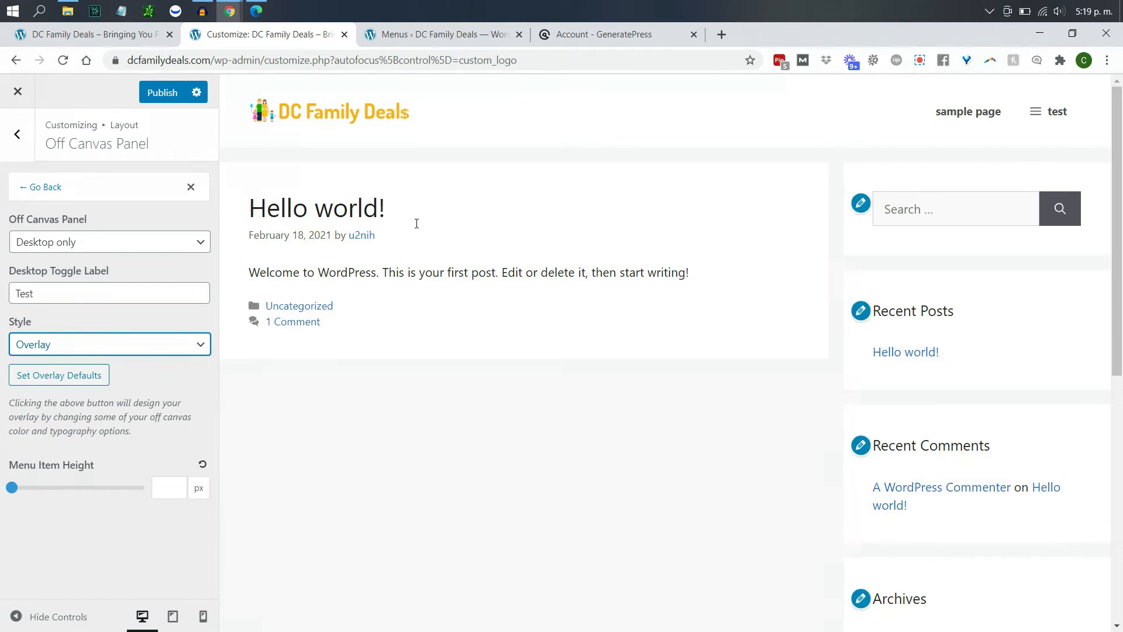
left_click(1057, 113)
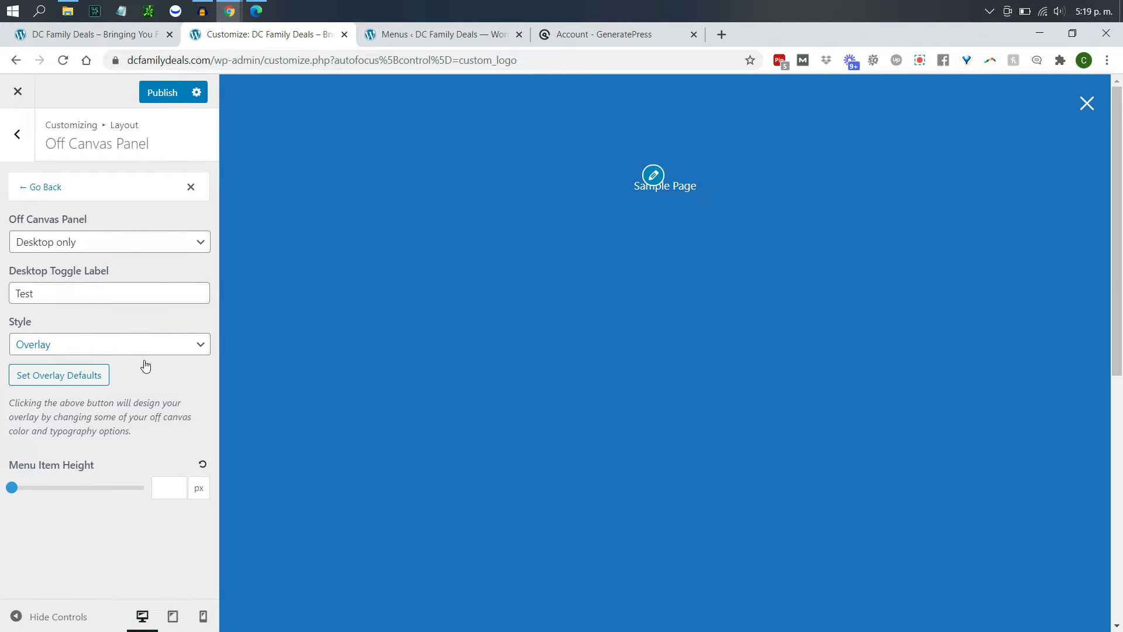
- Set the off canvas menu item height to 20 px and decline applying the overlay defaults
mouse_move(13, 492)
left_mouse_down()
mouse_move(140, 486)
mouse_move(8, 487)
left_mouse_up()
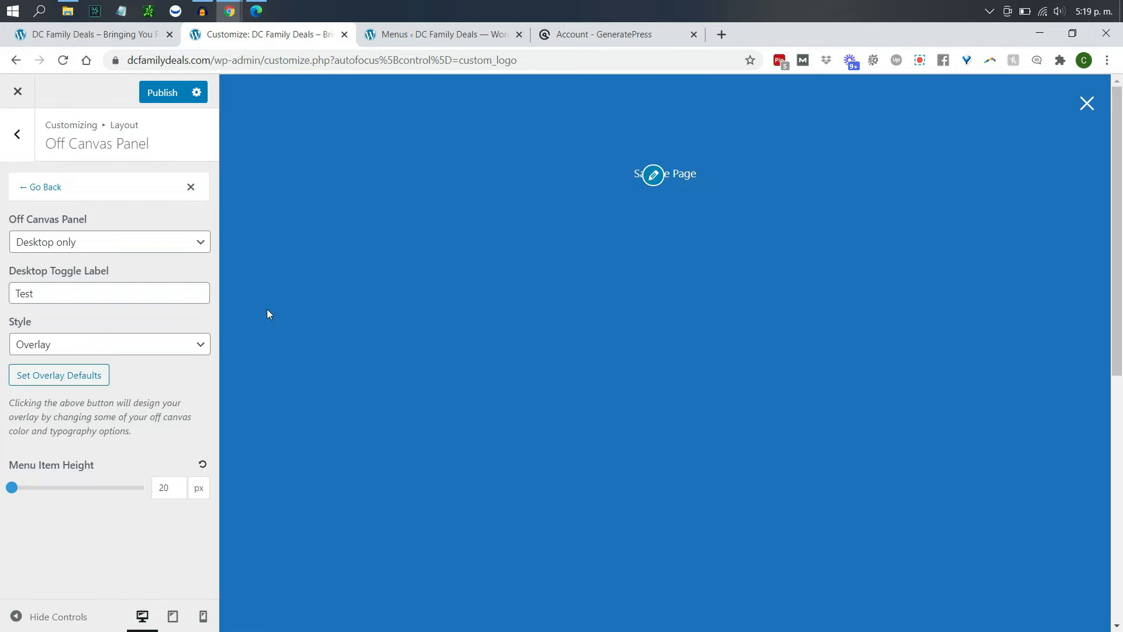
left_click(69, 374)
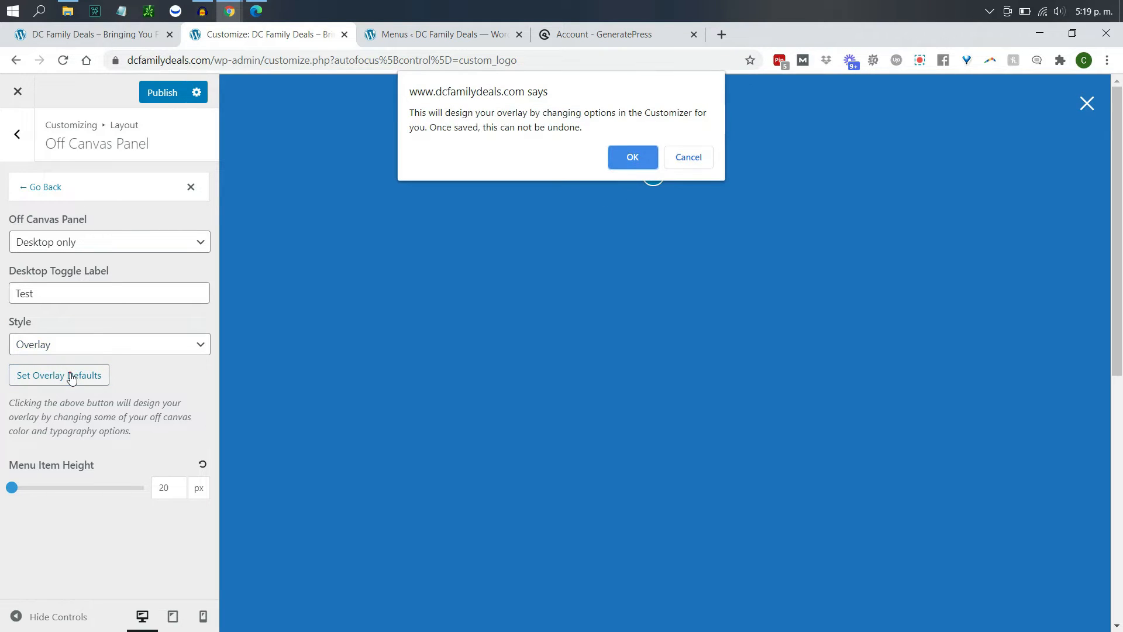
left_click(683, 167)
- Go back to the off canvas color settings, return to the panel's layout settings and turn the Off Canvas Panel Off
left_click(21, 187)
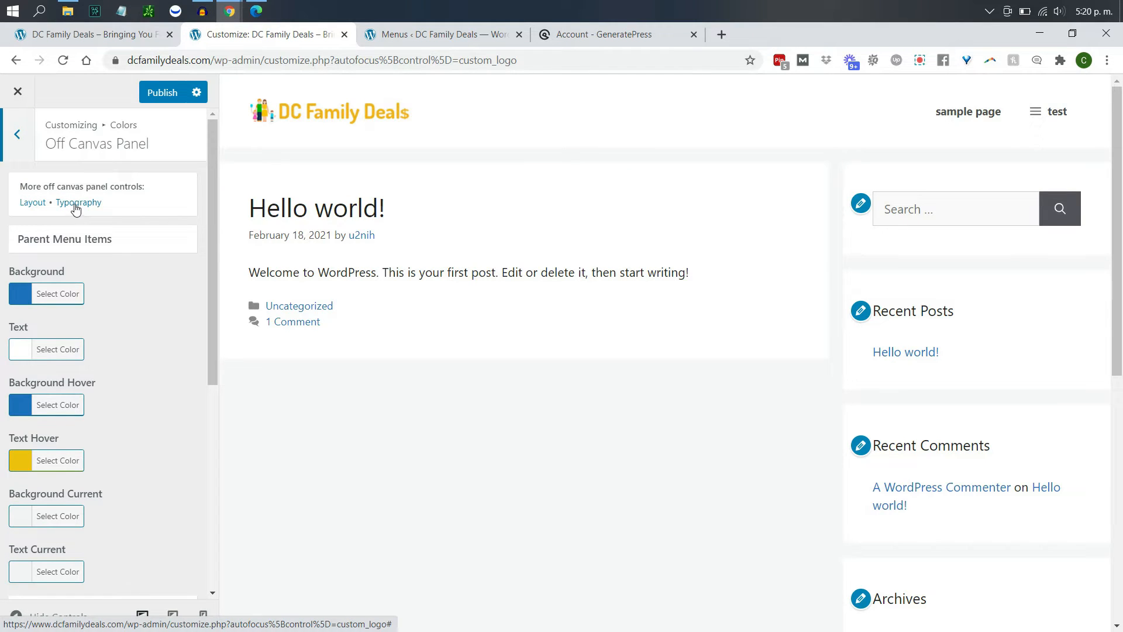
left_click(24, 142)
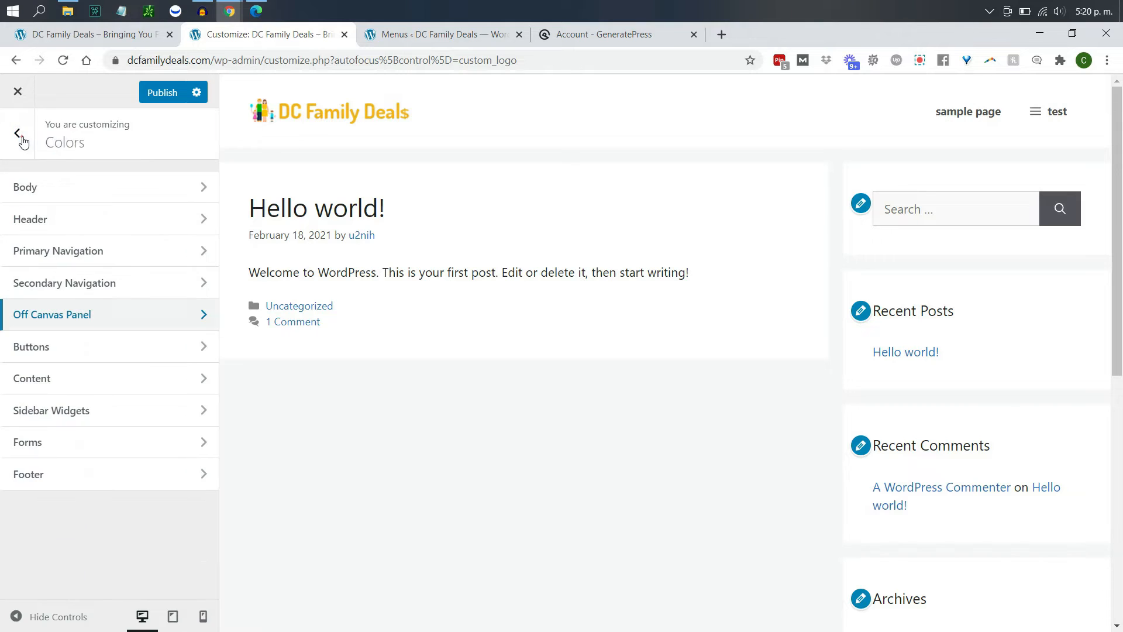
left_click(57, 321)
left_click(32, 202)
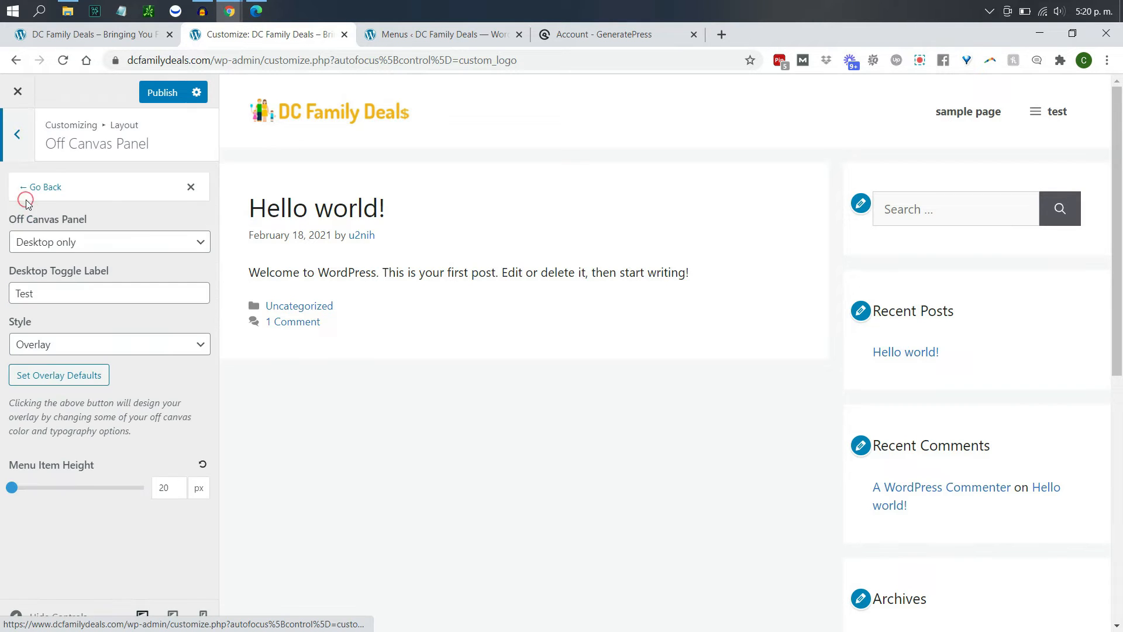
left_click(58, 250)
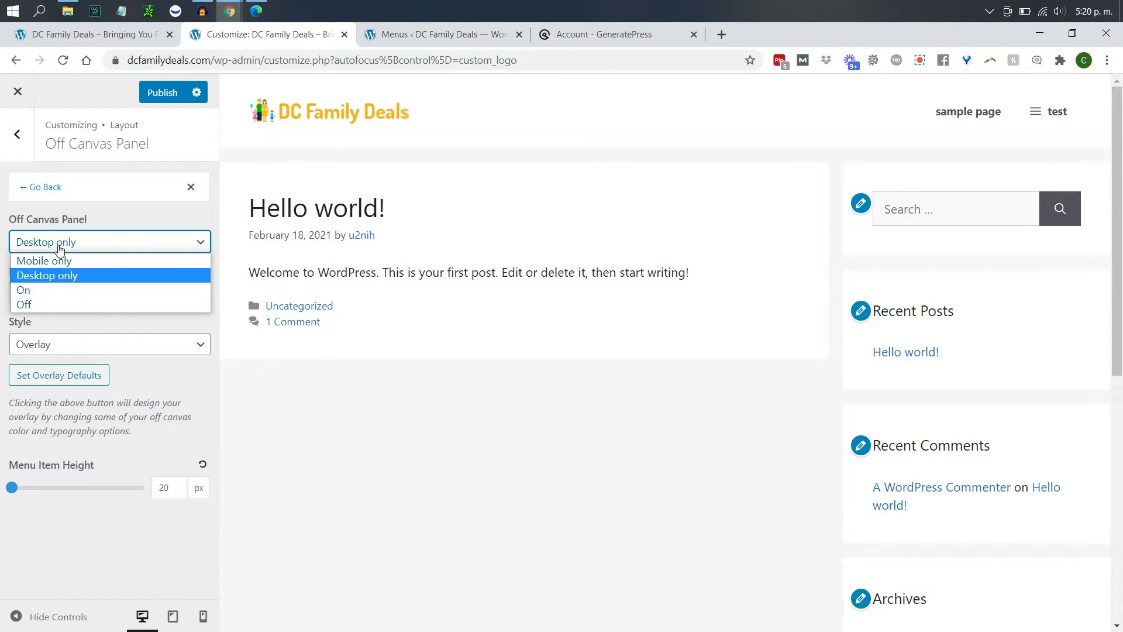
left_click(51, 303)
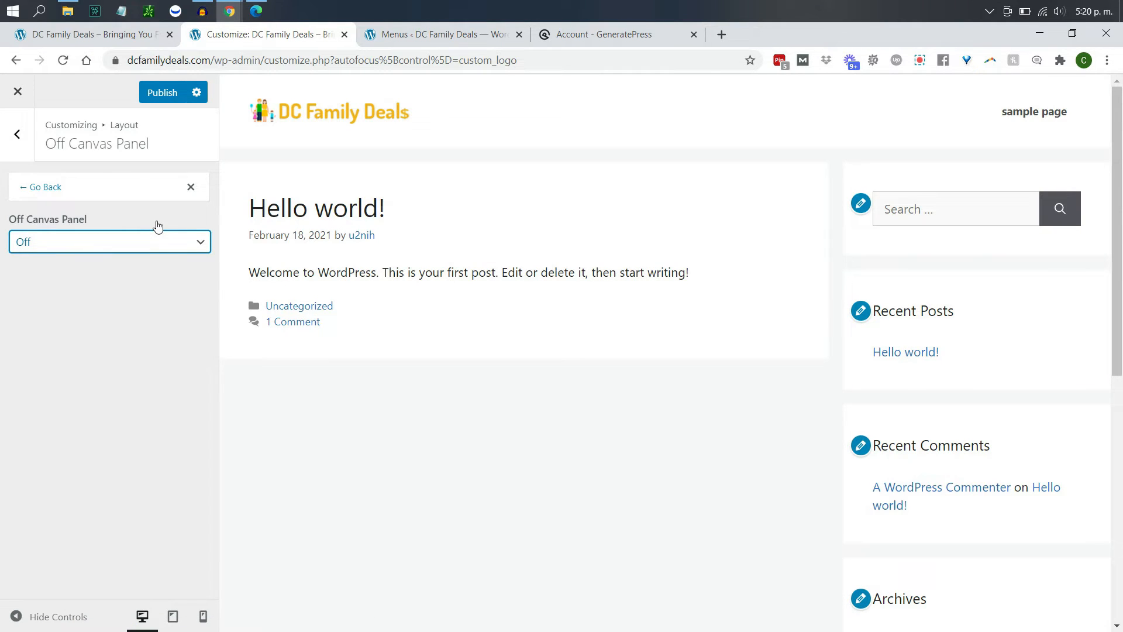
- In the Sidebars layout settings, try the blog layouts Sidebar / Content, Sidebar / Content / Sidebar and Content / Sidebar / Sidebar
left_click(24, 143)
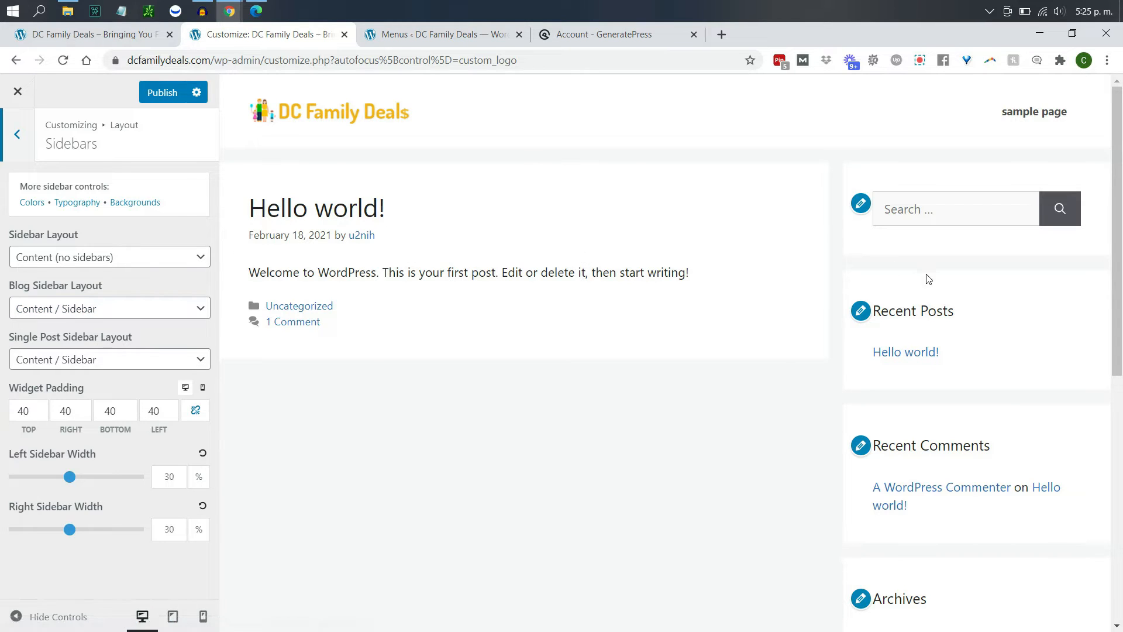
left_click(181, 310)
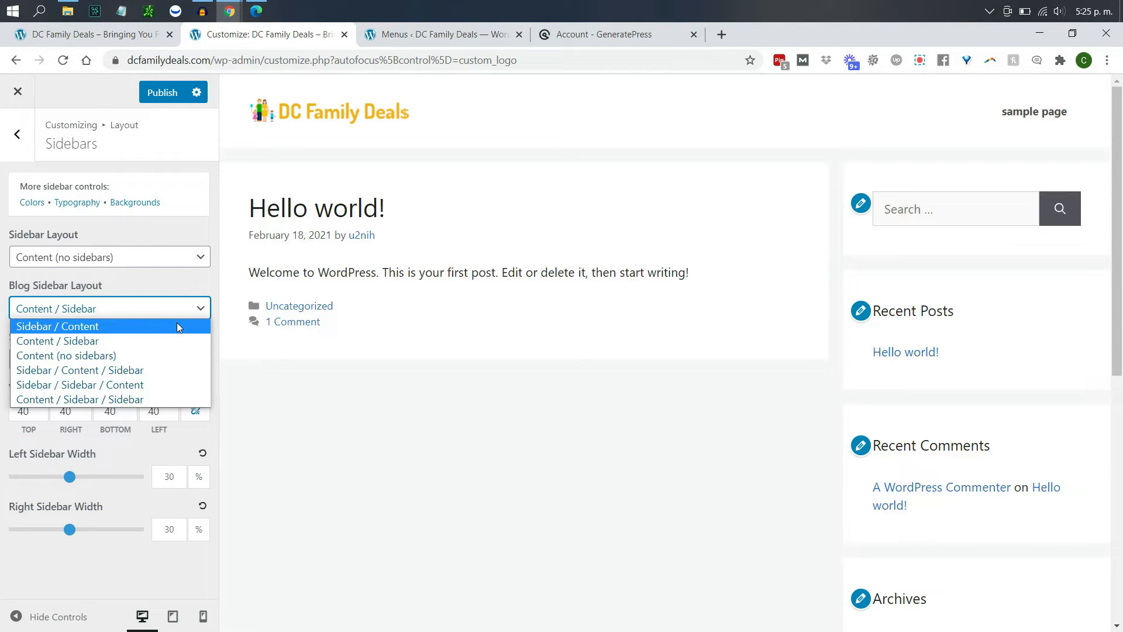
left_click(177, 326)
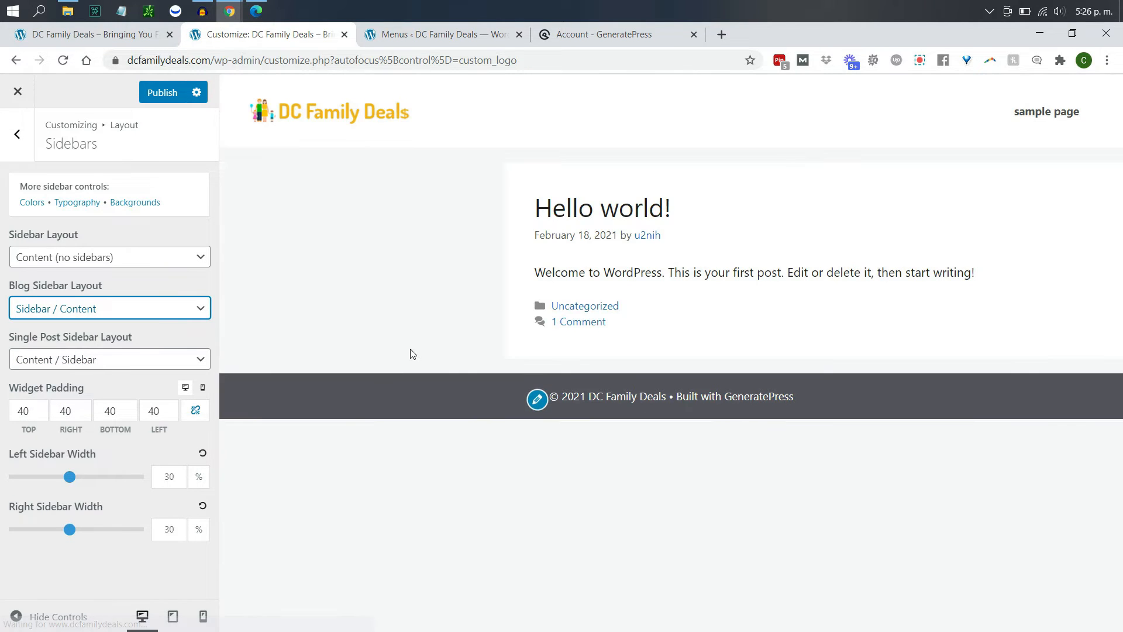
left_click(91, 309)
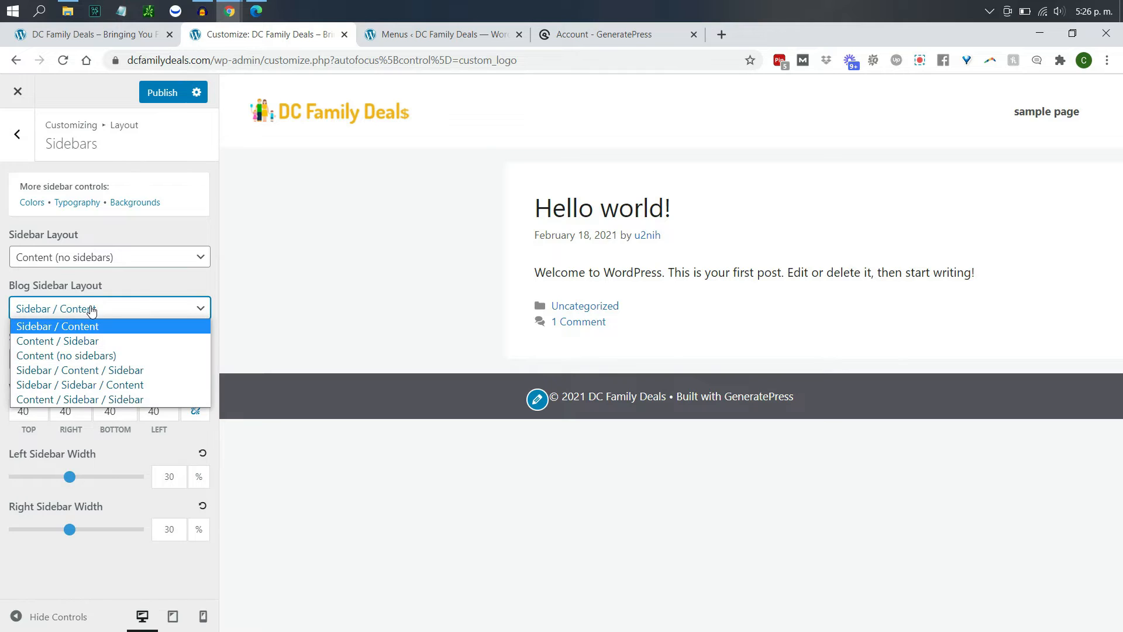
left_click(89, 372)
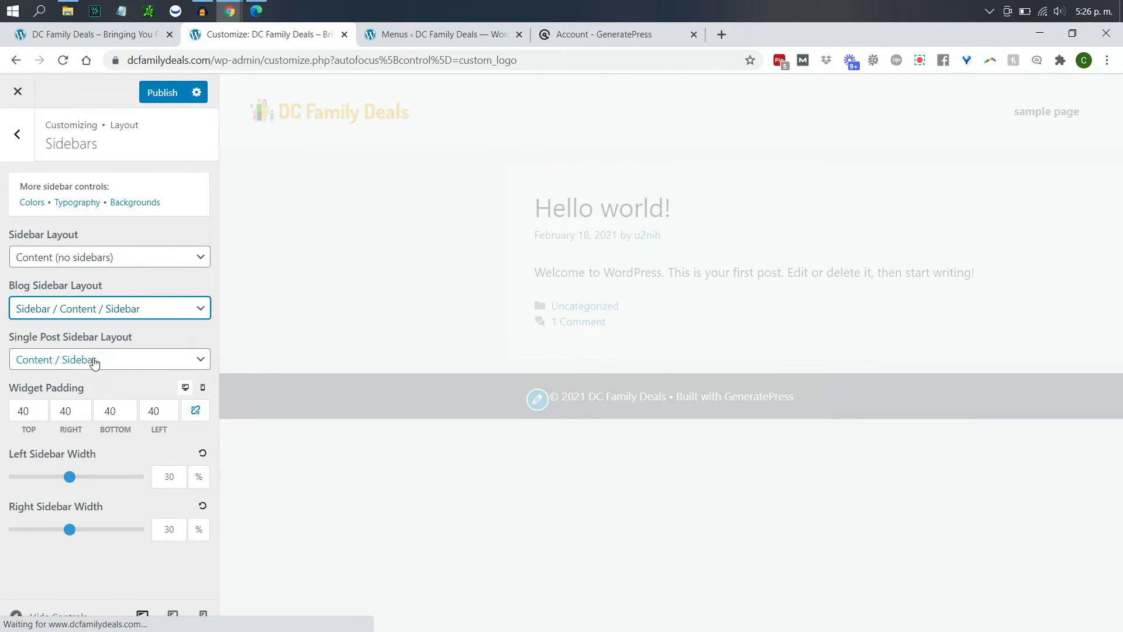
left_click(148, 311)
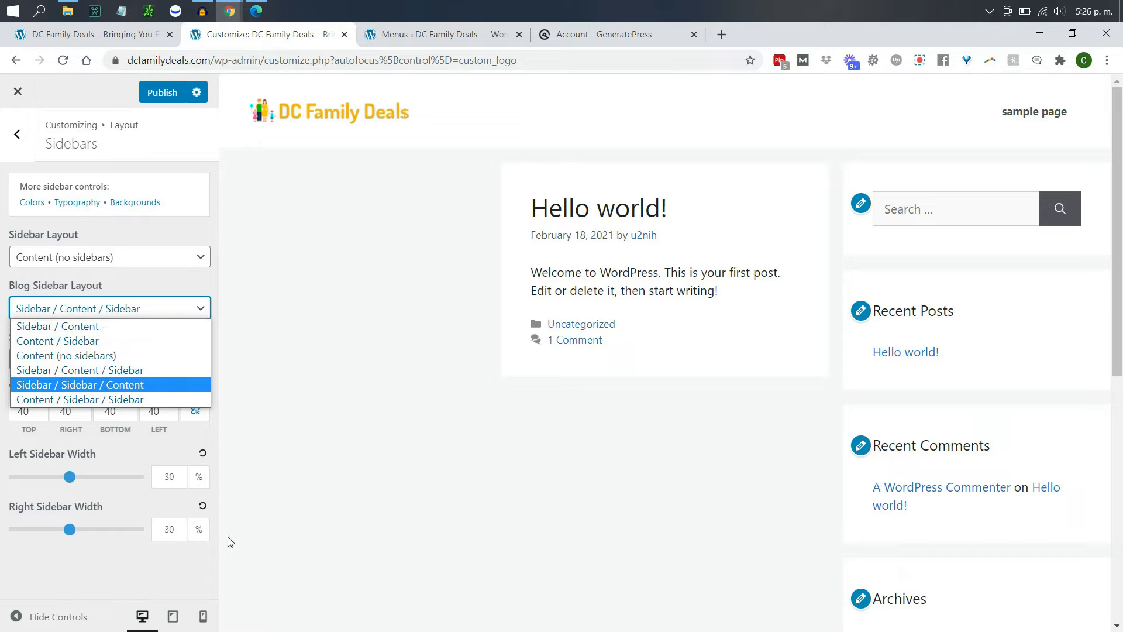
left_click(85, 400)
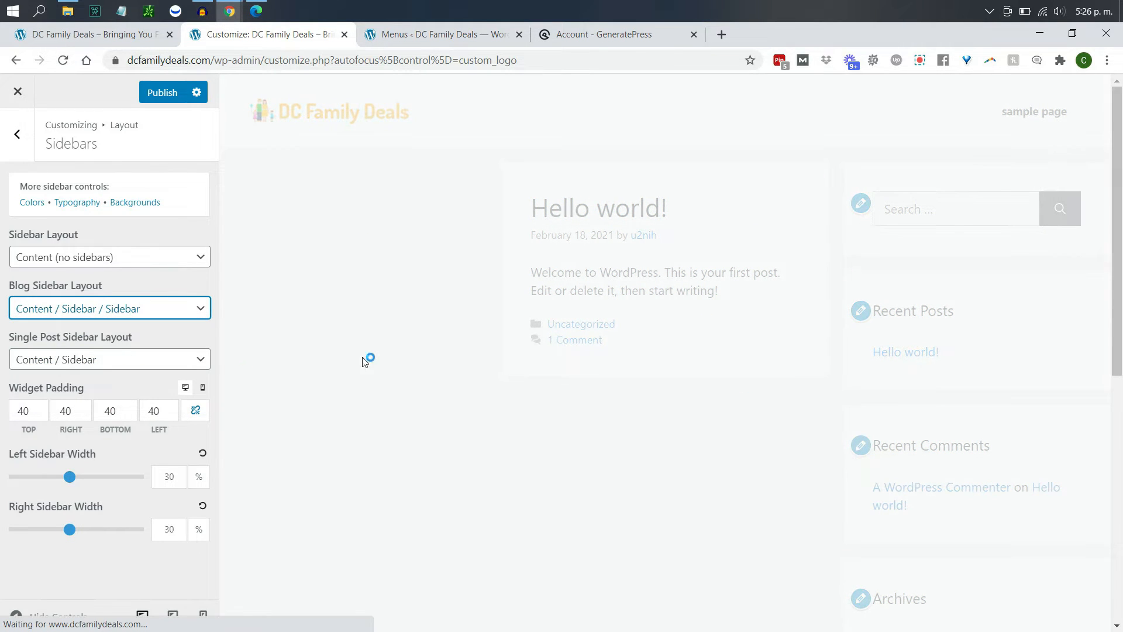
- Try the blog sidebar layout Content (no sidebars), and set the blog sidebar layout to Content / Sidebar
left_click(118, 319)
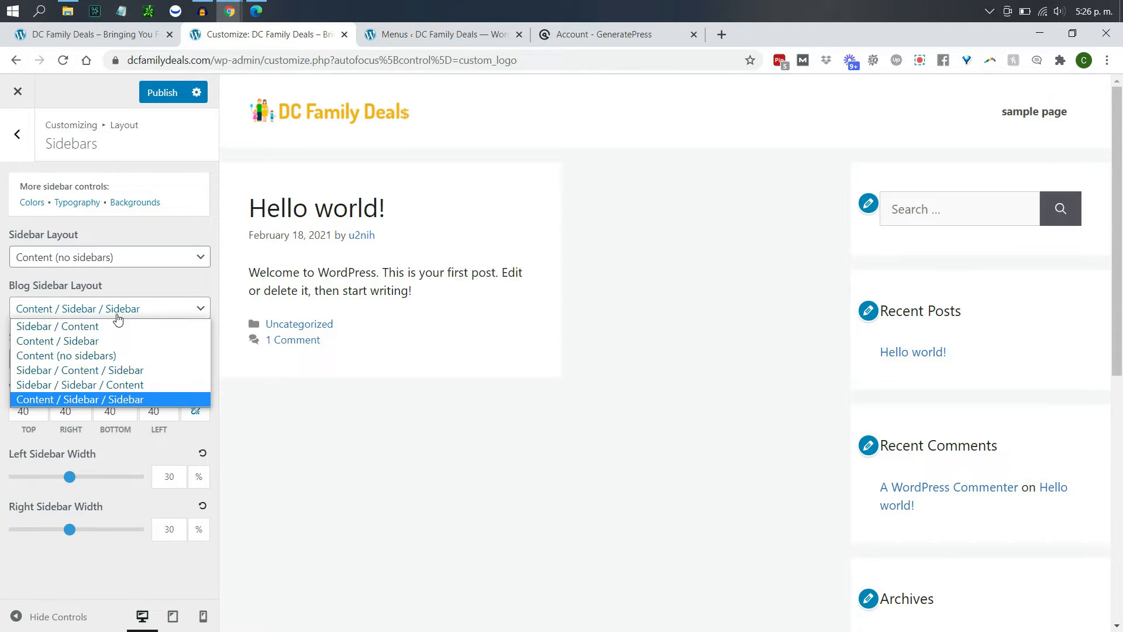
left_click(103, 357)
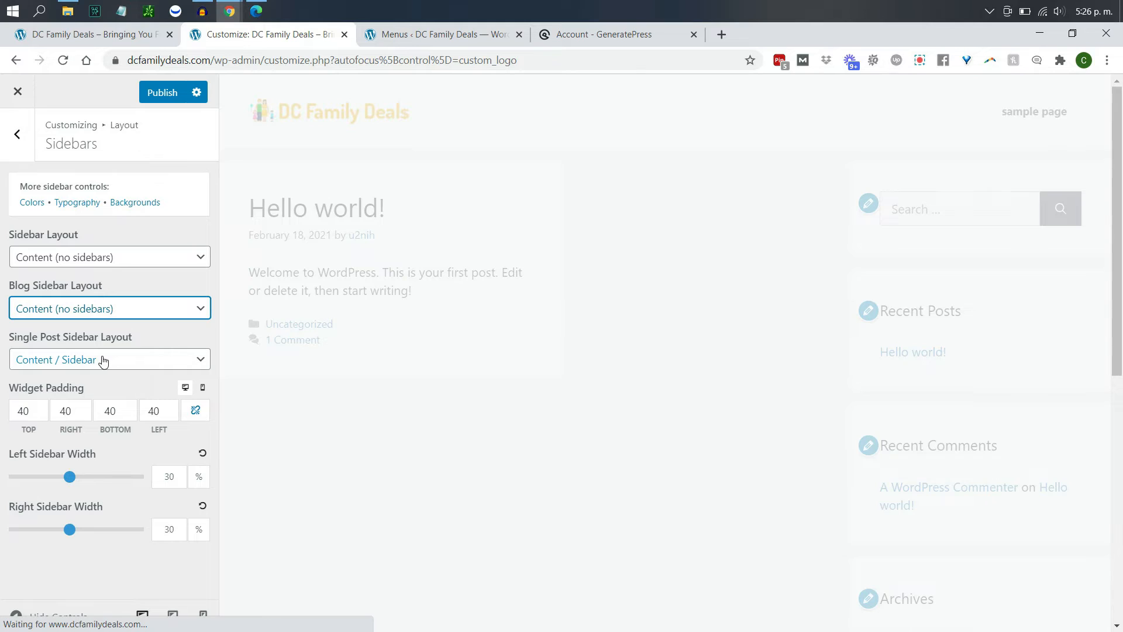
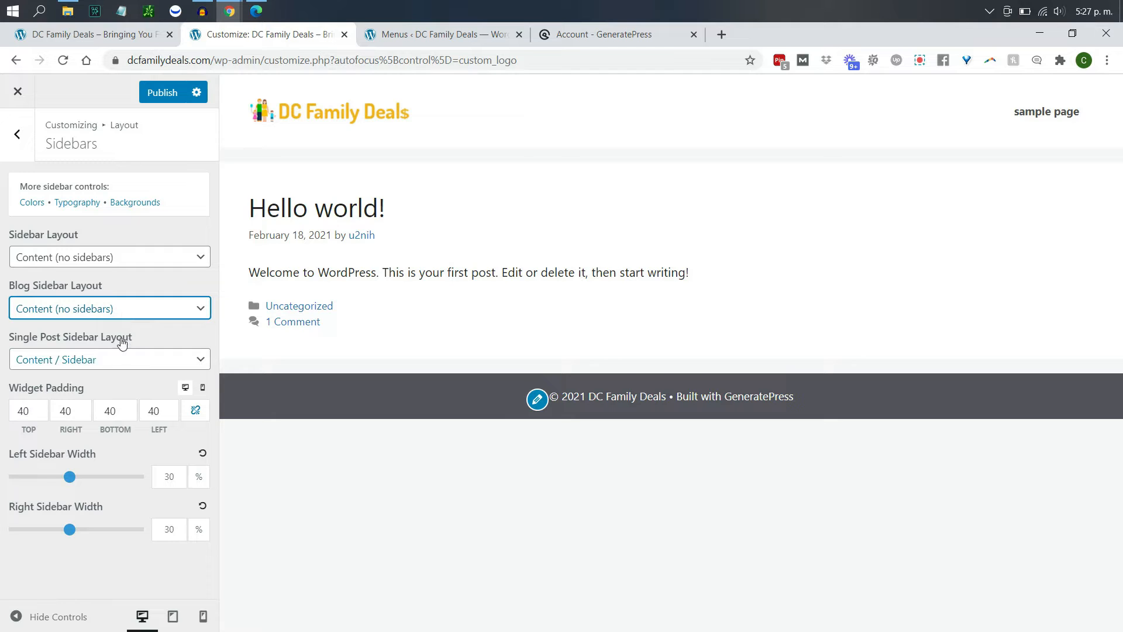
left_click(76, 310)
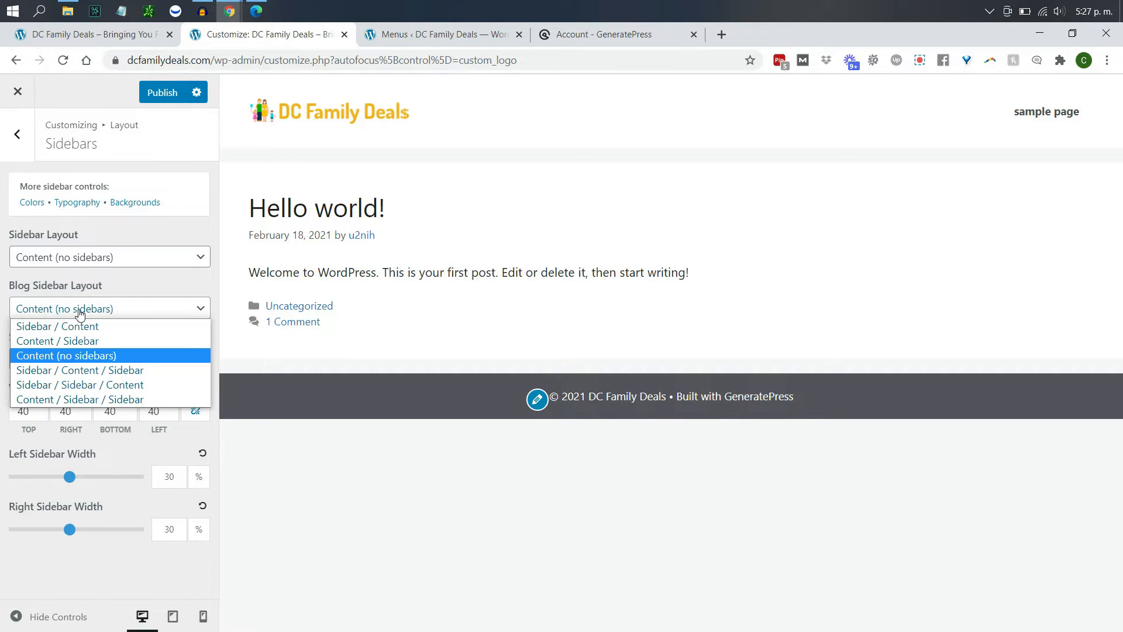
left_click(85, 342)
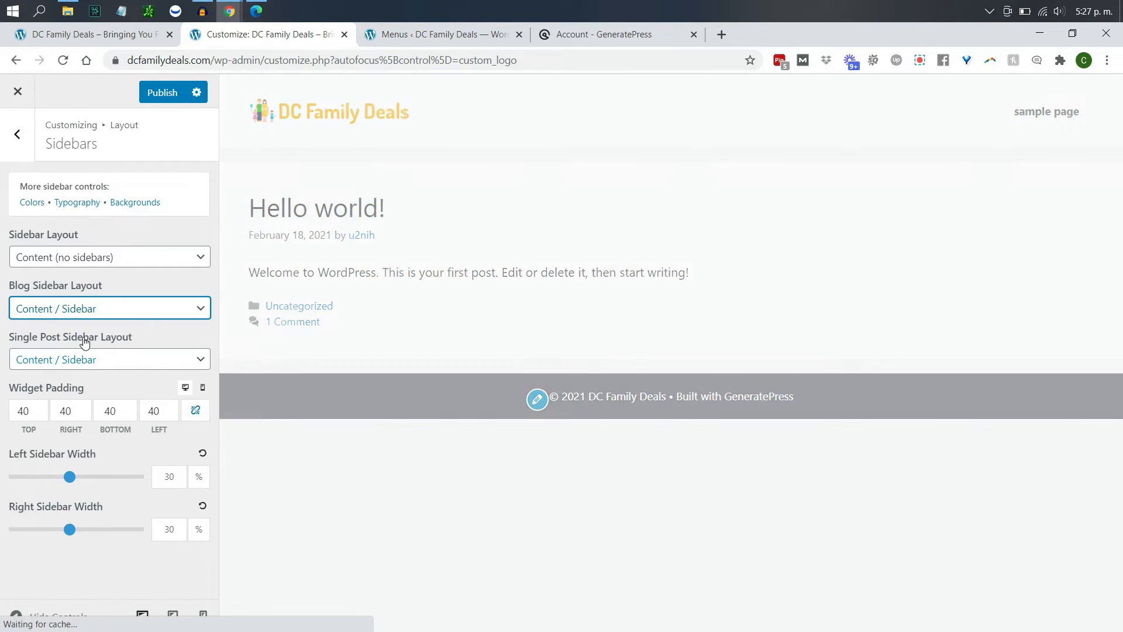
- Try a left widget padding of 0, restore it to 40, and test the right sidebar width slider
double_click(66, 411)
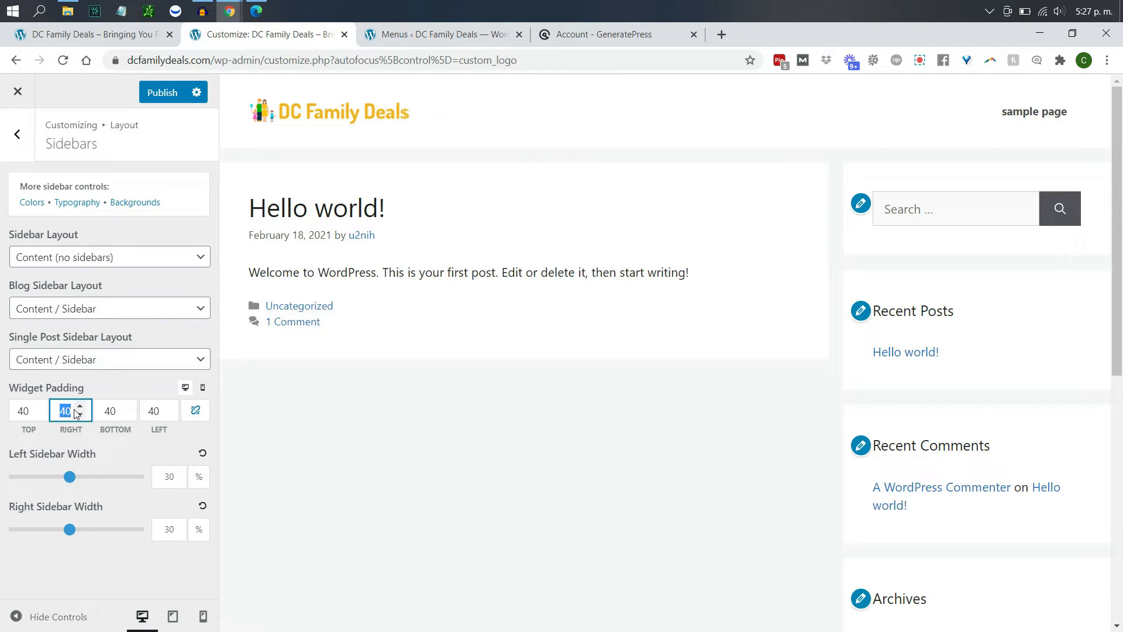
double_click(110, 410)
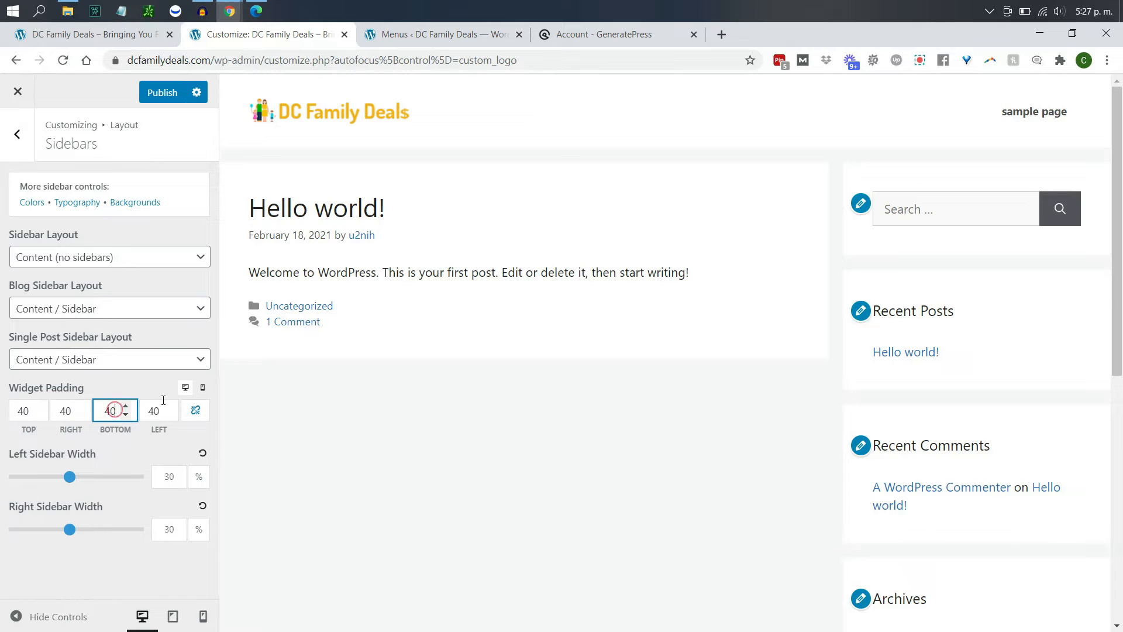
left_click(154, 412)
left_click_drag(153, 412, 141, 413)
type("40")
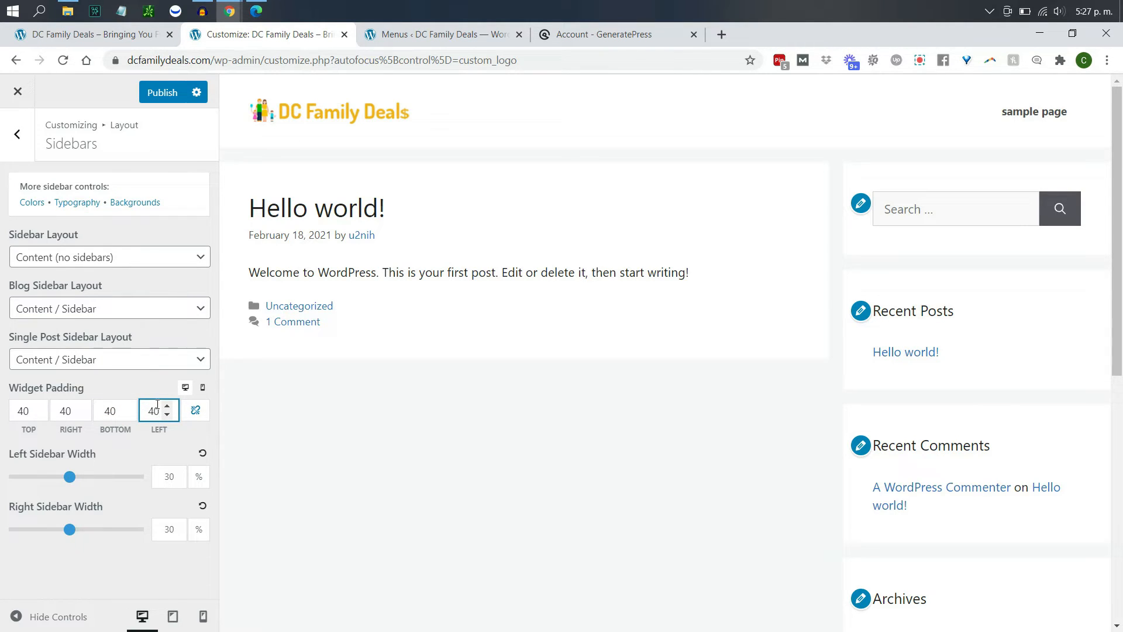
double_click(157, 406)
type("0")
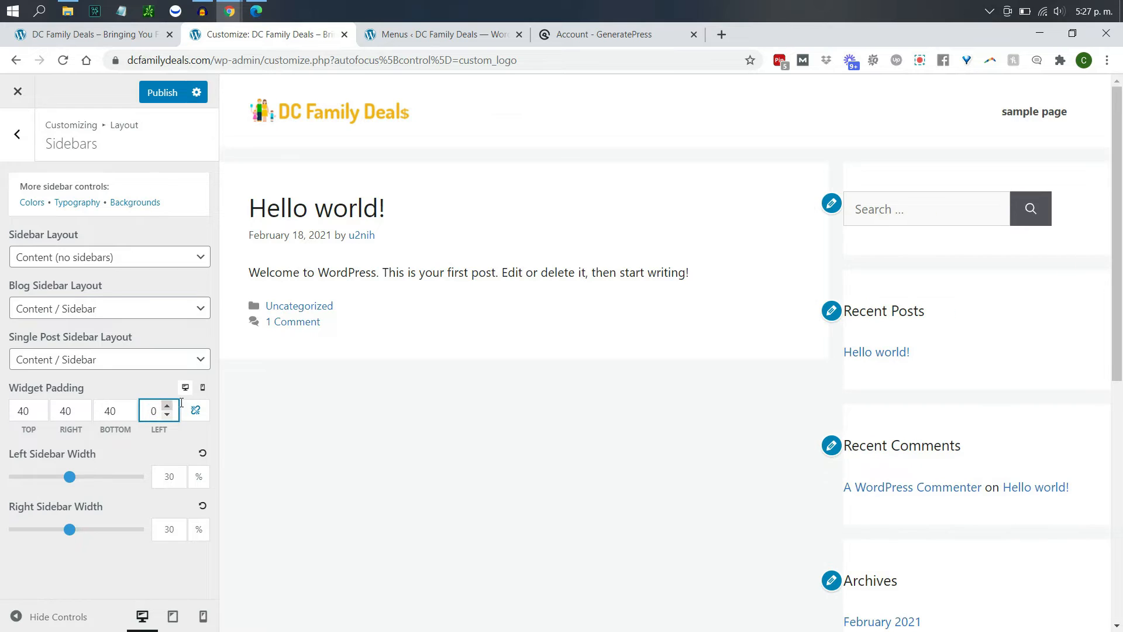
left_click_drag(156, 411, 135, 412)
type("40")
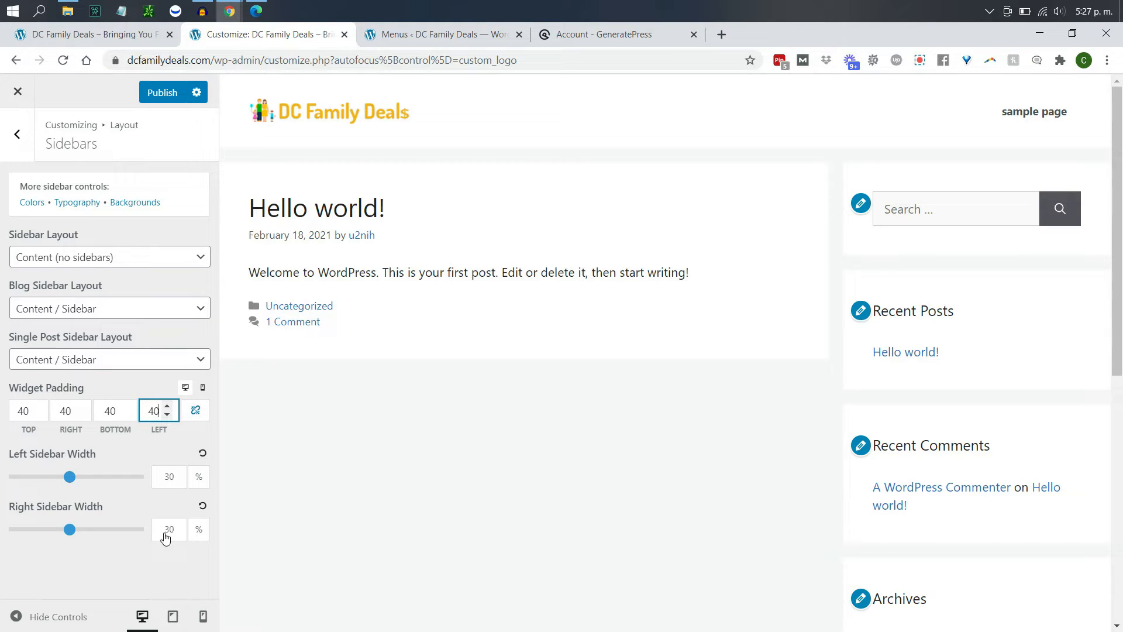
left_click(64, 533)
mouse_move(62, 535)
left_mouse_down()
mouse_move(52, 535)
mouse_move(95, 530)
mouse_move(77, 533)
left_mouse_up()
- Open the Blog layout settings, look over the Single content options and return to the Archives options
left_click(25, 138)
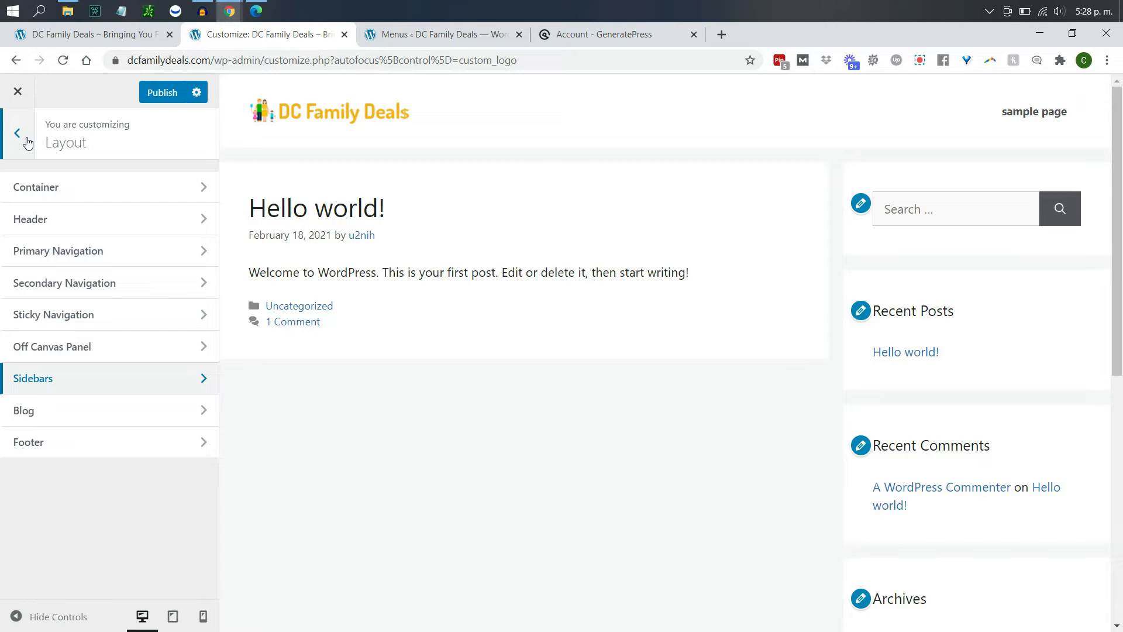
left_click(90, 410)
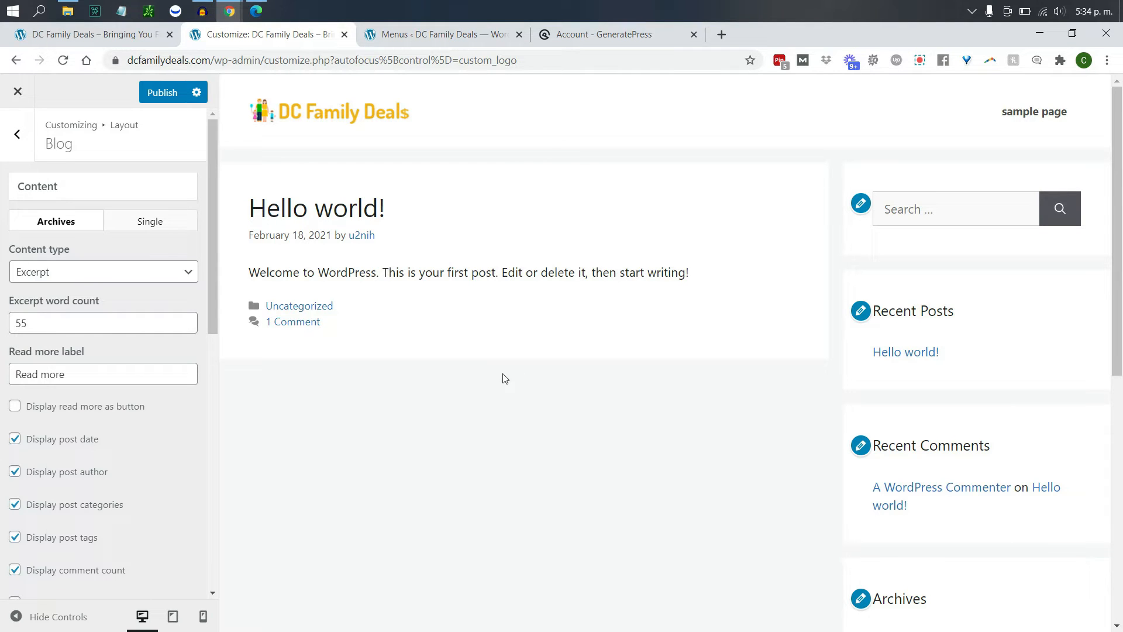
left_click(152, 225)
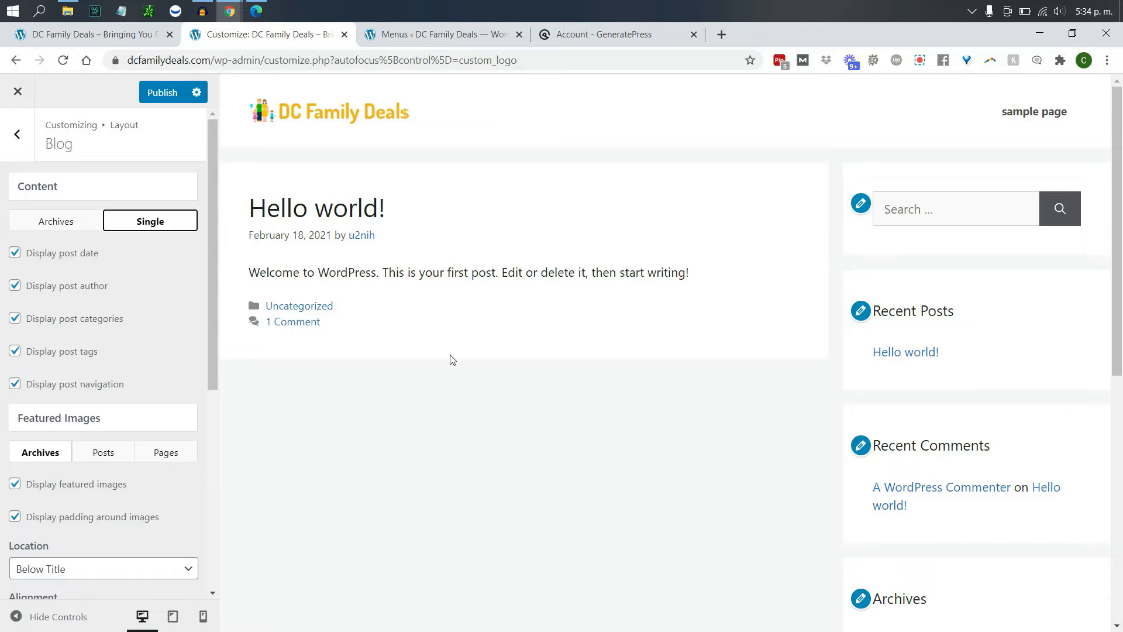
left_click(64, 227)
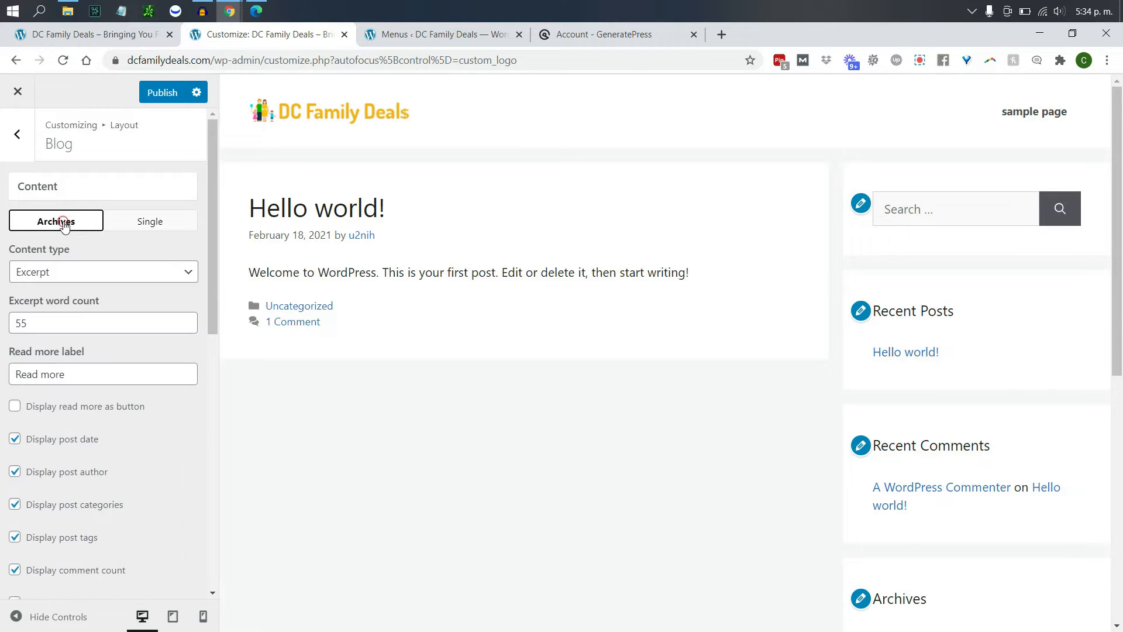
- Examine the archive content type choices, the post excerpt in the preview and the excerpt word count setting
left_click(152, 273)
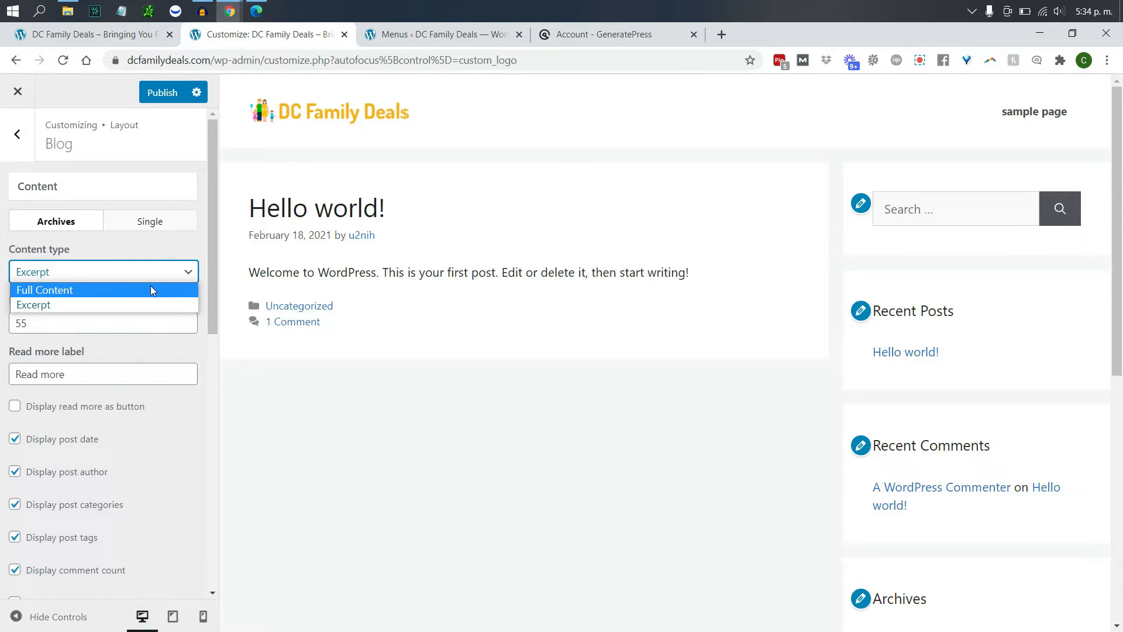
left_click(153, 247)
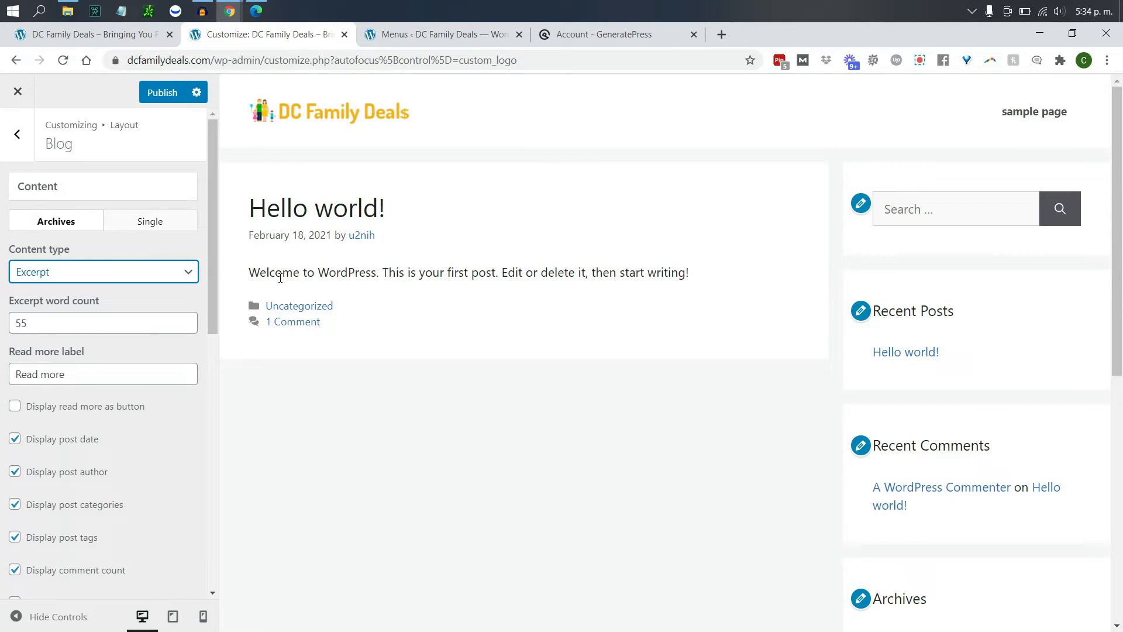
left_click_drag(250, 272, 705, 270)
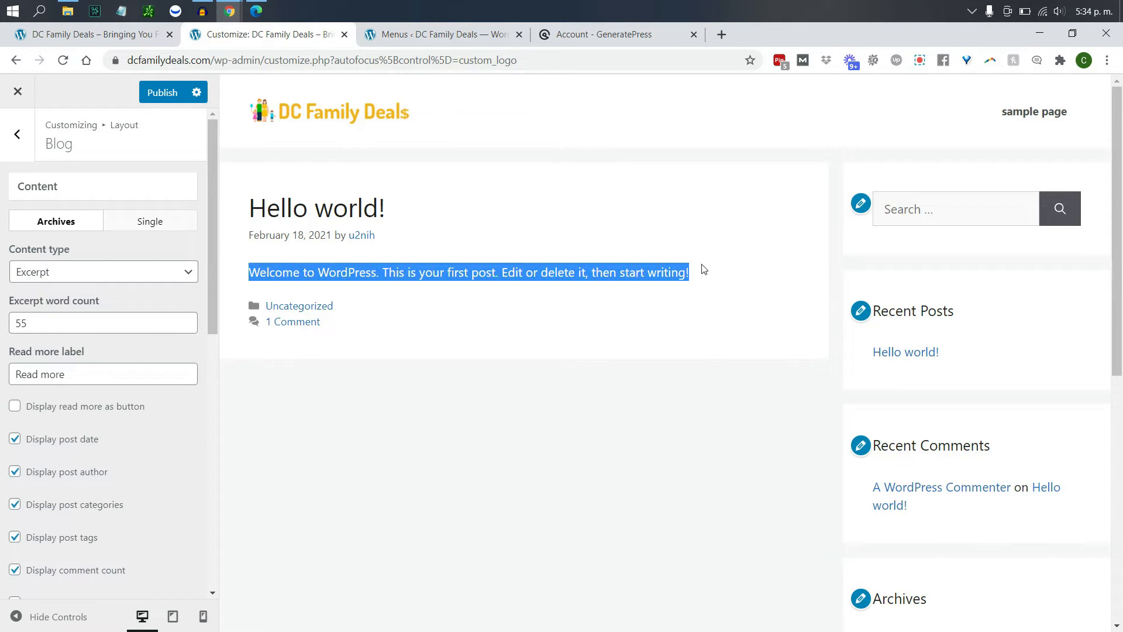
left_click(191, 299)
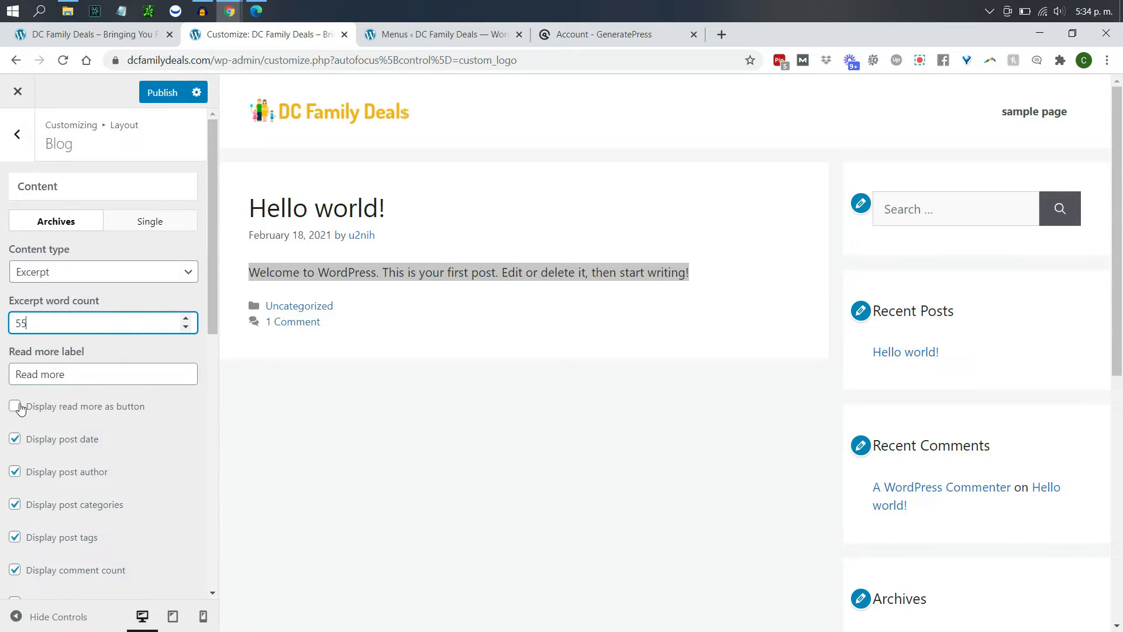
- Hide the post date in the blog archives, and try hiding the post author before displaying it again
left_click_drag(212, 263, 214, 358)
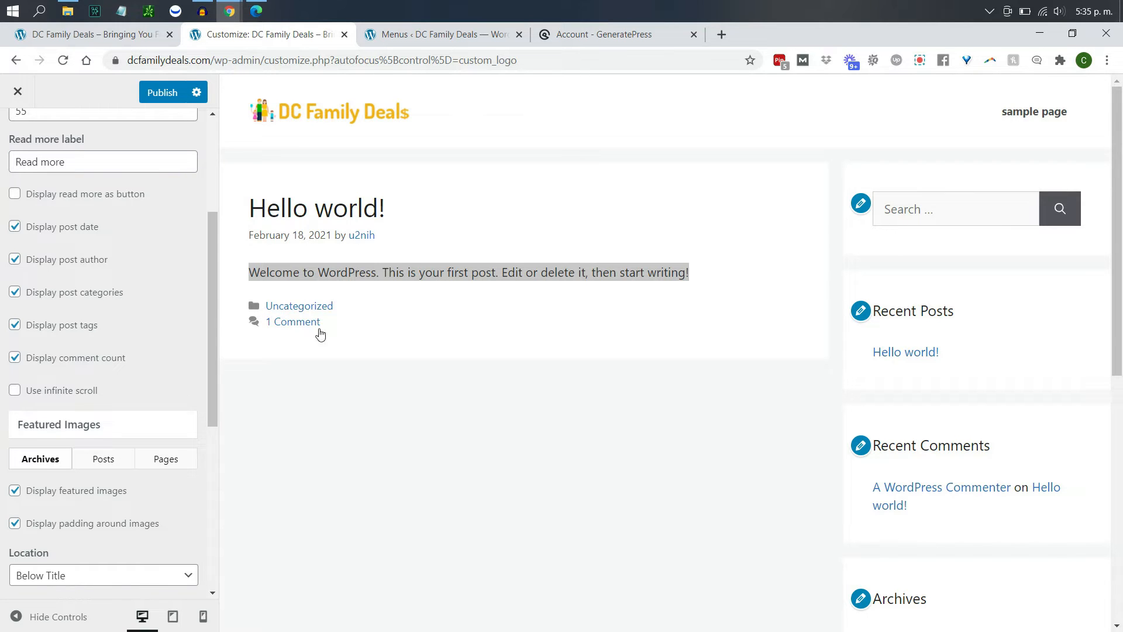
left_click(15, 227)
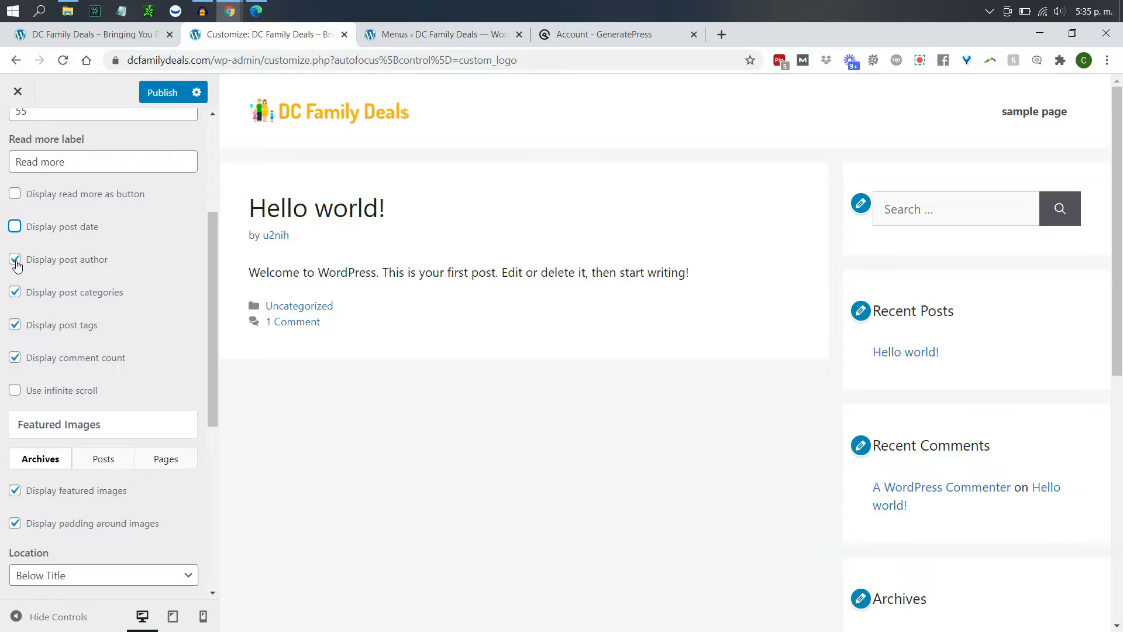
left_click(15, 261)
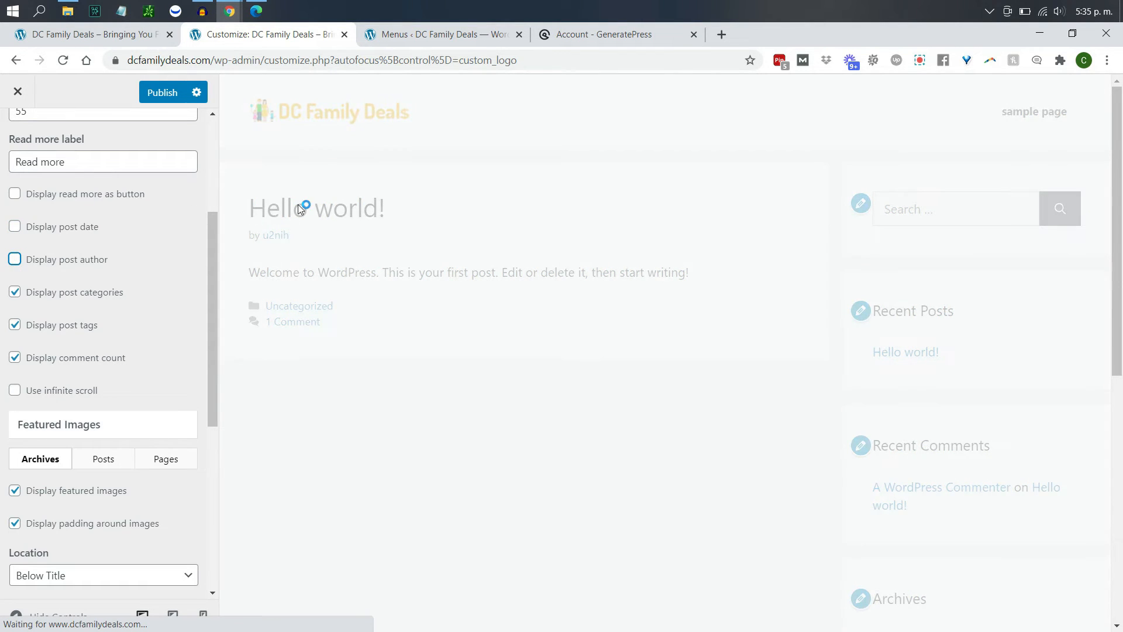
left_click(15, 260)
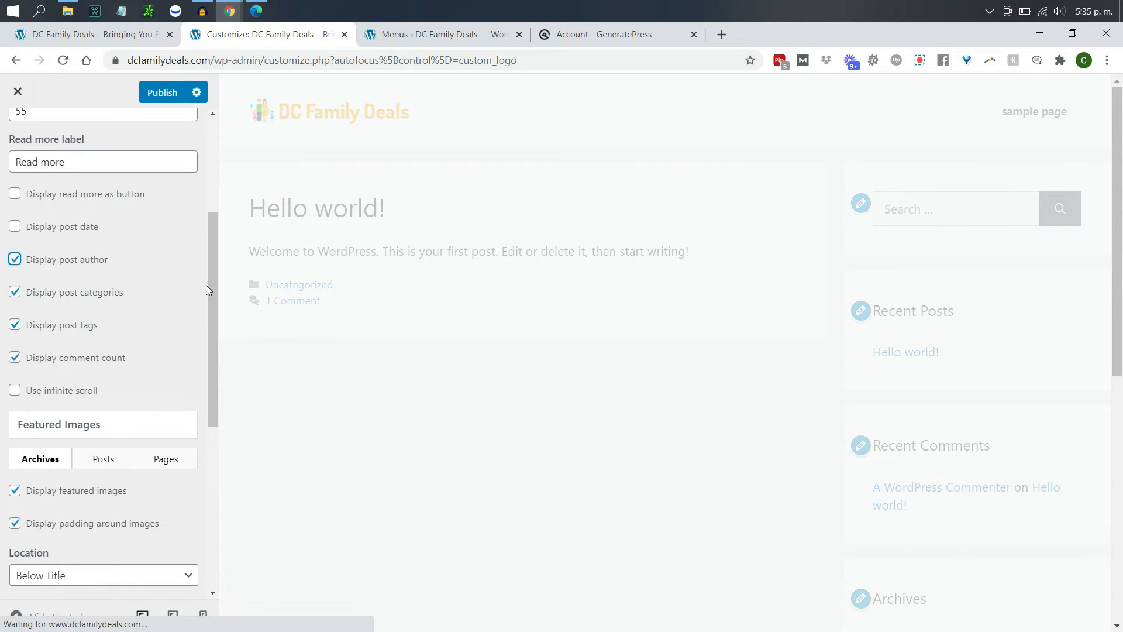
- Turn off featured images for pages and for posts, also turning off the padding around post images
left_click_drag(212, 283, 209, 383)
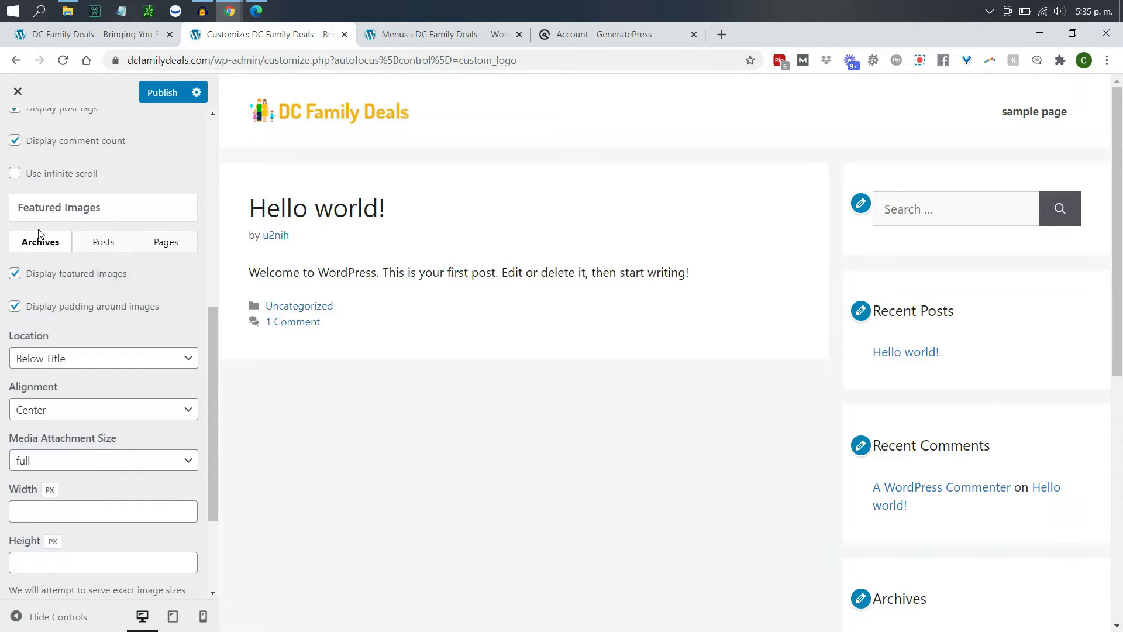
left_click(163, 242)
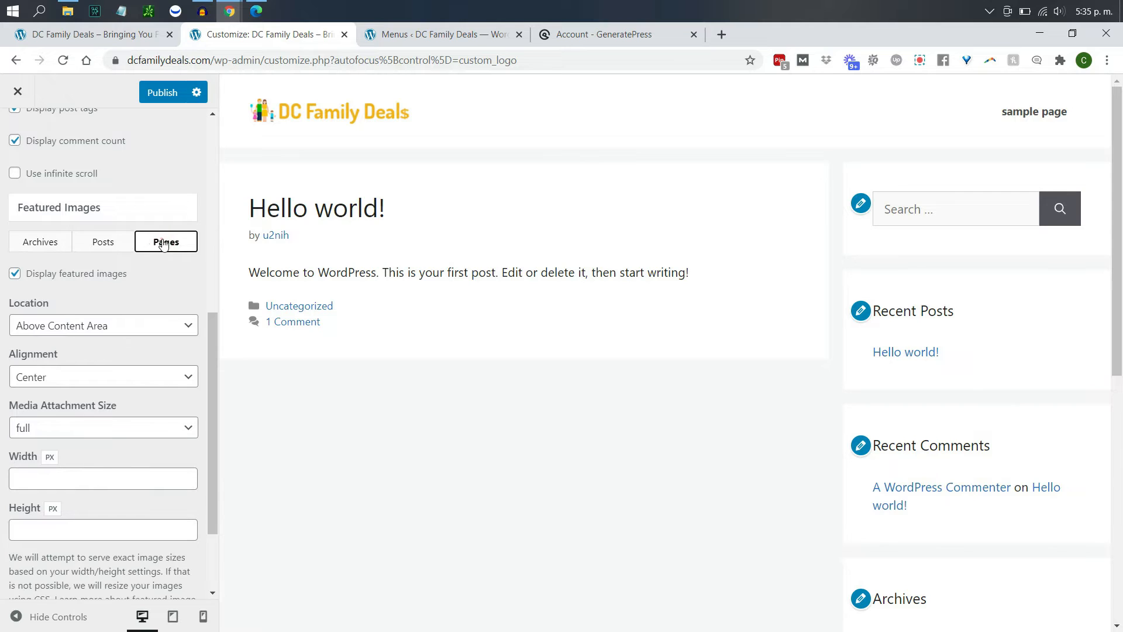
left_click(15, 273)
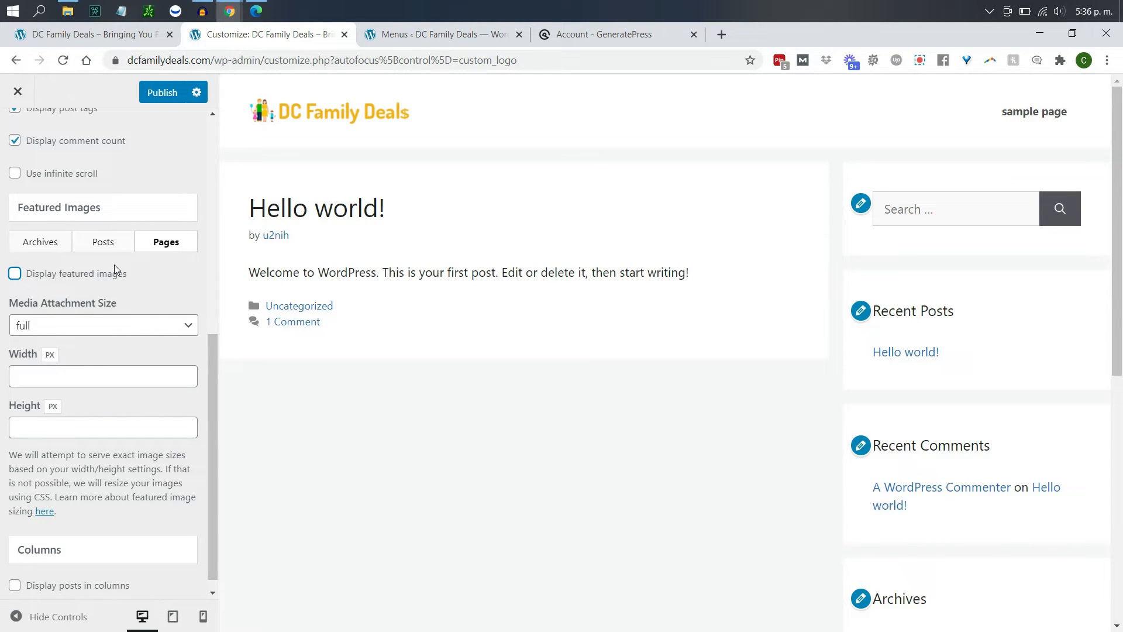
left_click(110, 248)
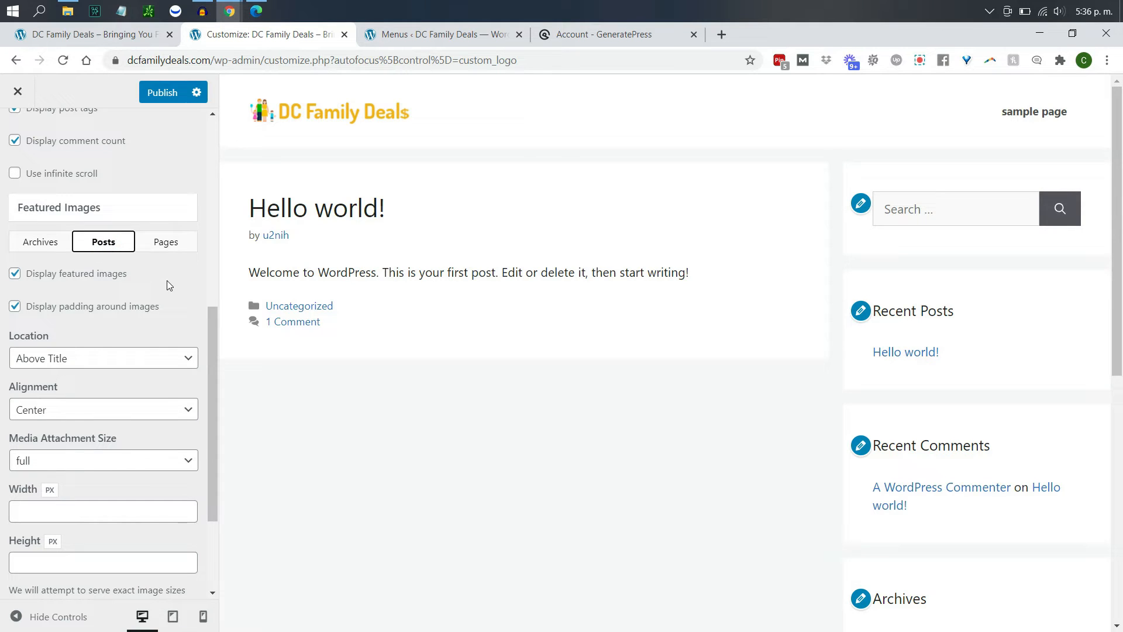
left_click(118, 282)
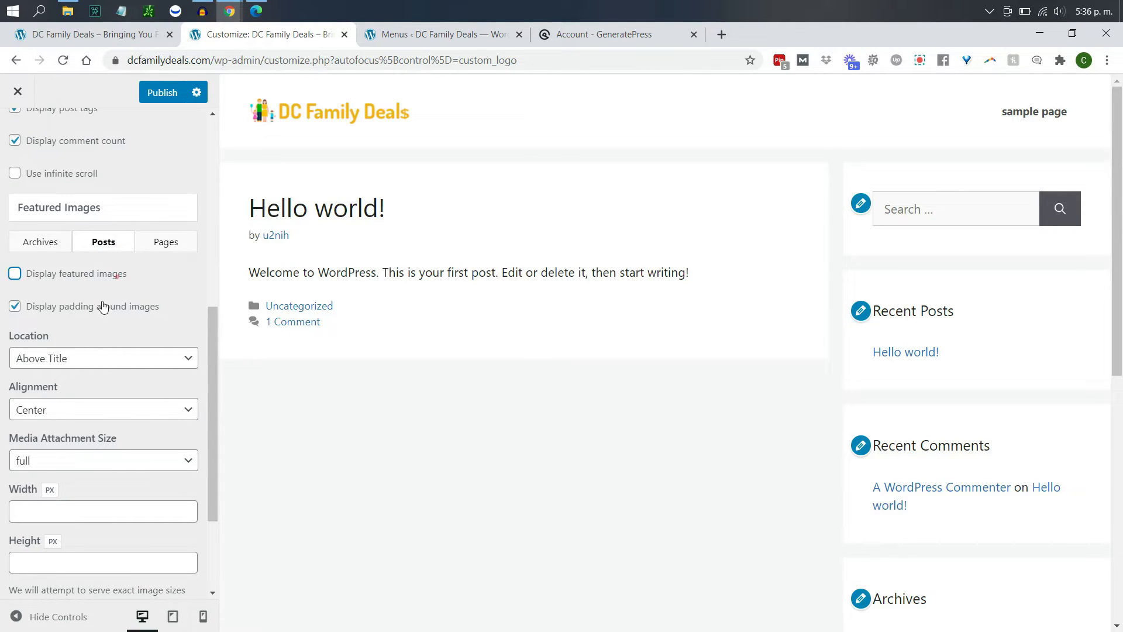
left_click(44, 305)
- Examine the location, alignment and media attachment size choices for archive featured images without changing them
left_click(40, 247)
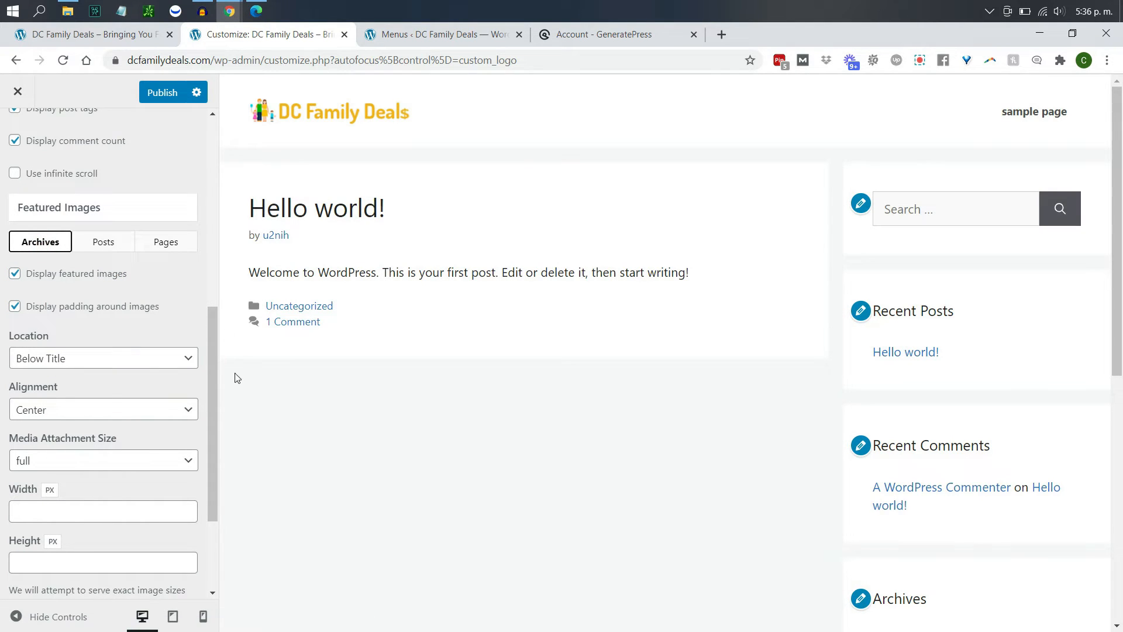
left_click_drag(214, 322, 212, 353)
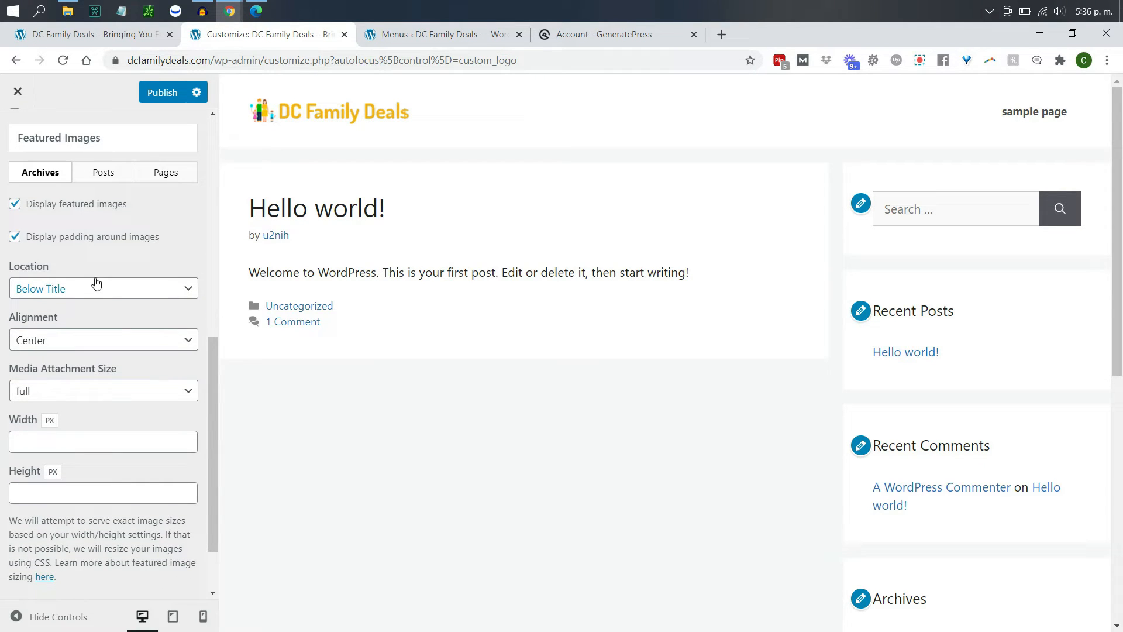
left_click(71, 288)
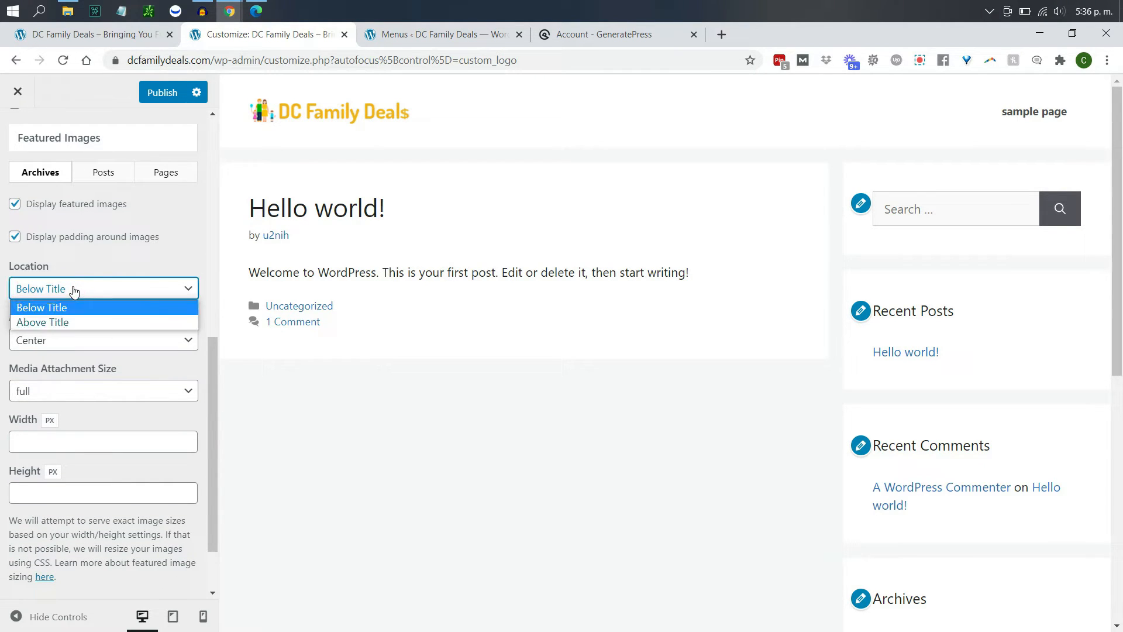
left_click(104, 261)
left_click(76, 350)
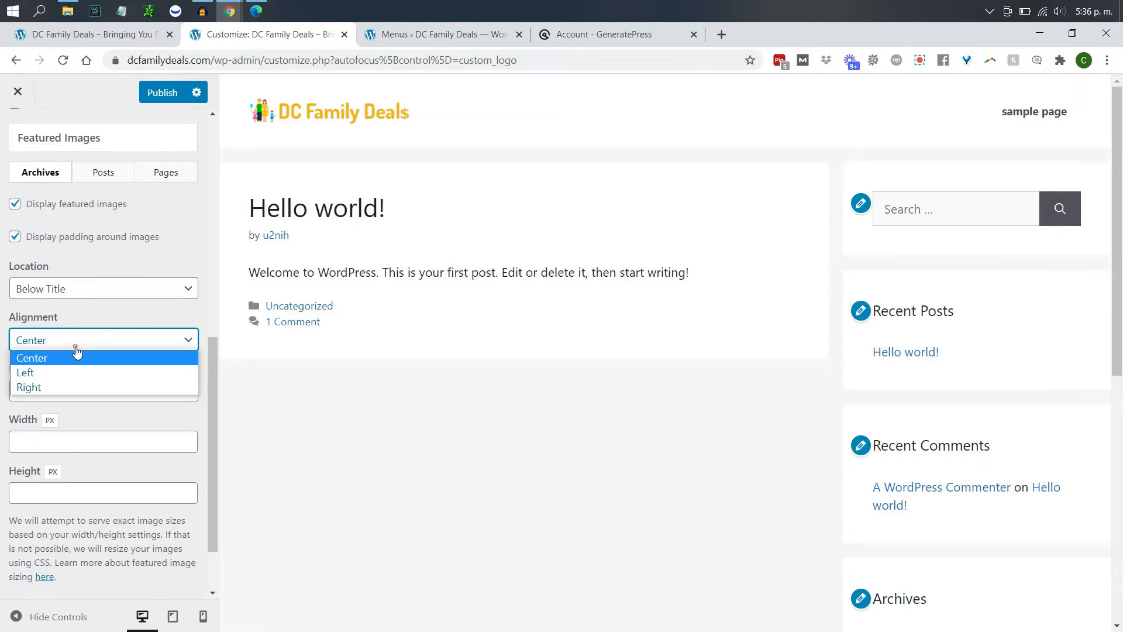
left_click(137, 310)
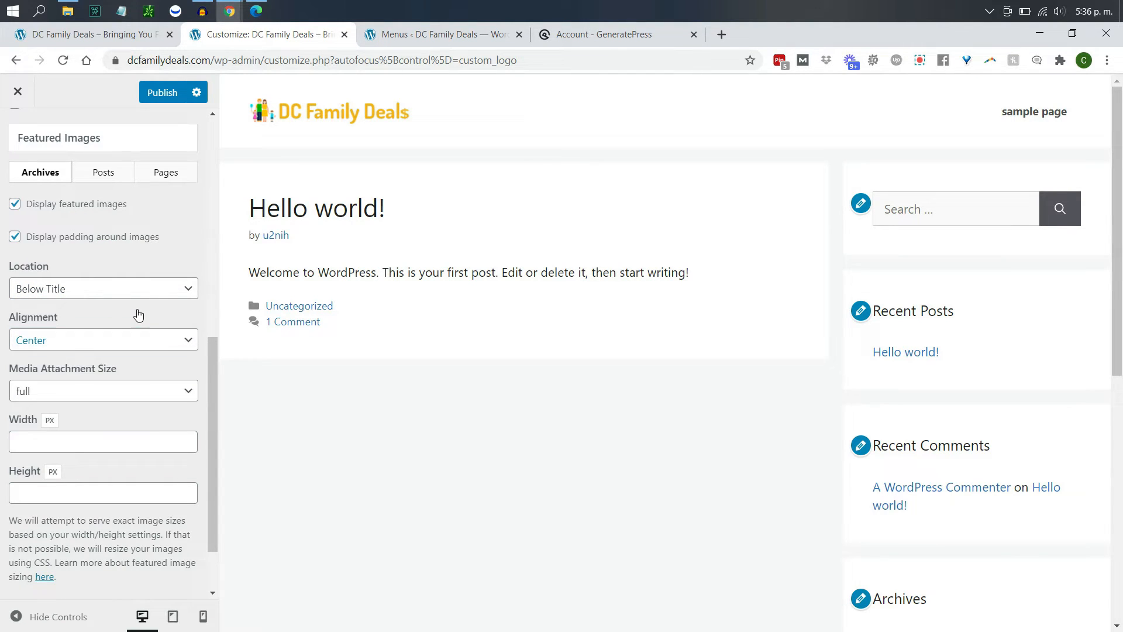
left_click(133, 390)
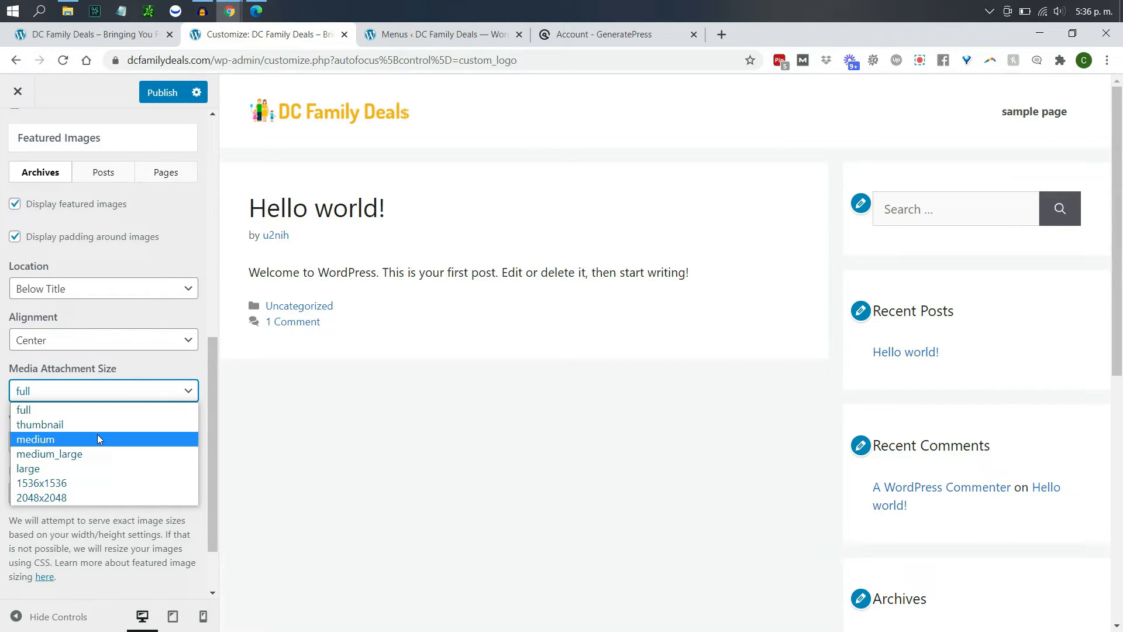
left_click(134, 371)
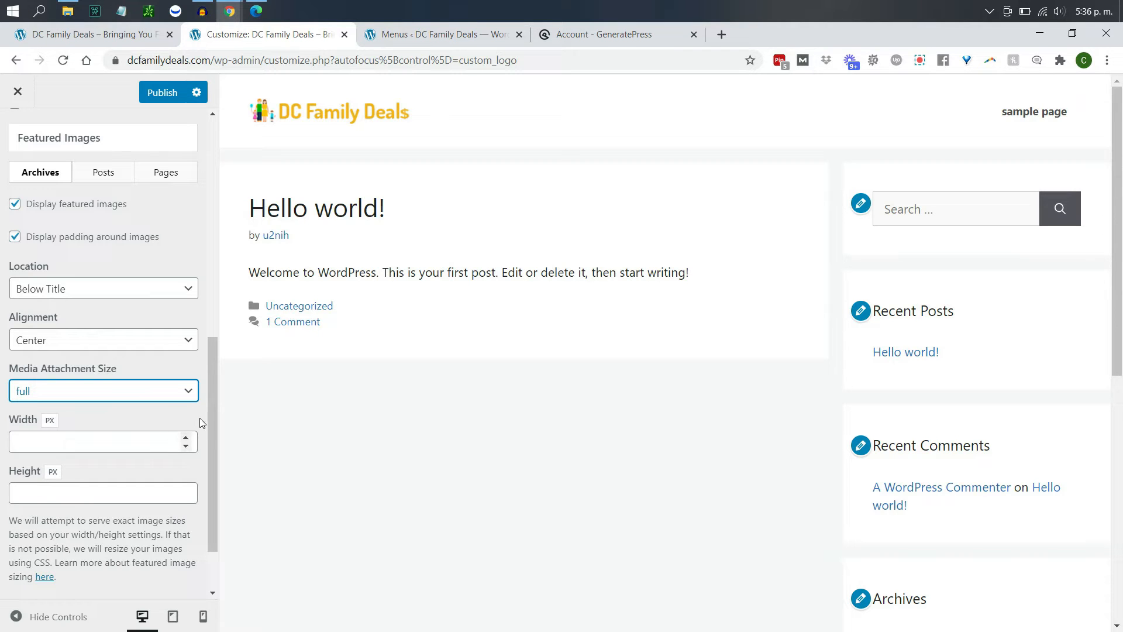
- Open the Hello world! post in the preview and turn off the post date in the Single content options
left_click_drag(216, 403, 211, 319)
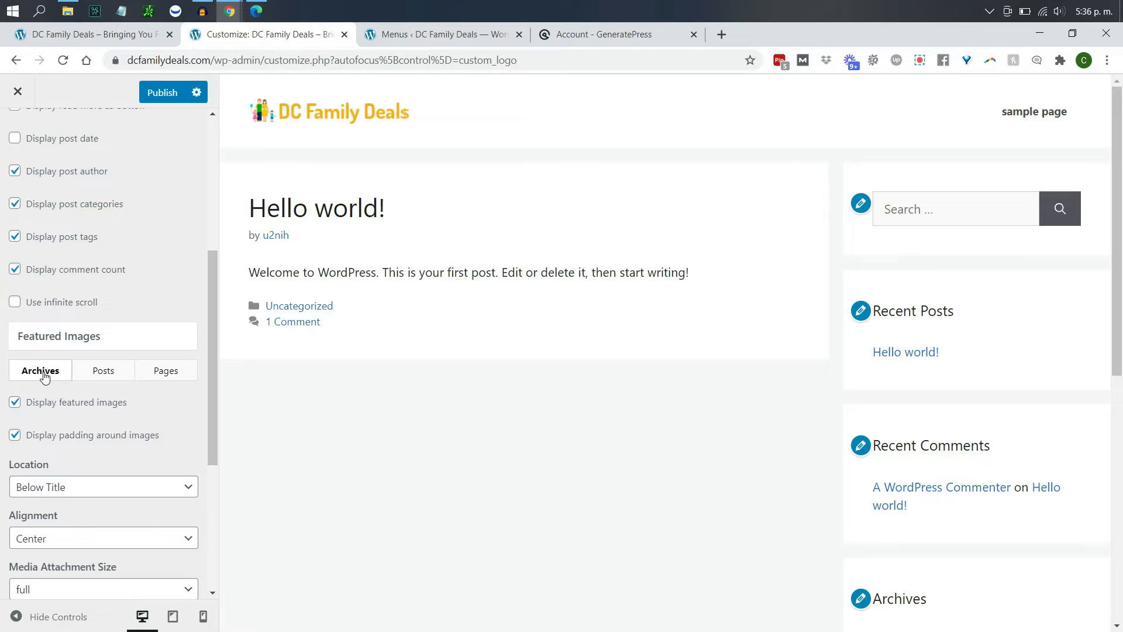
left_click_drag(210, 352, 202, 220)
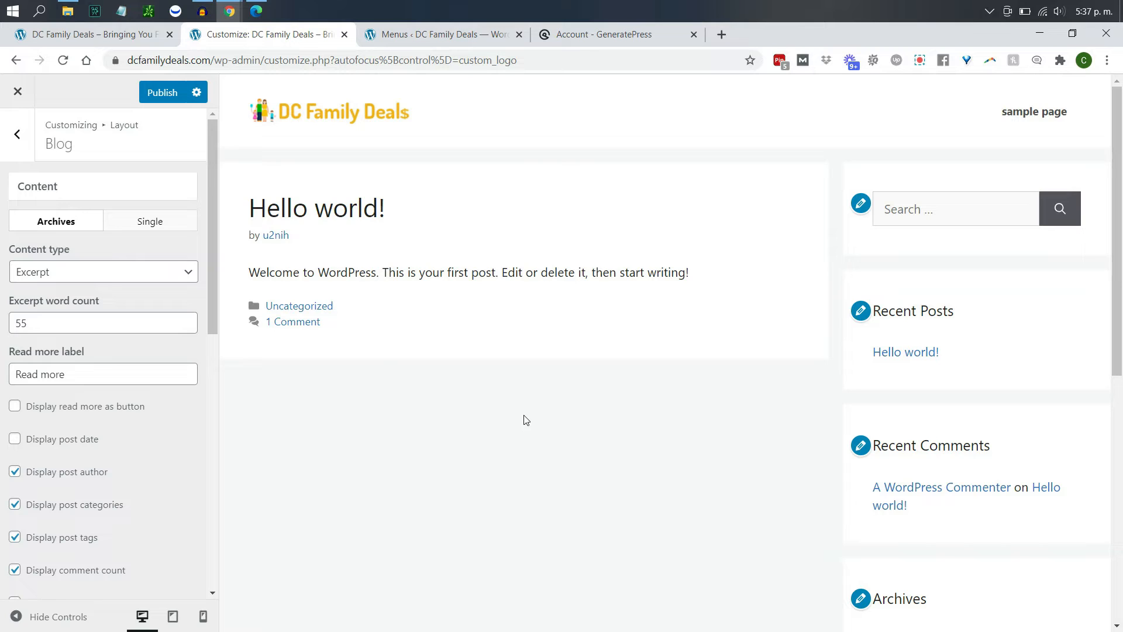
left_click(168, 231)
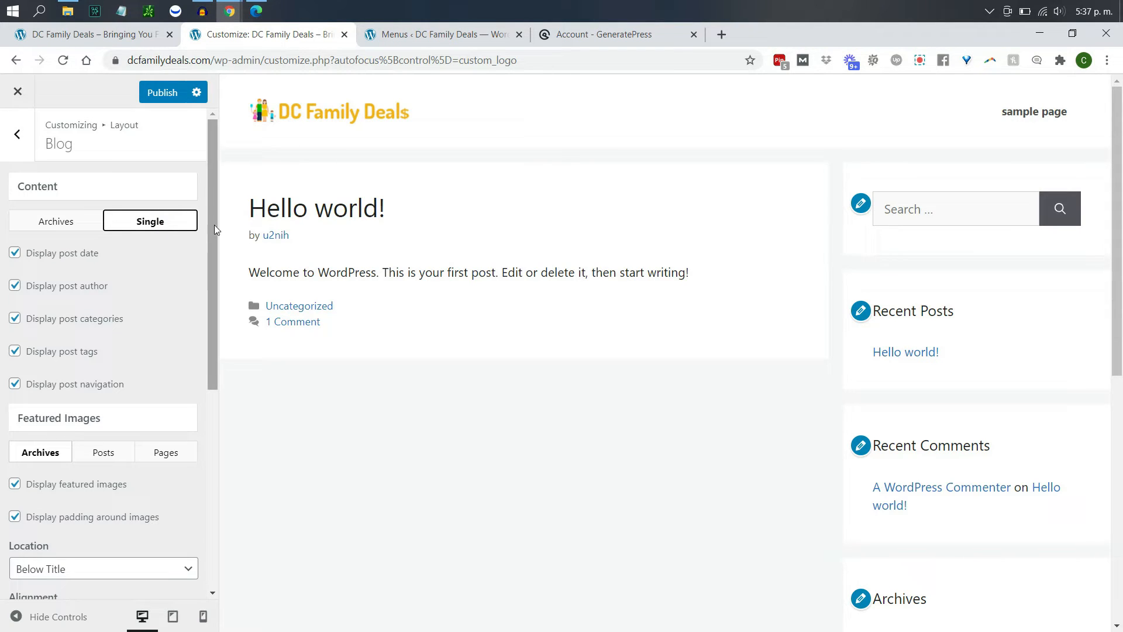
left_click(300, 215)
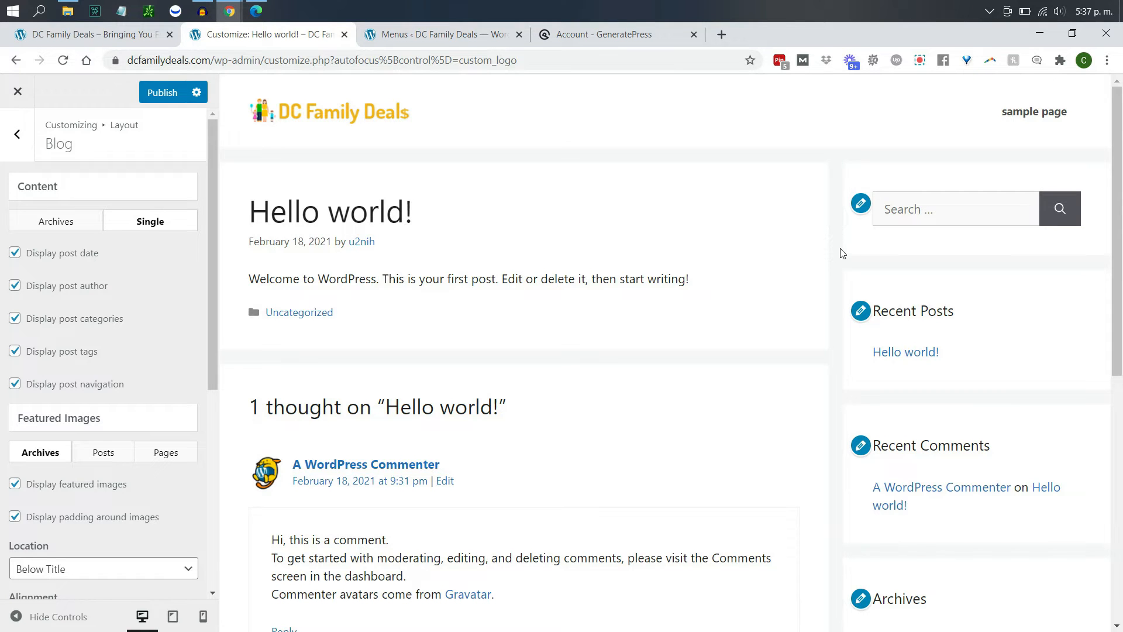
scroll(1108, 135, "down", 3)
scroll(1107, 168, "up", 3)
left_click(15, 253)
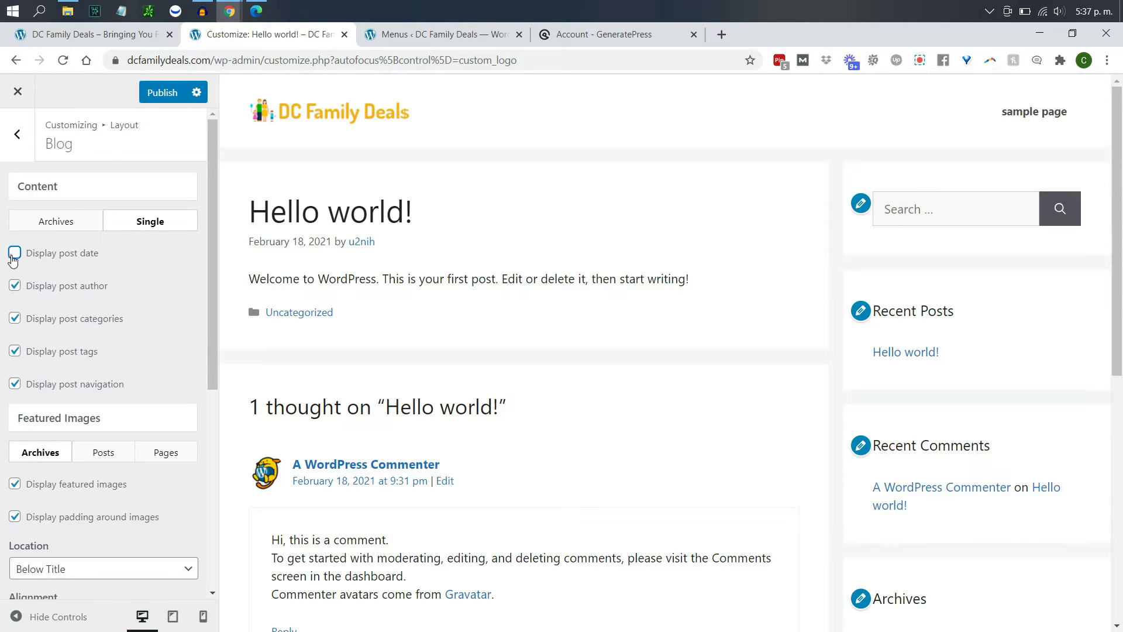
- Hide the post author and post categories on single posts and return to the Layout settings
left_click(15, 286)
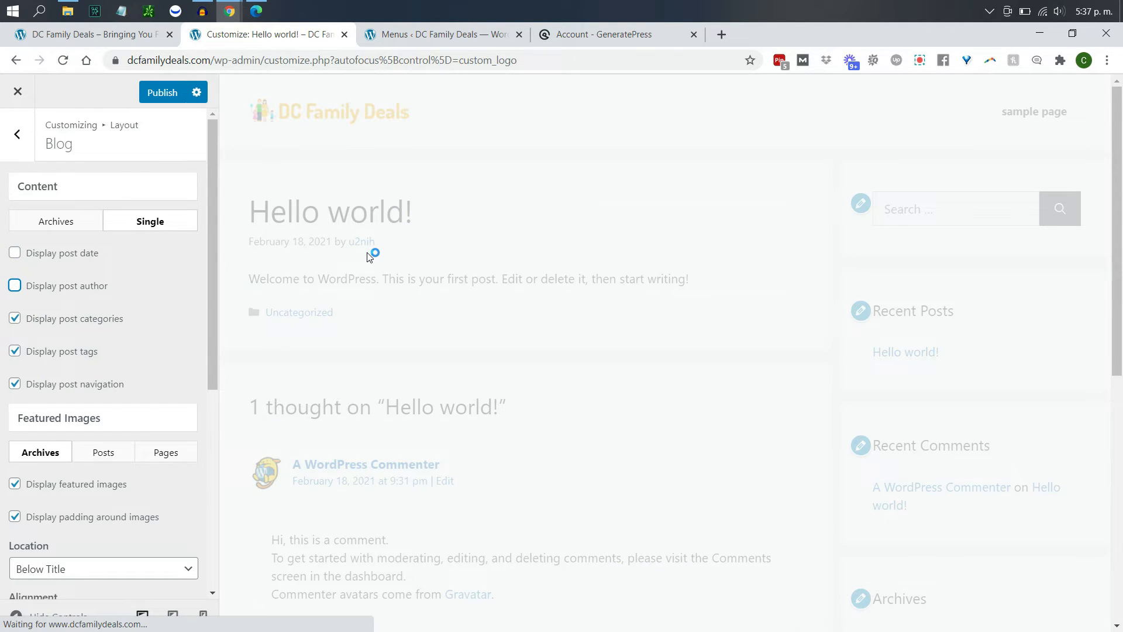
left_click(15, 318)
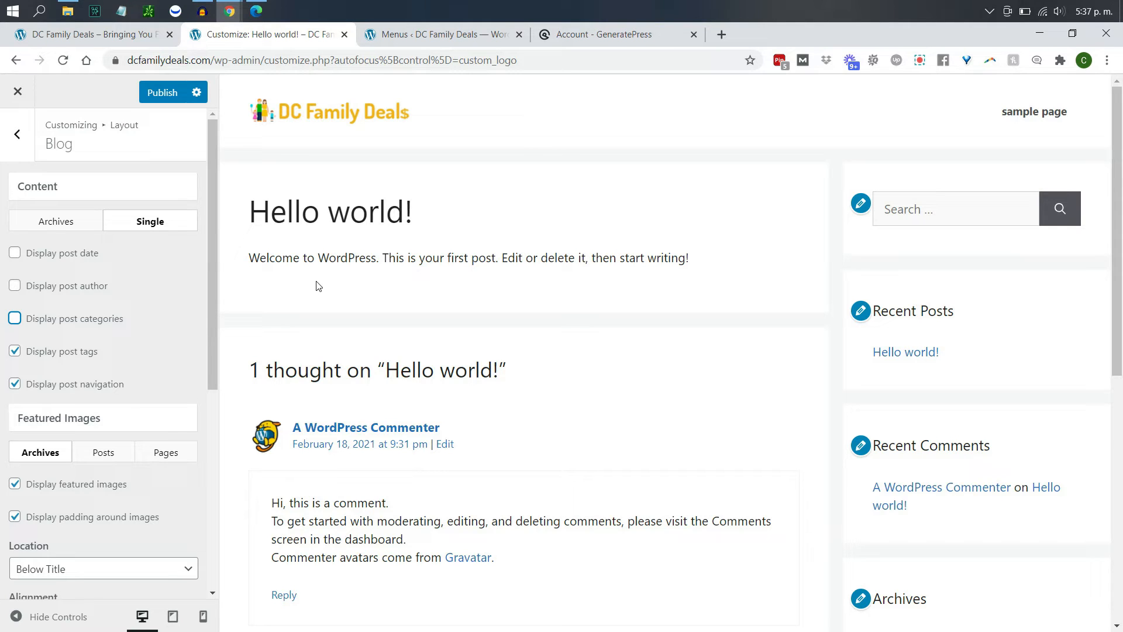
left_click(23, 135)
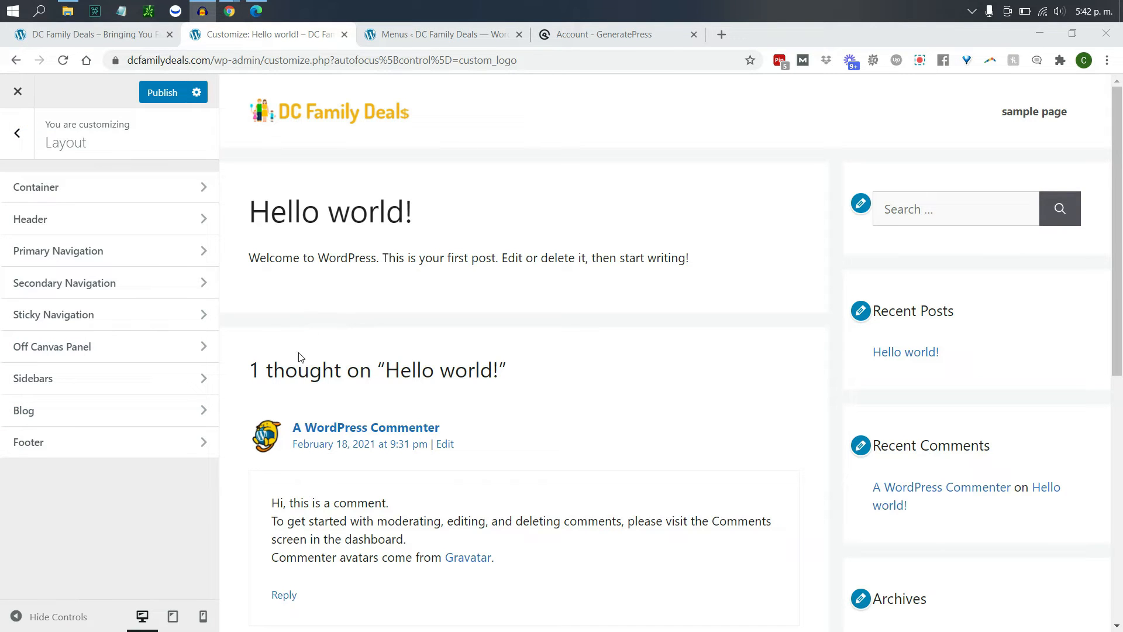
- In the footer layout settings, try the Contained footer width and switch it back to Full
left_click(168, 447)
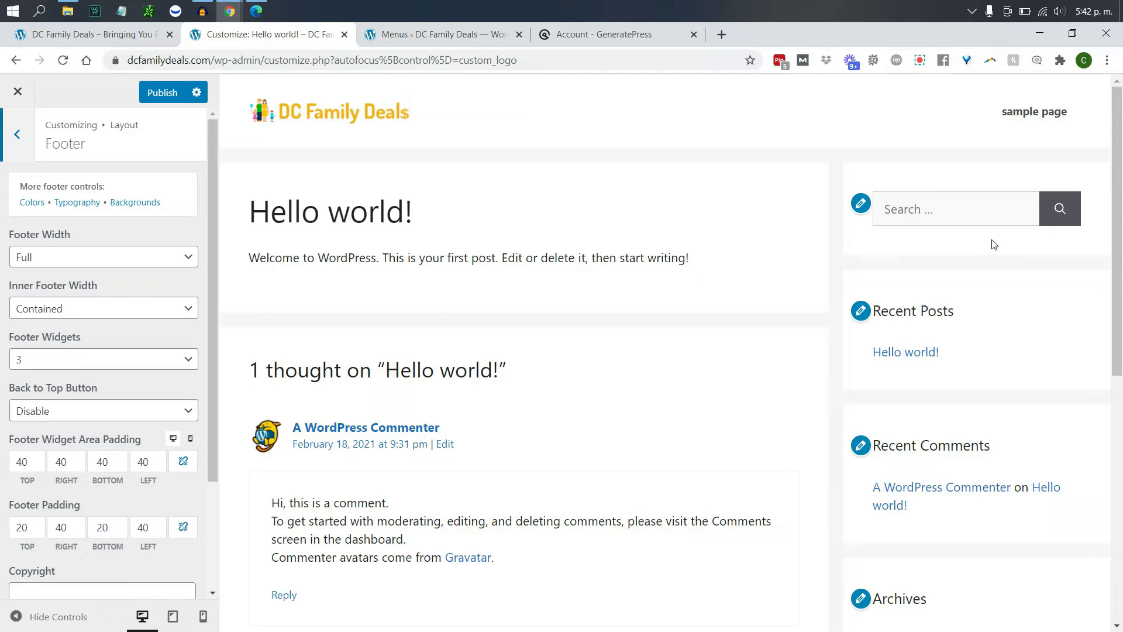
left_click_drag(1117, 209, 1119, 480)
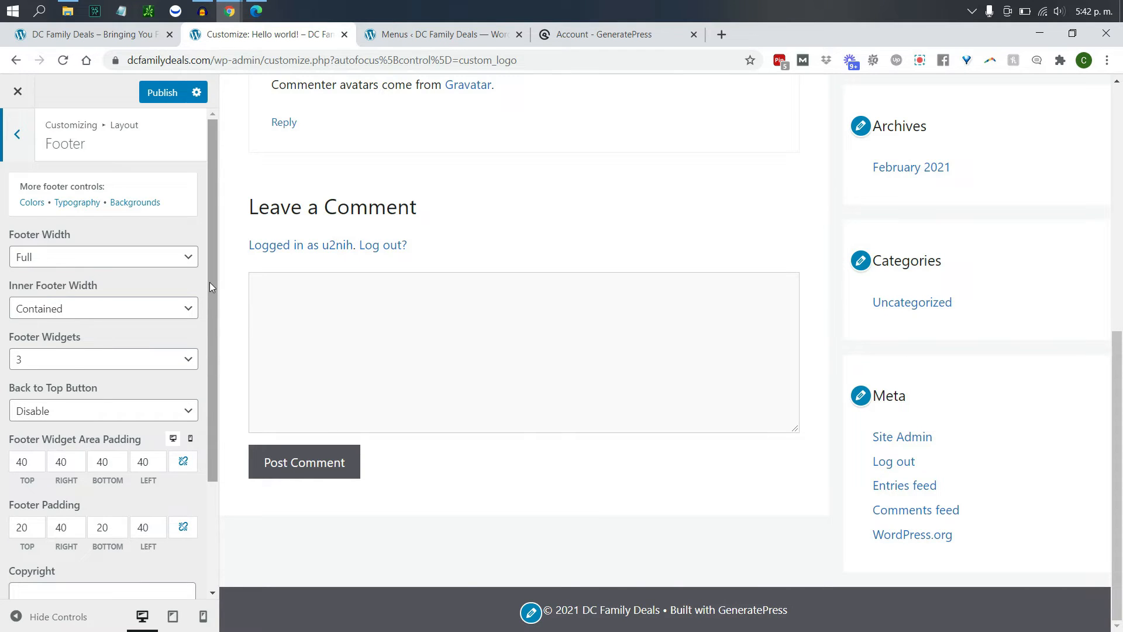
left_click(169, 259)
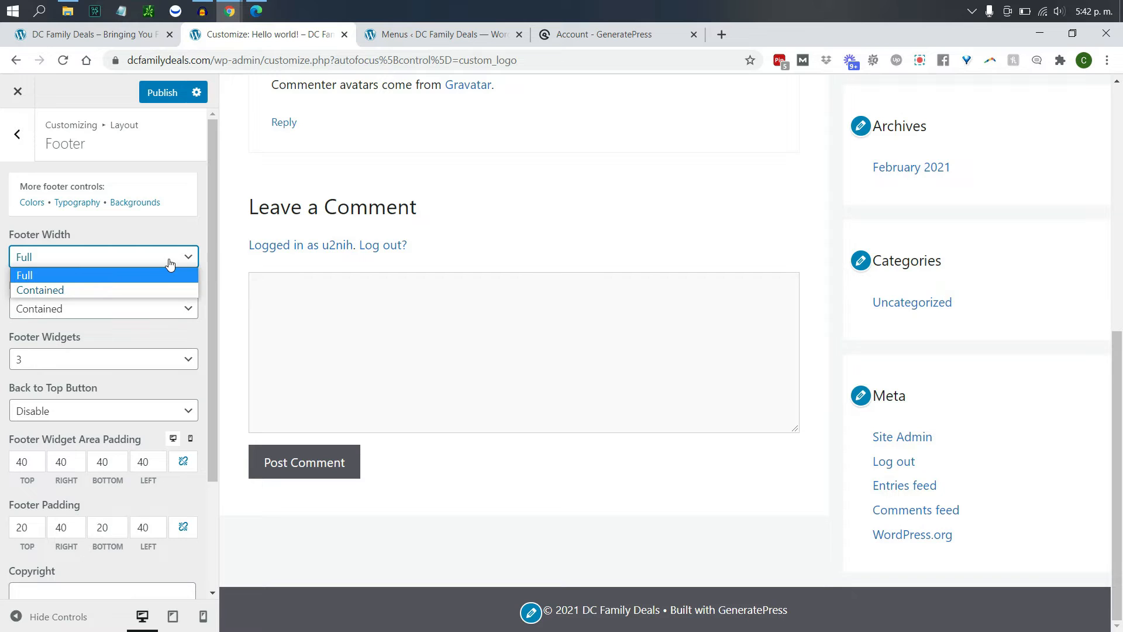
left_click(166, 290)
left_click(151, 261)
left_click(151, 275)
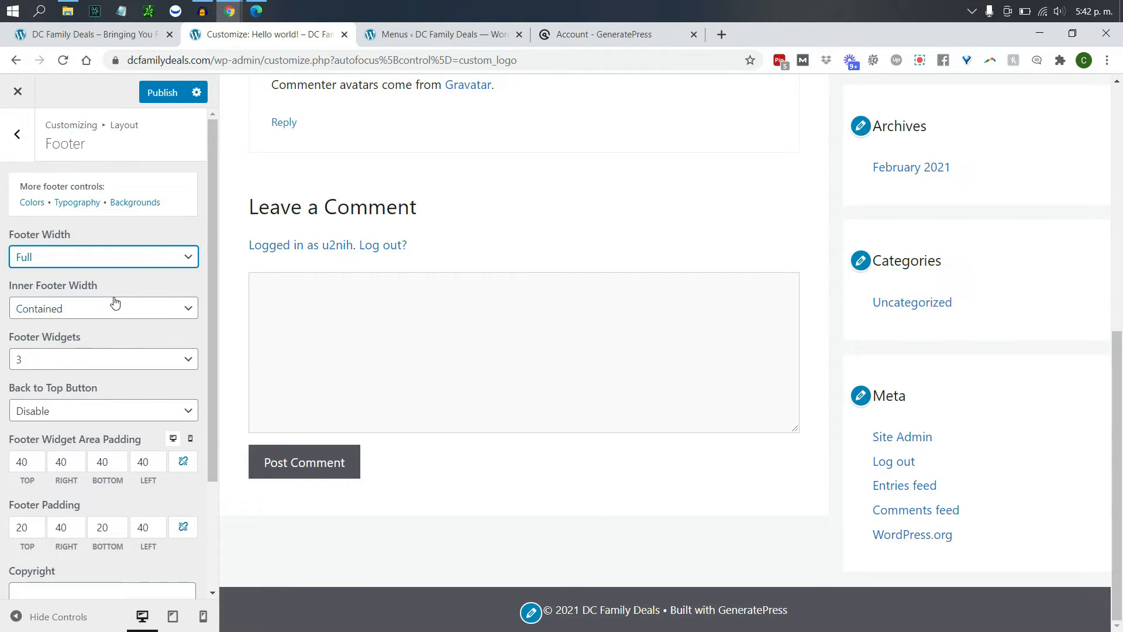
- Try the Full inner footer width, switch it back to Contained, and view the available footer widget counts
left_click(115, 310)
left_click(117, 335)
left_click(117, 310)
left_click(117, 325)
left_click(121, 354)
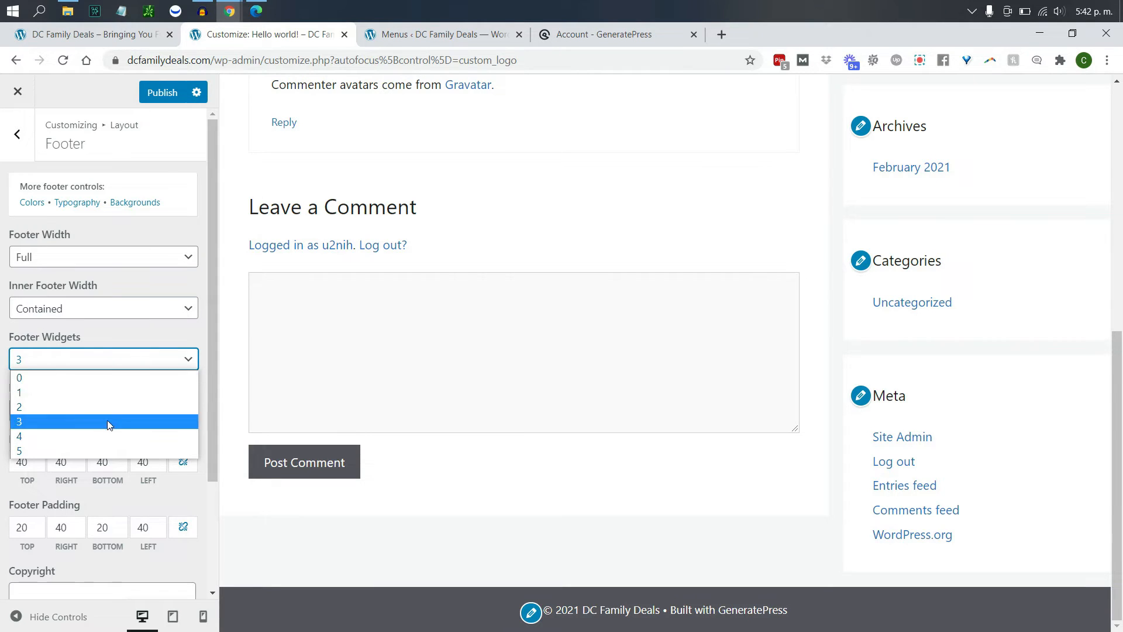
left_click(137, 349)
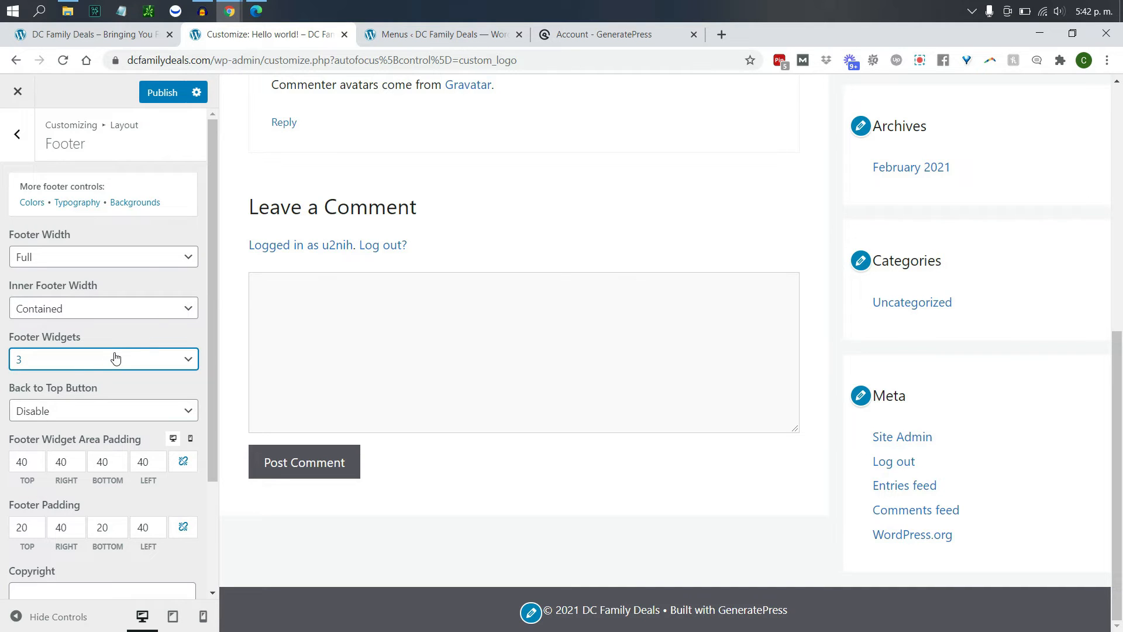
- Go to the site's Widgets admin page and locate the footer widget areas
left_click(411, 39)
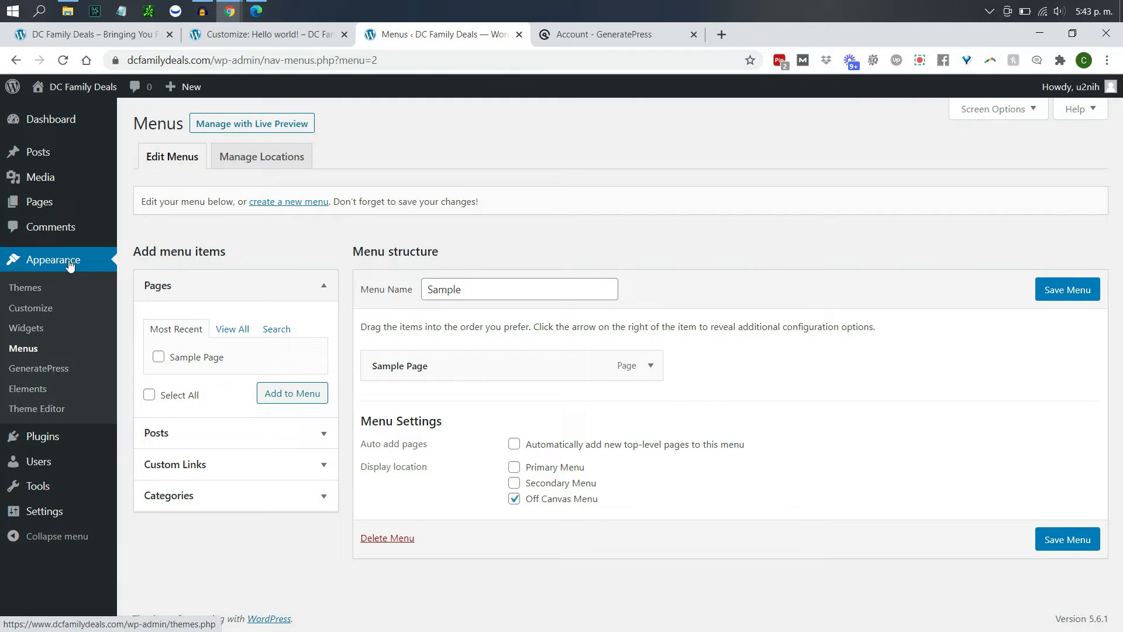
left_click(27, 329)
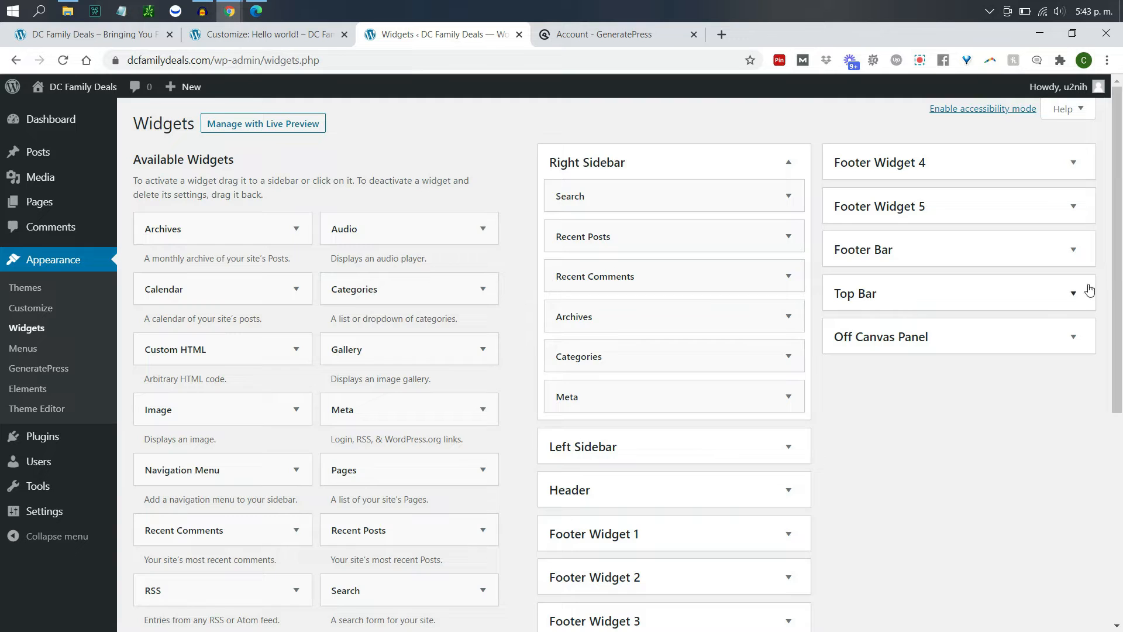
scroll(1119, 283, "down", 2)
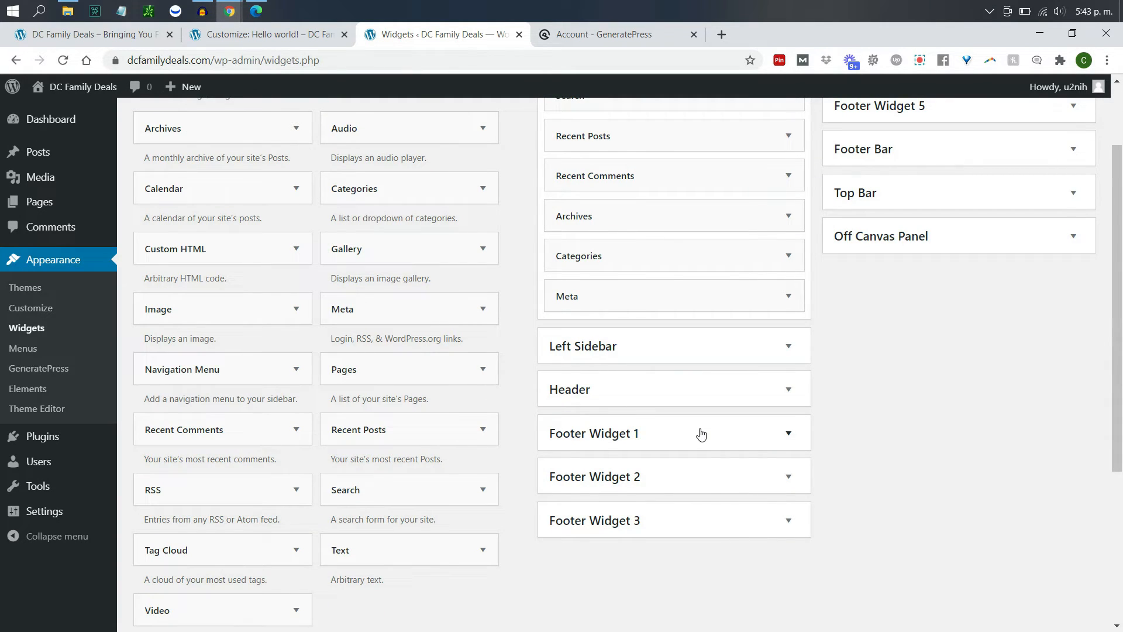
scroll(1088, 352, "up", 2)
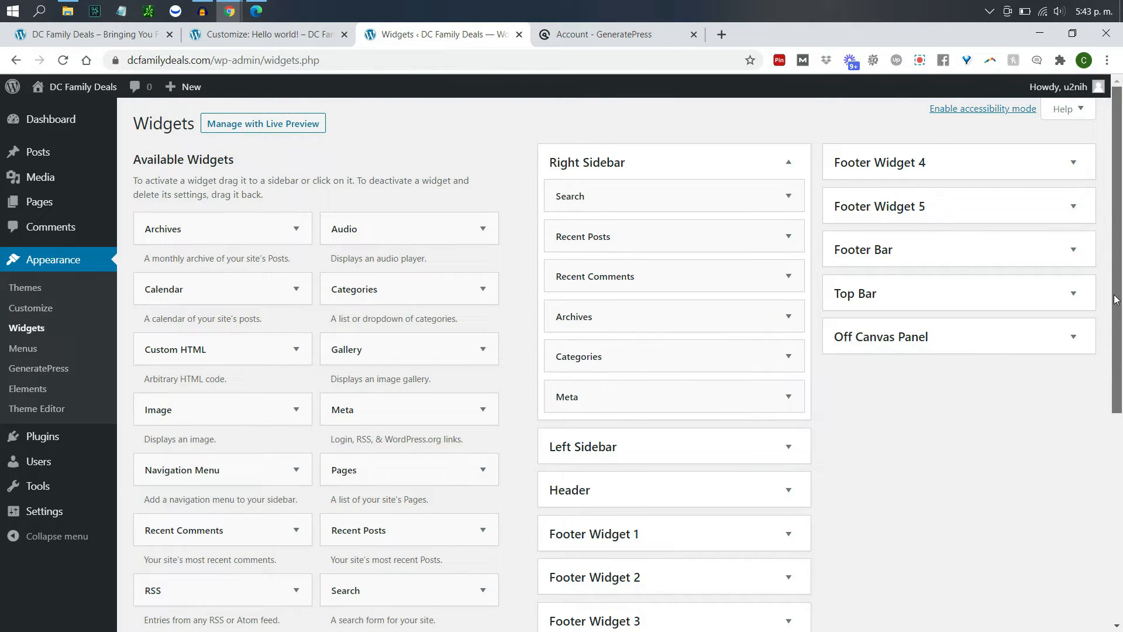
scroll(1114, 306, "down", 1)
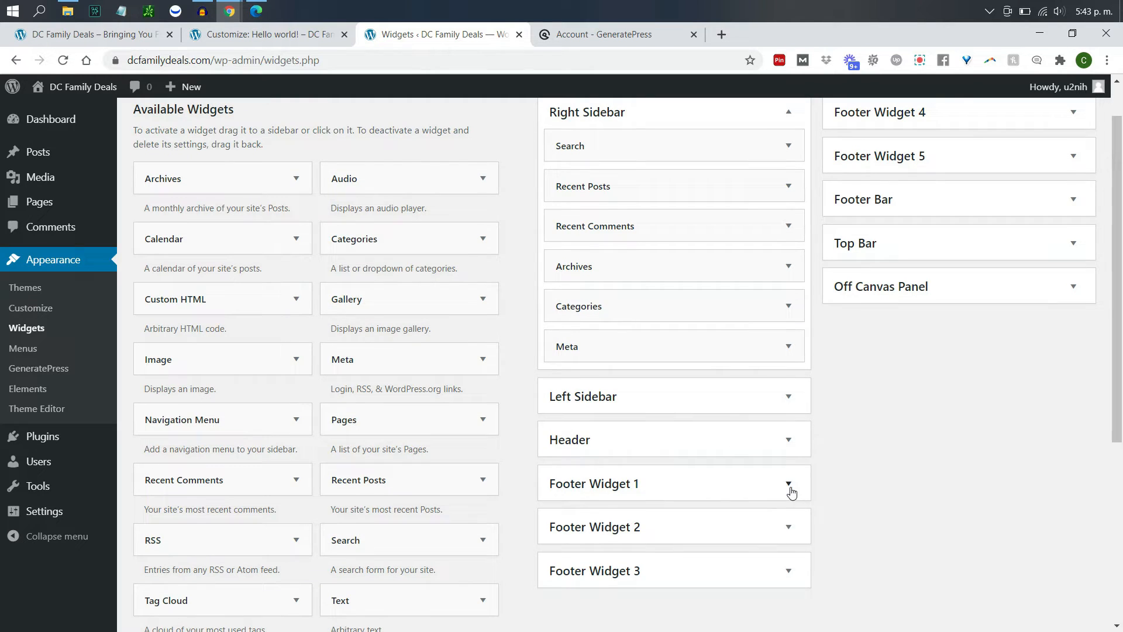
- Add a Pages widget titled "Resources" to Footer Widget 1 and save it
left_click(789, 487)
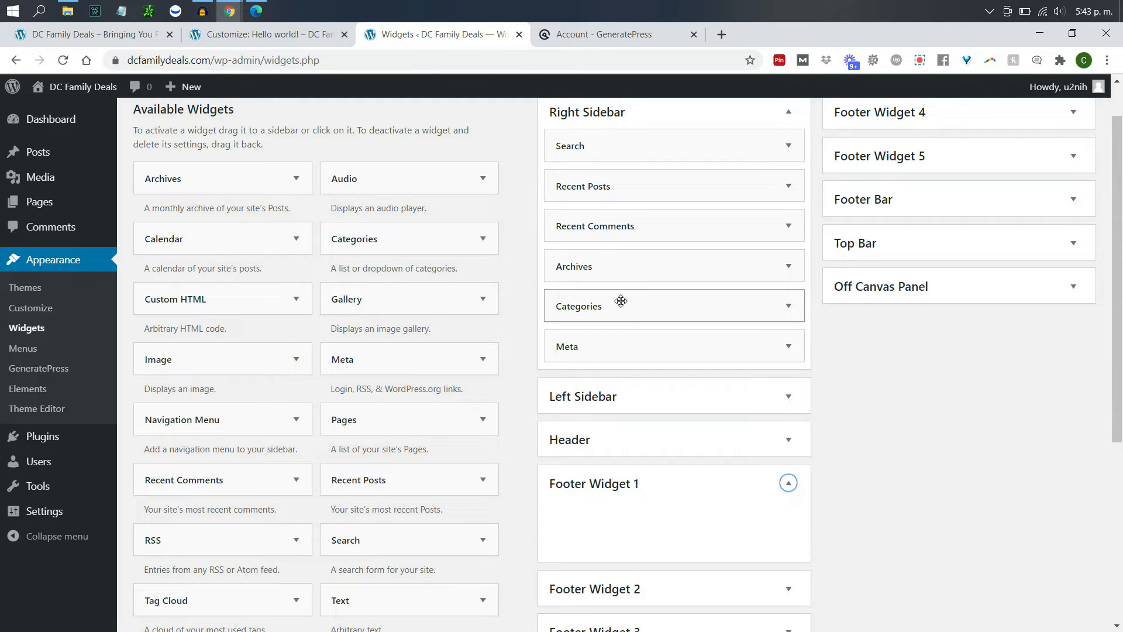
left_click_drag(376, 421, 609, 518)
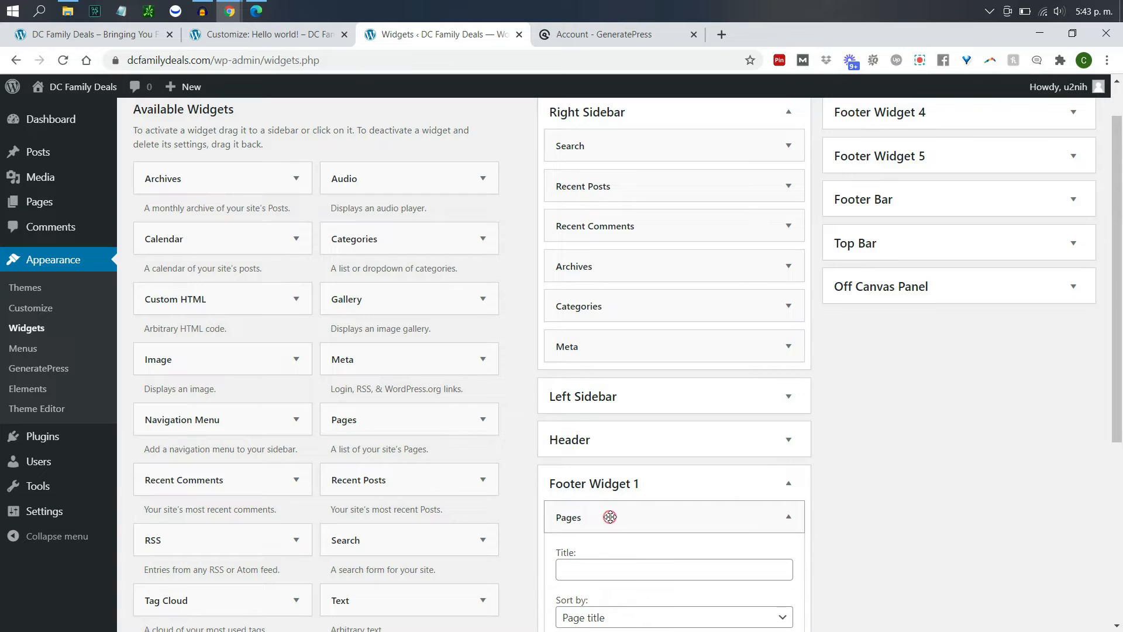
scroll(877, 433, "down", 2)
left_click(695, 442)
type("Resources")
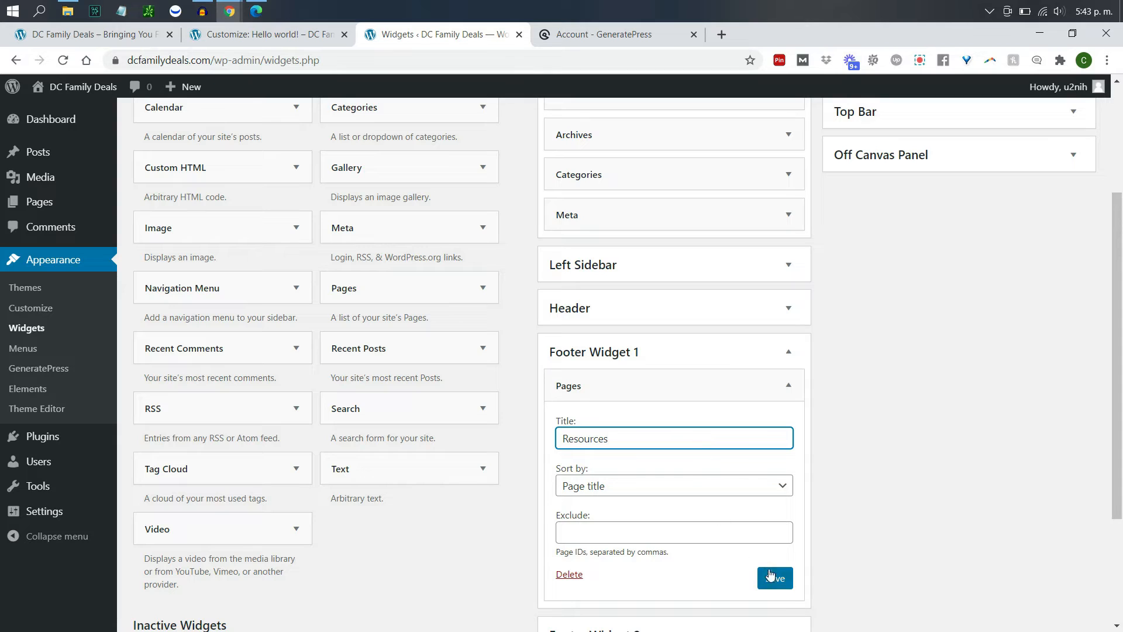
left_click(770, 576)
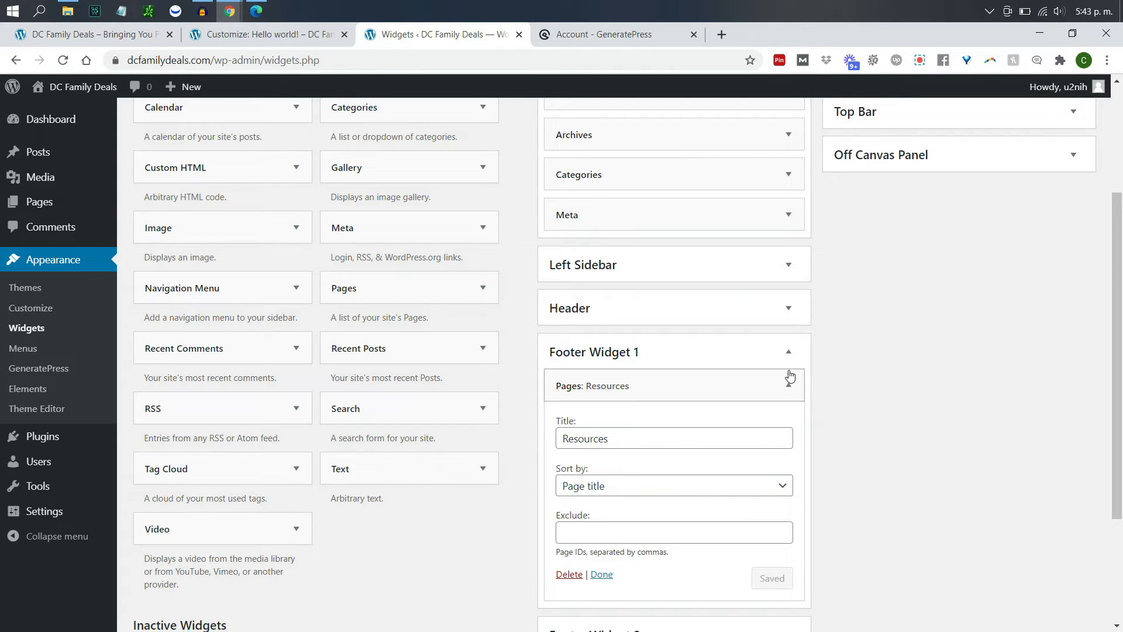
left_click(788, 352)
- Add a Search widget titled "Search for Resources" to Footer Widget 2 and save it
left_click(790, 392)
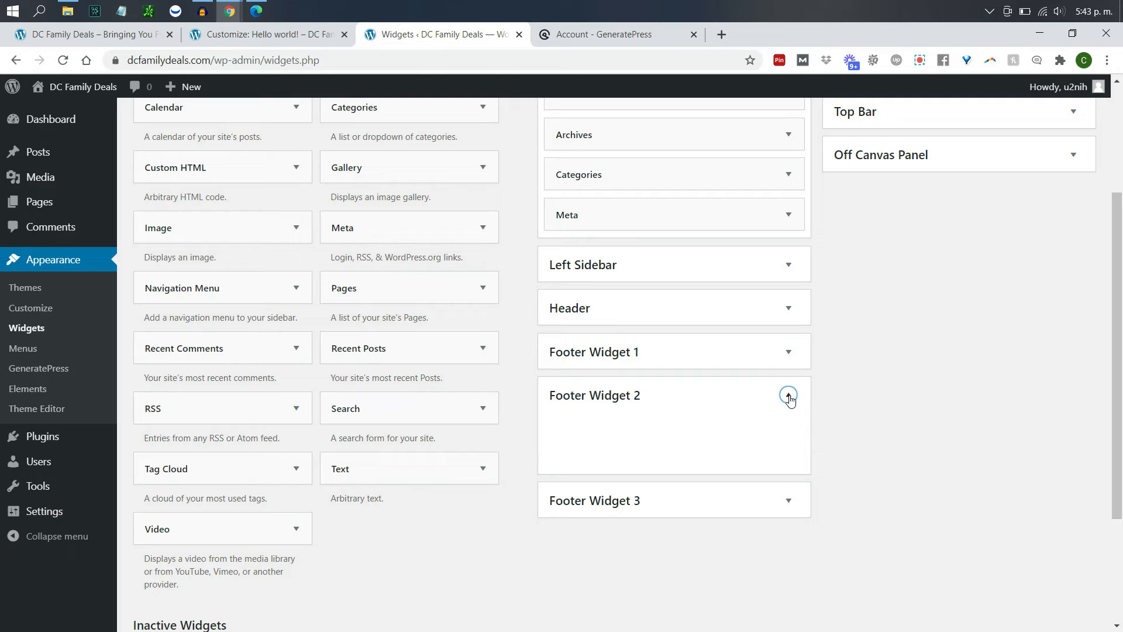
left_click_drag(433, 409, 624, 433)
left_click(621, 480)
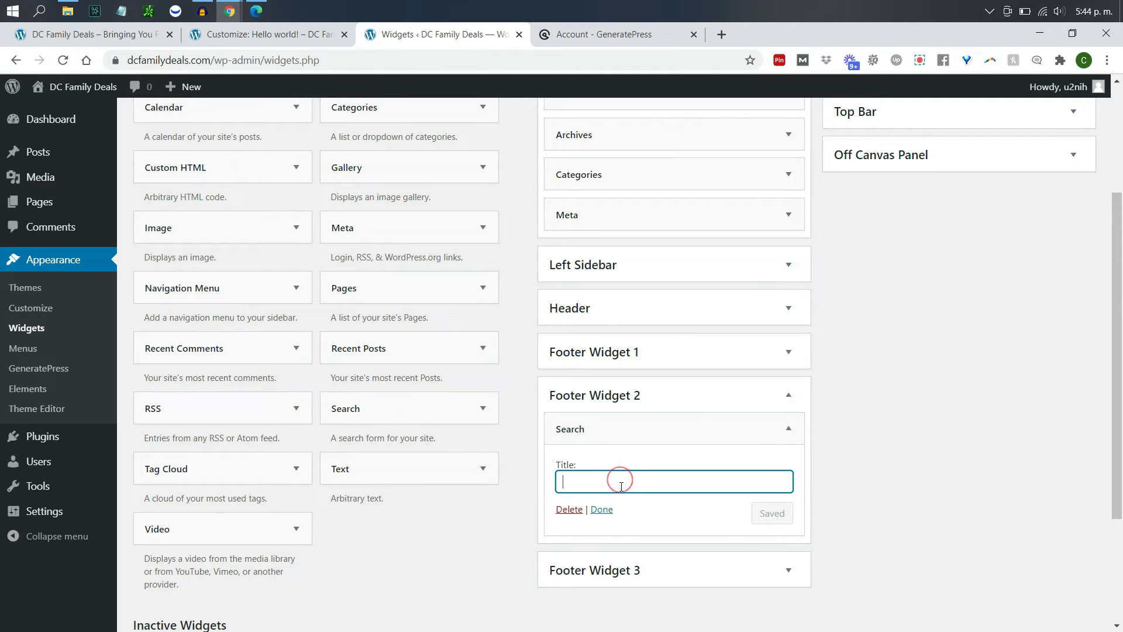
type("Search for Resour")
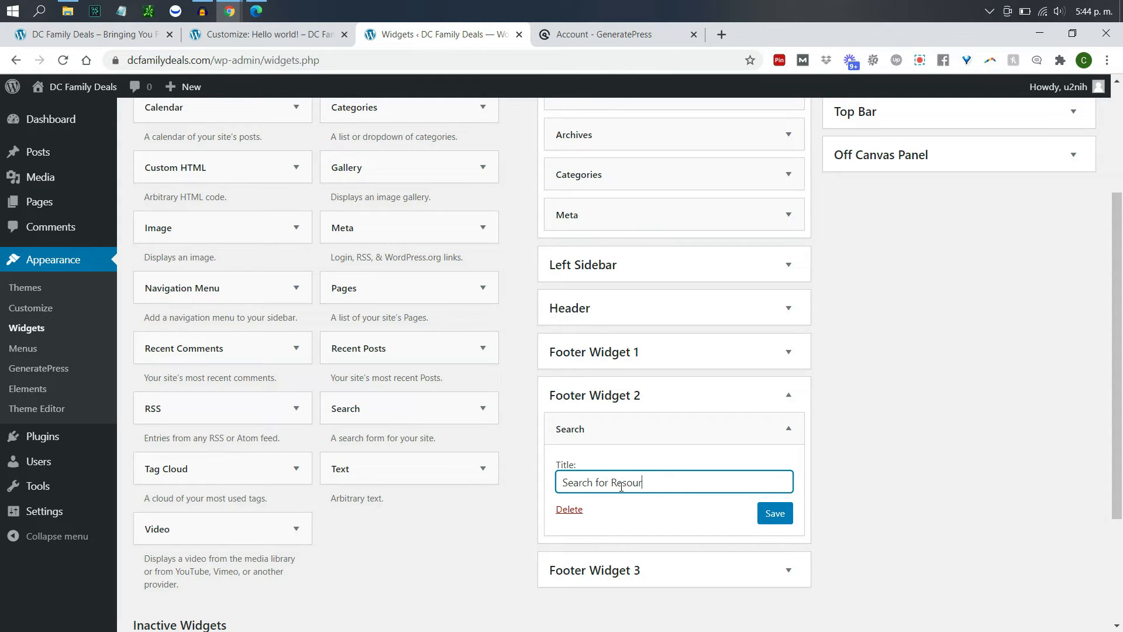
type("ces")
left_click(761, 514)
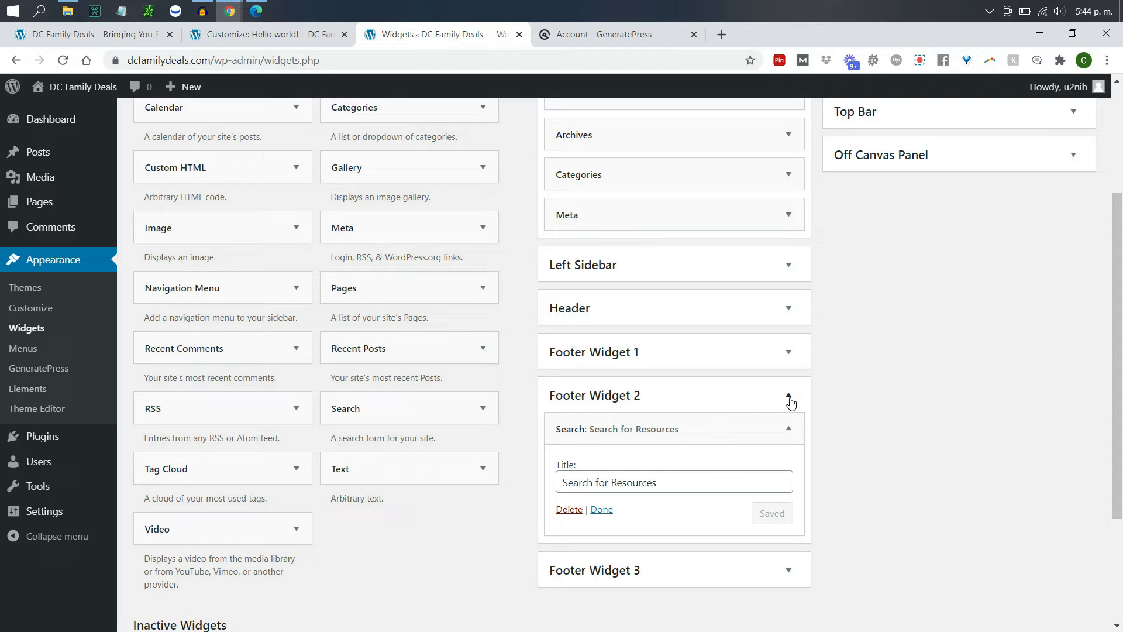
left_click(789, 398)
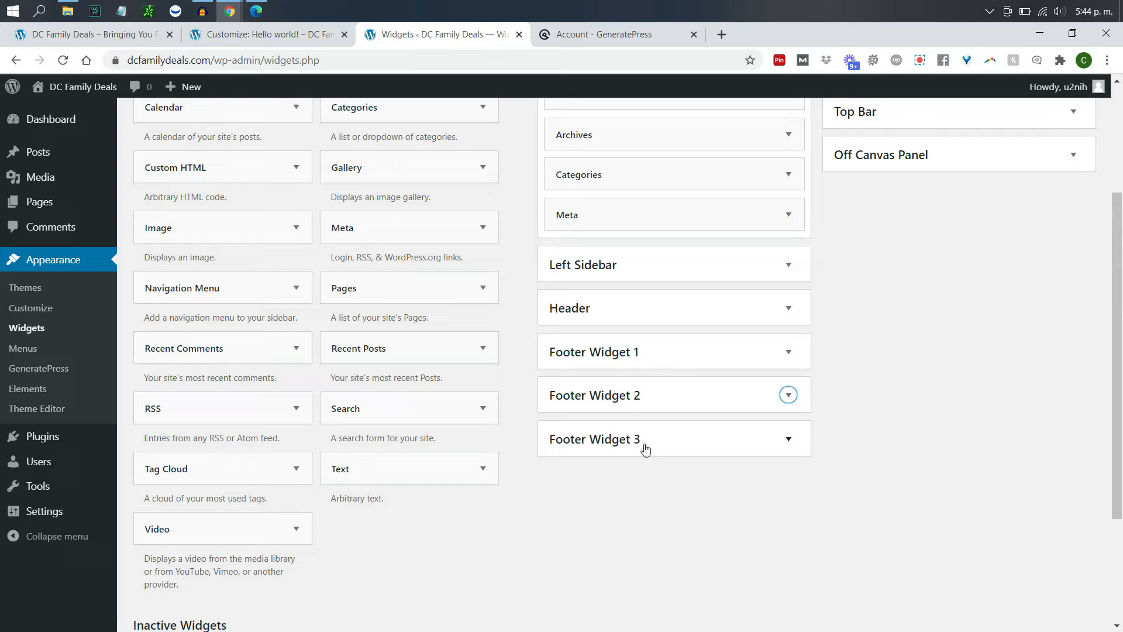
- Add a Text widget titled "About Us" with the content "blah blah blah" to Footer Widget 3 and save it
left_click(781, 439)
left_click_drag(393, 468, 618, 474)
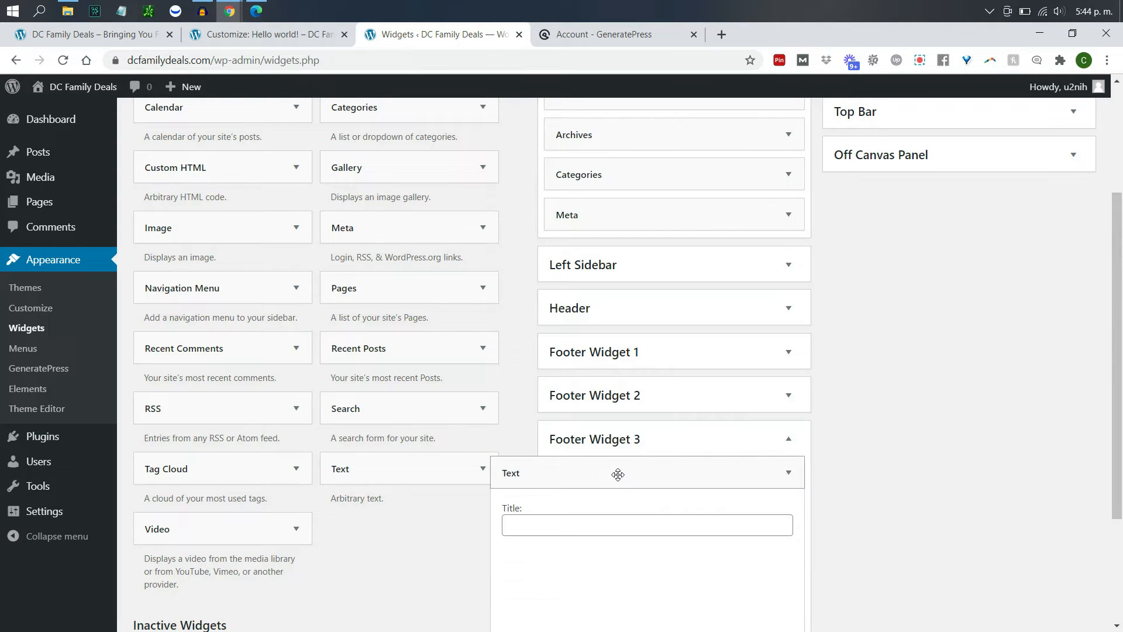
left_click(623, 528)
type("About Us")
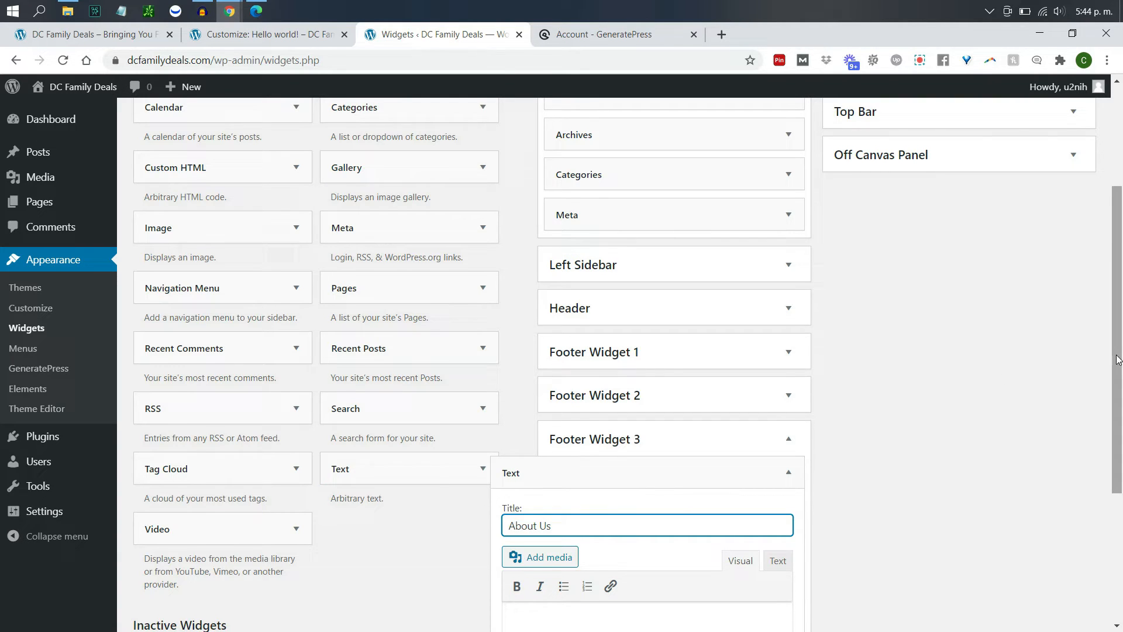
scroll(727, 530, "down", 2)
left_click(727, 530)
type("blah blah blah")
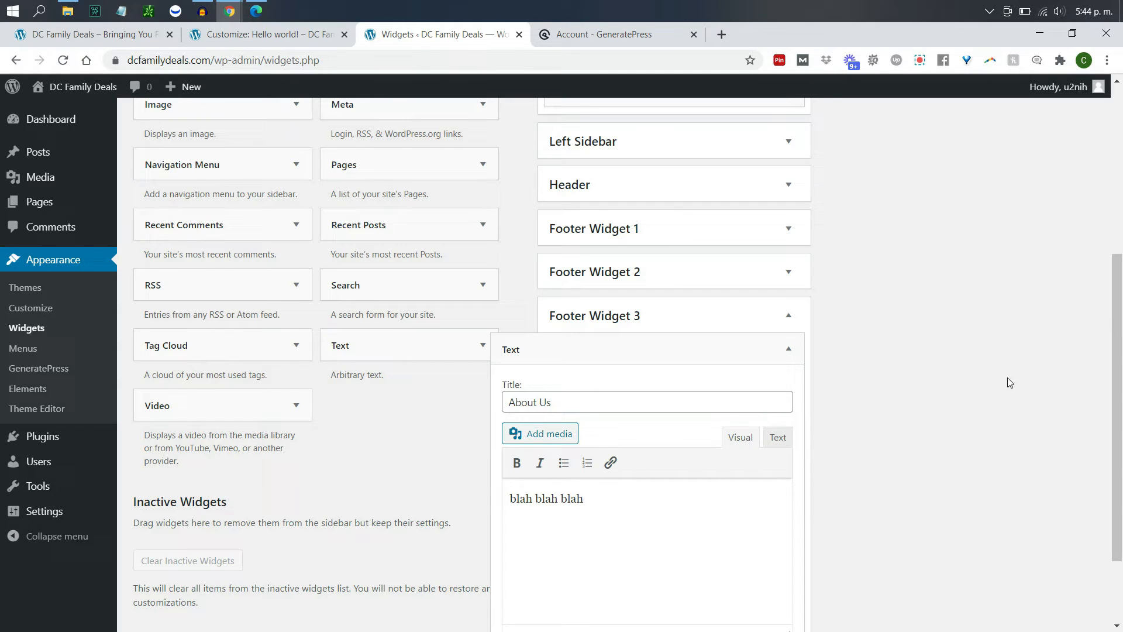
left_click_drag(1112, 323, 1112, 383)
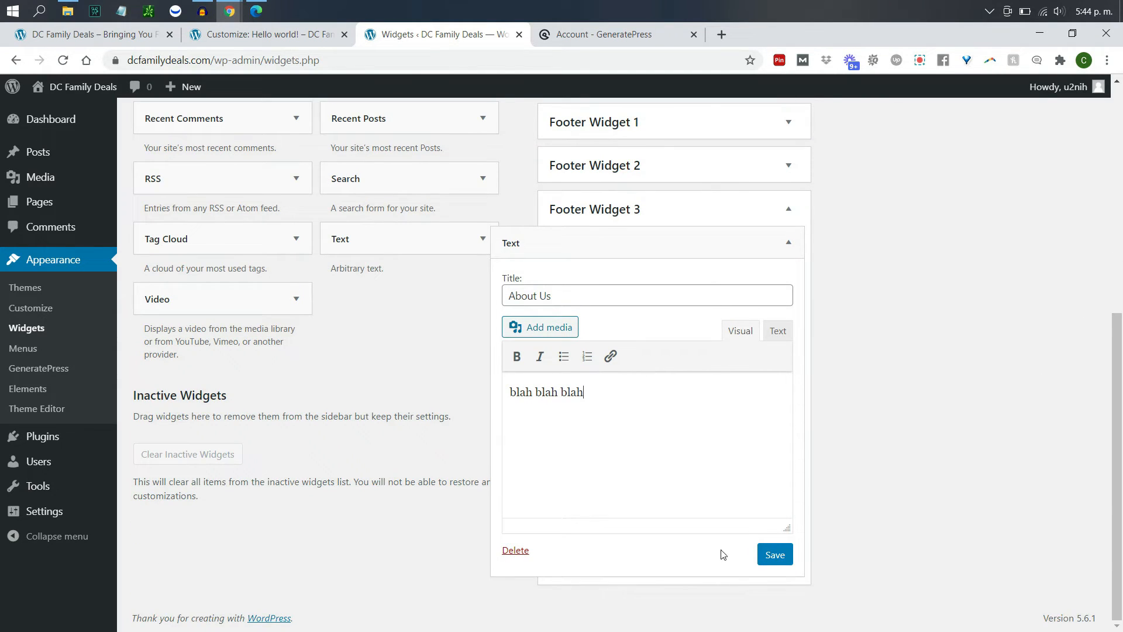
left_click(772, 558)
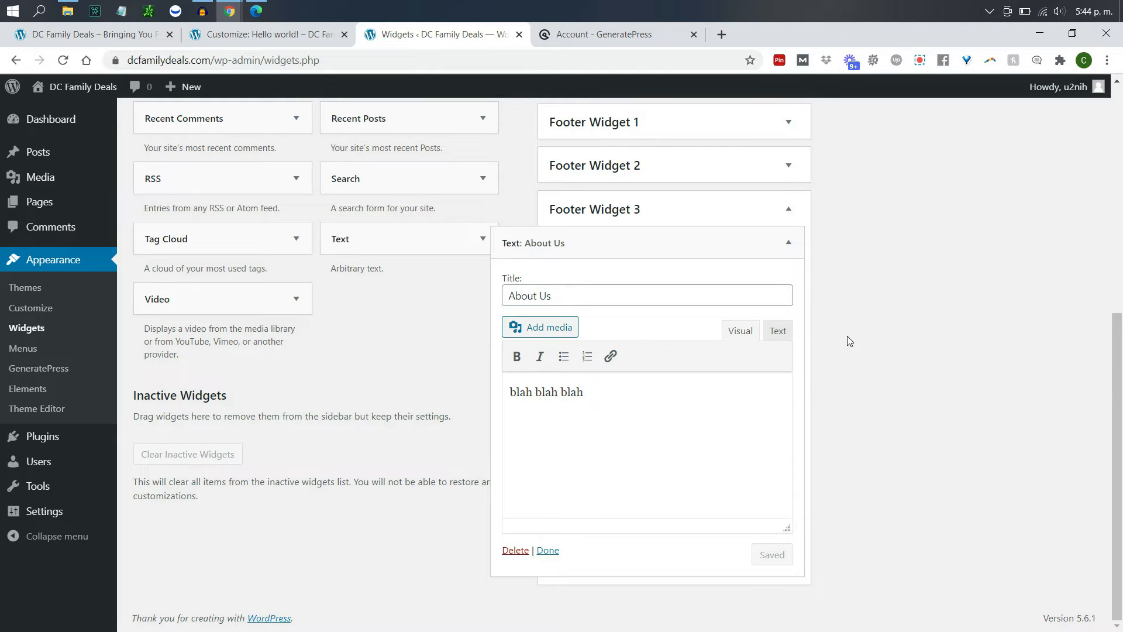
- Publish the pending customizer changes, then reload the customizer to check the footer widgets in the preview
left_click(284, 35)
left_click(293, 60)
key("Return")
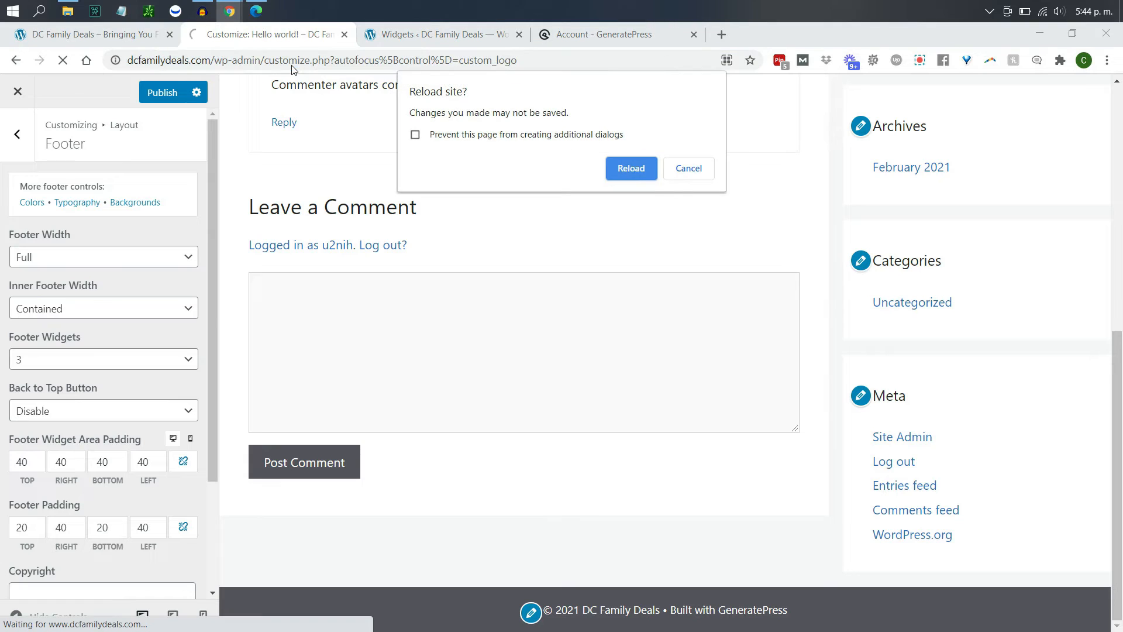
left_click(688, 169)
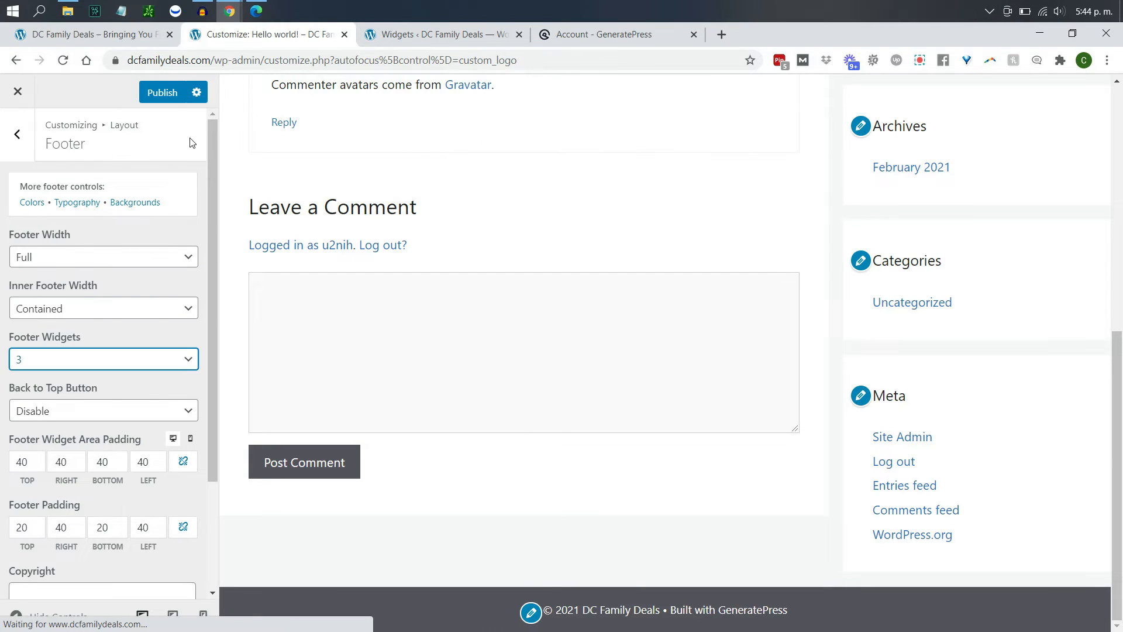
left_click(175, 93)
left_click(288, 62)
key("Return")
scroll(1117, 182, "down", 10)
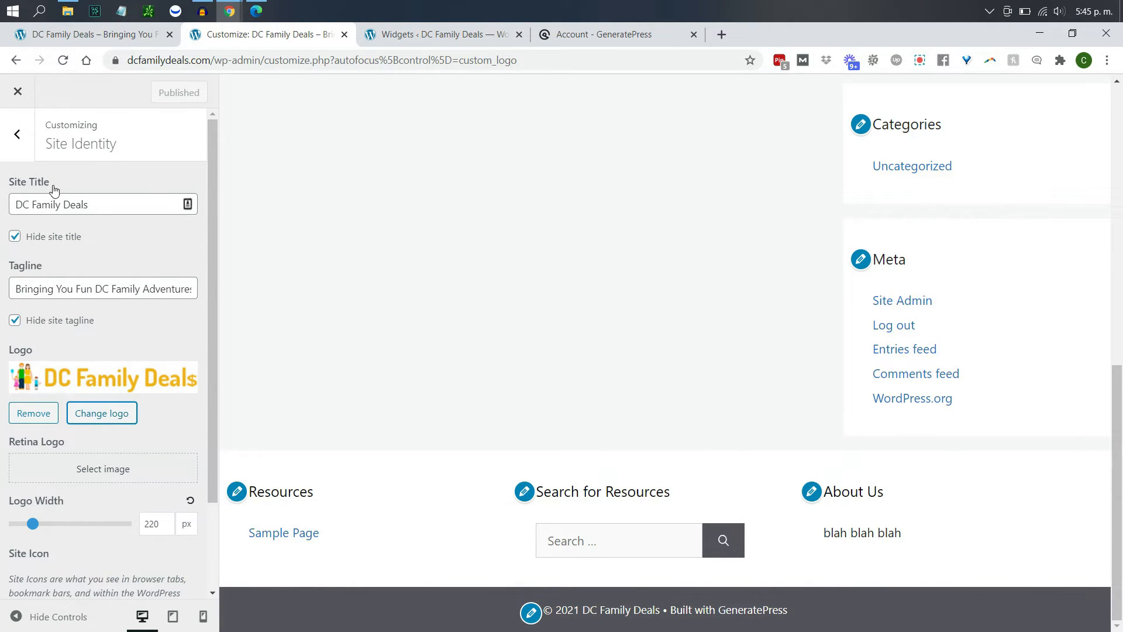
- Return to the main customizer sections and open the footer layout settings
left_click(14, 135)
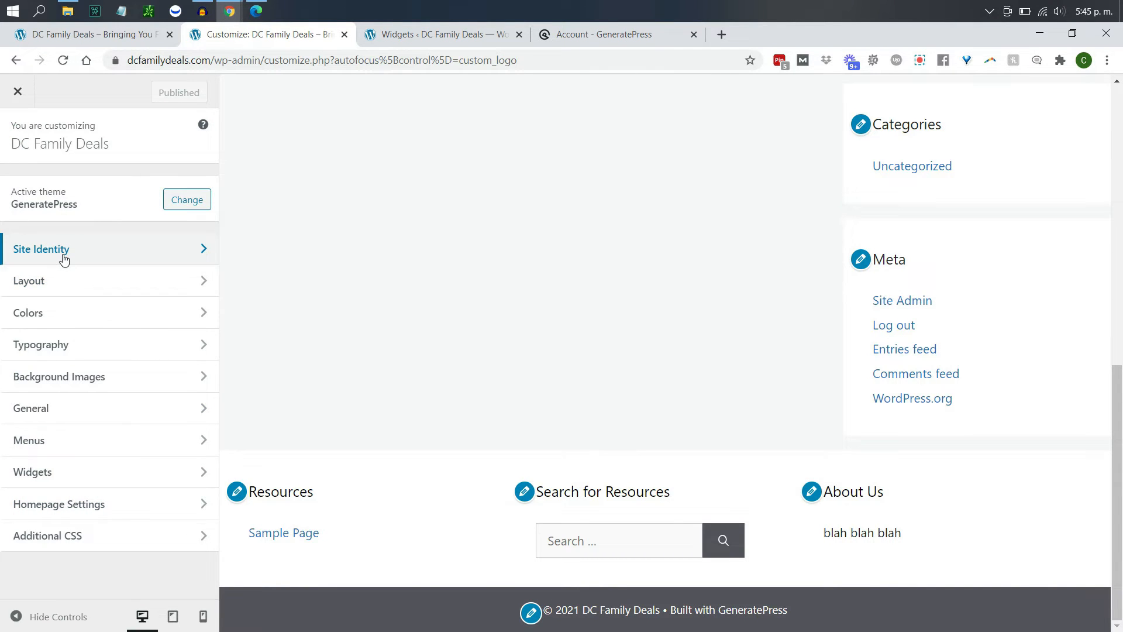
left_click(65, 280)
left_click(95, 443)
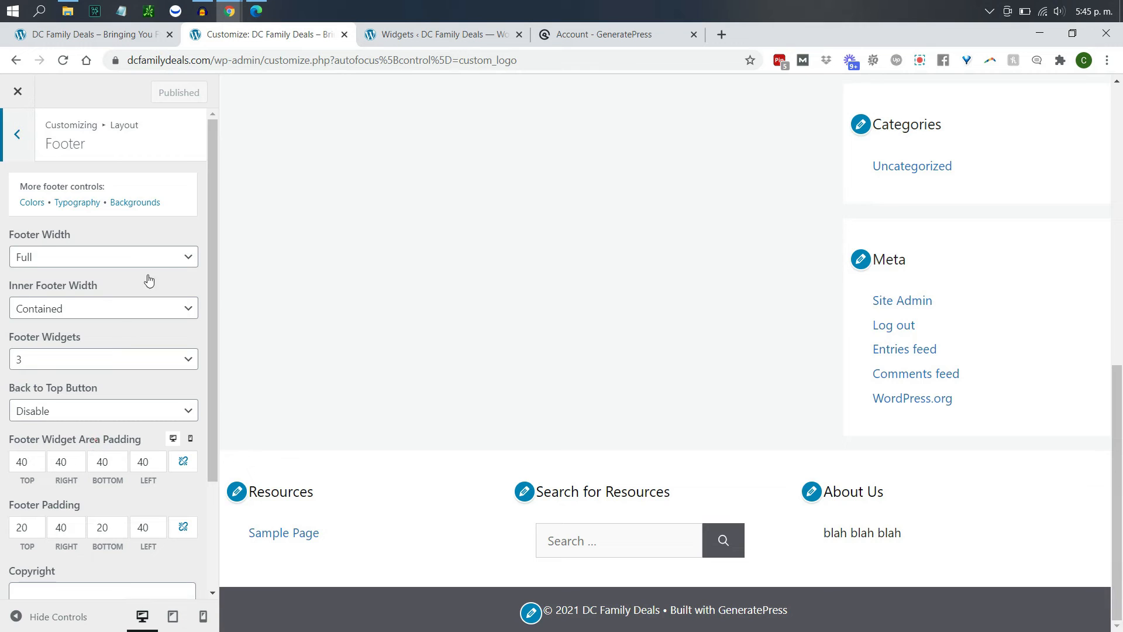
left_click_drag(212, 259, 216, 337)
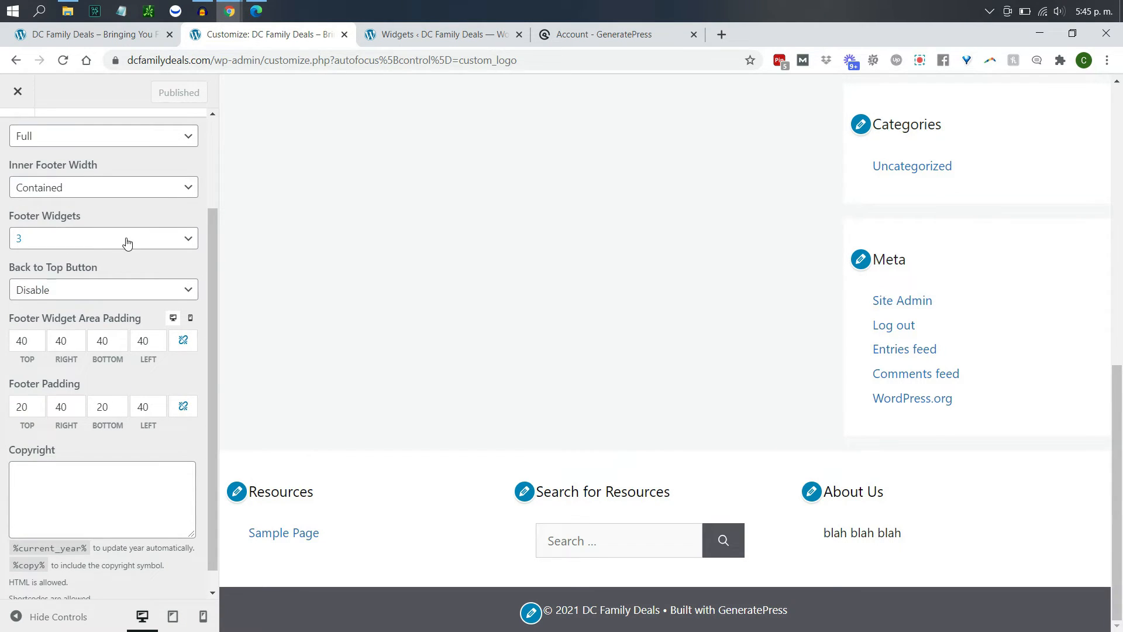
- Try out the footer's Back to Top button in the preview and set the option back to Disable
left_click(109, 290)
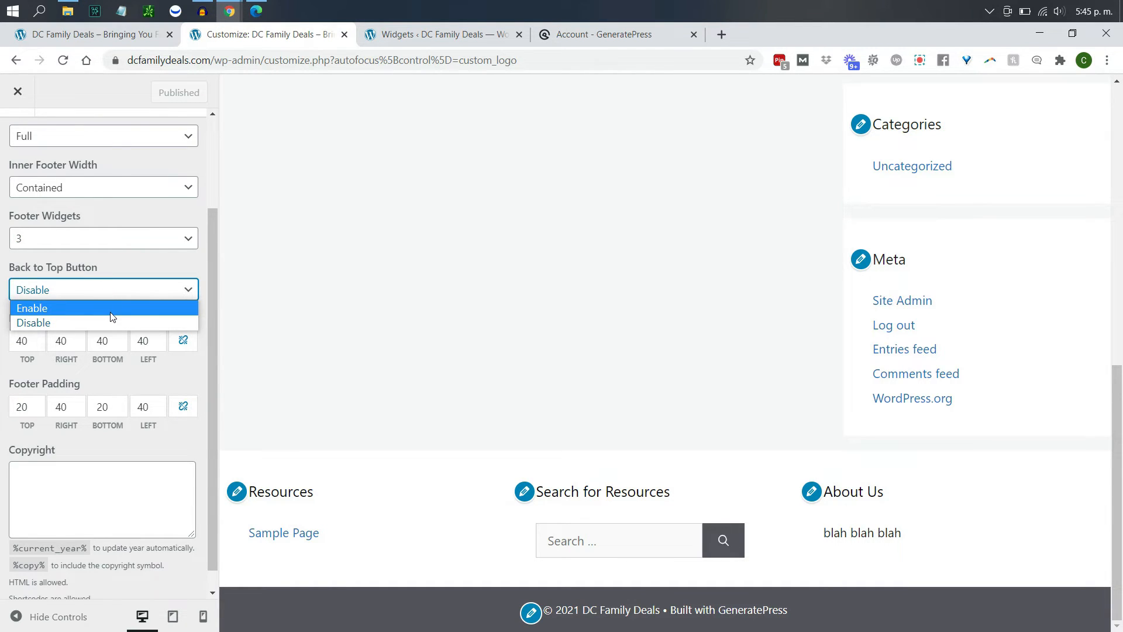
left_click(111, 310)
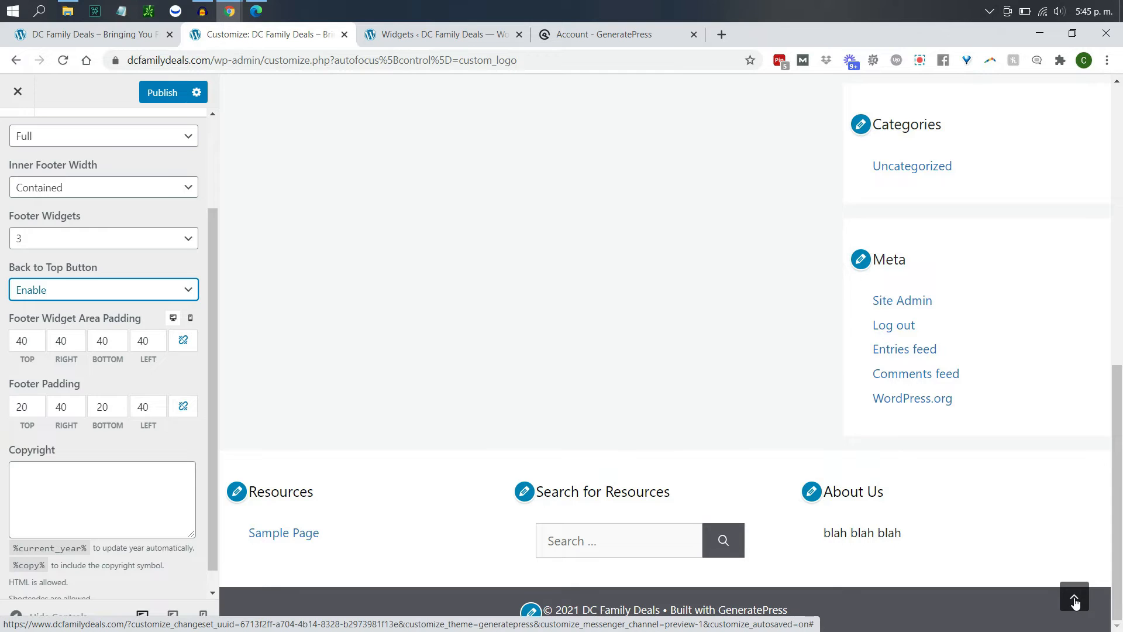
left_click(1075, 598)
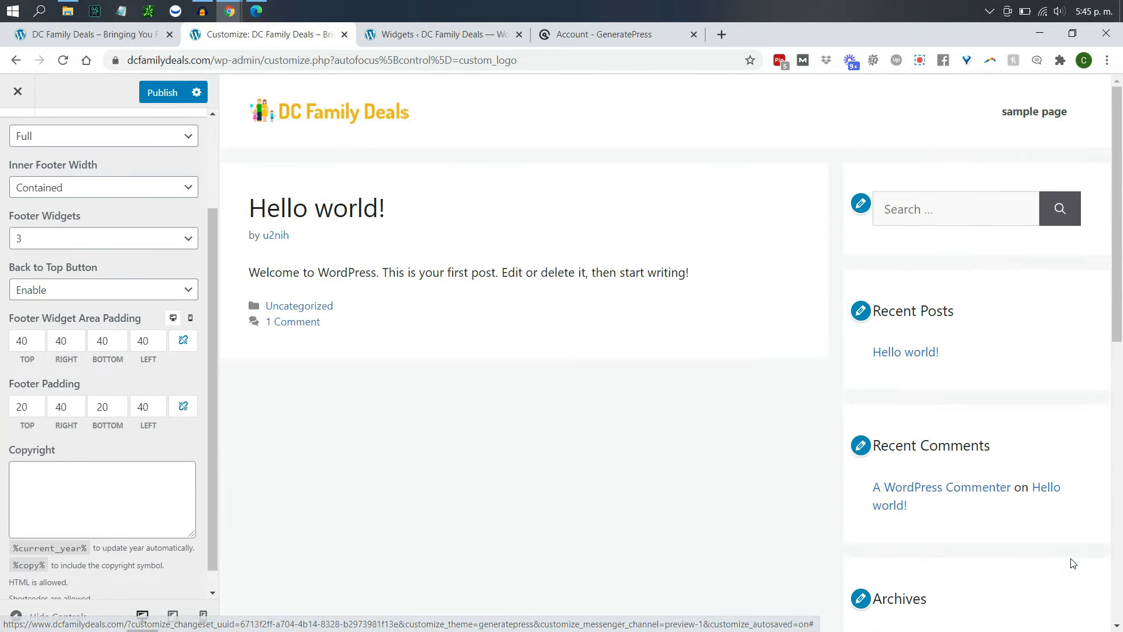
left_click_drag(1117, 184, 1120, 535)
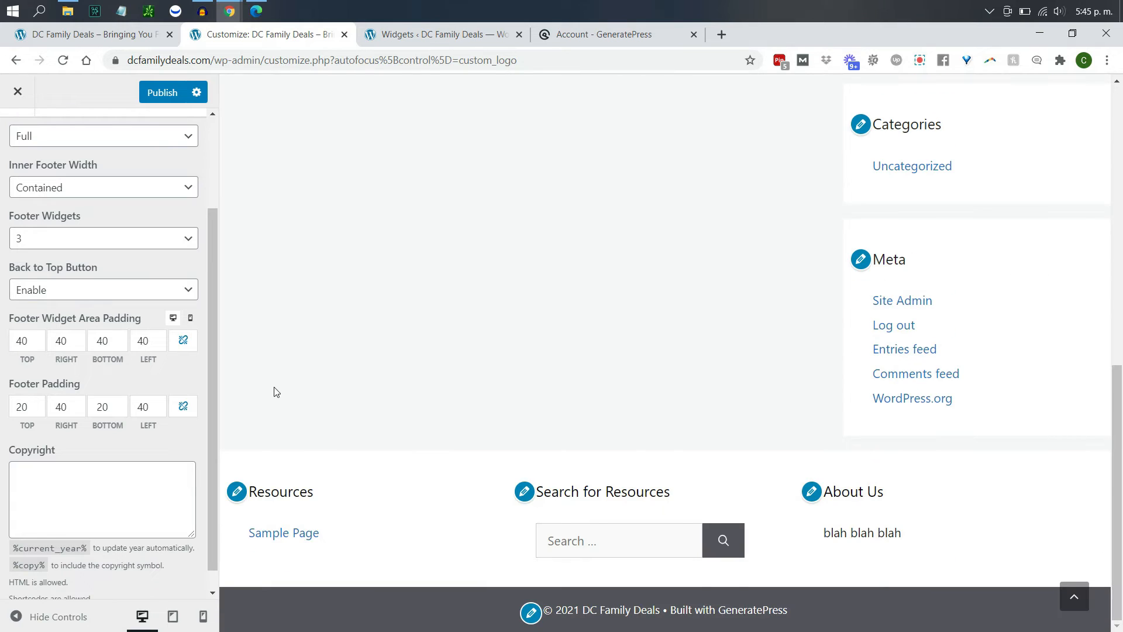
left_click(141, 298)
left_click(128, 320)
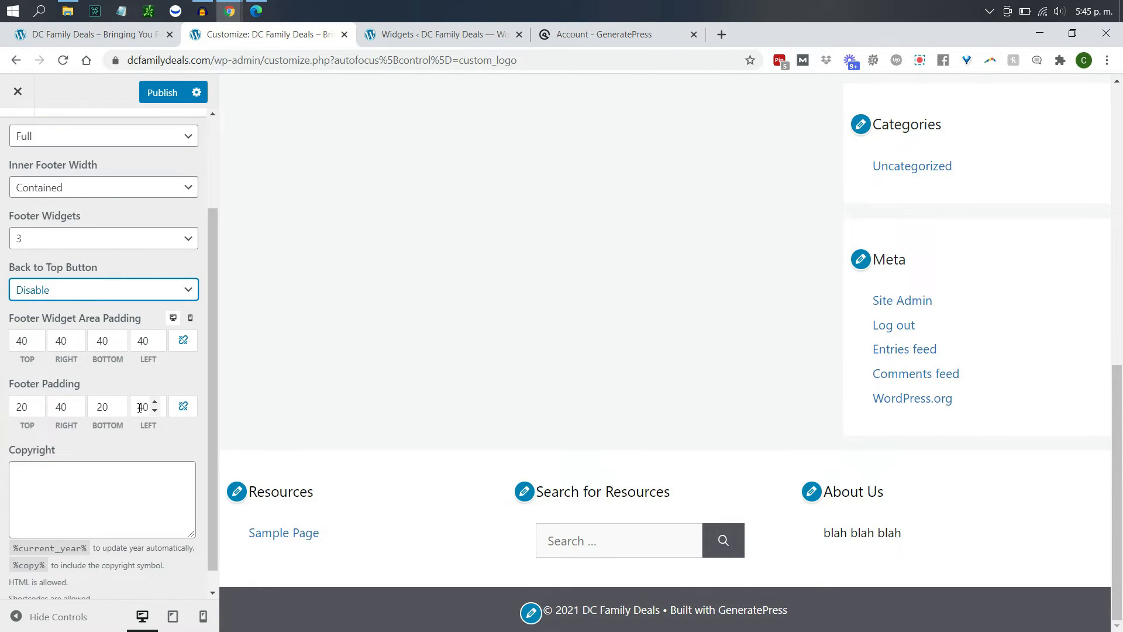
- Copy the © symbol from the previewed footer bar into the footer's Copyright text
left_click_drag(211, 388, 213, 405)
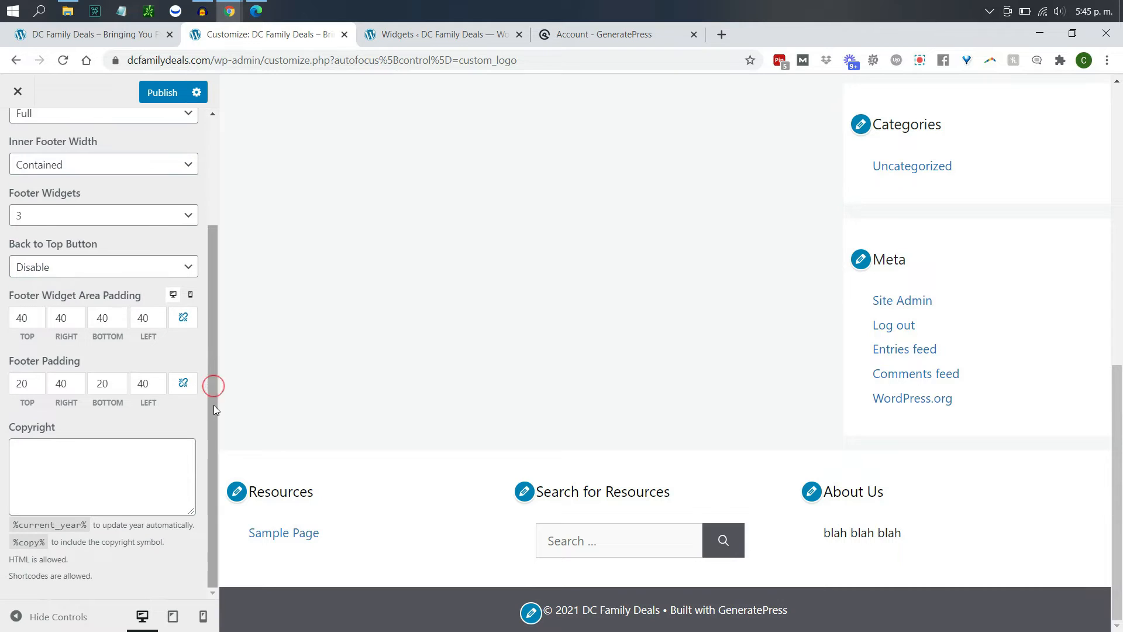
left_click(181, 472)
mouse_move(212, 457)
left_mouse_down()
mouse_move(212, 489)
mouse_move(212, 457)
left_mouse_up()
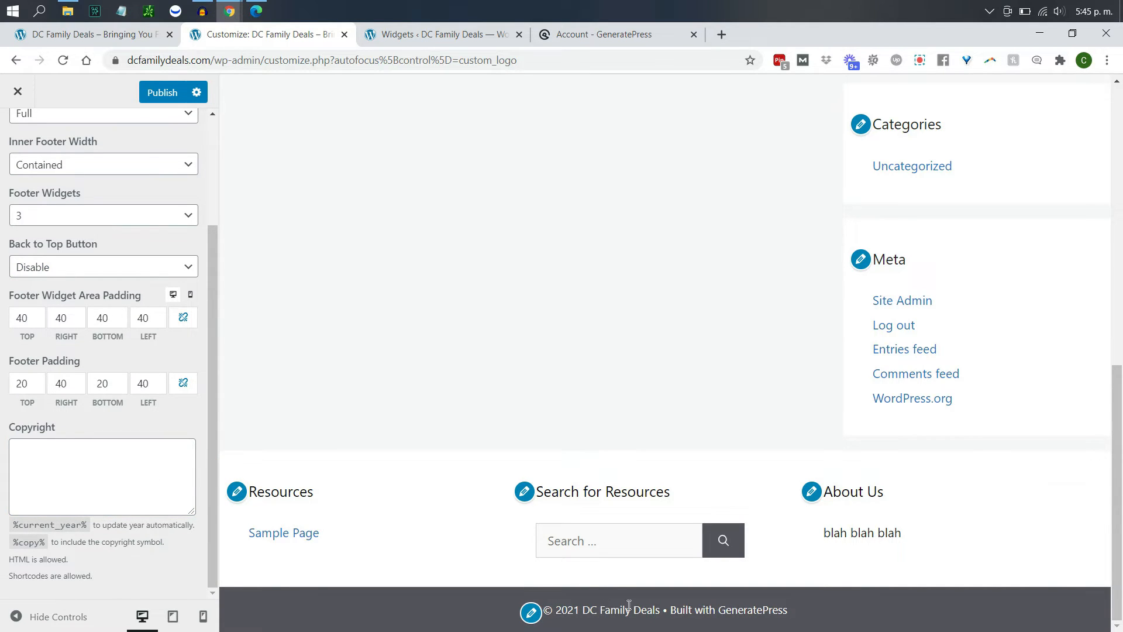
double_click(554, 610)
key("ctrl+c")
left_click(132, 468)
key("ctrl+v")
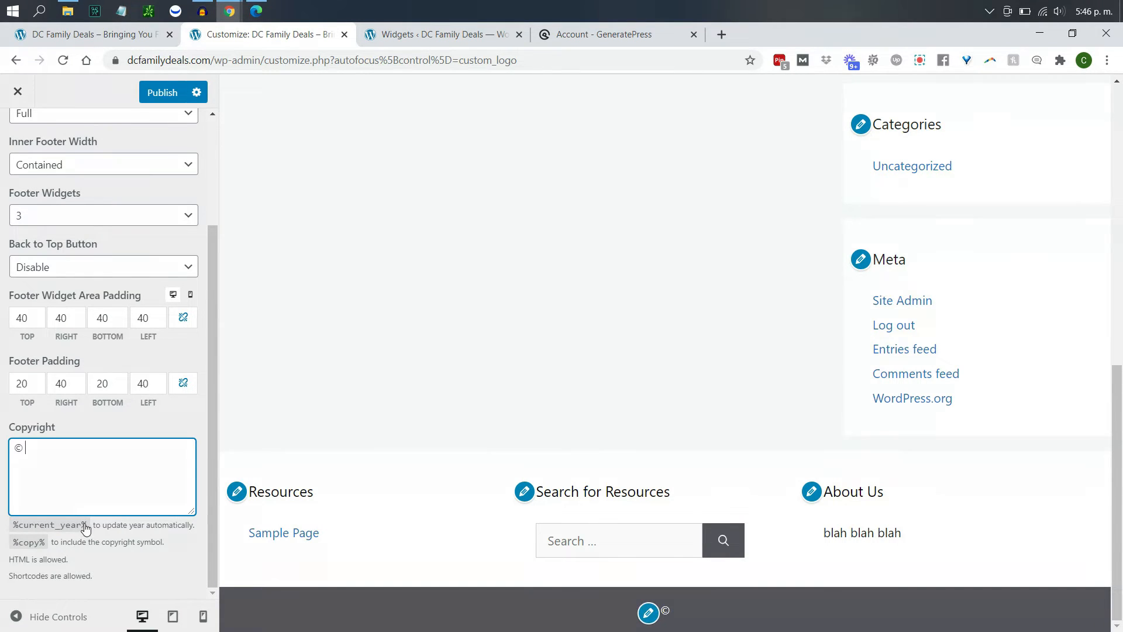
- Extend the Copyright text with the %current_year% placeholder so it reads "© %current_year%. DC Family Deals."
left_click_drag(88, 529, 14, 528)
key("ctrl+c")
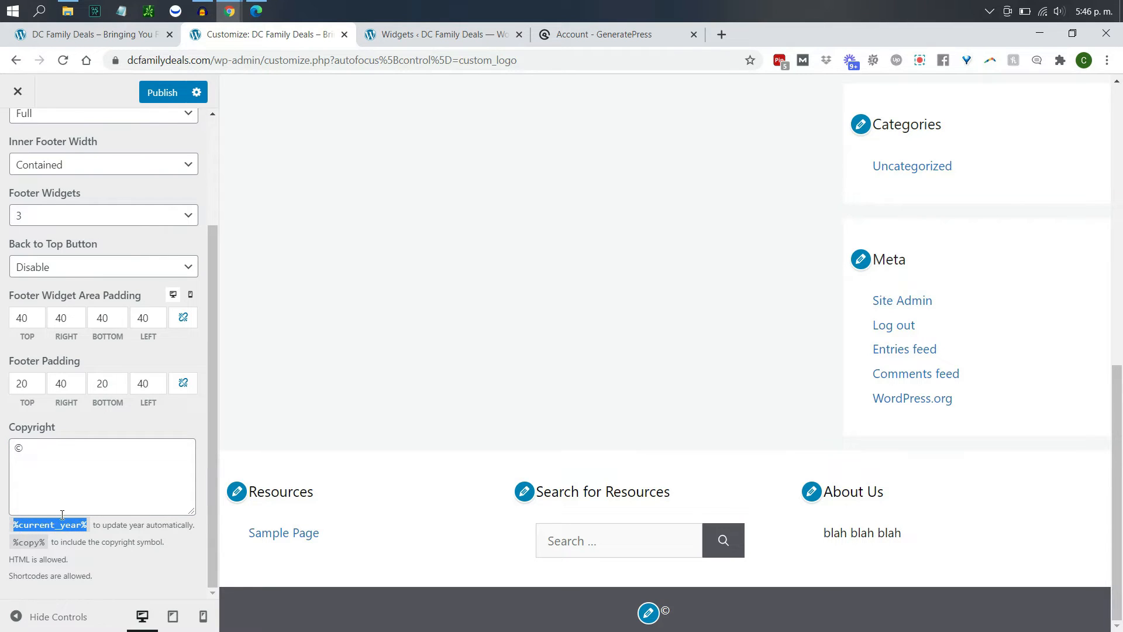
left_click(59, 452)
key("ctrl+v")
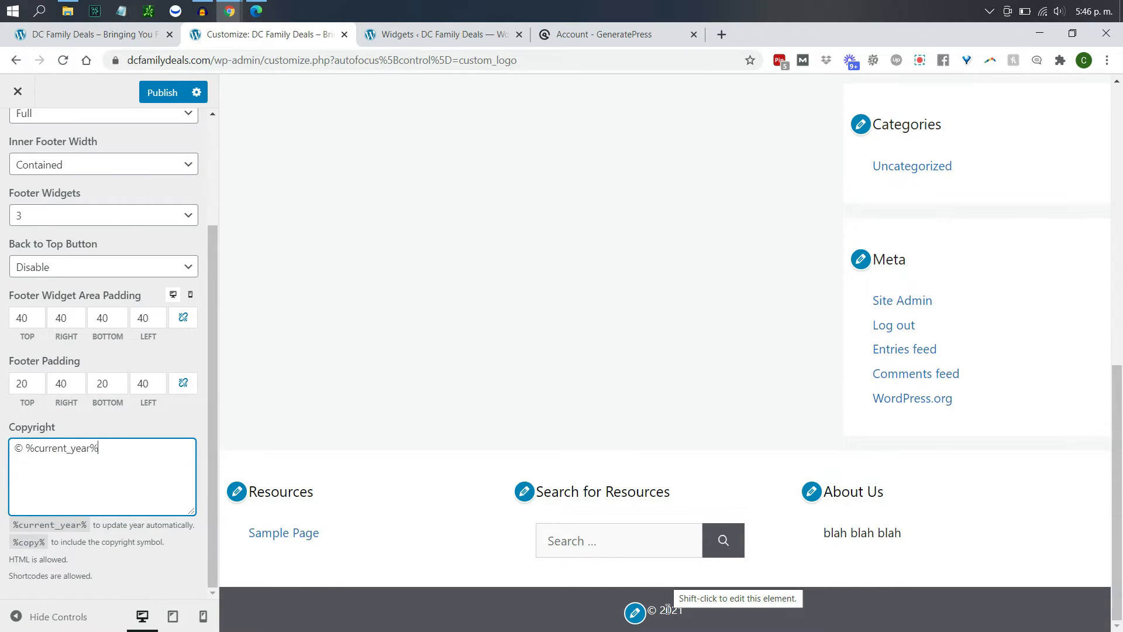
type(". ")
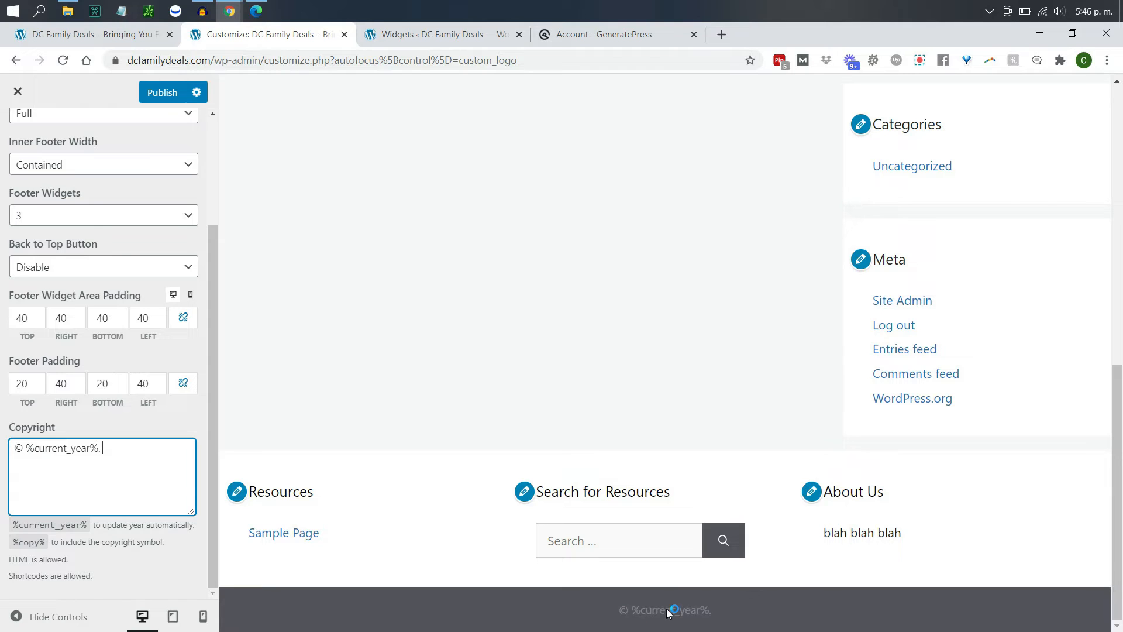
type("DC Family D")
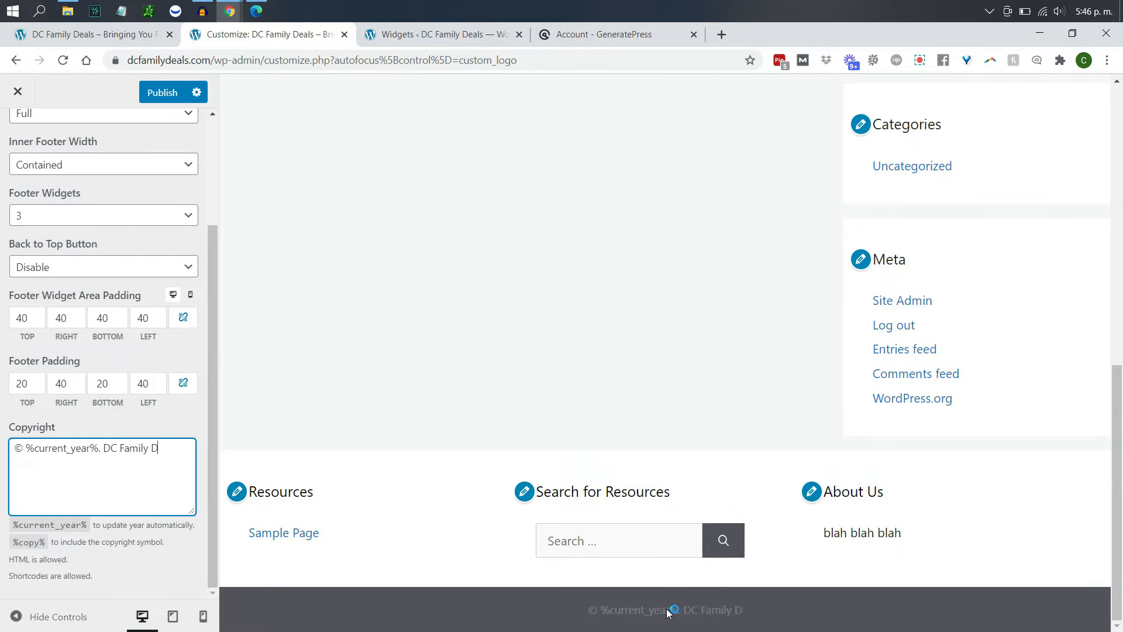
type("eals.")
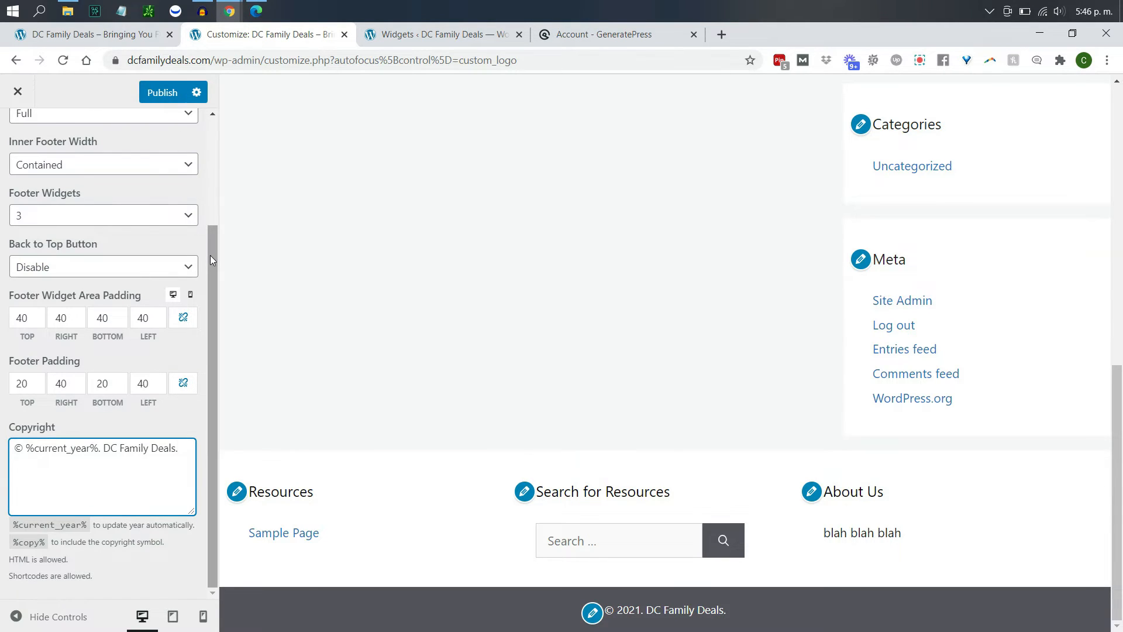
- Open the footer color settings from the footer layout options
left_click_drag(209, 255, 217, 135)
left_click(20, 143)
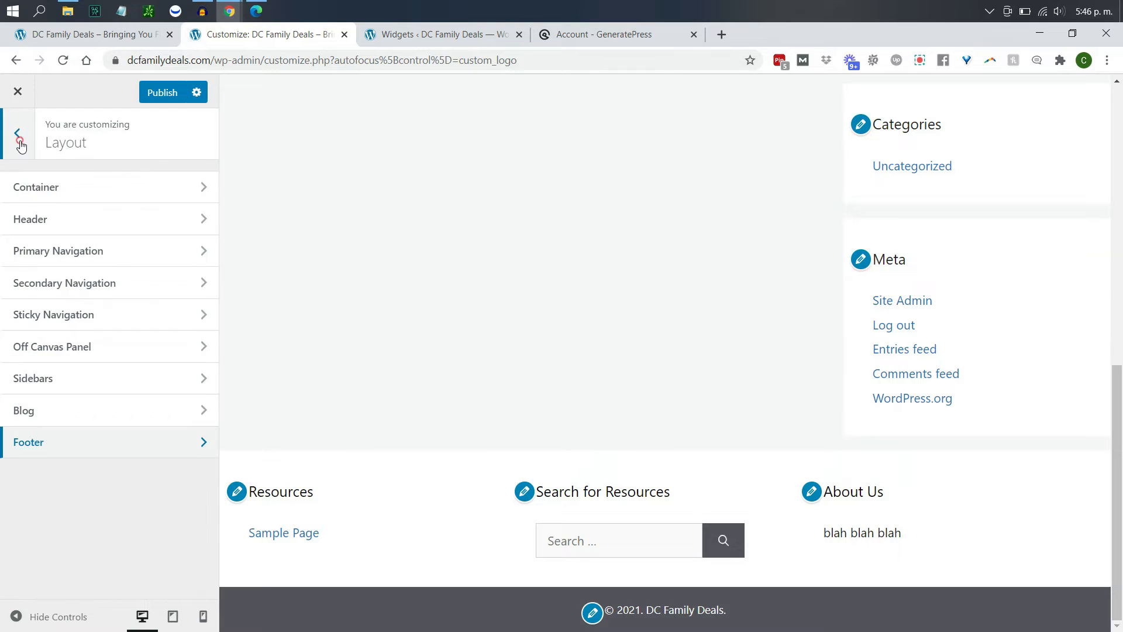
left_click(150, 448)
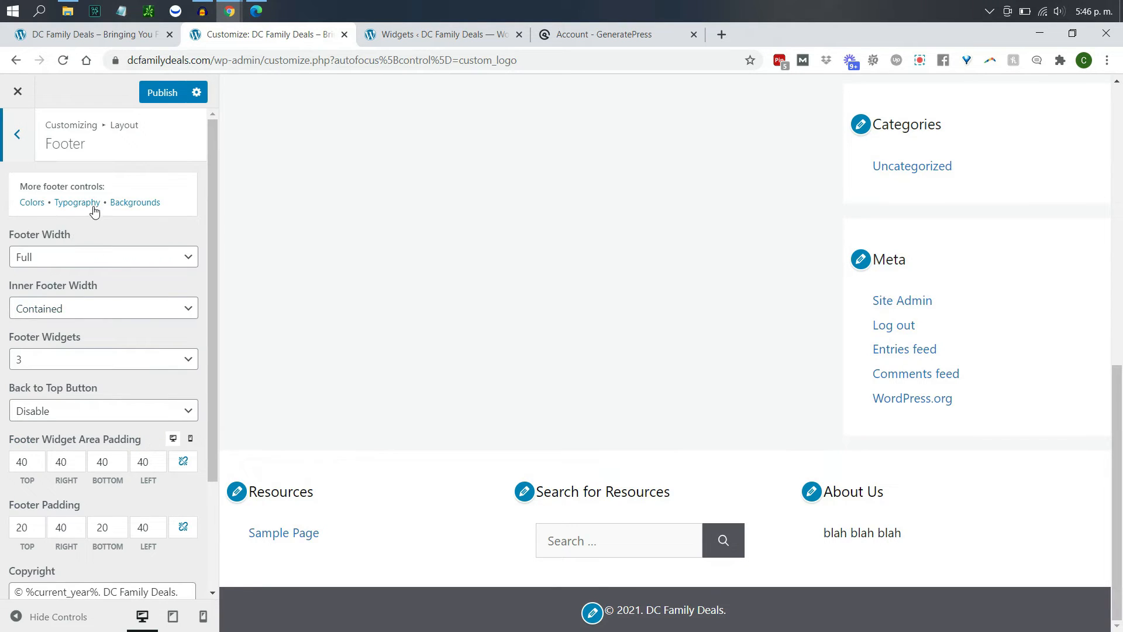
left_click(34, 203)
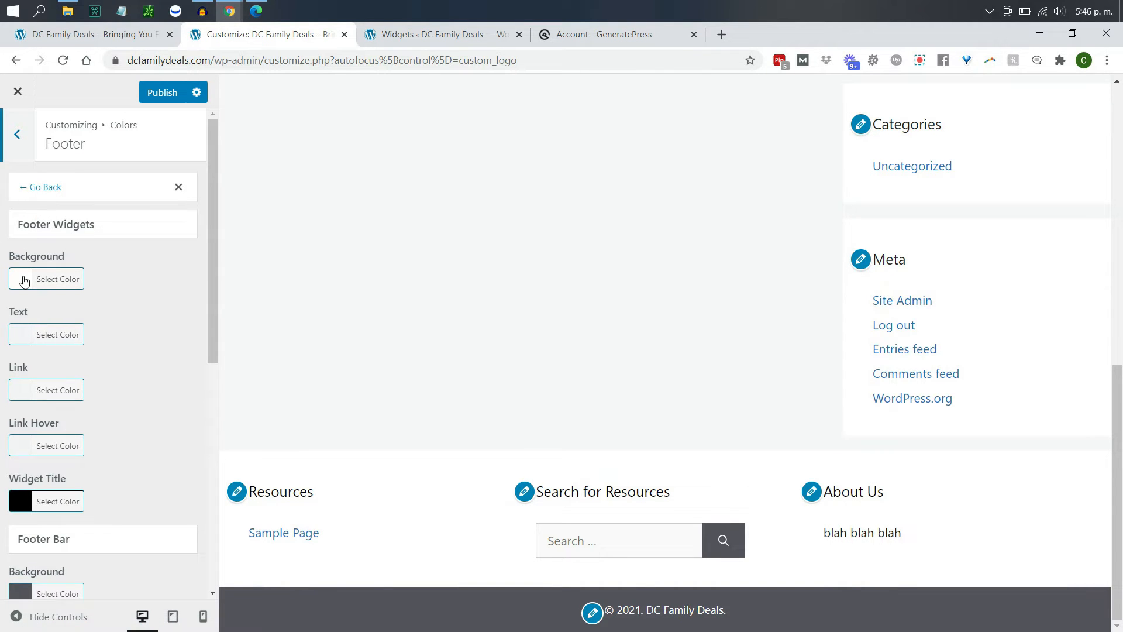
- Look over the footer color options and set the Footer Bar background to yellow #f1c40f
left_click_drag(213, 224, 212, 269)
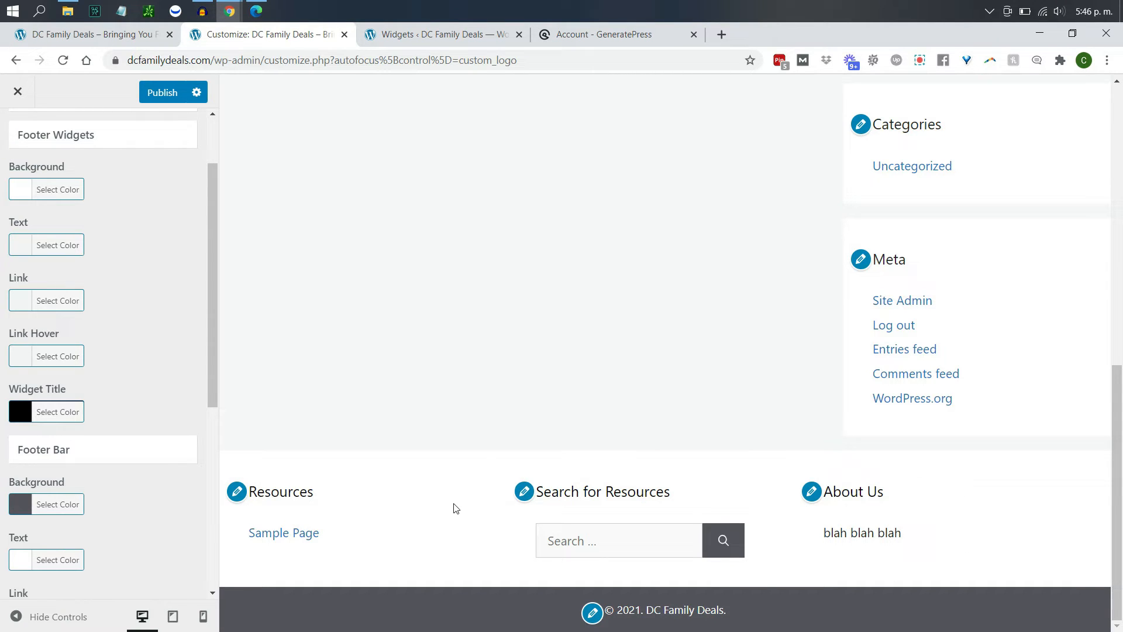
left_click_drag(208, 316, 211, 427)
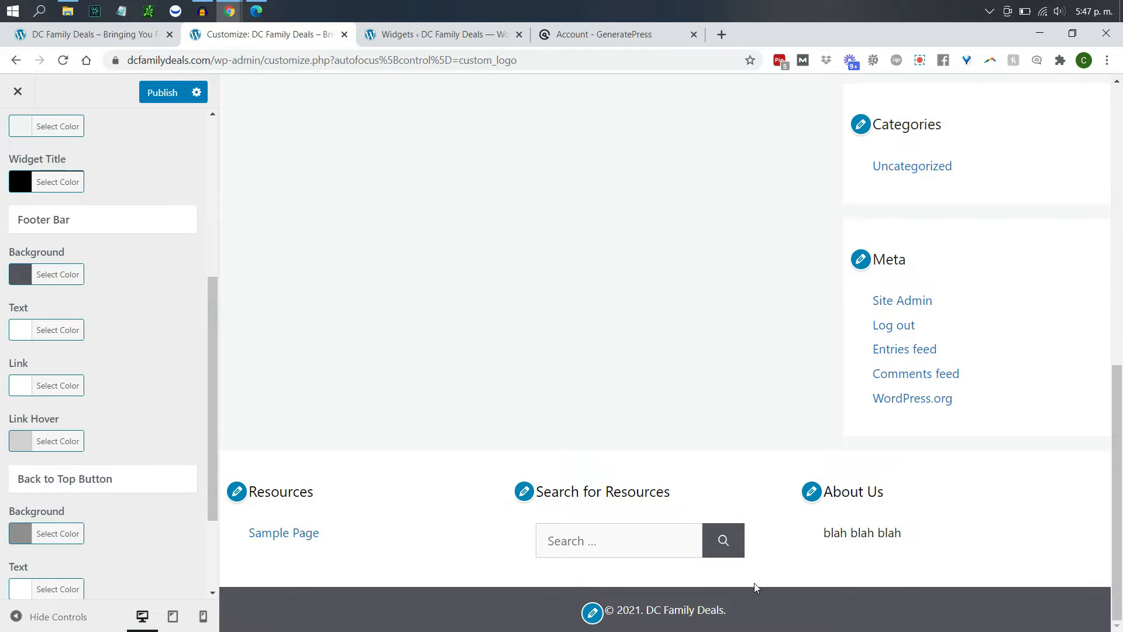
left_click_drag(212, 443, 211, 500)
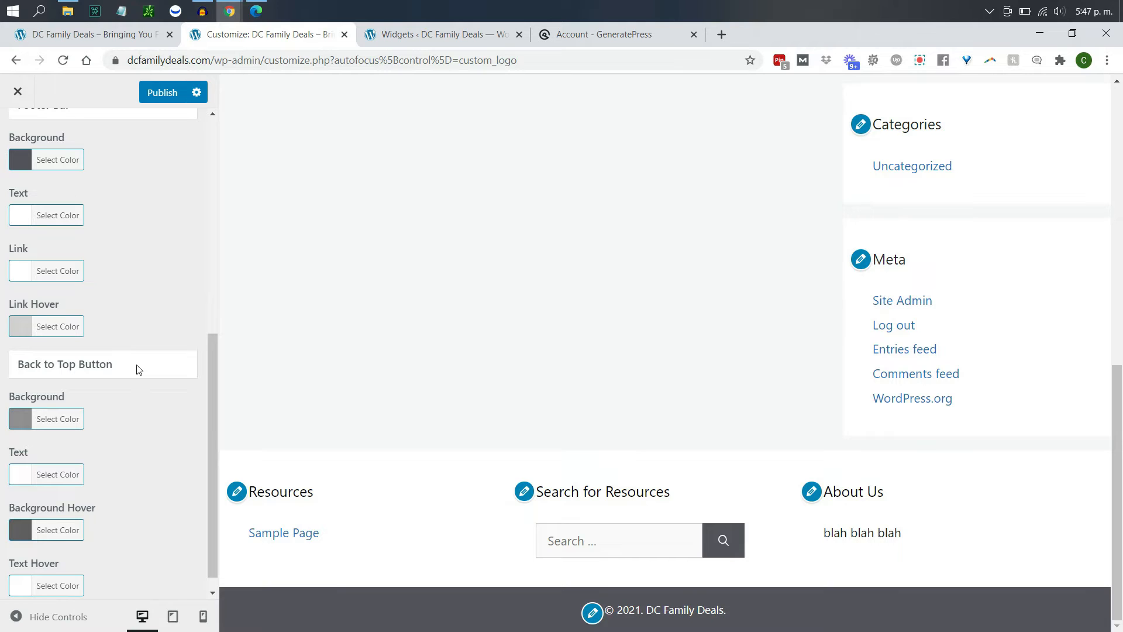
left_click_drag(211, 416, 213, 343)
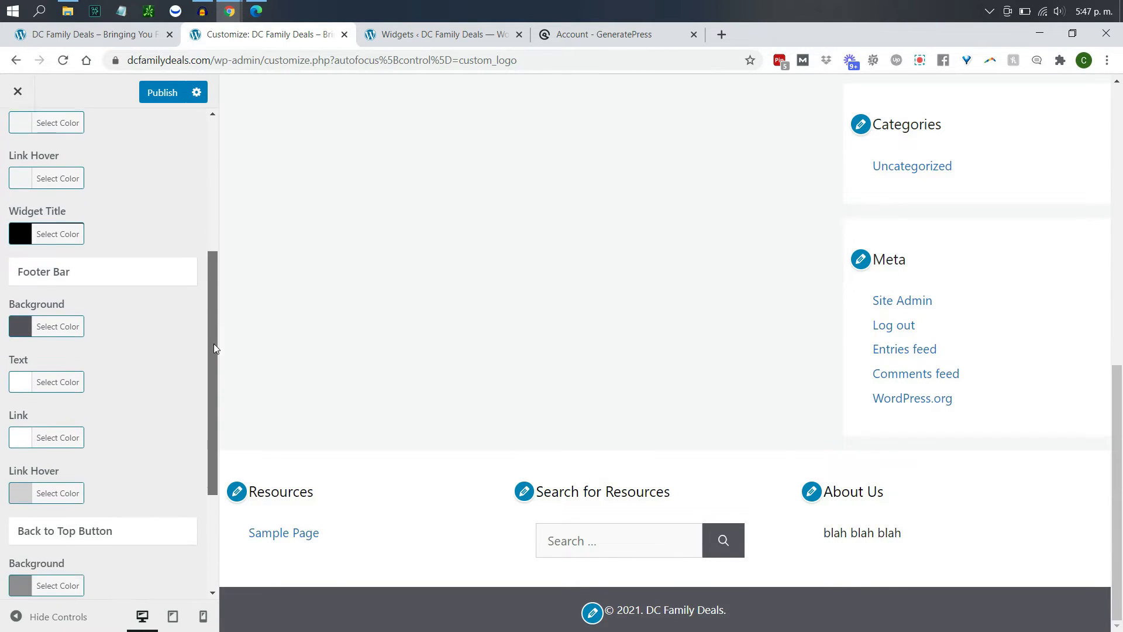
left_click(26, 289)
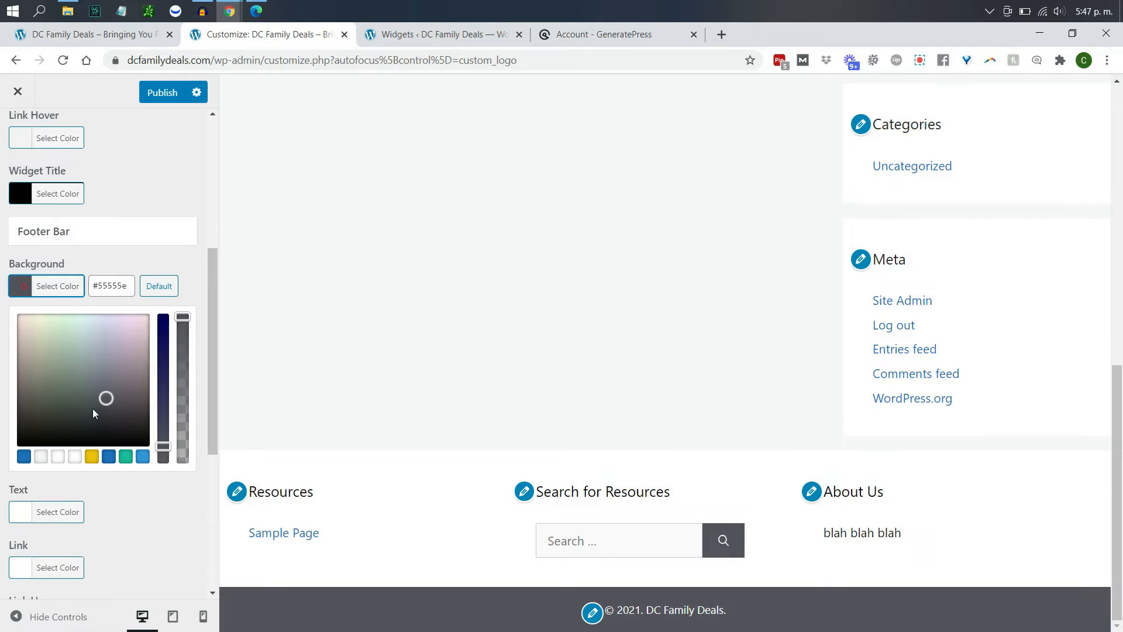
left_click(91, 457)
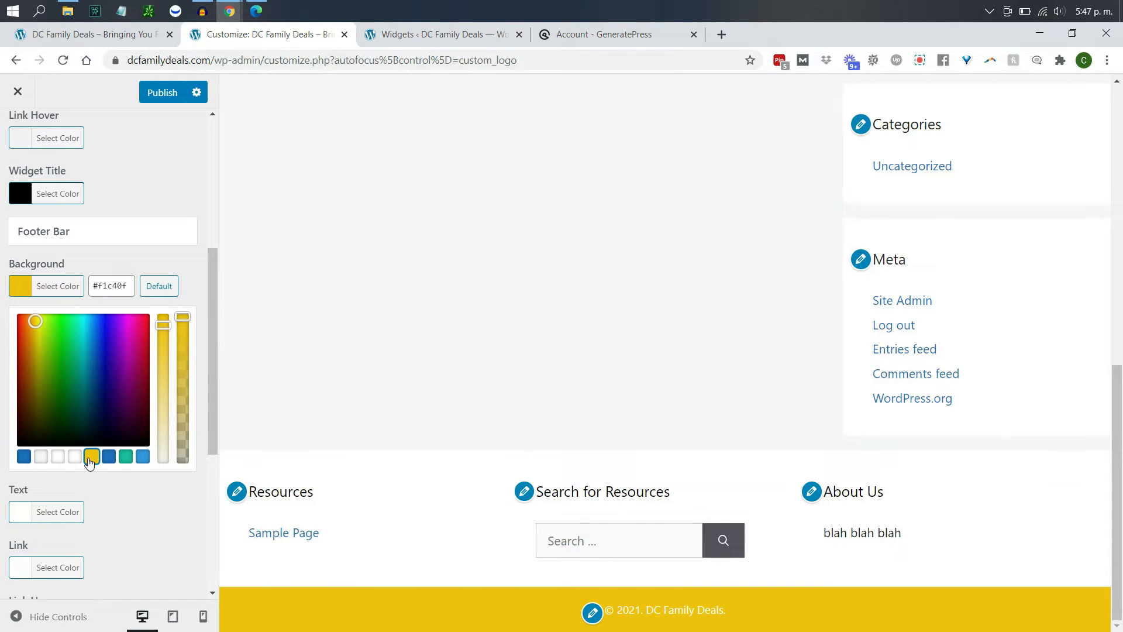
left_click(162, 248)
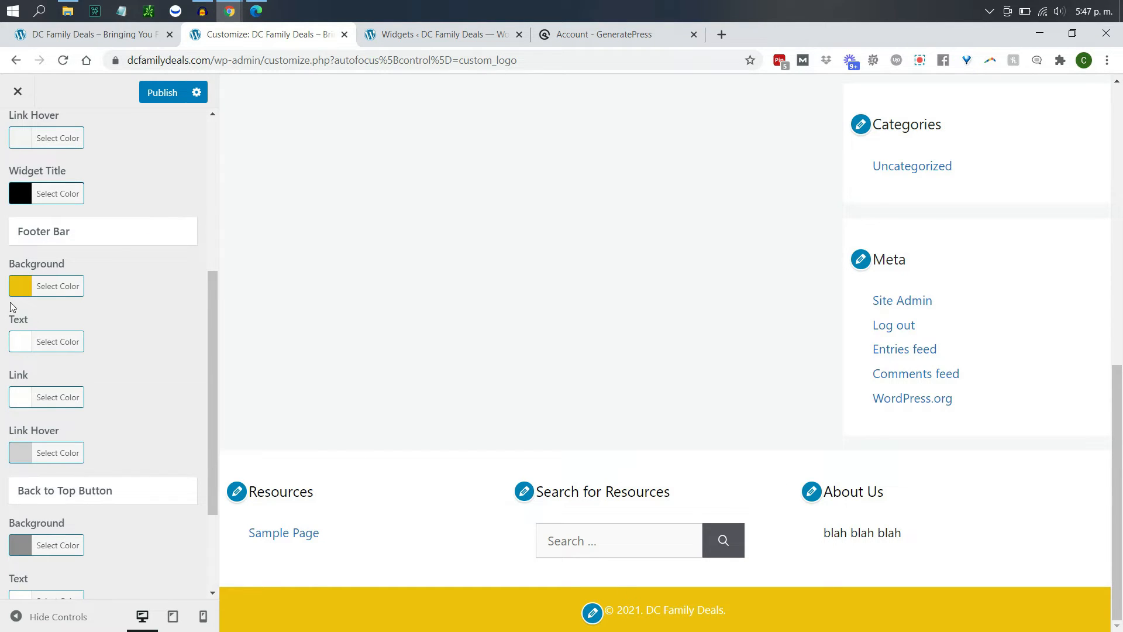
- Set the Footer Bar text color to dark grey #3d3d3d
left_click(20, 345)
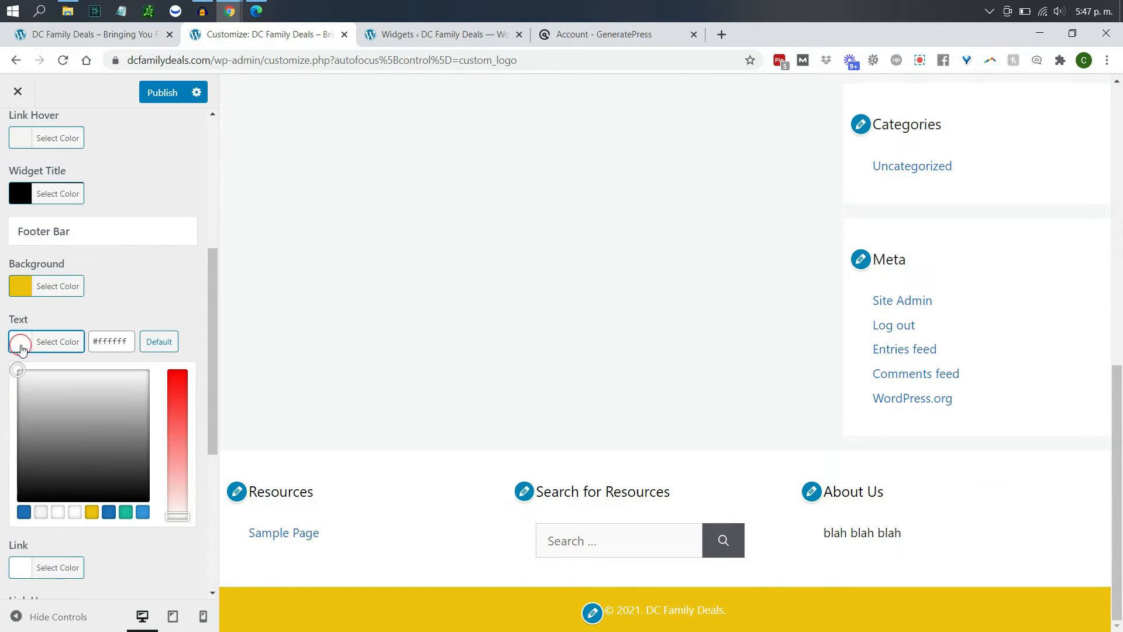
left_click(130, 468)
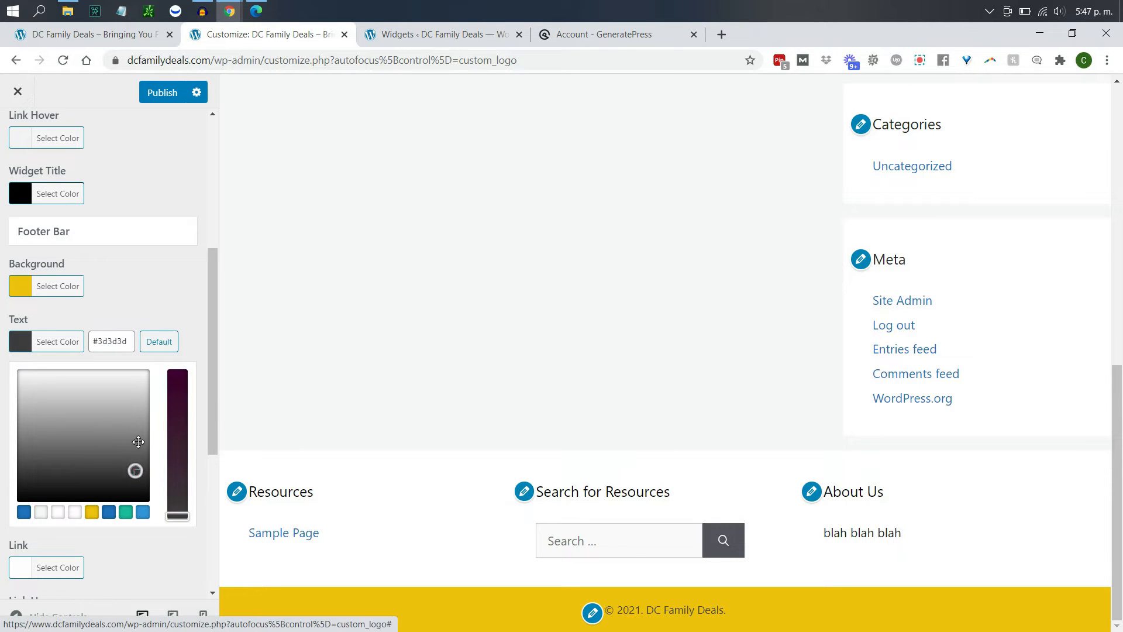
left_click(155, 308)
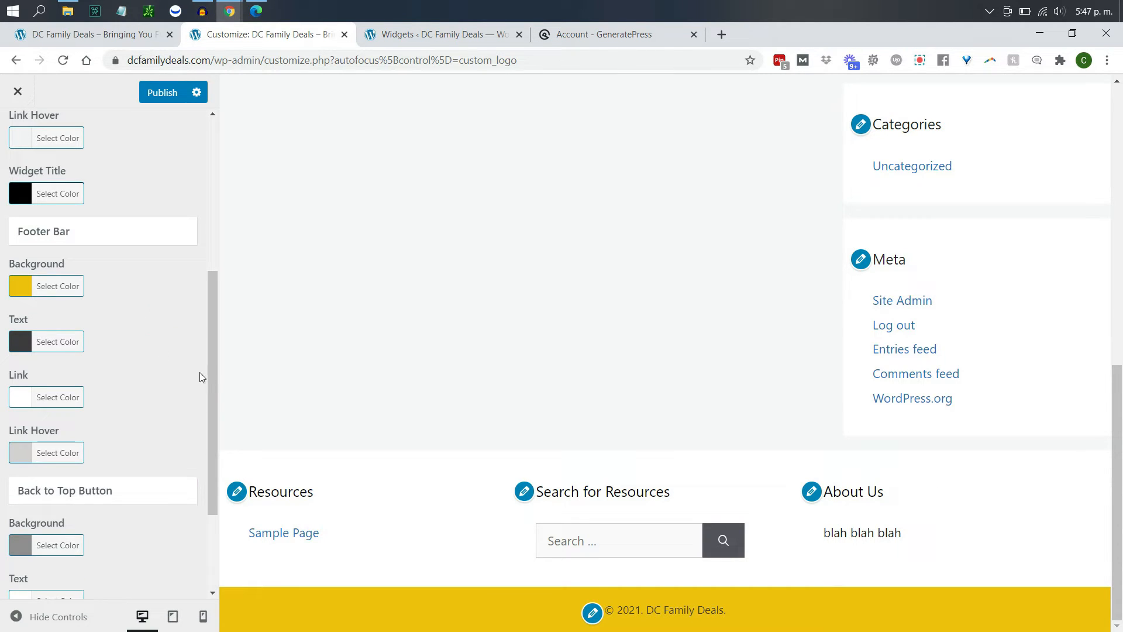
- Set the Footer Widgets background to light grey #efefef and publish the customizer changes
scroll(208, 434, "down", 1)
scroll(208, 436, "up", 3)
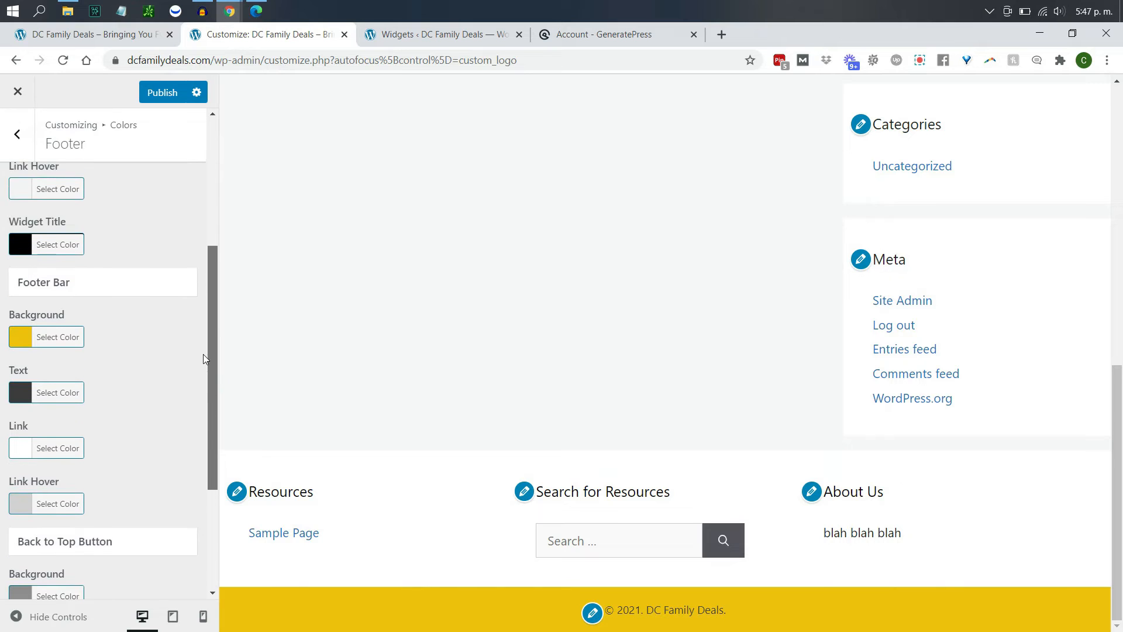
scroll(199, 339, "up", 4)
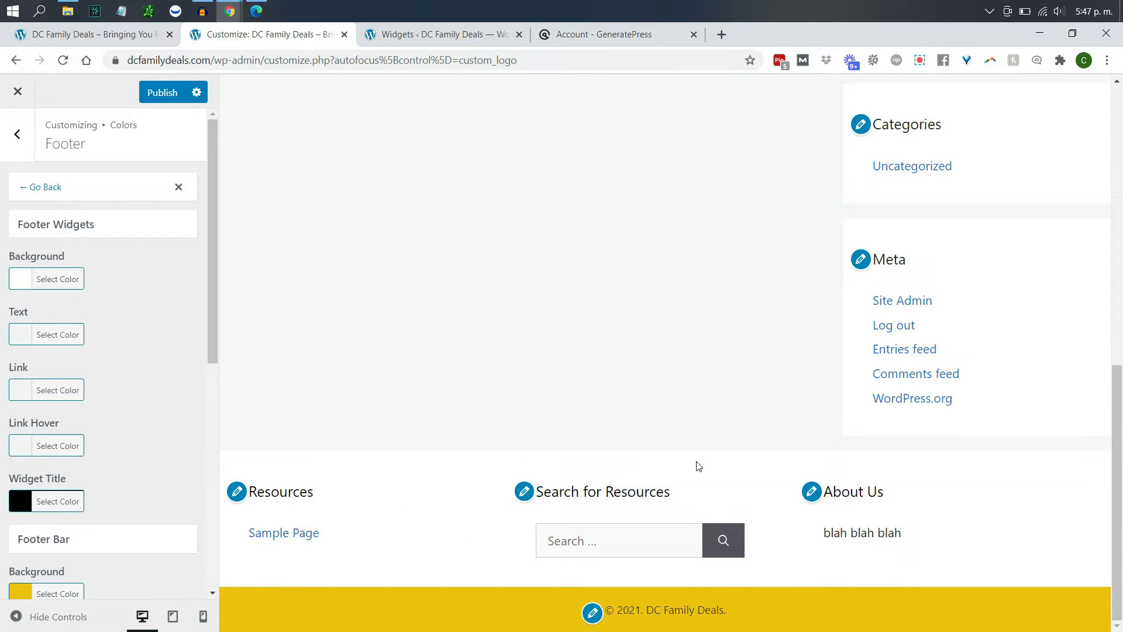
left_click_drag(1116, 417, 1114, 159)
left_click_drag(1116, 295, 1116, 555)
left_click(24, 284)
left_click(42, 308)
left_click_drag(42, 307, 52, 308)
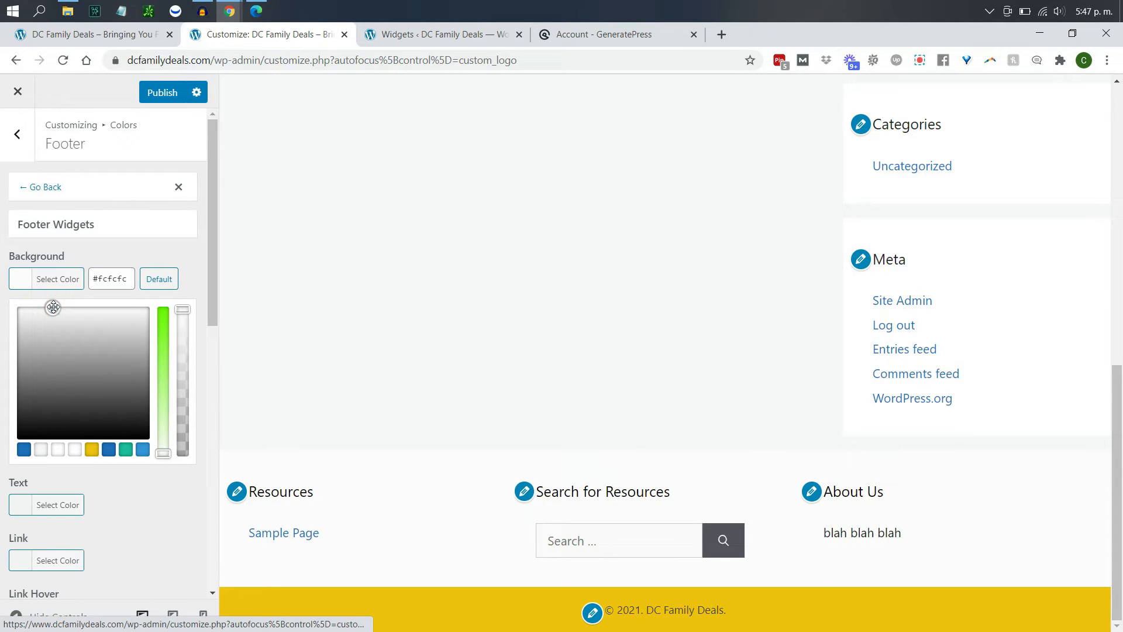
left_click(165, 498)
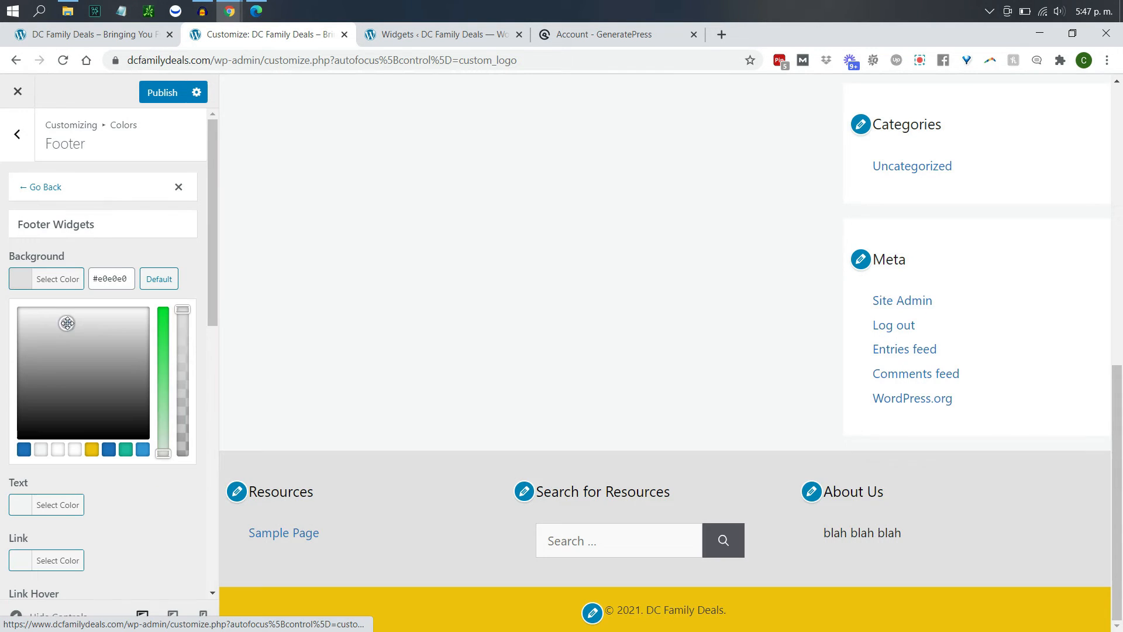
mouse_move(68, 322)
left_mouse_down()
mouse_move(79, 329)
mouse_move(87, 315)
left_mouse_up()
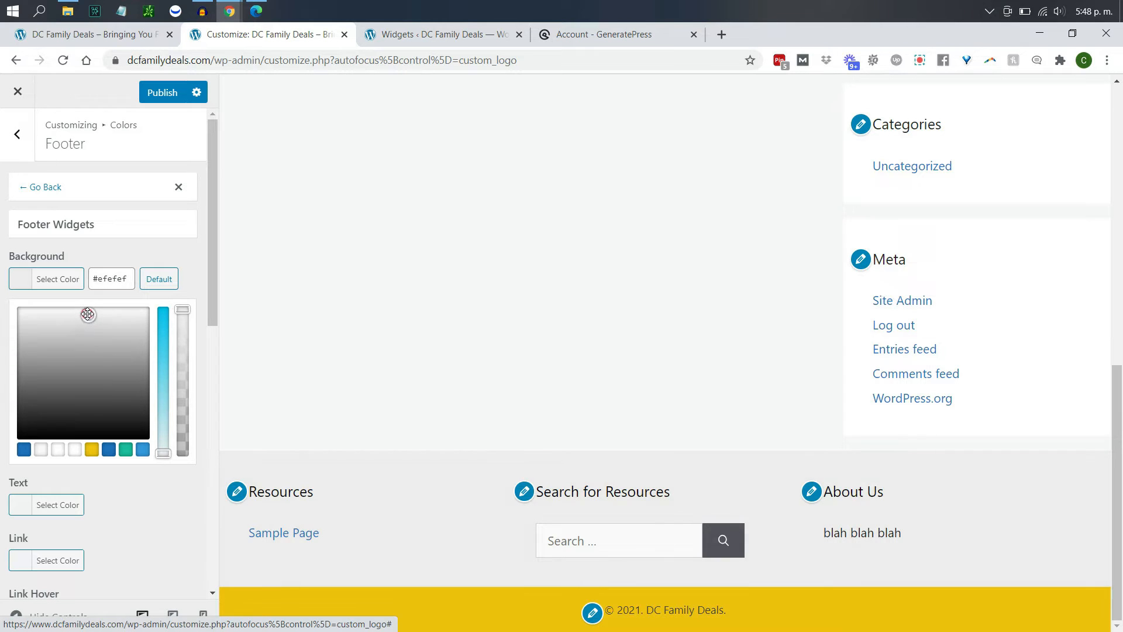
left_click(125, 253)
left_click(175, 103)
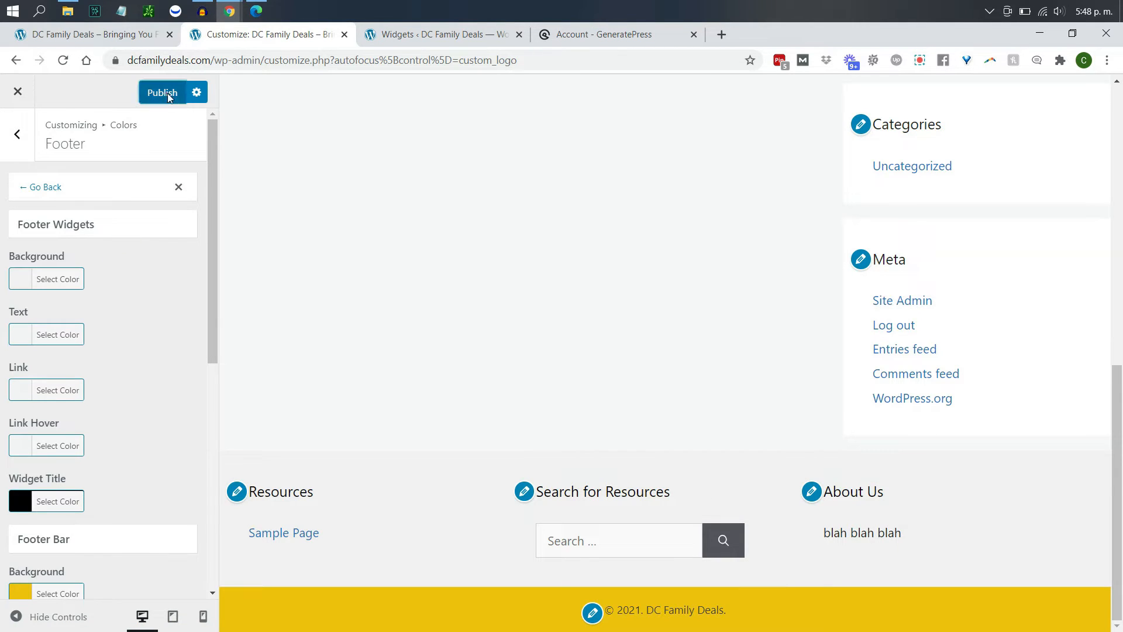
- Append "adsfñkjasdfñk" to the About Us text in Footer Widget 3
left_click(17, 135)
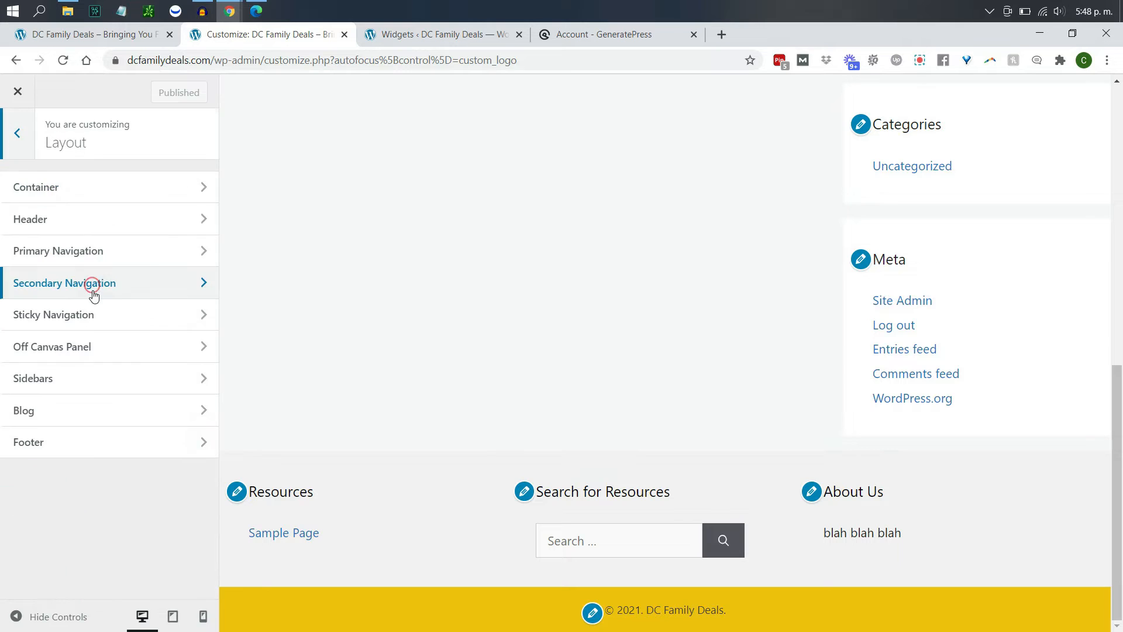
left_click(19, 135)
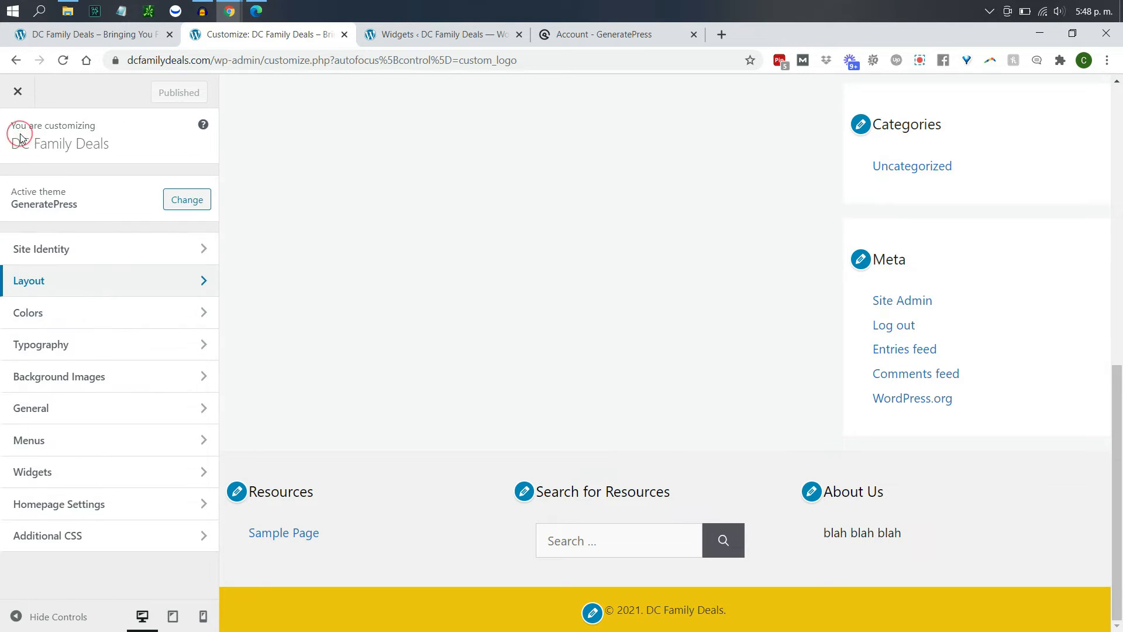
left_click_drag(1114, 448, 1106, 168)
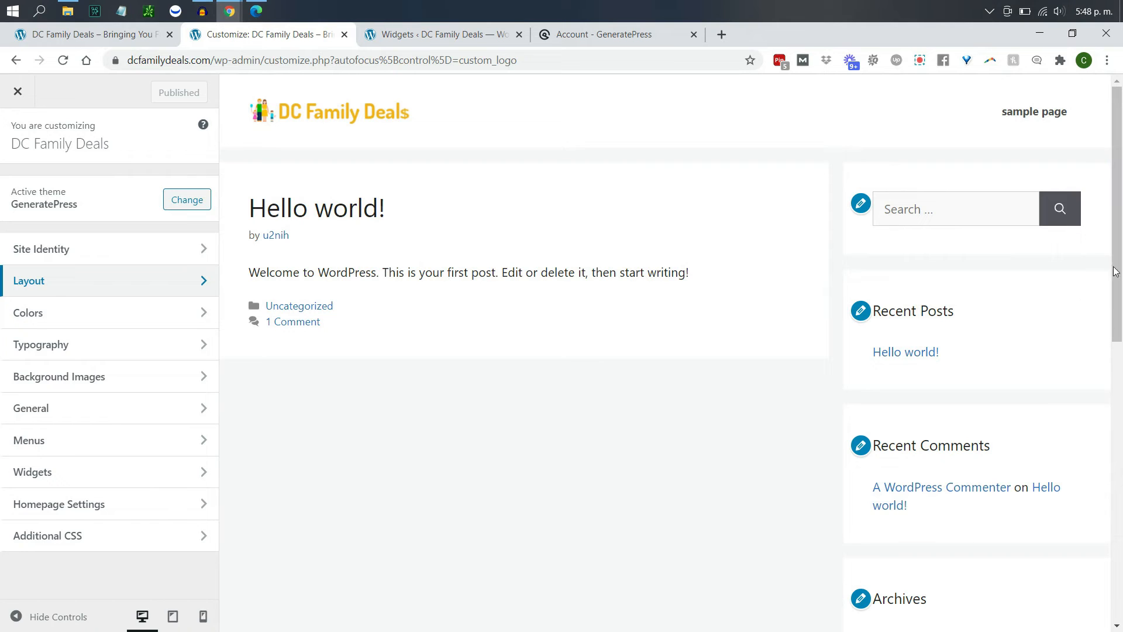
left_click_drag(1114, 257, 1115, 537)
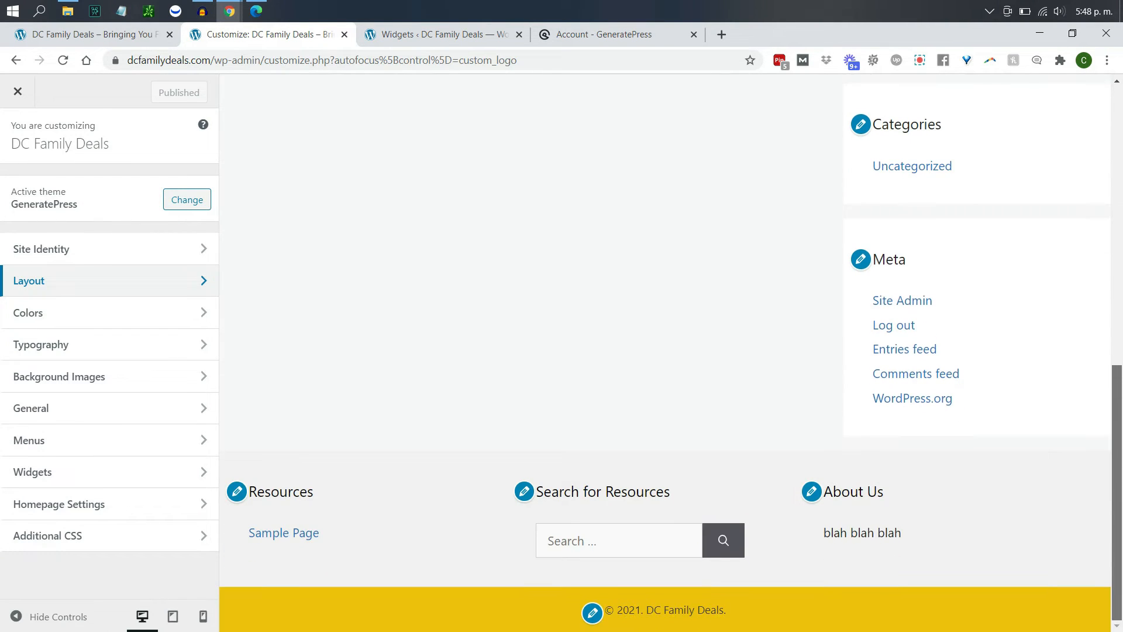
left_click(812, 493)
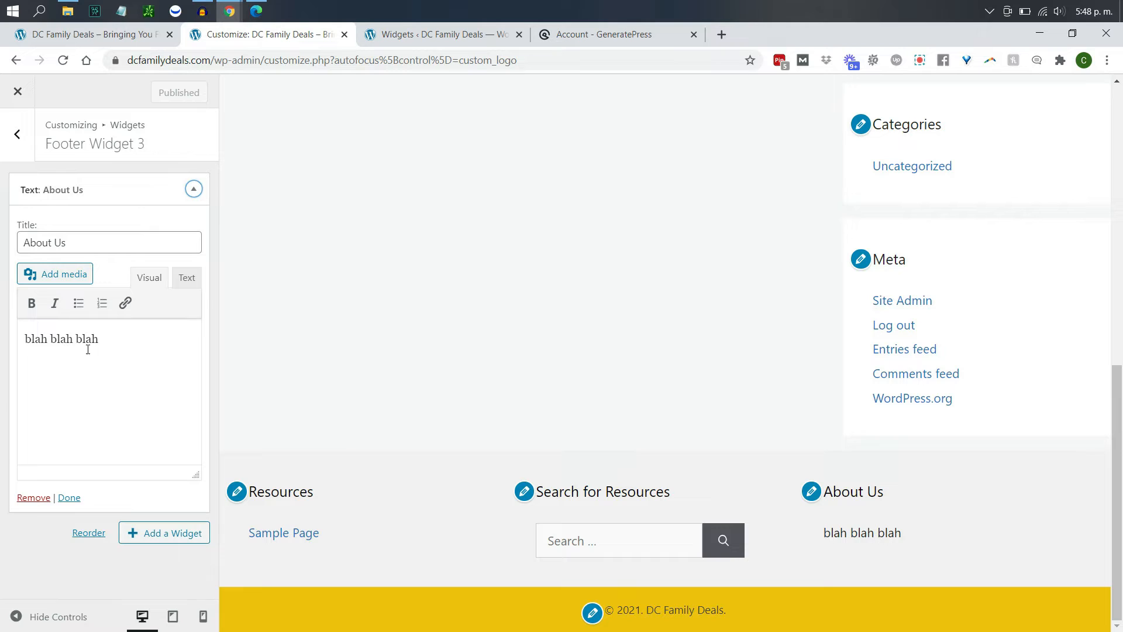
left_click_drag(117, 336, 16, 349)
left_click(124, 334)
type("adsfñkjasdfñk")
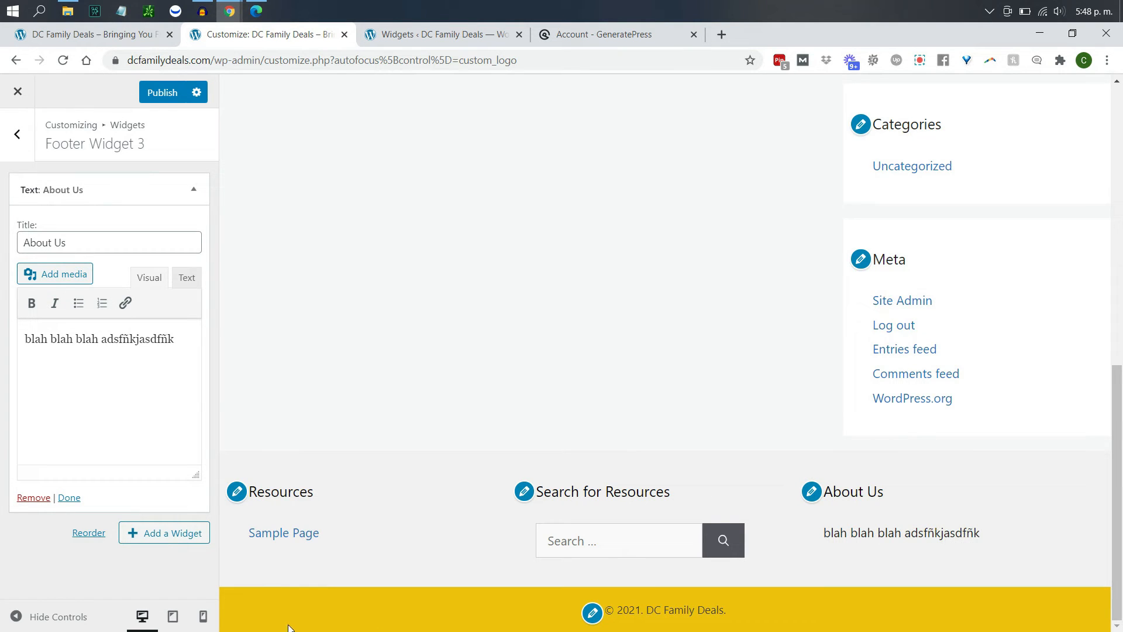
- Look through the list of widgets available to add to Footer Widget 3 and return to the widget areas
left_click(146, 535)
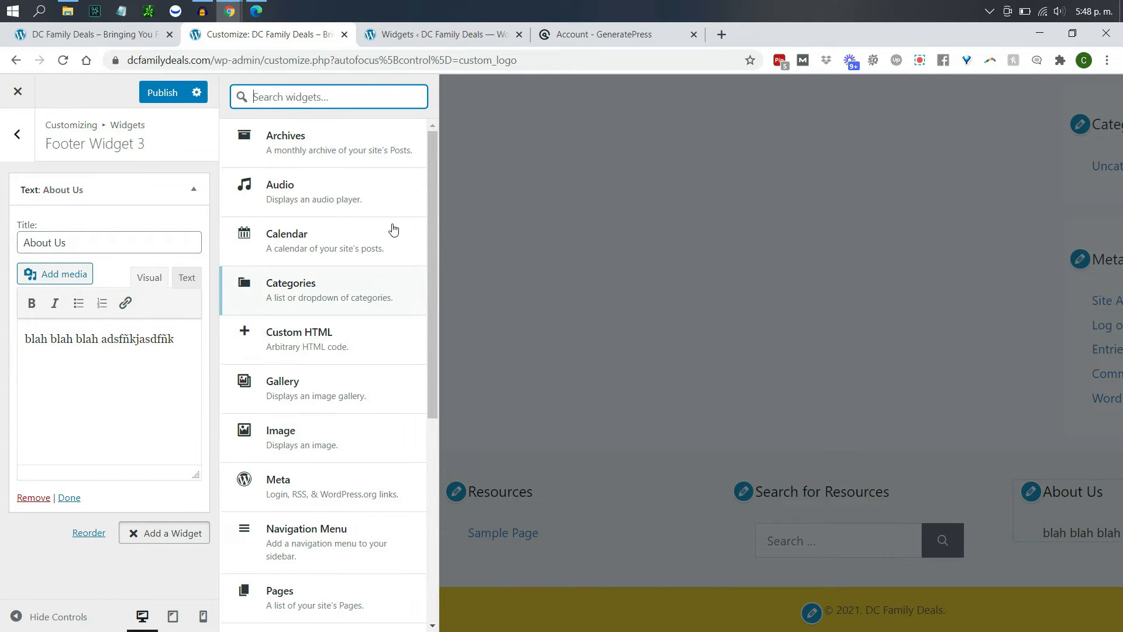
left_click_drag(433, 181, 436, 419)
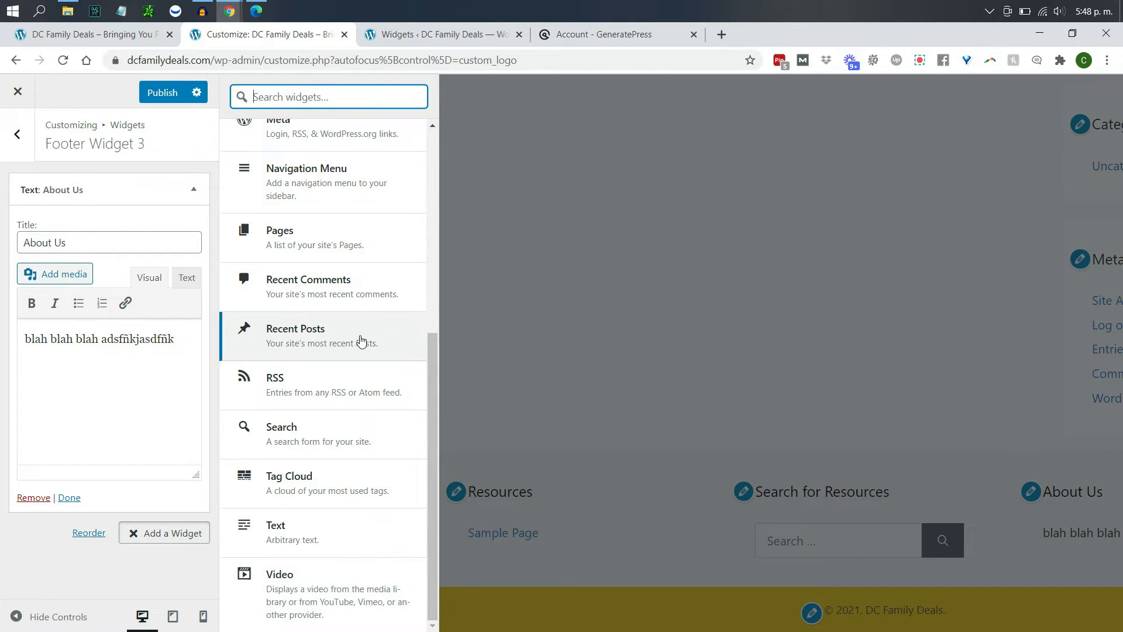
left_click_drag(432, 351, 413, 147)
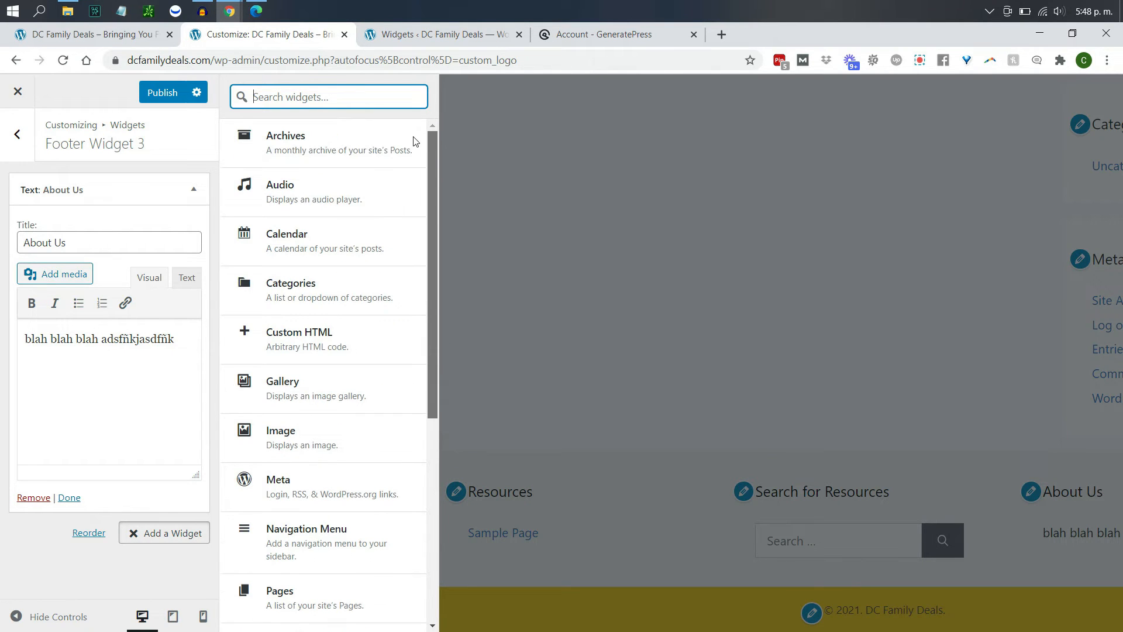
left_click(19, 146)
left_click(18, 135)
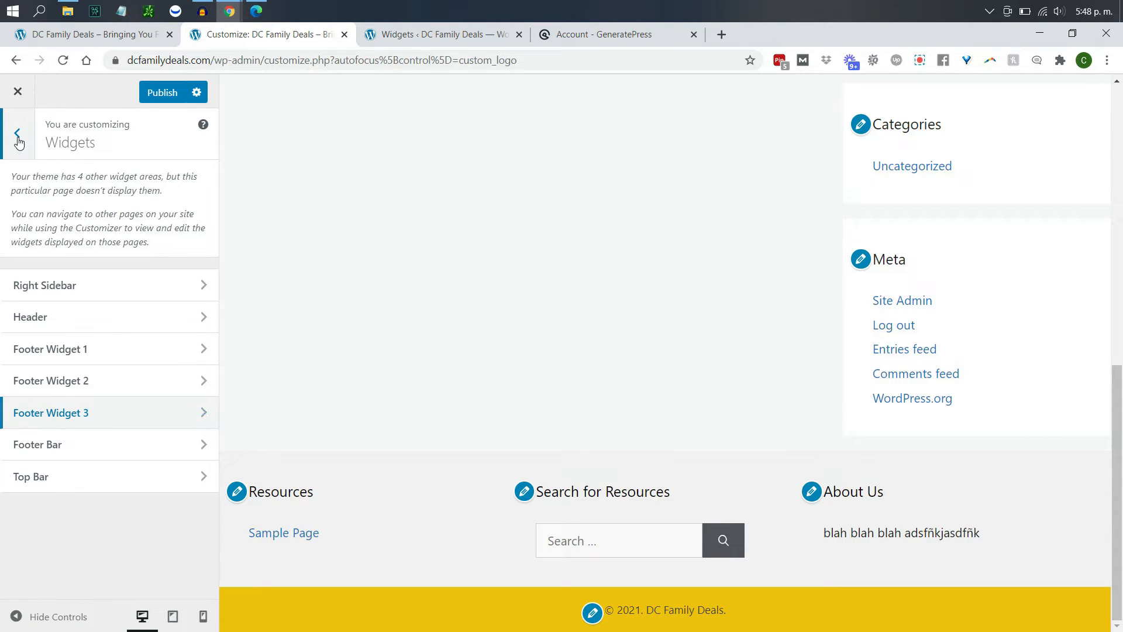
- Look over the customizer's Colors sections, Primary Navigation layout settings and Typography sections
left_click(18, 141)
left_click(85, 314)
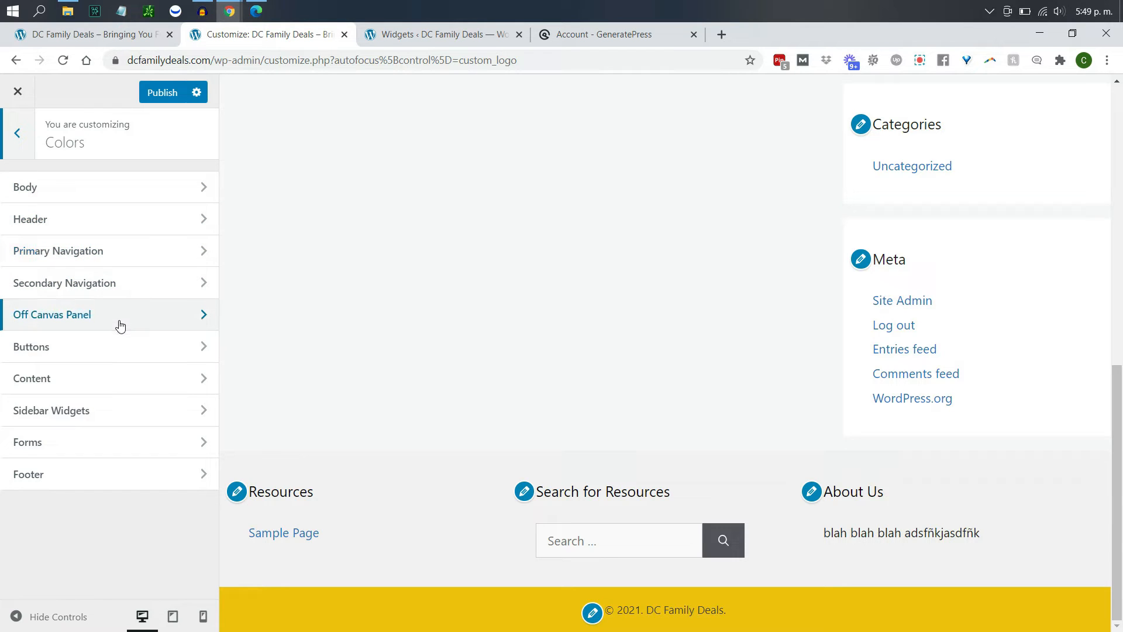
left_click(14, 148)
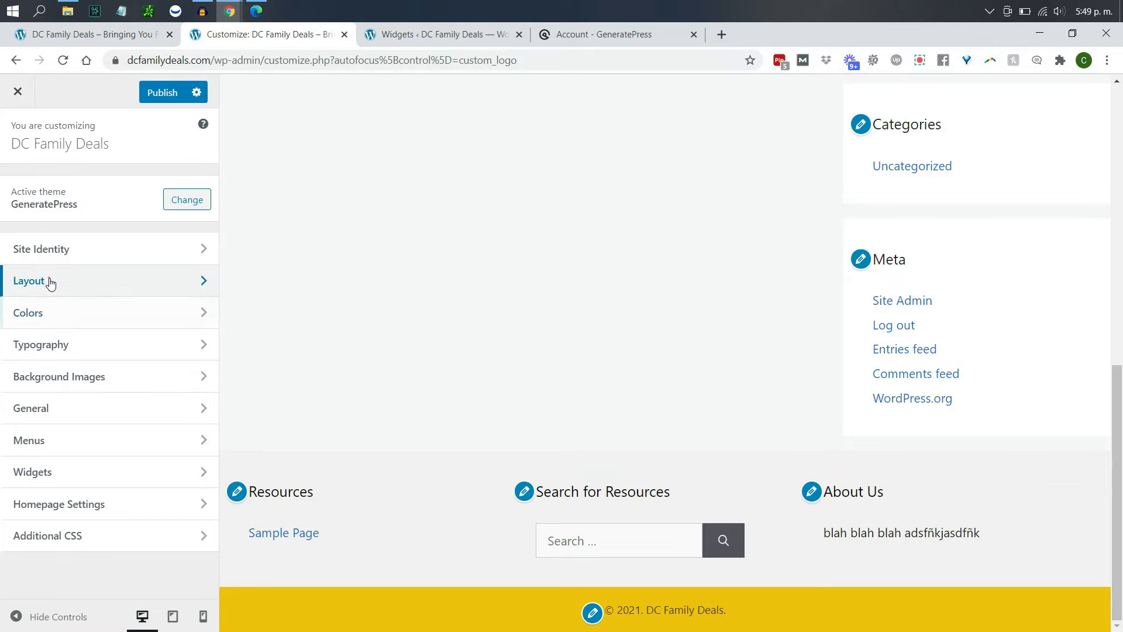
left_click(48, 282)
left_click(66, 251)
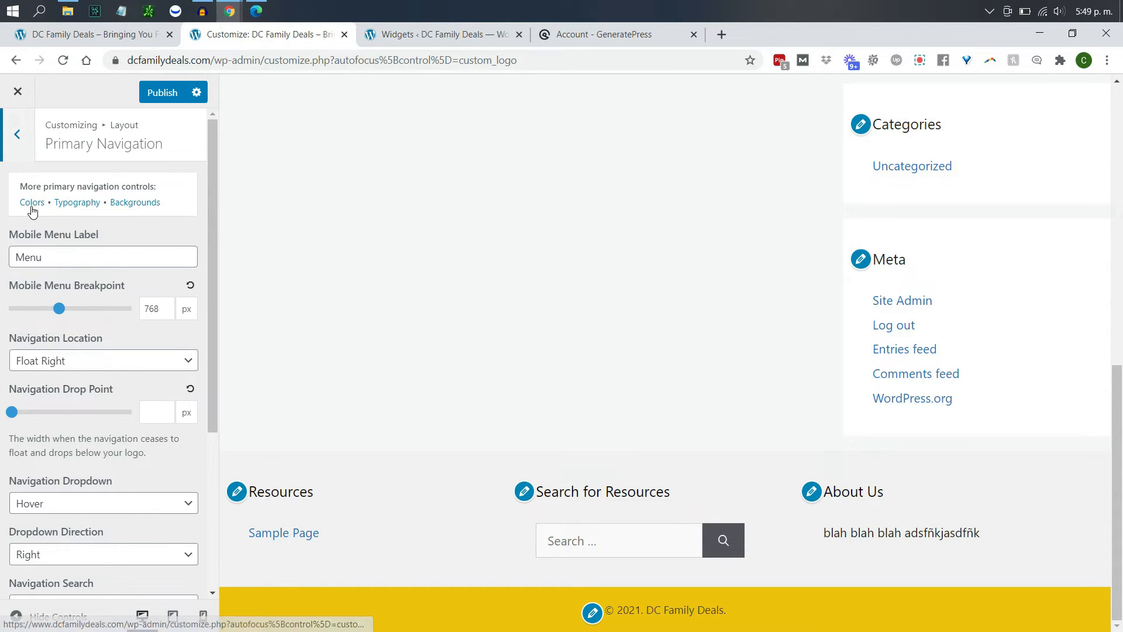
left_click(19, 153)
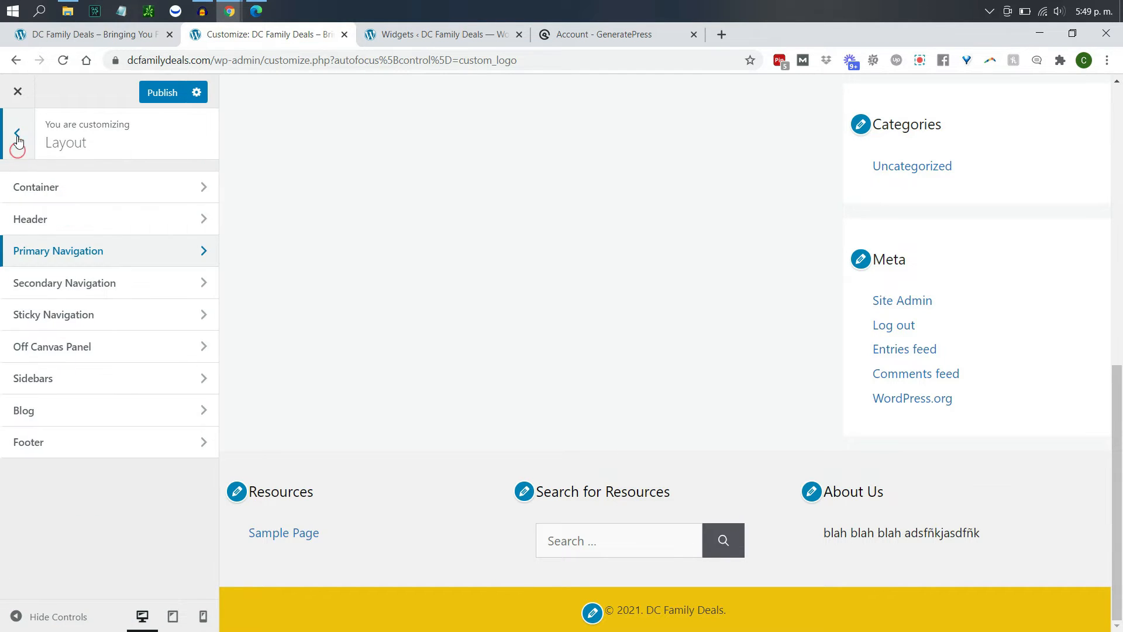
left_click(18, 144)
left_click(62, 323)
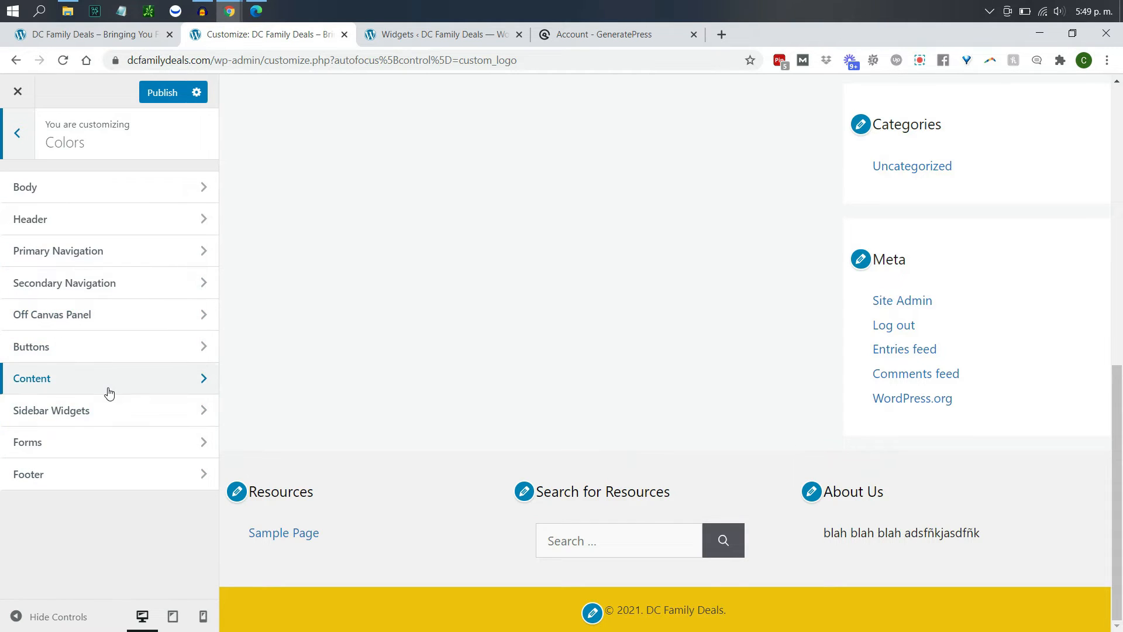
left_click(18, 143)
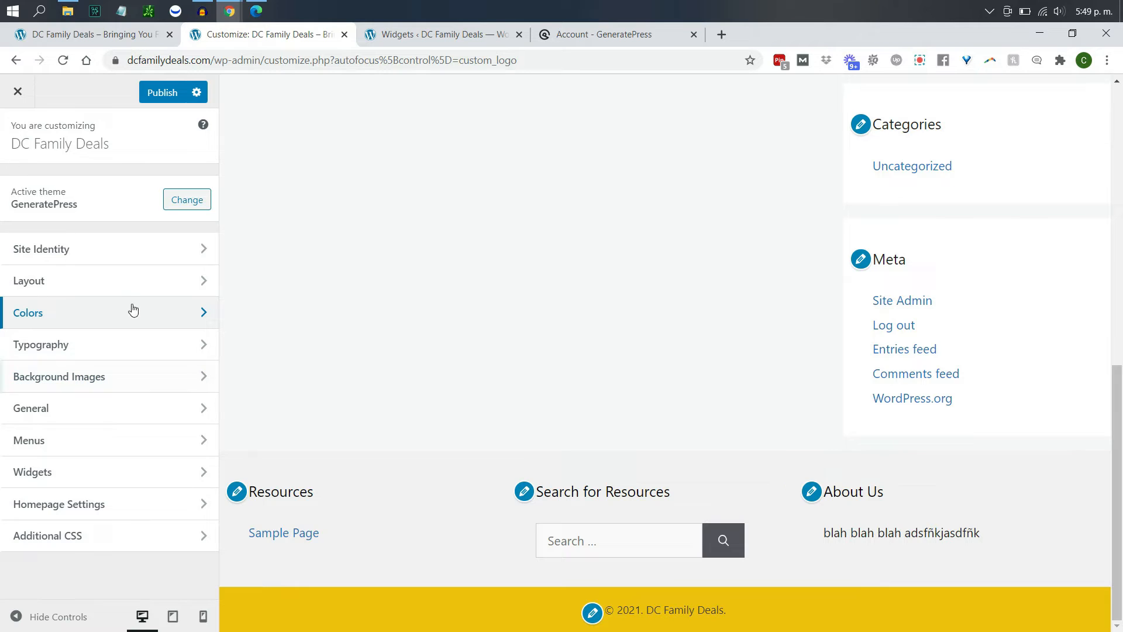
left_click(133, 355)
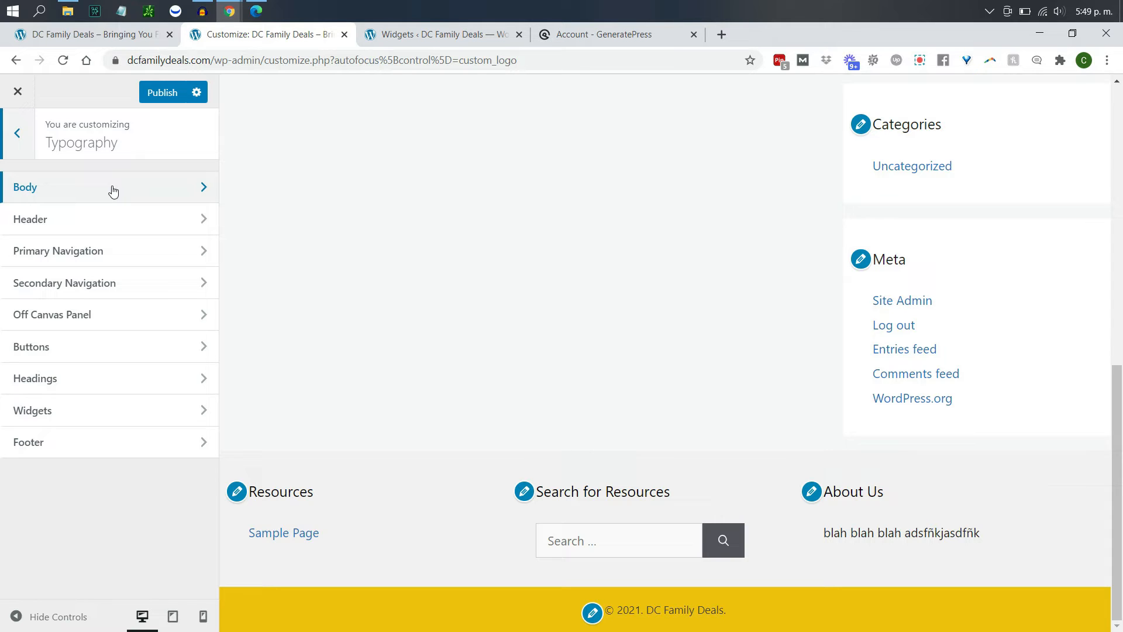
left_click(19, 135)
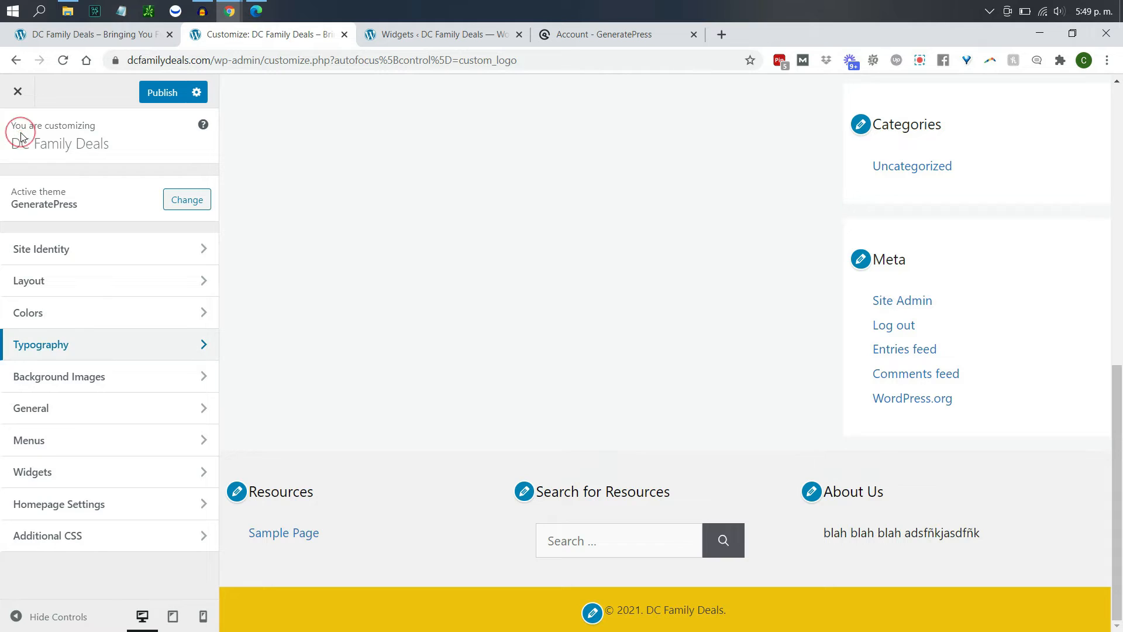
- Examine the background image settings for the sidebar widgets, including the repeat and size options
left_click(139, 379)
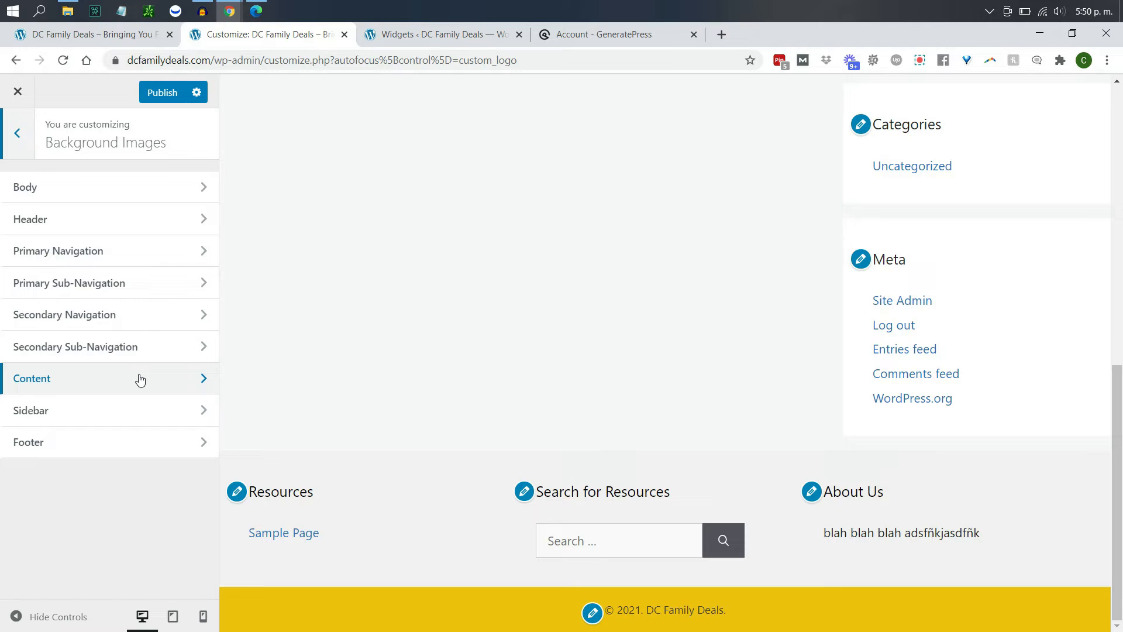
left_click_drag(1111, 381, 1101, 85)
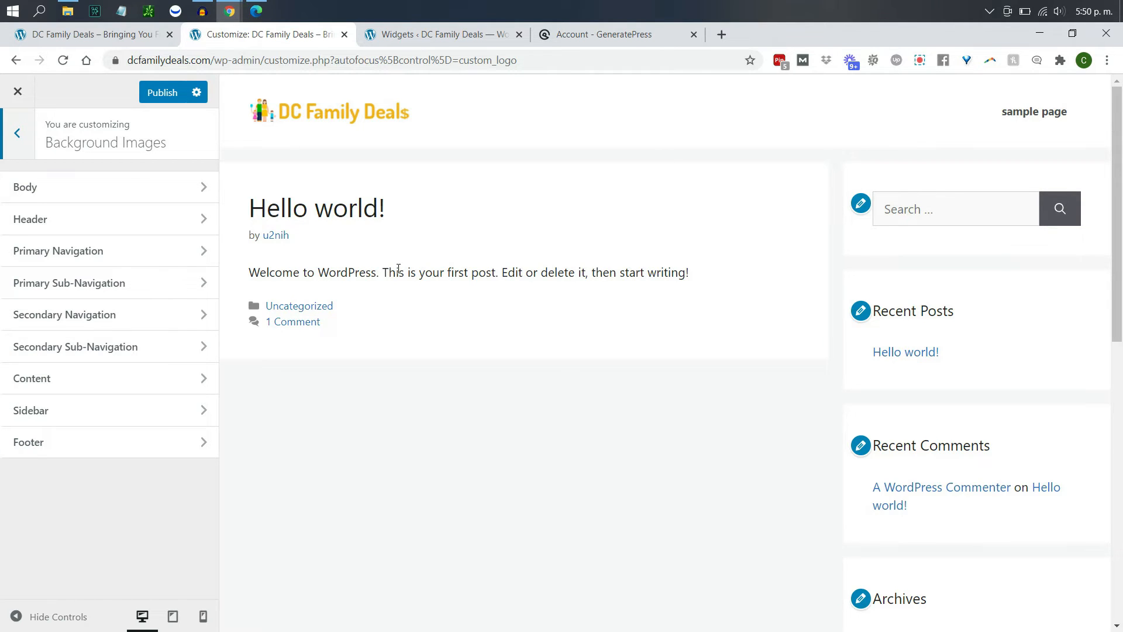
left_click(141, 421)
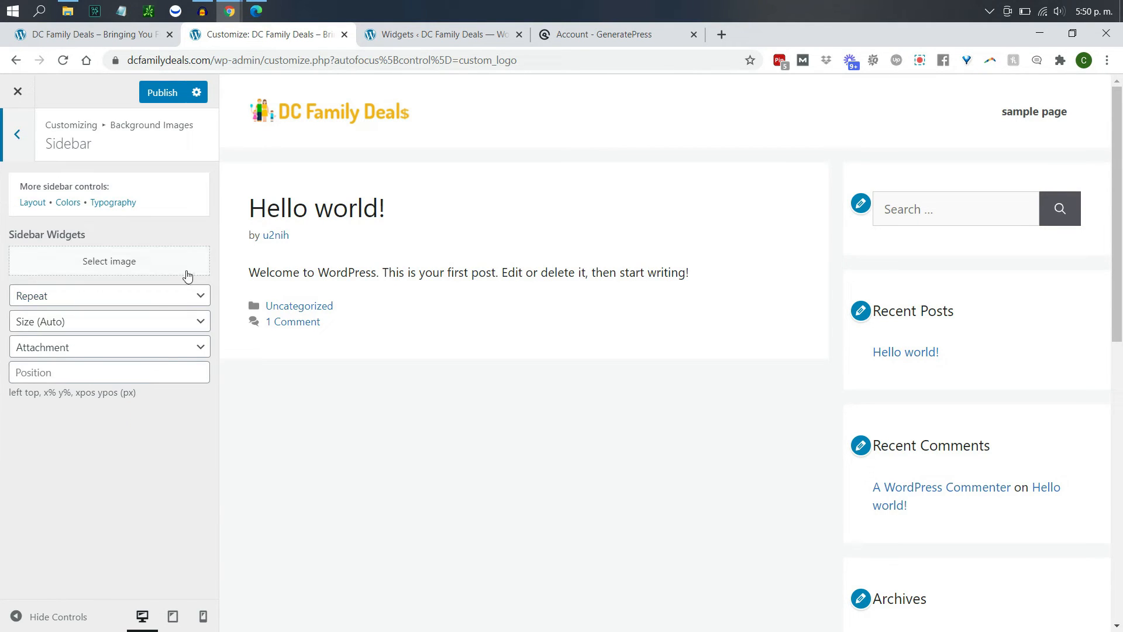
left_click(50, 297)
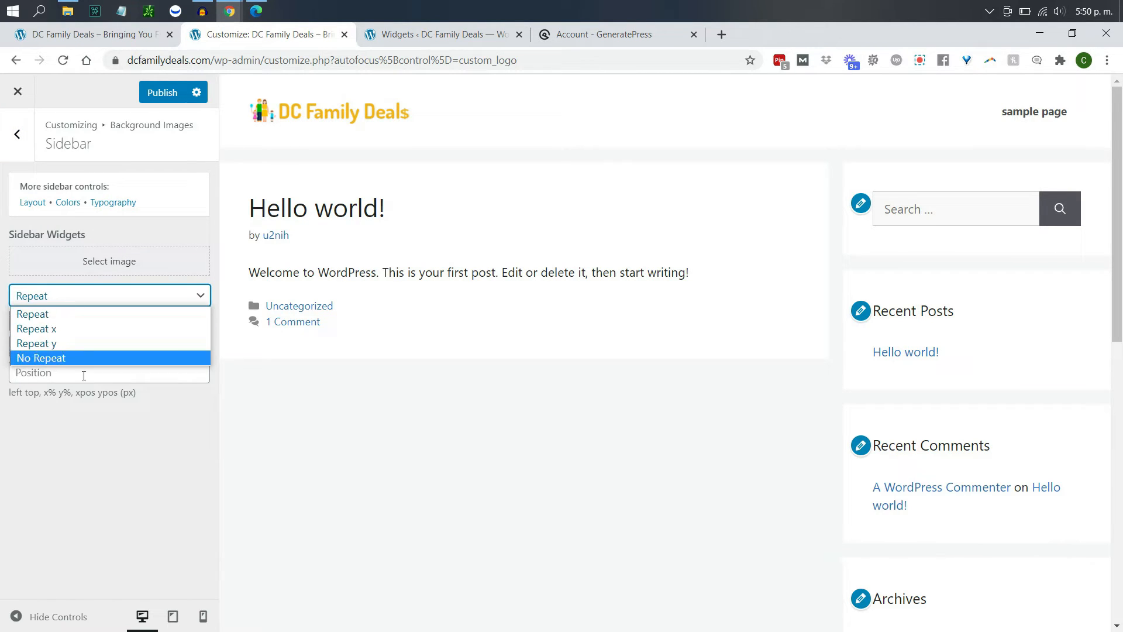
left_click(84, 413)
left_click(75, 321)
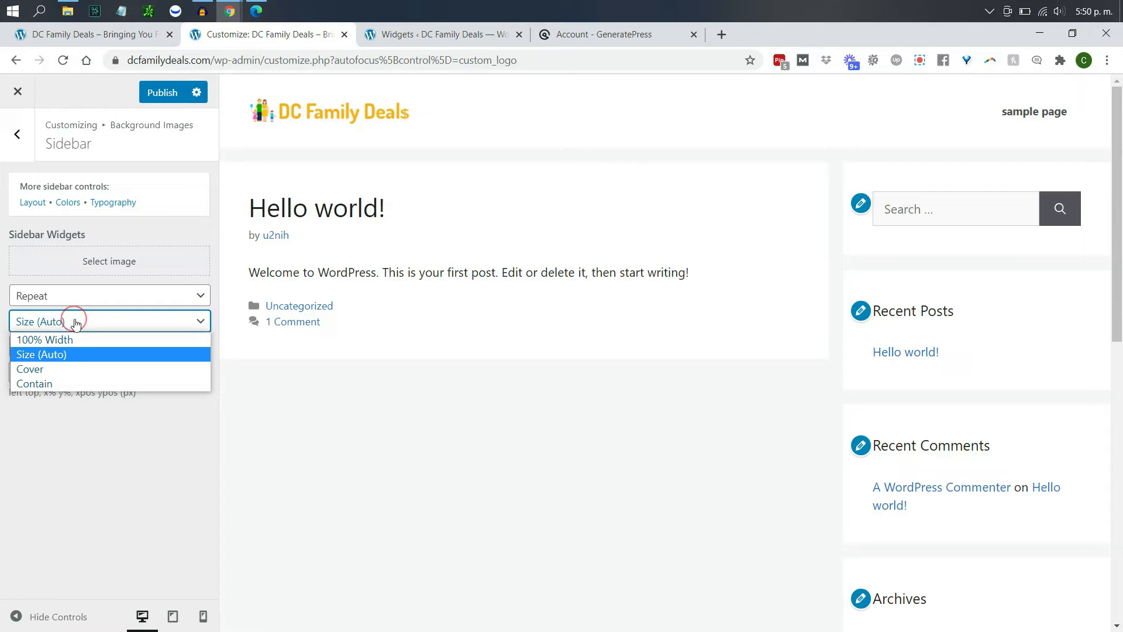
left_click(99, 466)
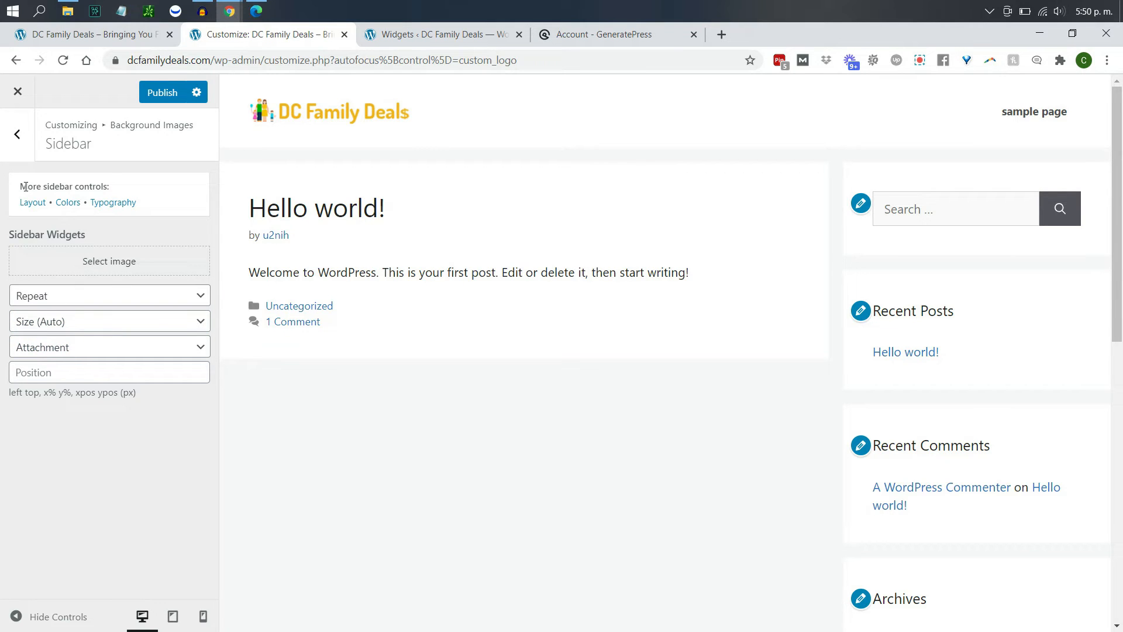
left_click(17, 145)
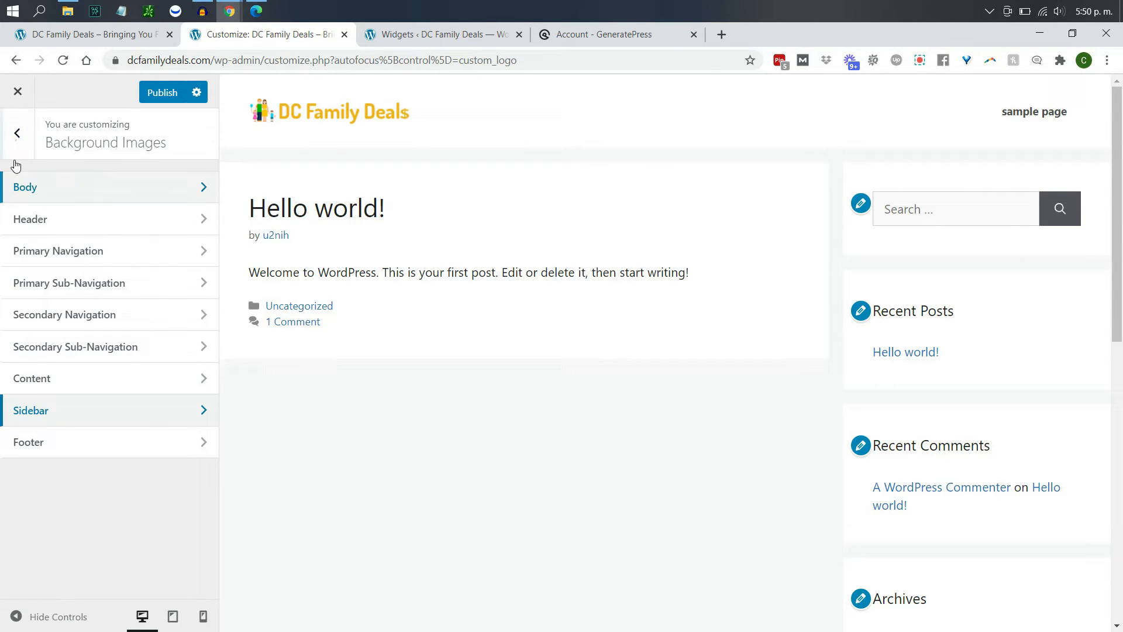
left_click(18, 134)
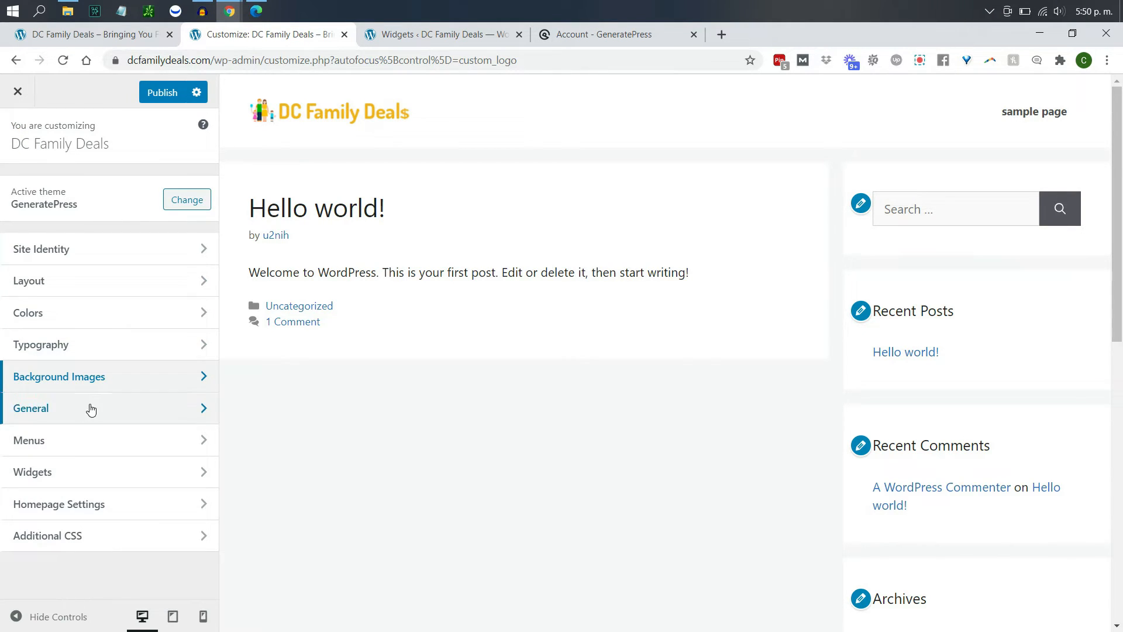
- Try External File as the Dynamic CSS Print Method in the General settings and switch it back to Inline Embedding
left_click(96, 409)
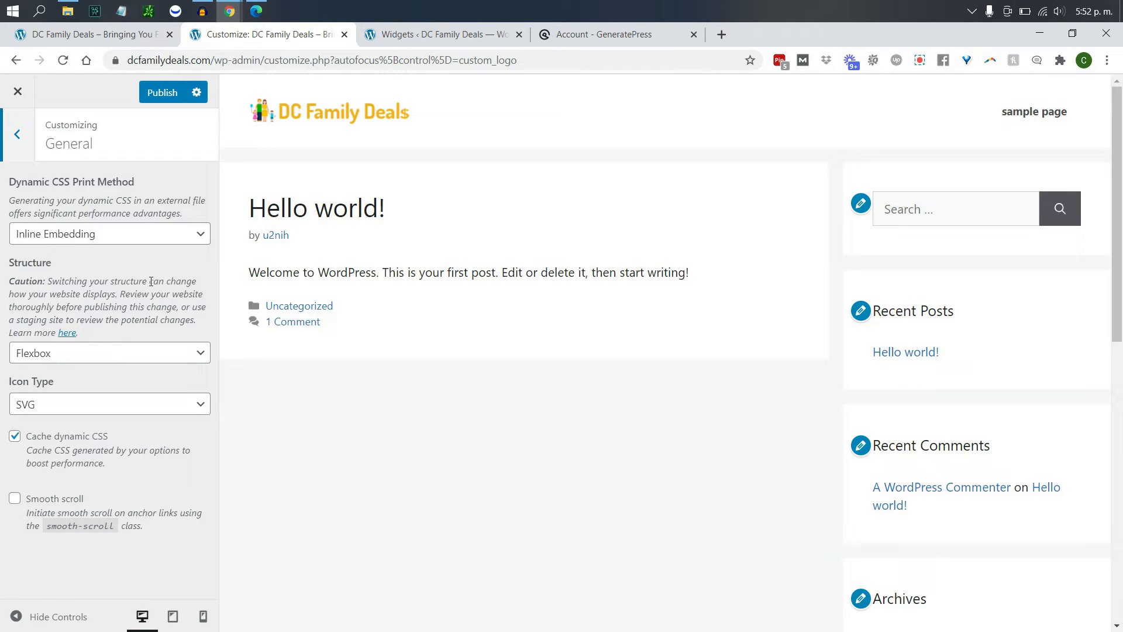
left_click(130, 244)
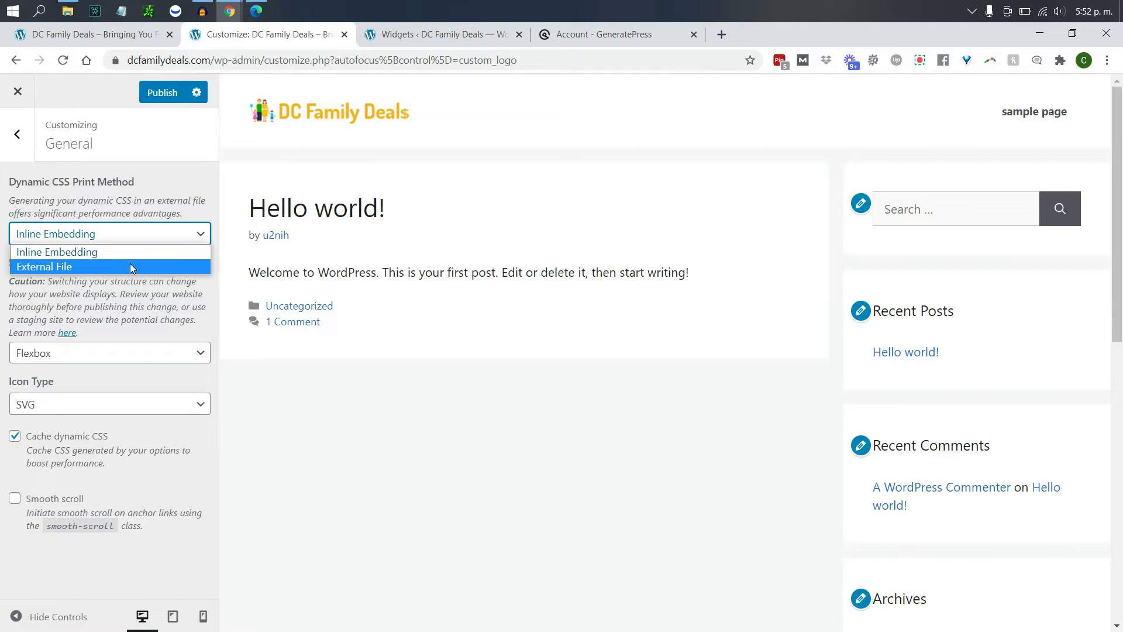
left_click(130, 267)
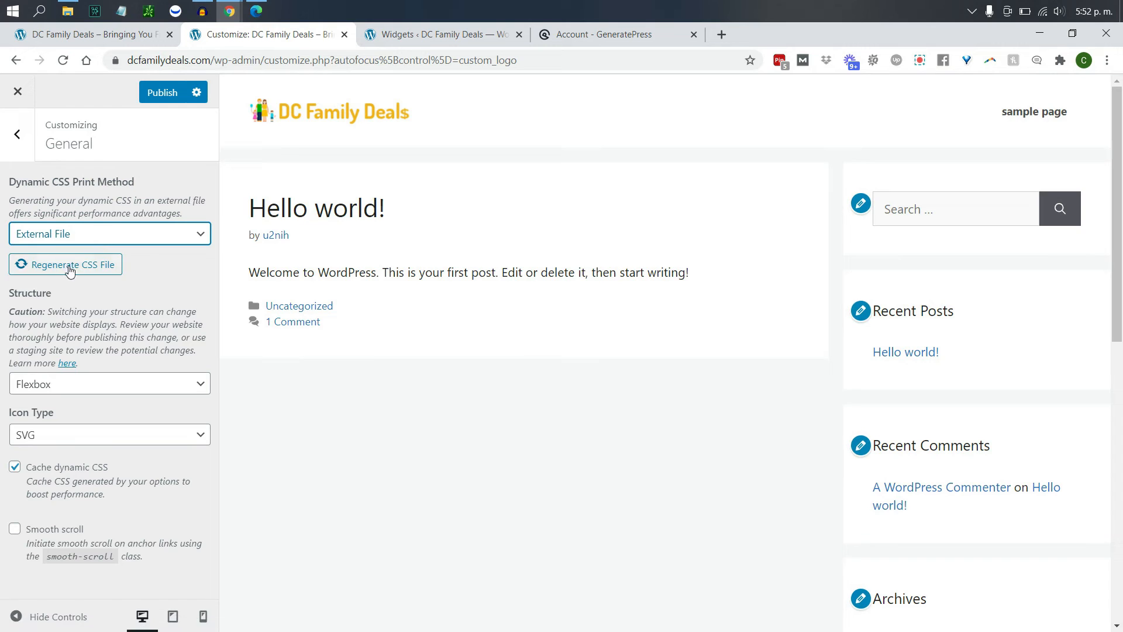
left_click(111, 244)
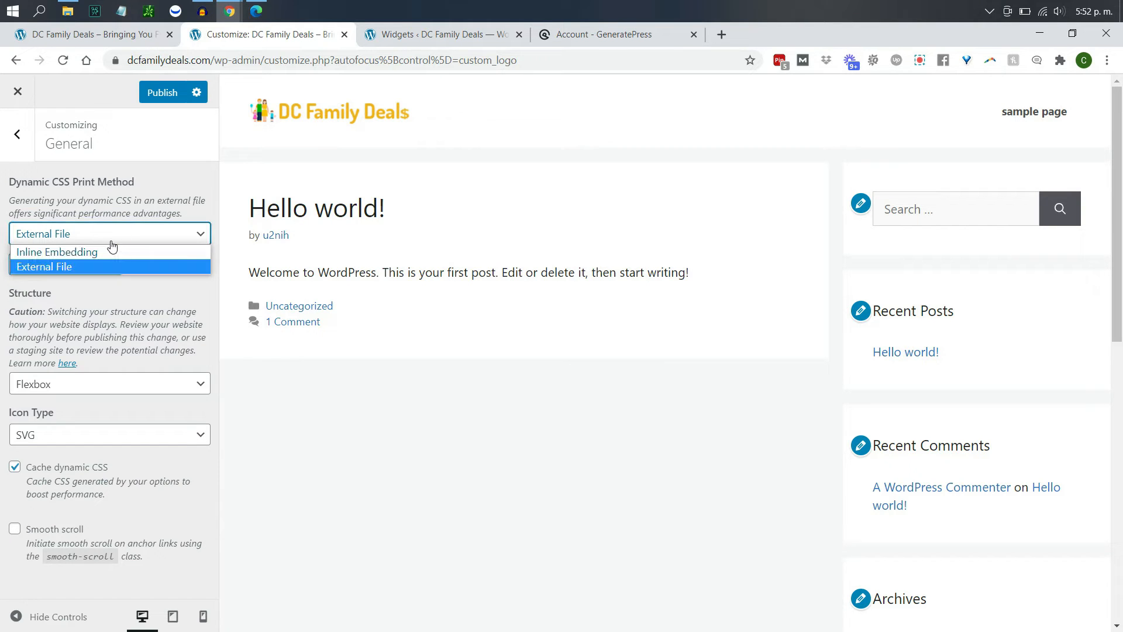
left_click(111, 251)
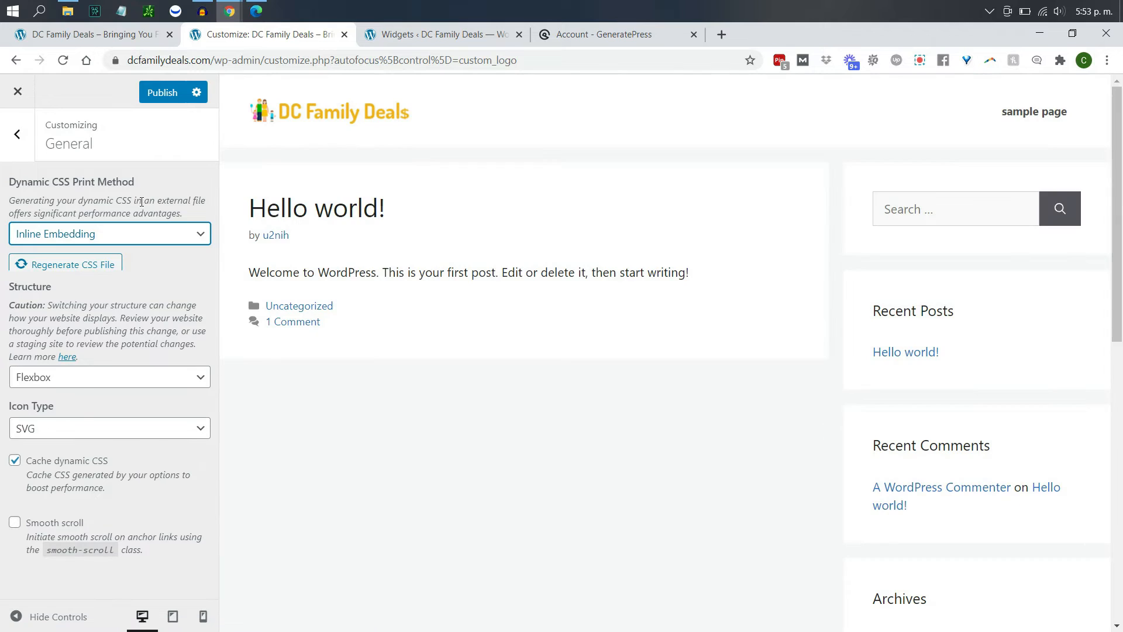
left_click(21, 134)
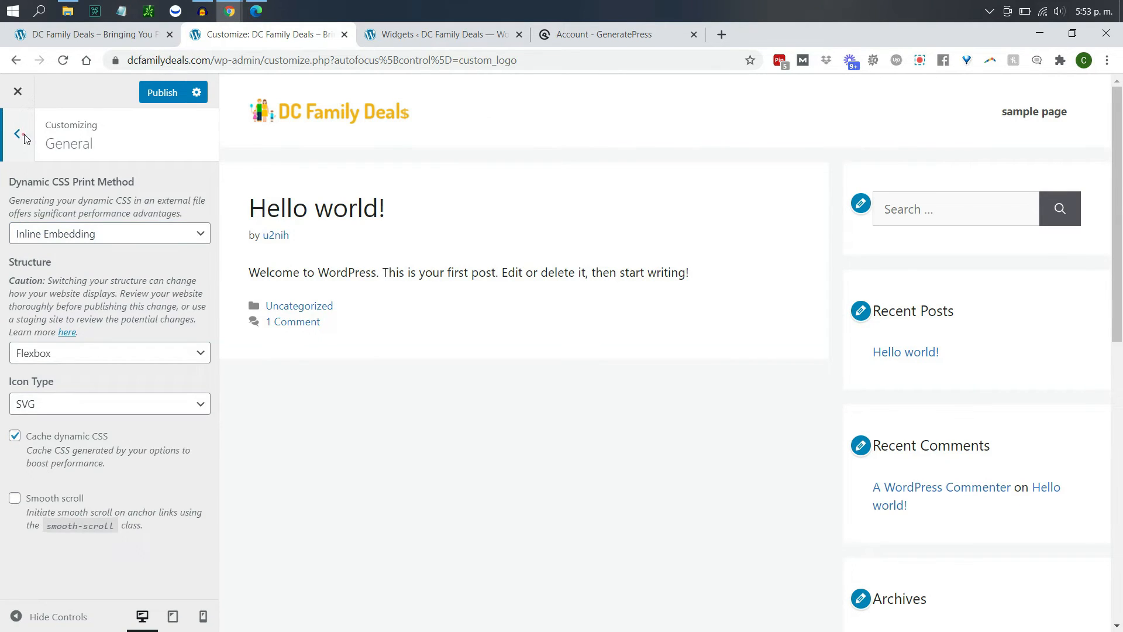
- Create a new menu named Main Menu and assign it to the Primary Menu location
left_click(96, 447)
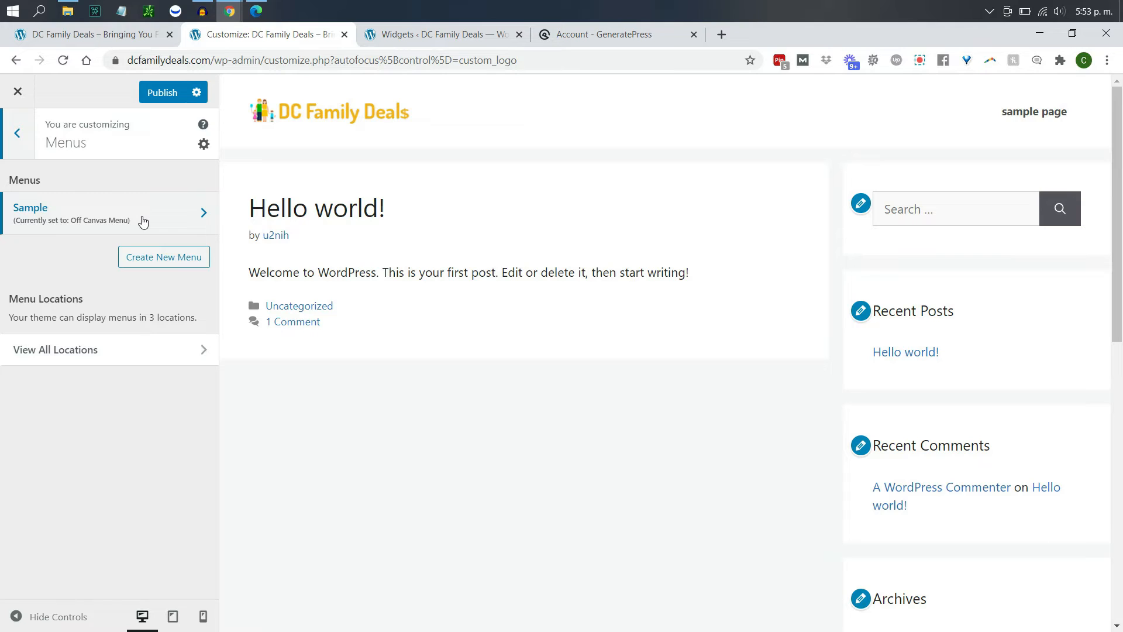
left_click(154, 261)
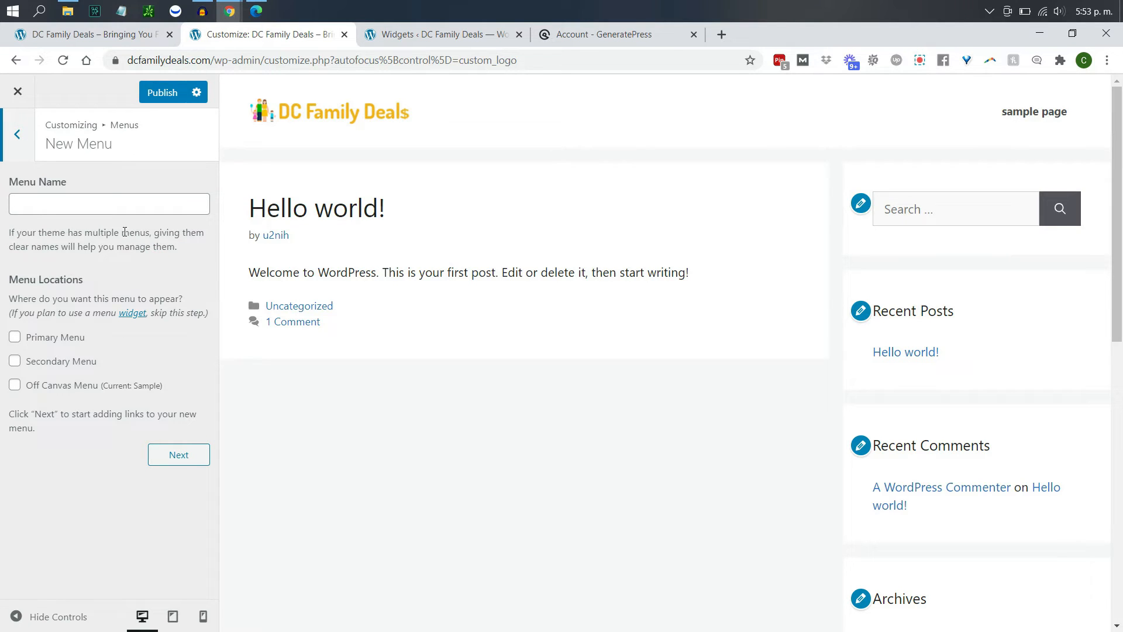
left_click(120, 206)
type("M")
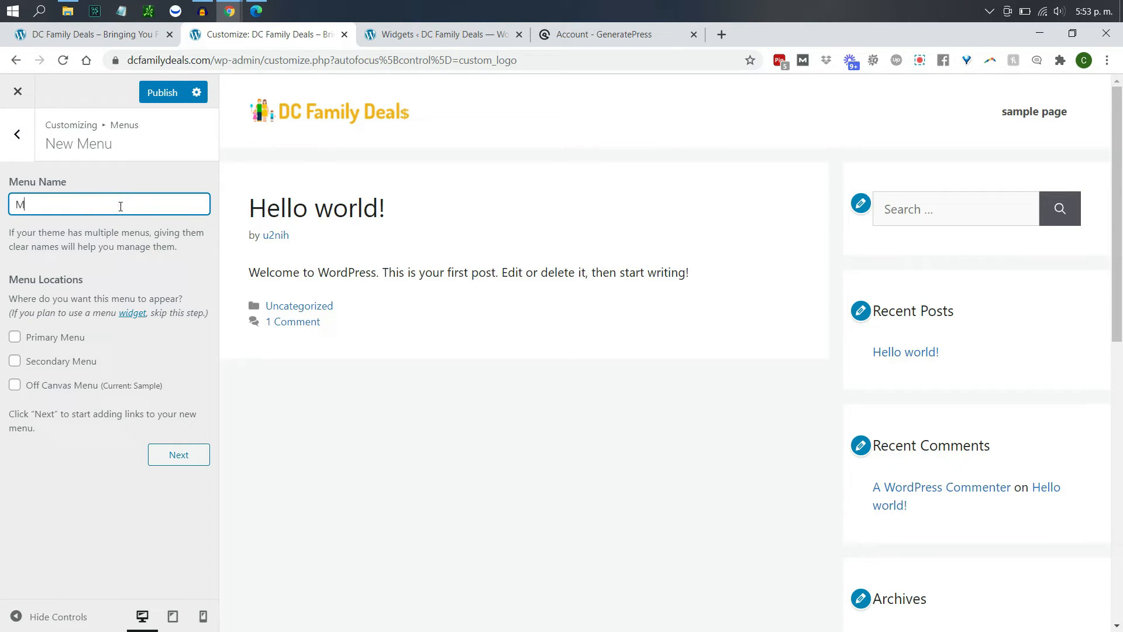
type("ain Menu")
left_click(14, 338)
left_click(13, 338)
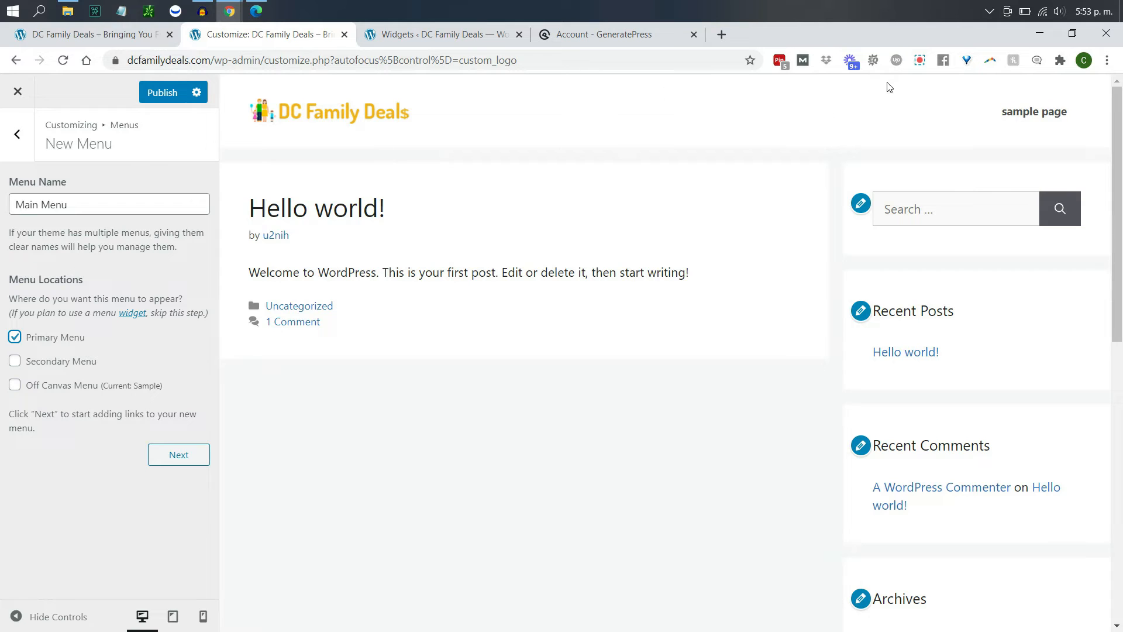
left_click(179, 456)
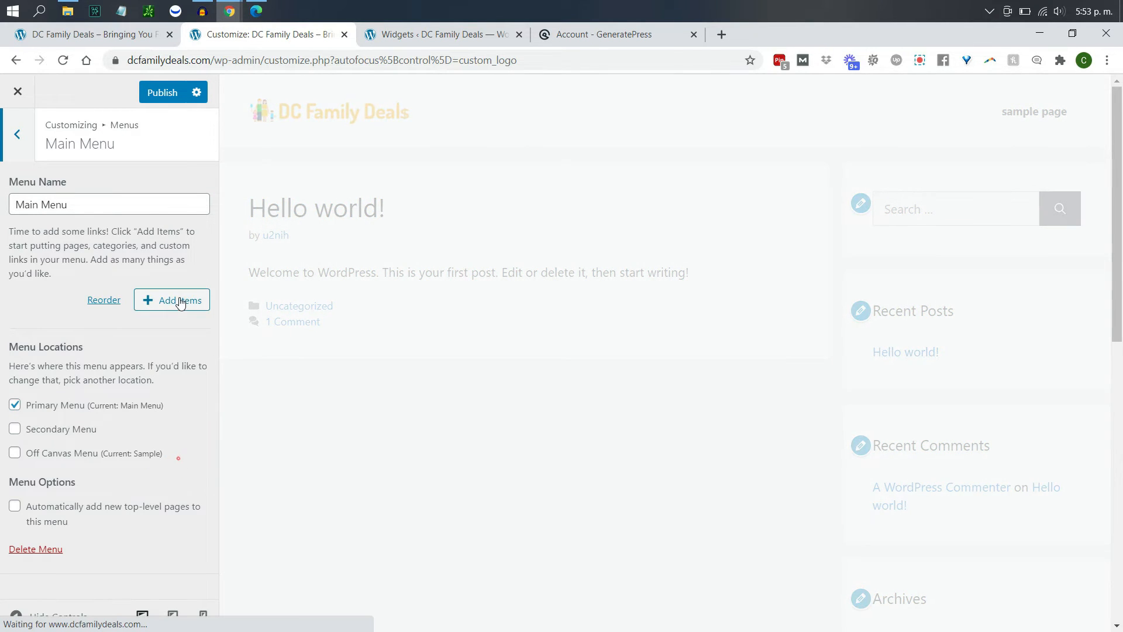
- Look through the pages, posts and custom link options available for Main Menu and return to the menus overview
left_click(162, 307)
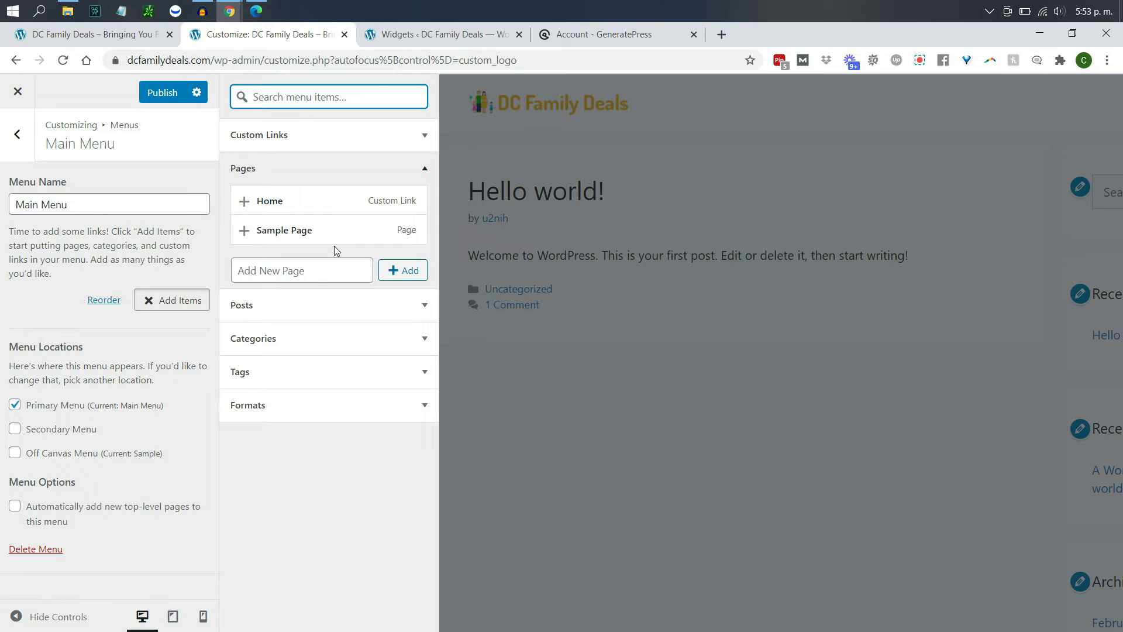
left_click(311, 314)
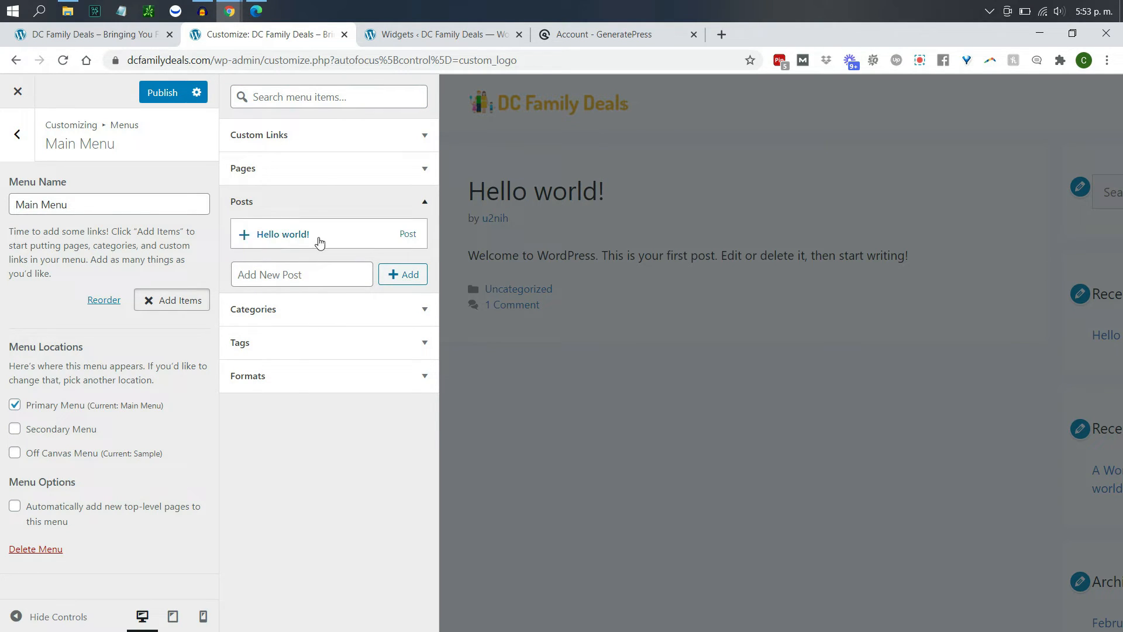
left_click(315, 135)
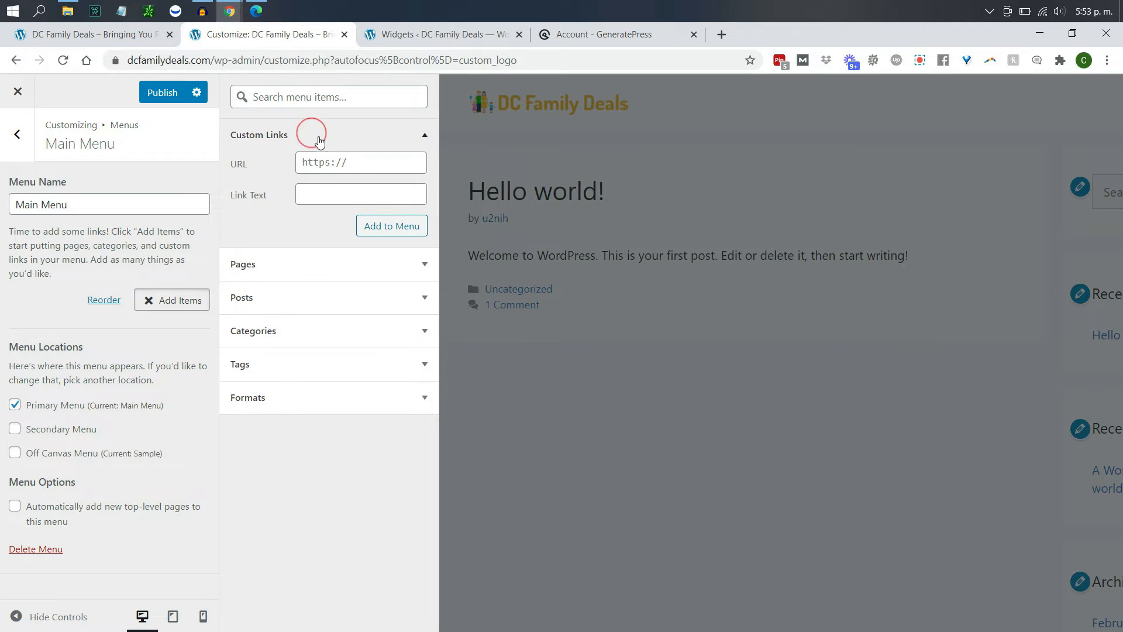
left_click(330, 134)
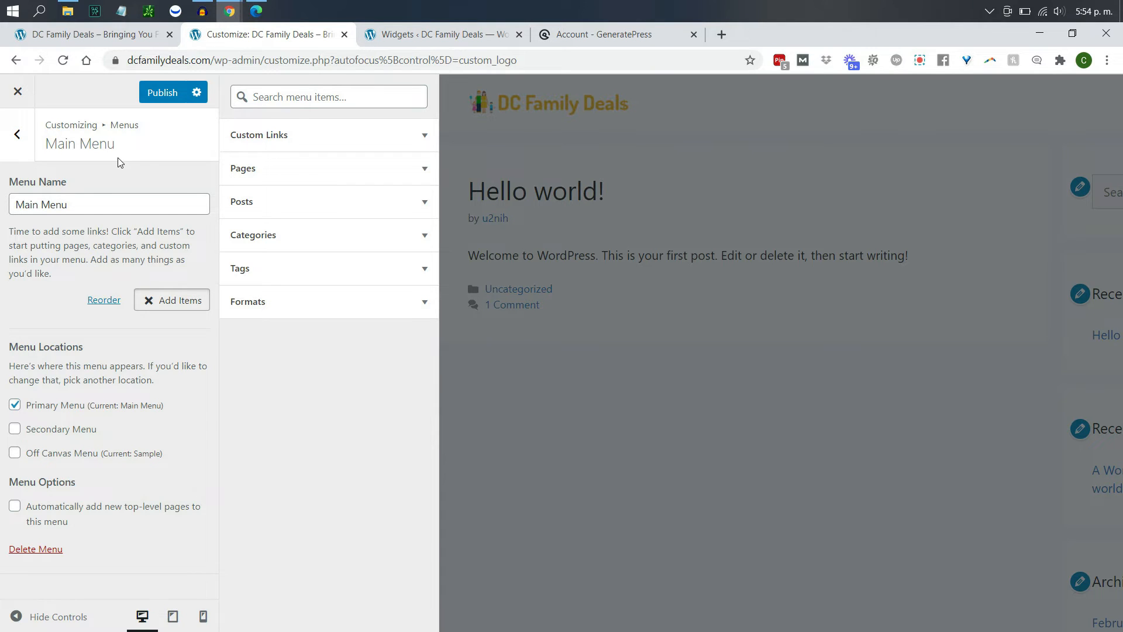
left_click(18, 134)
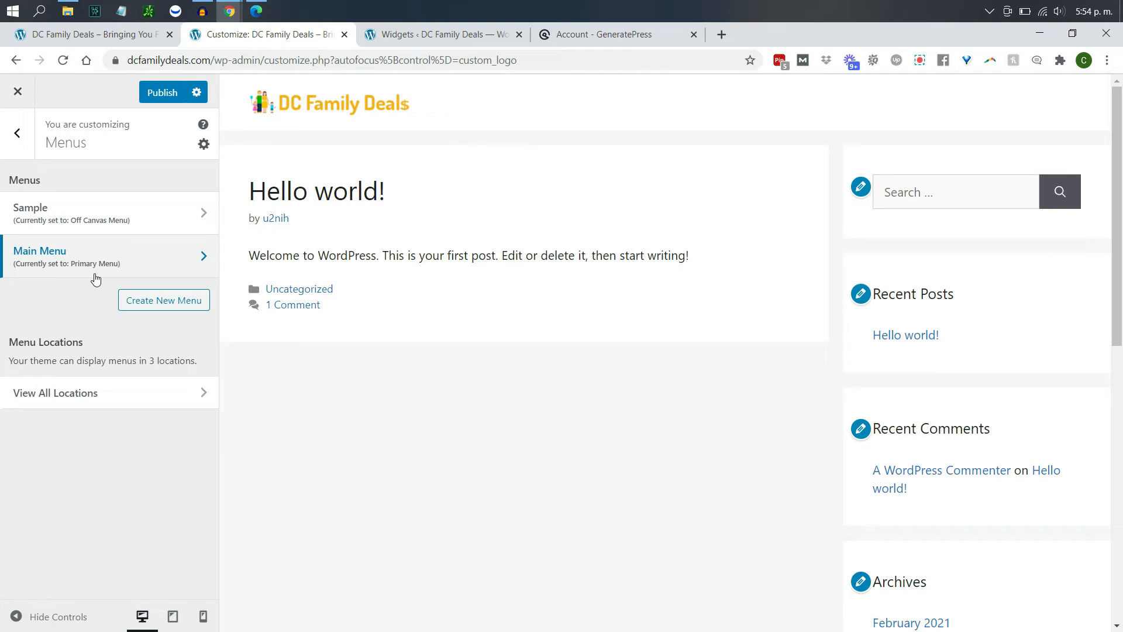
- Check the site preview down to the footer and review which menu is assigned to each theme location
left_click(158, 300)
key("Escape")
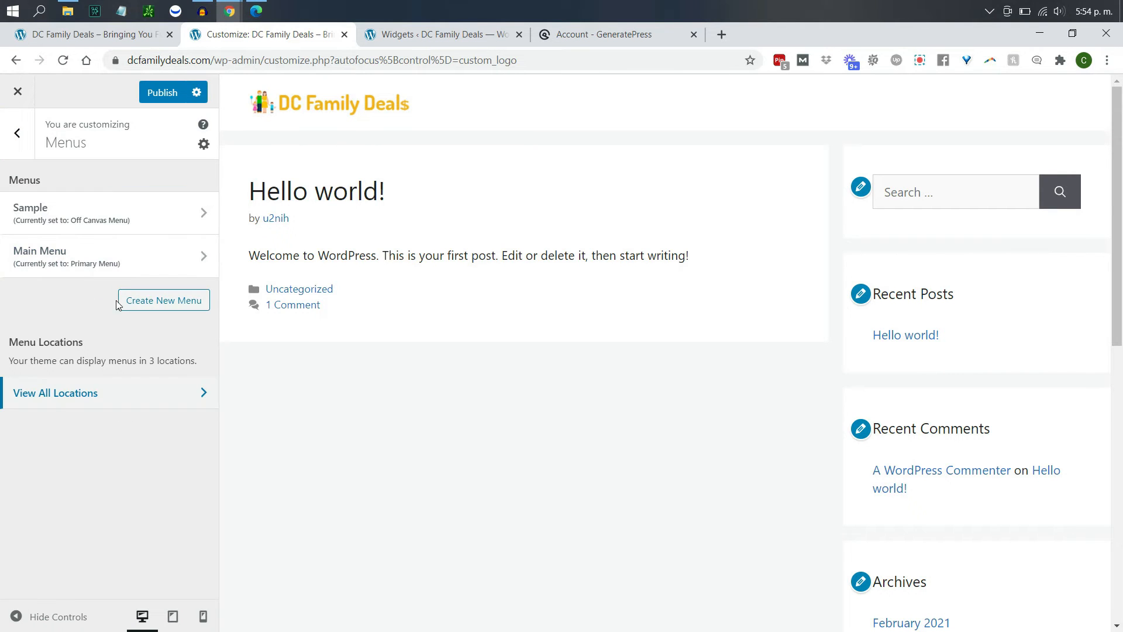
left_click_drag(1115, 286, 1114, 563)
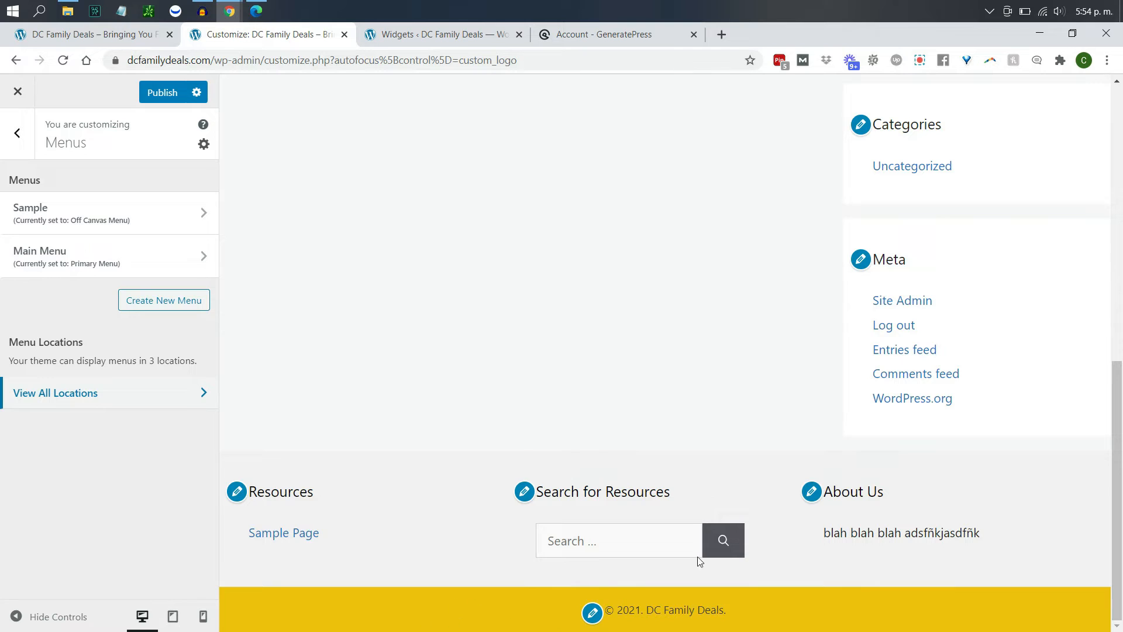
left_click_drag(1114, 403, 1098, 130)
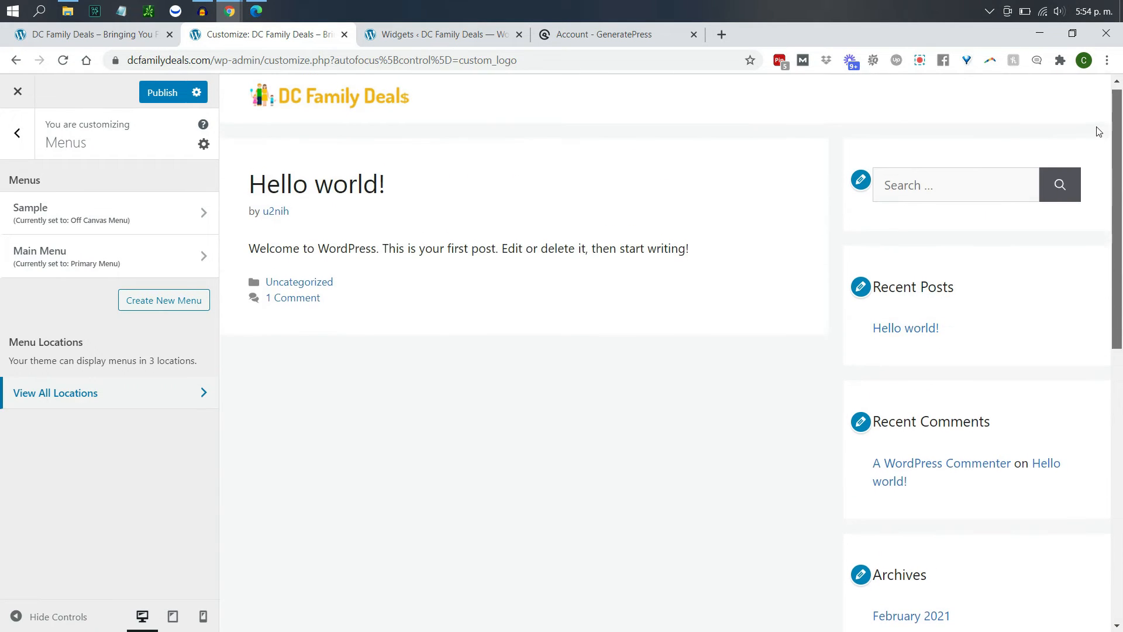
left_click(141, 393)
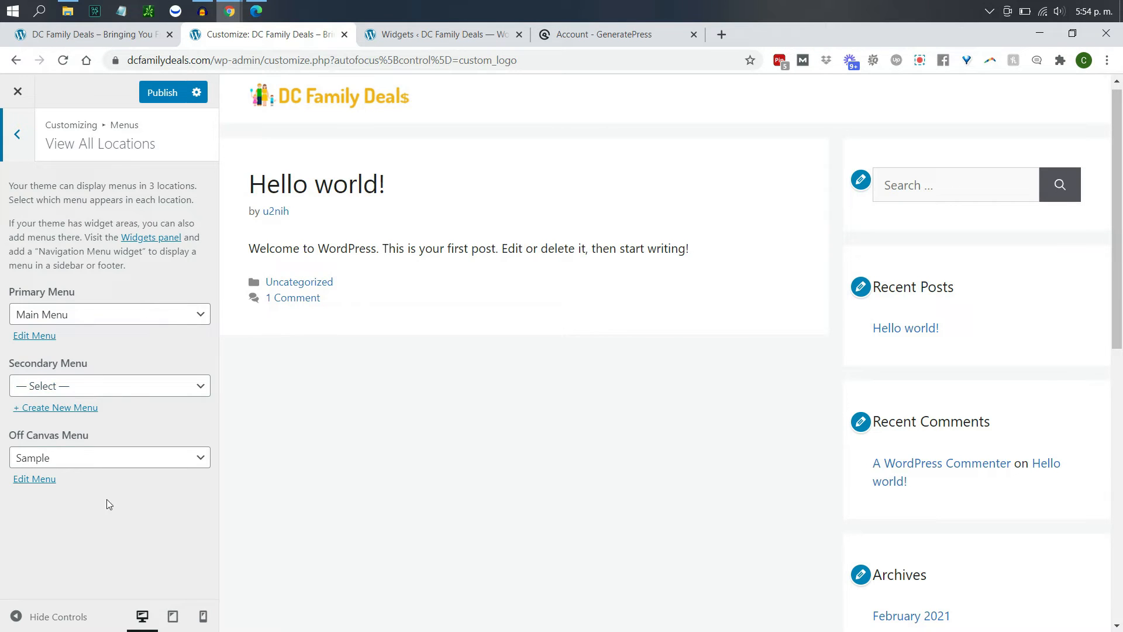
left_click(26, 145)
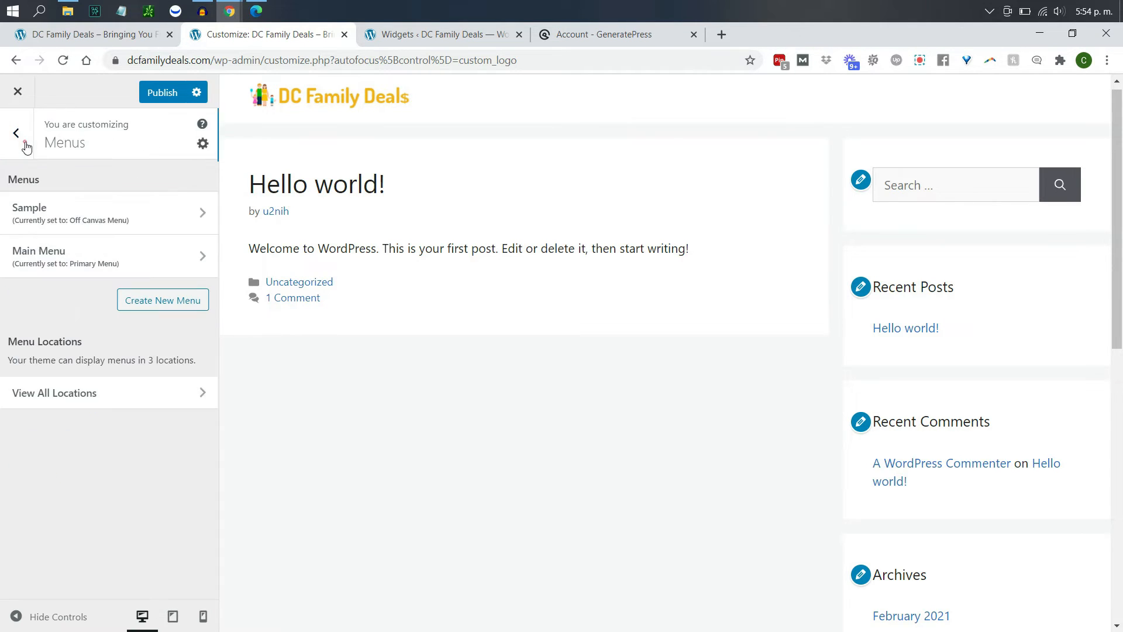
left_click(19, 129)
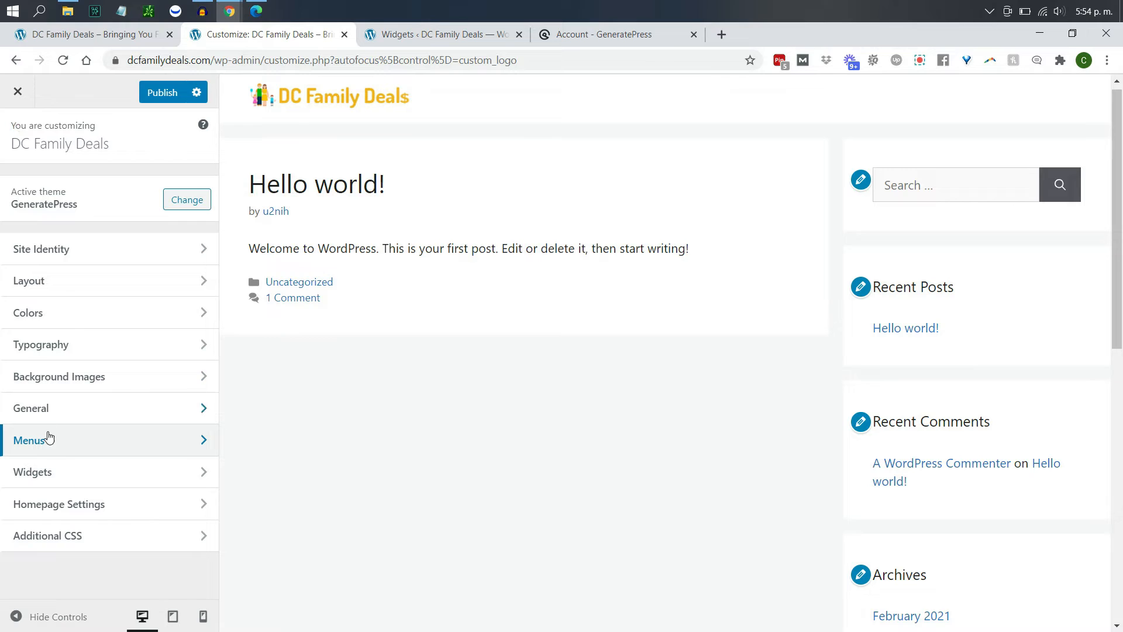
- Look over the theme's widget areas, including the Top Bar, and compare them with the page preview
left_click(65, 471)
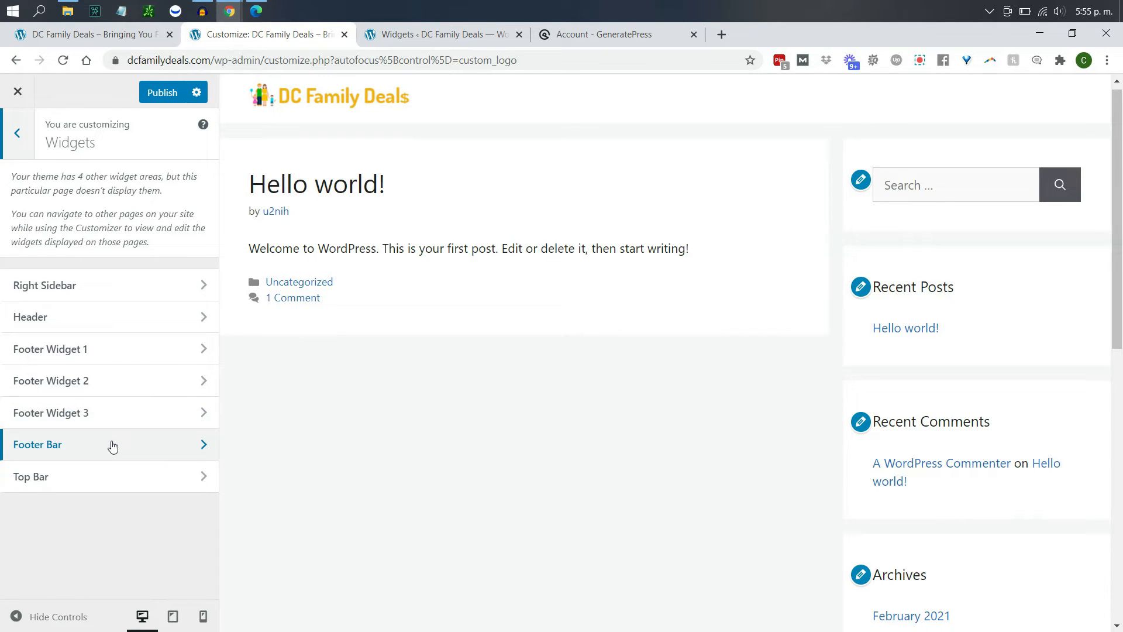
left_click(111, 480)
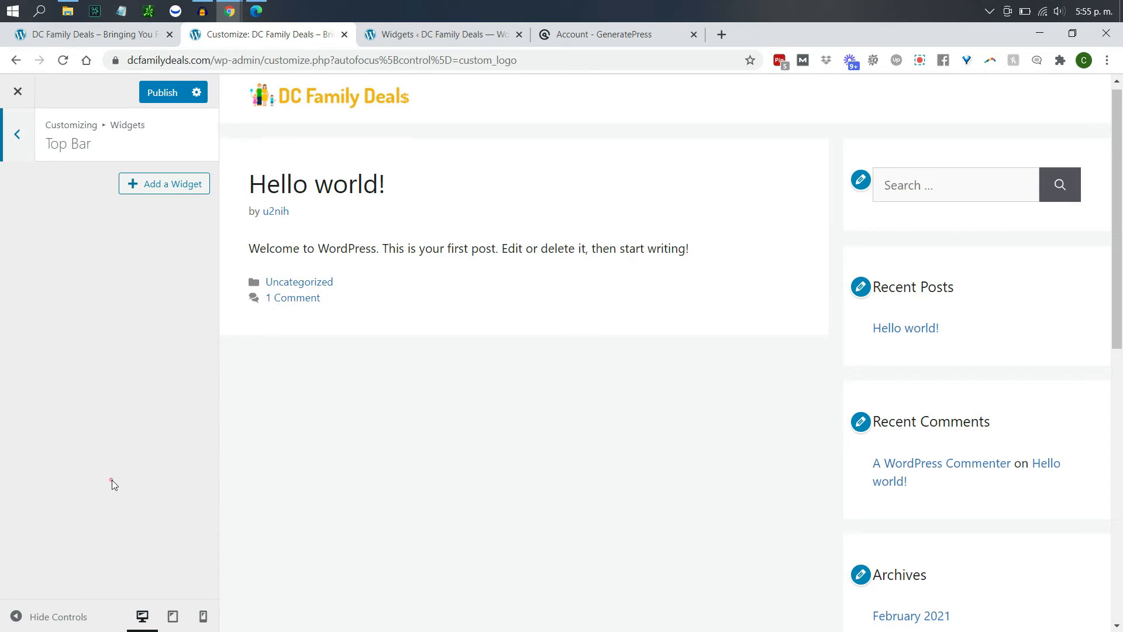
left_click(17, 134)
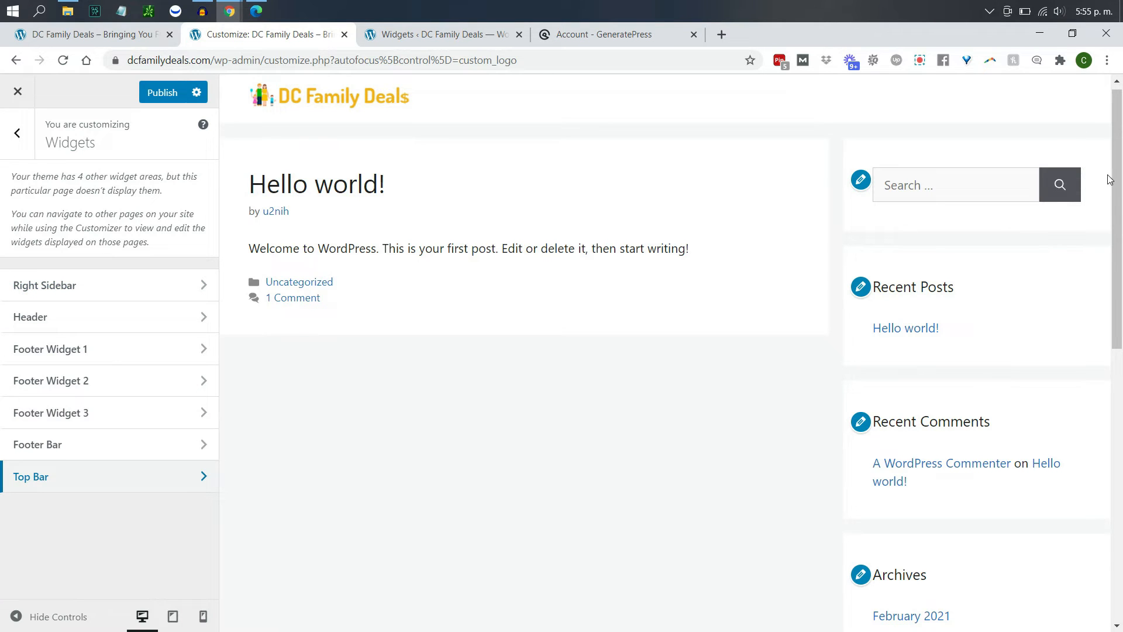
mouse_move(1118, 179)
left_mouse_down()
mouse_move(1117, 416)
mouse_move(1117, 161)
left_mouse_up()
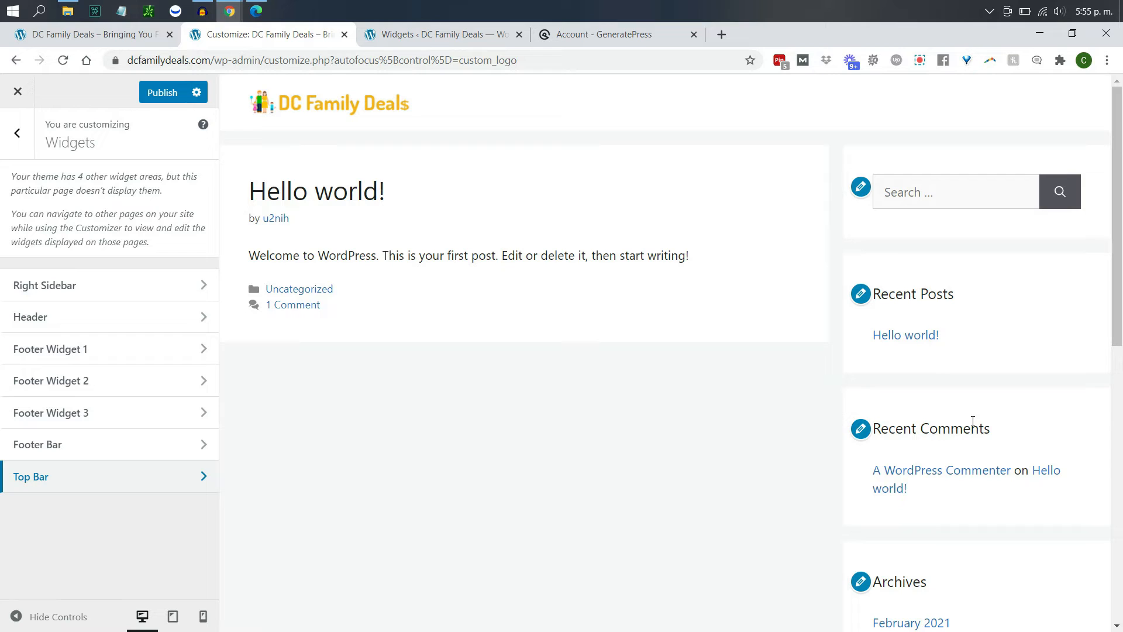
- Remove the Search widget from the Right Sidebar widget area
left_click(75, 284)
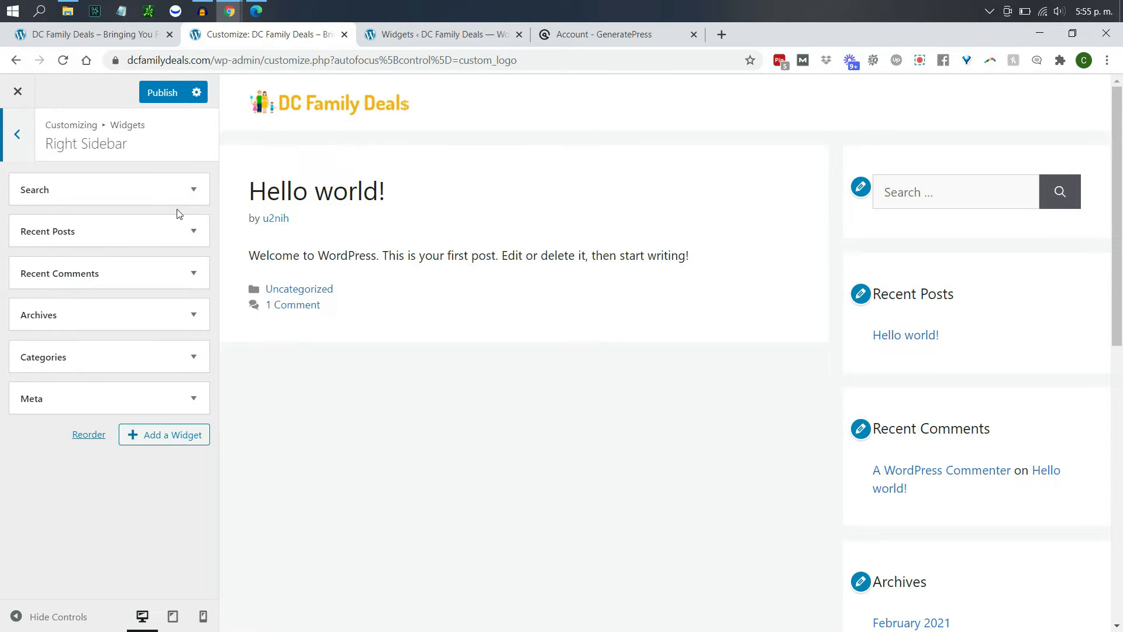
left_click(190, 191)
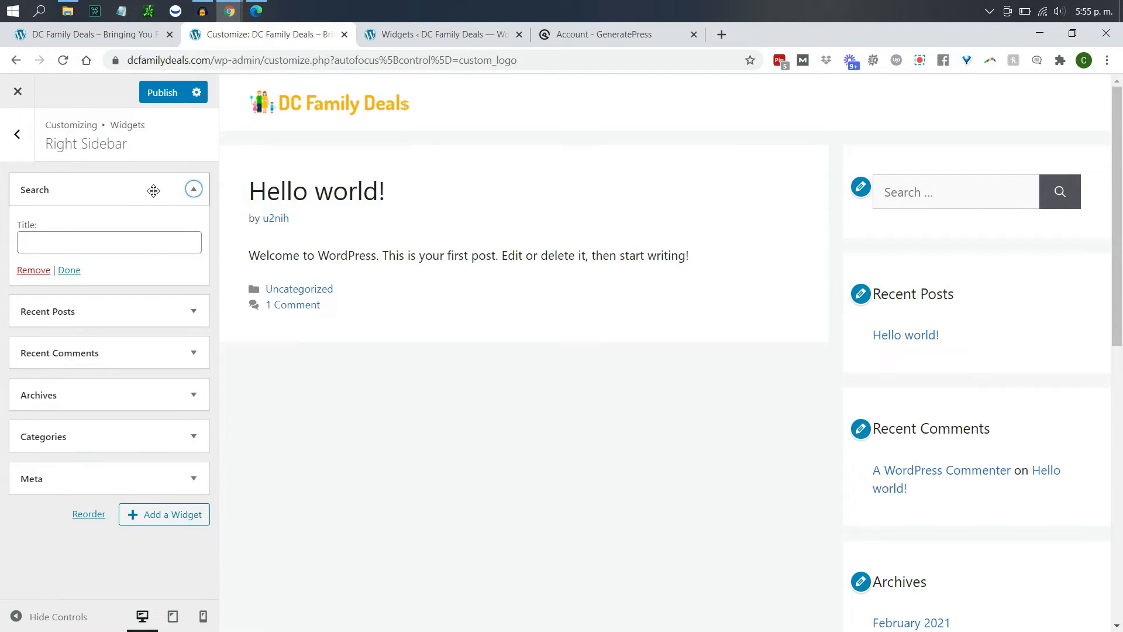
left_click(33, 270)
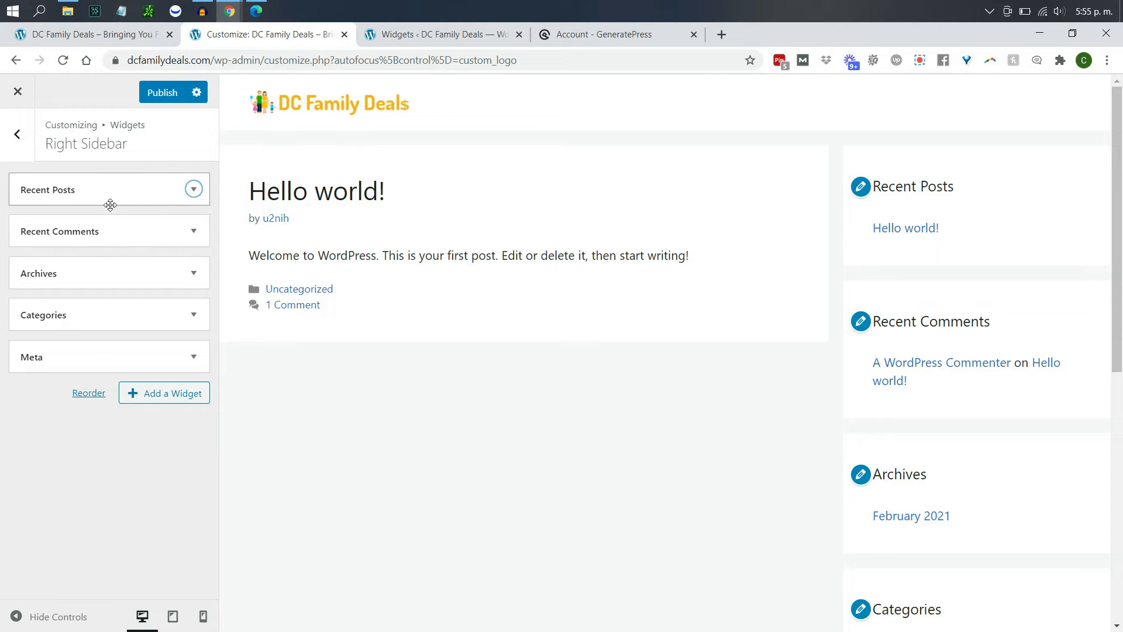
- Title the sidebar's Recent Posts widget Trending Posts and enable displaying the post date
left_click(193, 189)
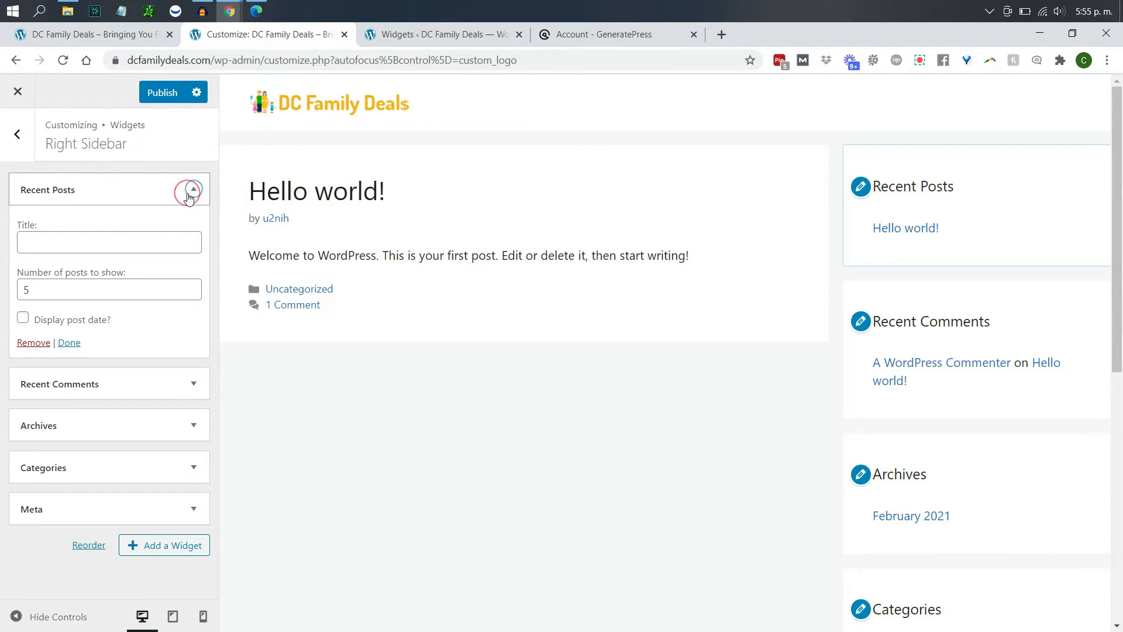
left_click(97, 244)
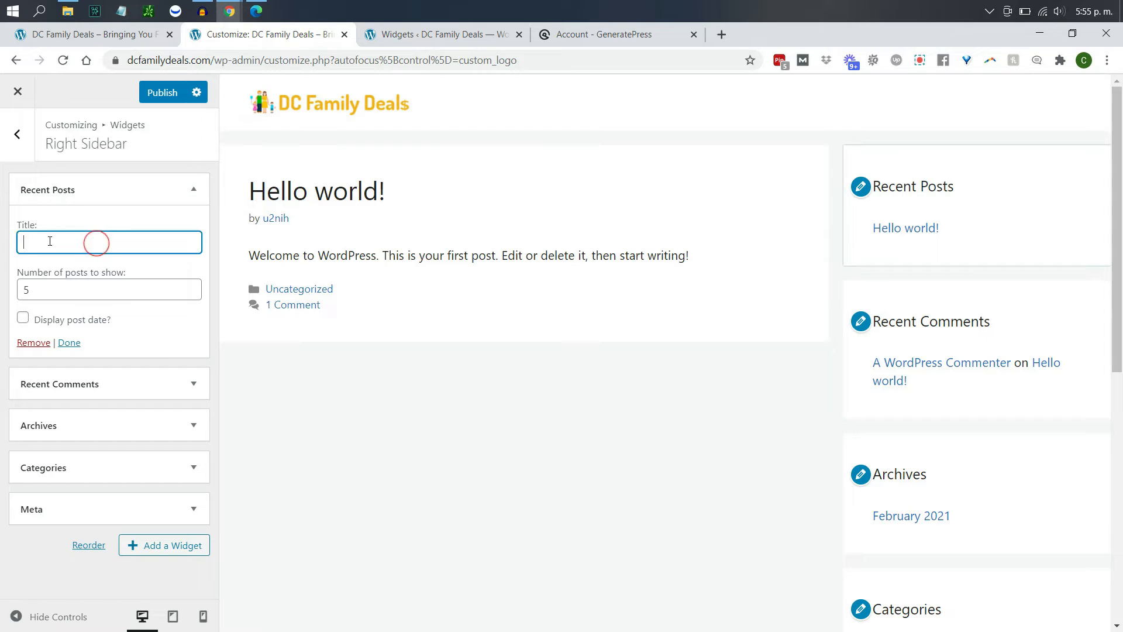
type("Trending Posts")
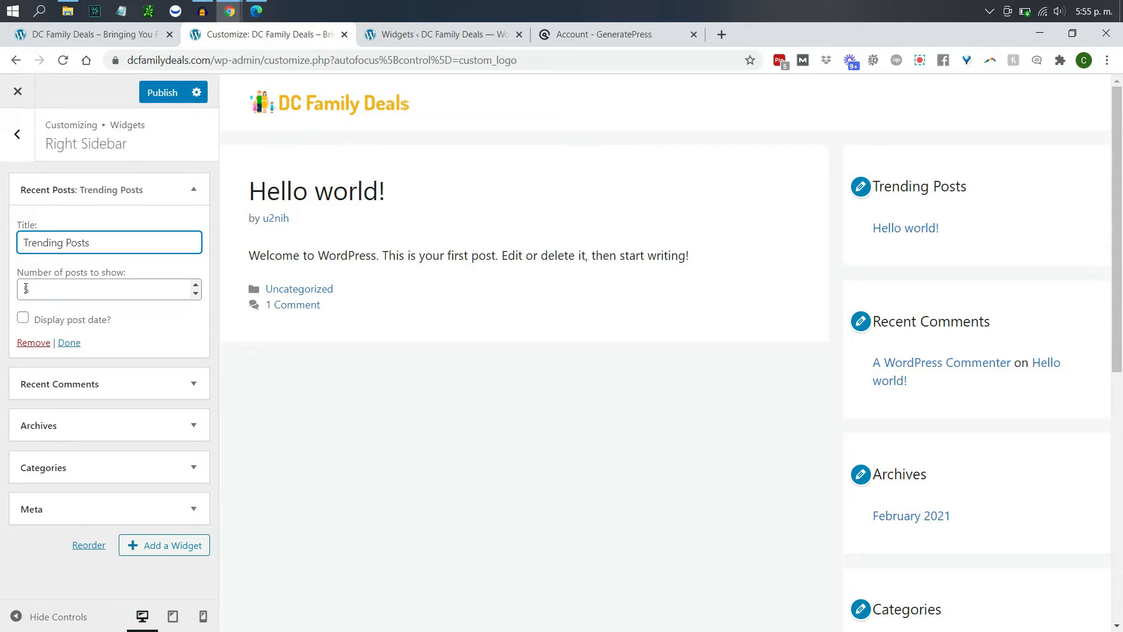
left_click(23, 318)
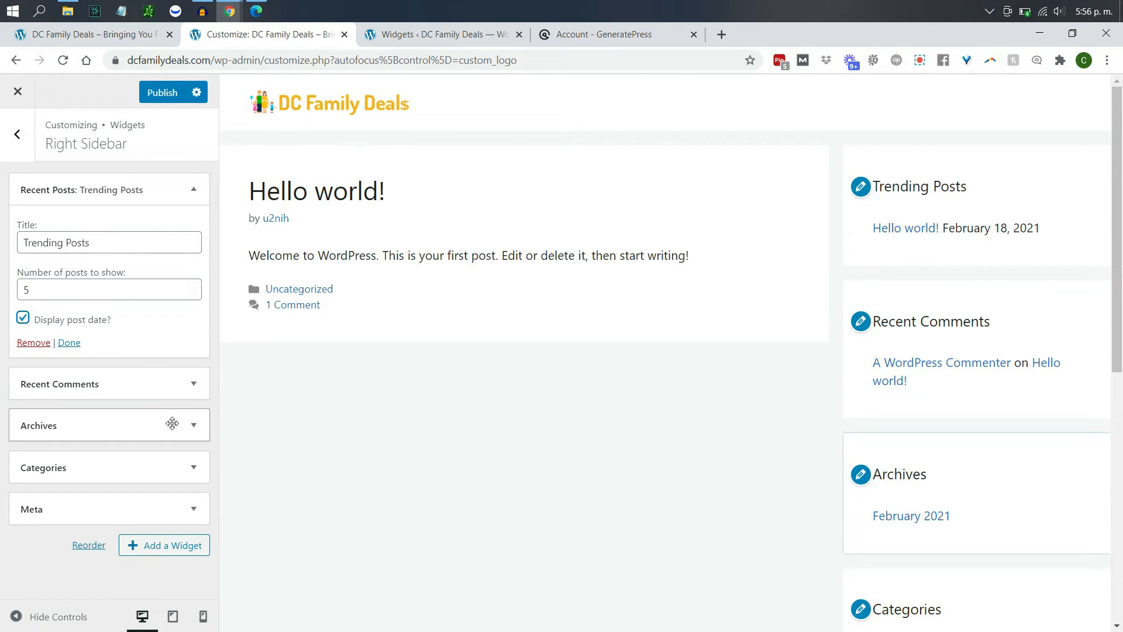
- Remove the Archives and Meta widgets from the Right Sidebar and publish the changes
left_click(193, 425)
left_click(34, 394)
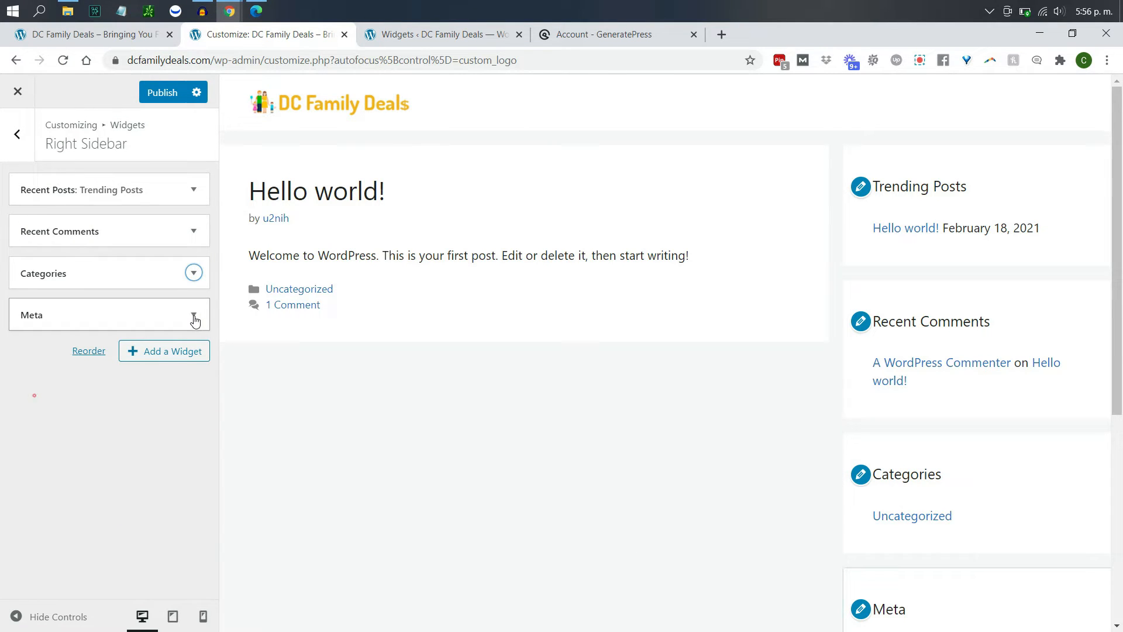
left_click(193, 314)
left_click(34, 395)
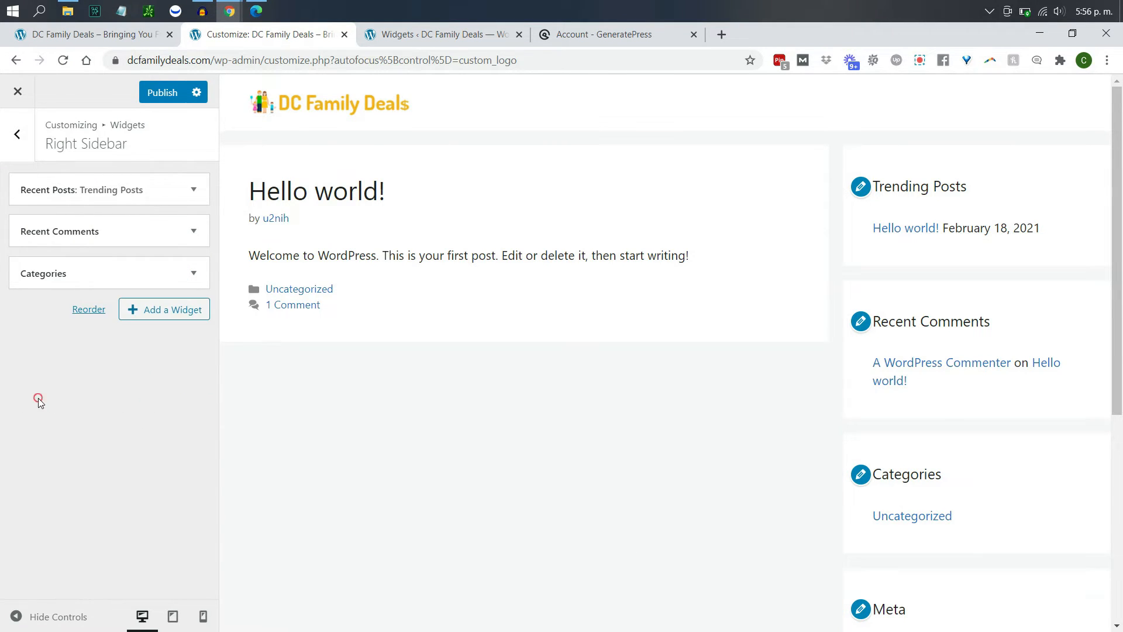
left_click(162, 94)
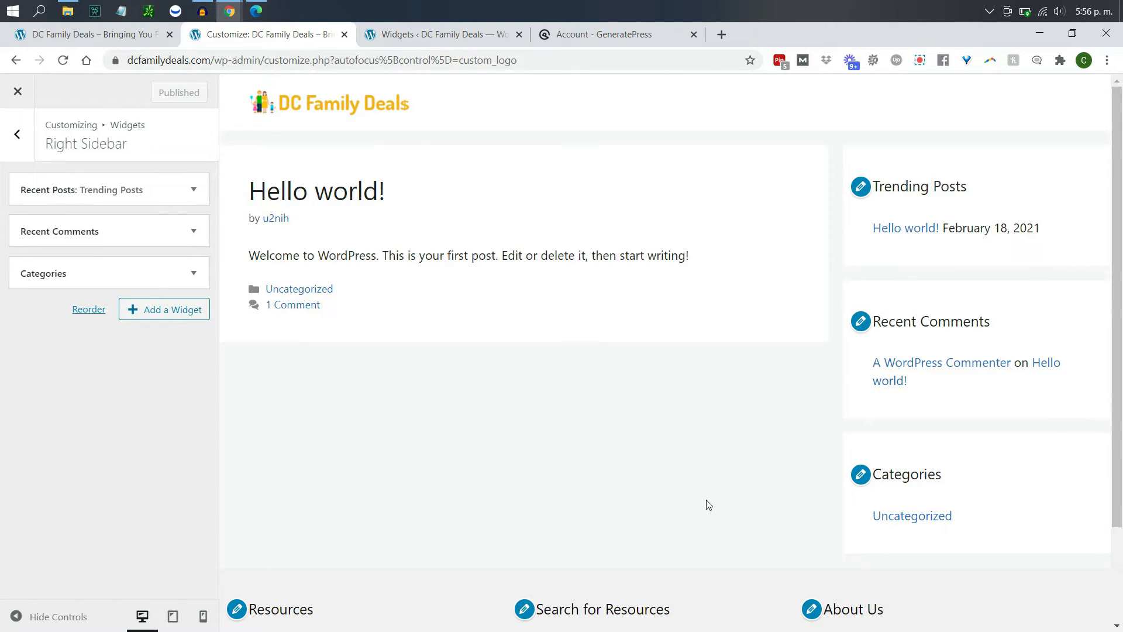
- Set the homepage to display a static page and choose Sample Page as the posts page
left_click(18, 136)
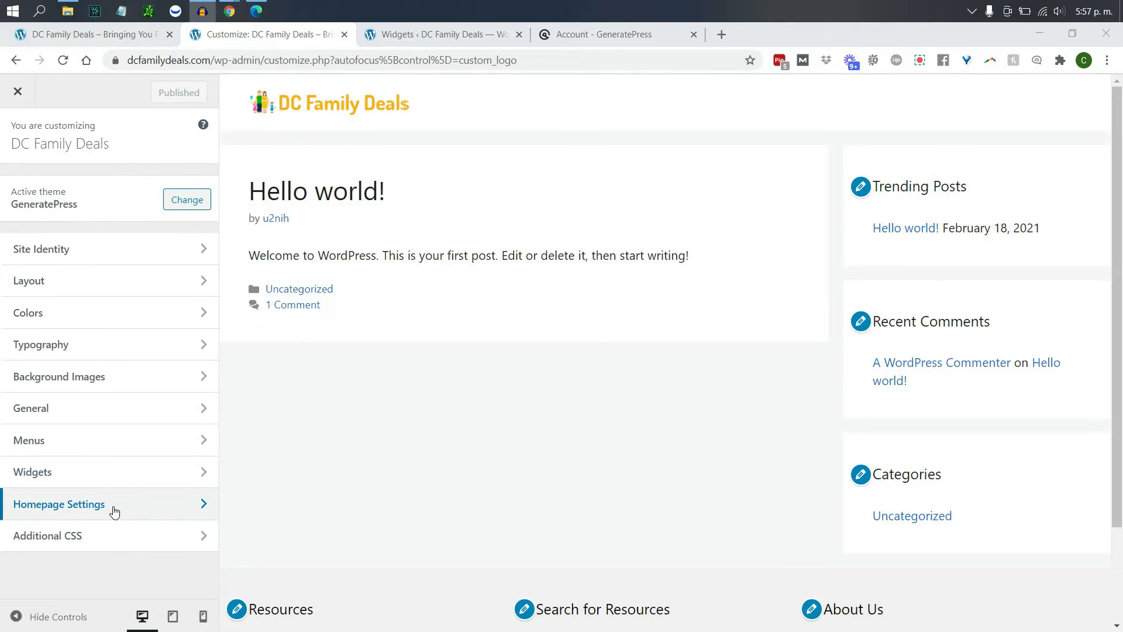
left_click(114, 509)
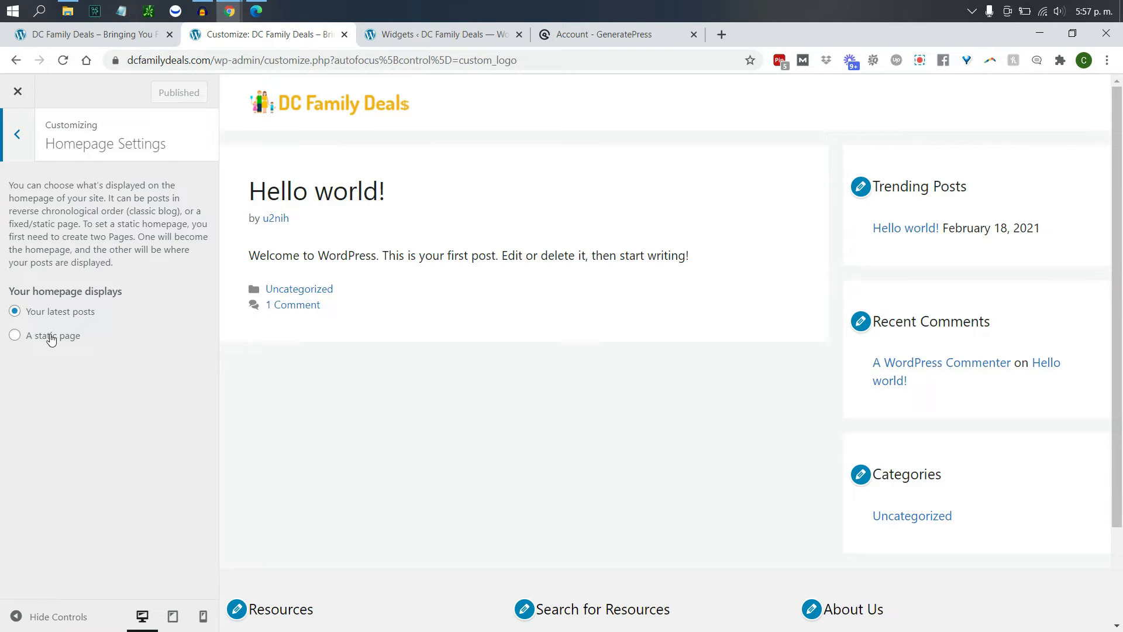
left_click(38, 334)
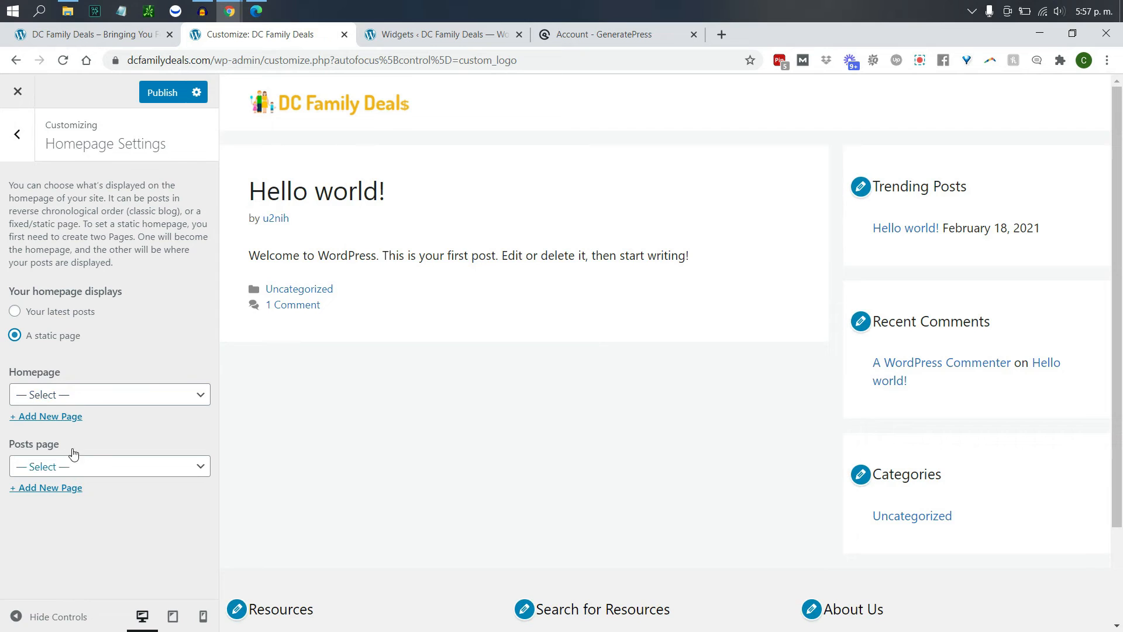
left_click(71, 466)
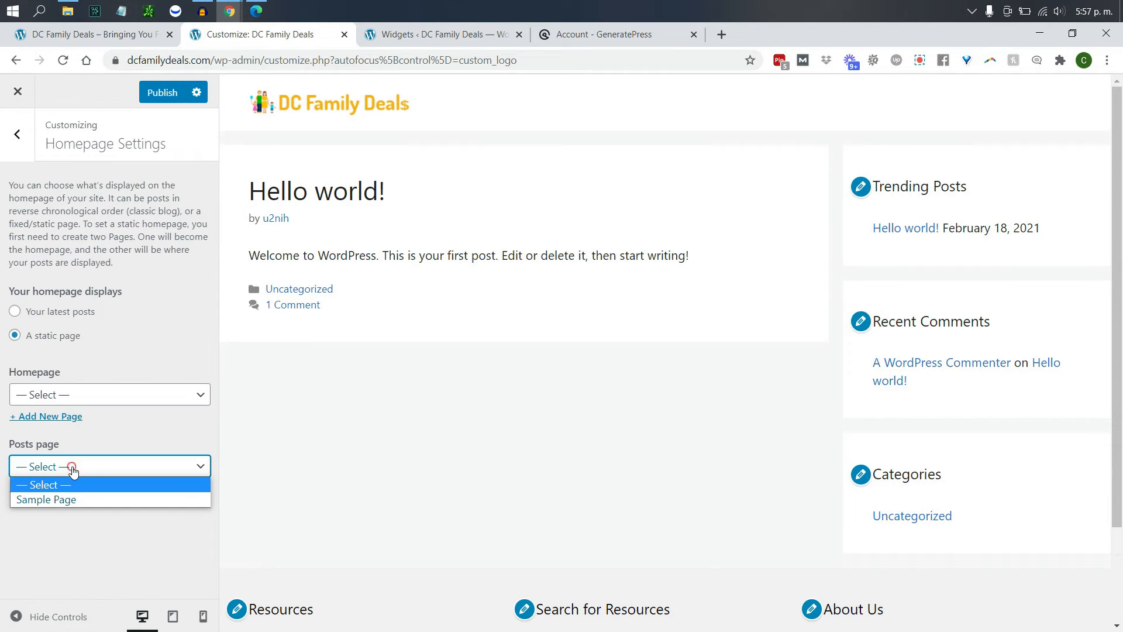
left_click(60, 500)
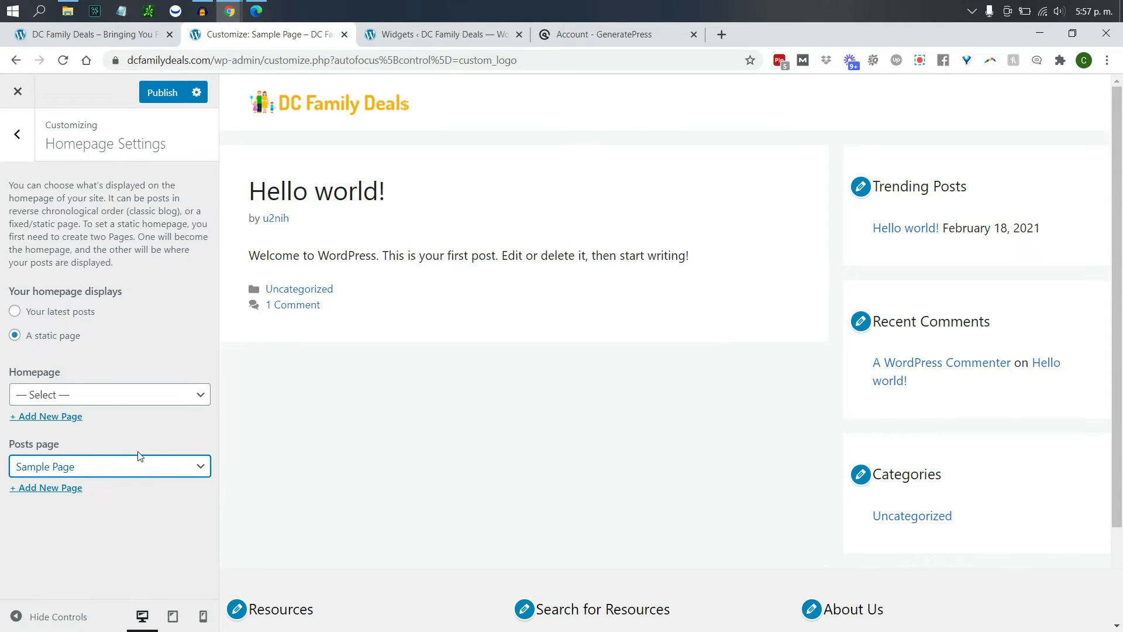
- Check the available Homepage page choices and look at the Additional CSS section
left_click(112, 393)
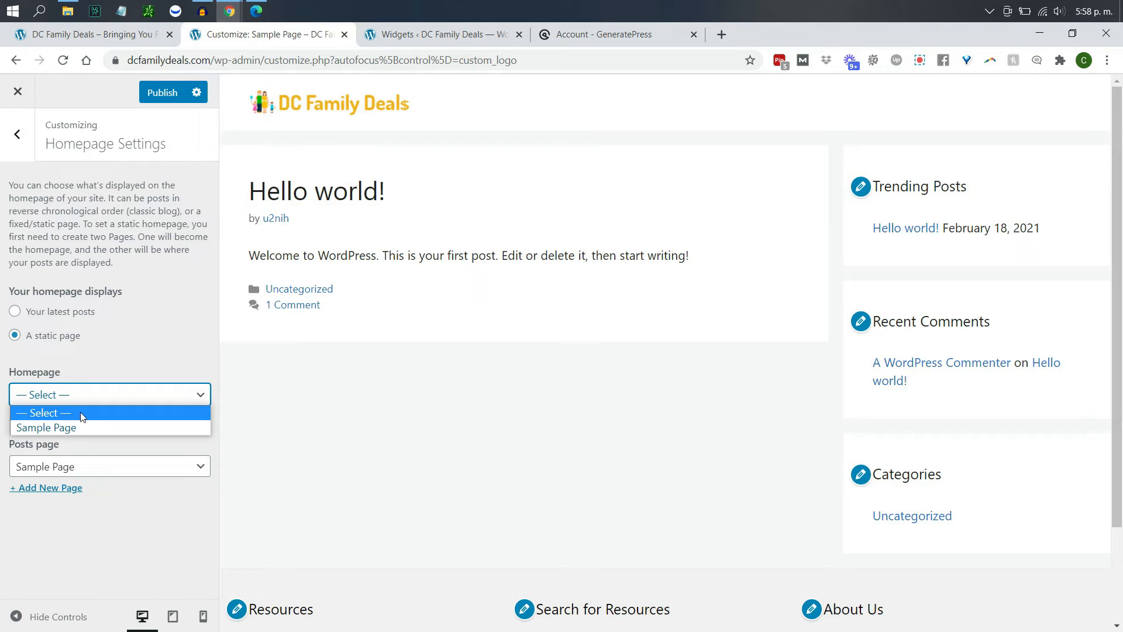
left_click(144, 356)
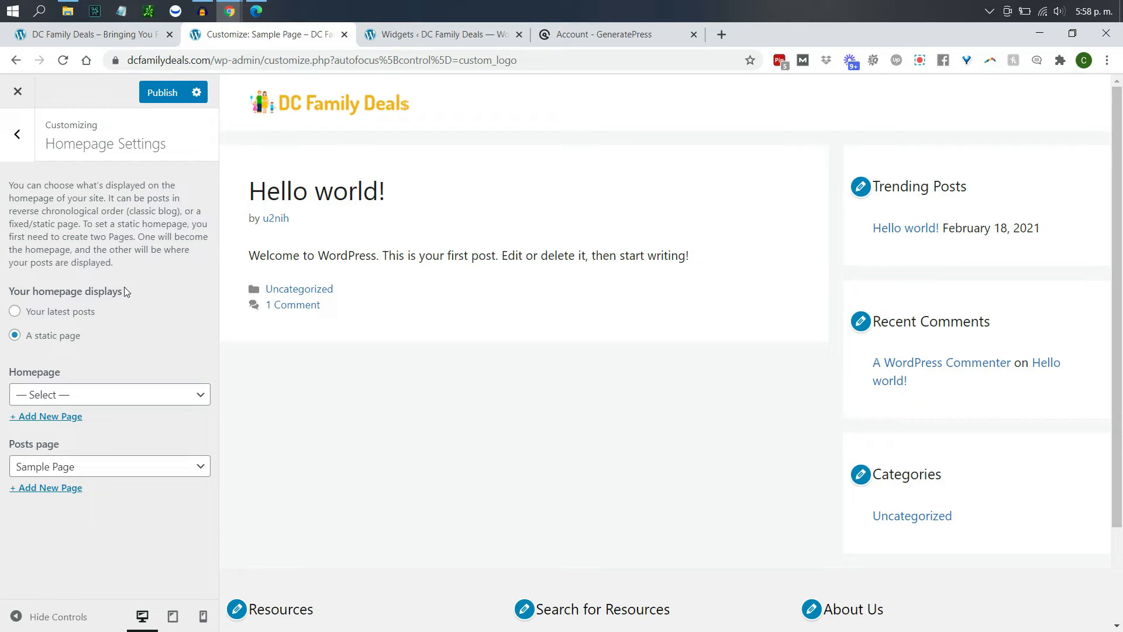
left_click(25, 129)
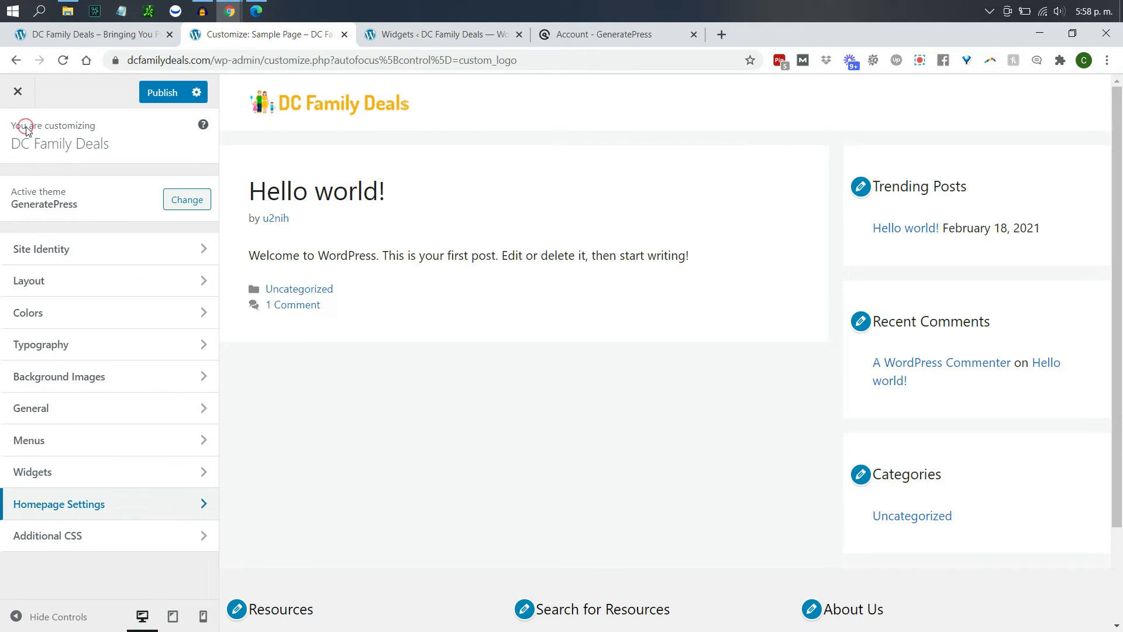
left_click(76, 543)
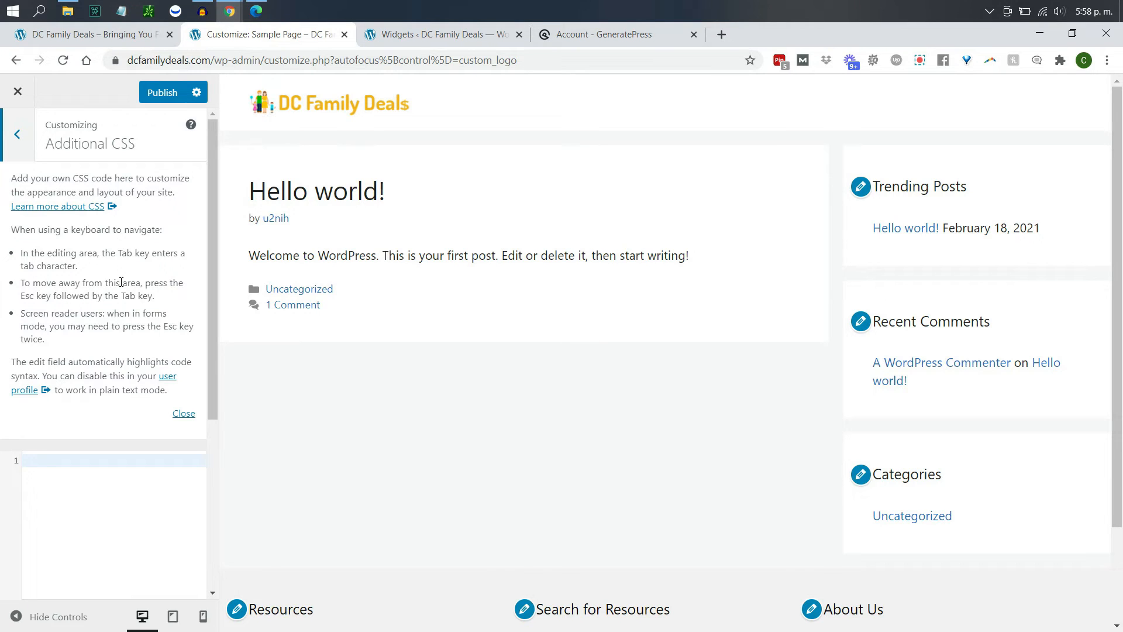
left_click(18, 138)
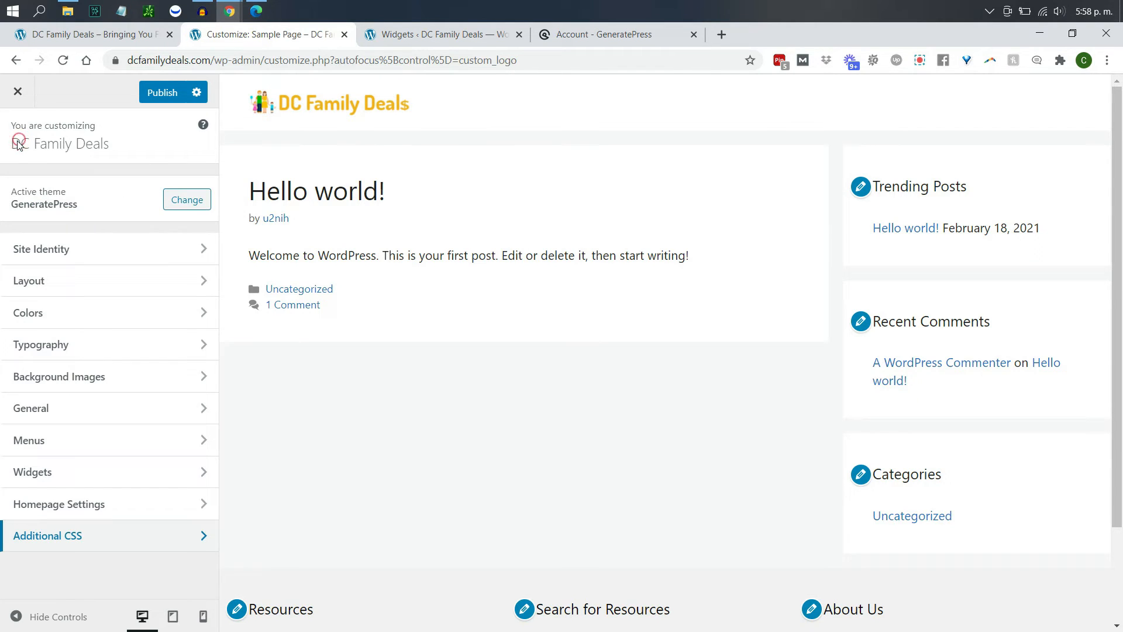
- Publish the pending customization changes and exit to the Themes page
left_click(162, 92)
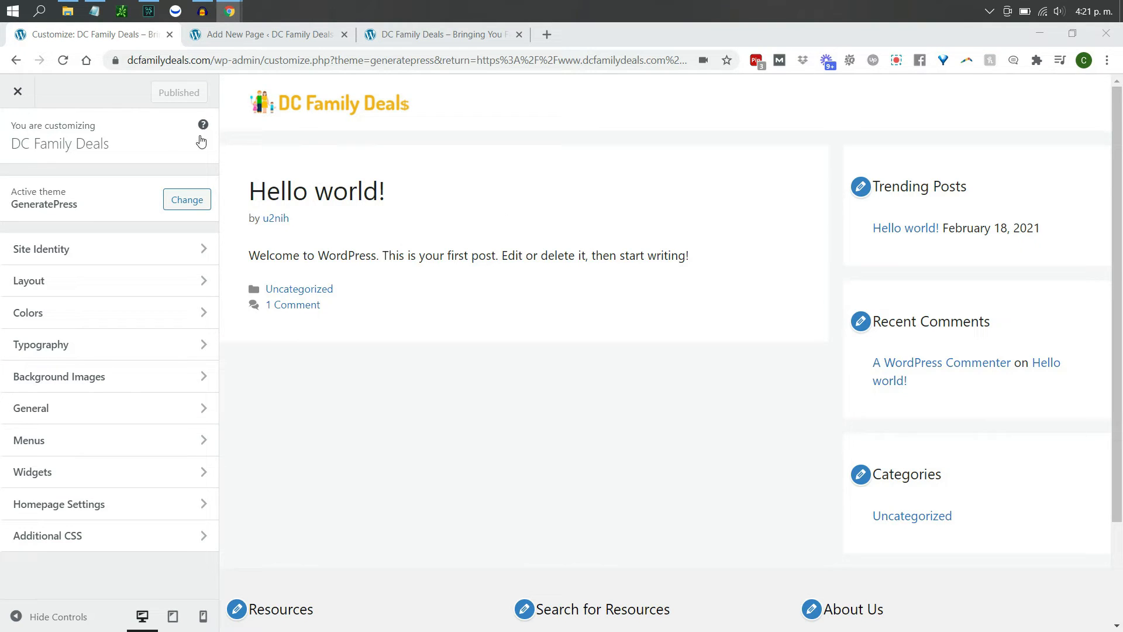
left_click(14, 91)
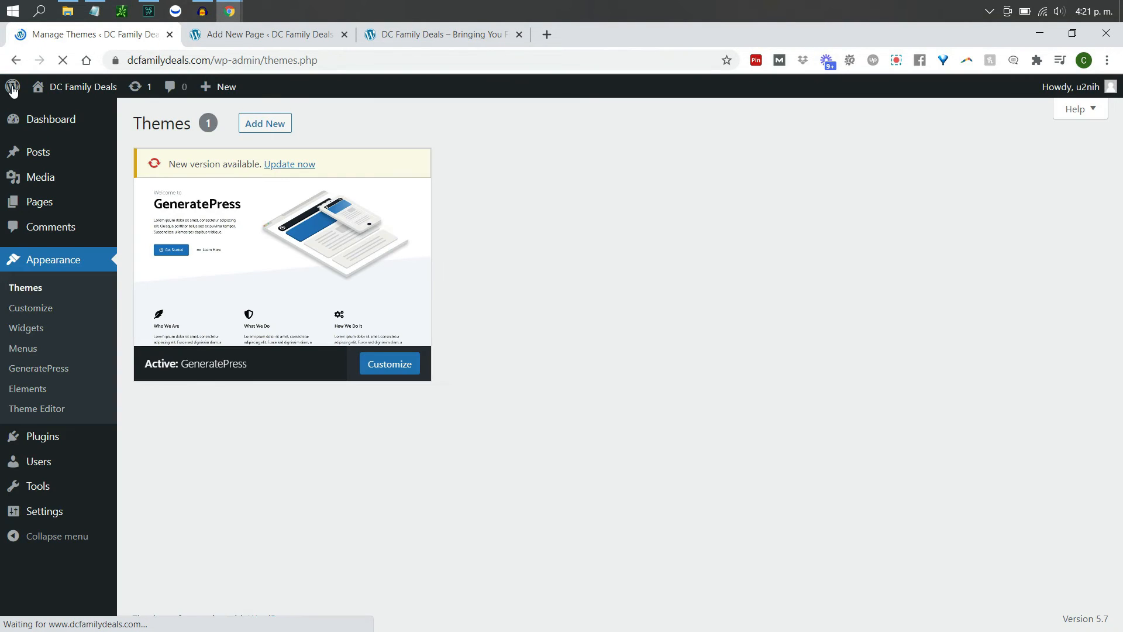
- Go to the GeneratePress Elements list and check which element types can be created
scroll(12, 89, "down", 3)
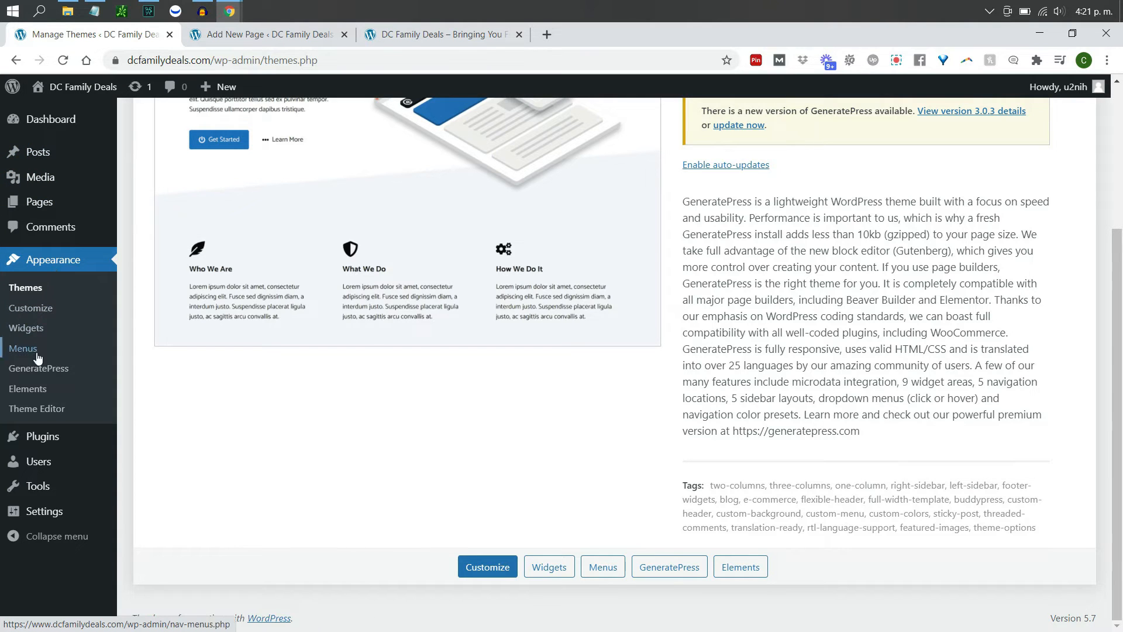
left_click(32, 396)
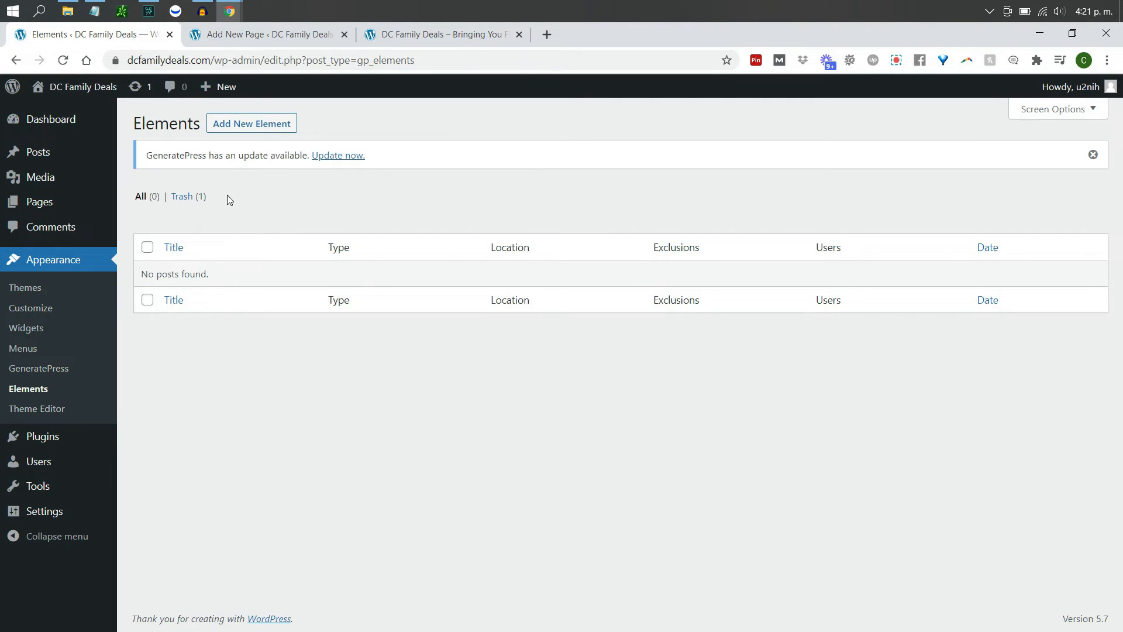
left_click(253, 126)
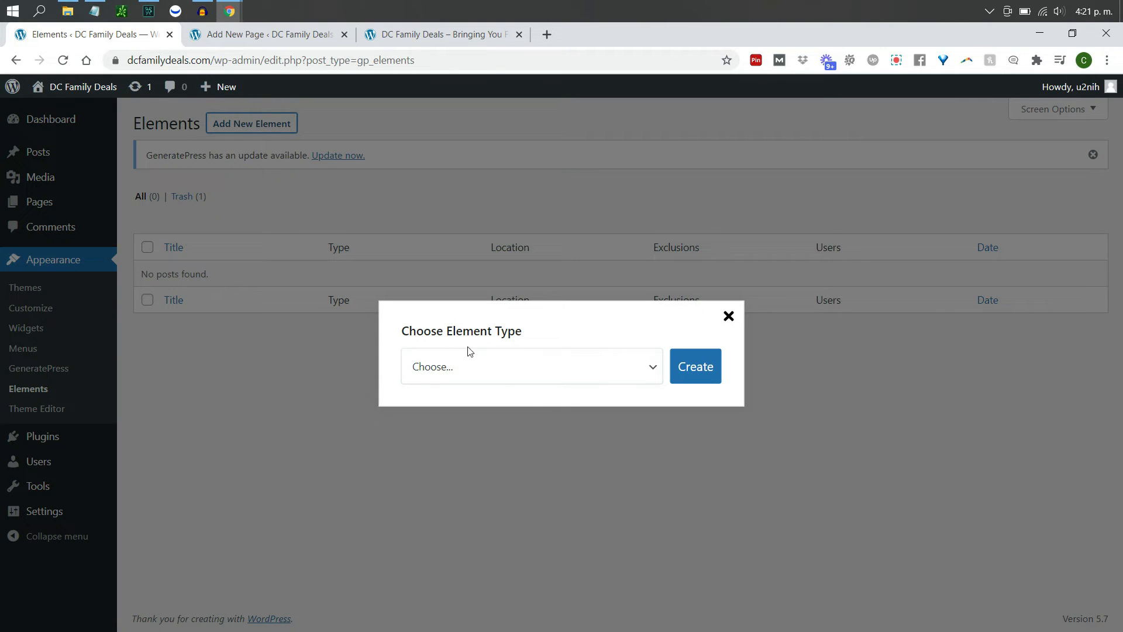
left_click(502, 372)
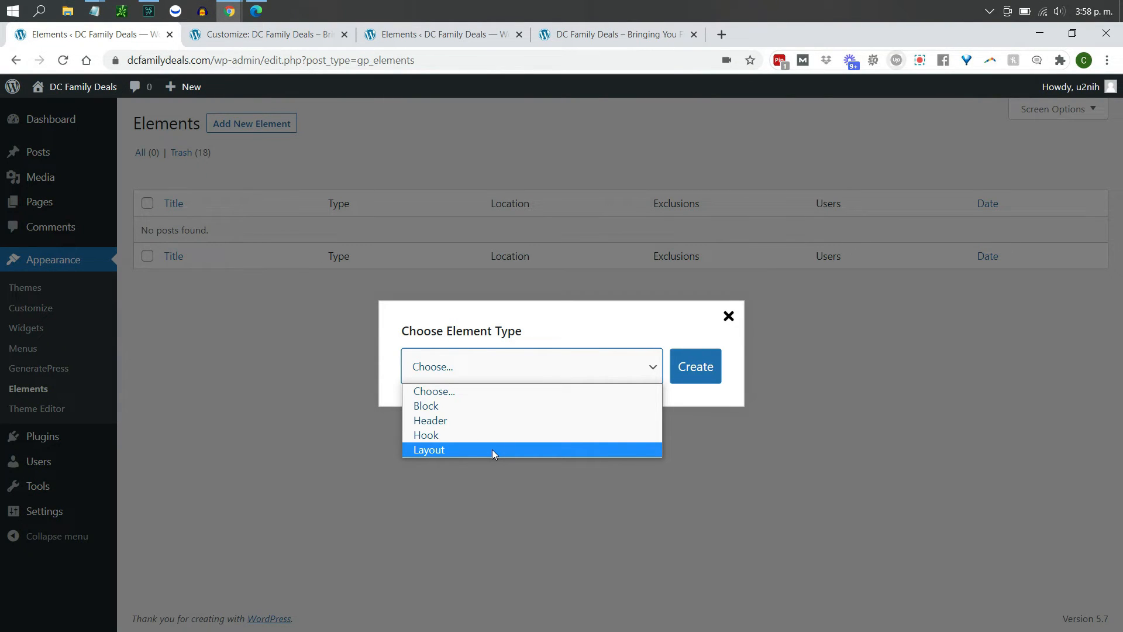
left_click(730, 321)
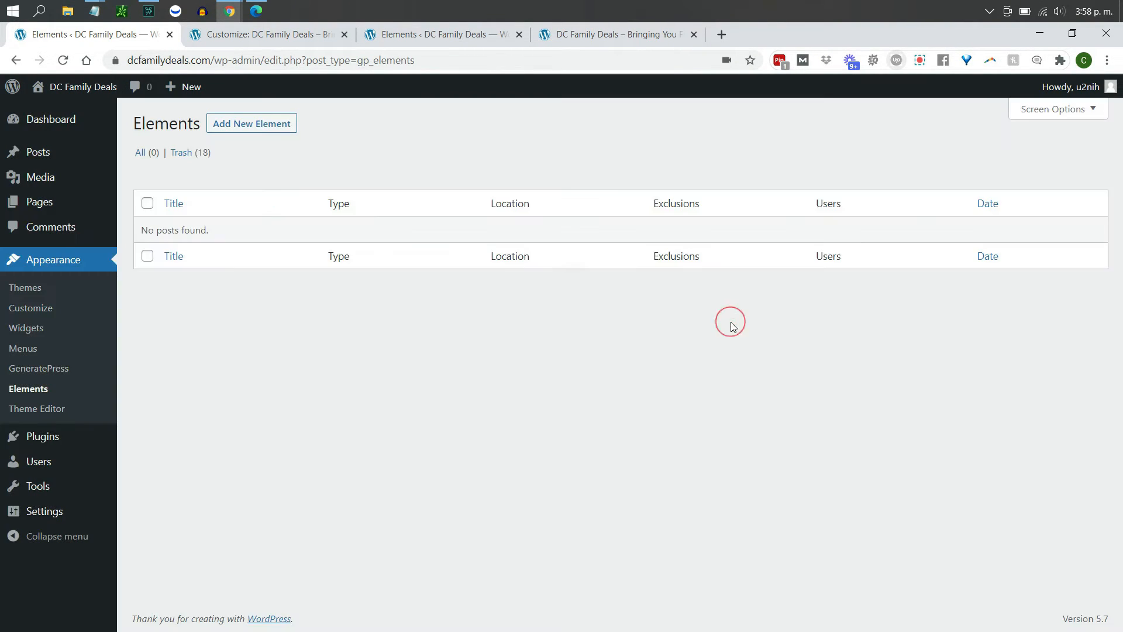
- Add a new page titled Home
mouse_move(86, 208)
left_click(146, 232)
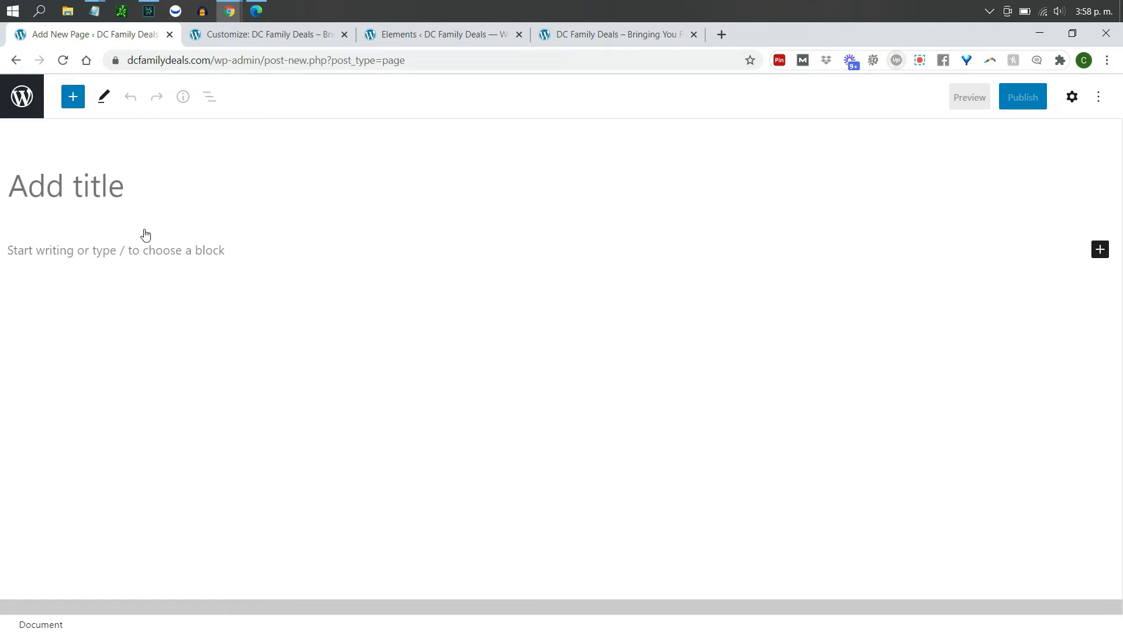
type("Home")
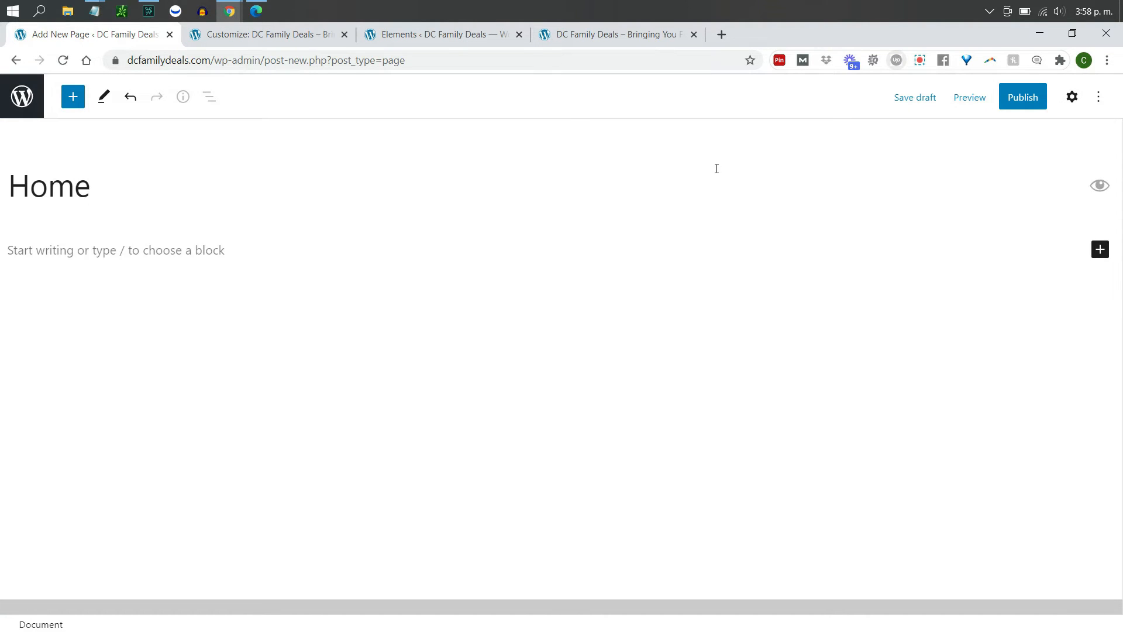
- Examine the Home page's Layout settings, including the Sidebar Layout and Footer Widgets options
left_click(1071, 97)
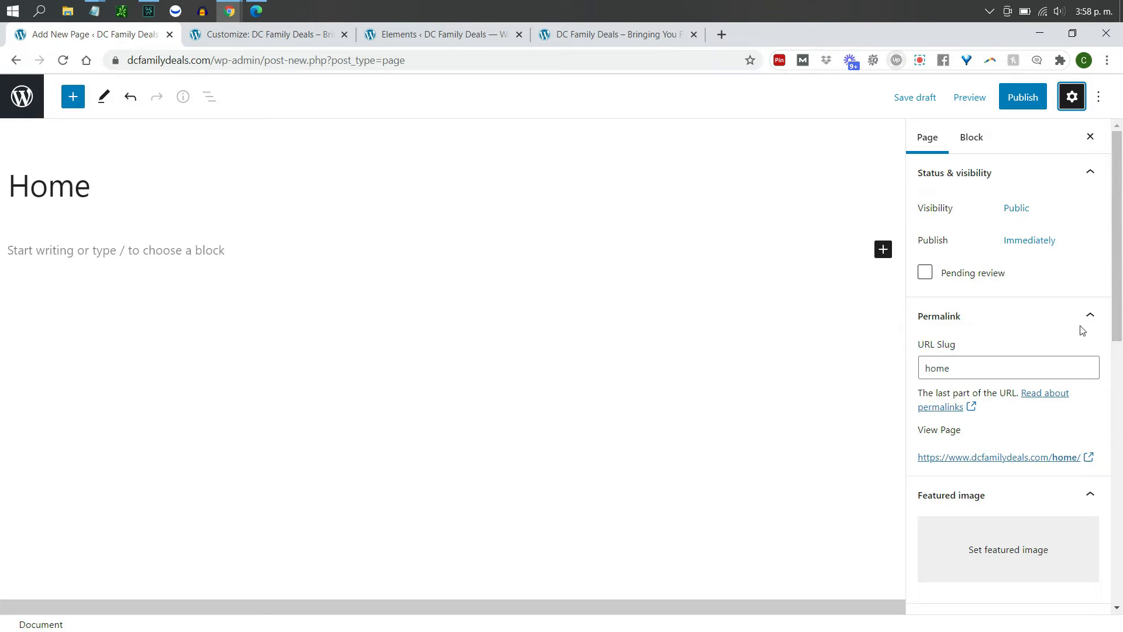
left_click(1070, 100)
left_click(1070, 103)
scroll(1097, 397, "down", 9)
scroll(1098, 397, "down", 2)
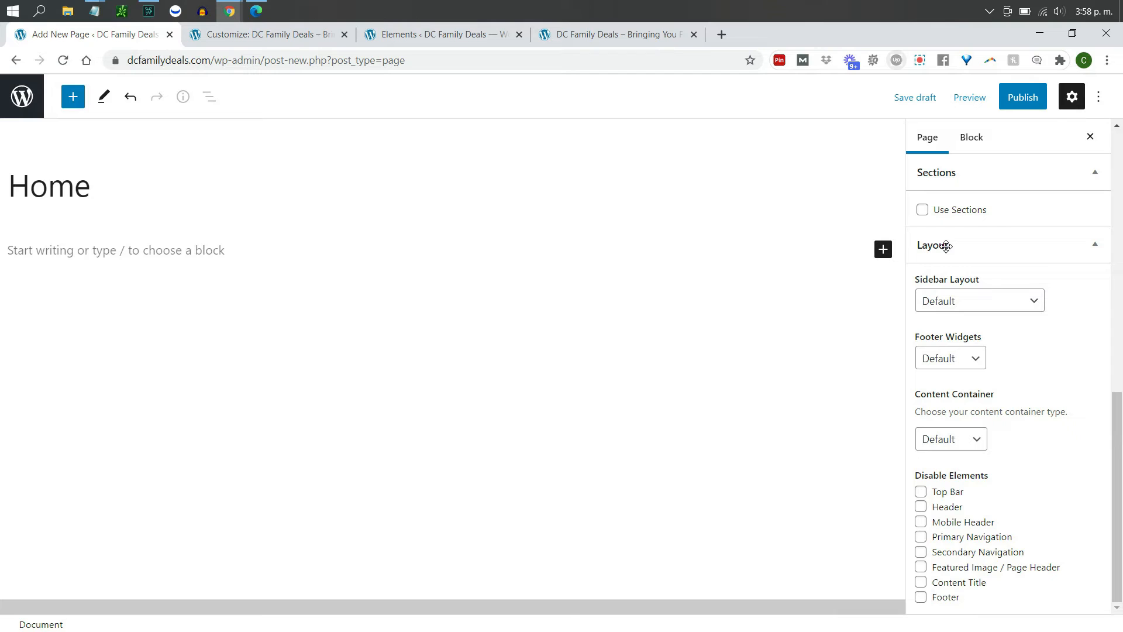
left_click(1012, 309)
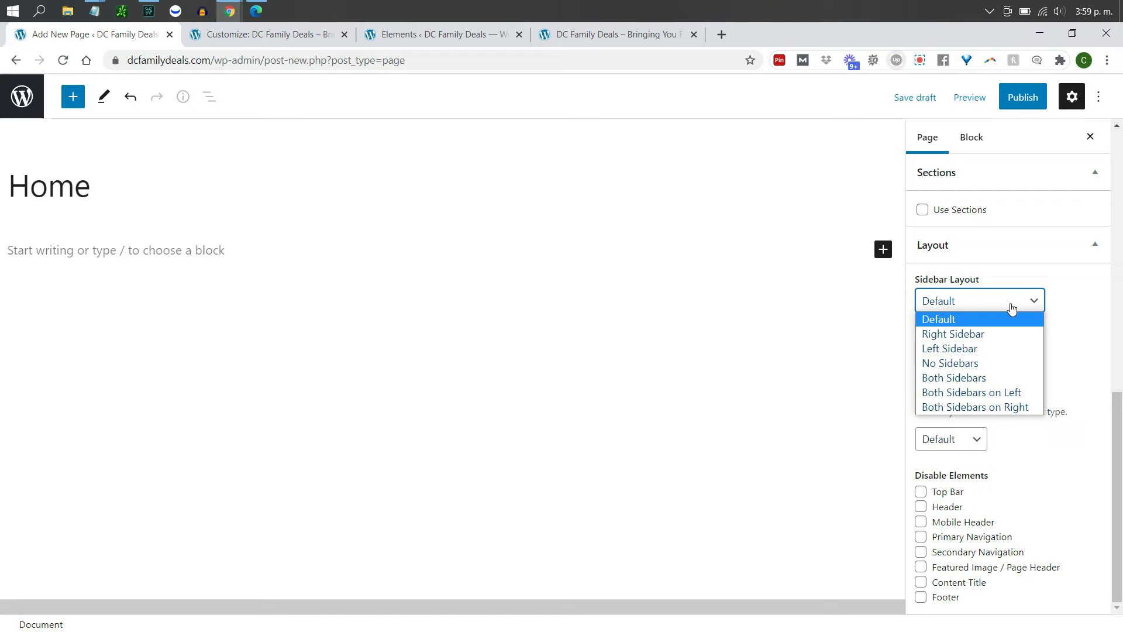
left_click(1064, 344)
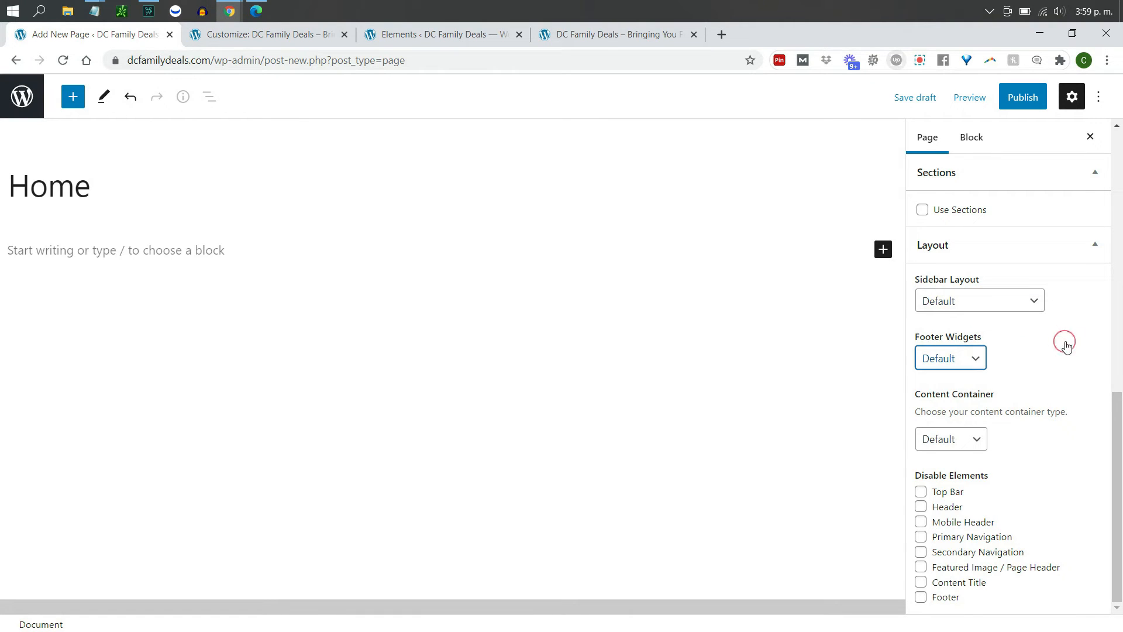
left_click(966, 359)
left_click(1043, 375)
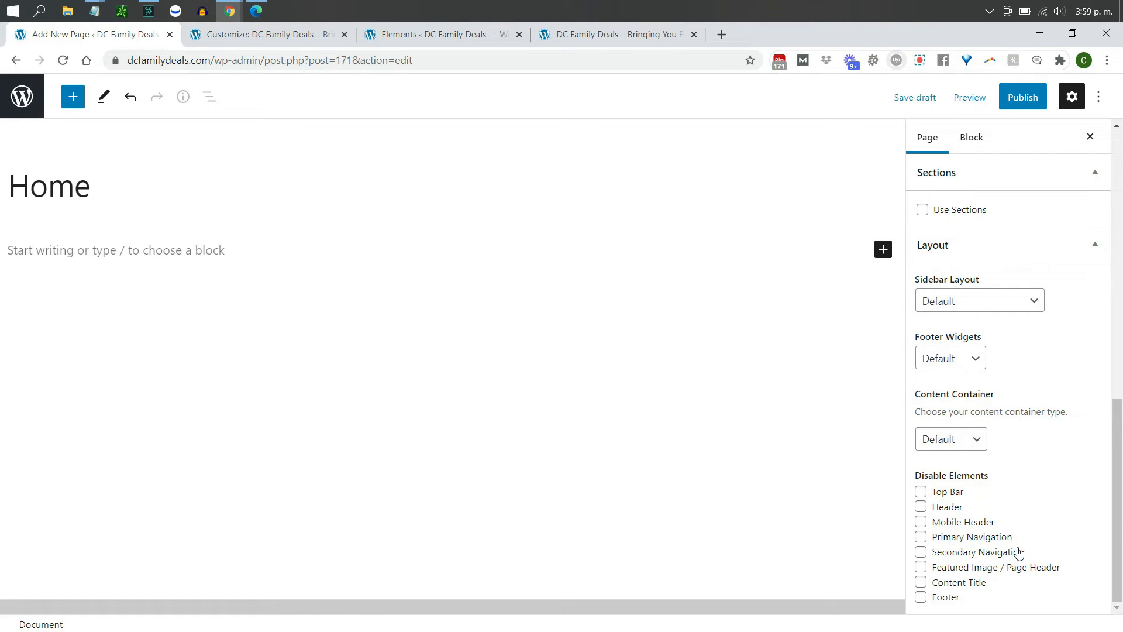
- Try disabling the Secondary Navigation element on the Home page
left_click(921, 552)
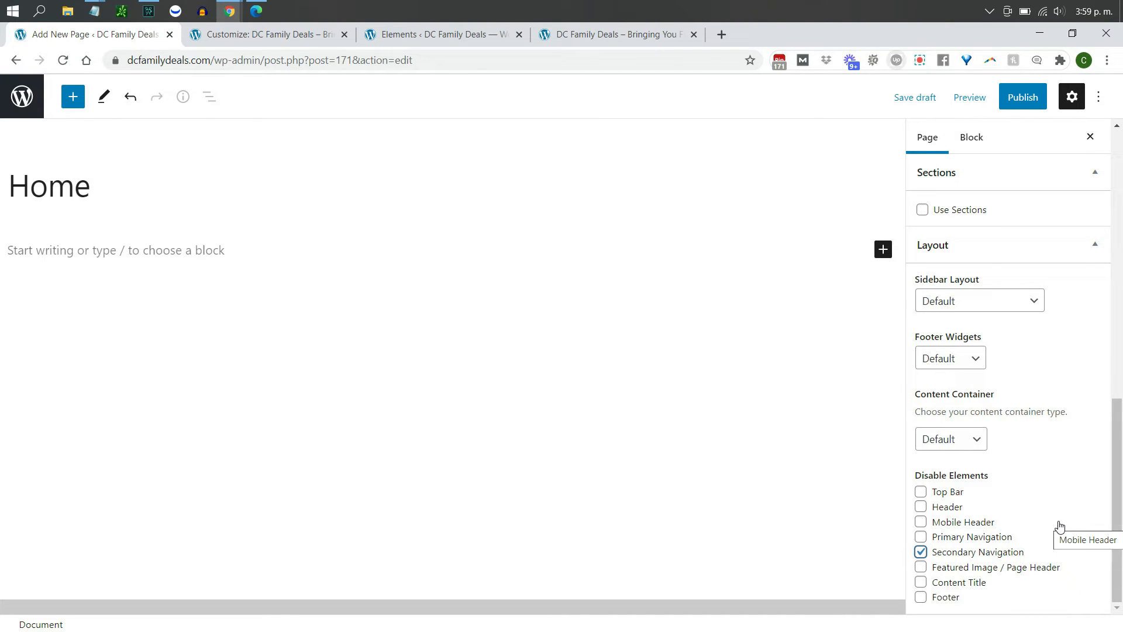
left_click(921, 553)
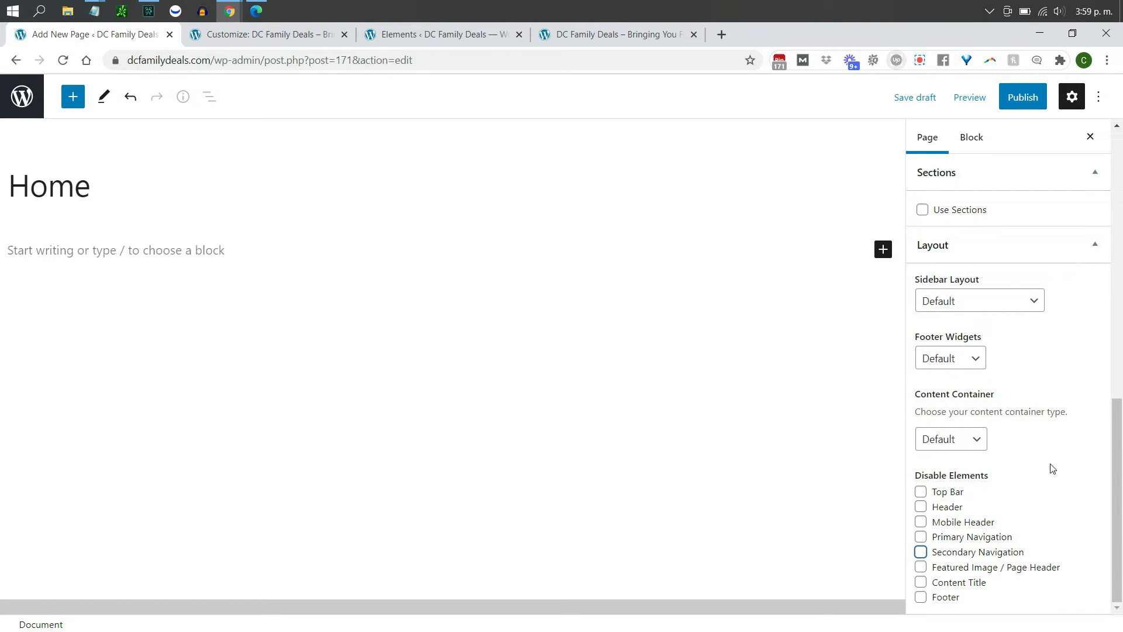
left_click(1070, 339)
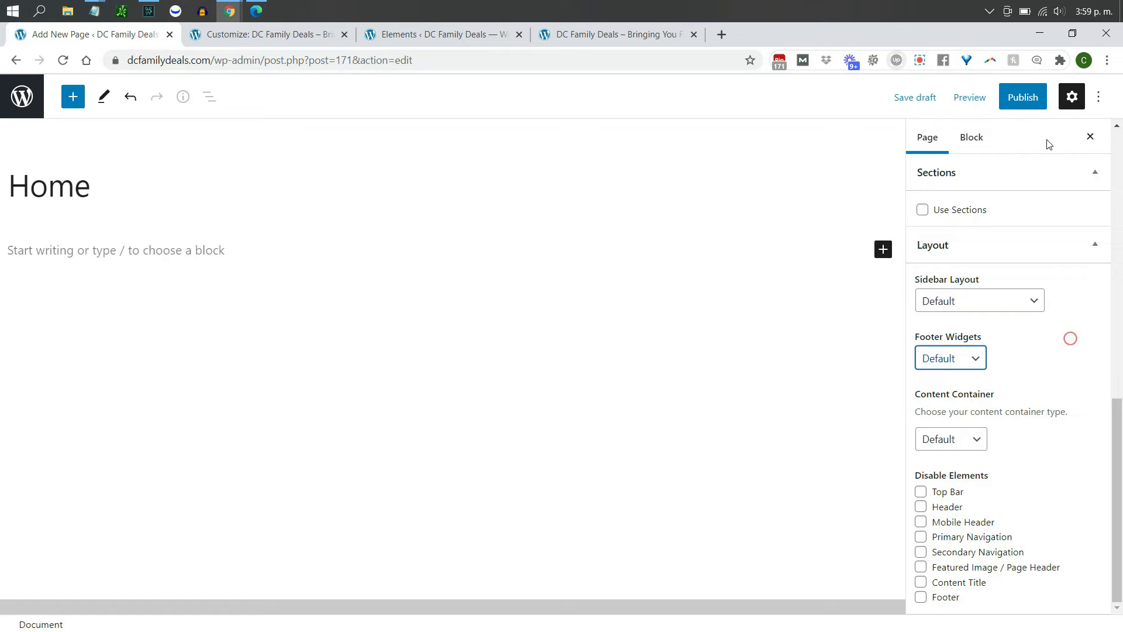
- Publish the Home page and copy its link
left_click(1024, 99)
left_click(1004, 100)
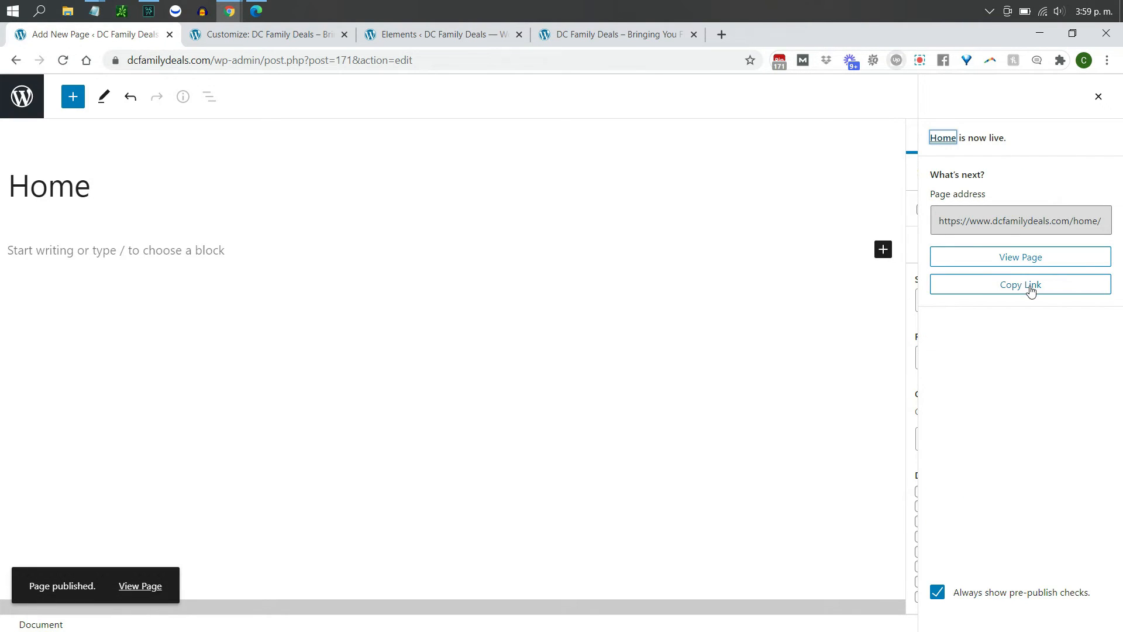
left_click(1031, 288)
- Load the copied Home page link in the browser tab showing the live site
left_click(596, 38)
left_click(582, 54)
key("ctrl+v")
key("Return")
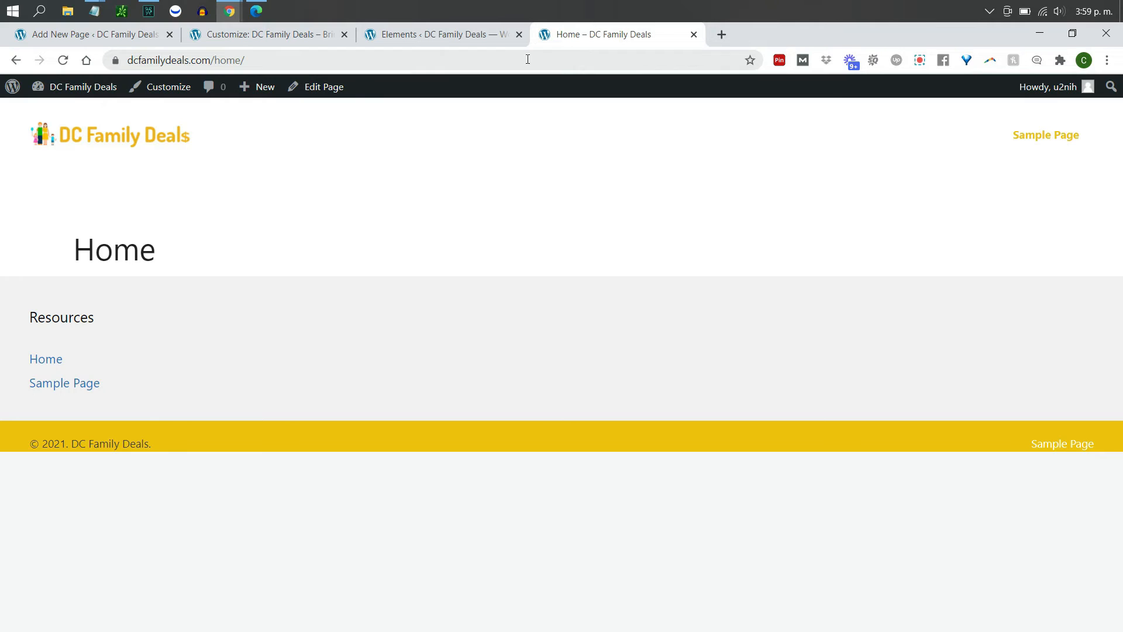
- Create a new GeneratePress element of type Block and title it Homepage Header
left_click(123, 35)
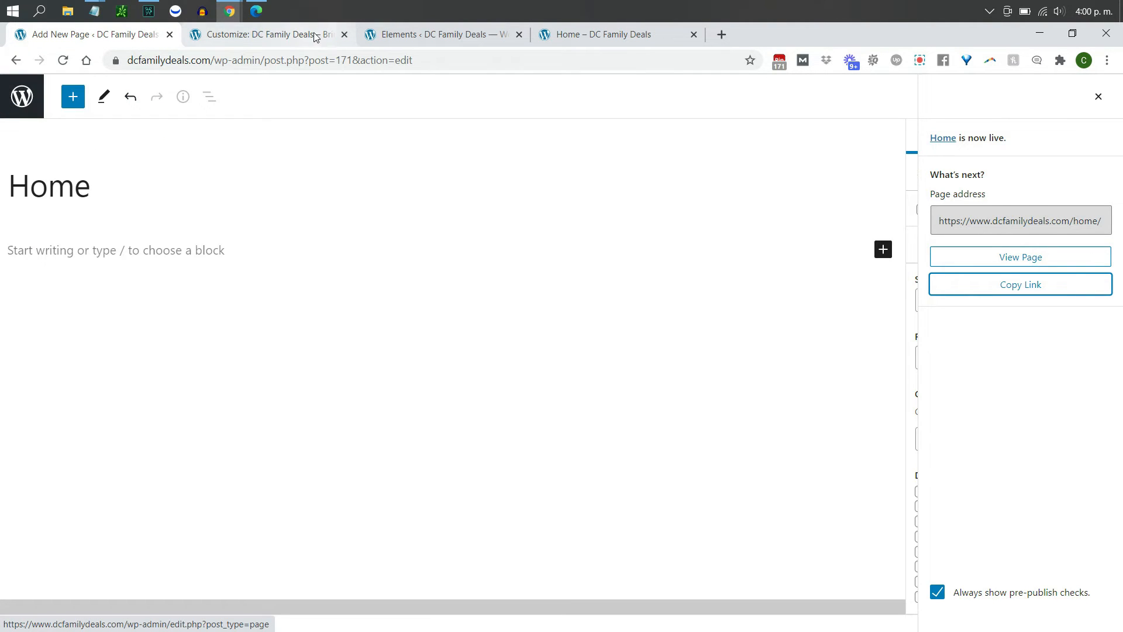
left_click(40, 100)
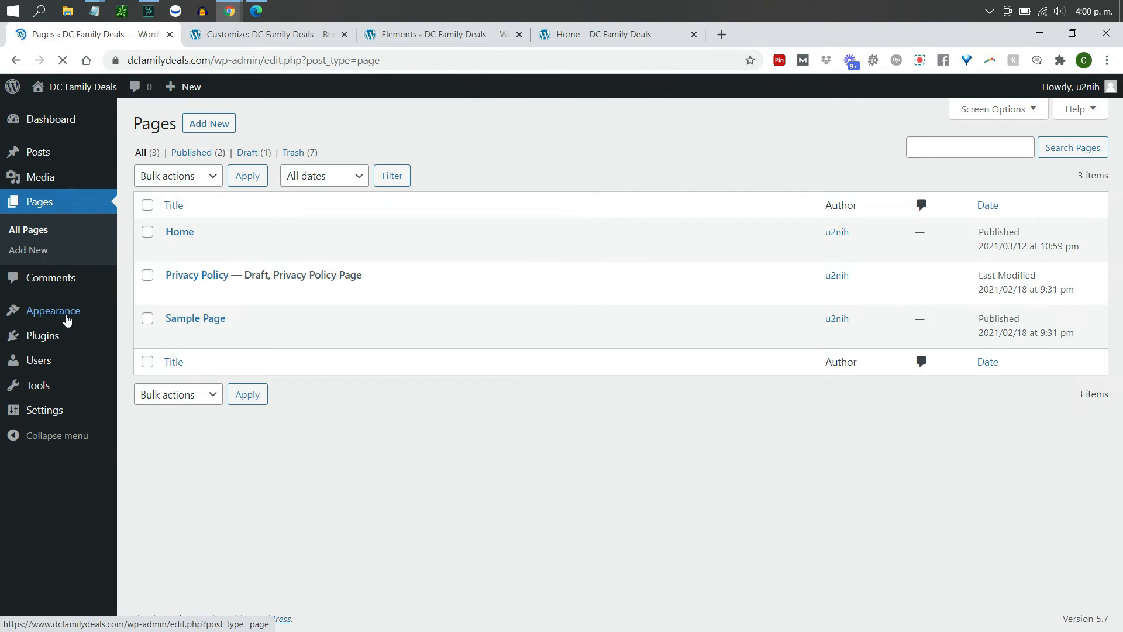
mouse_move(68, 319)
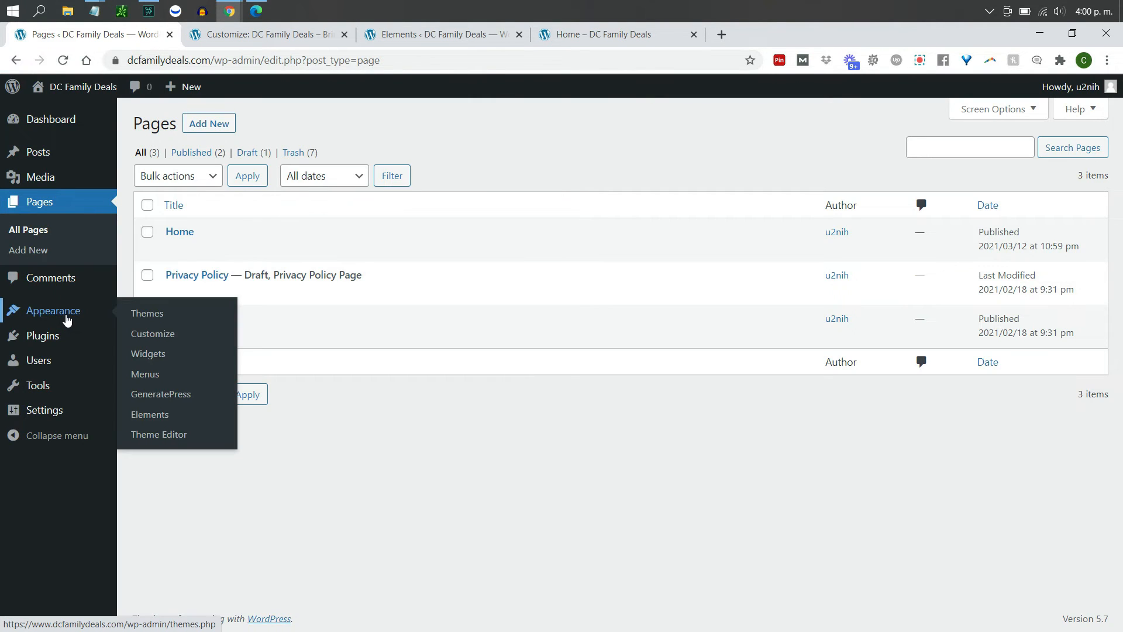
left_click(151, 416)
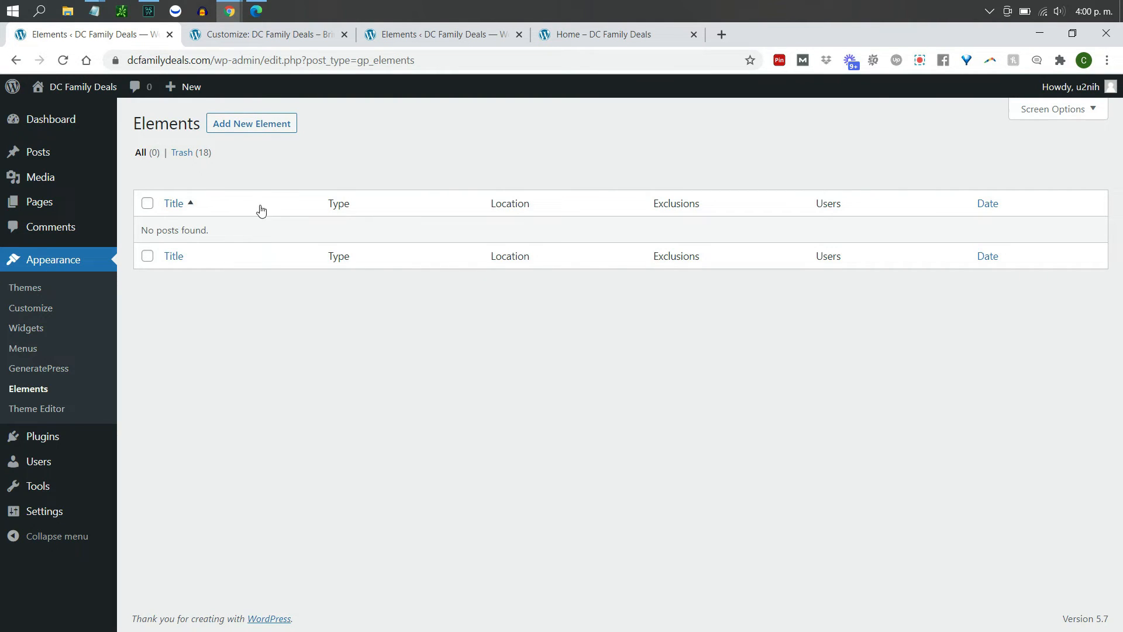
left_click(255, 130)
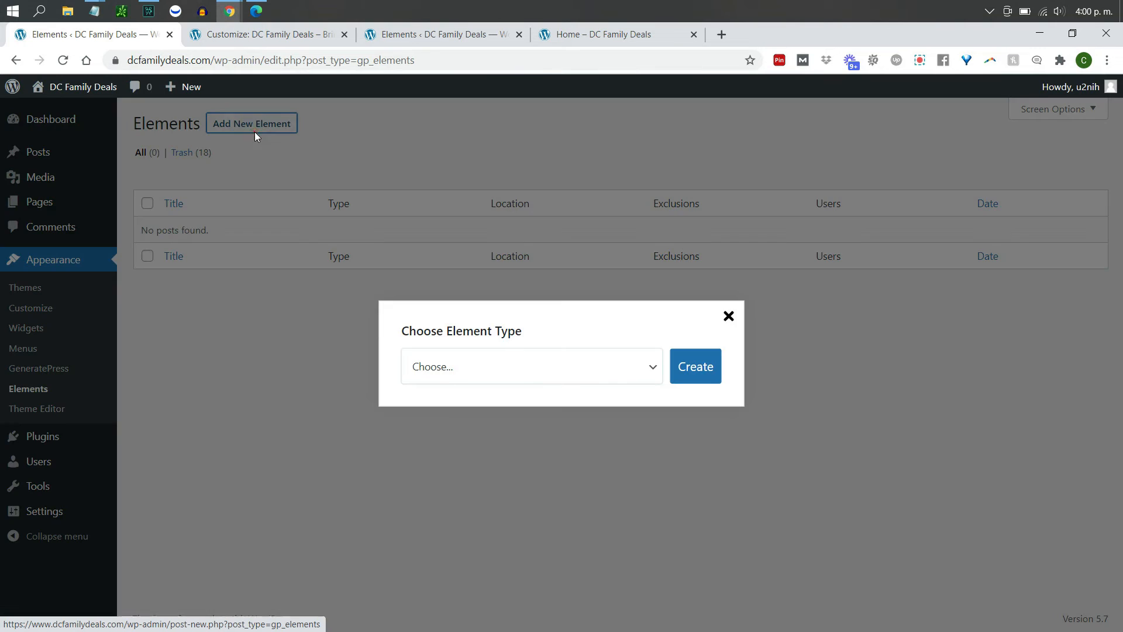
left_click(511, 376)
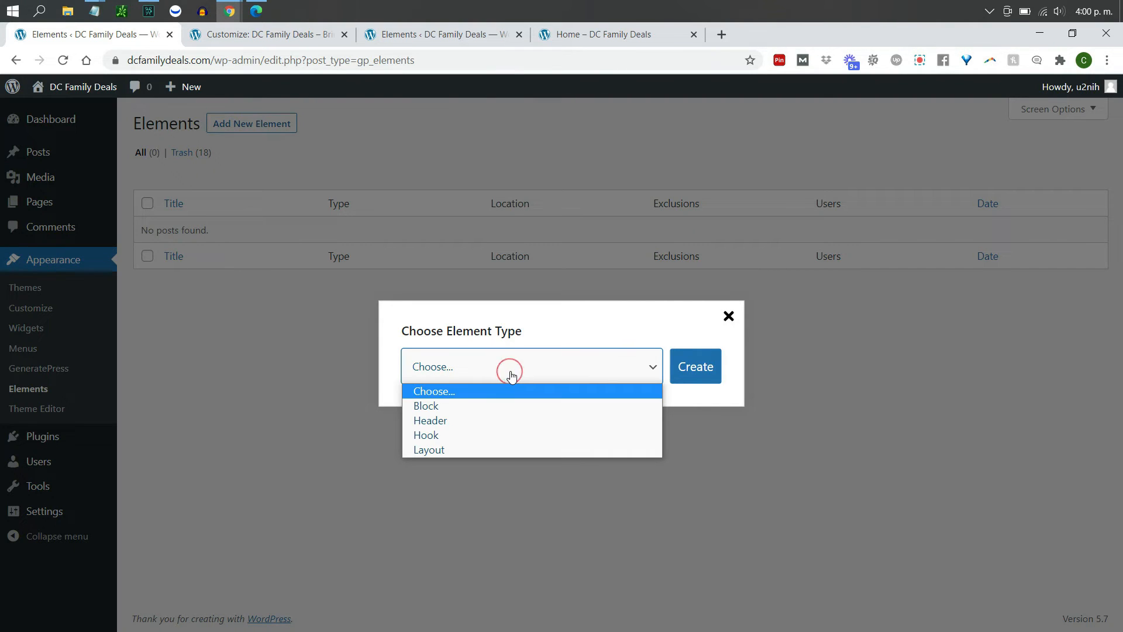
left_click(490, 411)
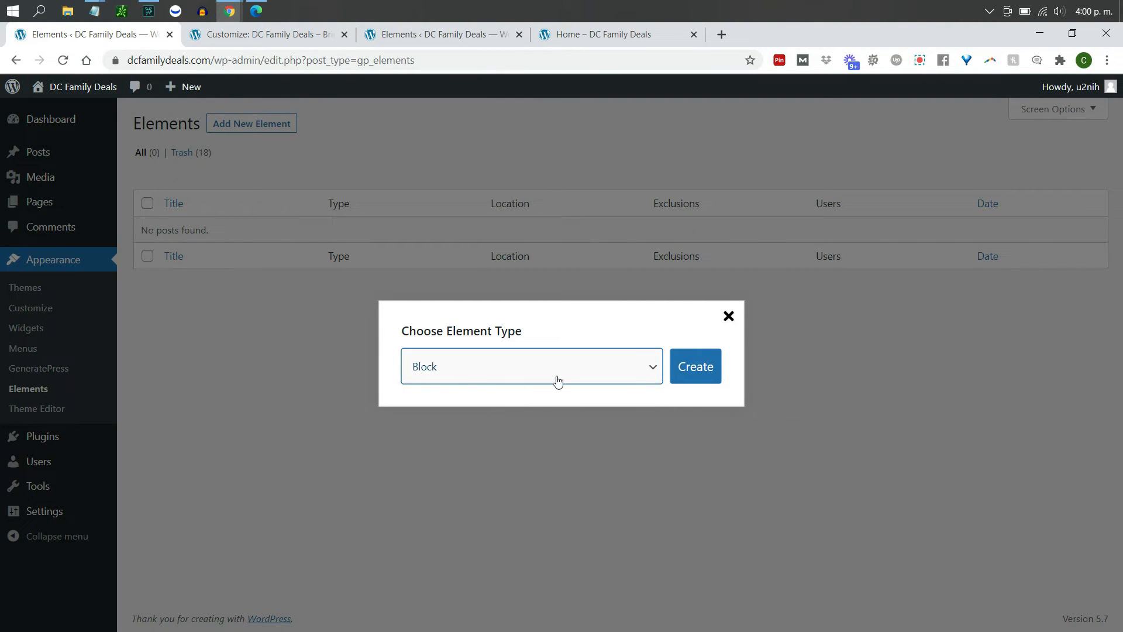
left_click(690, 374)
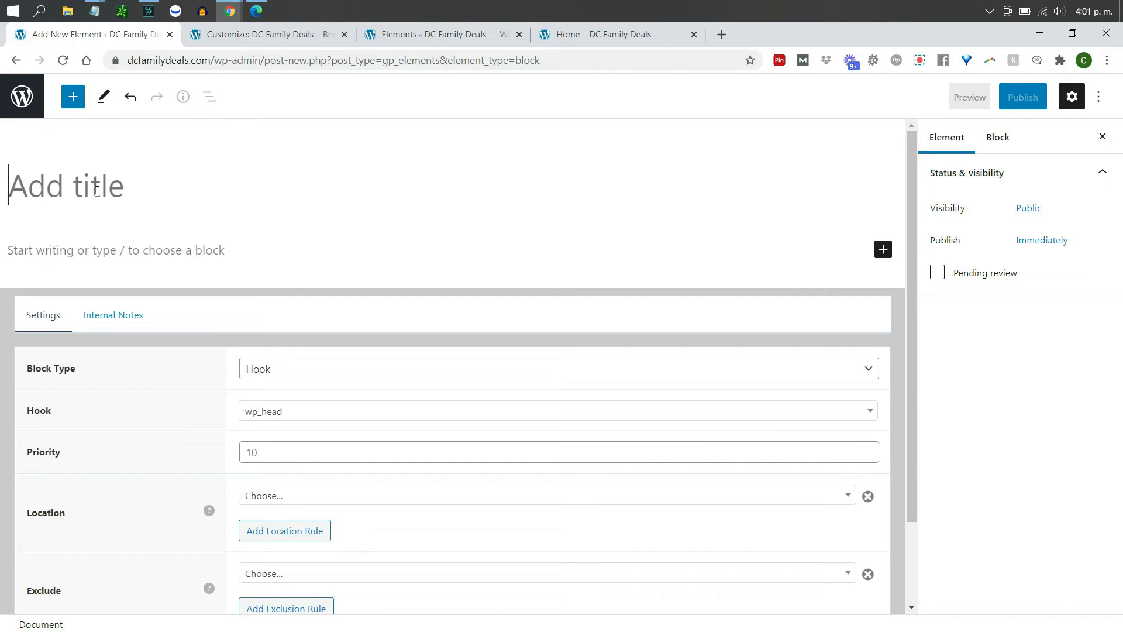
type("Homepage Header")
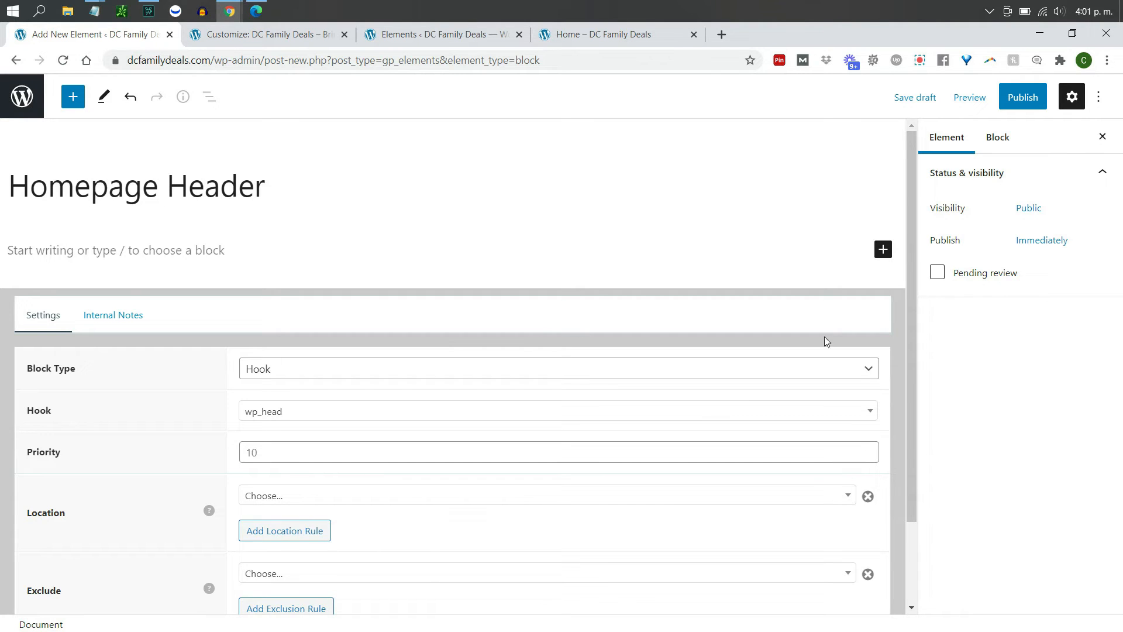
- Keep the block type as Hook, attach it to generate_after_header, and set its display location to Front Page
left_click_drag(910, 325, 910, 420)
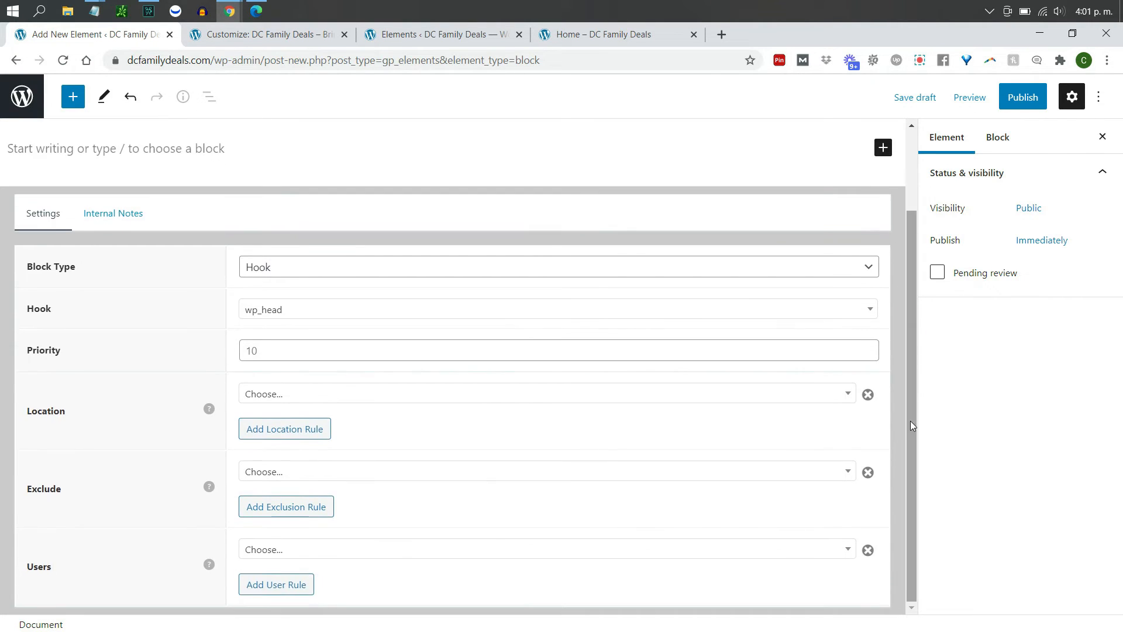
left_click(262, 270)
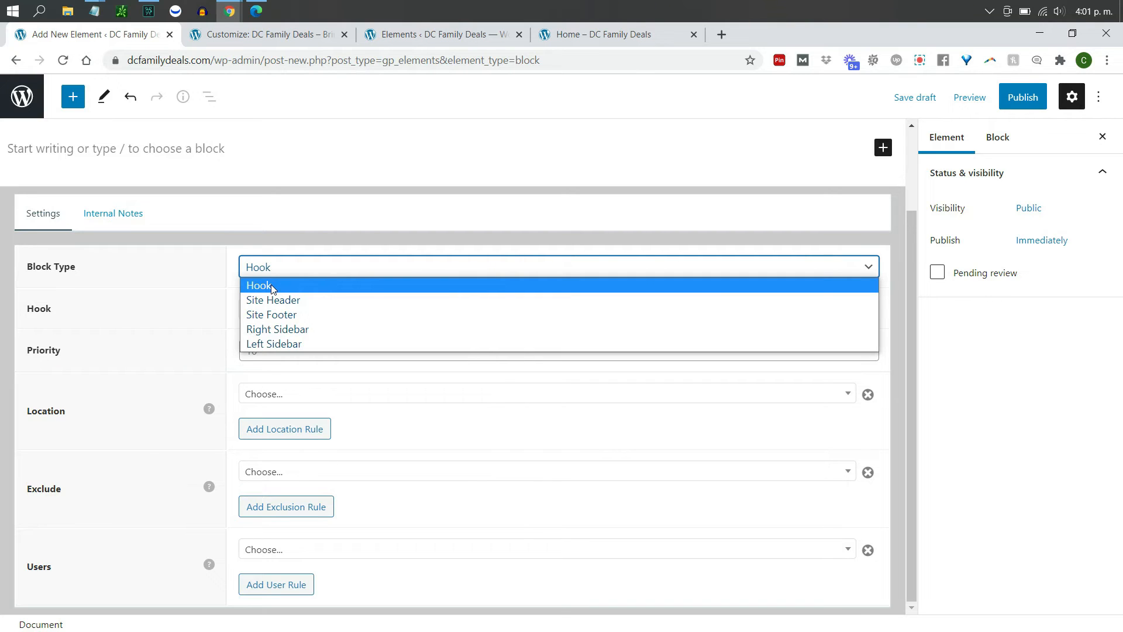
left_click(271, 287)
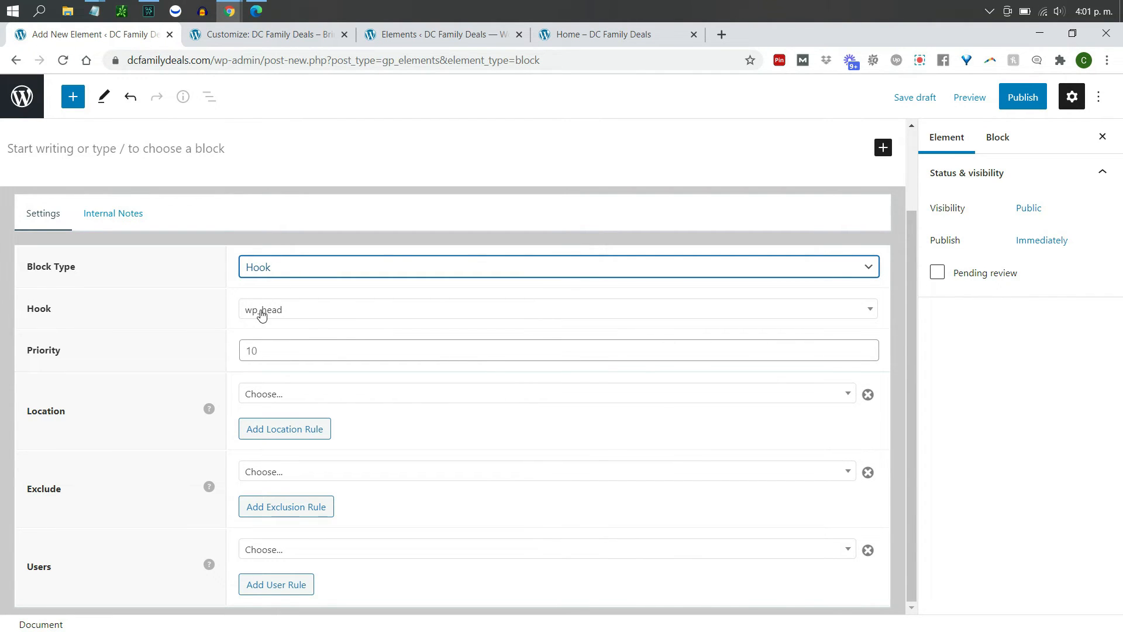
left_click(261, 313)
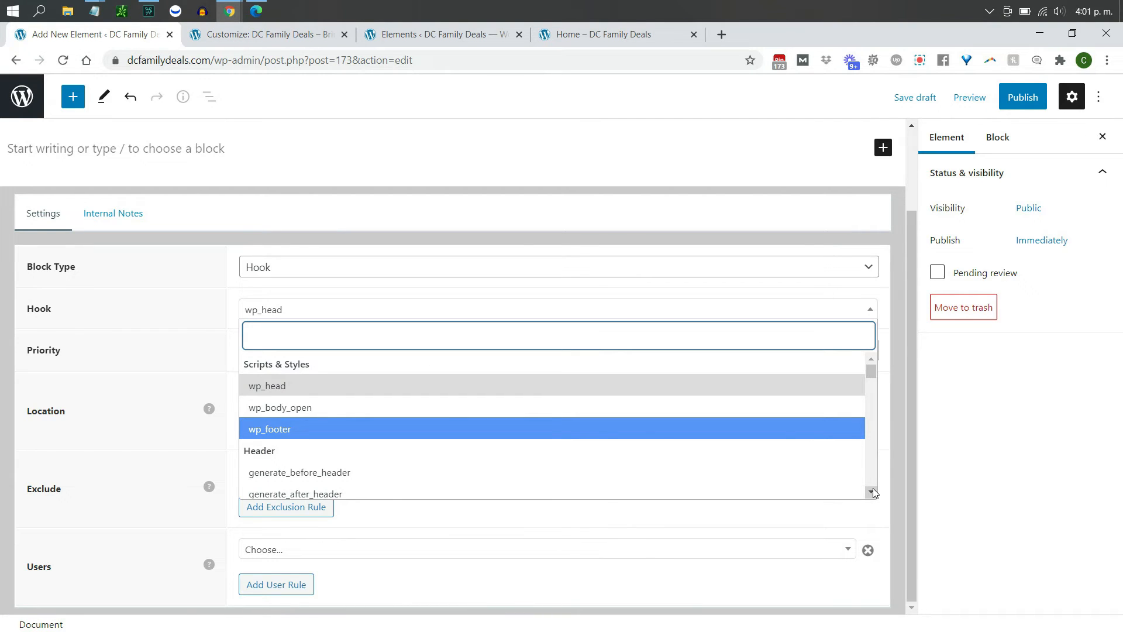
left_click(872, 492)
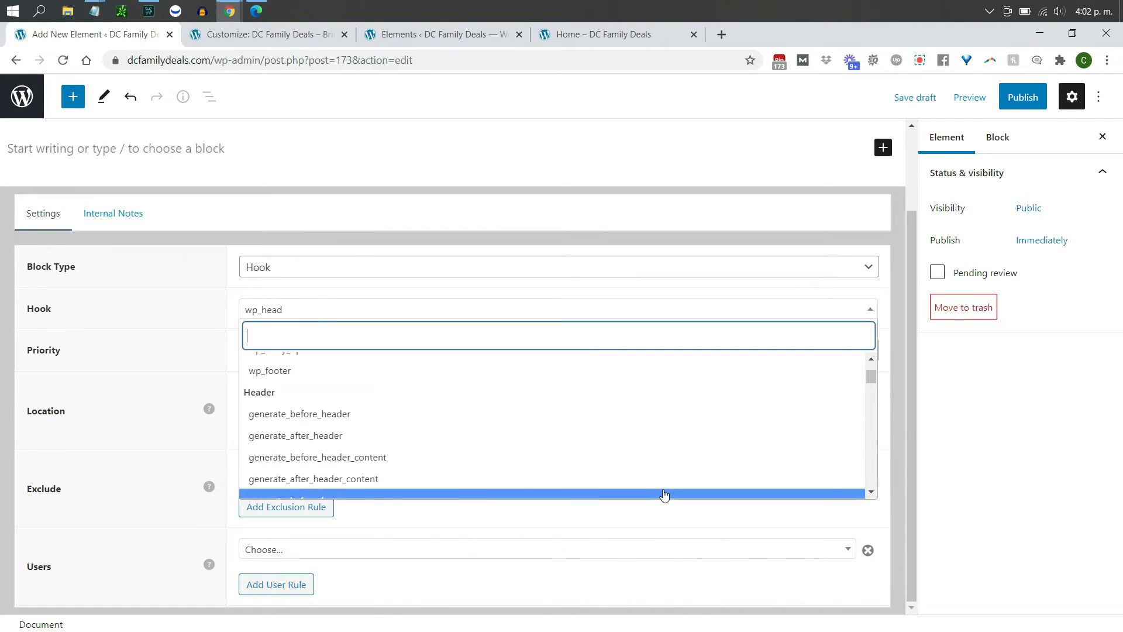
left_click(344, 436)
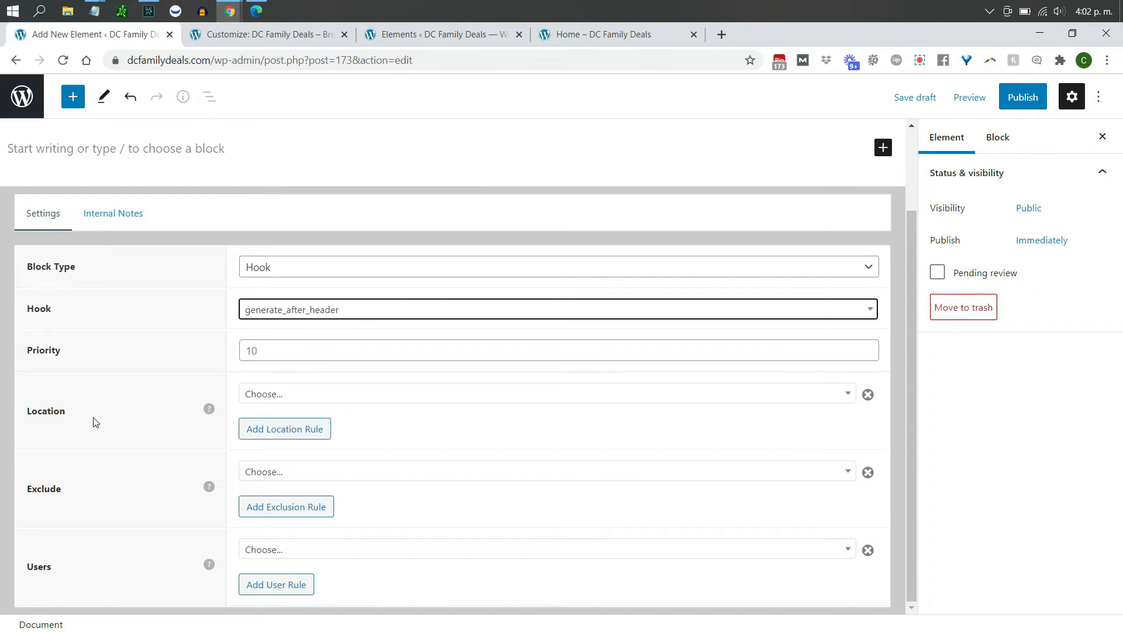
left_click(266, 396)
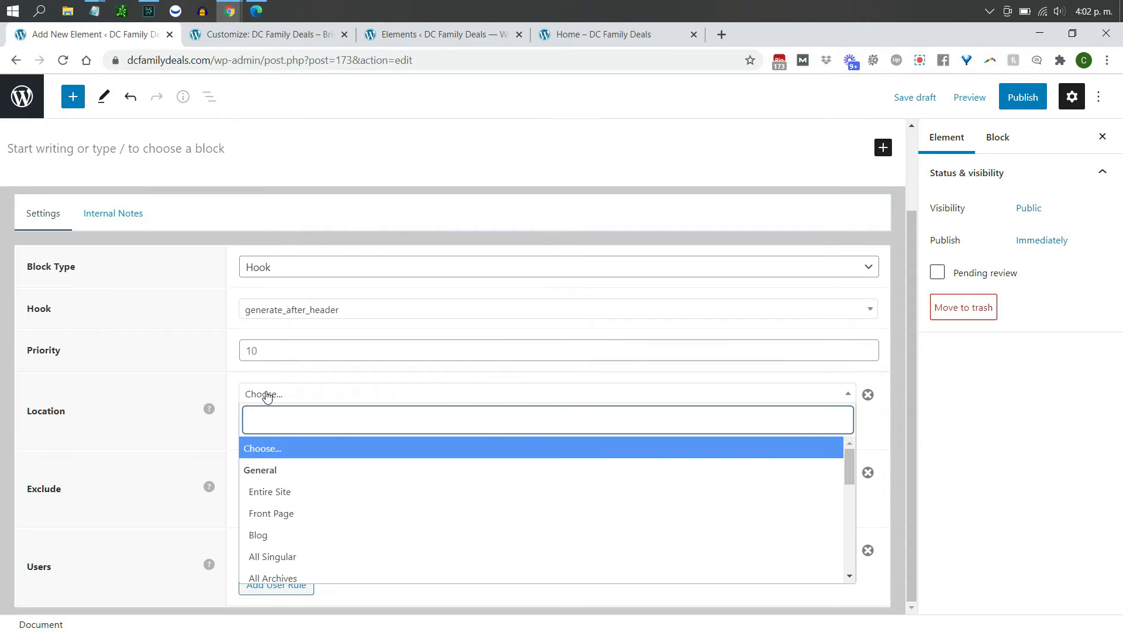
left_click(284, 514)
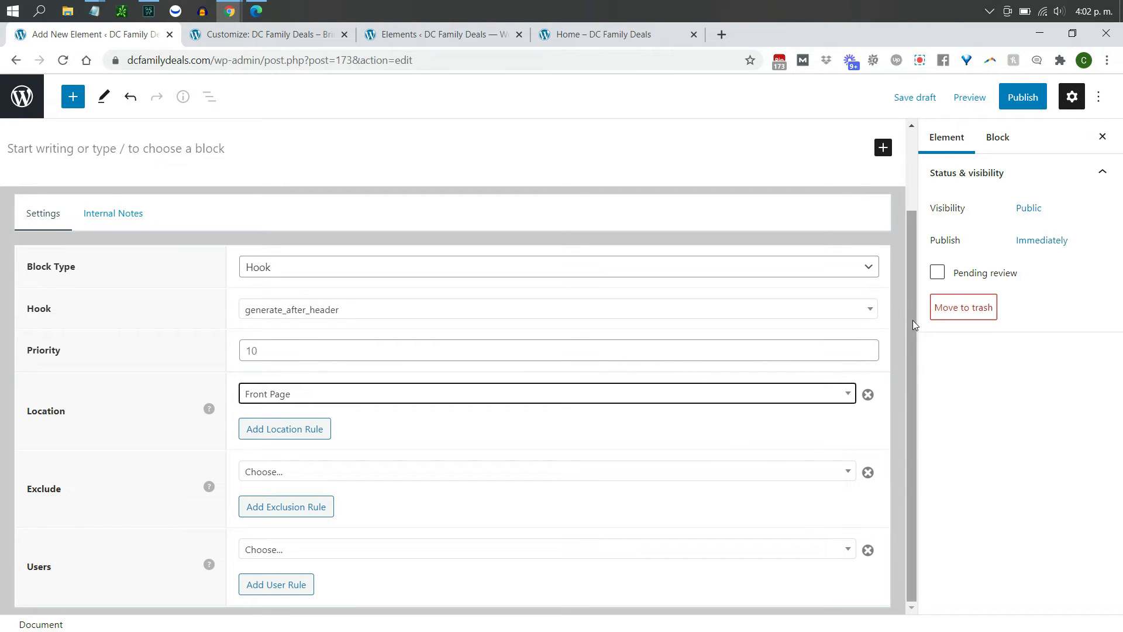
- Insert a Cover block into the Homepage Header element's content
scroll(912, 321, "up", 2)
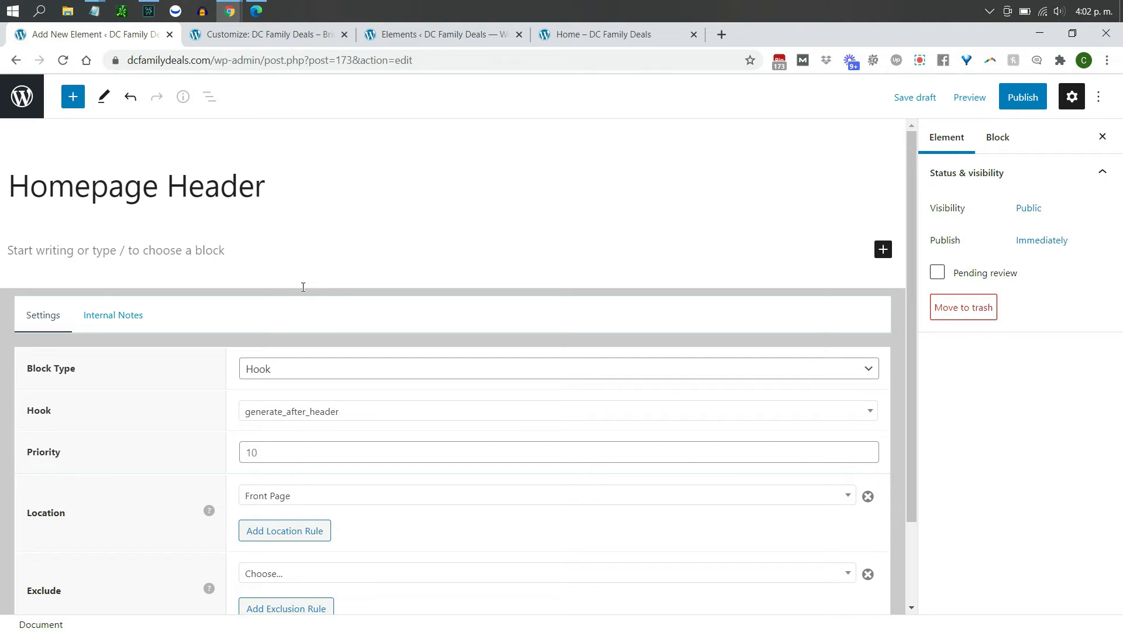
left_click(882, 250)
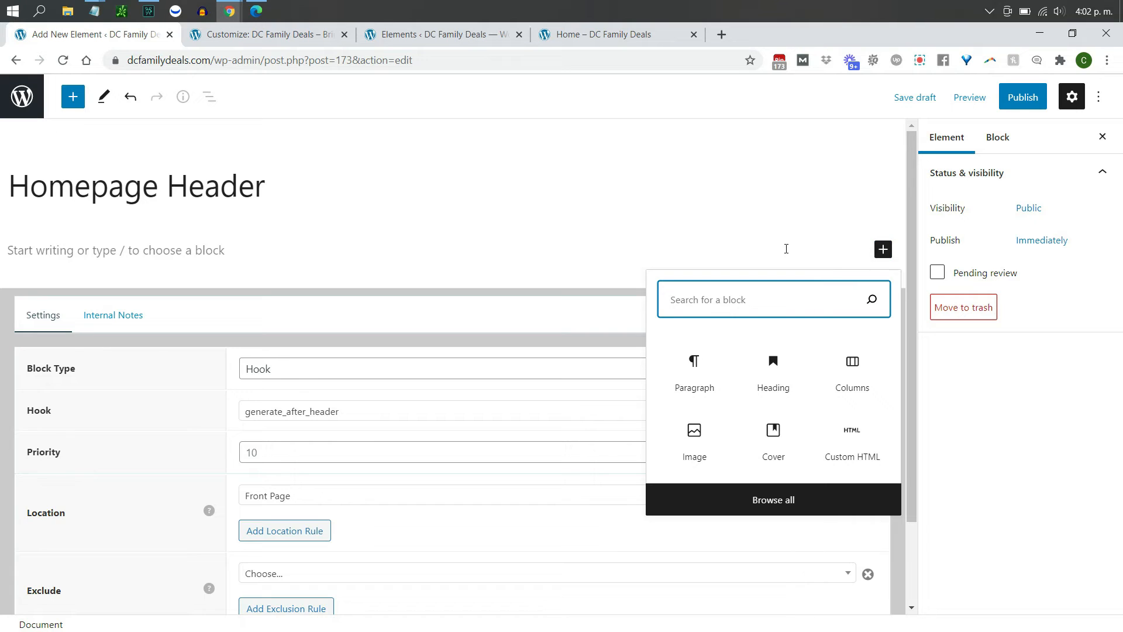
left_click(775, 449)
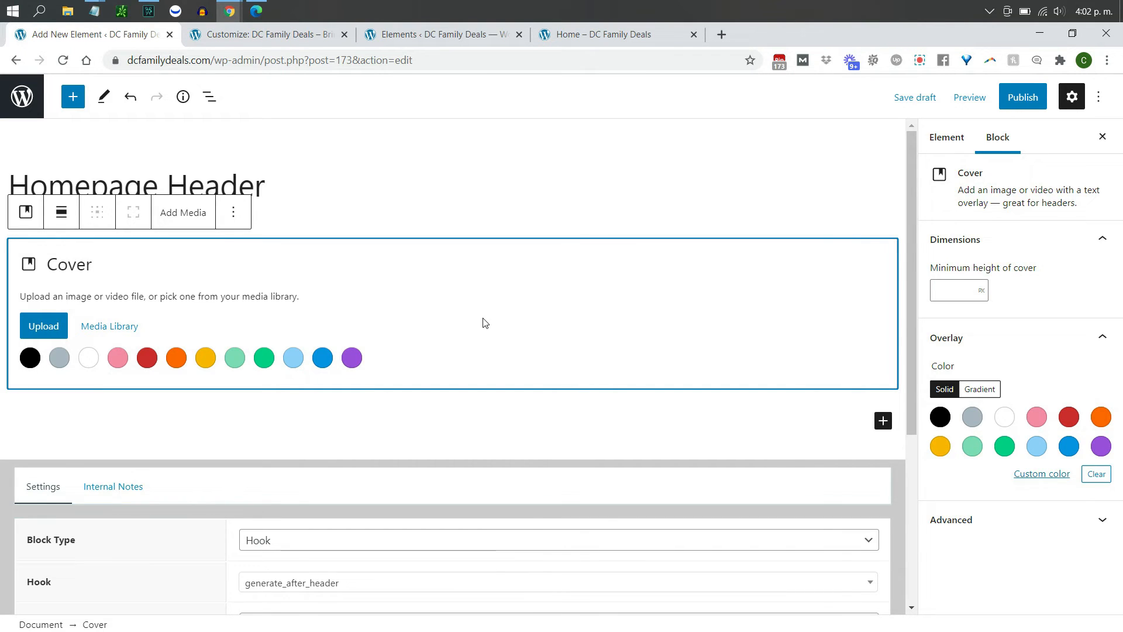
- Give the Cover block a gradient overlay with the start colour #94e5c5
left_click(981, 392)
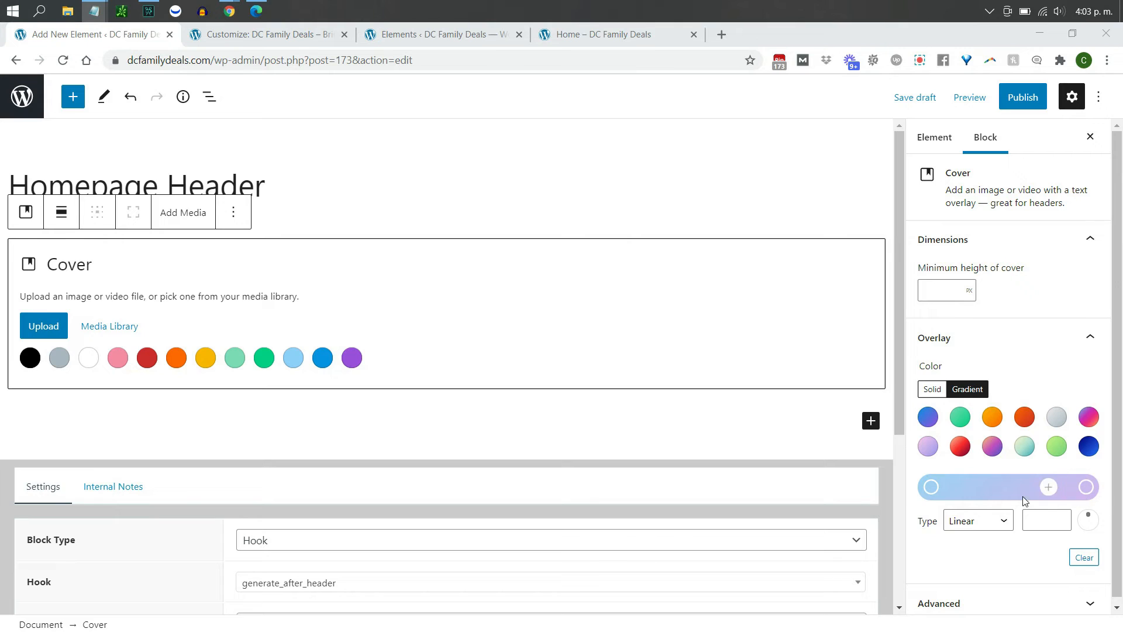
left_click(932, 489)
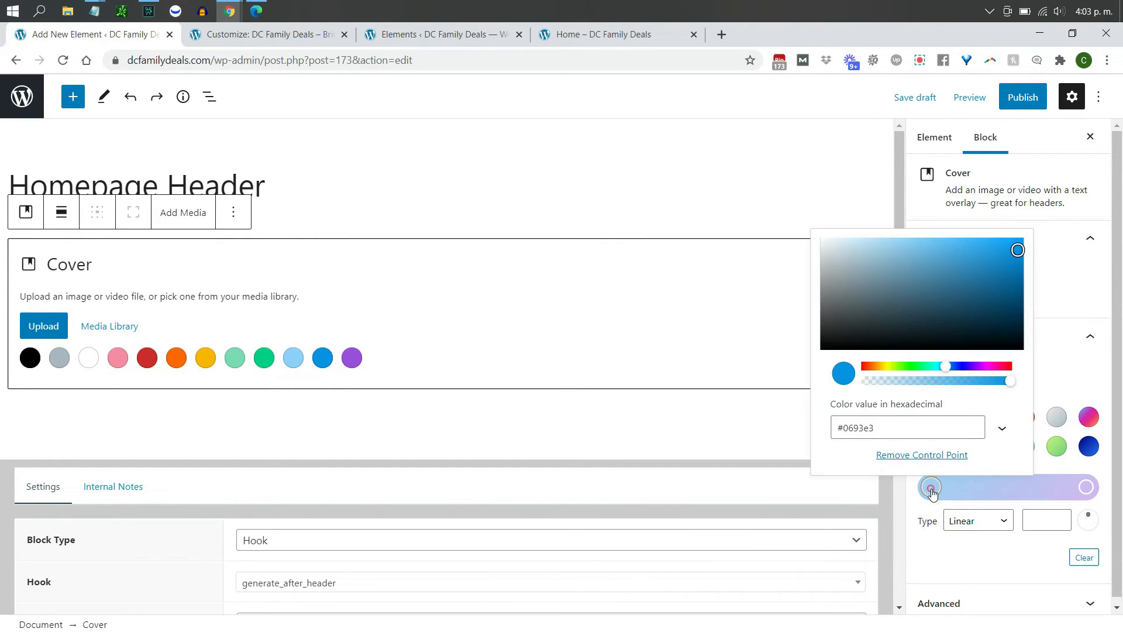
left_click(877, 430)
key("ctrl+a")
type("#94e5c5")
key("Return")
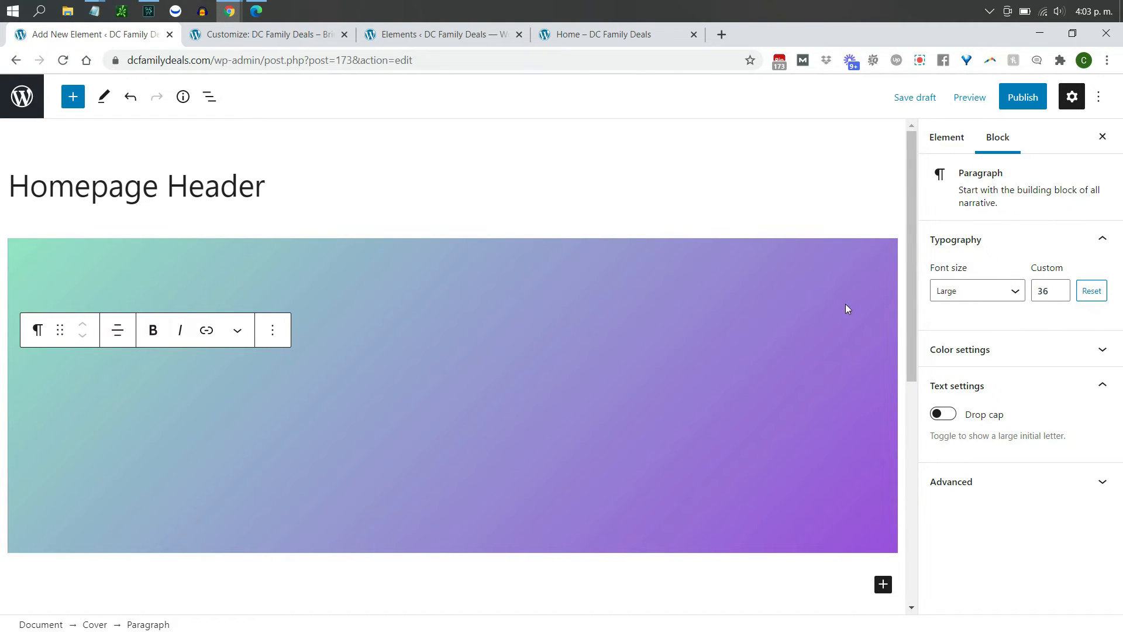
left_click(873, 251)
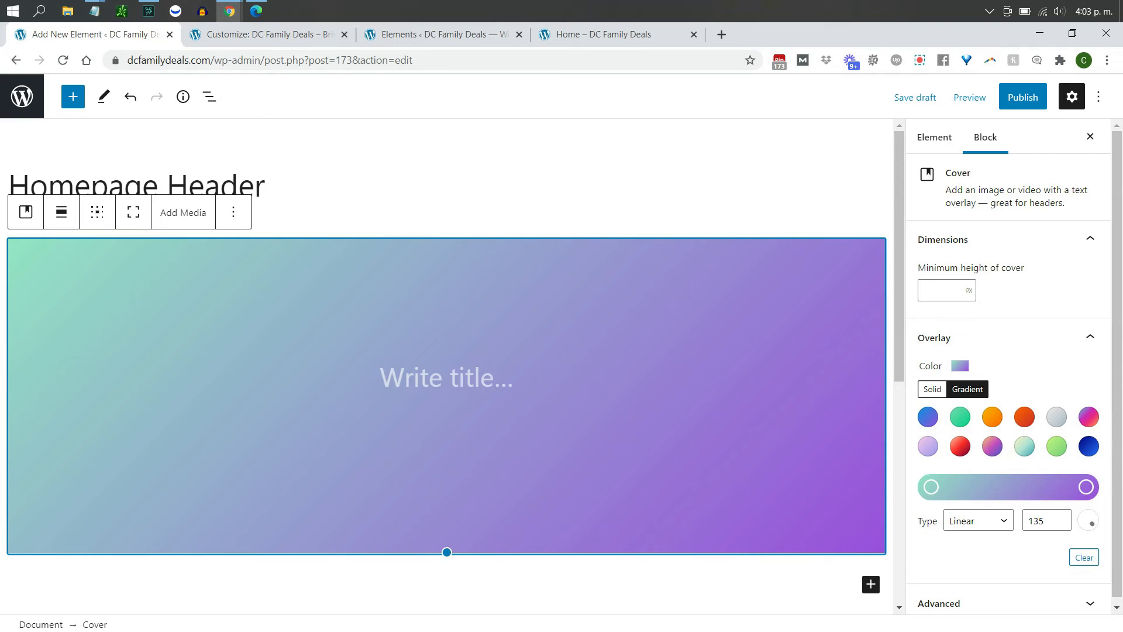
- Set the cover gradient's end colour to #00d082 and move that control point to about the middle of the gradient
key("alt+Tab")
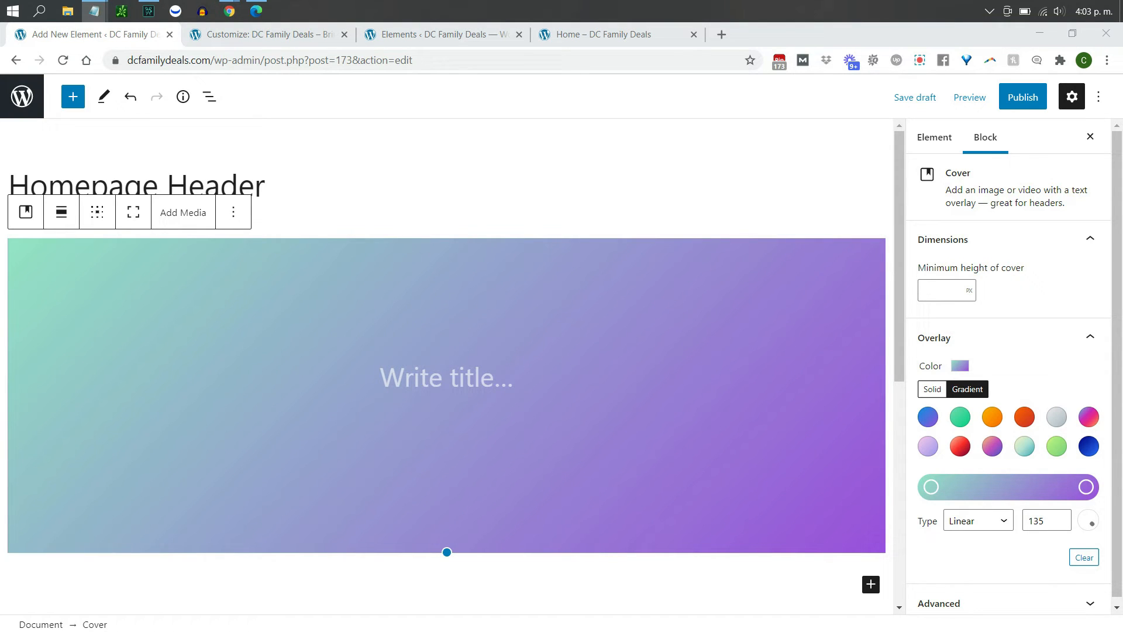
left_click(1083, 487)
left_click(1083, 487)
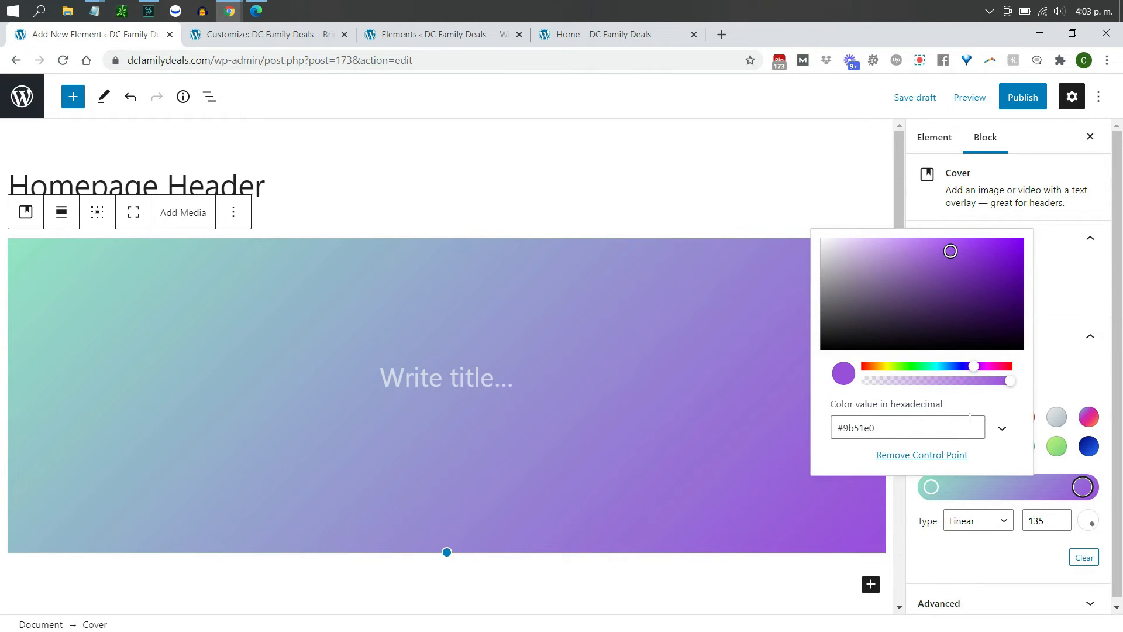
triple_click(919, 430)
type("#00d082")
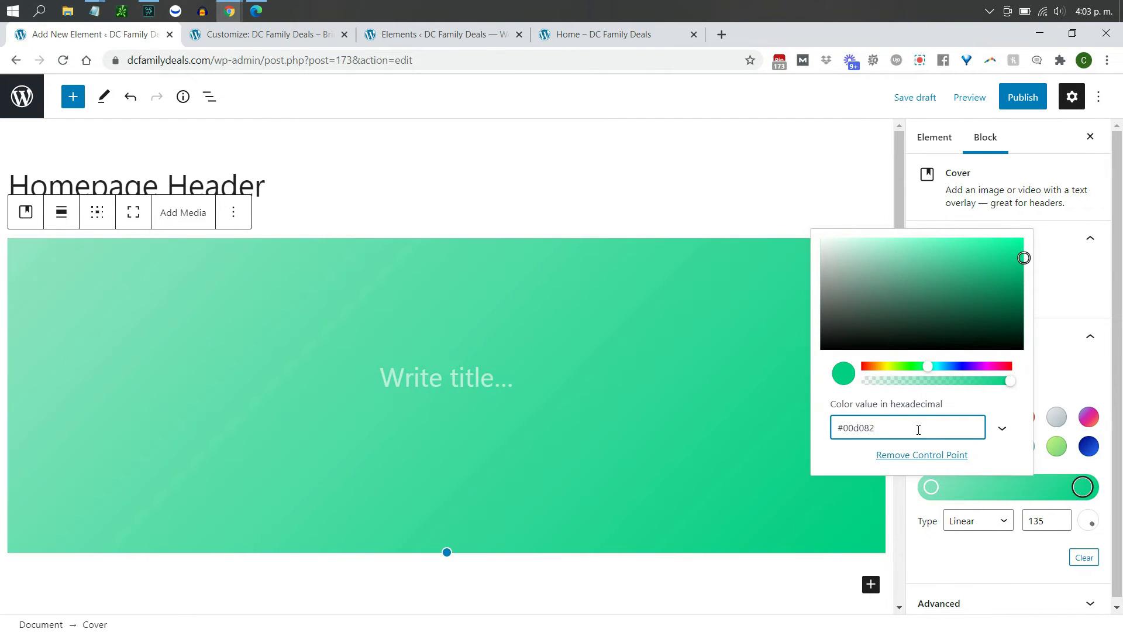
left_click(1040, 395)
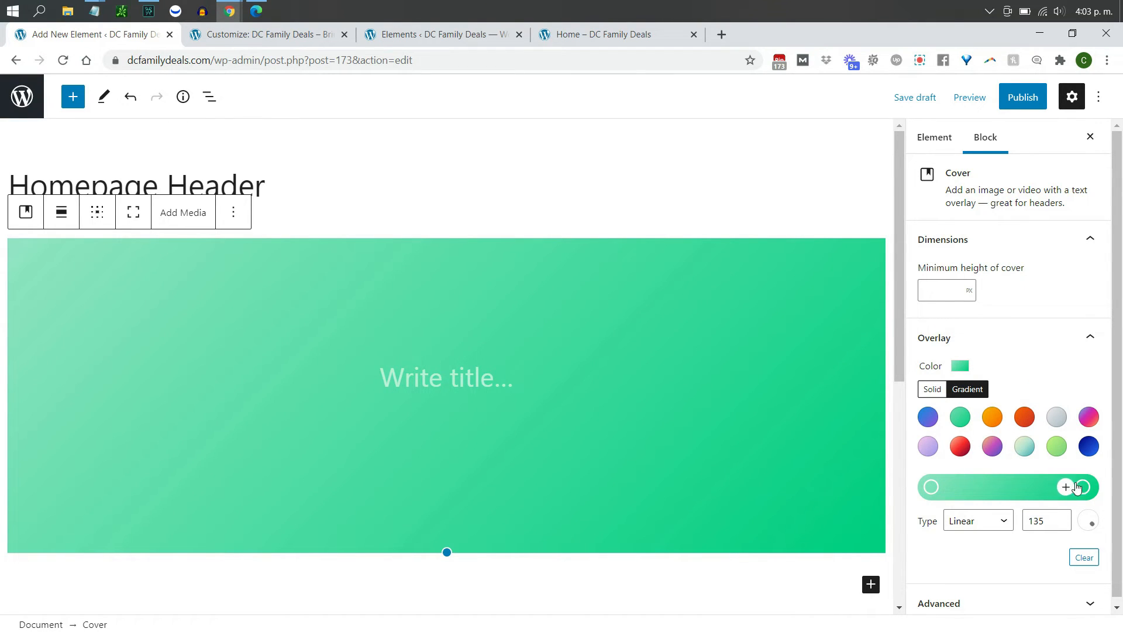
left_click_drag(1082, 489, 1024, 489)
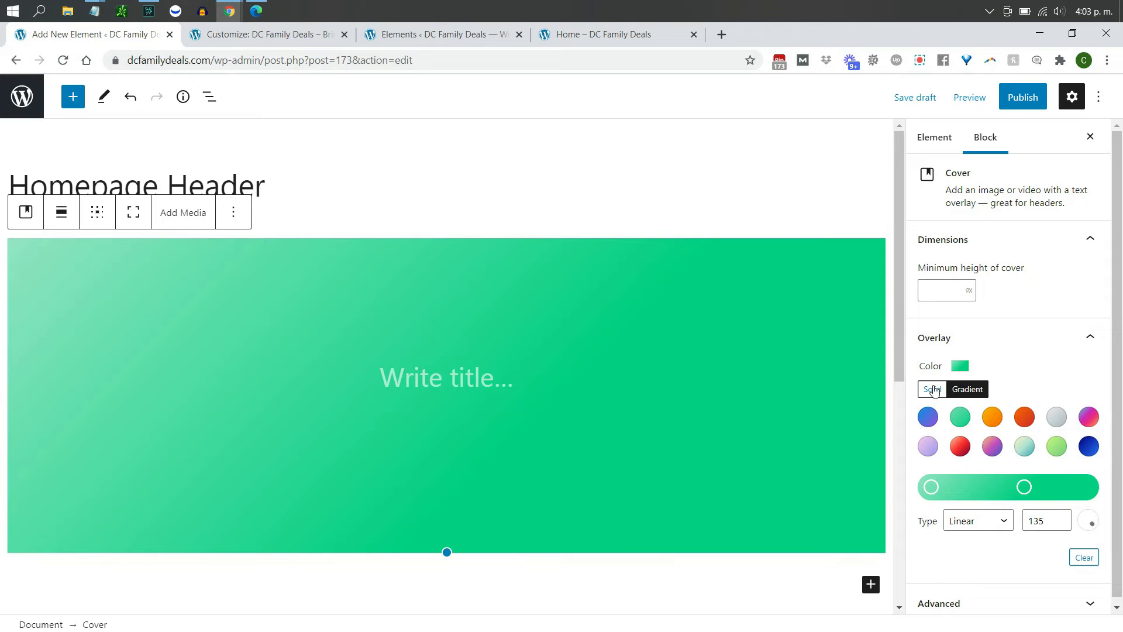
- Hide the settings sidebar and set the Cover block's alignment to Full width
left_click(1037, 365)
left_click(1090, 136)
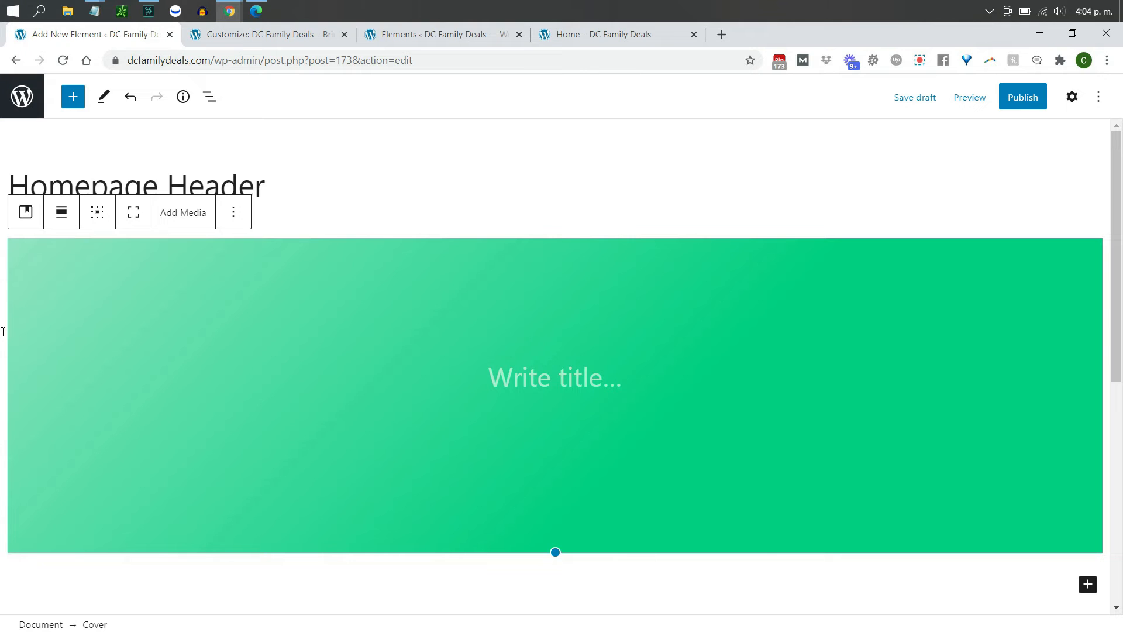
left_click(62, 218)
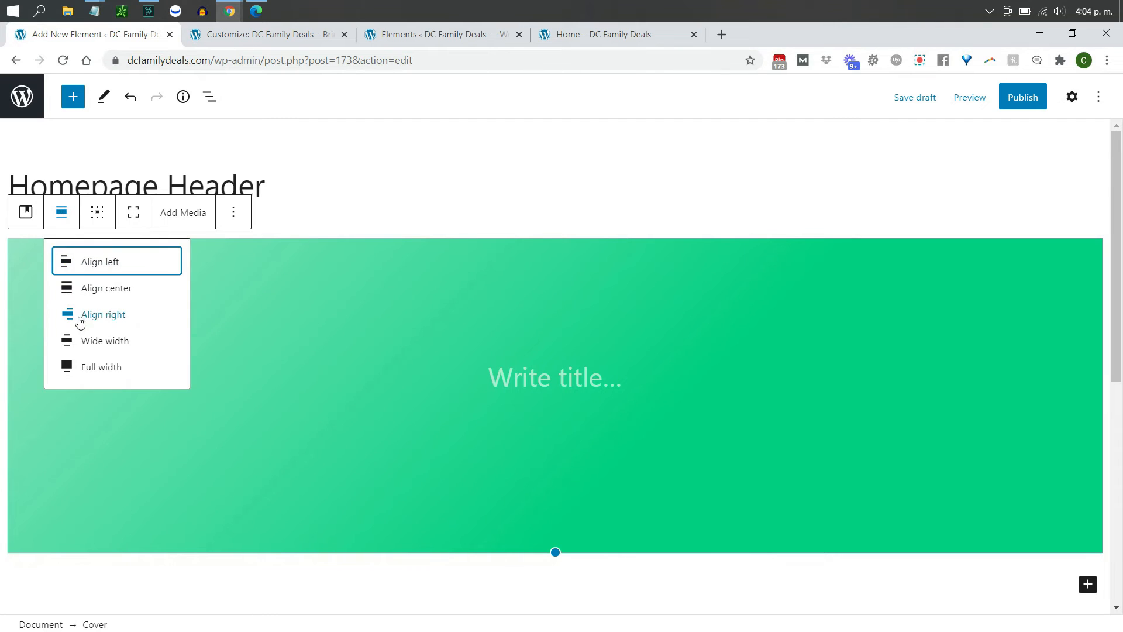
left_click(91, 368)
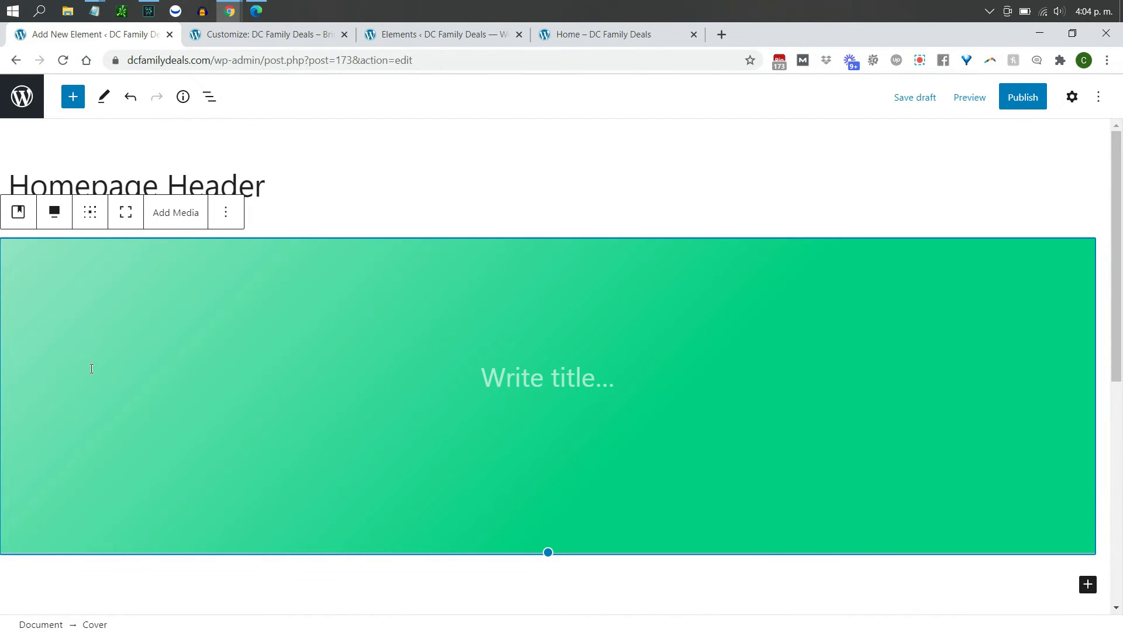
left_click(1104, 259)
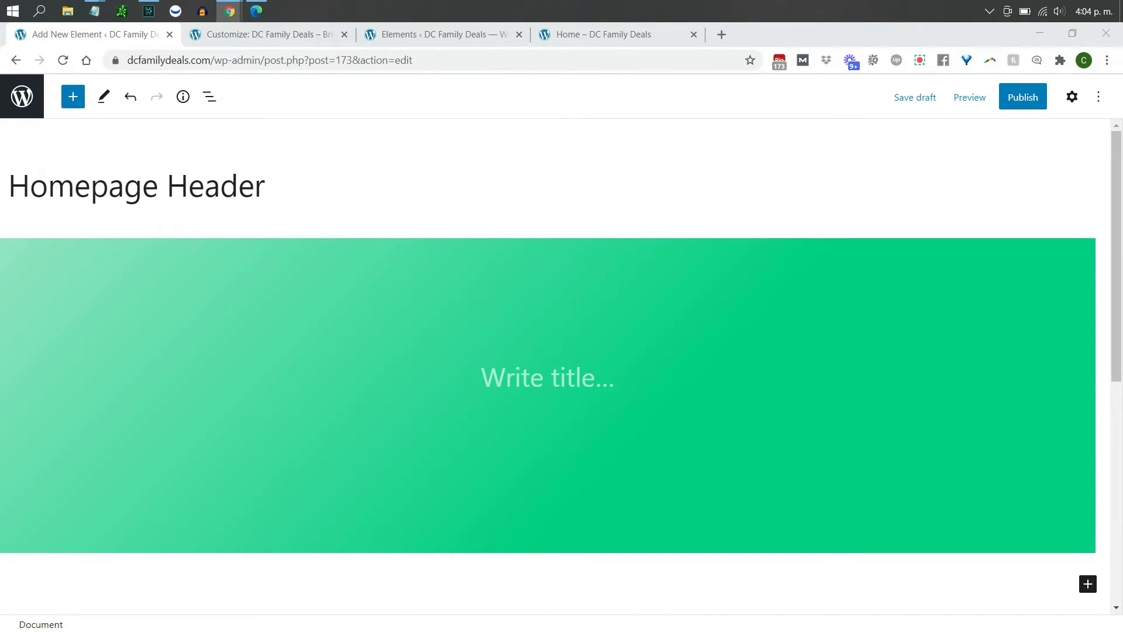
- Bring the DC Family Deals Site Copy document into this browser window and copy its headline, "Make More Family Memories… At a Fraction of The Cost"
left_click_drag(916, 82, 806, 41)
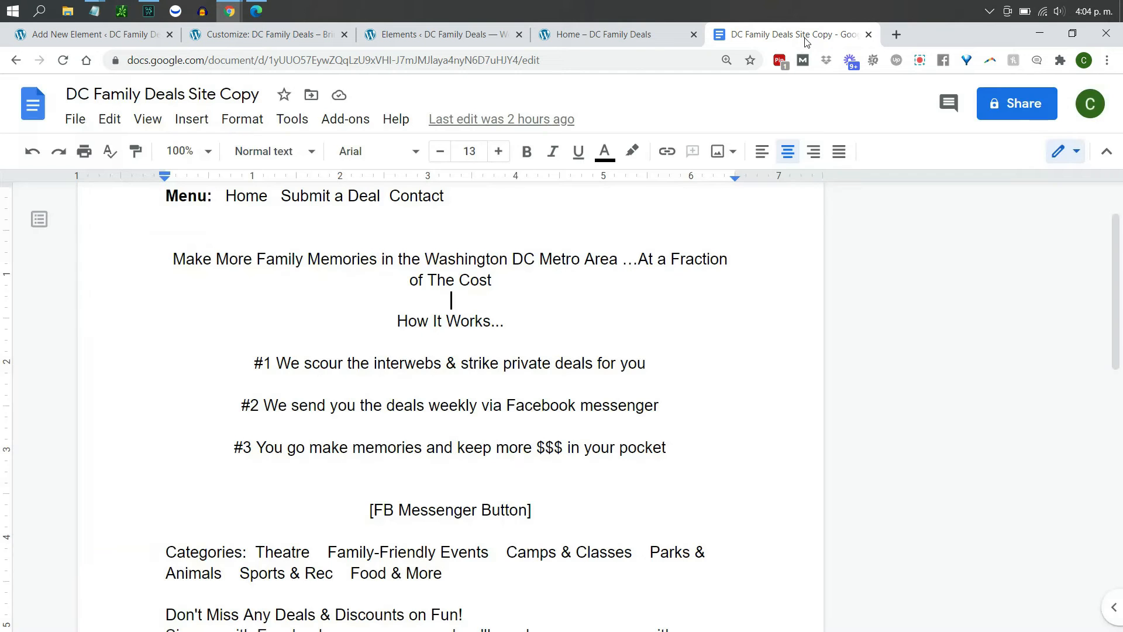
left_click(603, 279)
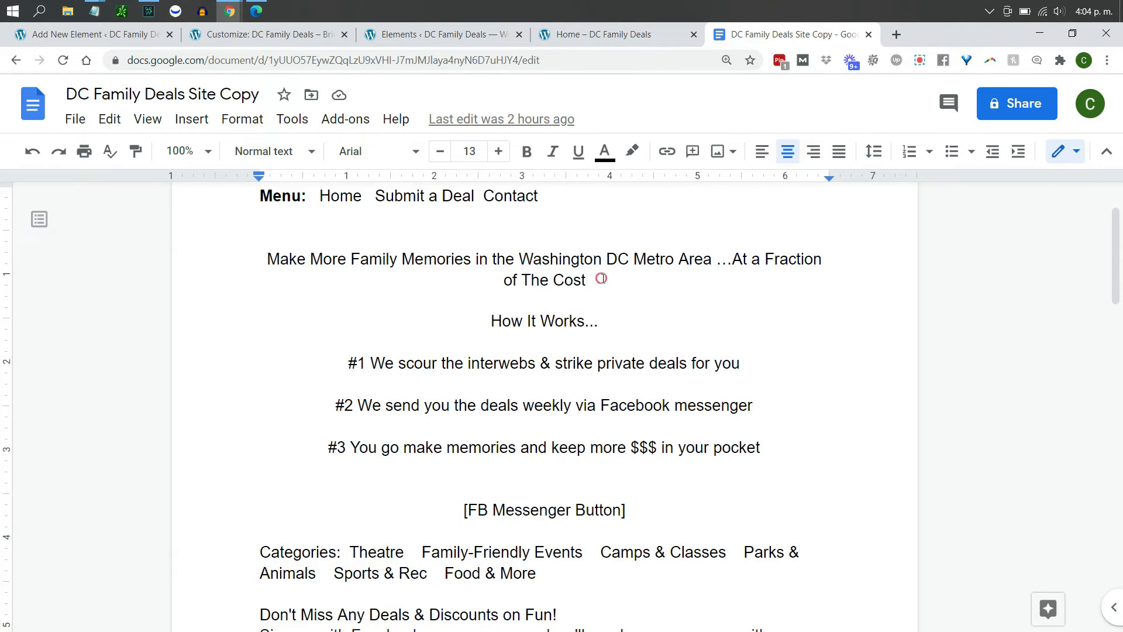
key("shift+Up")
key("shift+Home")
key("ctrl+c")
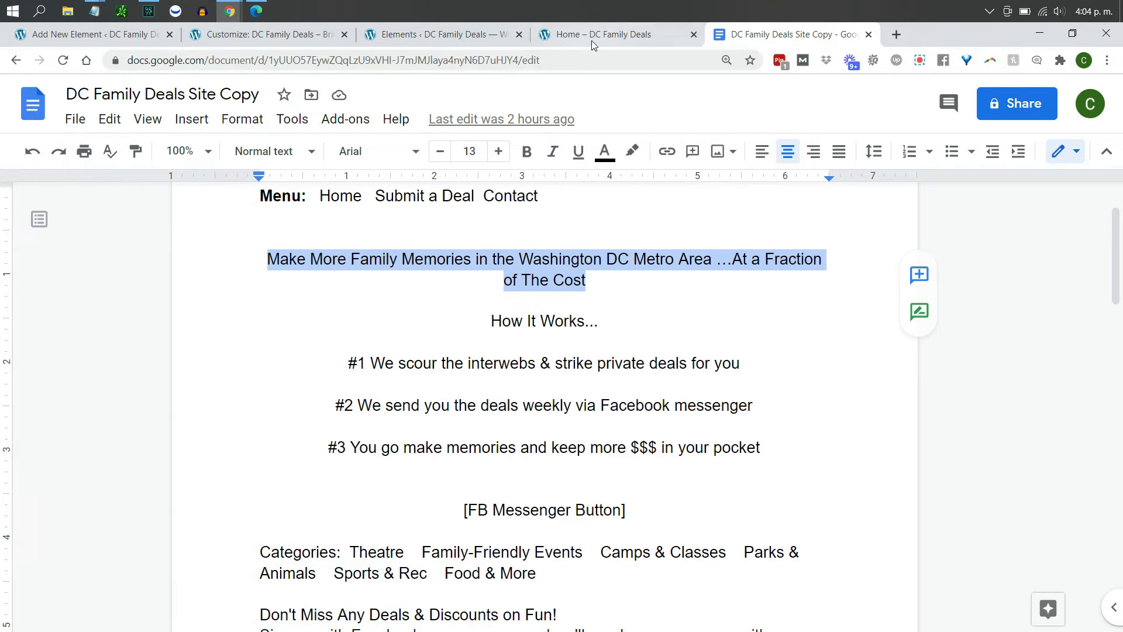
- Paste the copied headline as the cover's title and add a line break before "…At a Fraction of The Cost"
key("ctrl+1")
left_click(517, 382)
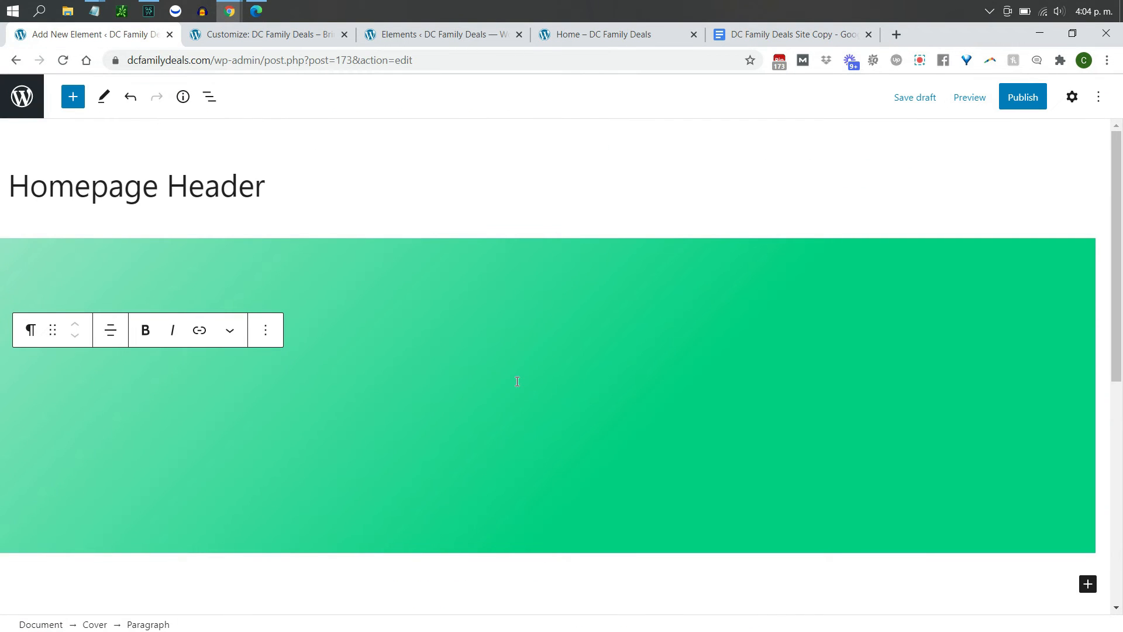
key("ctrl+v")
key("ctrl+Left")
key("ctrl+Left")
key("ctrl+Left")
key("ctrl+Left")
key("ctrl+Left")
key("ctrl+Left")
key("ctrl+Left")
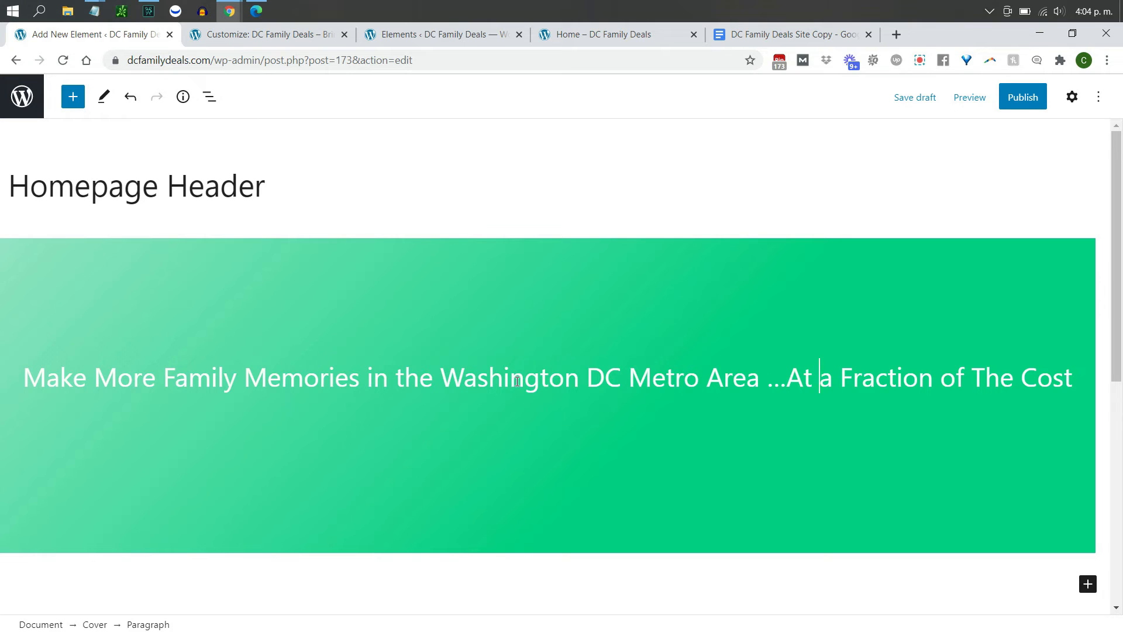
key("shift+Return")
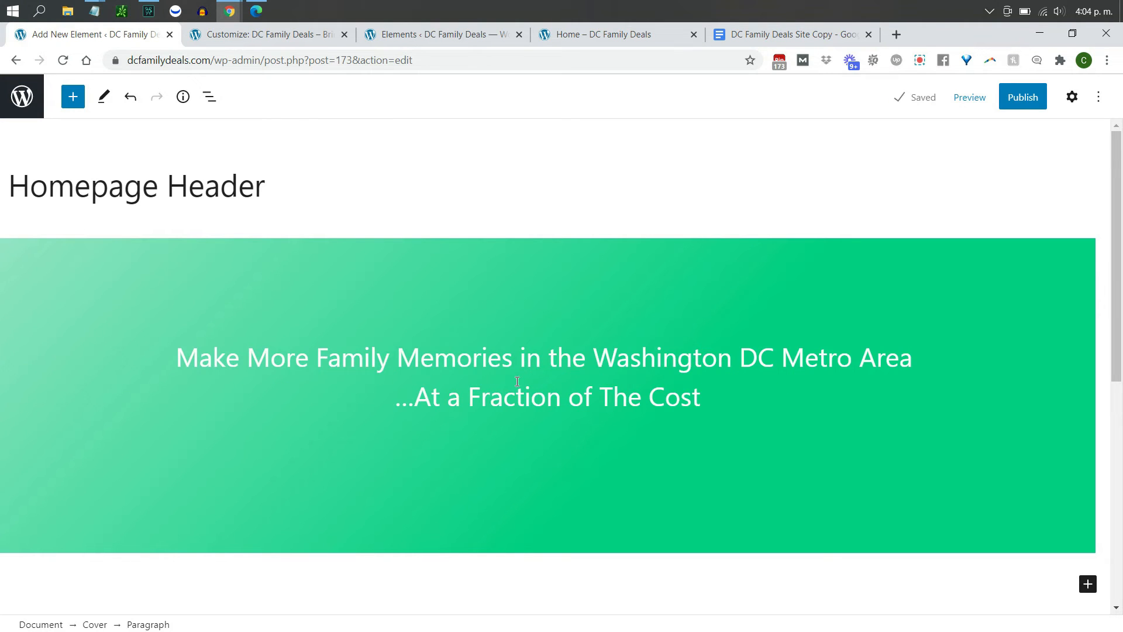
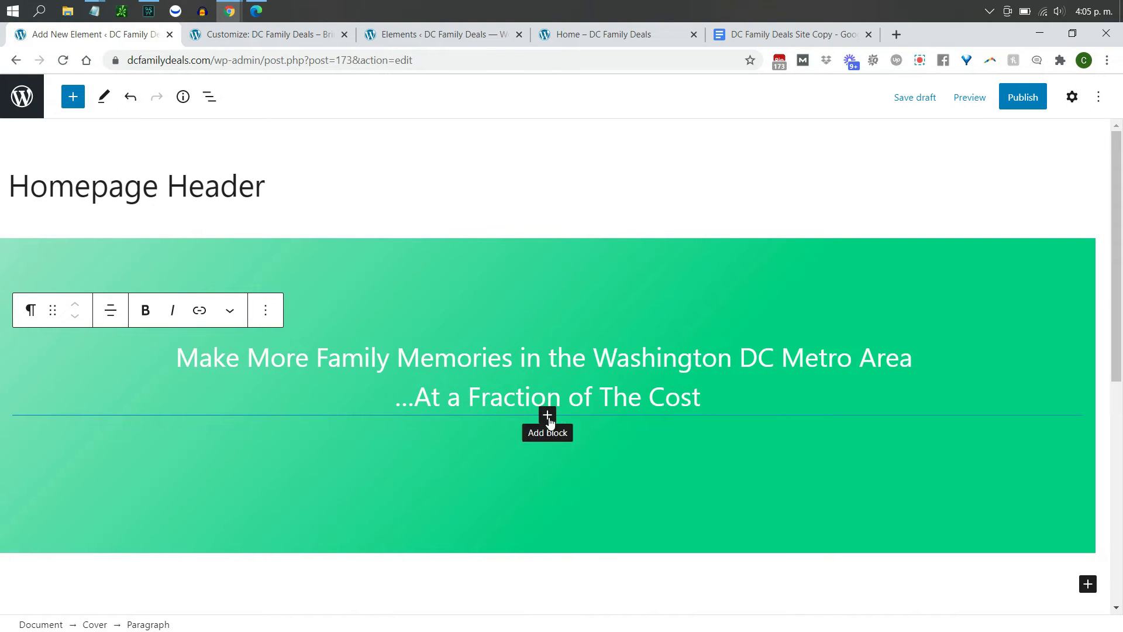
- Insert a Columns block with the 50 / 50 layout below the cover headline
left_click(548, 418)
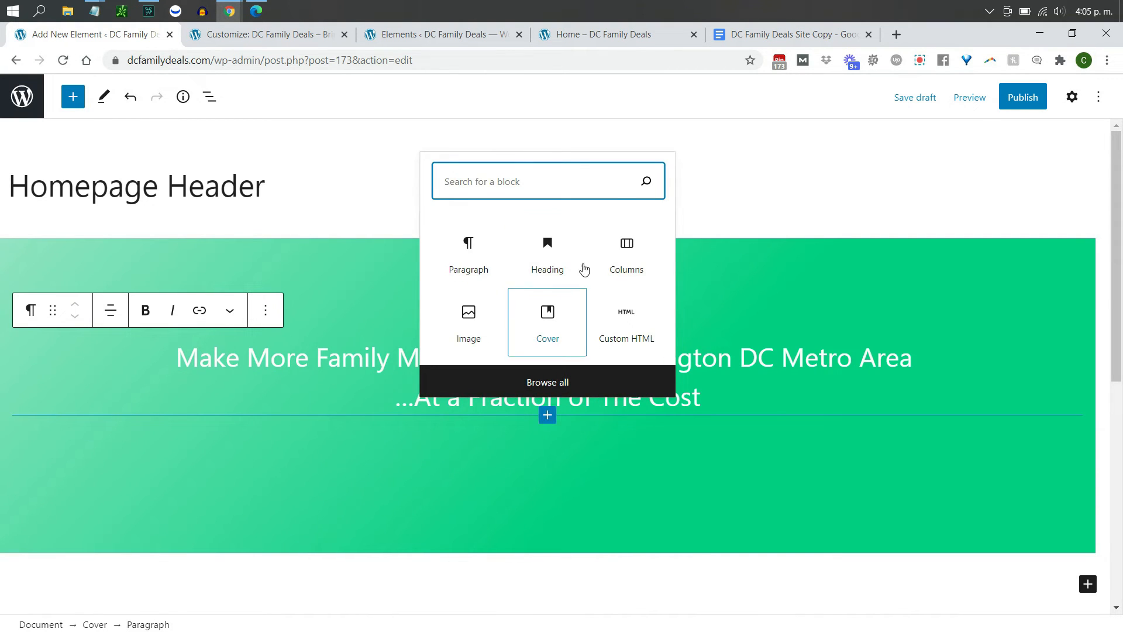
left_click(628, 259)
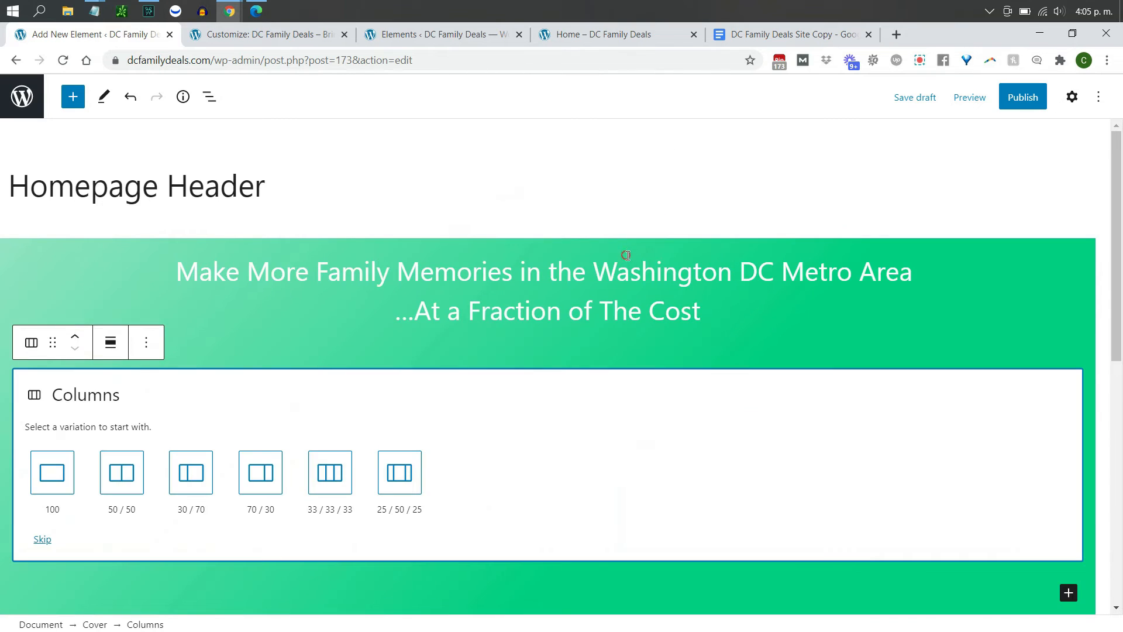
left_click(127, 474)
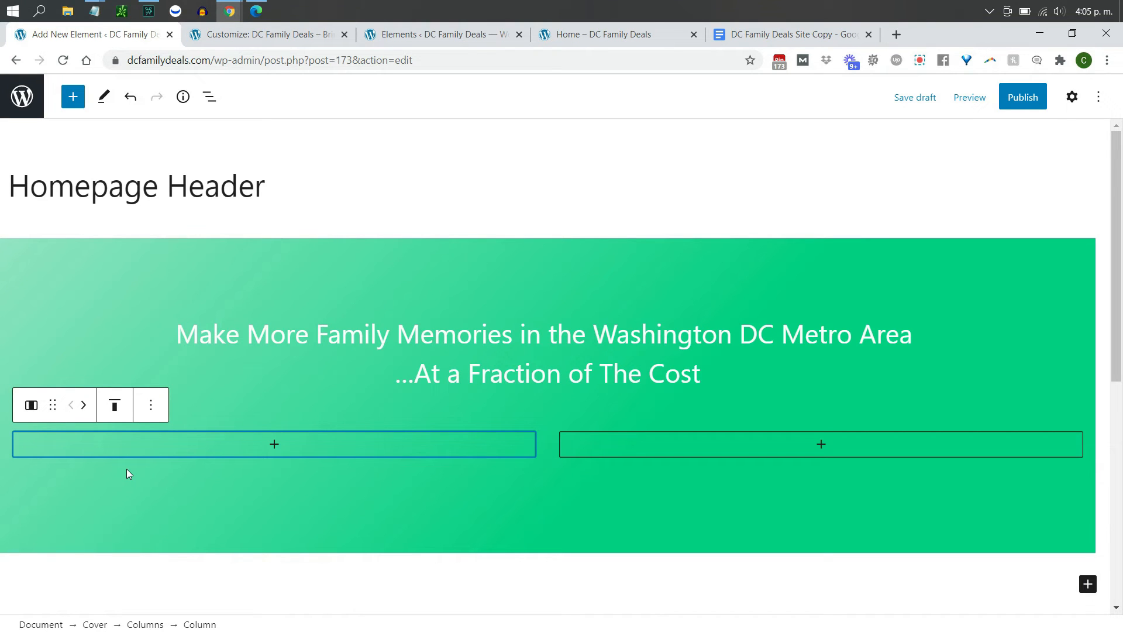
- Upload the family-fun picture as an Image block in the first column and align it right
left_click(275, 445)
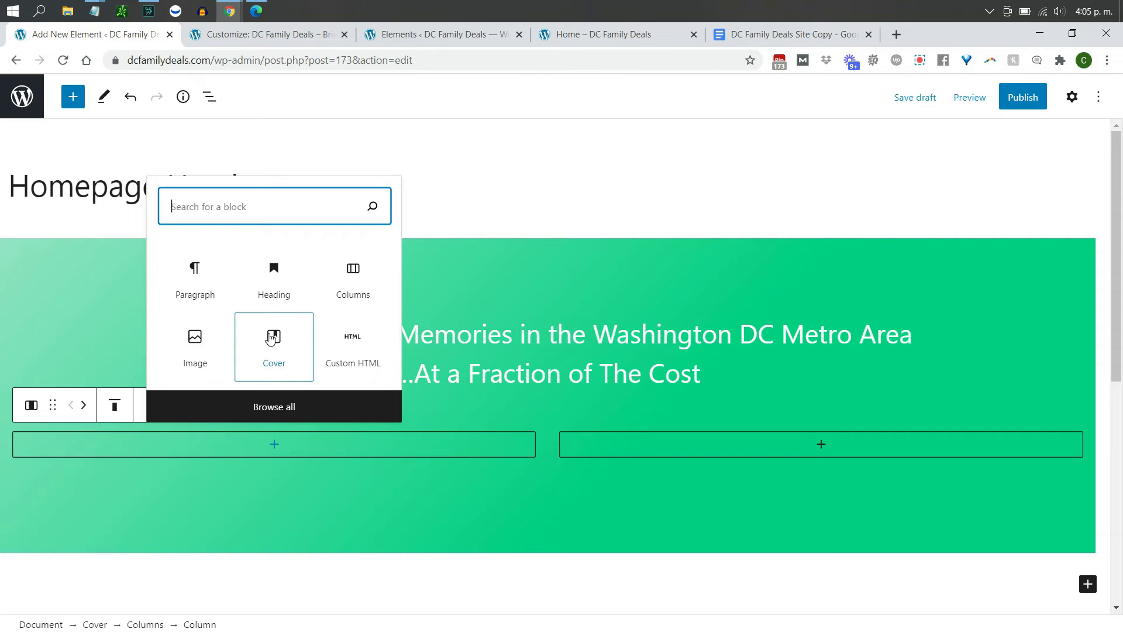
left_click(196, 339)
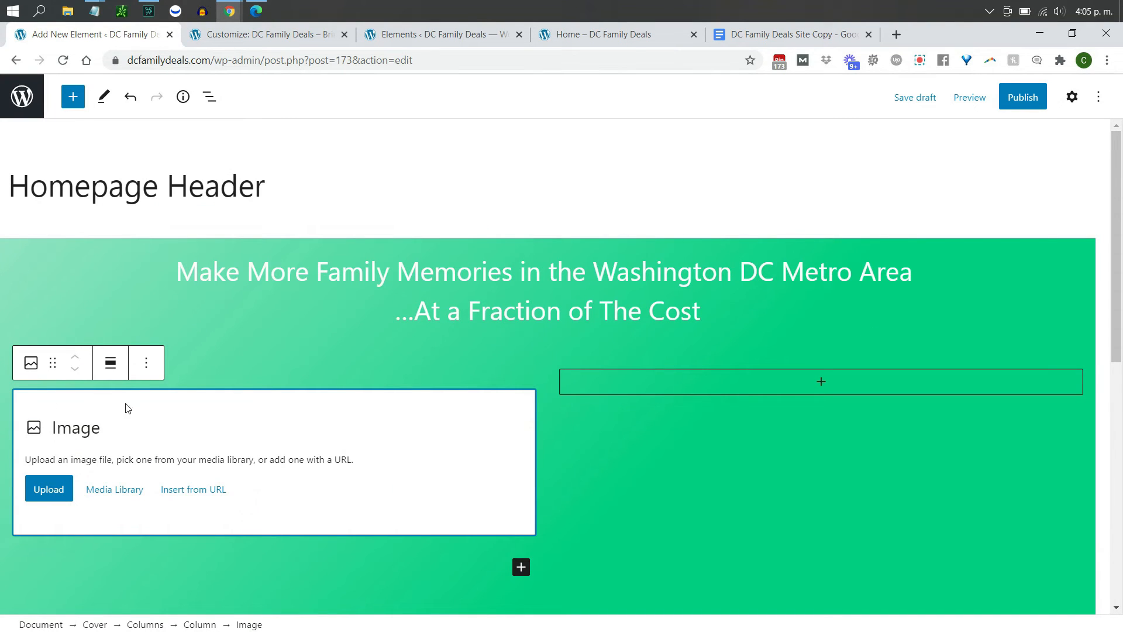
left_click(50, 489)
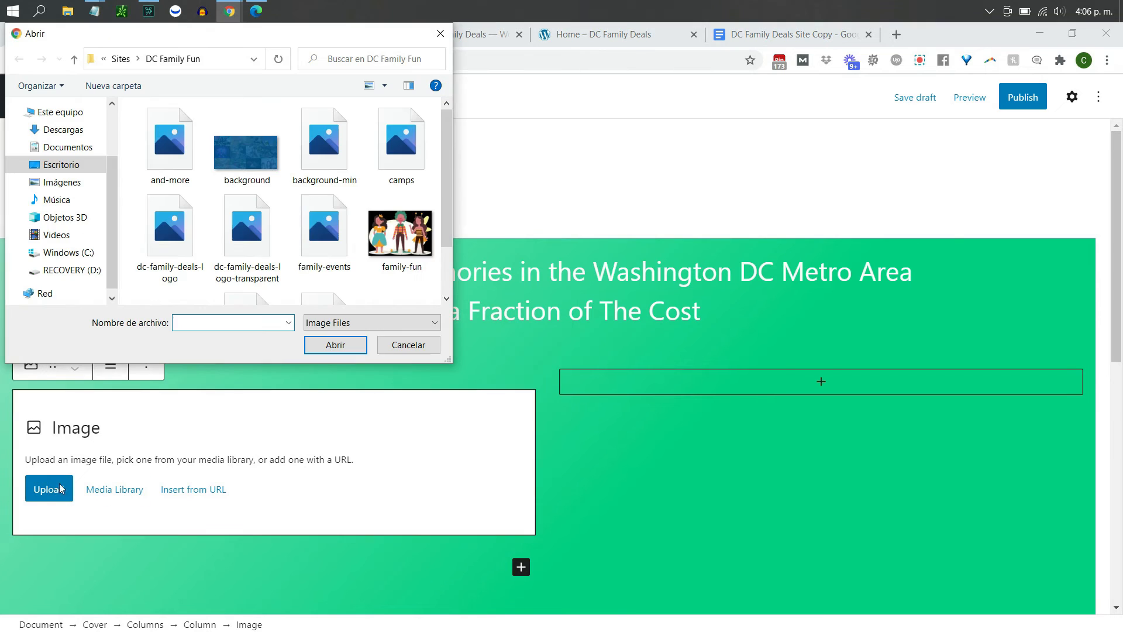
left_click(401, 233)
left_click(335, 345)
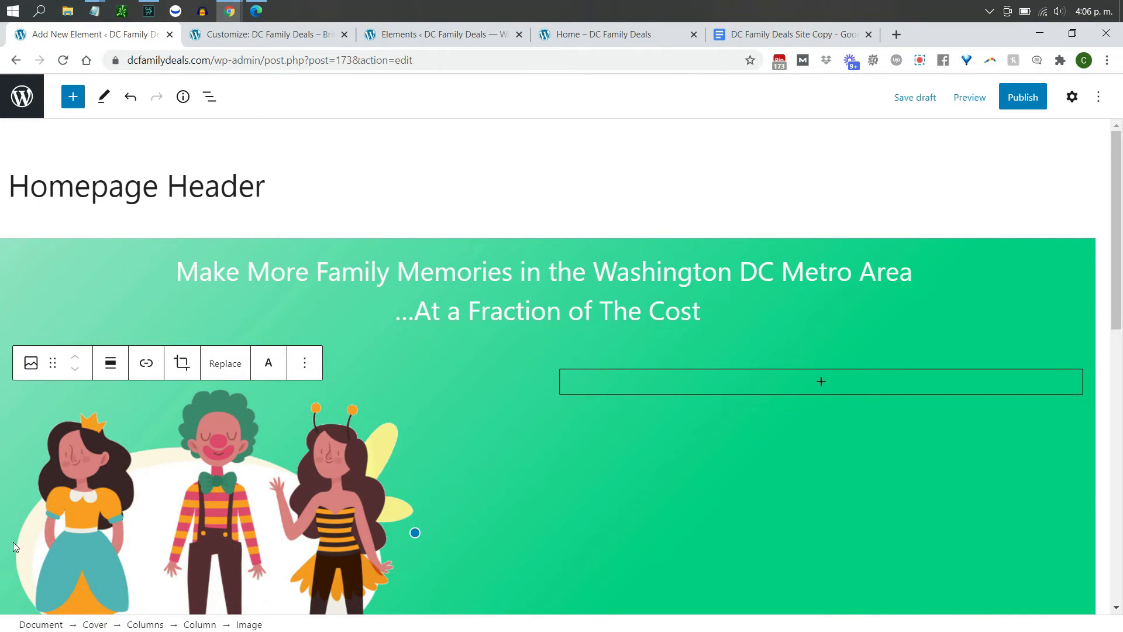
left_click(112, 362)
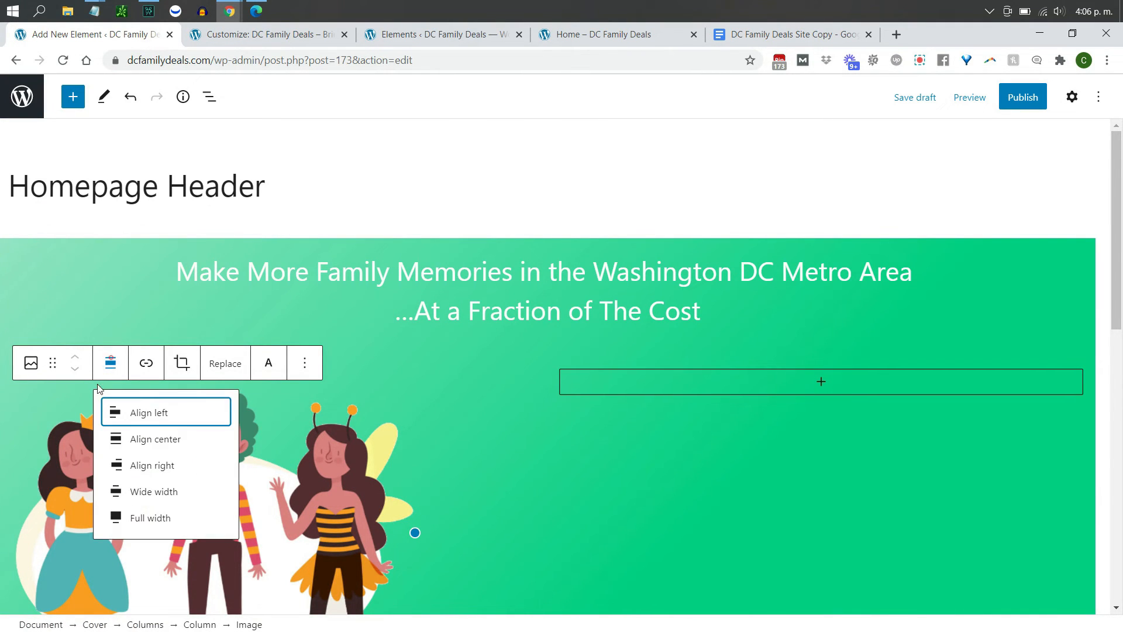
left_click(157, 466)
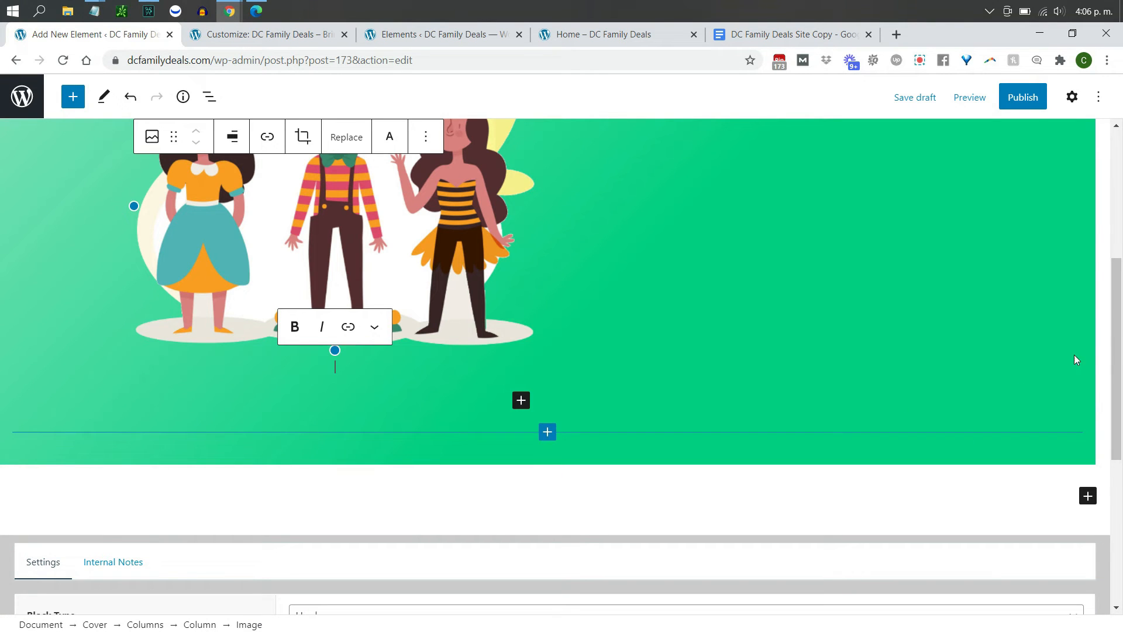
- Fill the second column with the "How It Works..." line and its three numbered points, copied from the DC Family Deals Site Copy document
scroll(611, 417, "up", 3)
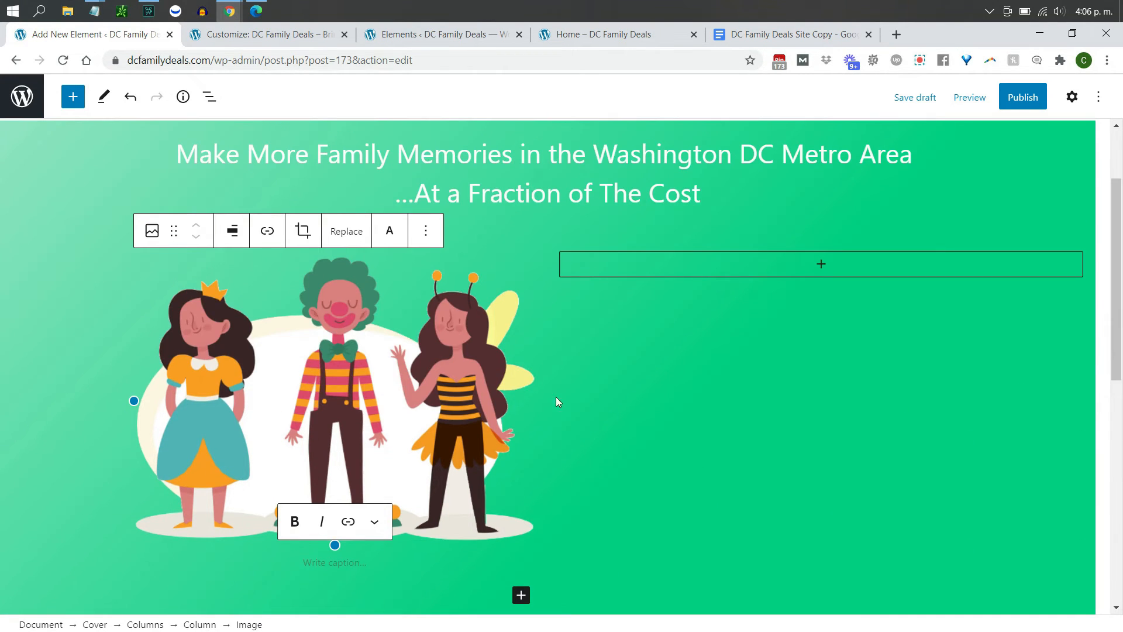
left_click(821, 269)
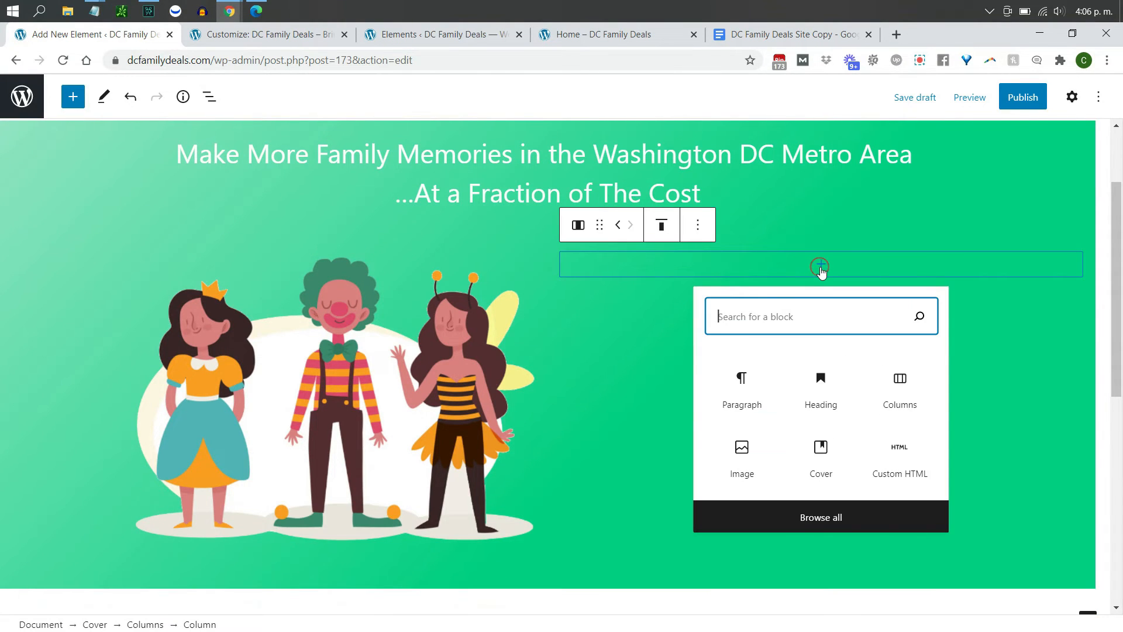
left_click(733, 409)
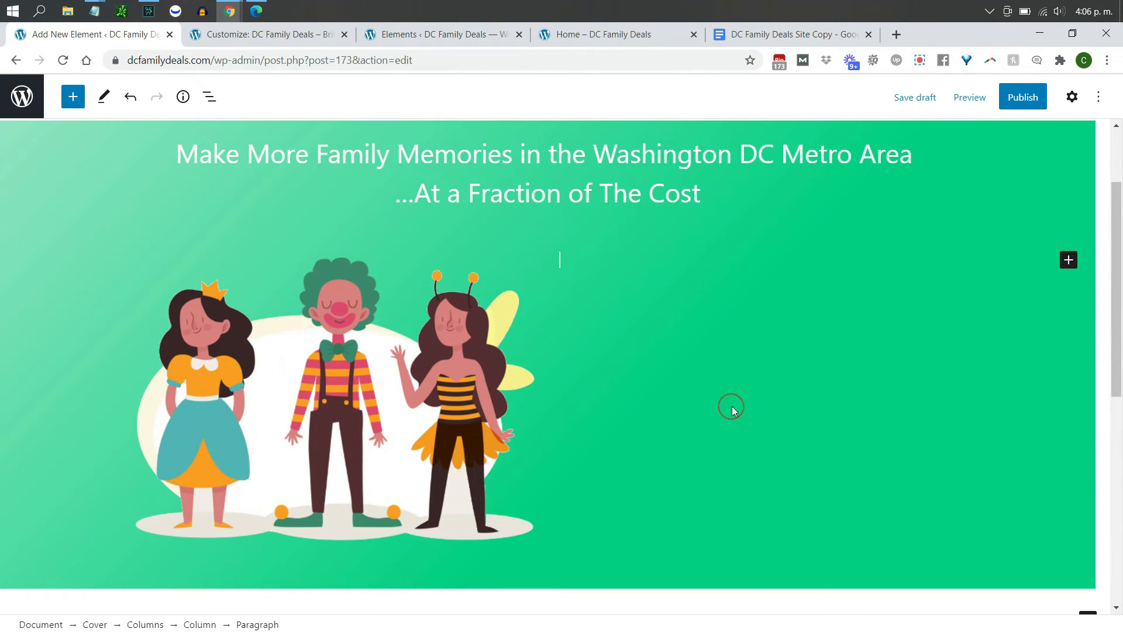
left_click(747, 37)
left_click(491, 320)
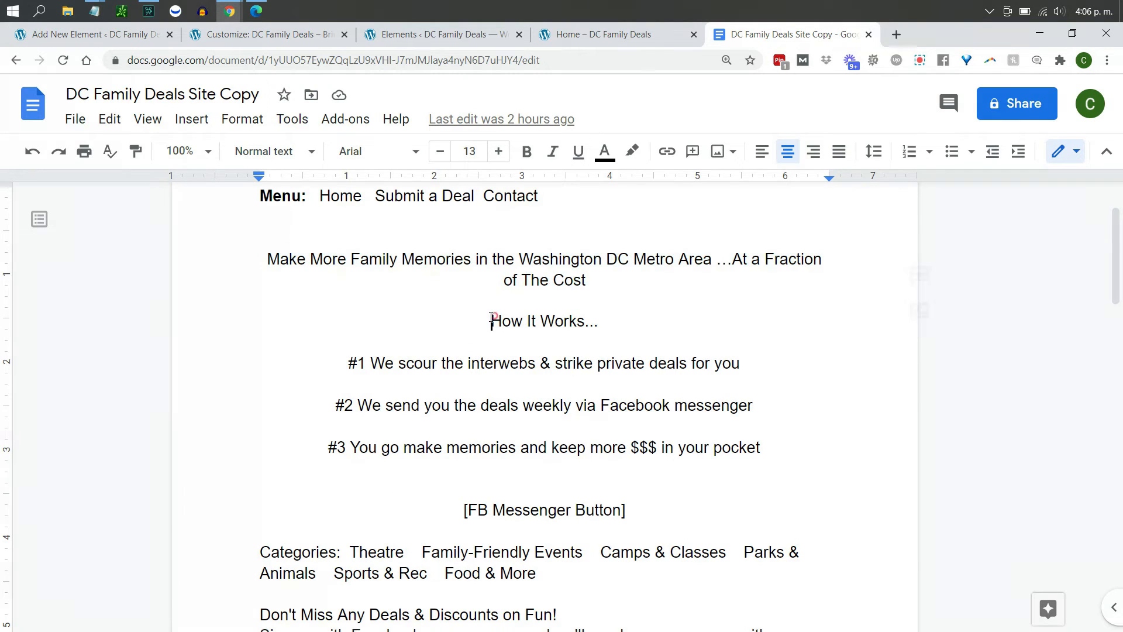
left_click_drag(491, 321, 611, 323)
left_click(761, 447)
left_click_drag(491, 321, 764, 447)
key("ctrl+c")
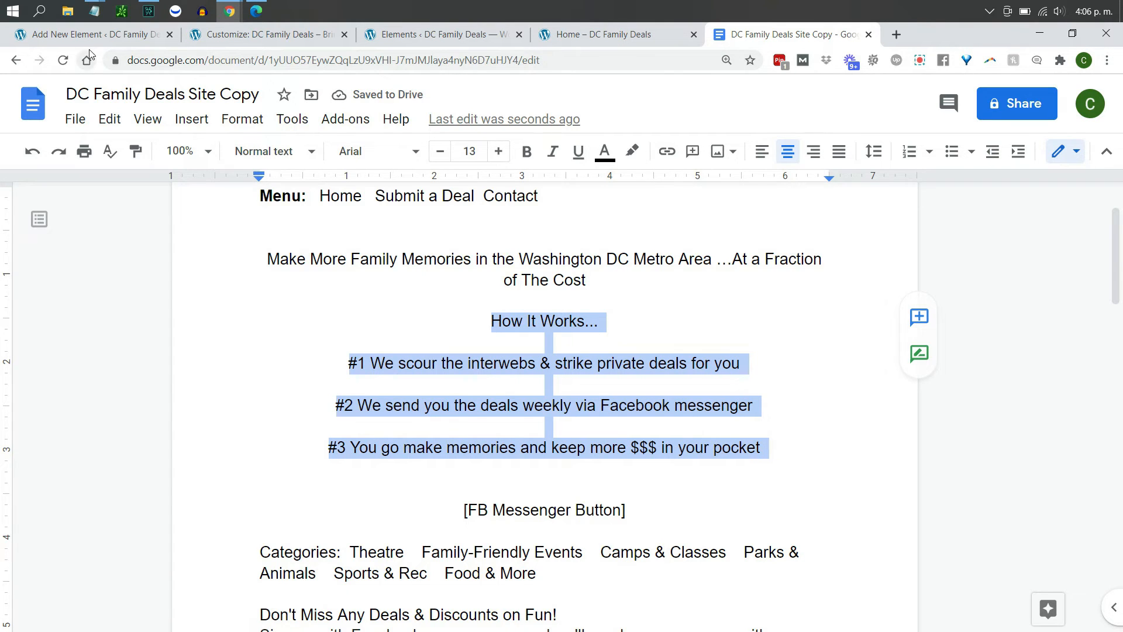
left_click(97, 35)
key("ctrl+v")
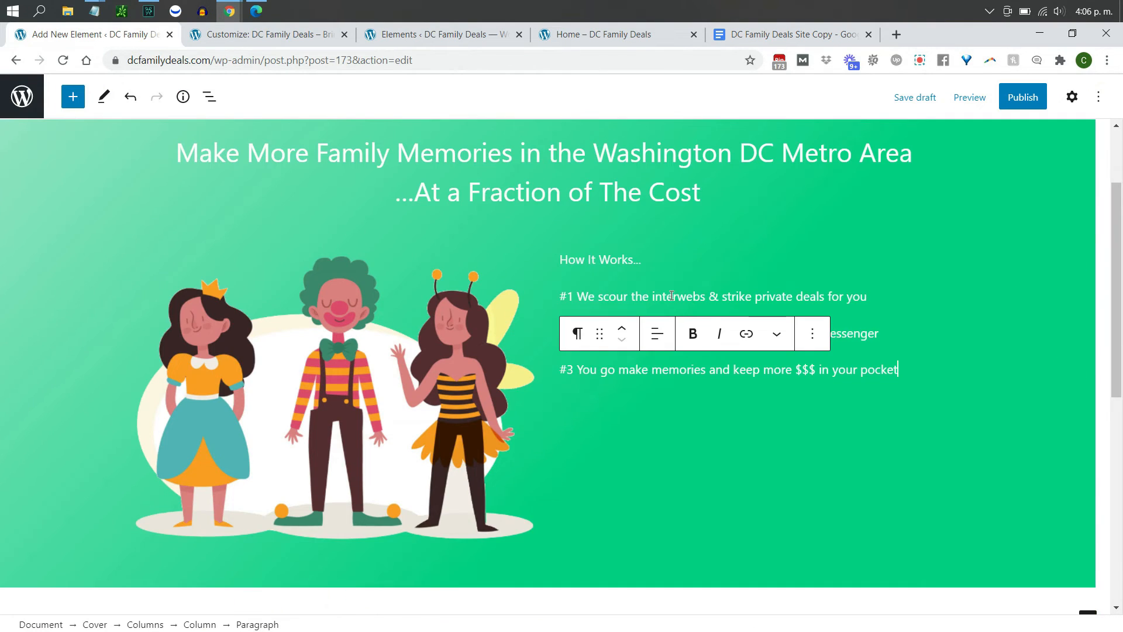
- Set the "How It Works..." paragraph's font size to Medium and raise its custom size by a few pixels
left_click(647, 261)
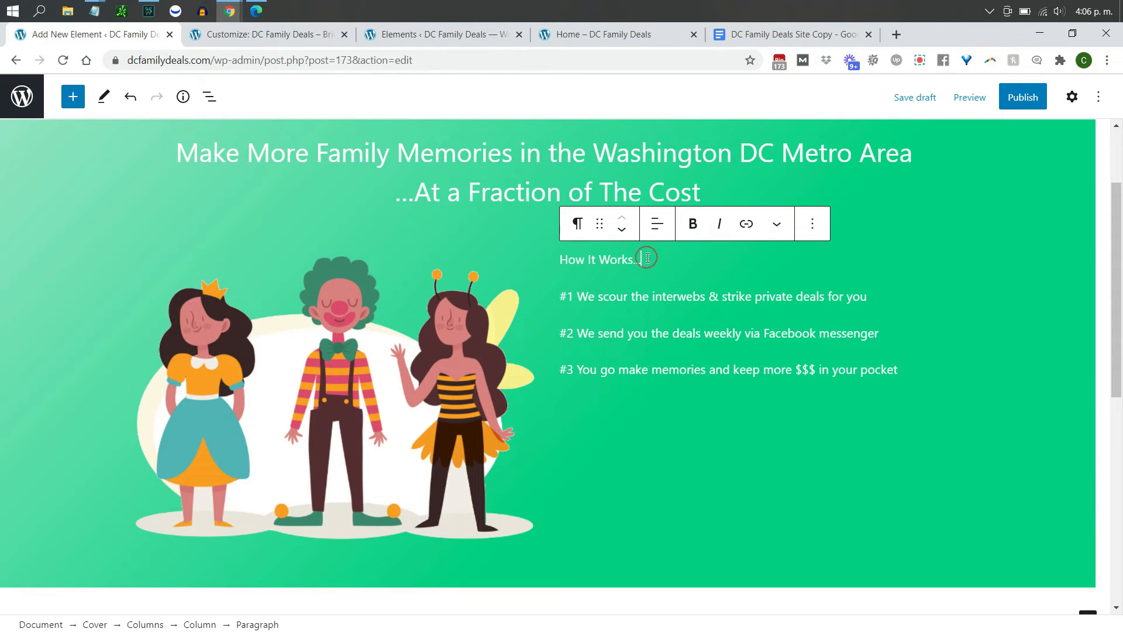
triple_click(647, 259)
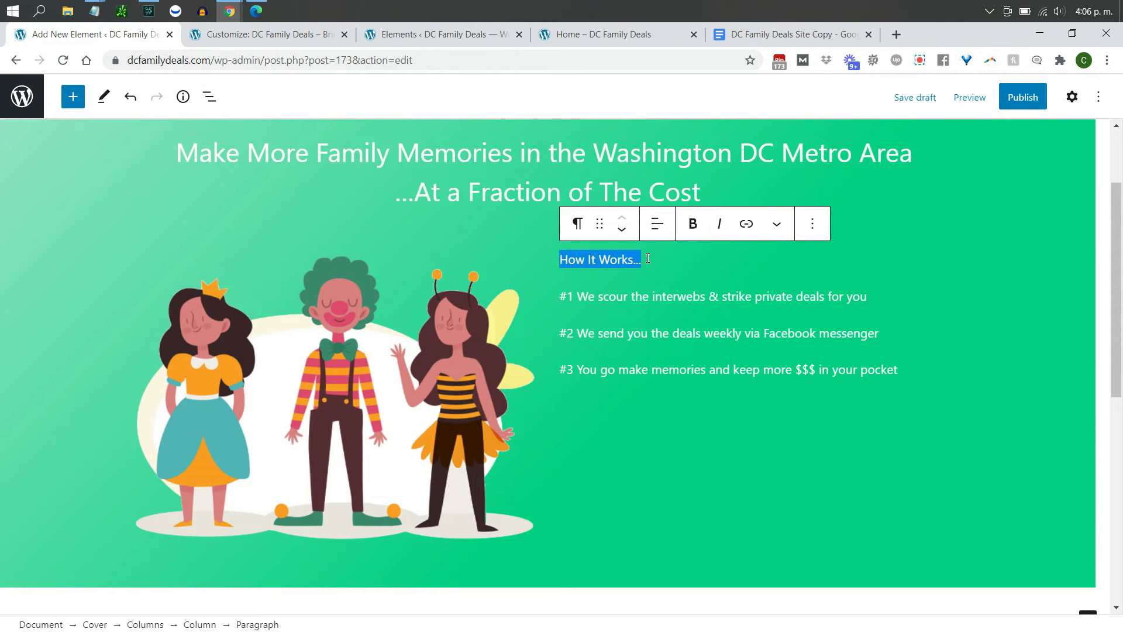
left_click(1072, 96)
left_click(997, 290)
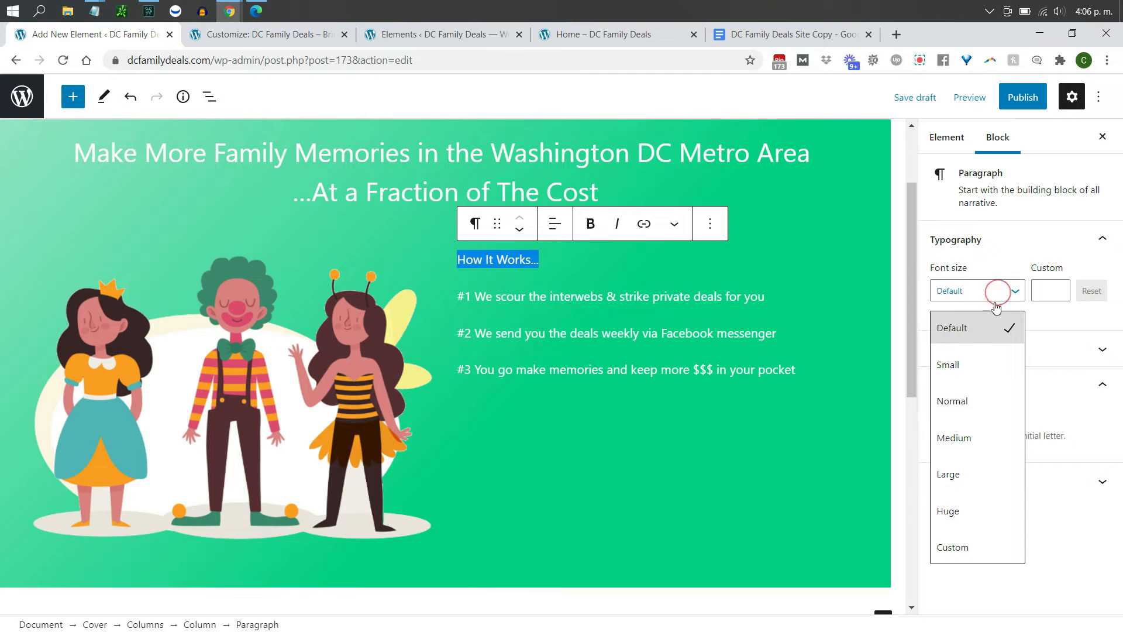
left_click(968, 450)
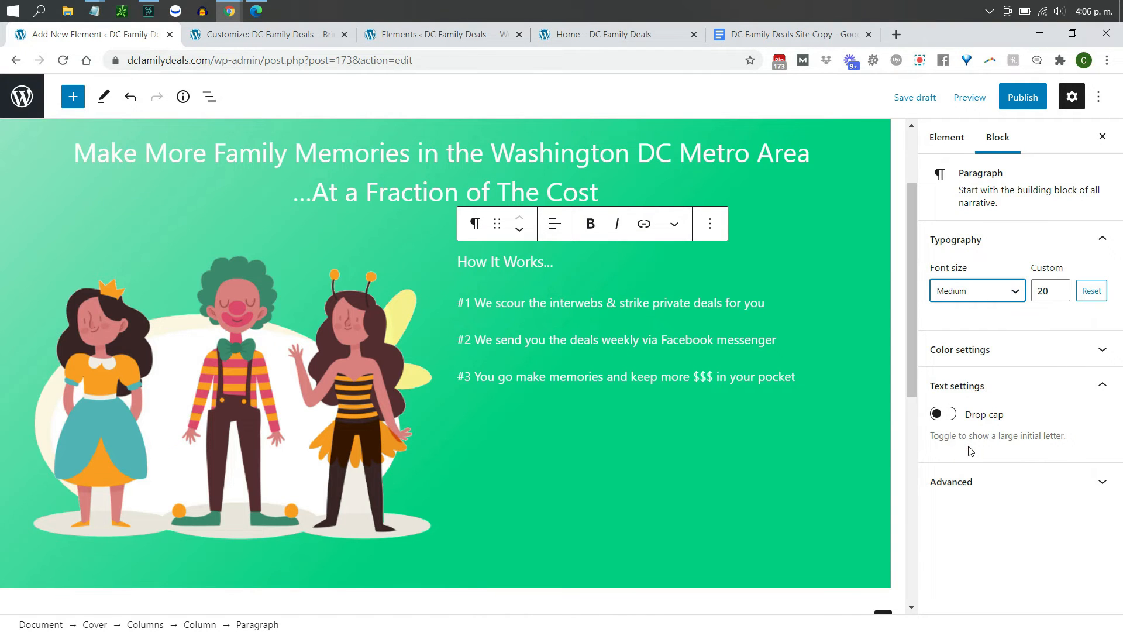
left_click(1059, 286)
left_click(1060, 286)
left_click(1060, 286)
left_click(1060, 286)
left_click(1059, 286)
left_click(1060, 287)
- Set the font size of the three numbered paragraphs to Medium together
left_click(799, 386)
key("shift+Up")
key("shift+Up")
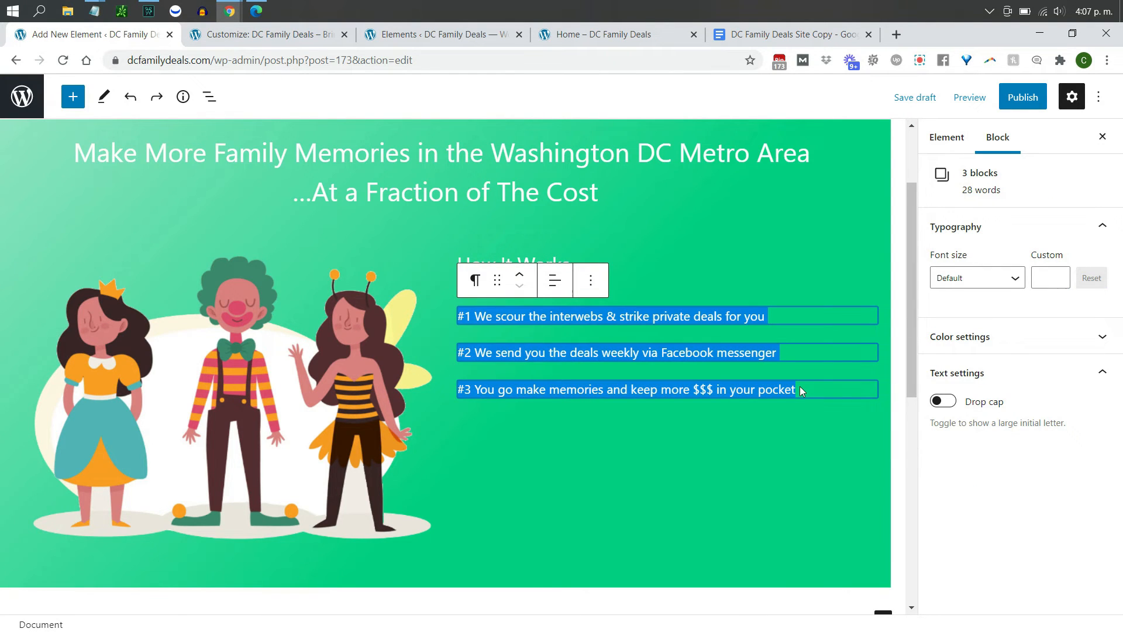
left_click(1005, 284)
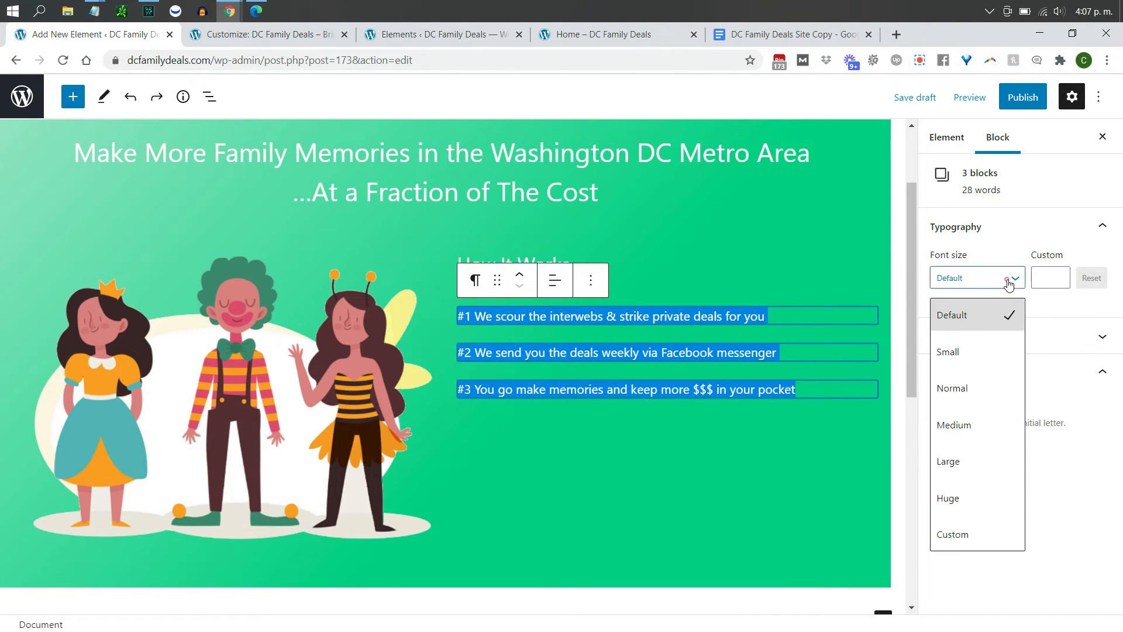
left_click(974, 417)
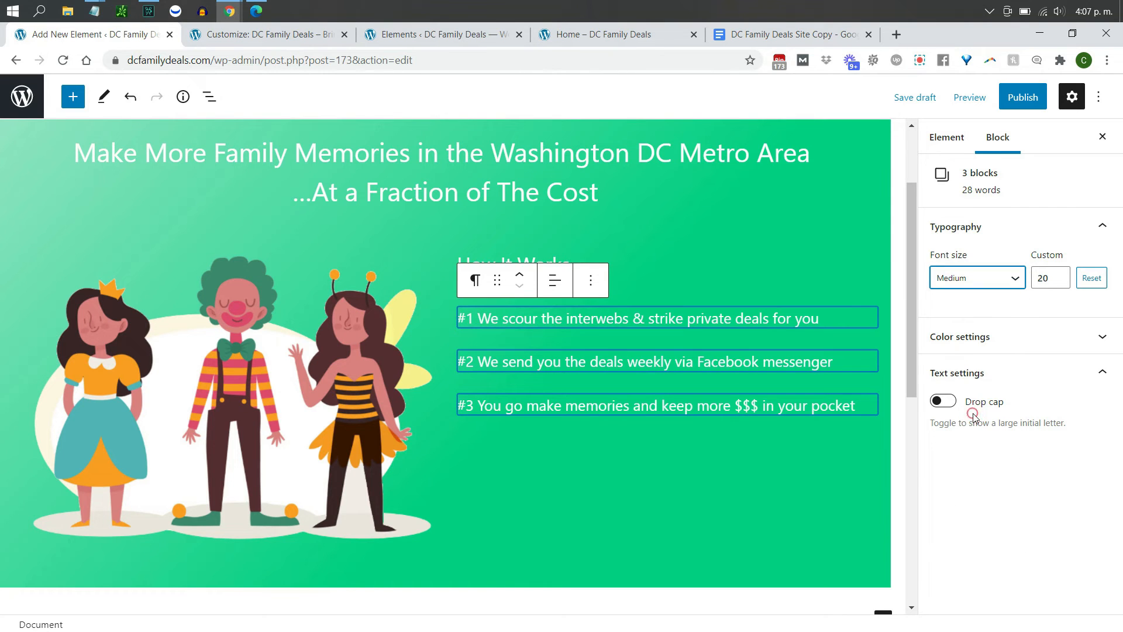
left_click(904, 337)
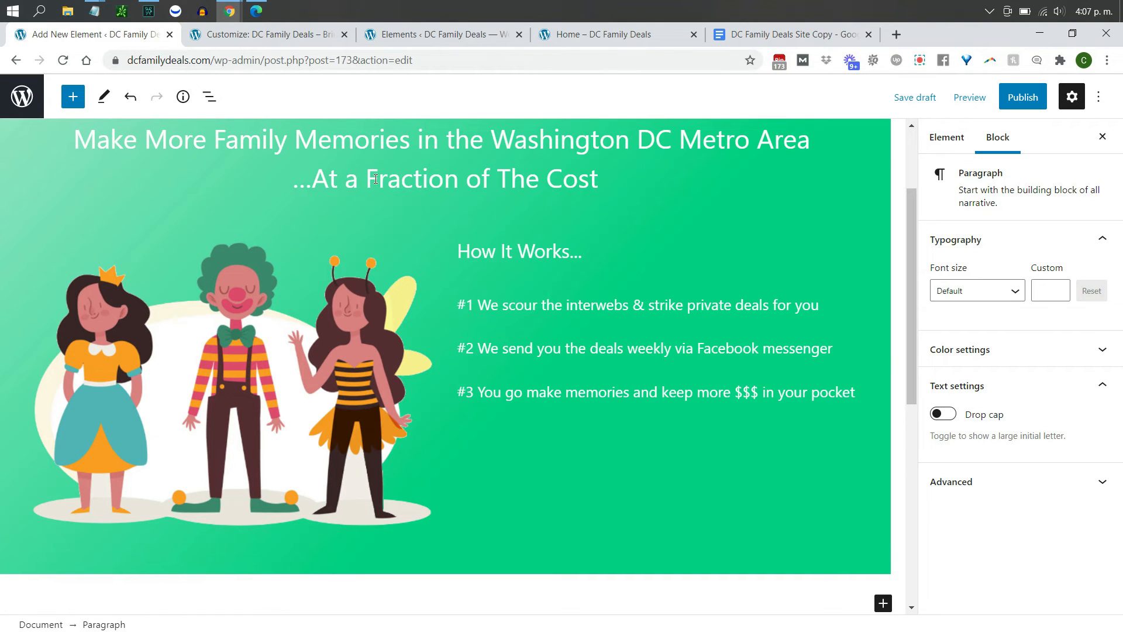
- Switch to ManyChat in the Edge browser and review the JavaScript snippet for the Button growth tool
key("alt+Tab")
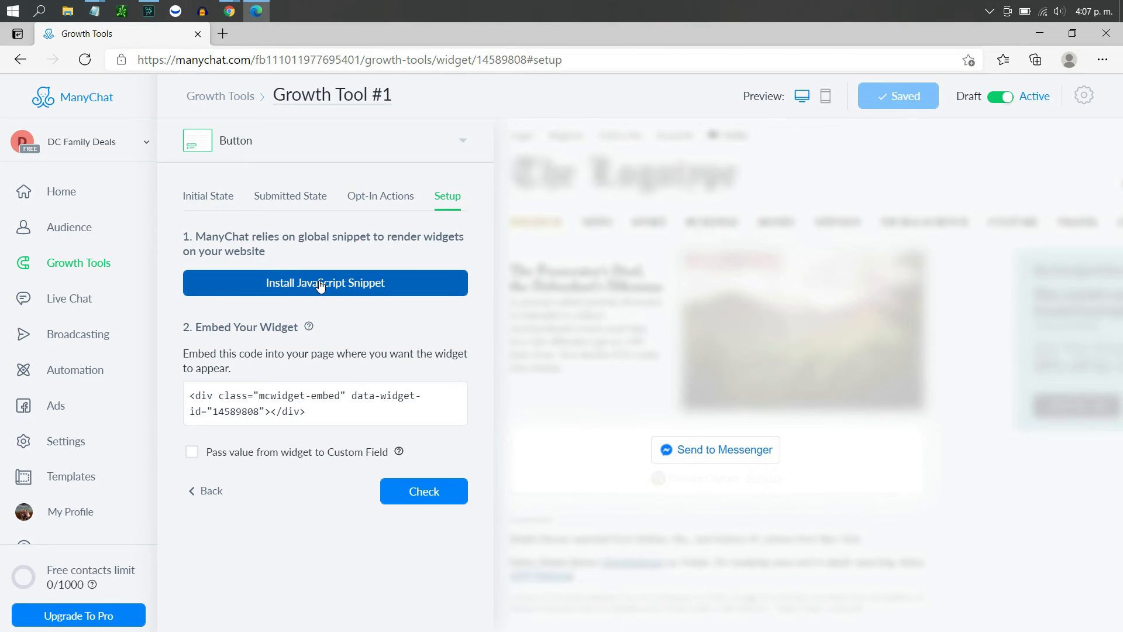
left_click(320, 285)
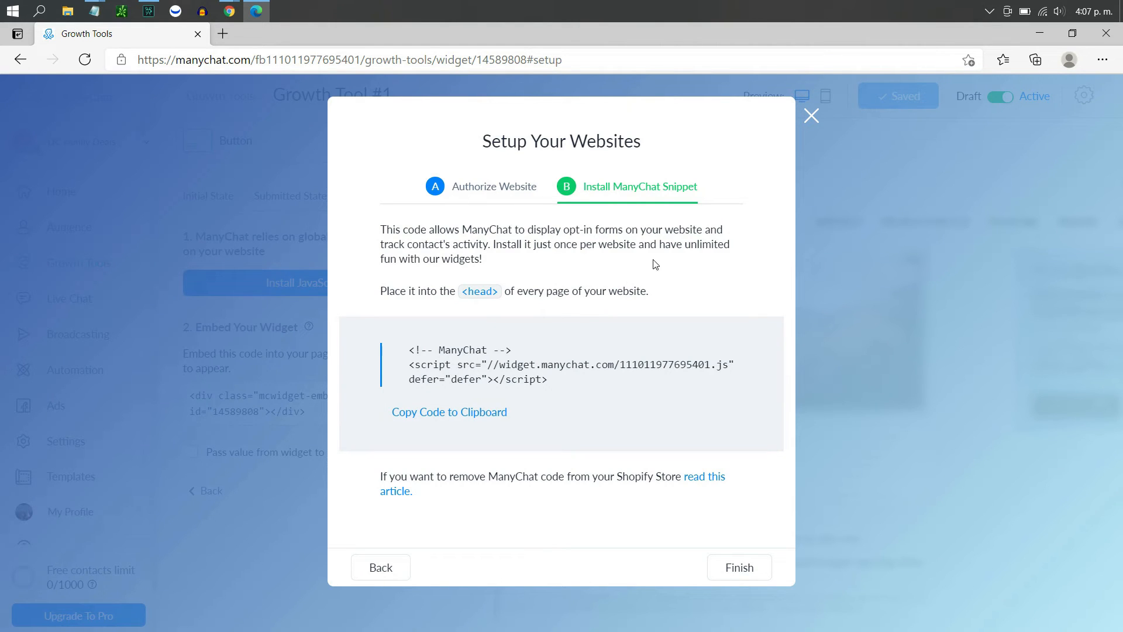
left_click(812, 116)
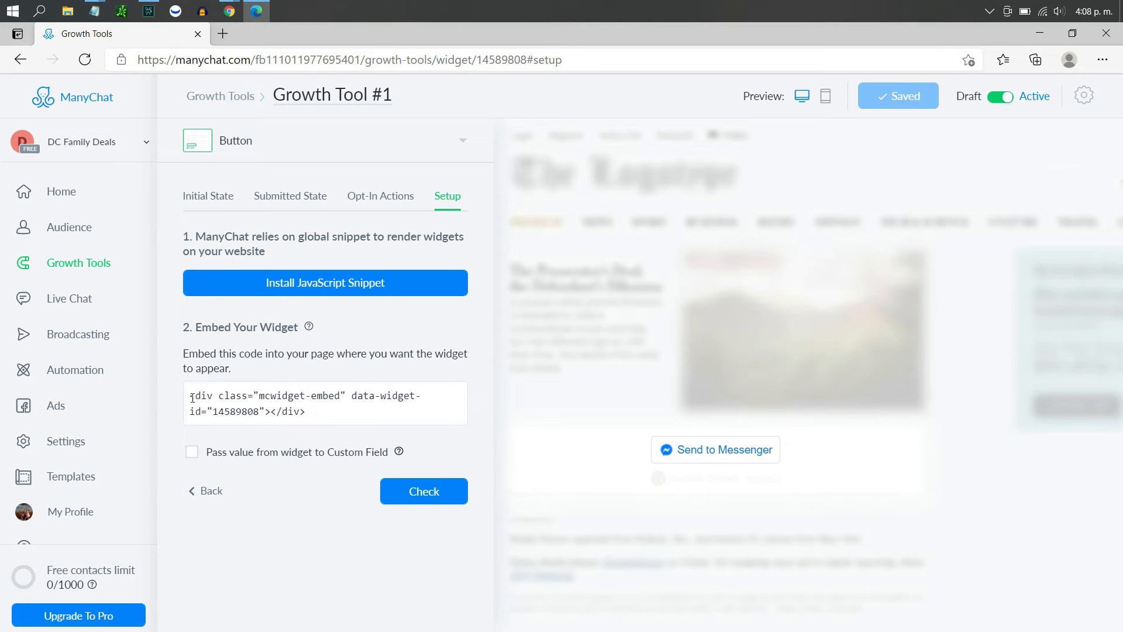
- Copy the ManyChat widget embed code and paste it into a Custom HTML block below the third numbered point in Chrome's Homepage Header editor
left_click_drag(190, 395, 310, 412)
key("ctrl+c")
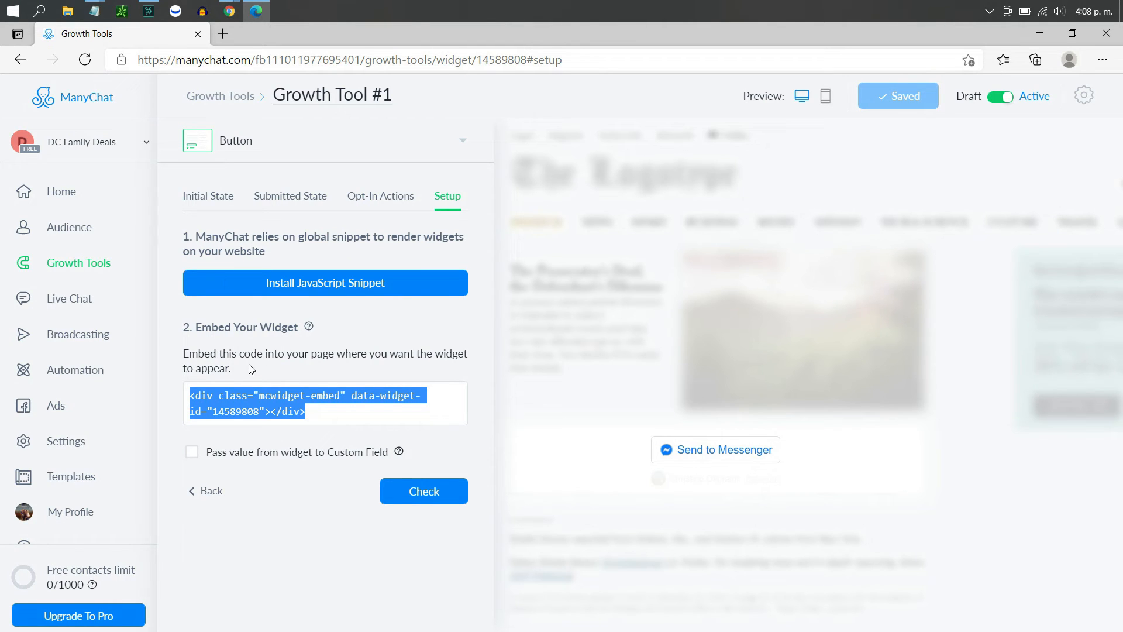
left_click(231, 13)
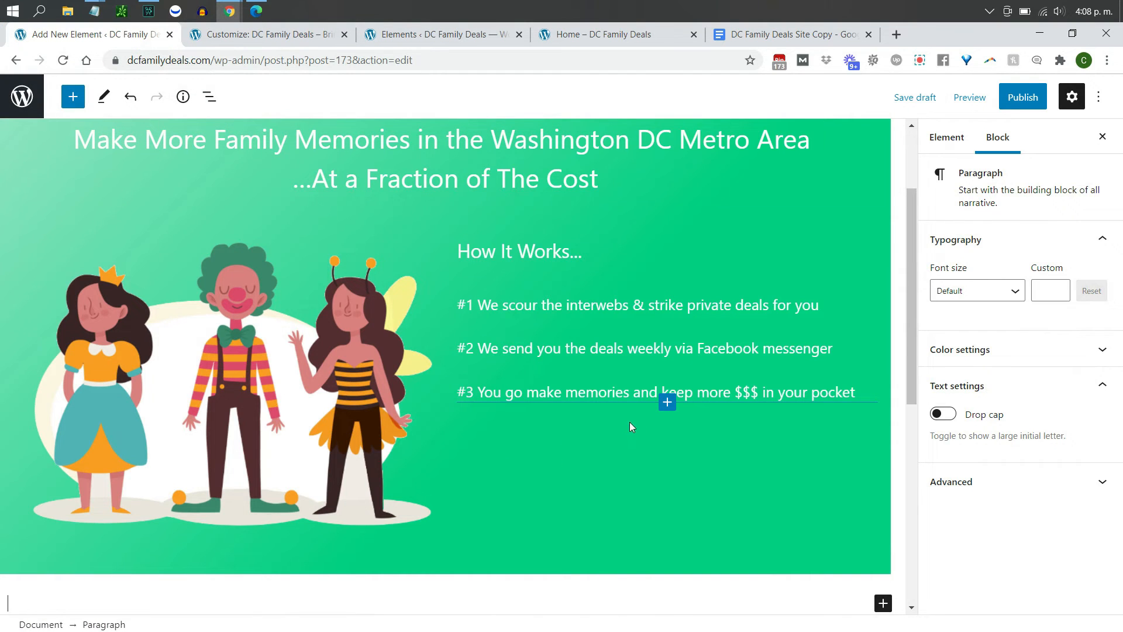
left_click(664, 405)
left_click(667, 402)
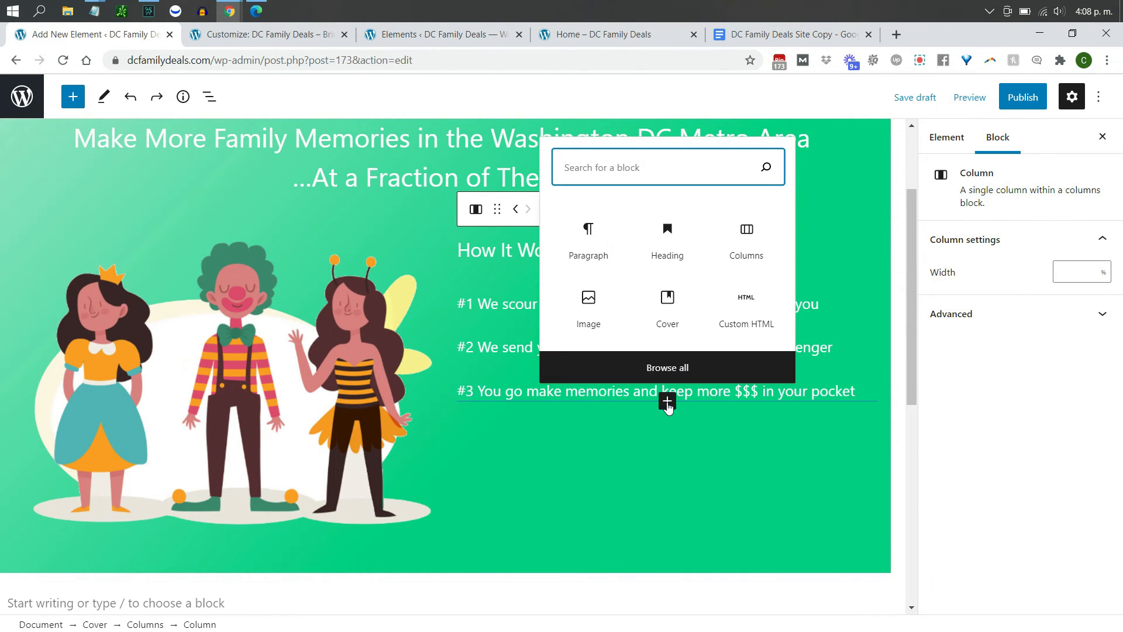
type("html")
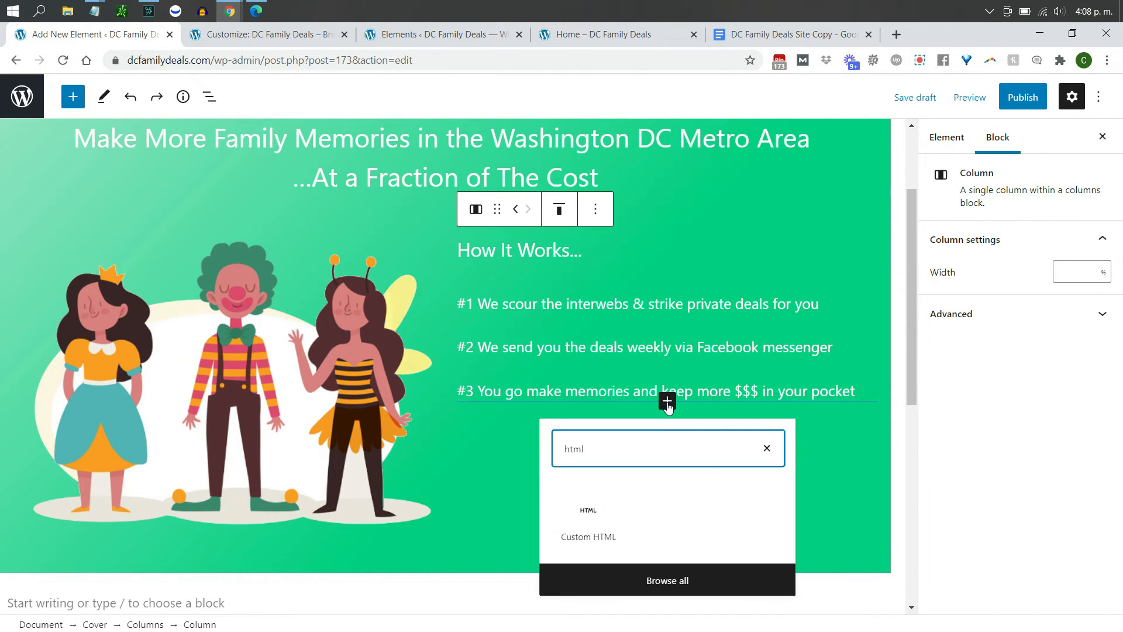
left_click(603, 507)
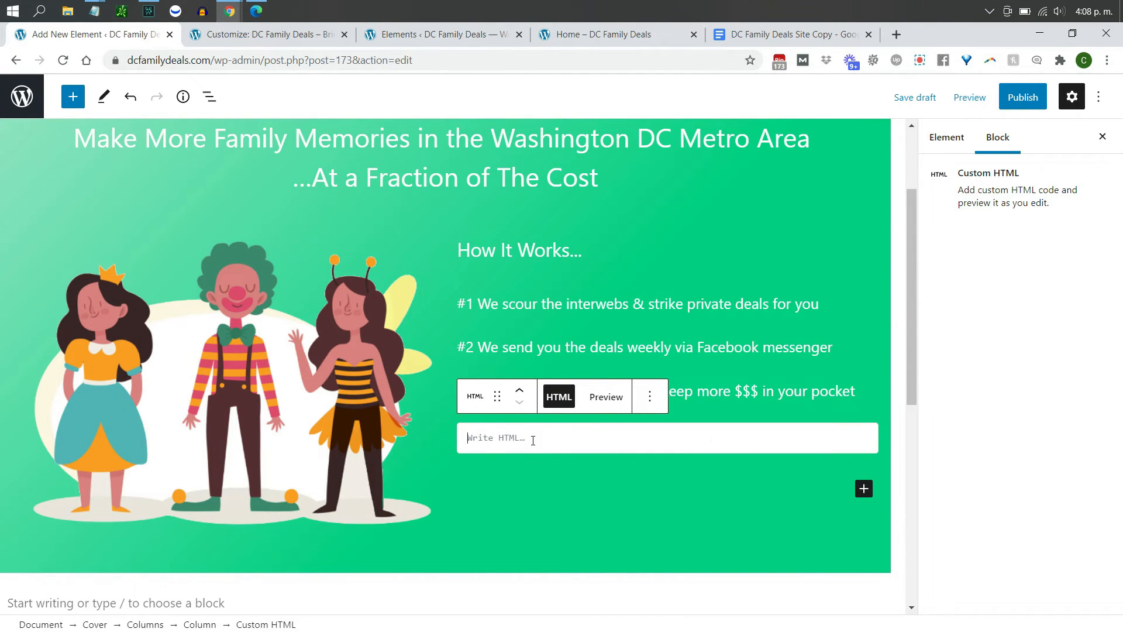
key("ctrl+v")
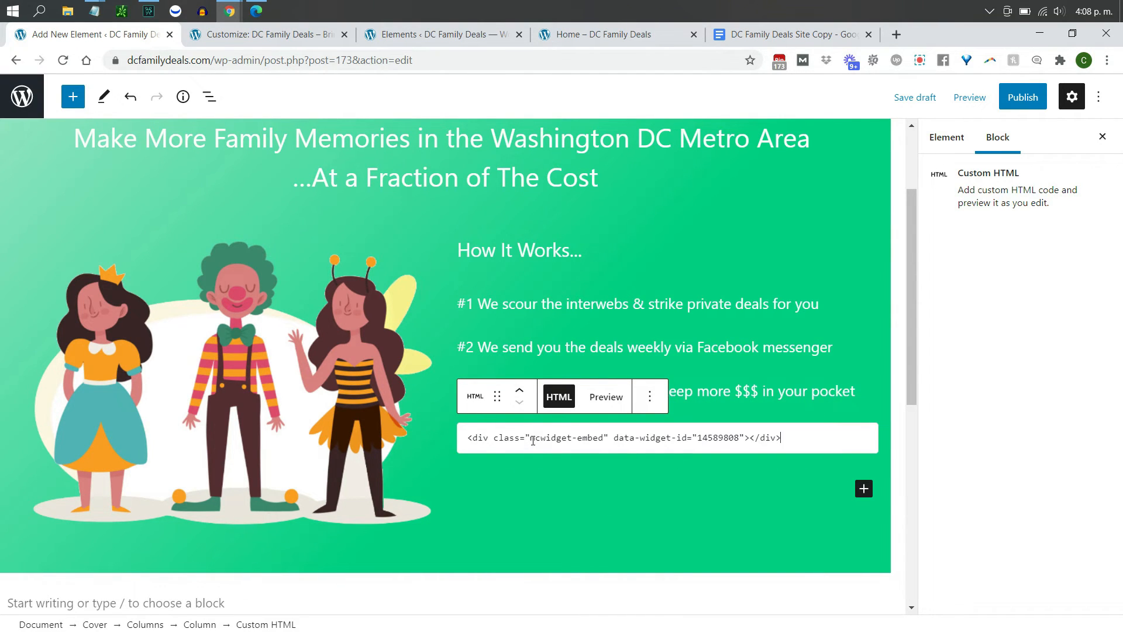
- Start an empty paragraph below the embed code and hide the block settings sidebar
left_click(571, 482)
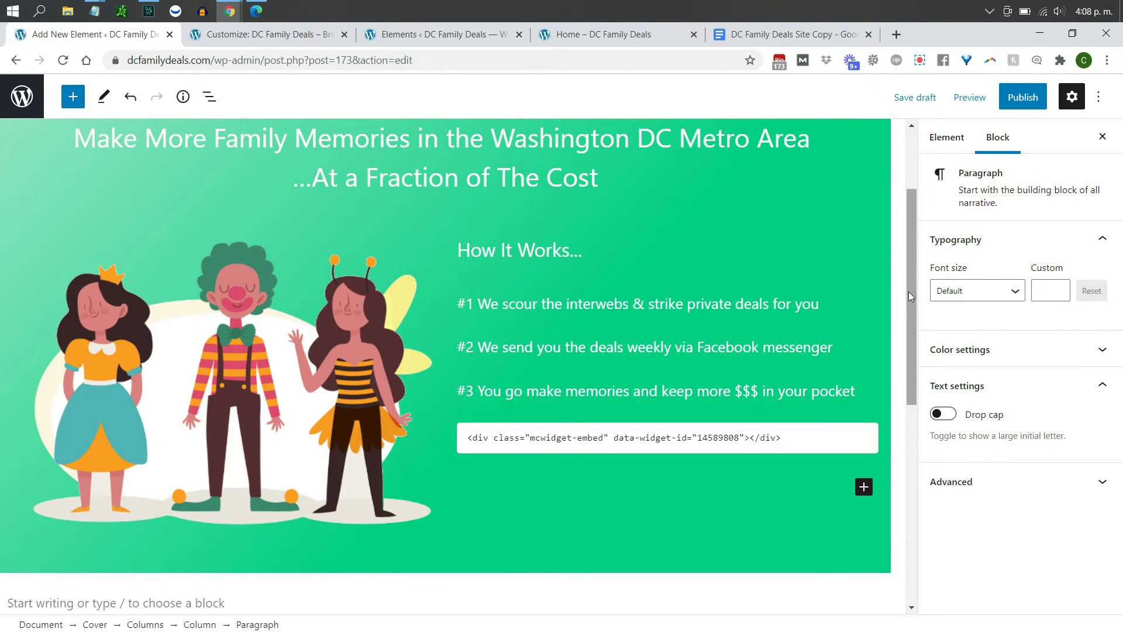
left_click(1102, 138)
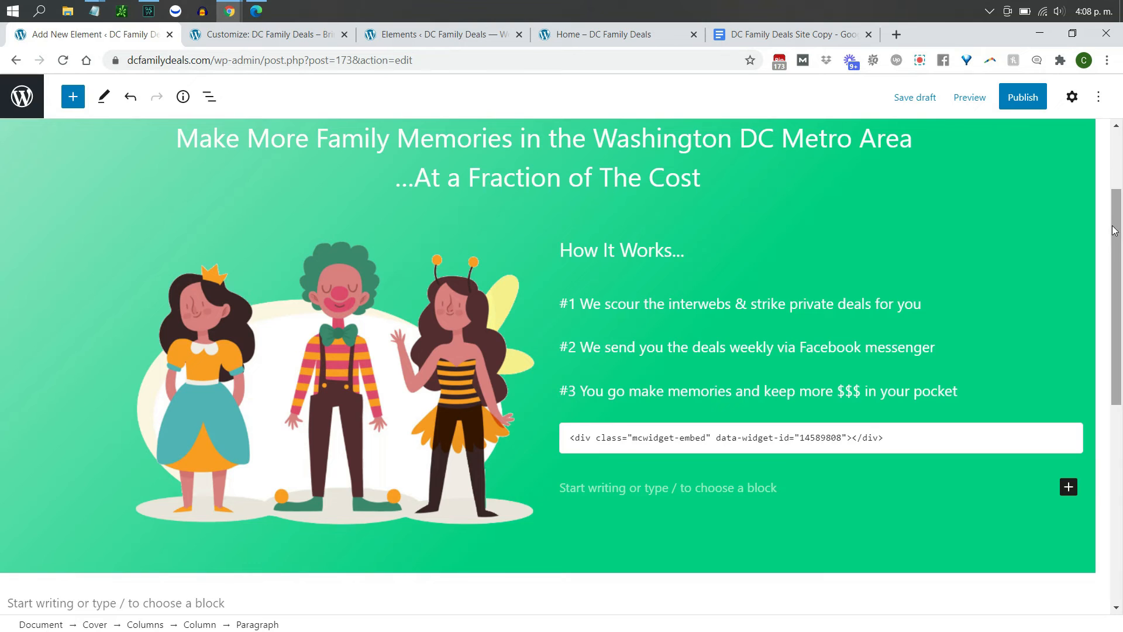
scroll(1114, 228, "up", 1)
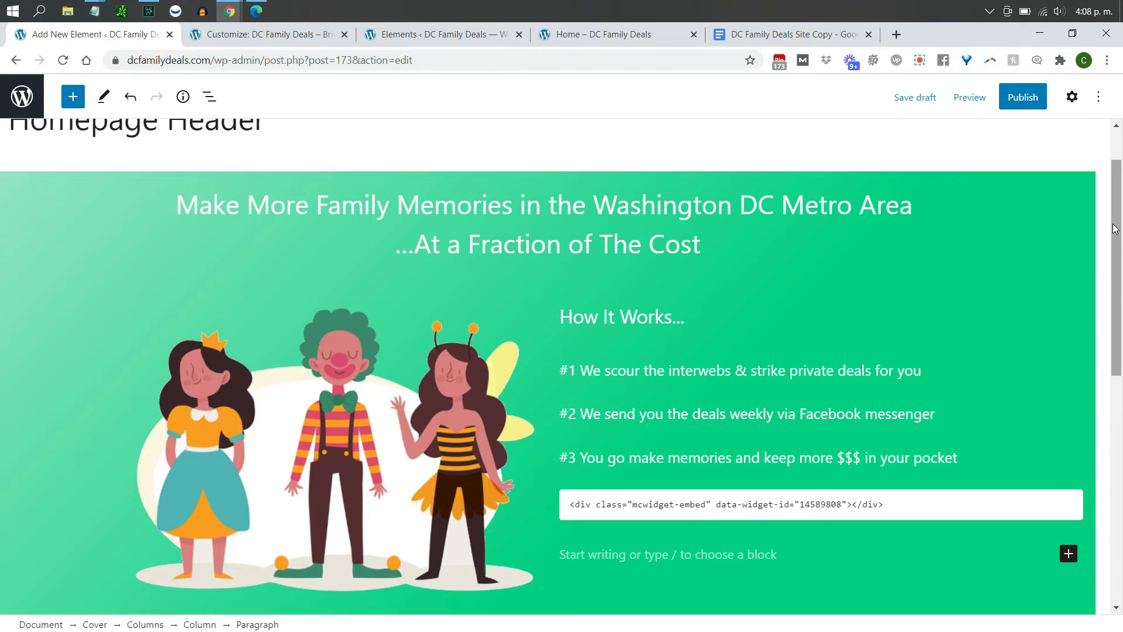
- Insert a Spacer block inside the green cover, below the image and text columns
scroll(537, 461, "down", 3)
mouse_move(536, 456)
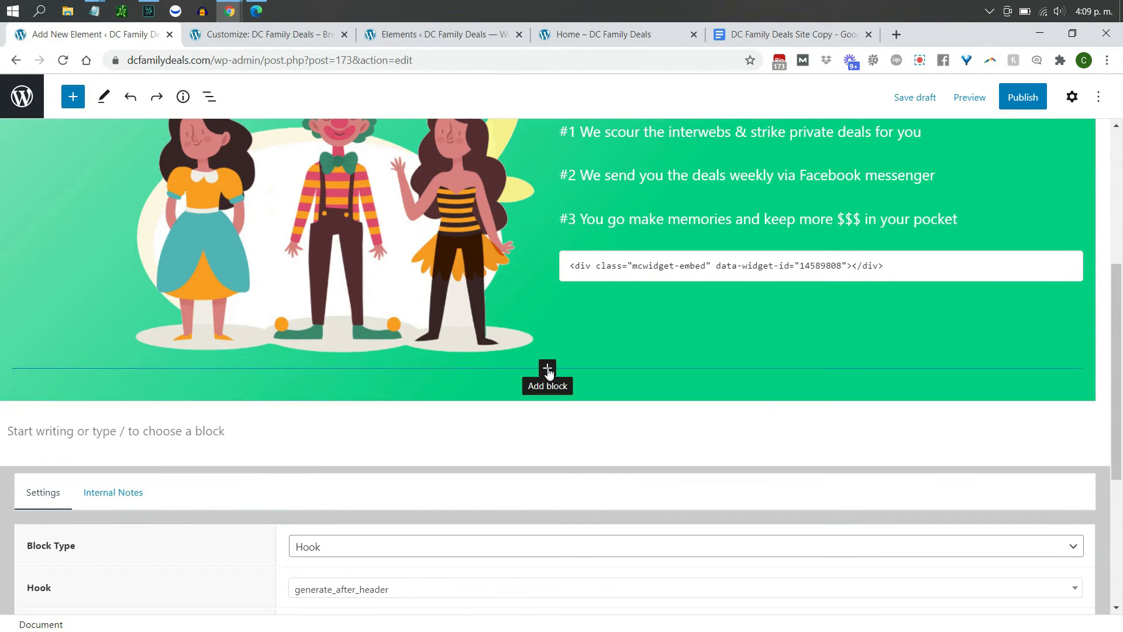
left_click(548, 369)
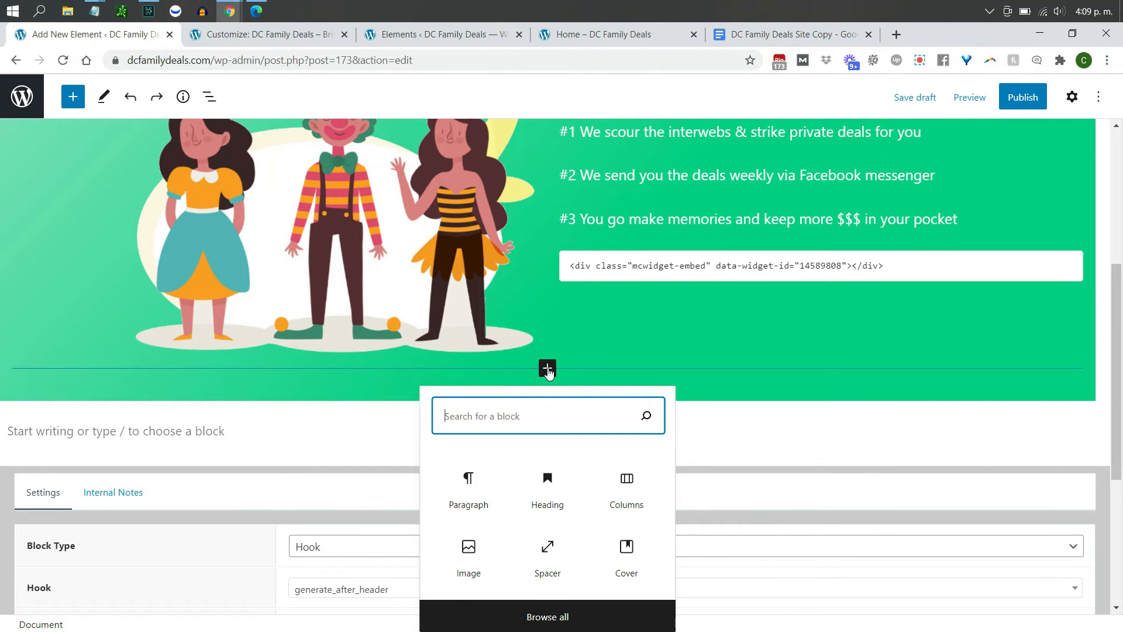
type("spac")
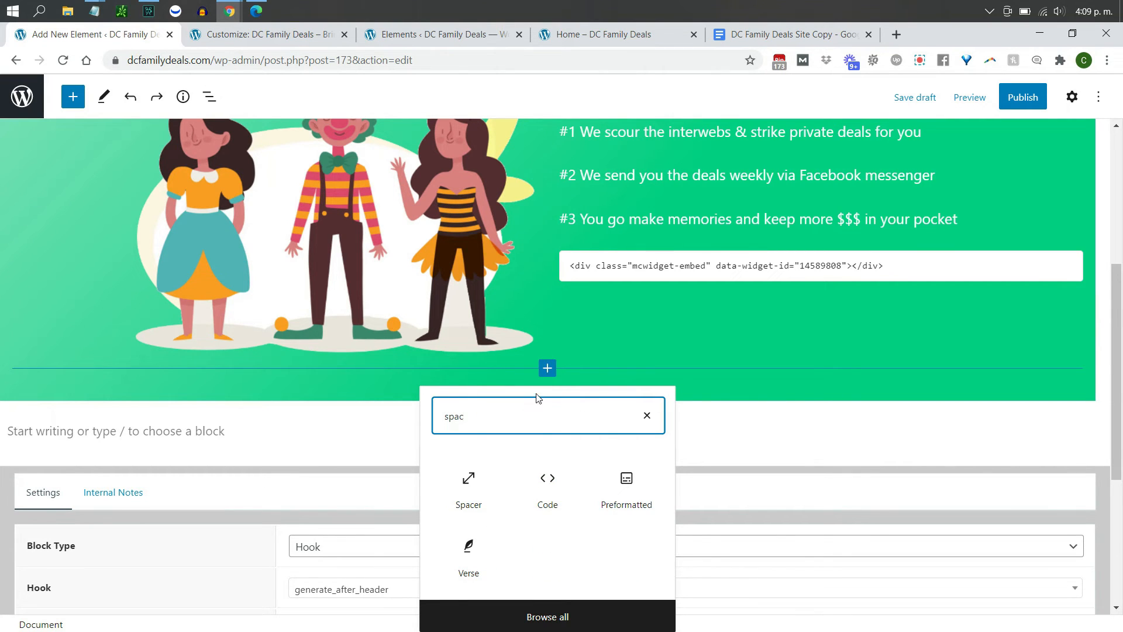
left_click(468, 485)
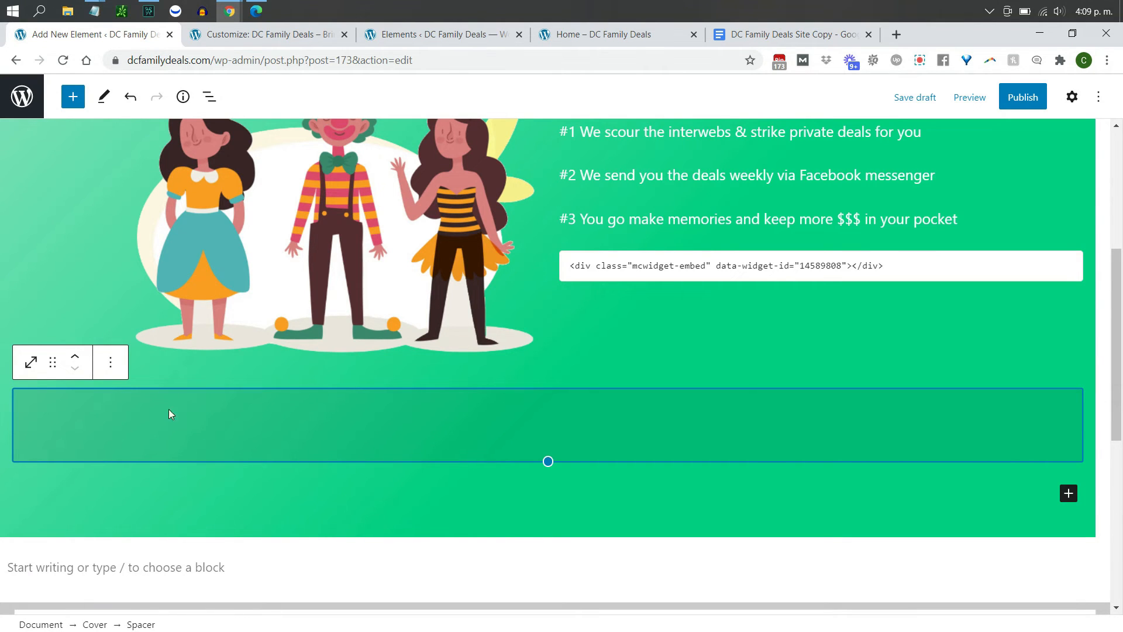
- Move the spacer to the top of the cover, above the headline, and reduce its height to less than half
left_click(76, 357)
left_click(76, 358)
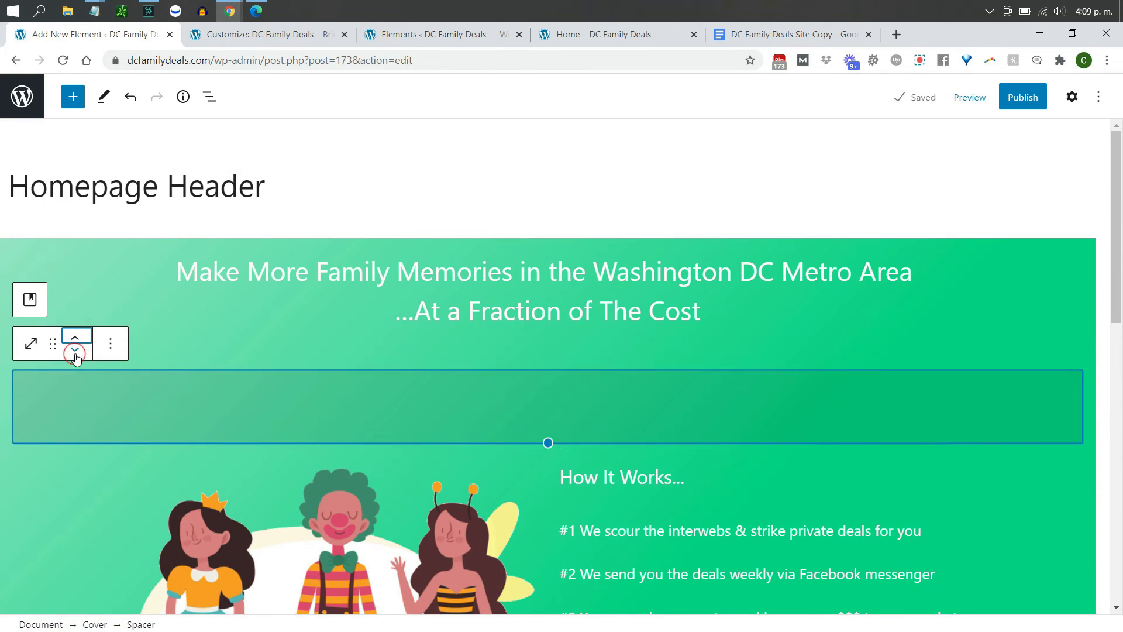
left_click(76, 337)
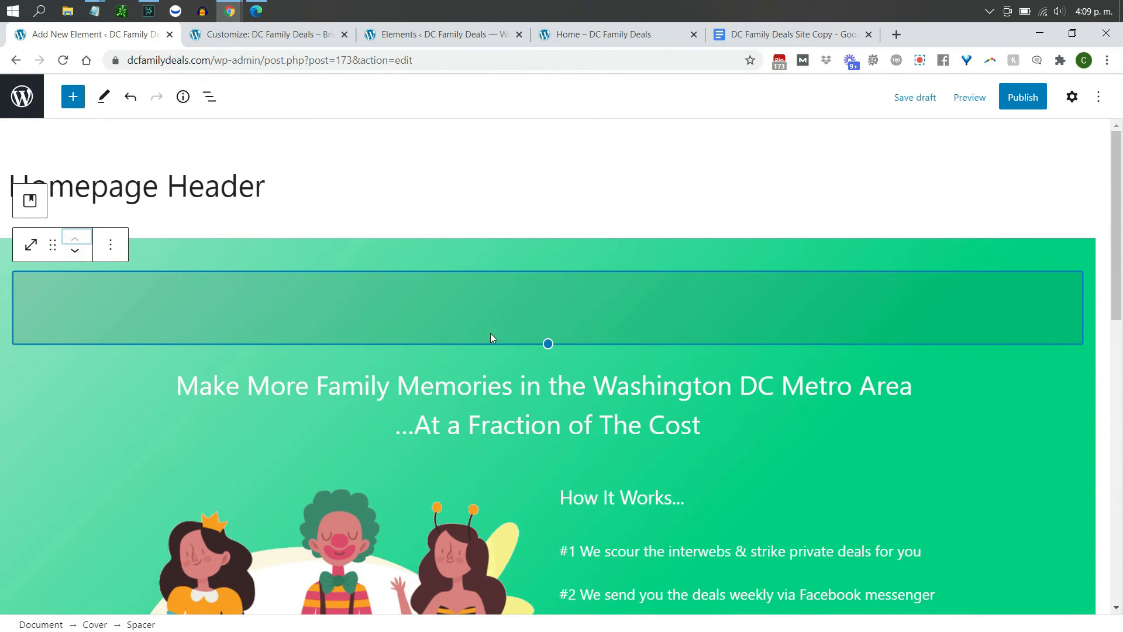
left_click_drag(548, 344, 548, 299)
mouse_move(1120, 220)
left_mouse_down()
mouse_move(1118, 447)
mouse_move(1119, 202)
mouse_move(1119, 238)
left_mouse_up()
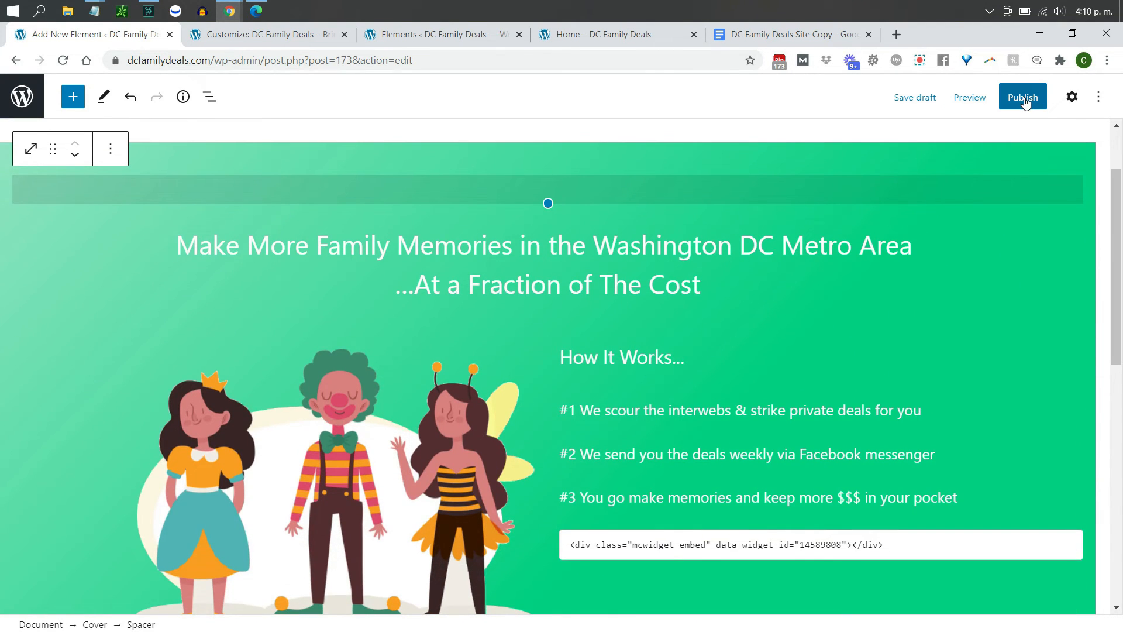
- Review the Homepage Header layout and its hook and location settings, and publish the element
scroll(1105, 277, "down", 6)
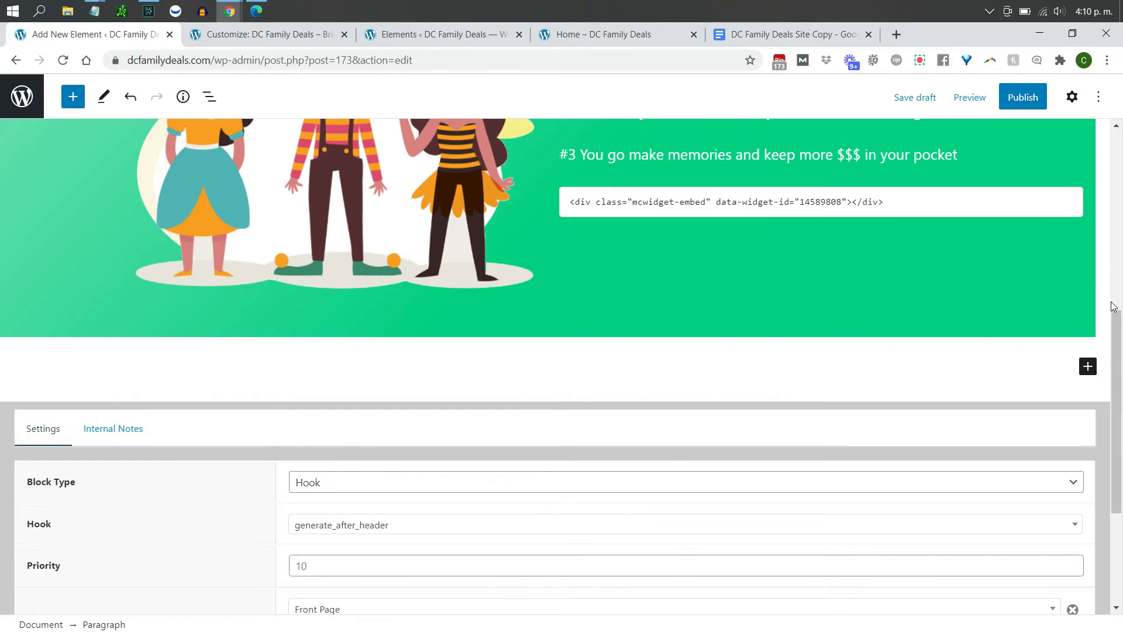
left_click_drag(1117, 318, 1118, 221)
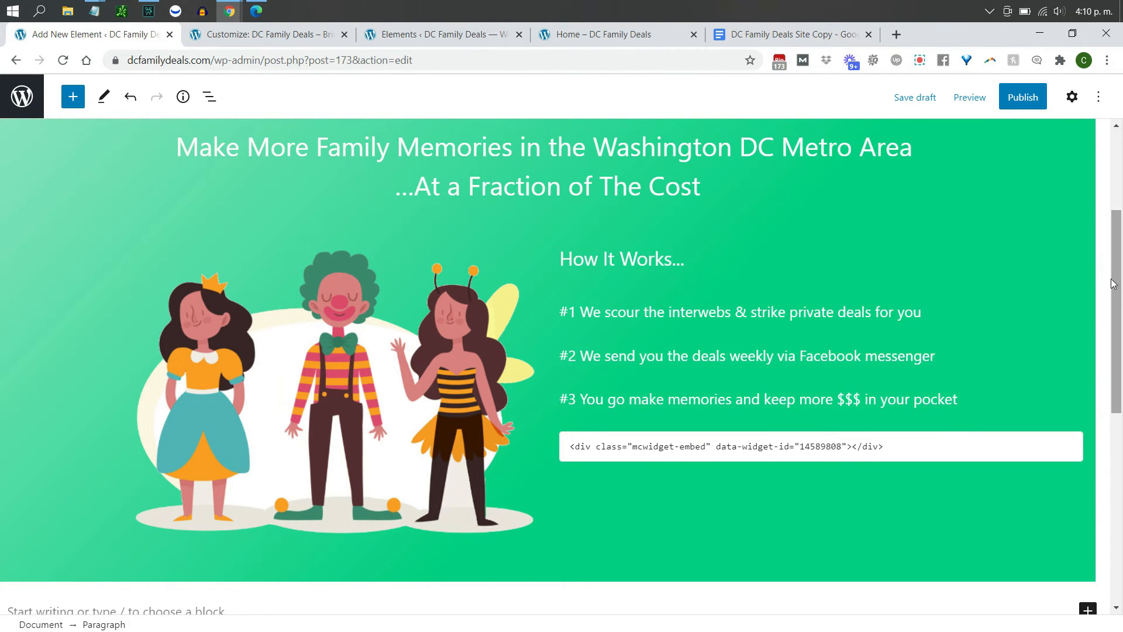
left_click_drag(1113, 282, 1113, 429)
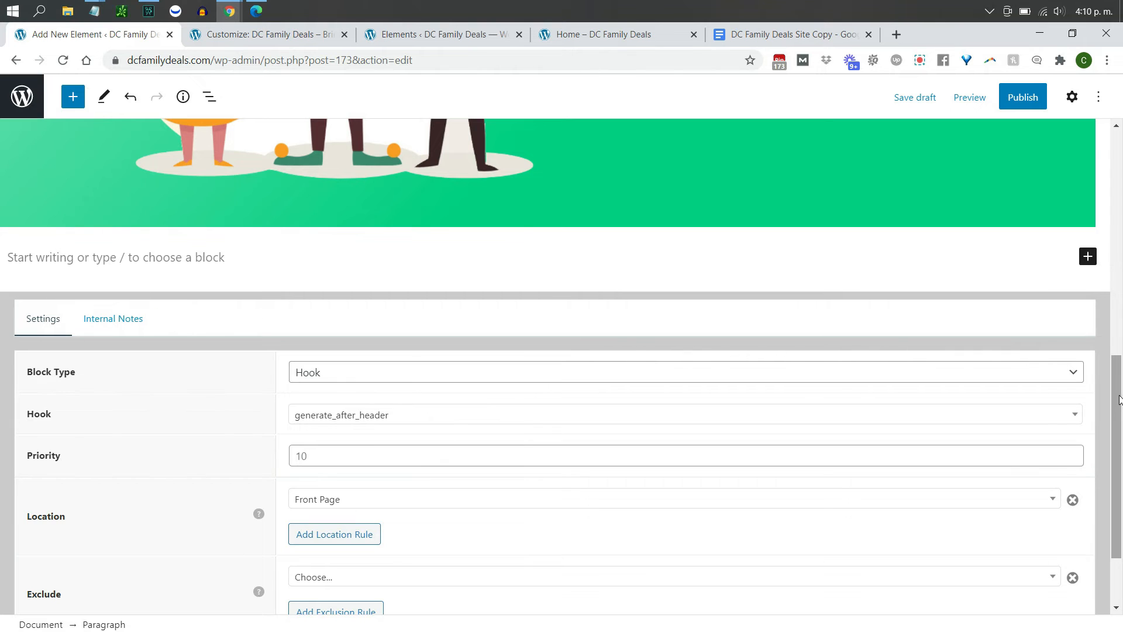
scroll(1119, 399, "up", 9)
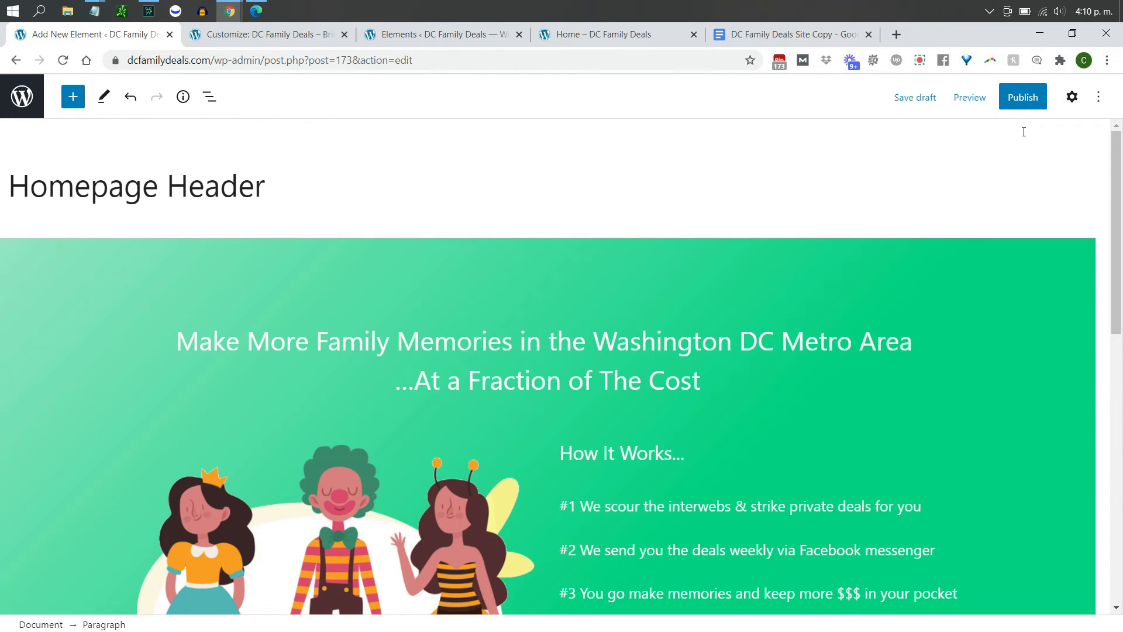
left_click(1016, 112)
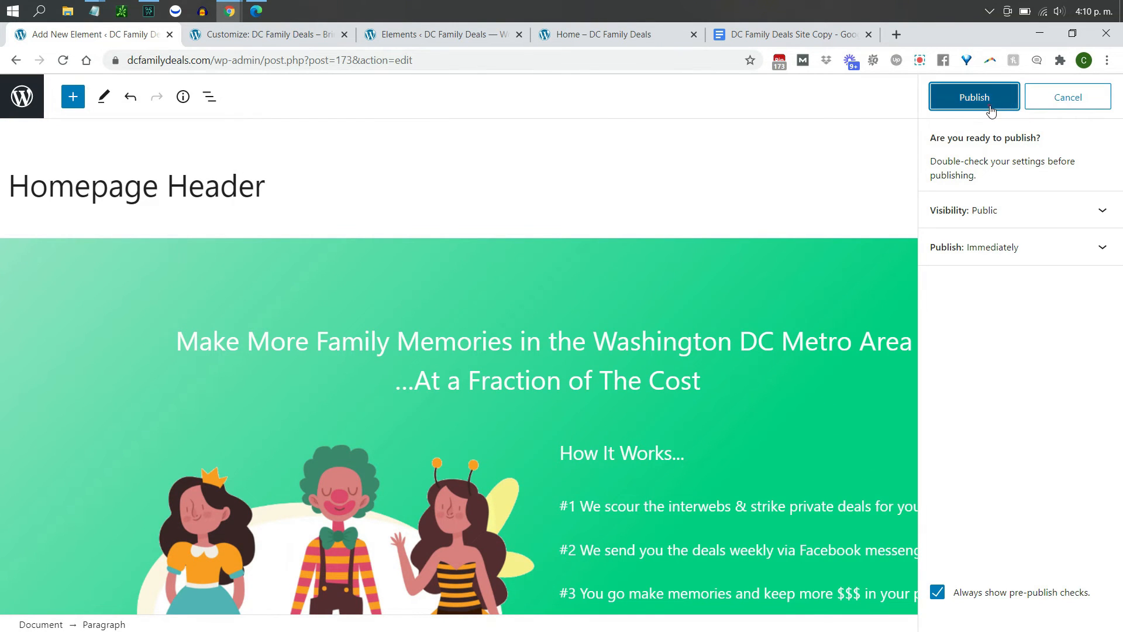
left_click(990, 106)
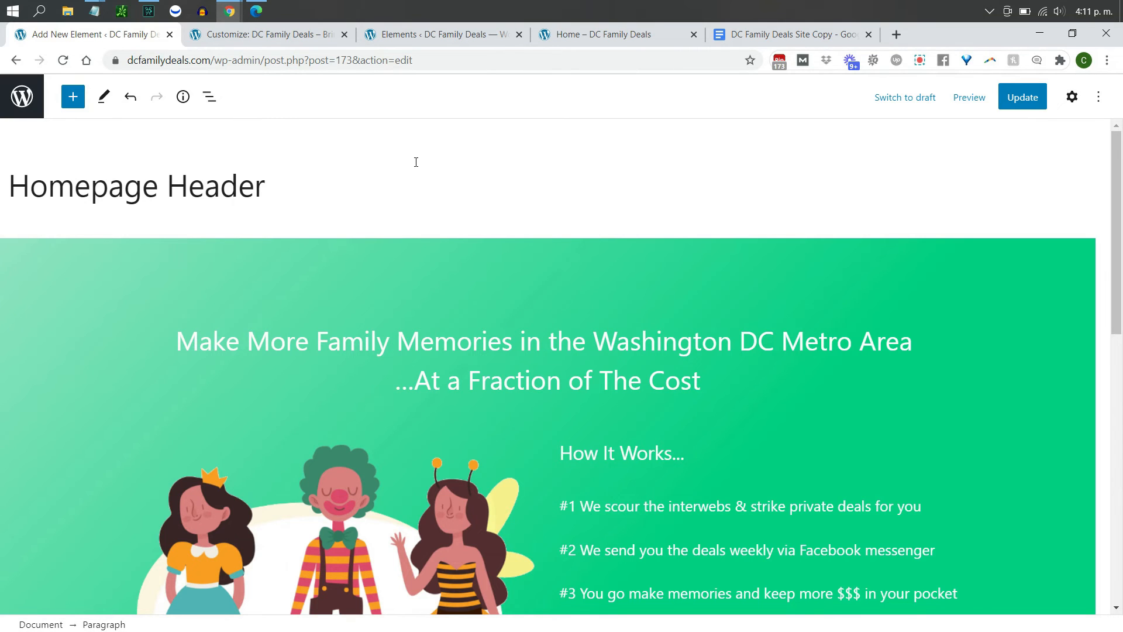
- Set the site's homepage to the static page Home in the Customizer and publish the change
left_click(277, 39)
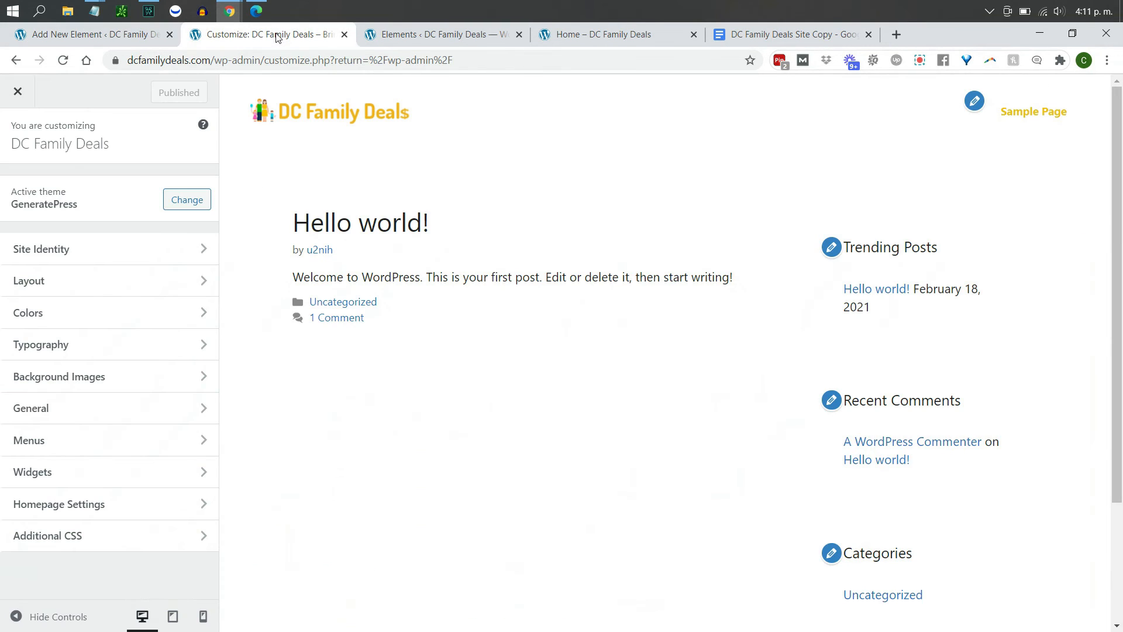
left_click(147, 38)
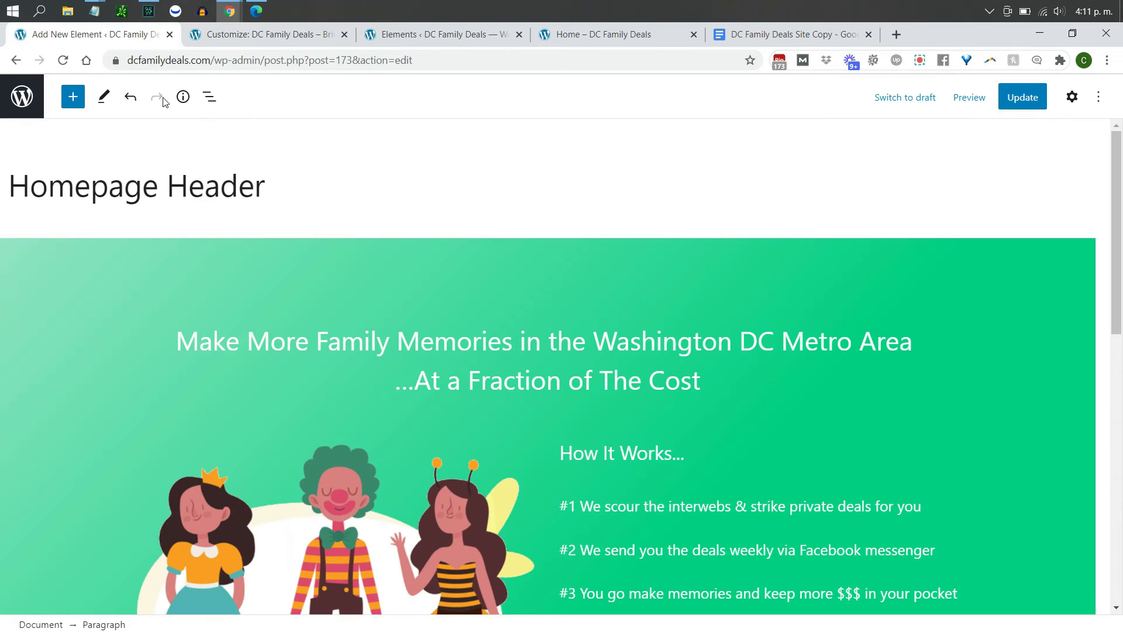
left_click(240, 37)
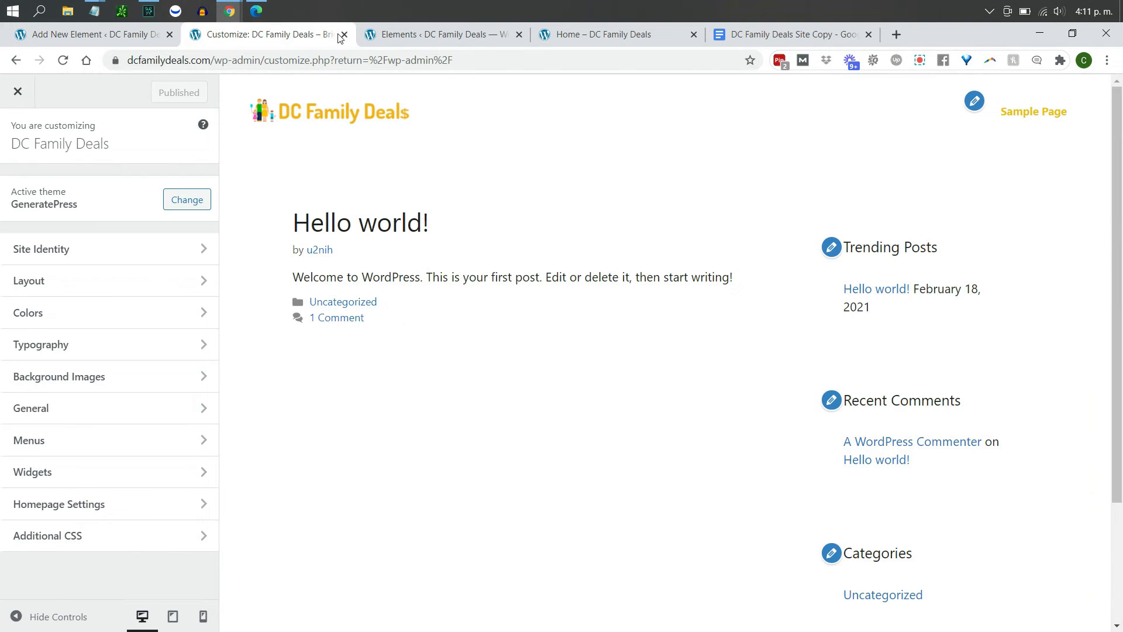
left_click(386, 37)
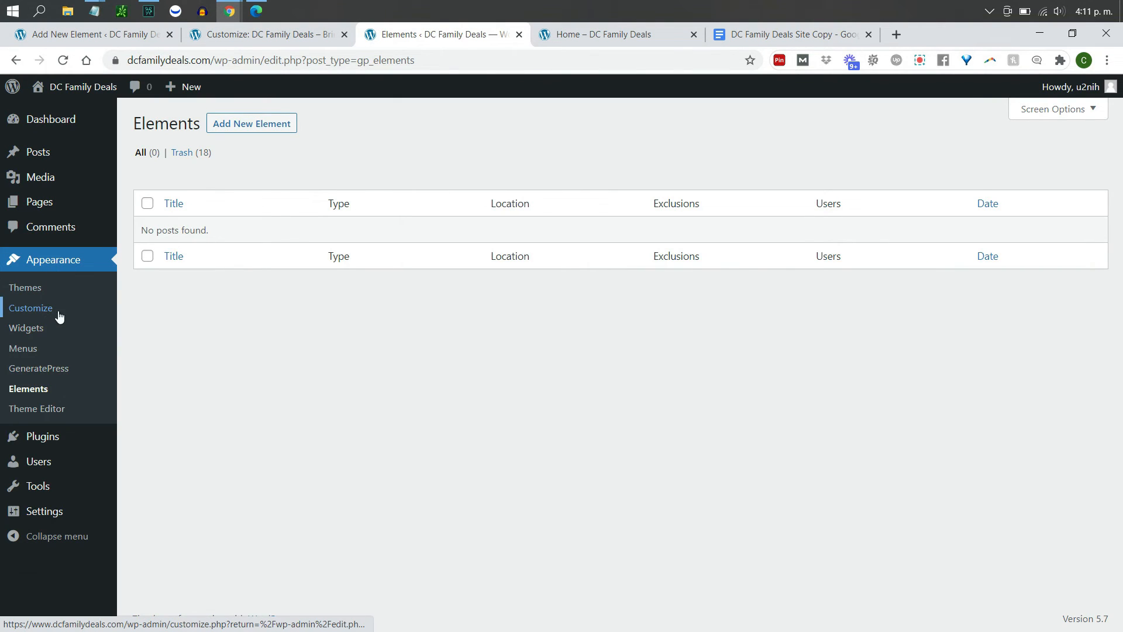
left_click(240, 35)
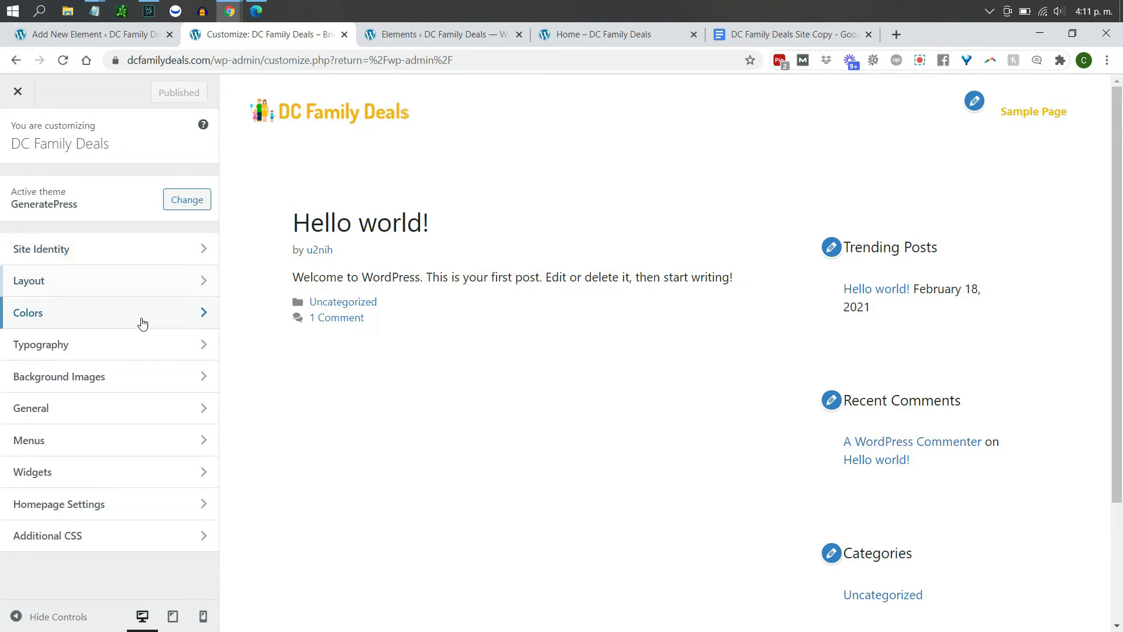
left_click(112, 507)
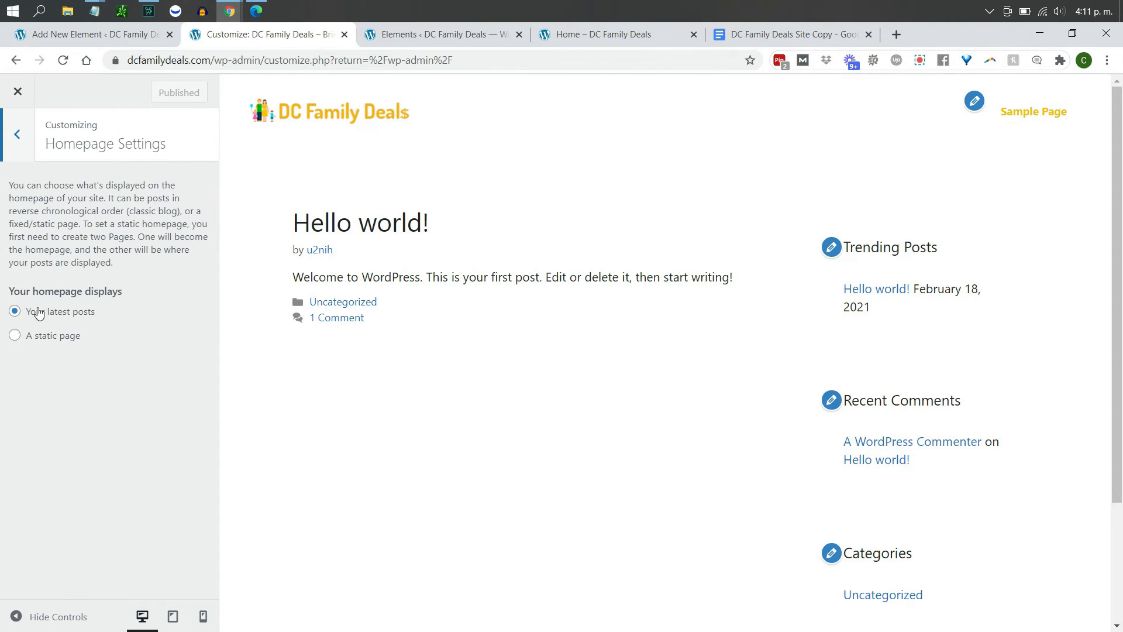
left_click(62, 340)
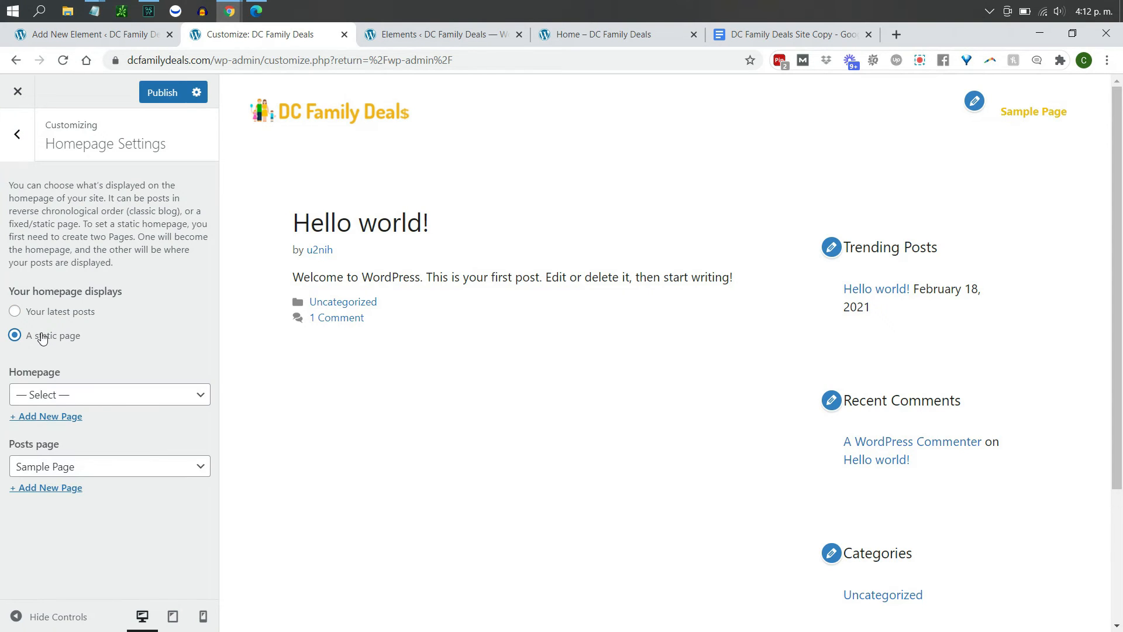
left_click(73, 399)
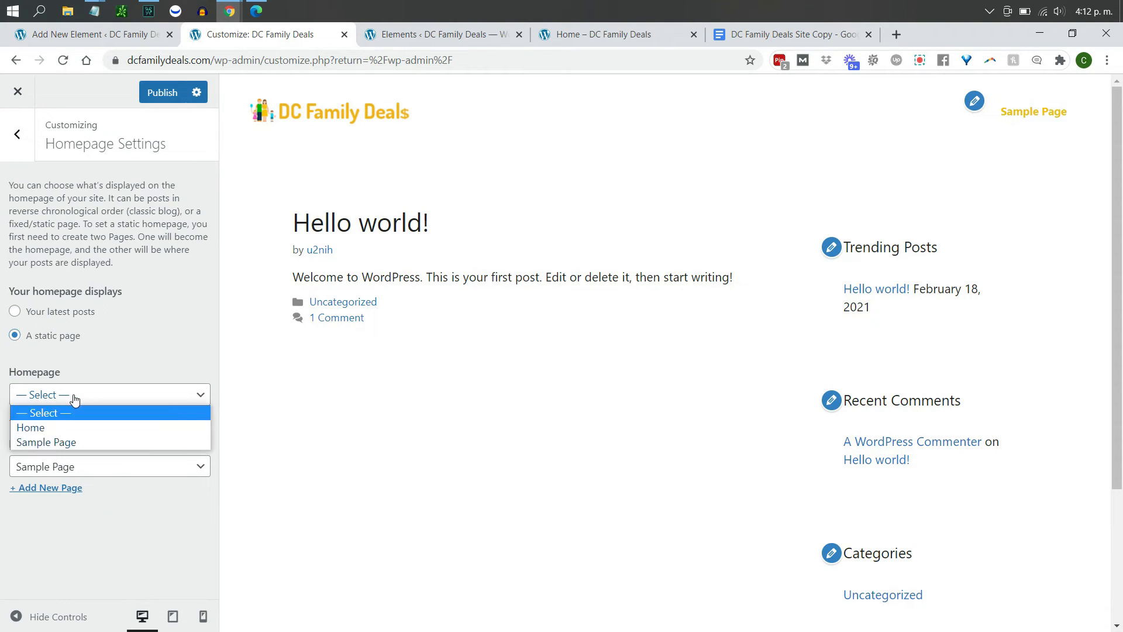
left_click(71, 427)
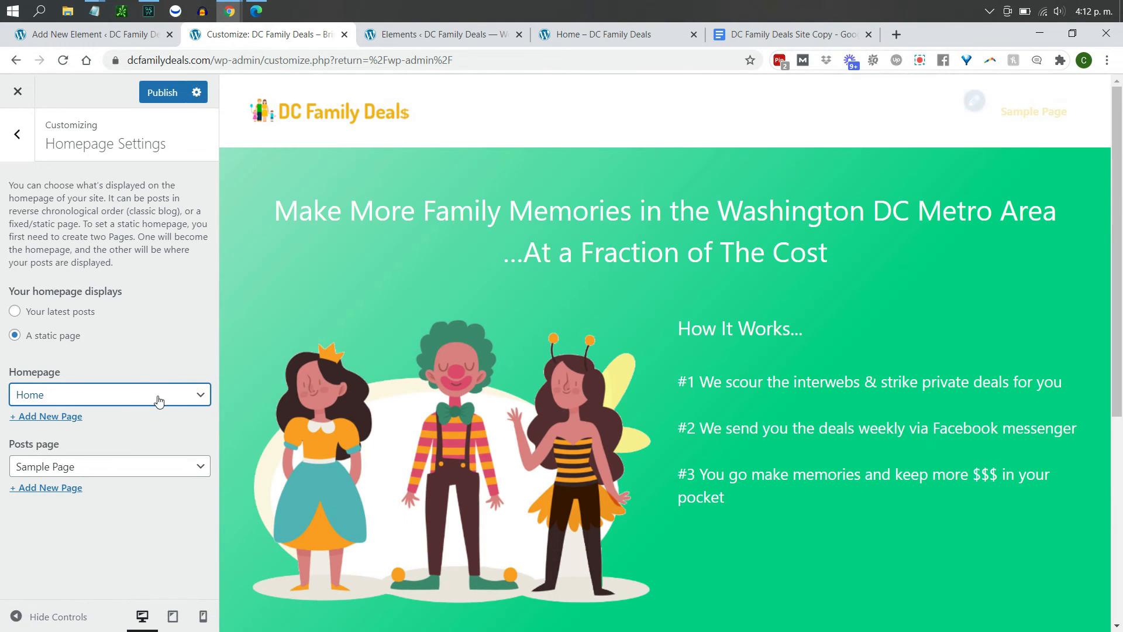
left_click(174, 98)
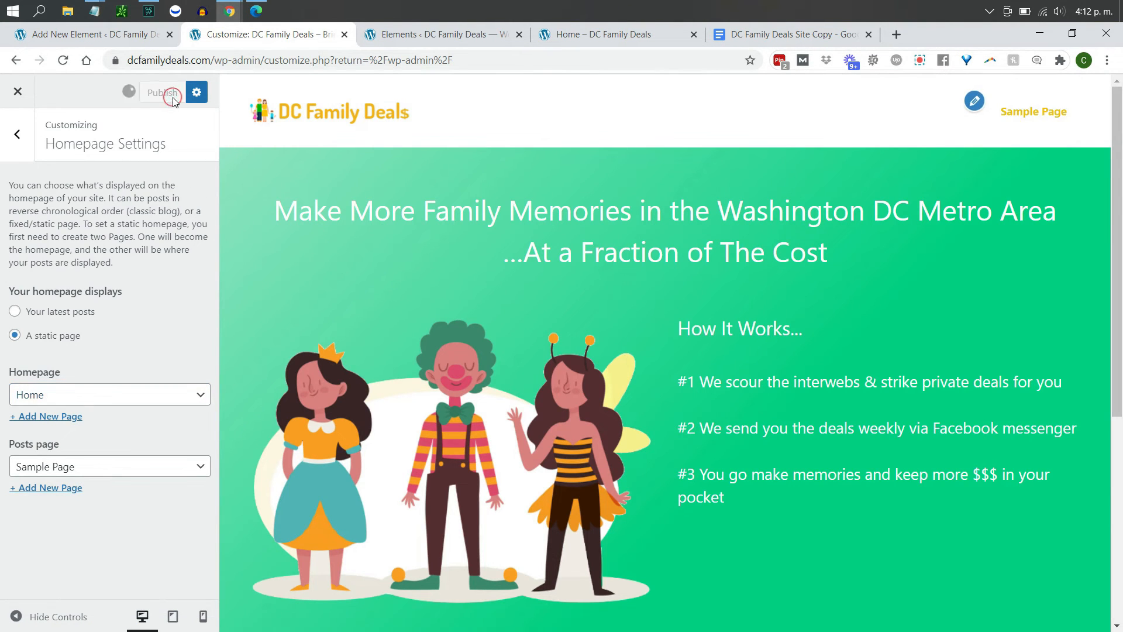
- Open the live DC Family Deals homepage and check how the published header looks
left_click(596, 41)
left_click(150, 131)
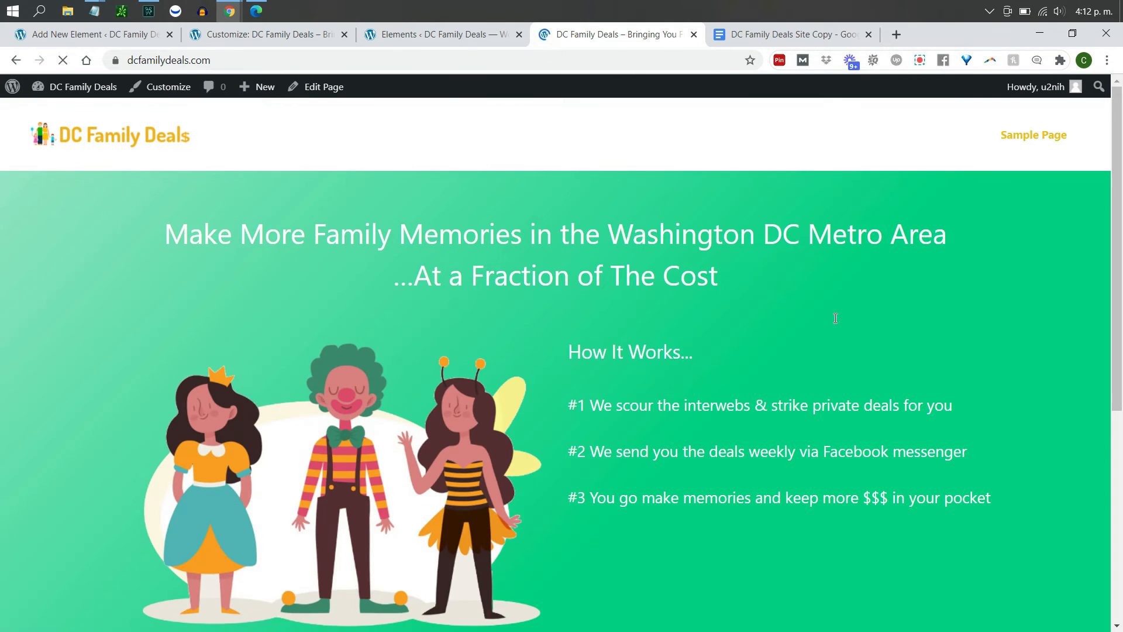
mouse_move(1115, 211)
left_mouse_down()
mouse_move(1120, 341)
mouse_move(1119, 193)
left_mouse_up()
- Return from the Homepage Header editor to the Elements list and start adding a new element
left_click(401, 35)
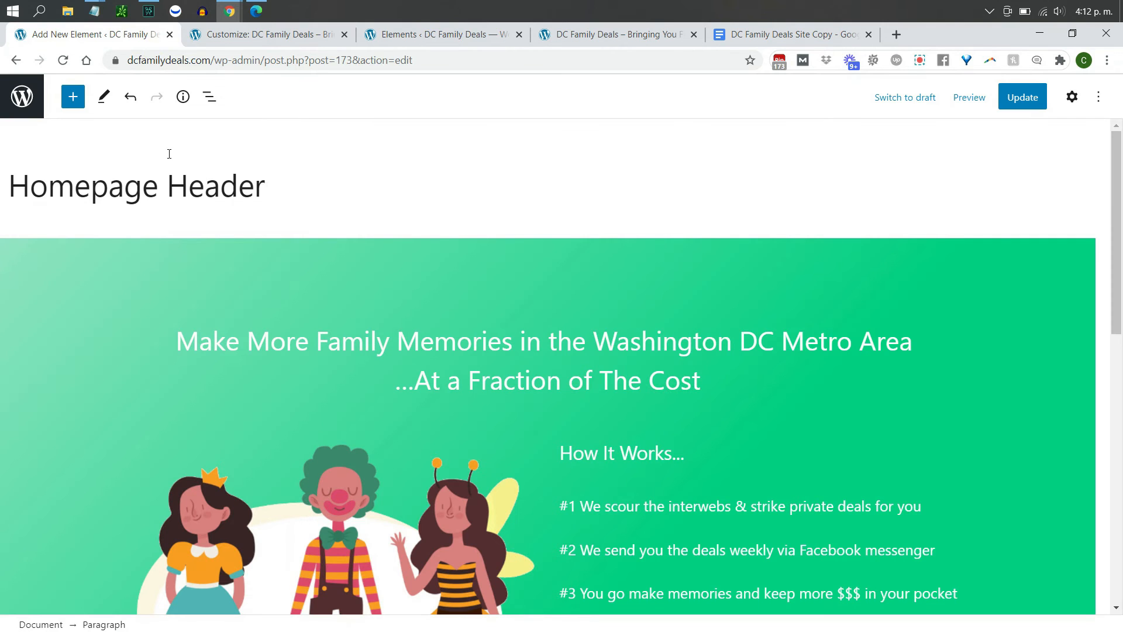
left_click(27, 102)
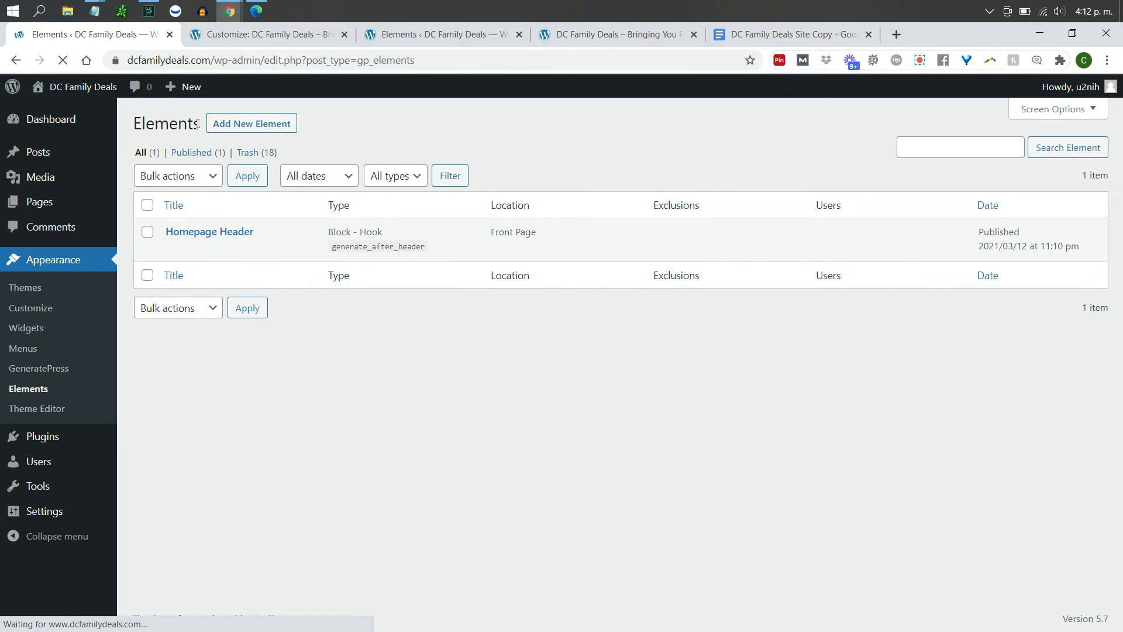
left_click(248, 123)
- Copy the ManyChat JavaScript snippet from the growth tool's website setup in Edge and return to Chrome
key("alt+Tab")
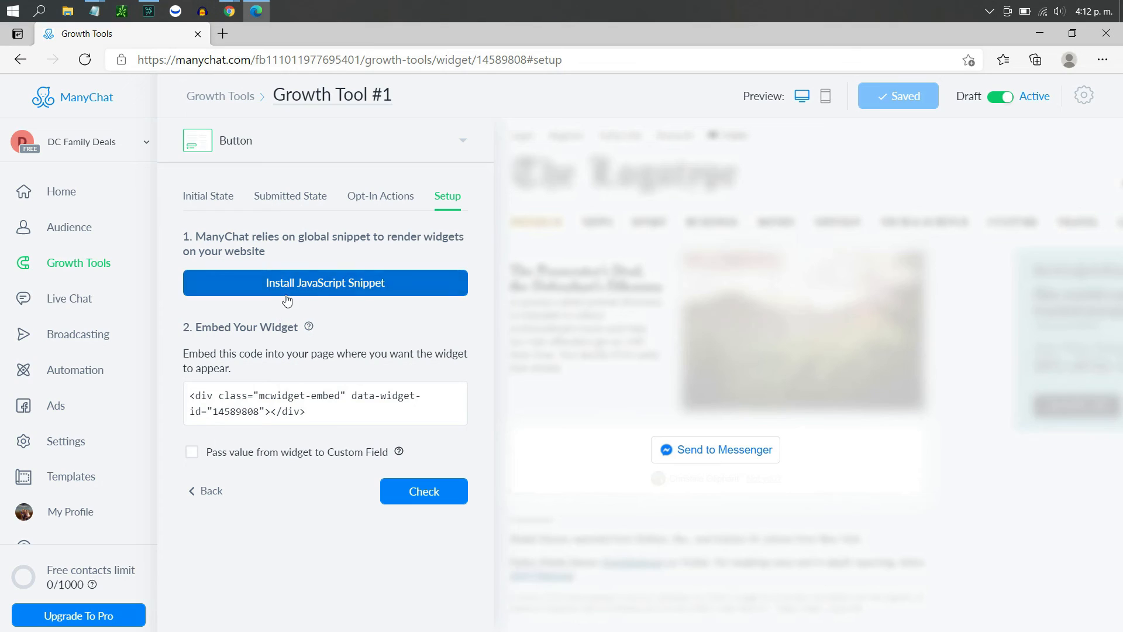
left_click(291, 286)
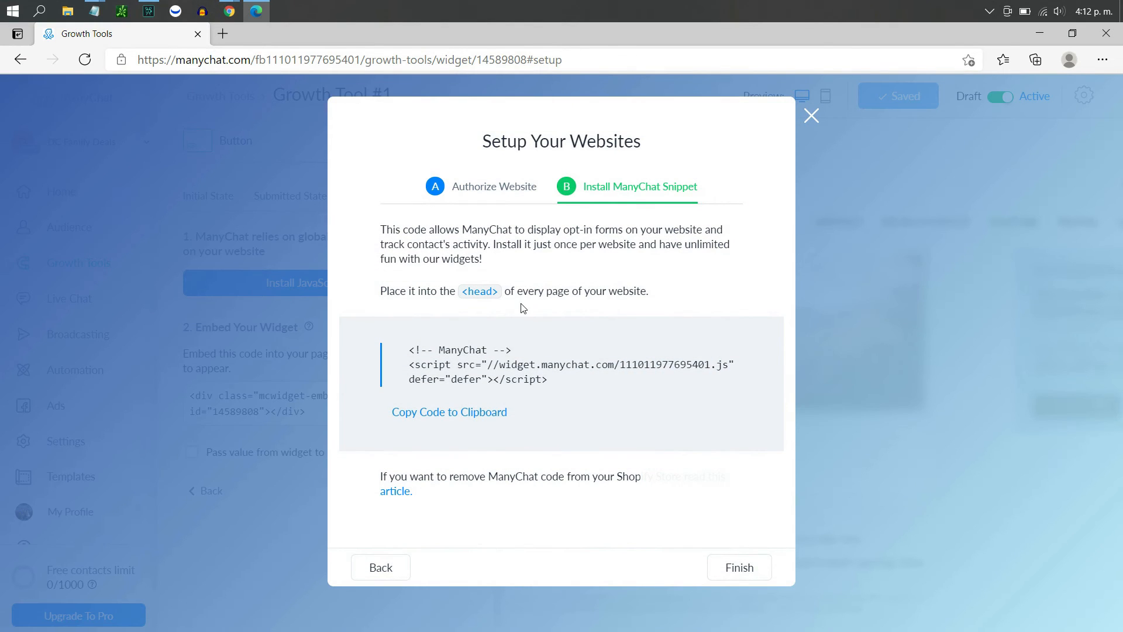
left_click(473, 422)
key("alt+Tab")
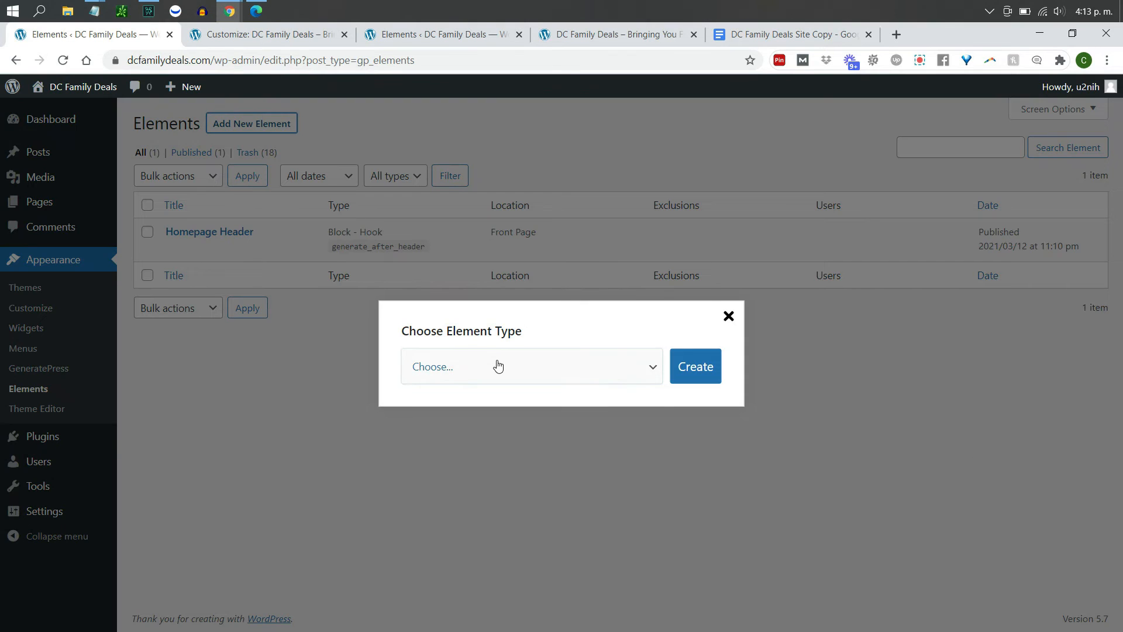
- Create a Hook element titled "ManyChat" and paste the copied ManyChat script snippet as its code
left_click(498, 366)
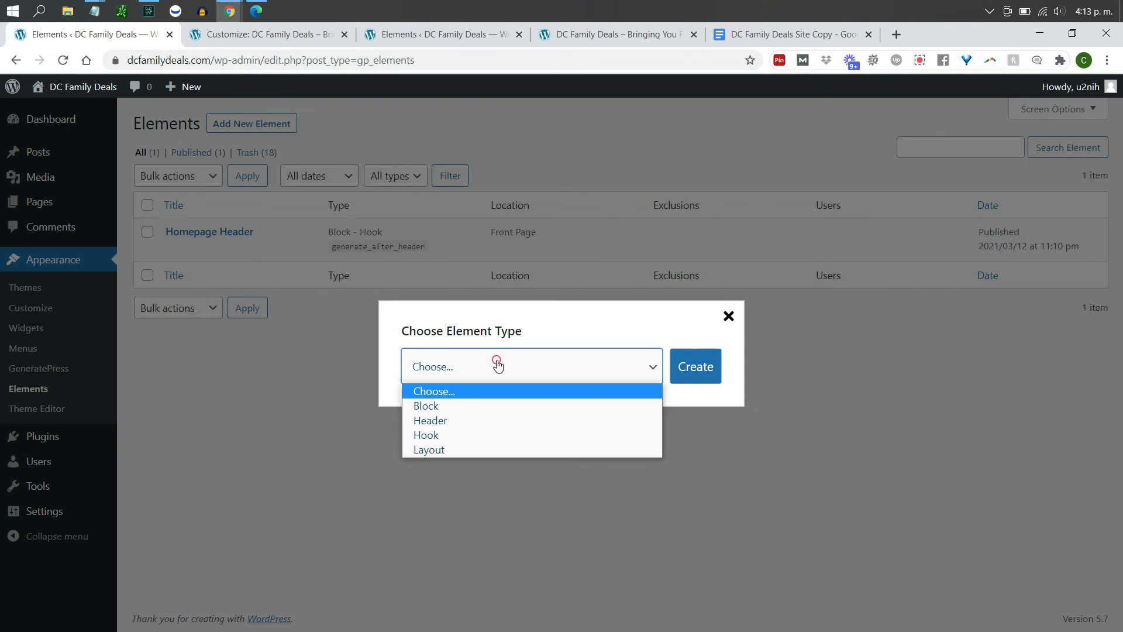
left_click(486, 441)
left_click(705, 375)
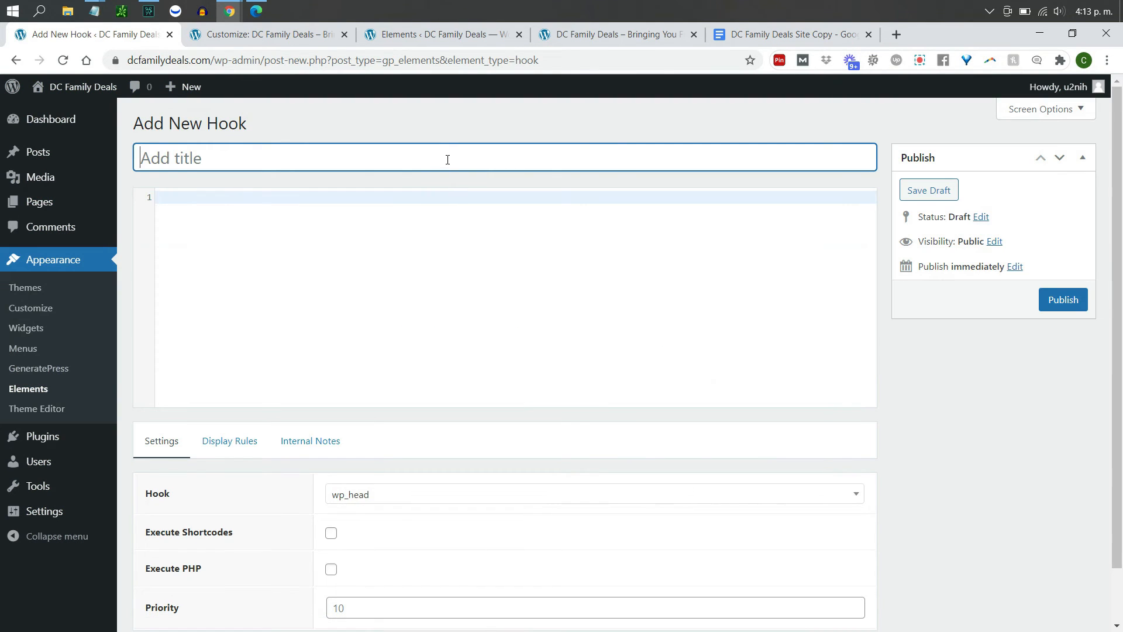
type("ManyChat")
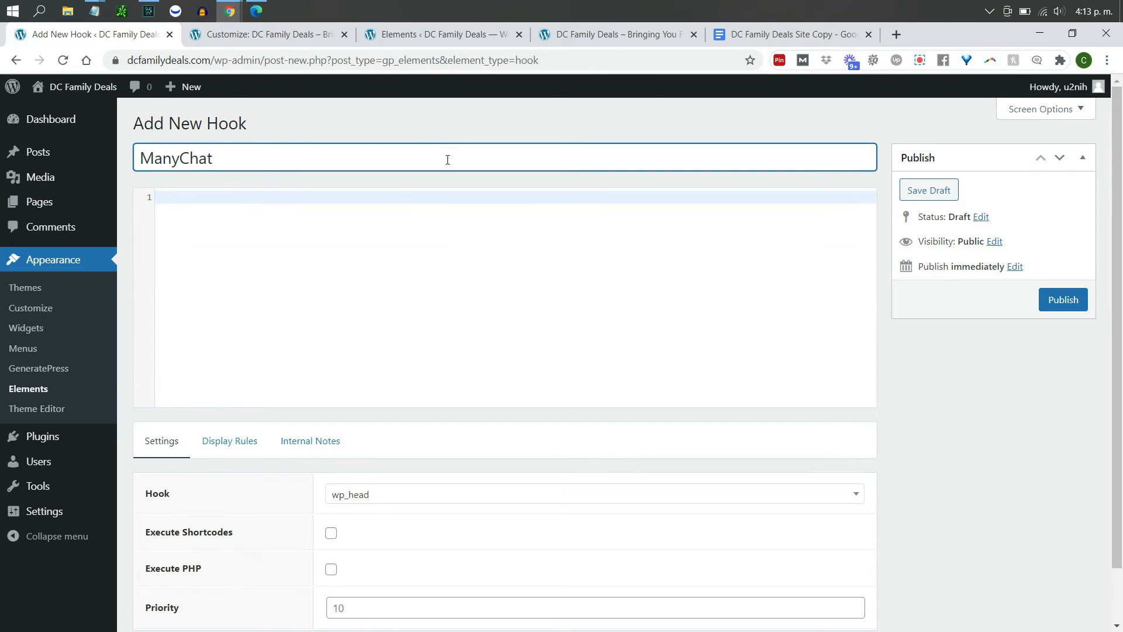
left_click(446, 228)
type("<!-- ManyChat --> <script src=\"//widget.manychat.com/111011977695401.js\" defer=\"defer\"></script>")
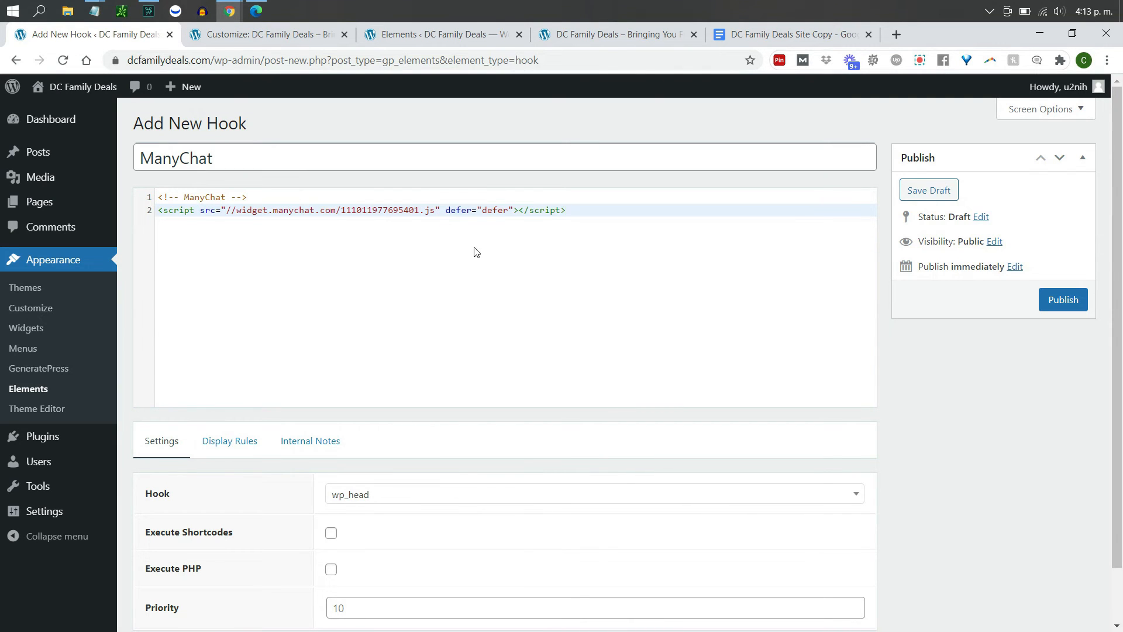
- Select wp_head as the hook for the ManyChat element and open its display rules
scroll(1112, 289, "down", 2)
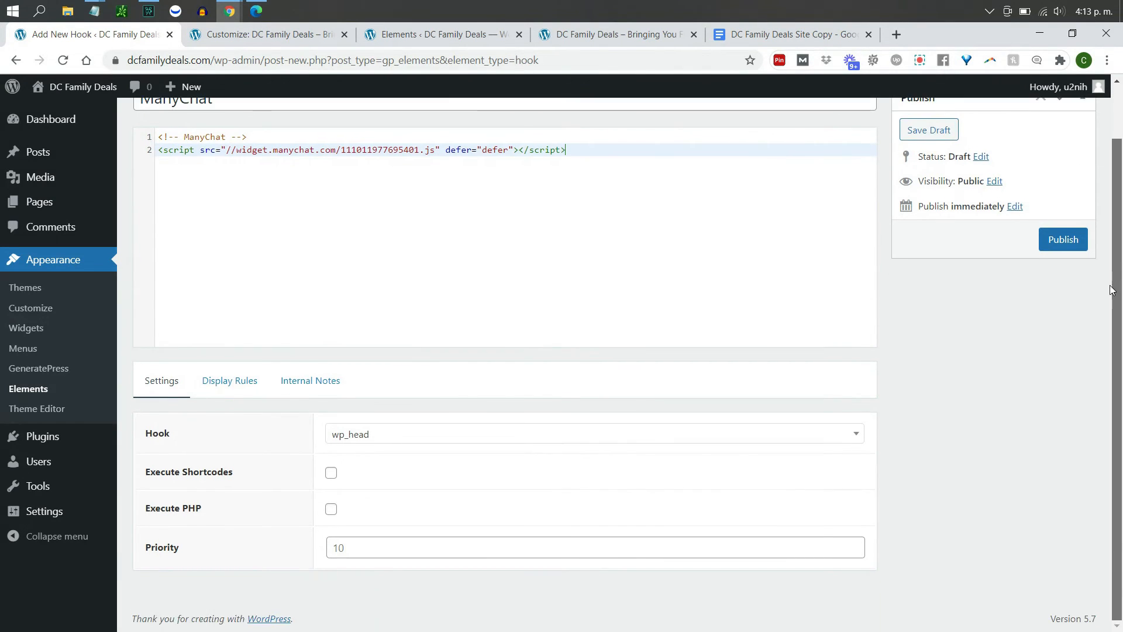
left_click(379, 440)
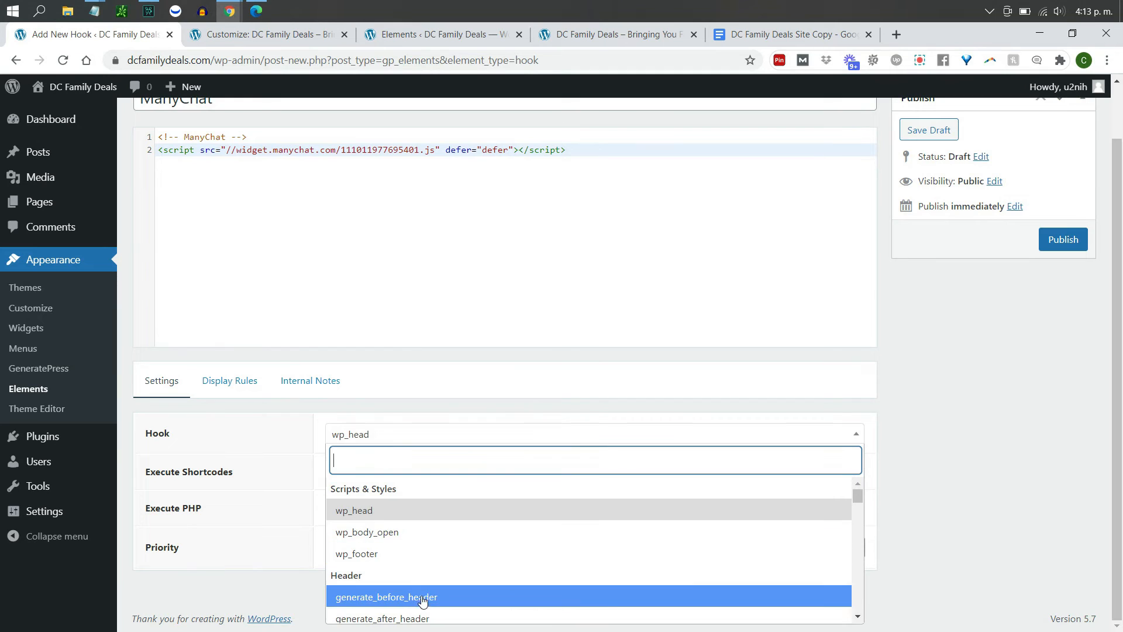
left_click_drag(861, 496, 862, 507)
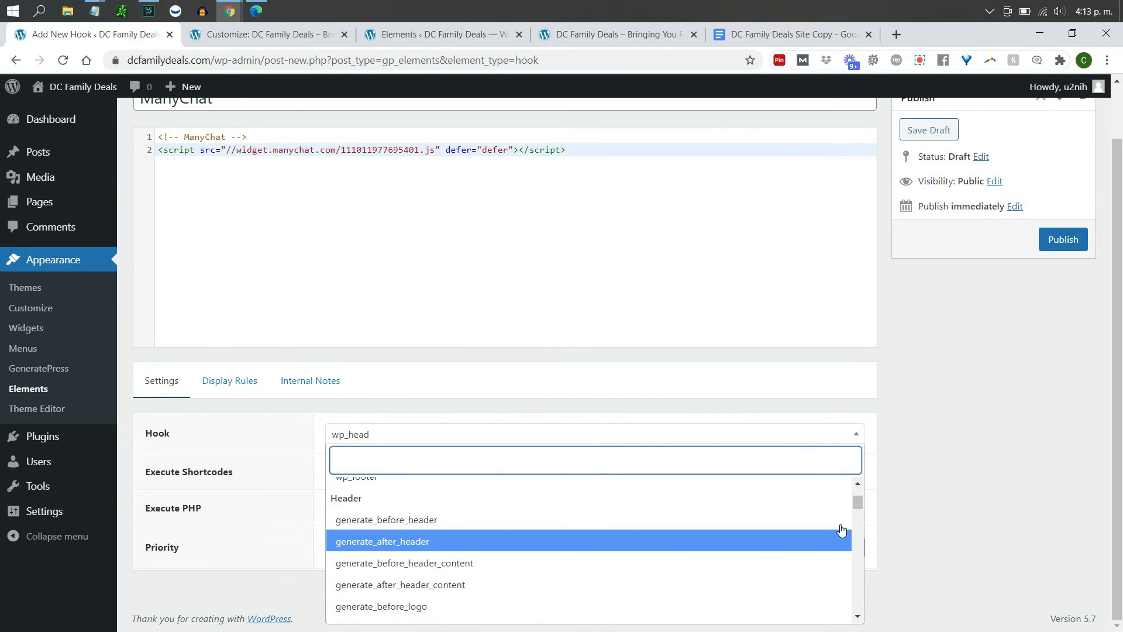
left_click_drag(857, 500, 857, 490)
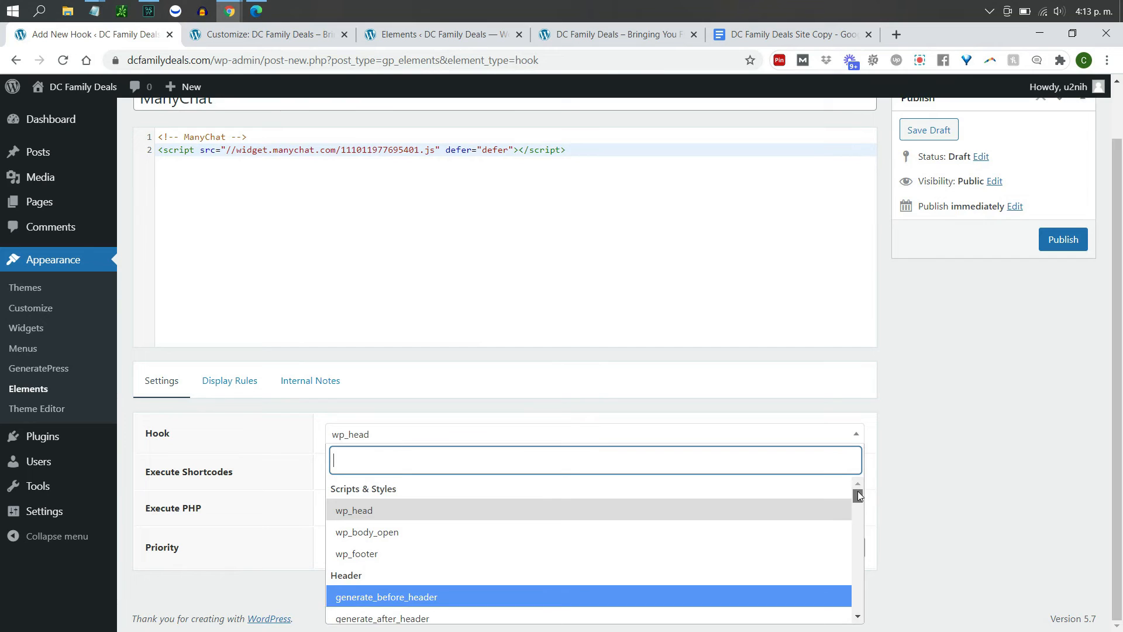
left_click(370, 513)
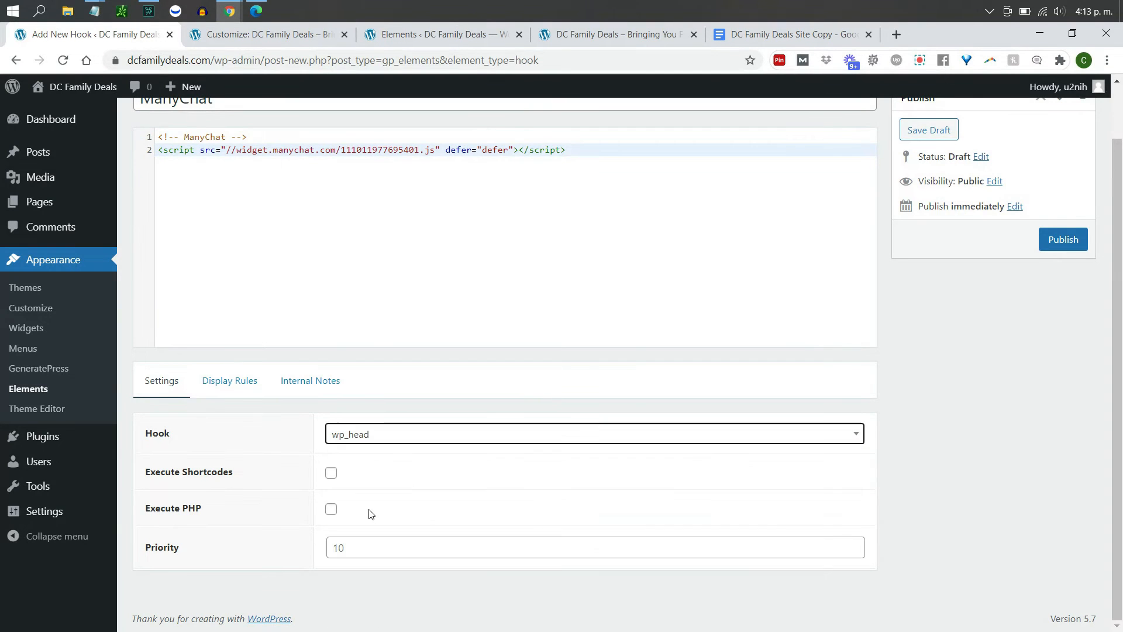
left_click(227, 380)
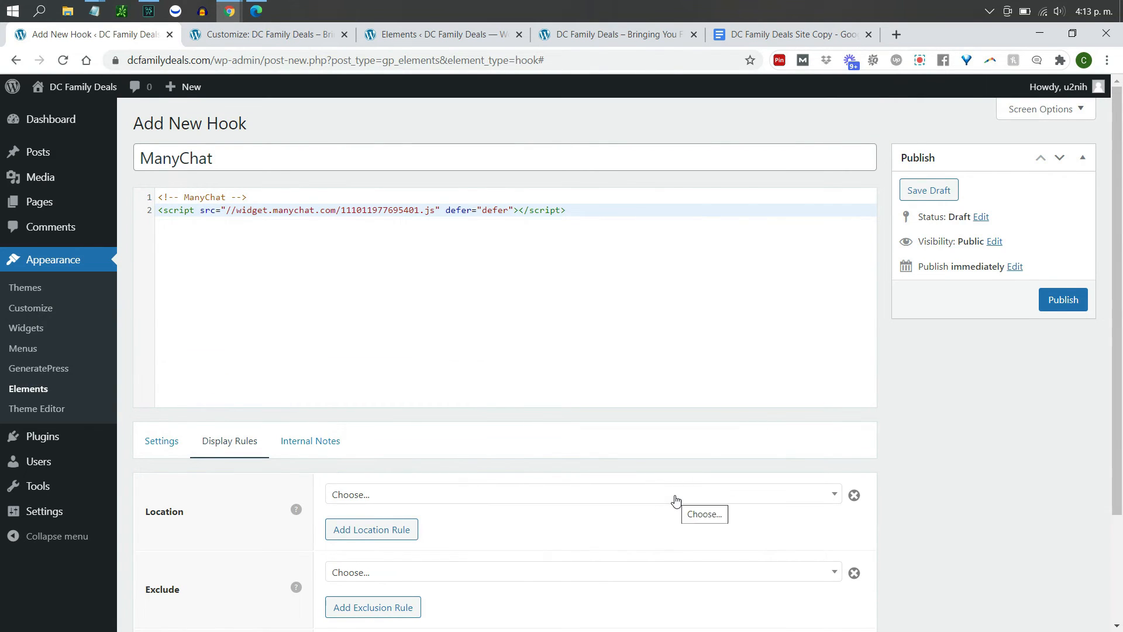
- Set the ManyChat hook's display location to Entire Site and publish the hook
left_click(676, 500)
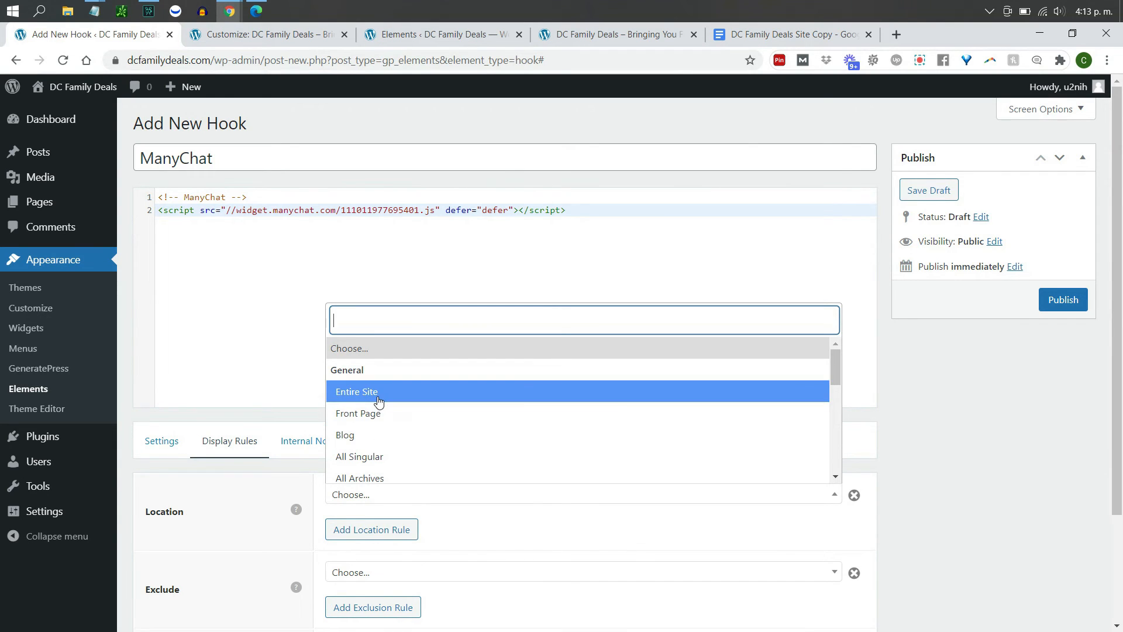
left_click(377, 400)
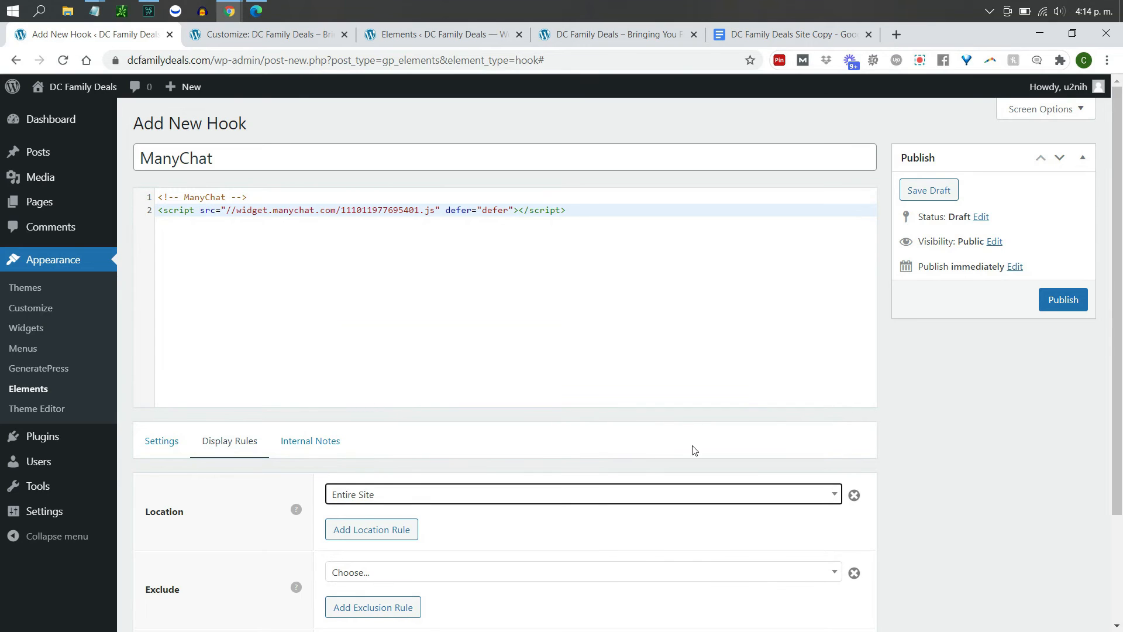
left_click(1058, 300)
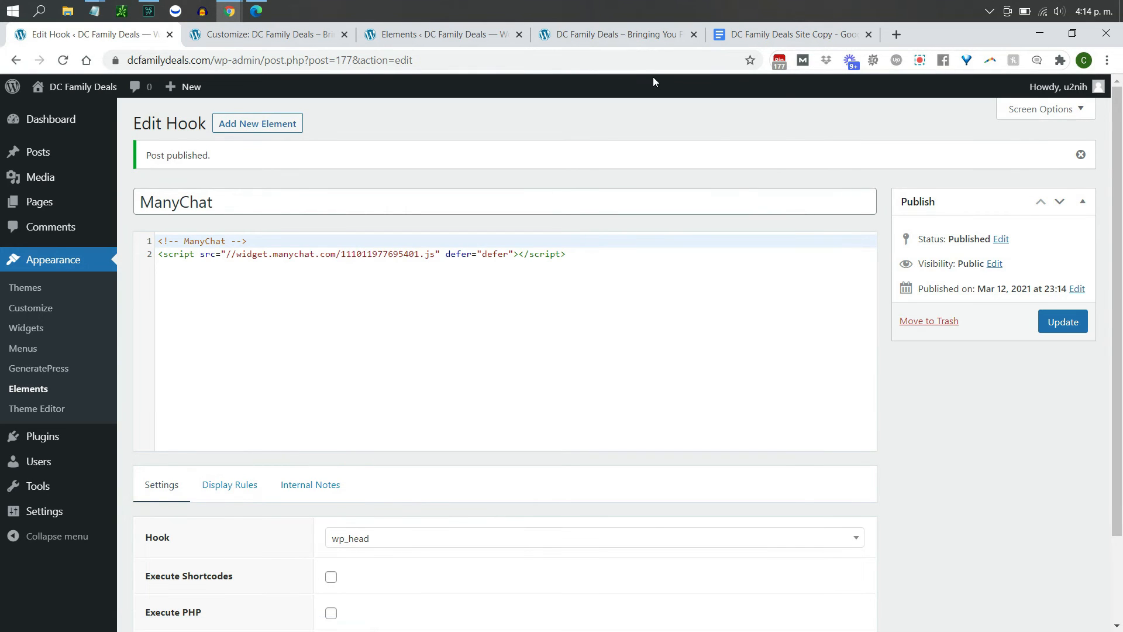
- Reload the live DC Family Deals homepage and check it from the hero section down to the footer
left_click(633, 36)
left_click(610, 55)
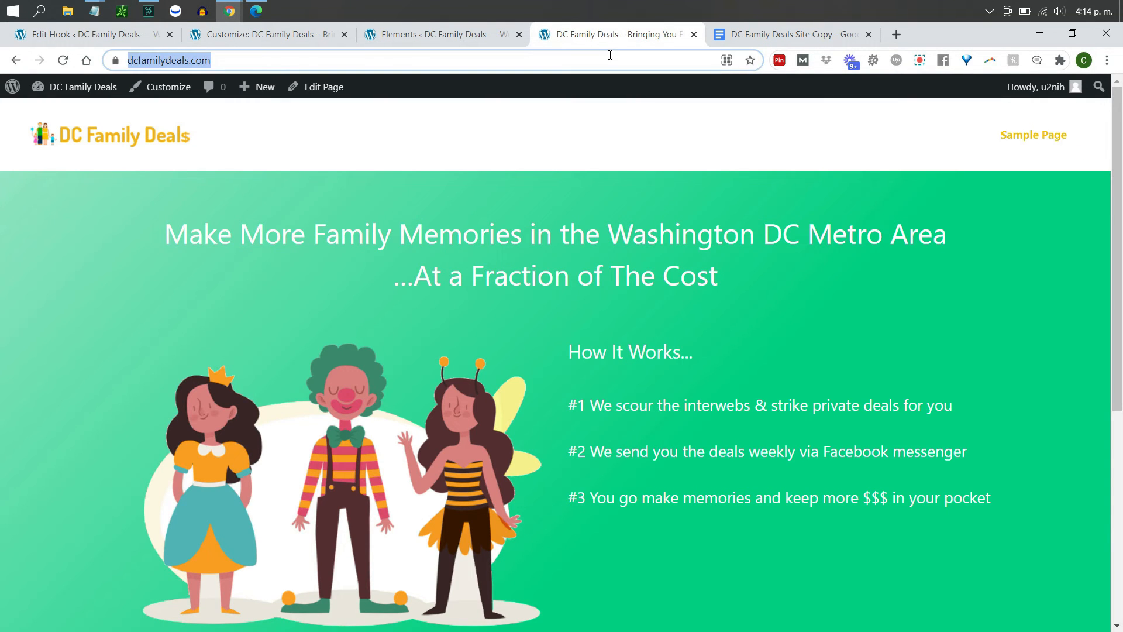
key("Return")
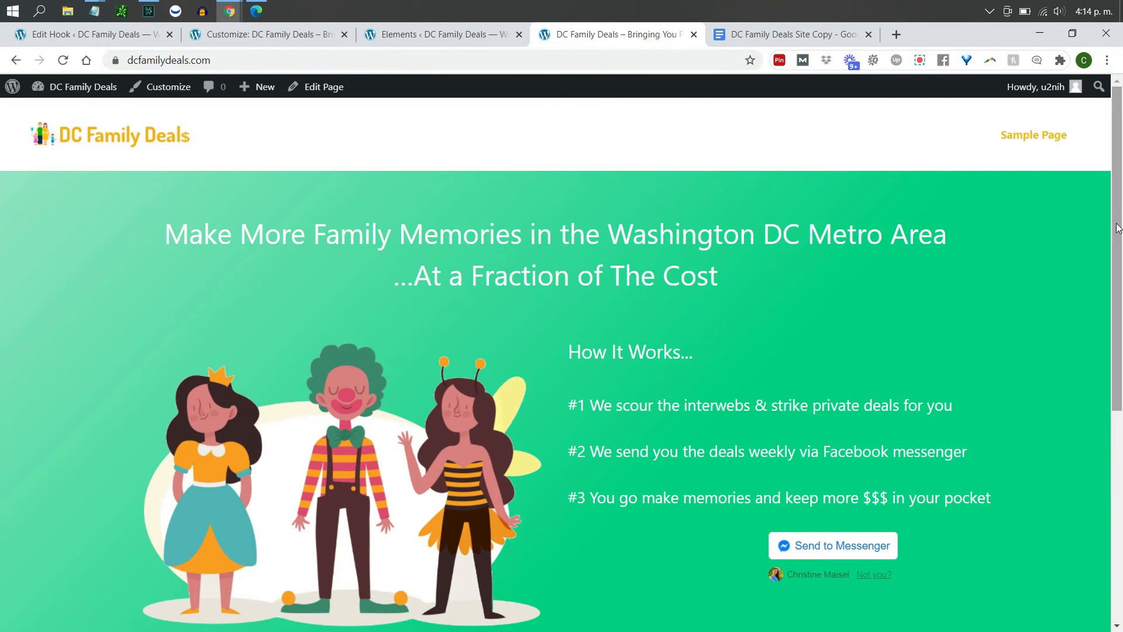
left_click_drag(1114, 229, 1114, 266)
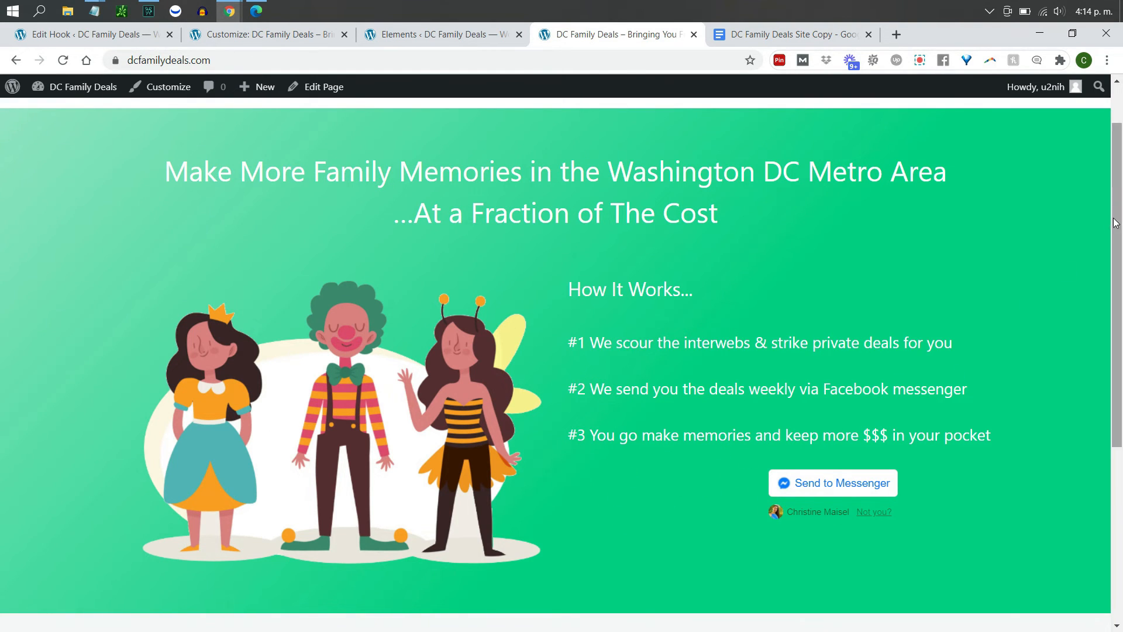
left_click_drag(1117, 223, 1118, 322)
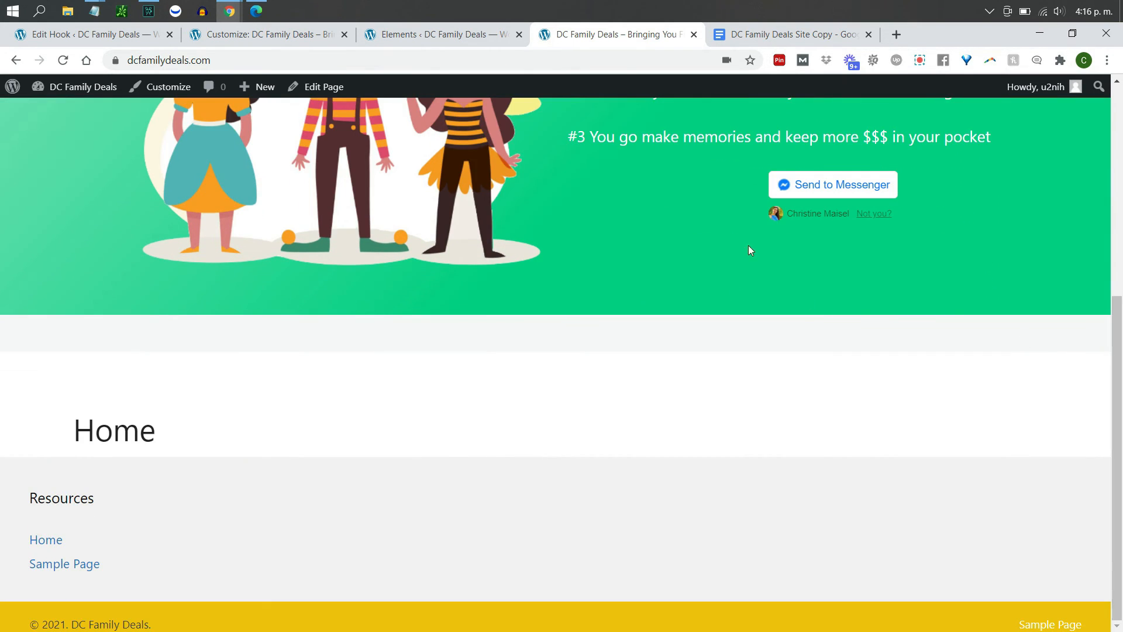
mouse_move(1103, 364)
left_mouse_down()
mouse_move(1097, 157)
mouse_move(1117, 253)
mouse_move(1120, 361)
left_mouse_up()
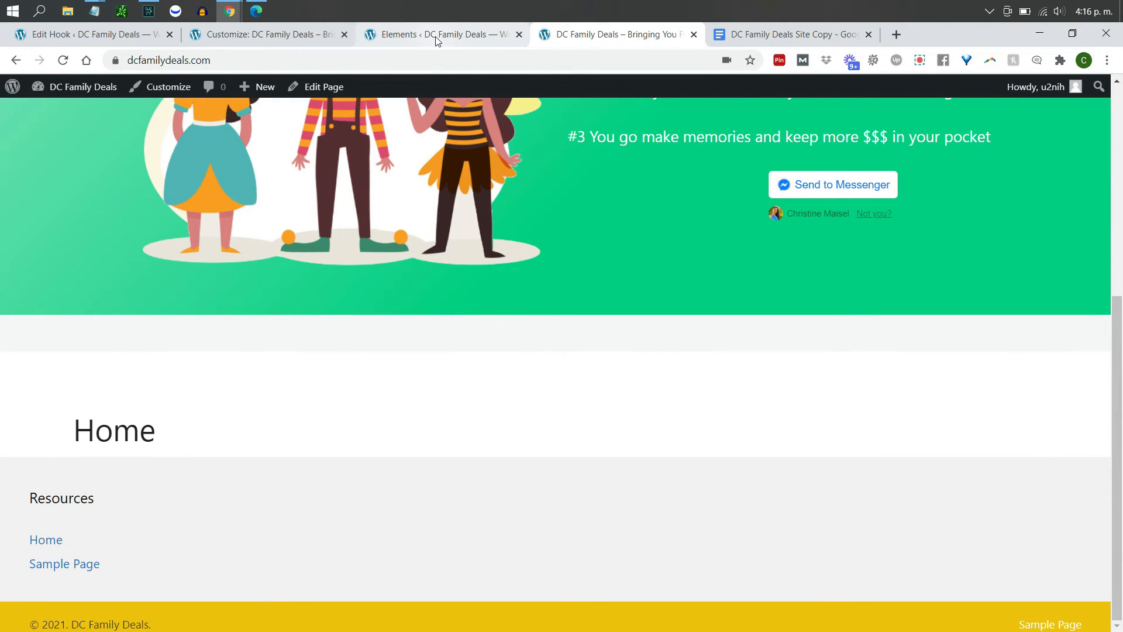
- Open the Home page for editing from the site's list of pages
left_click(420, 35)
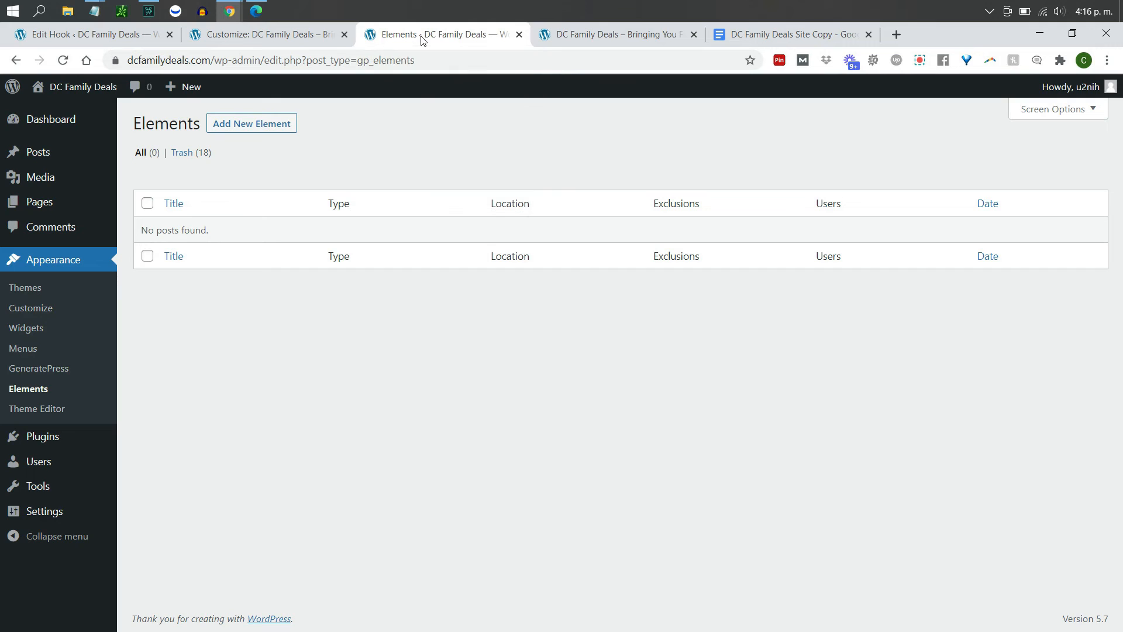
left_click(66, 209)
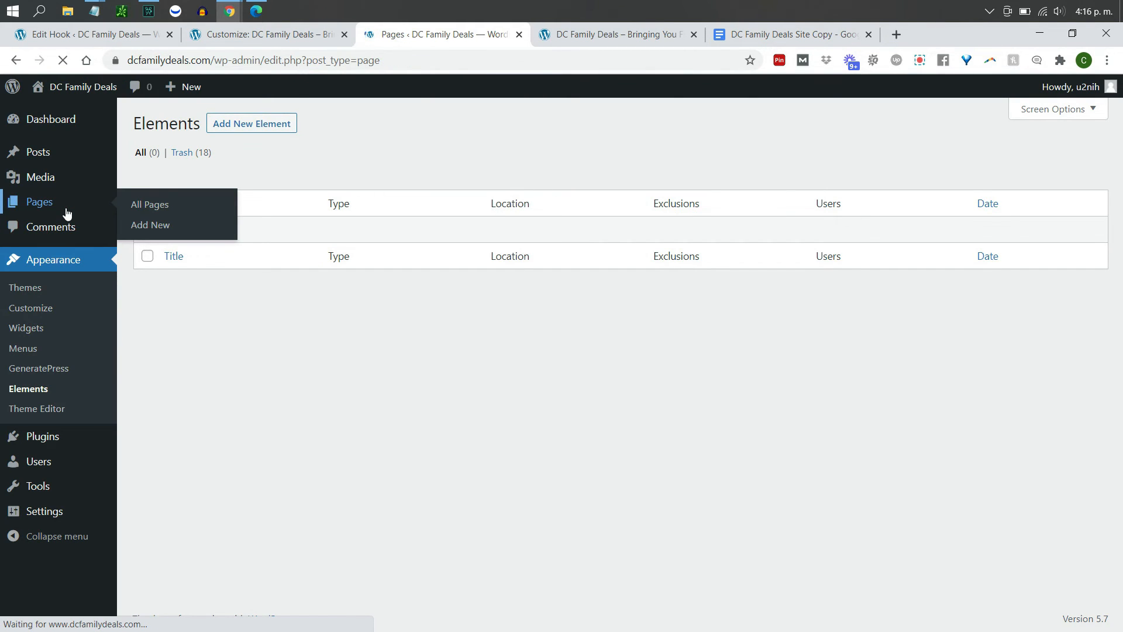
left_click(183, 234)
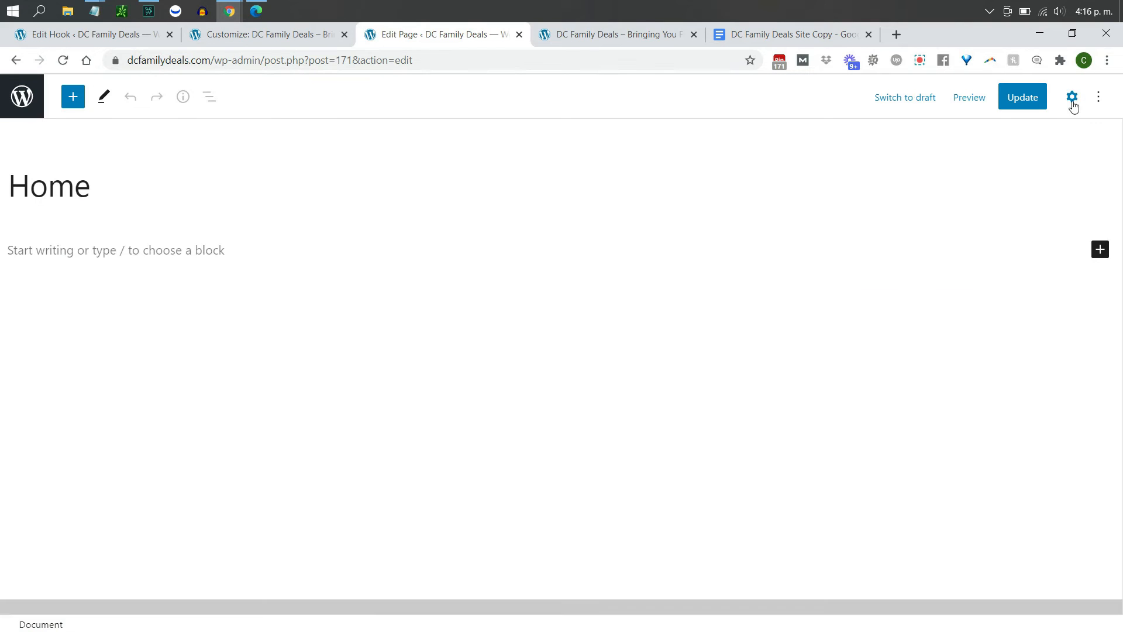
- Disable the Content Title element in the Home page's layout settings and update the page
left_click(1071, 97)
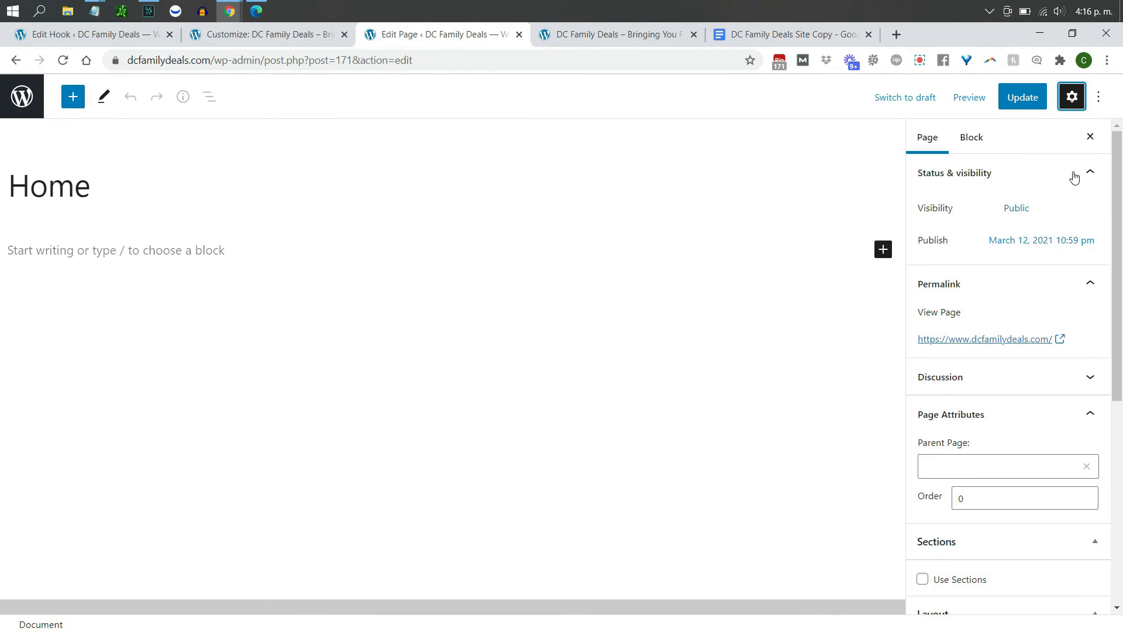
scroll(1080, 499, "down", 9)
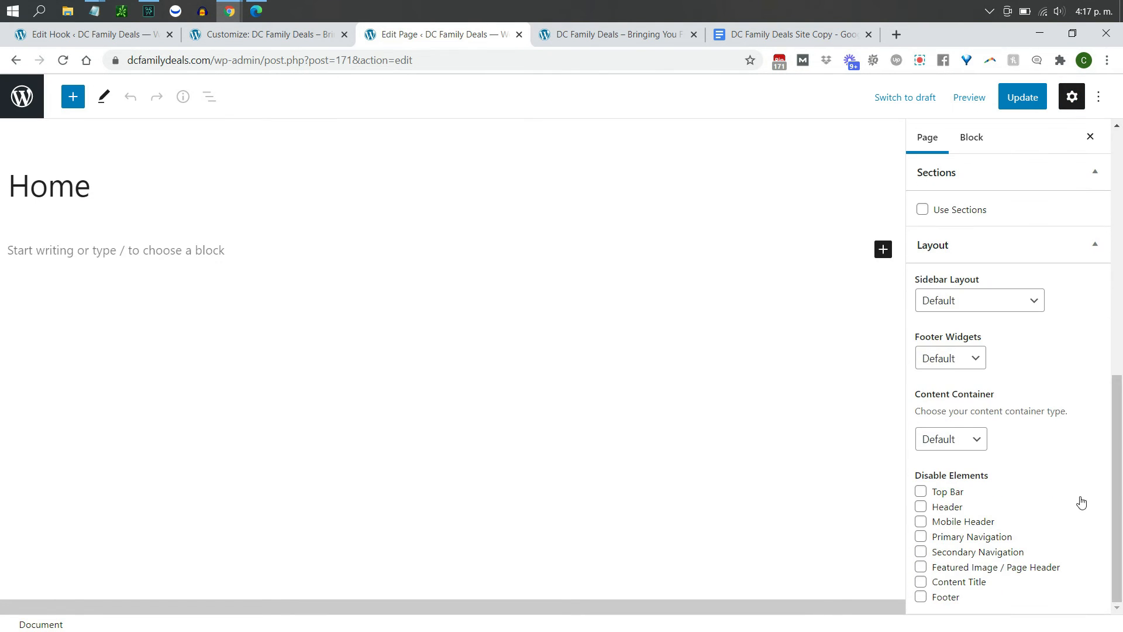
left_click(922, 582)
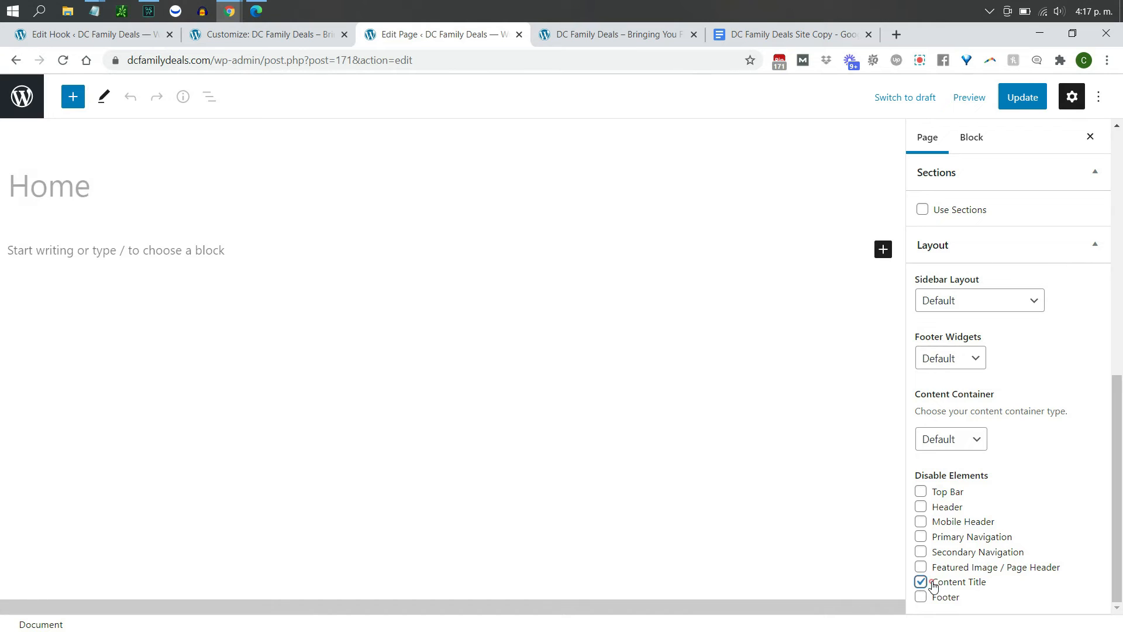
left_click(611, 34)
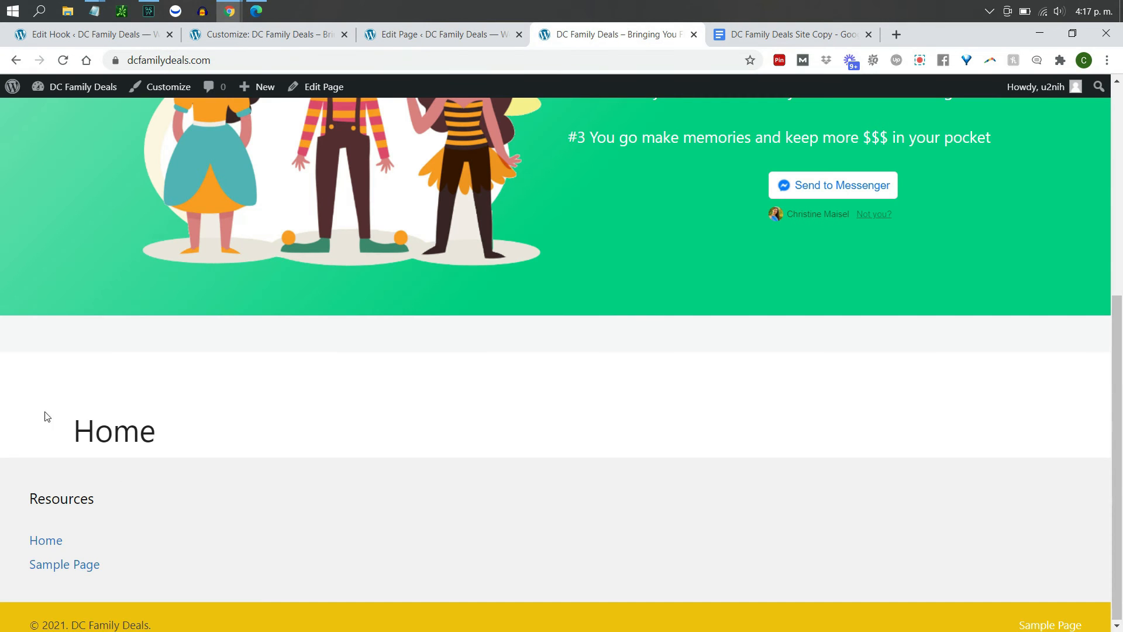
key("ctrl+shift+Tab")
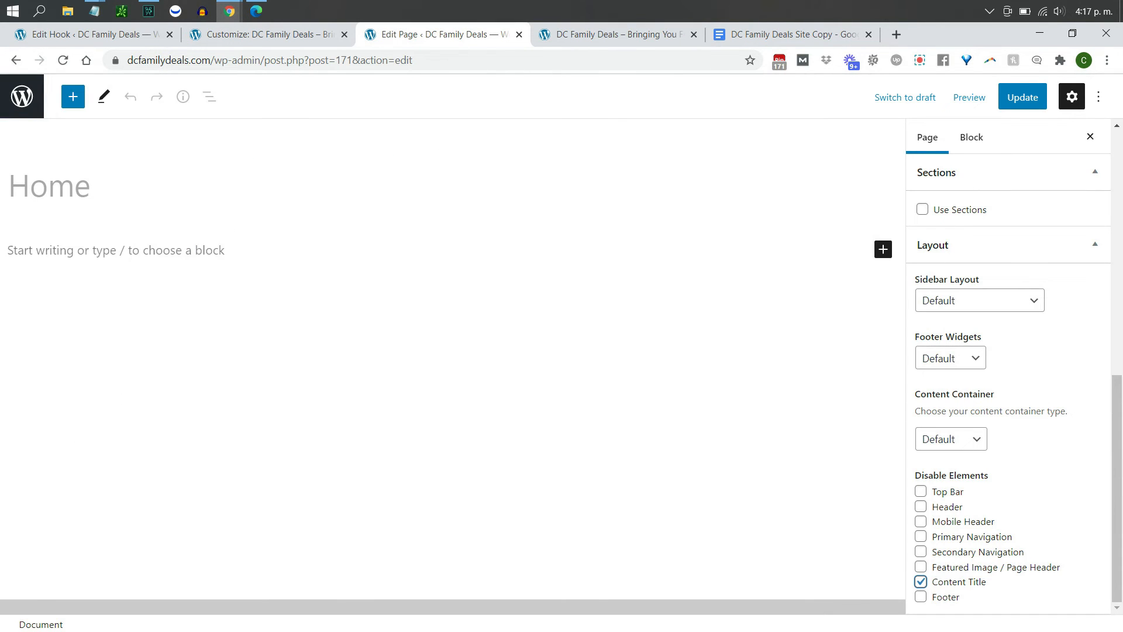
left_click(1021, 110)
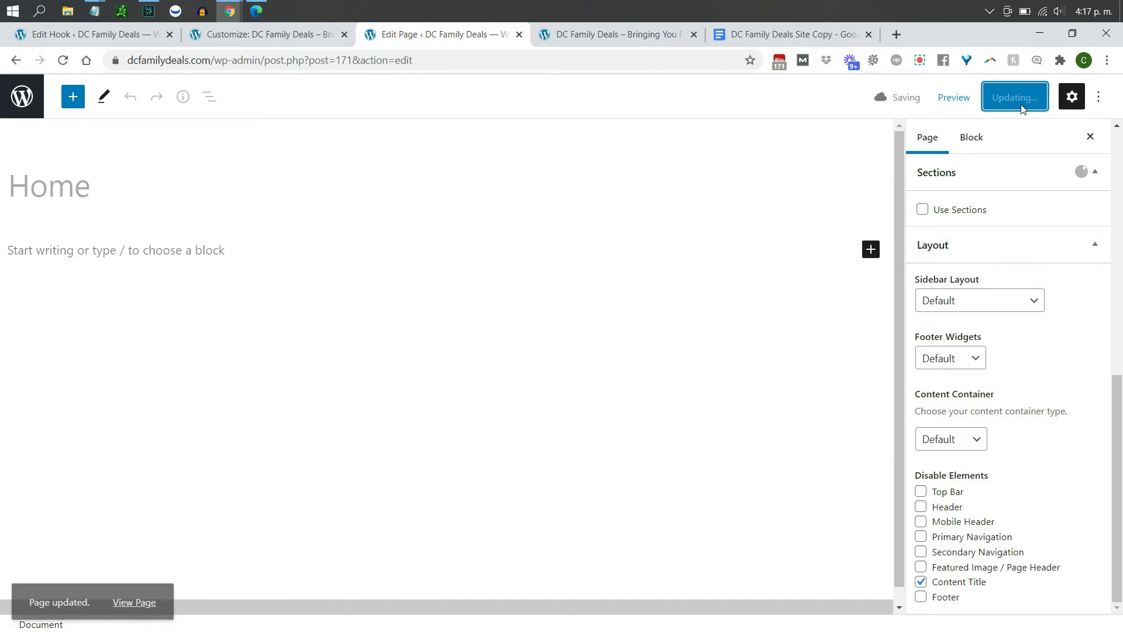
- Reload the live homepage and check the area between the hero section and the footer
left_click(615, 34)
key("F5")
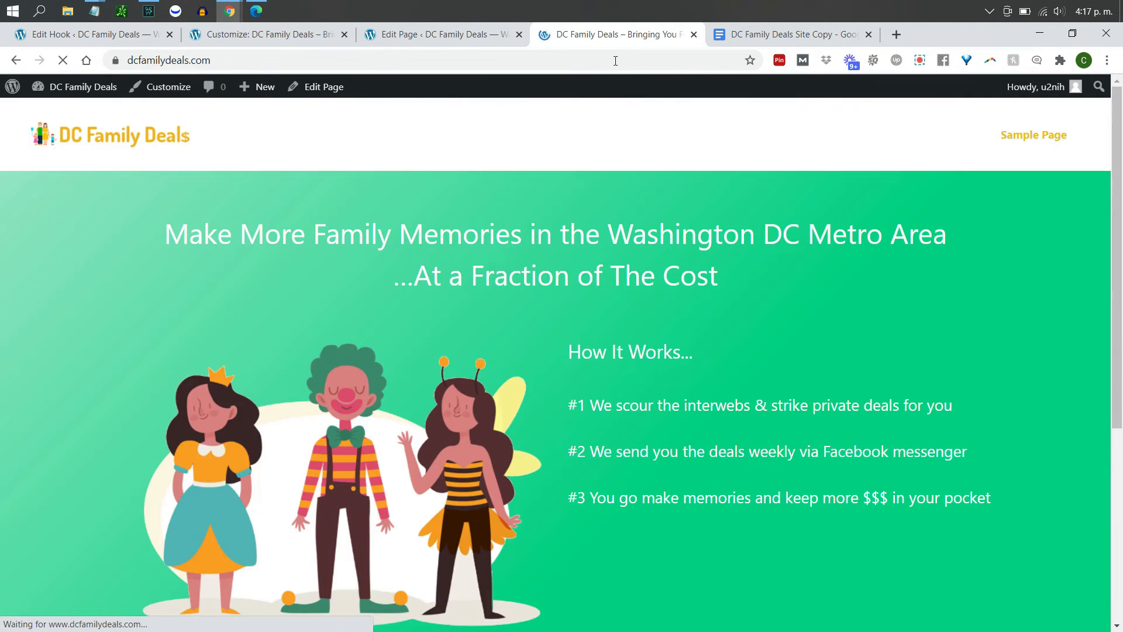
left_click_drag(1118, 263, 1121, 467)
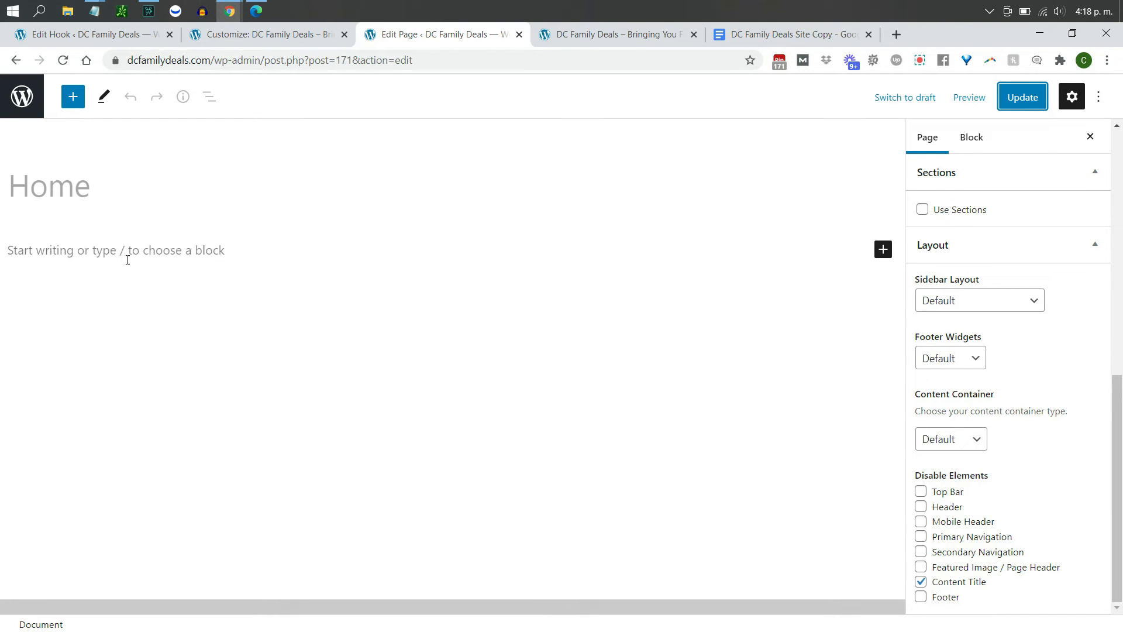
- Insert a Columns block with the 33 / 33 / 33 variation into the Home page
left_click(883, 250)
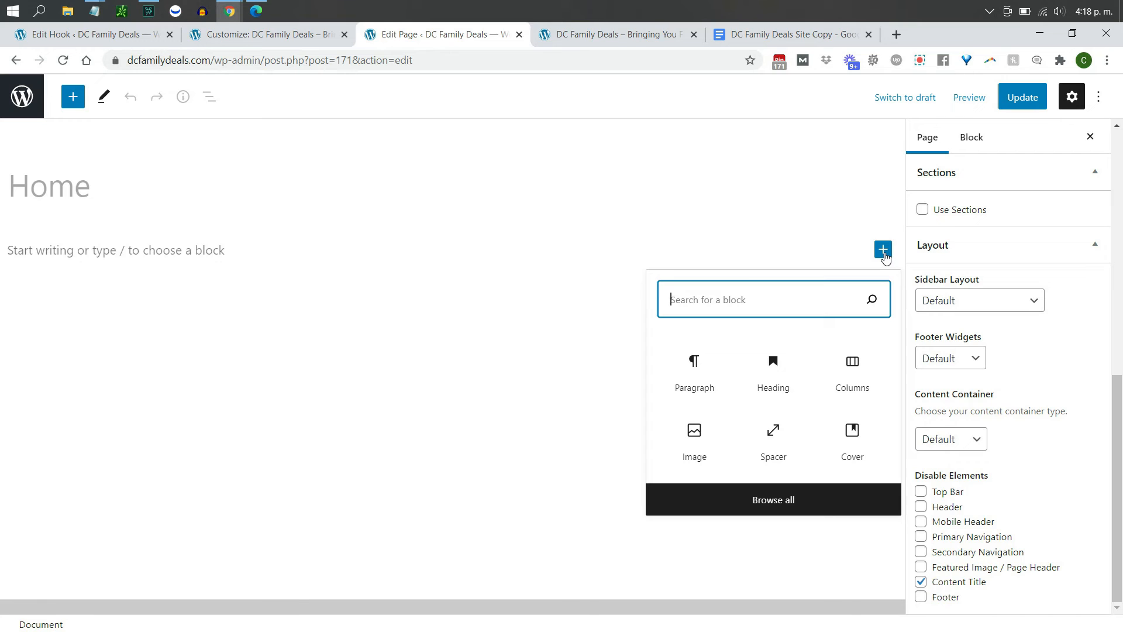
left_click(861, 374)
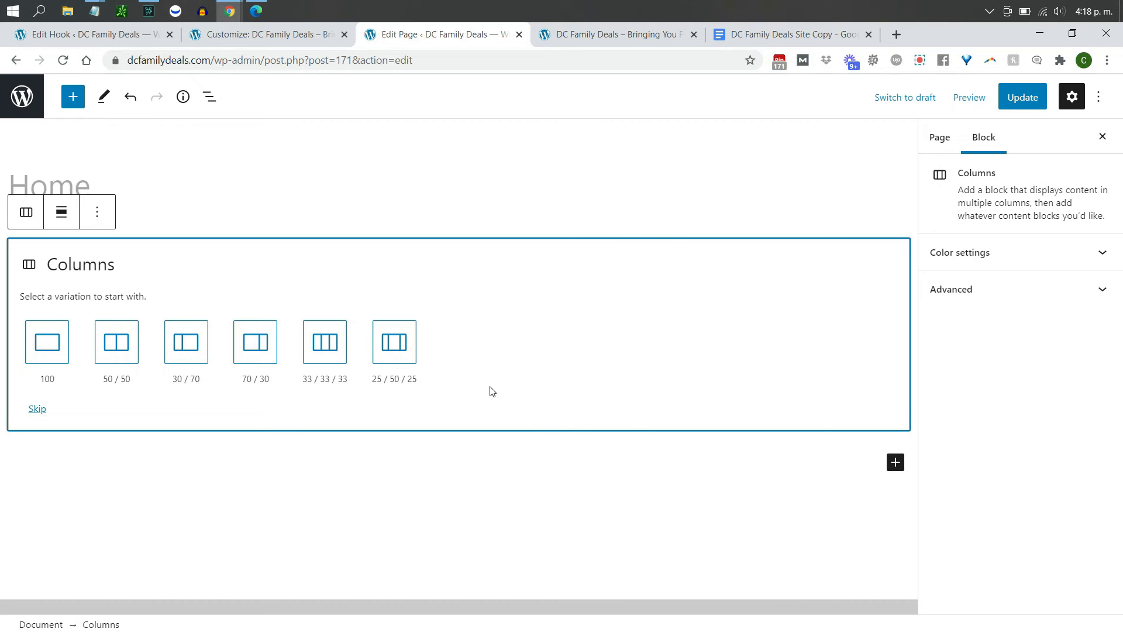
left_click(323, 344)
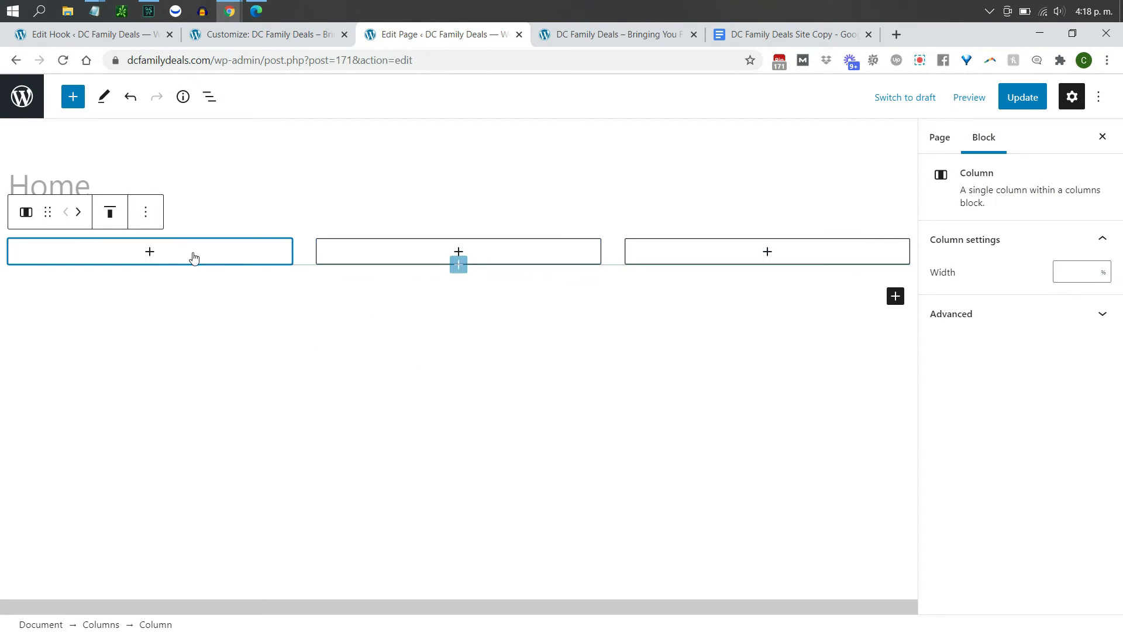
- Add an Image block to the first of the three columns
left_click(158, 255)
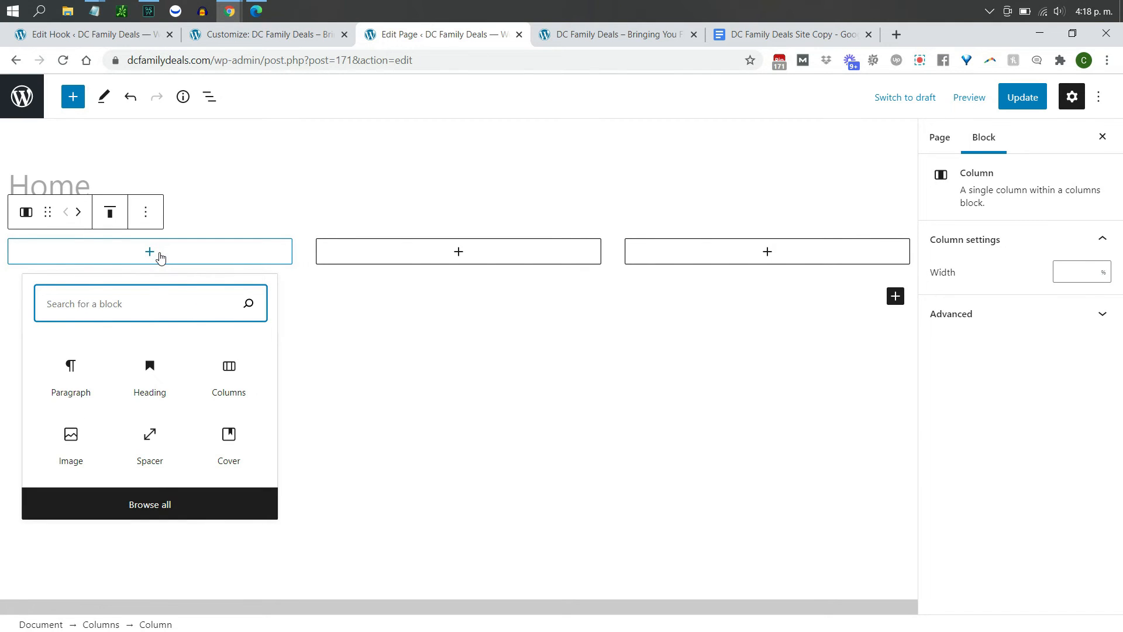
type("image")
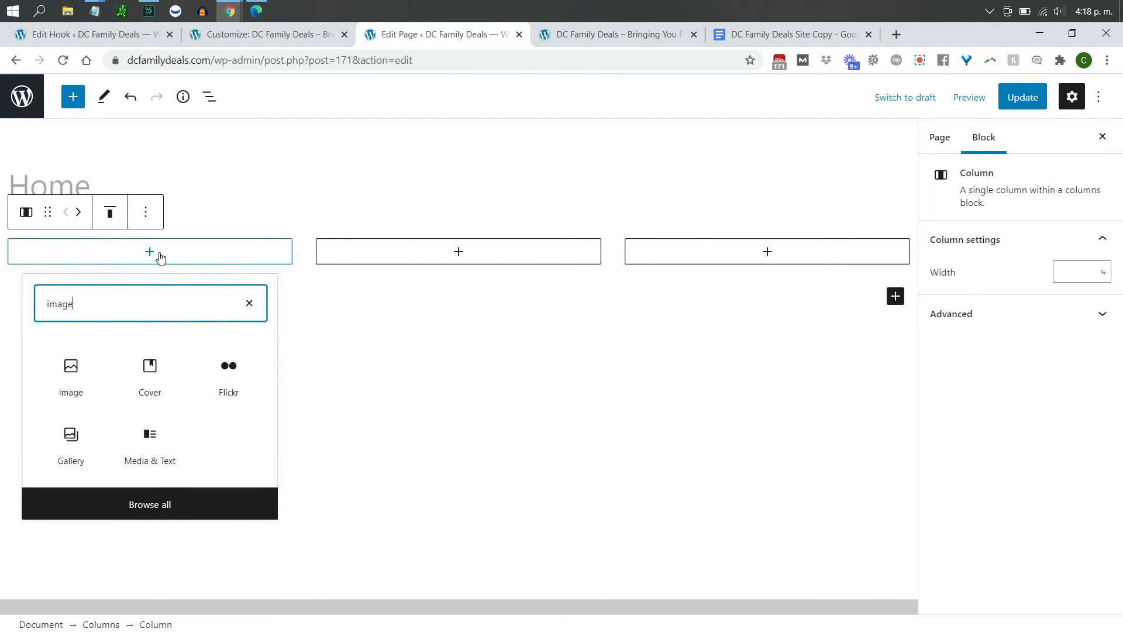
left_click(70, 377)
- Add a Heading block reading "Theatre" below the image block in the first column
left_click(278, 437)
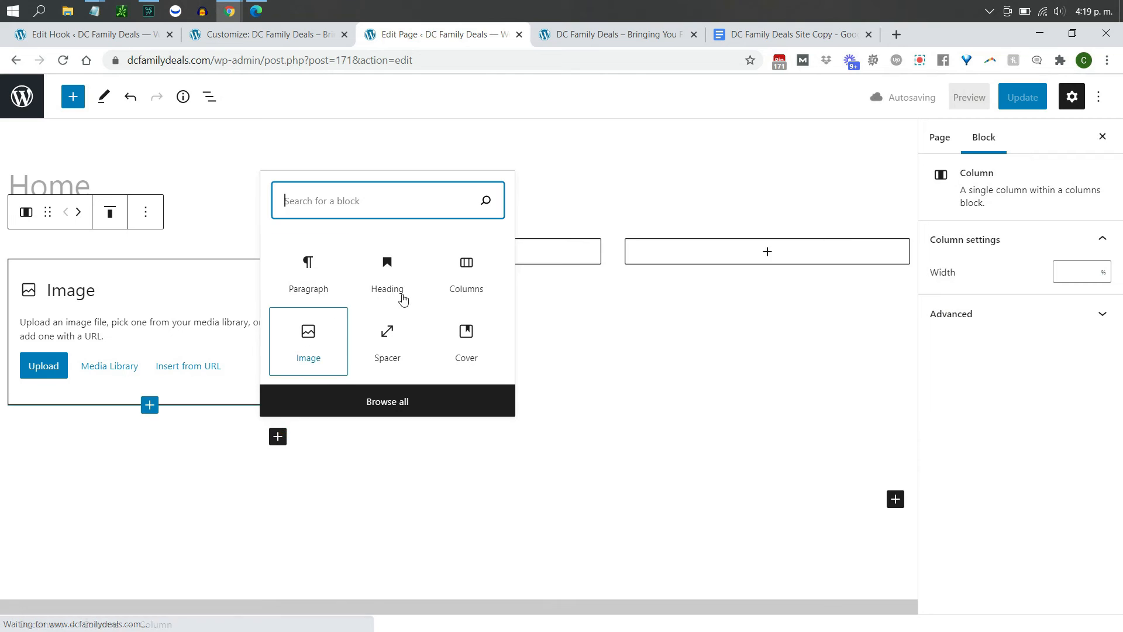
left_click(388, 273)
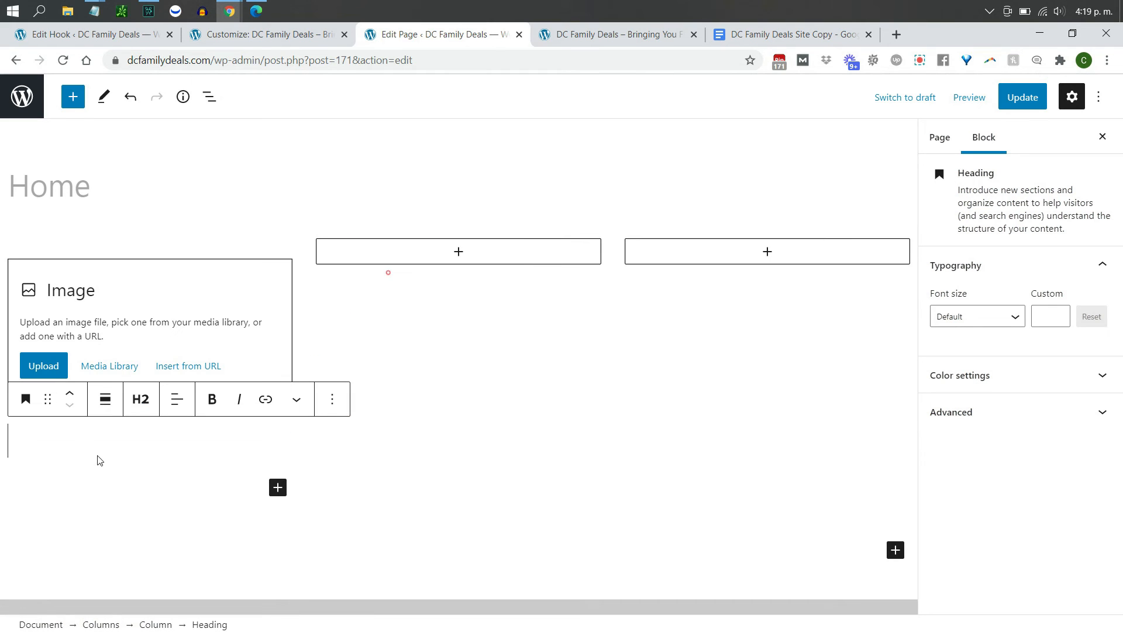
type("Theatre")
- Change the "Theatre" heading to level H3 and centre its text
double_click(67, 431)
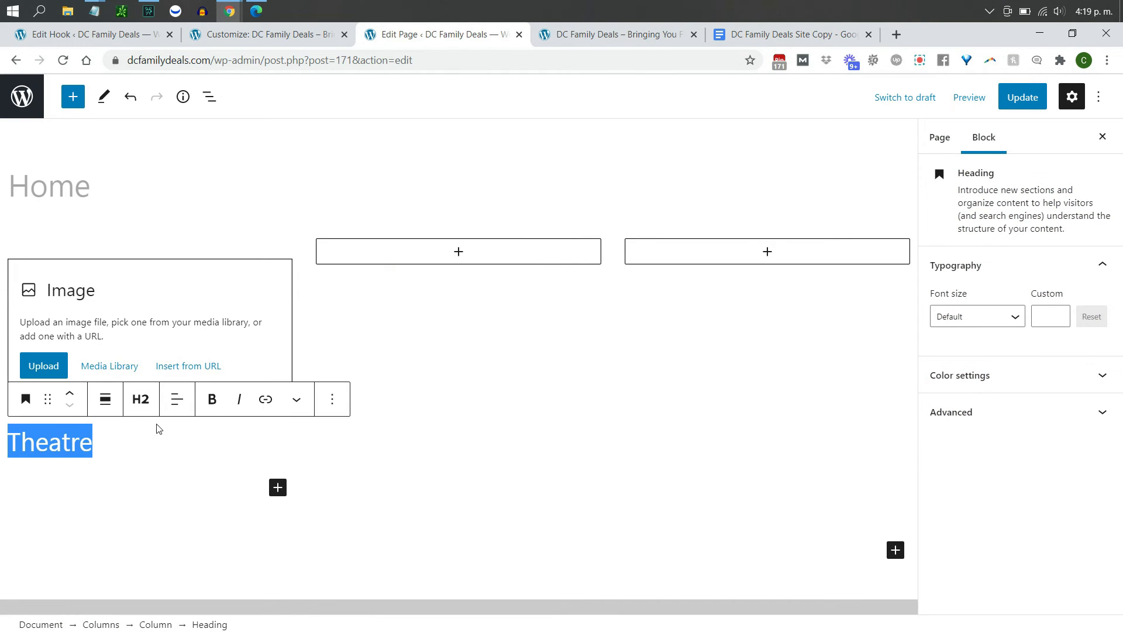
left_click(141, 400)
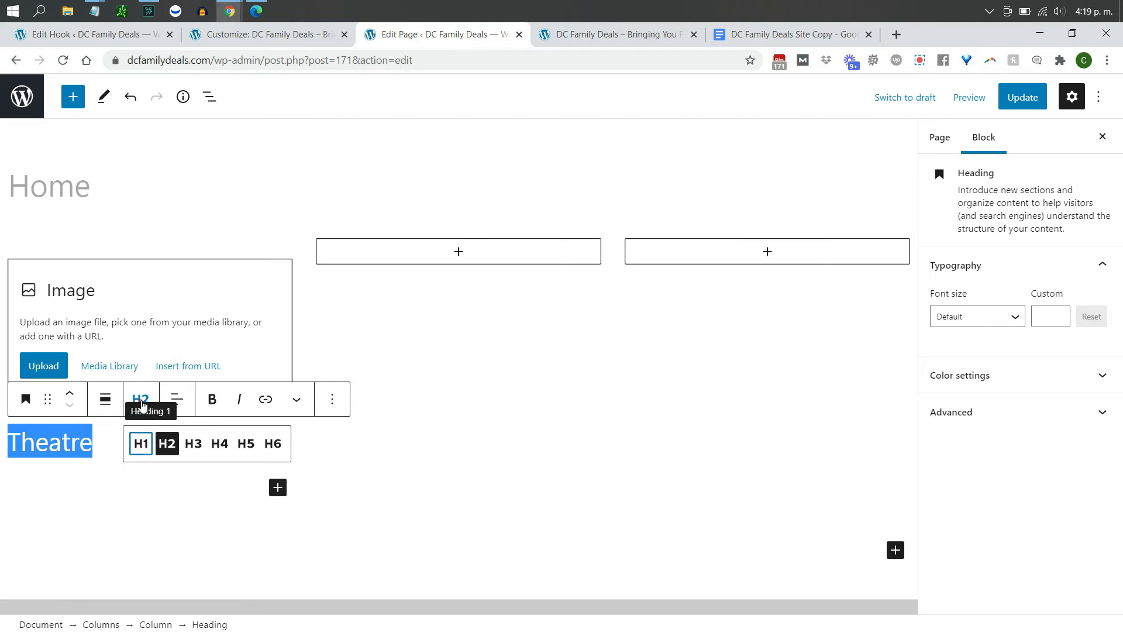
left_click(193, 443)
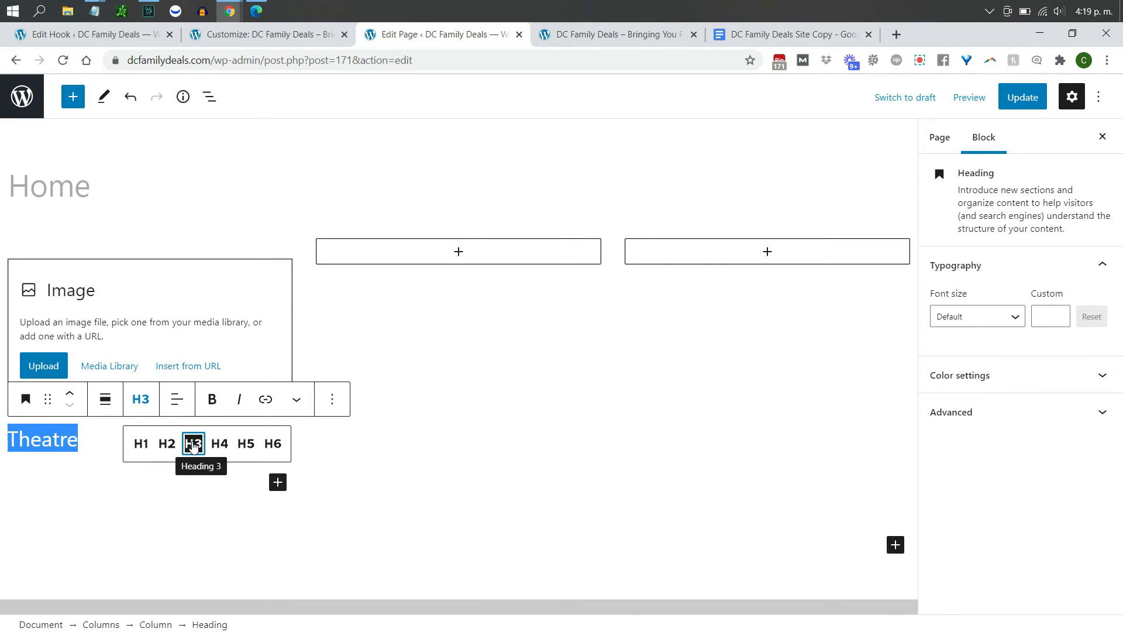
left_click(177, 399)
left_click(217, 474)
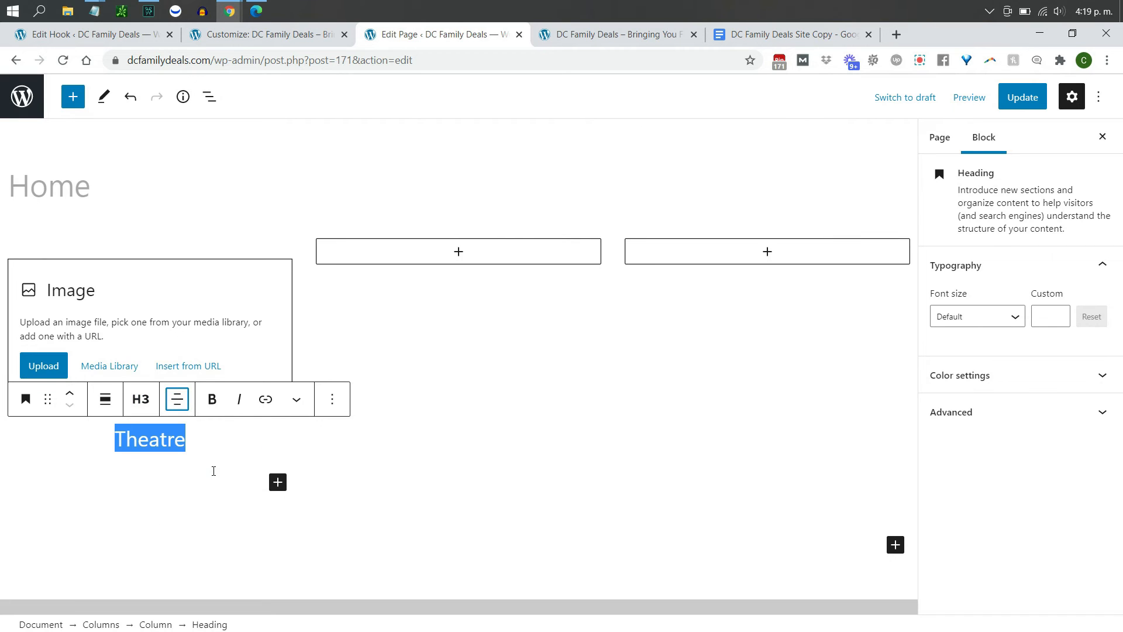
- Upload the "theatre" picture into the first column's image block and align it to the center
left_click(44, 366)
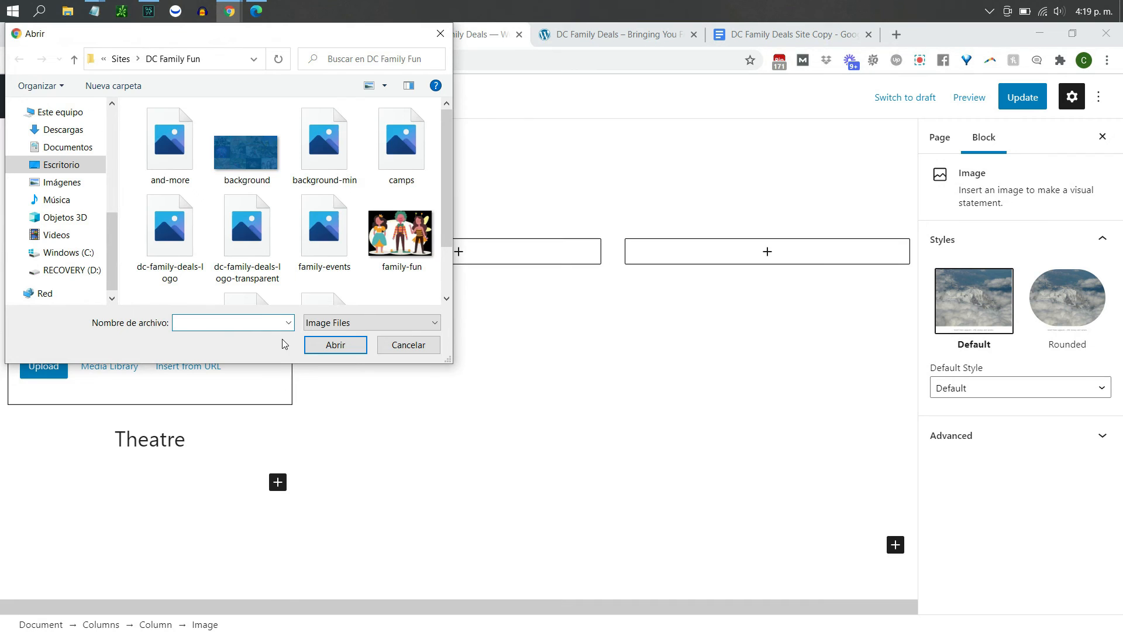
left_click_drag(447, 218, 448, 261)
left_click(344, 260)
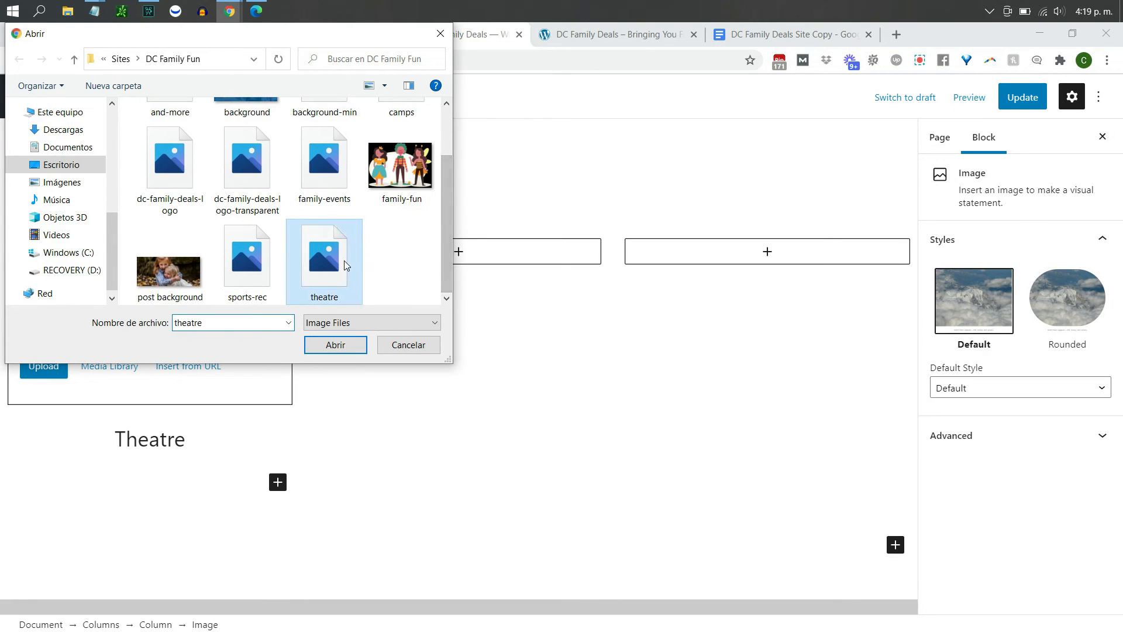
left_click(343, 347)
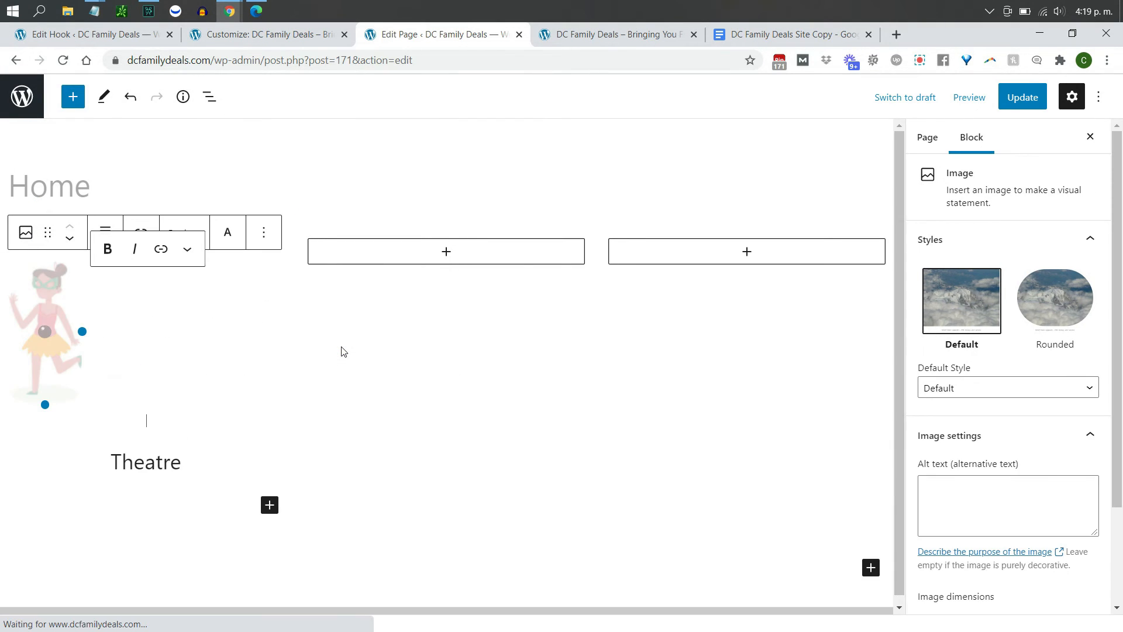
left_click(105, 232)
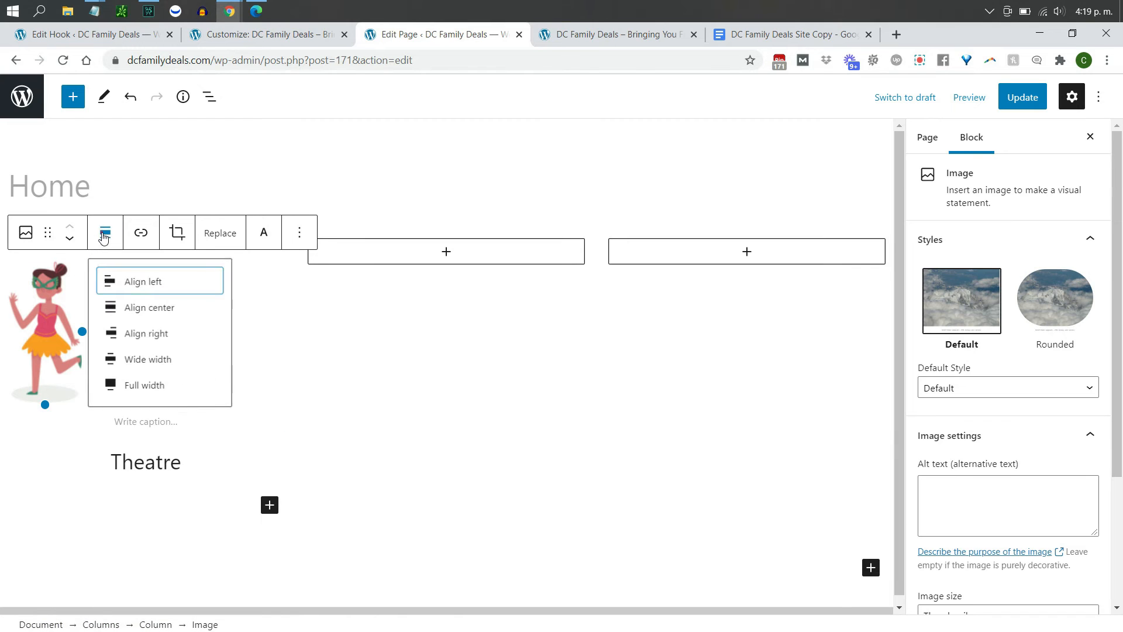
left_click(150, 308)
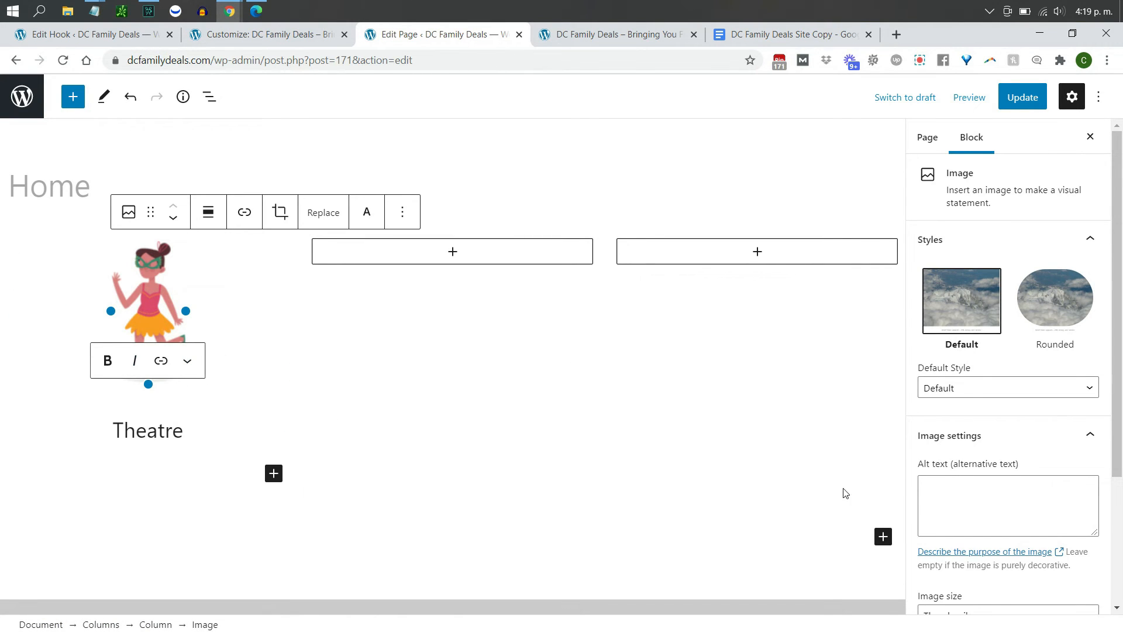
- Scale the theatre image in the first column to 75% of its size
scroll(1008, 526, "down", 3)
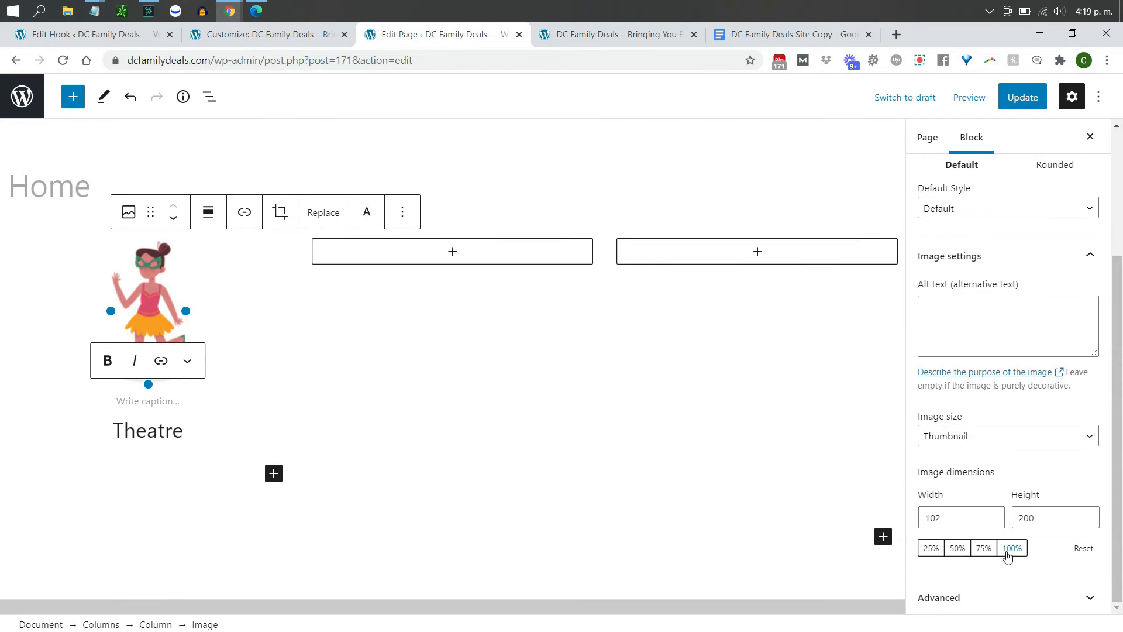
left_click(985, 548)
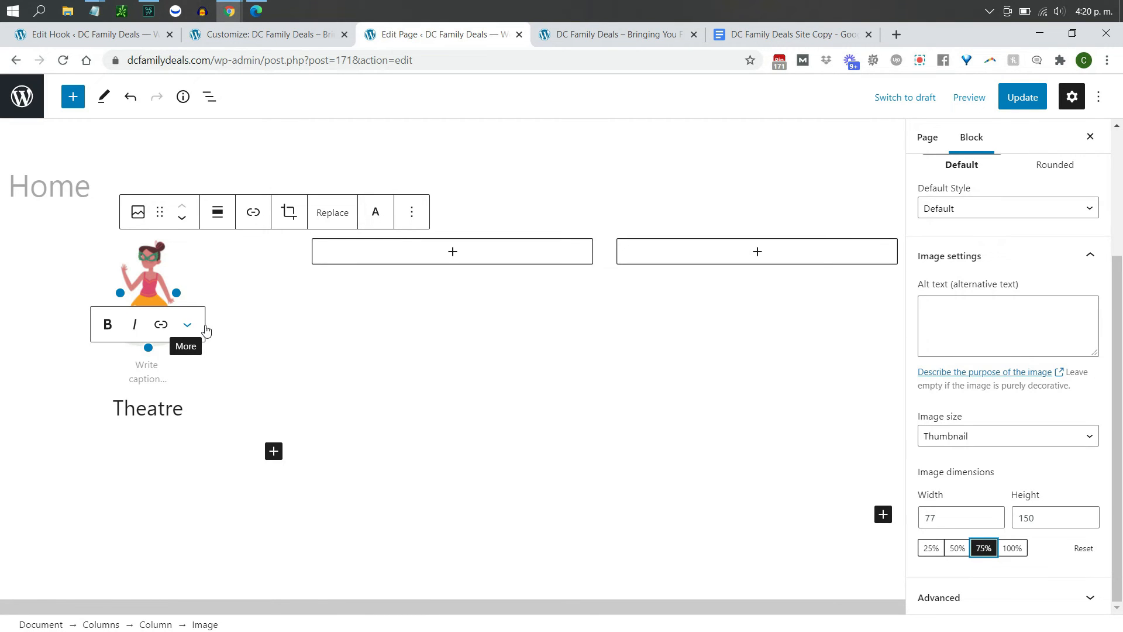
left_click(256, 352)
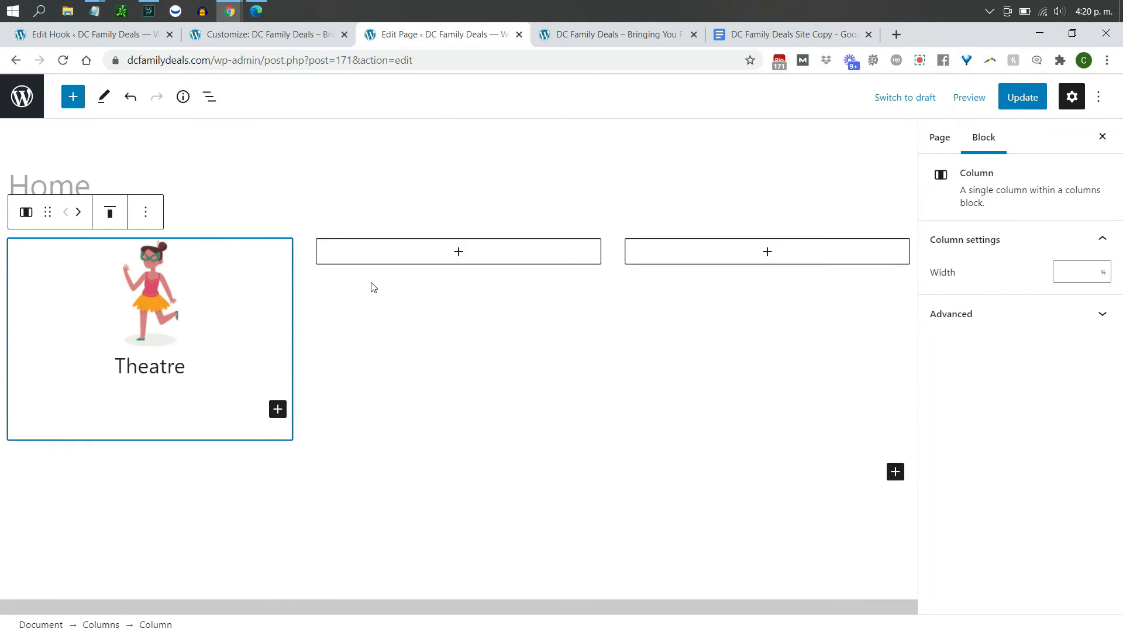
- Add an Image block to the second column and upload the "family-events" picture into it
left_click(459, 253)
type("image")
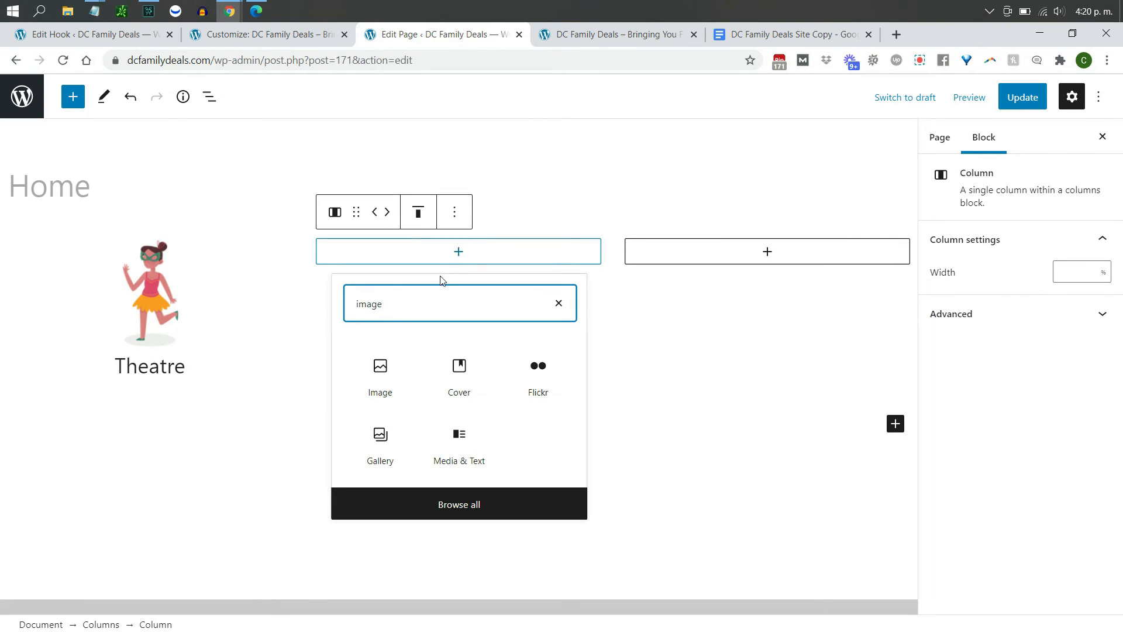
left_click(388, 386)
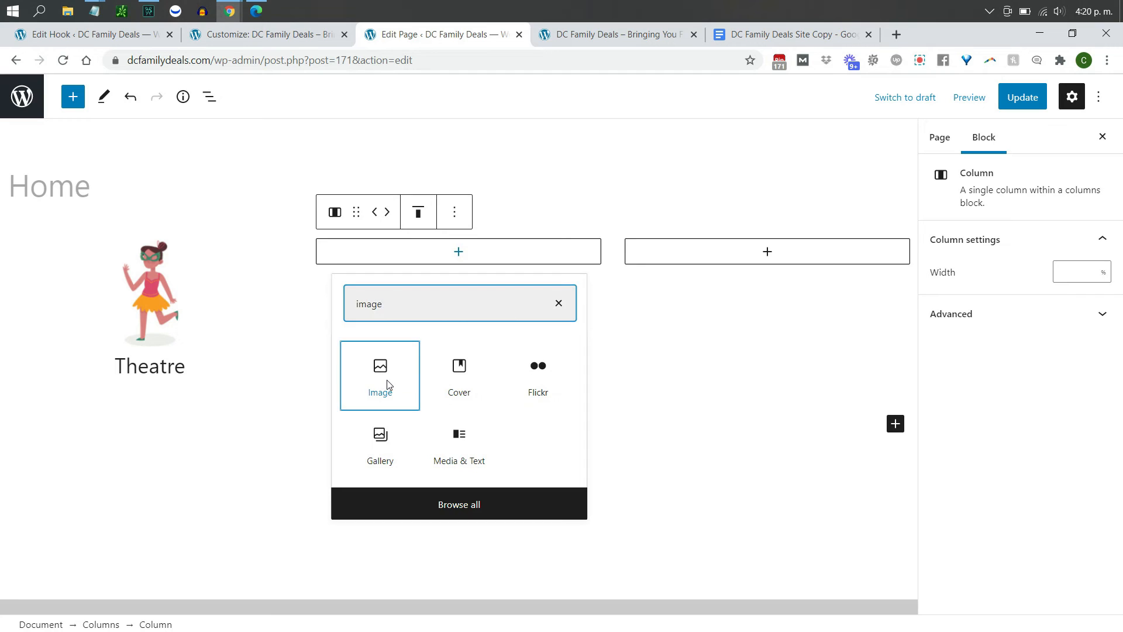
left_click(368, 372)
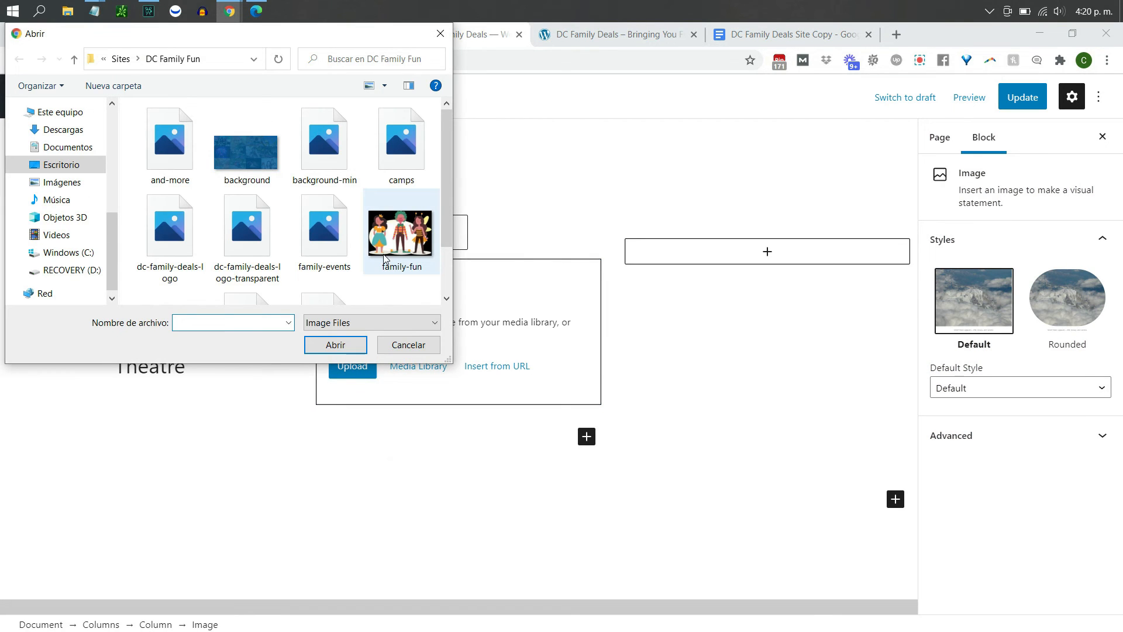
left_click(342, 245)
left_click(345, 347)
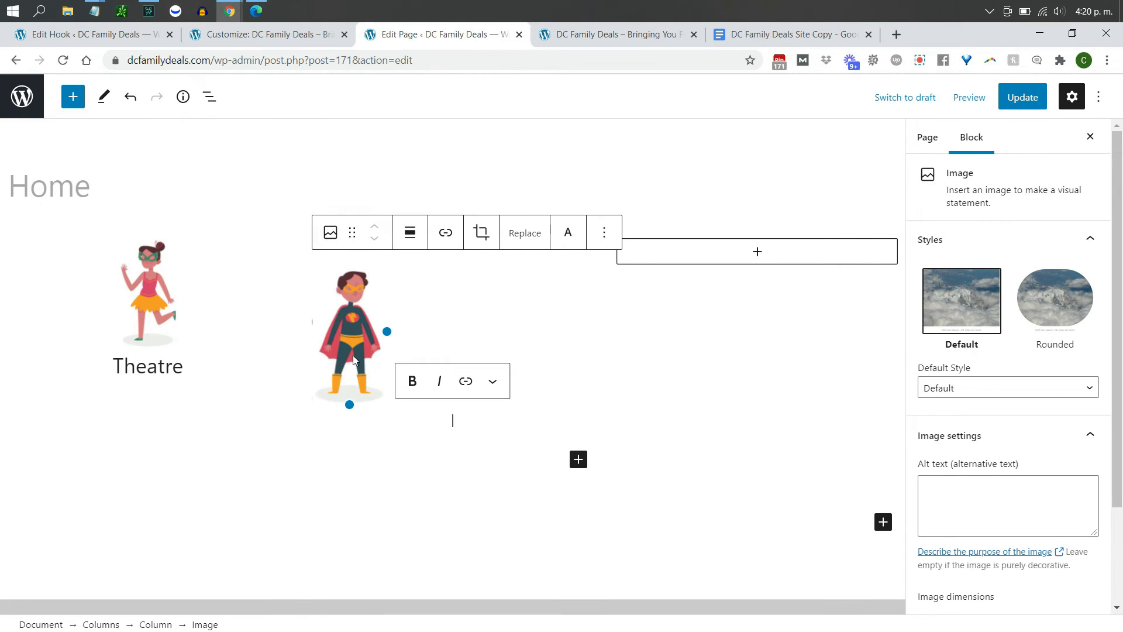
- Align the second column's image to the center and scale it to 75%
left_click(407, 248)
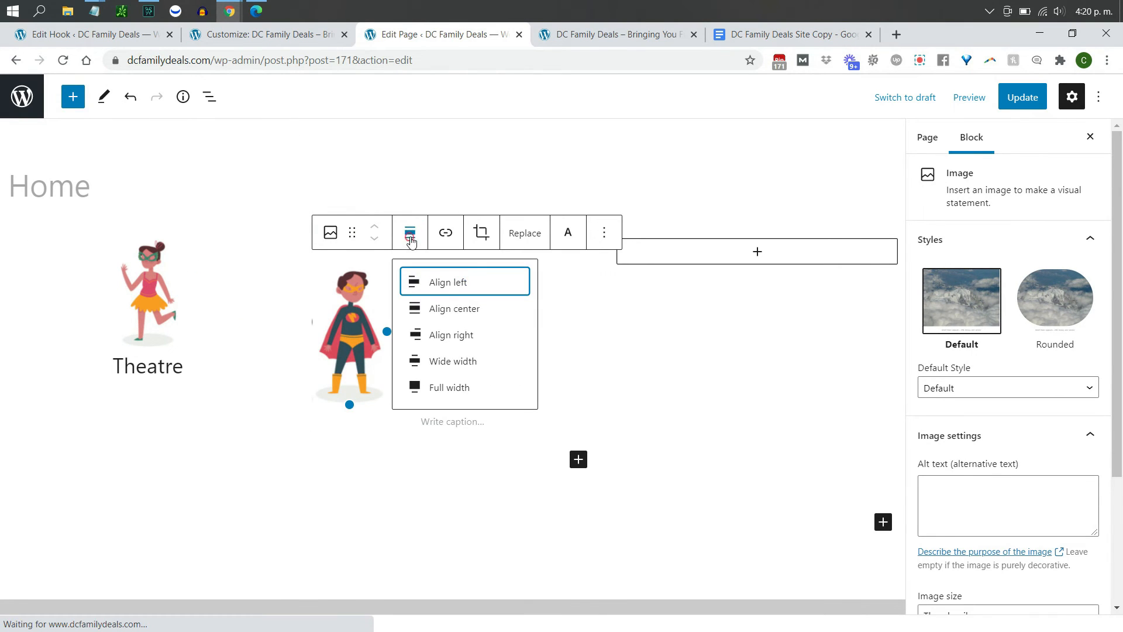
left_click(457, 310)
left_click_drag(1118, 383, 1120, 511)
left_click(985, 550)
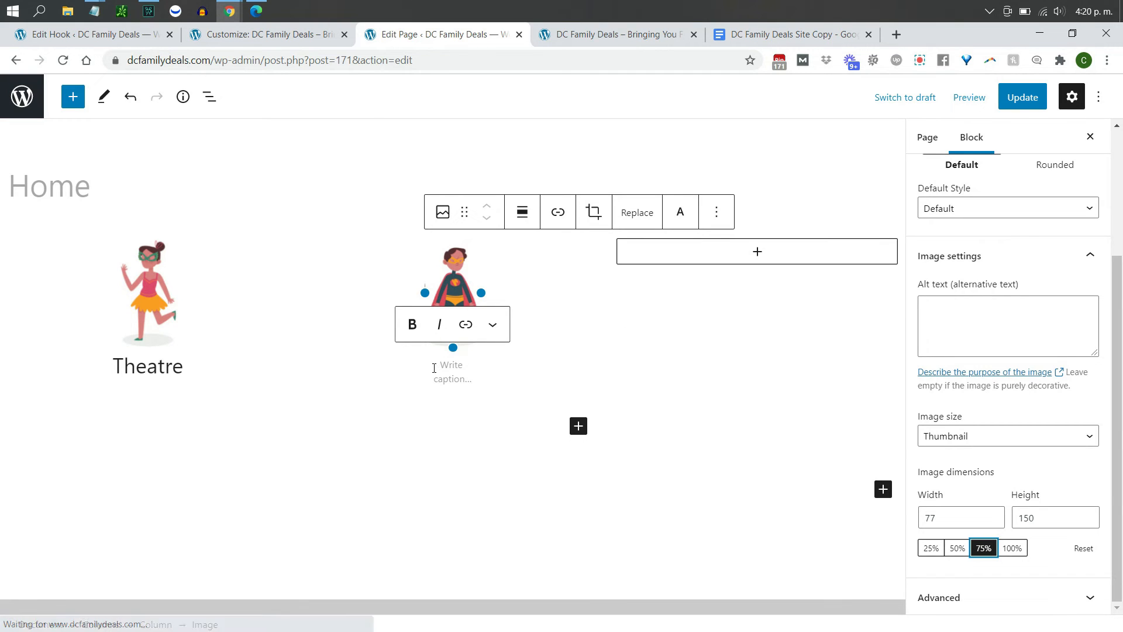
- Add an H3 Heading block reading "Family-Friendly Events" below the image in the second column
left_click(439, 388)
left_click(447, 429)
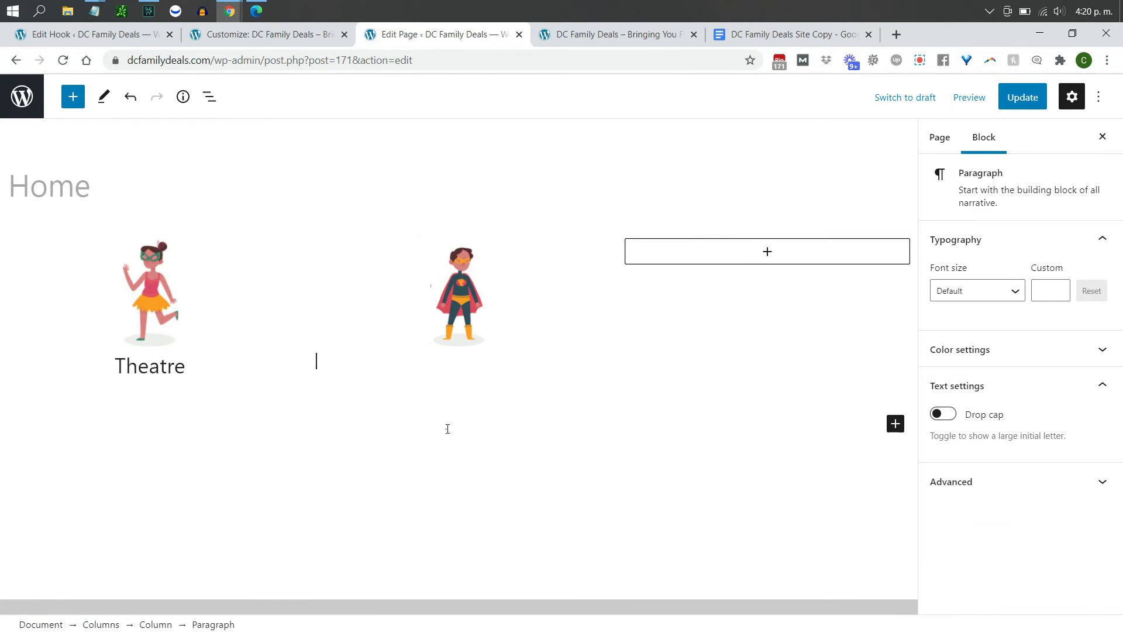
left_click(586, 362)
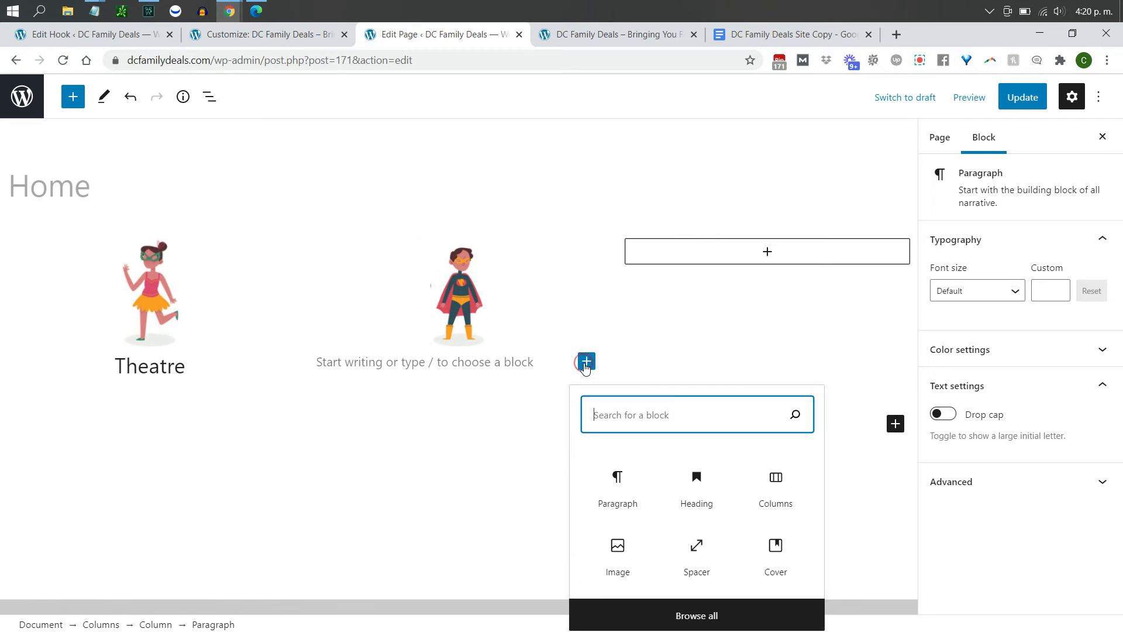
left_click(692, 481)
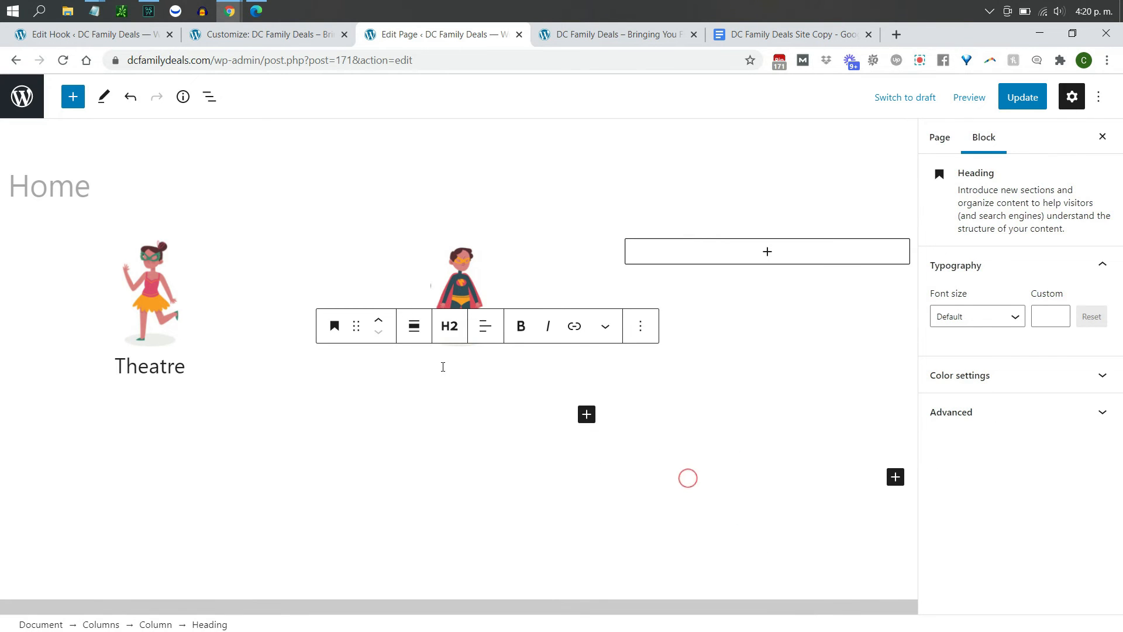
left_click(450, 326)
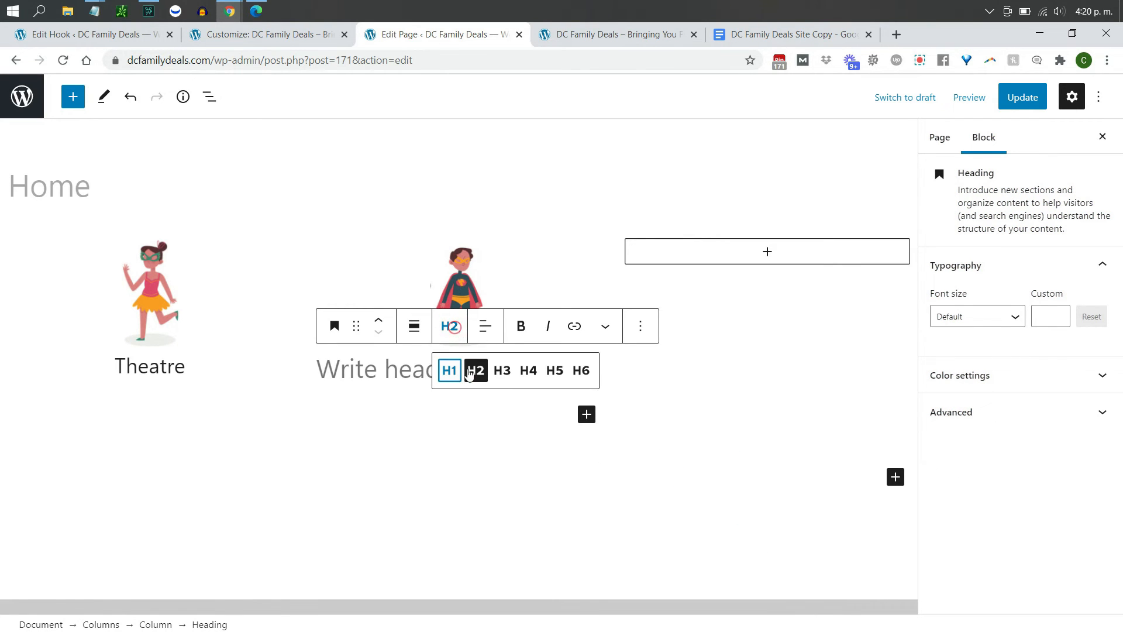
left_click(502, 370)
type("Fami")
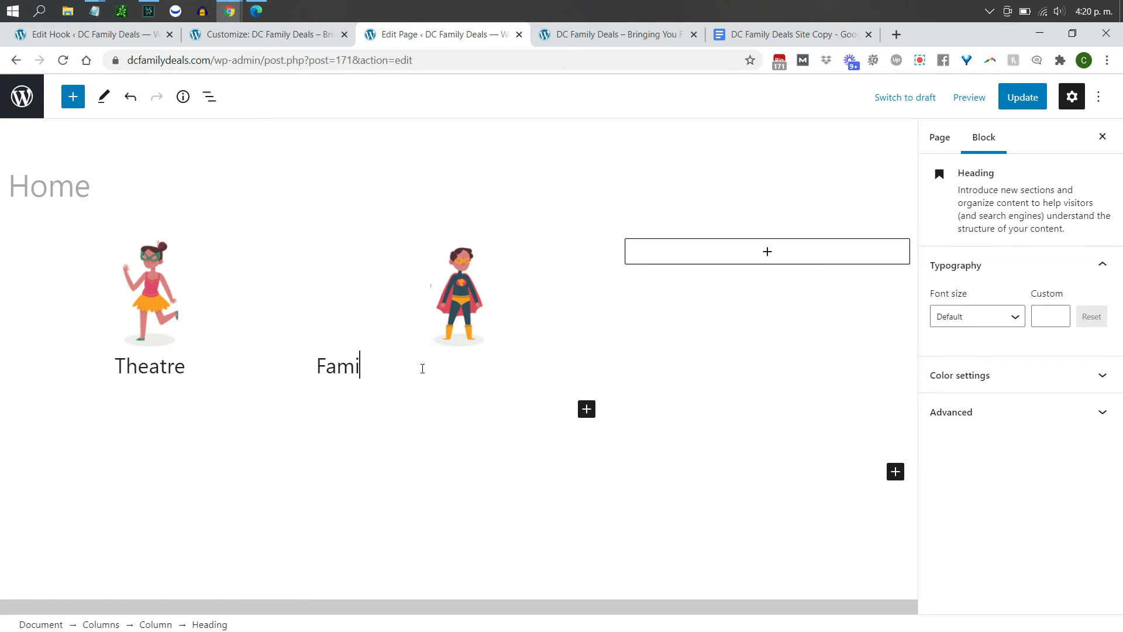
type("ly -Friend")
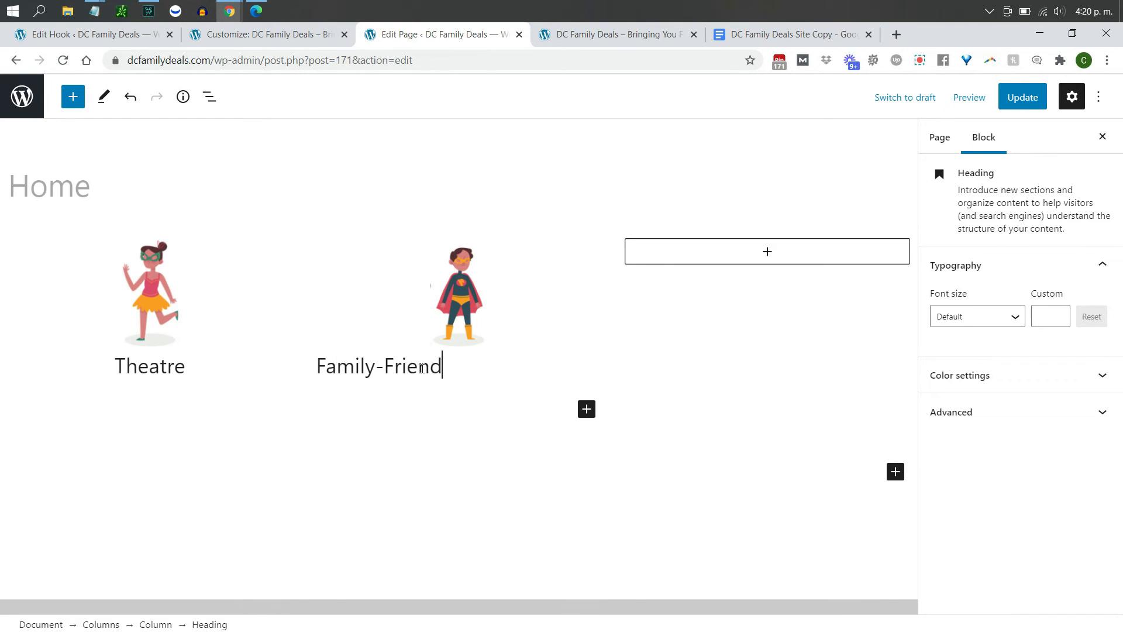
type("ly Events")
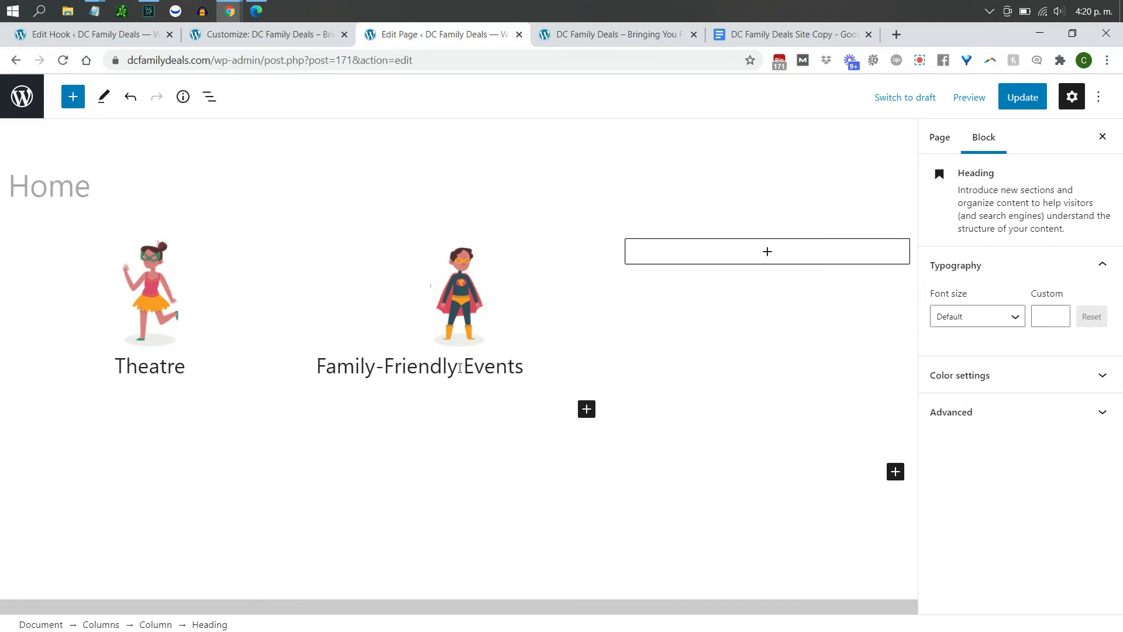
- Centre the text of the "Family-Friendly Events" heading
key("ctrl+a")
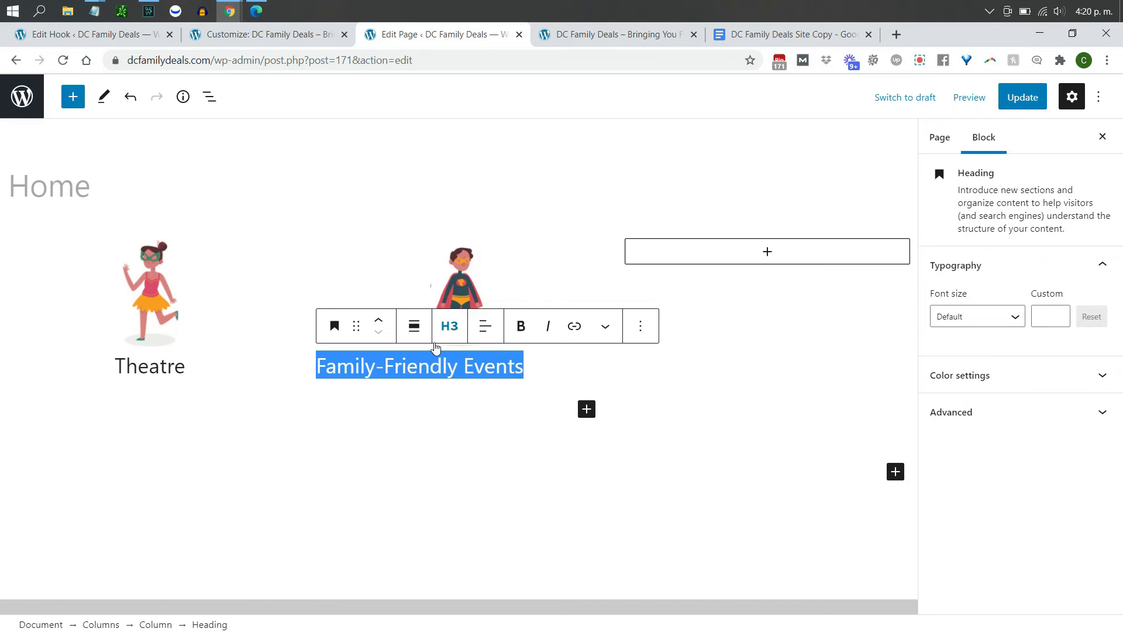
left_click(489, 335)
left_click(522, 399)
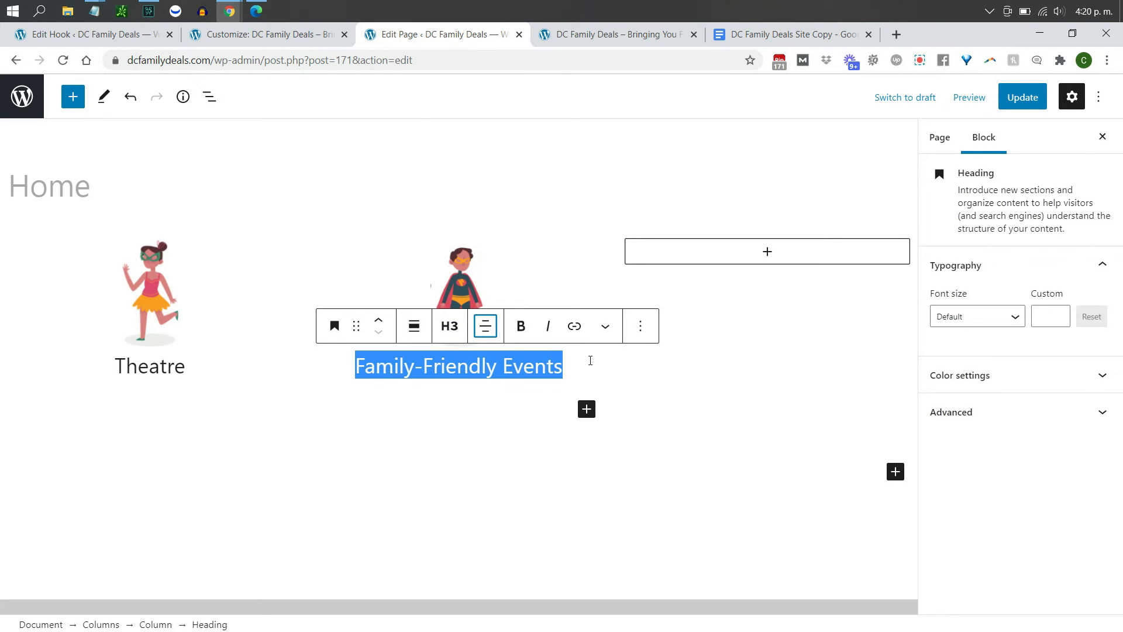
left_click(590, 360)
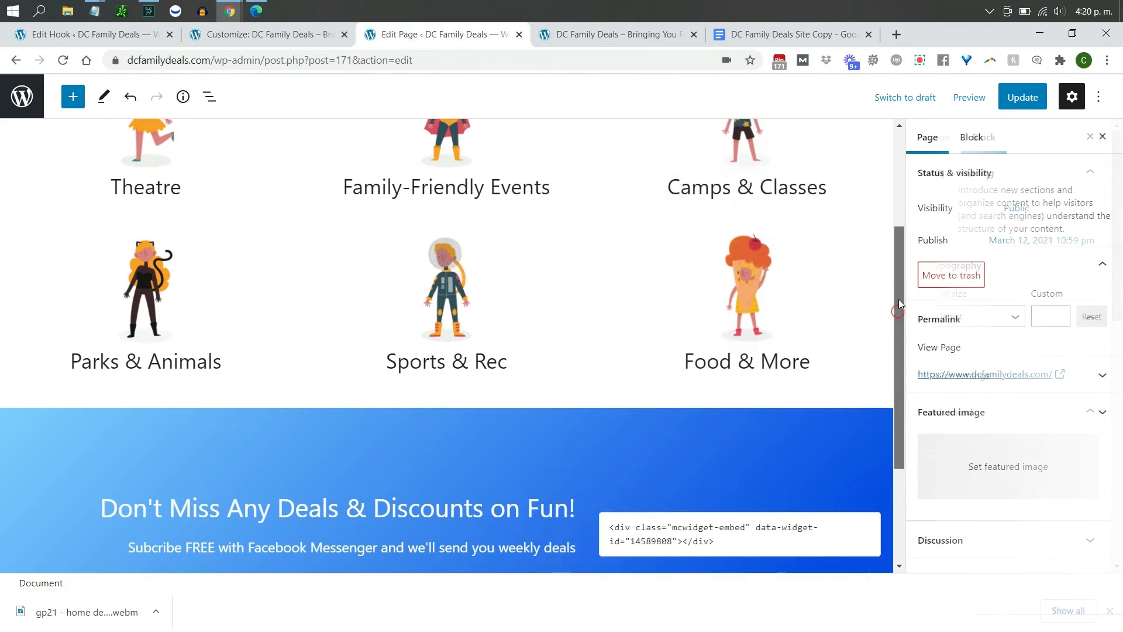
- Check the category columns and the blue subscribe banner, and update the Home page
scroll(898, 300, "up", 5)
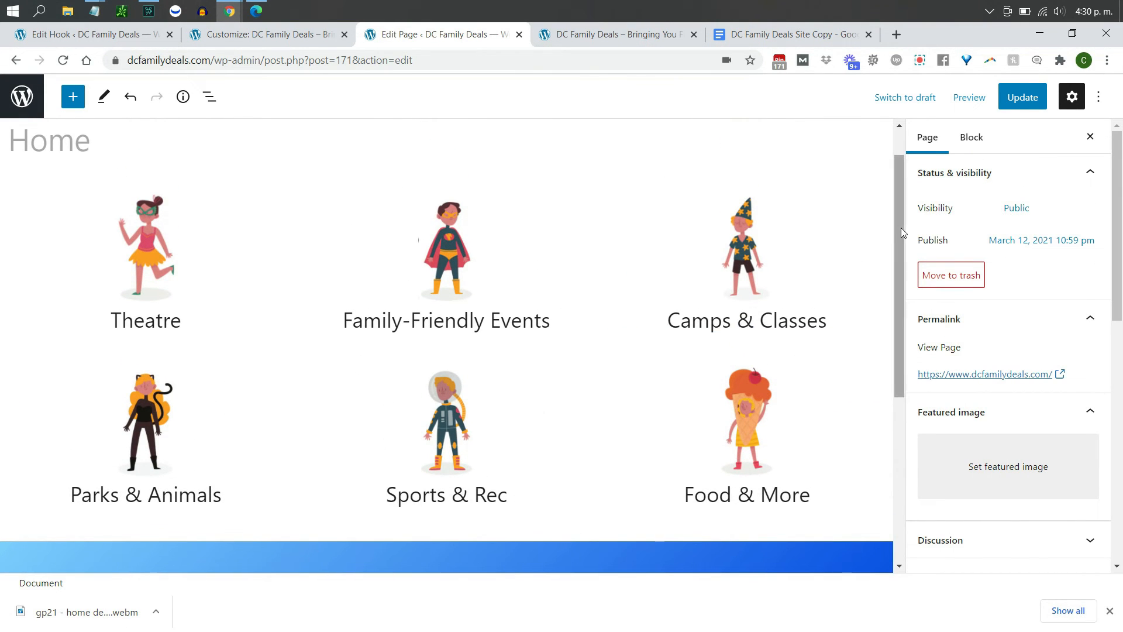
scroll(898, 219, "up", 1)
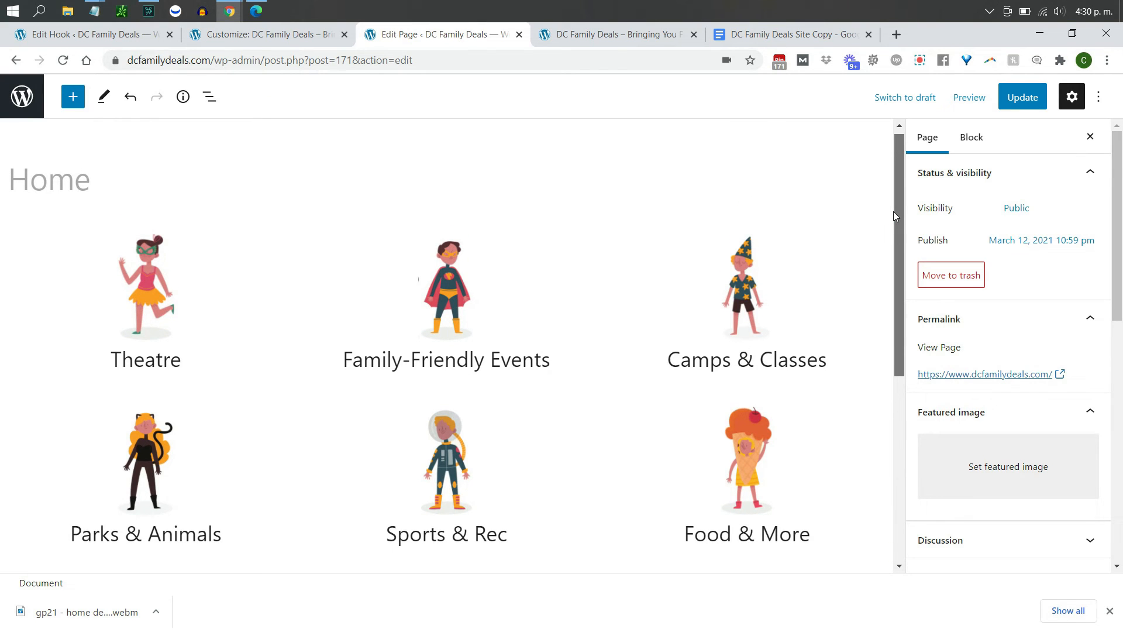
left_click_drag(894, 212, 899, 396)
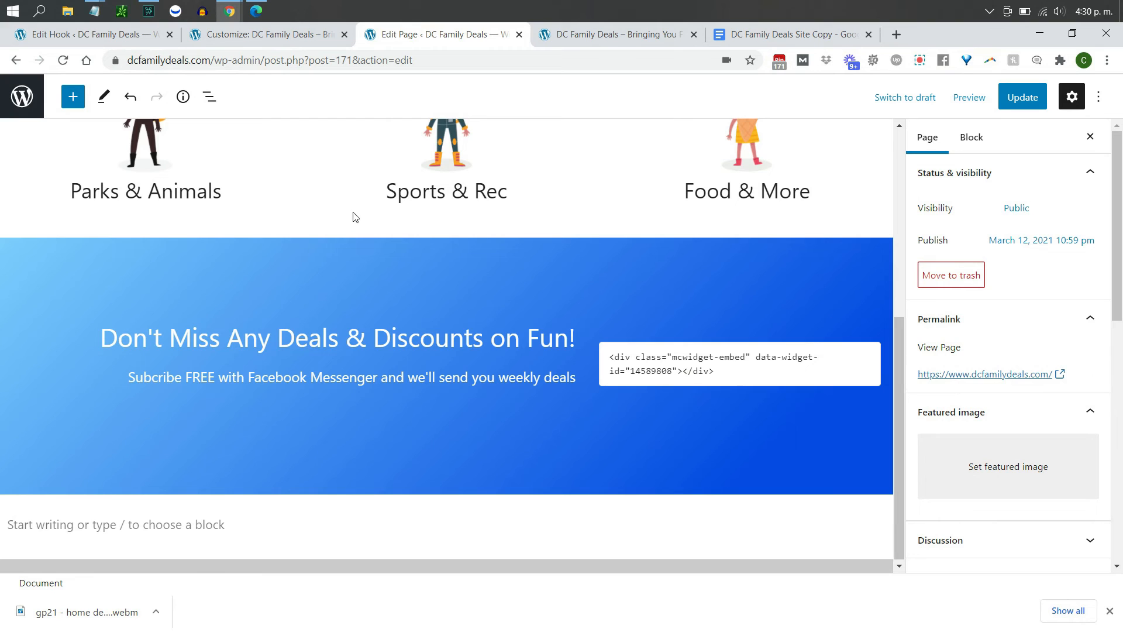
mouse_move(599, 426)
left_click(1021, 99)
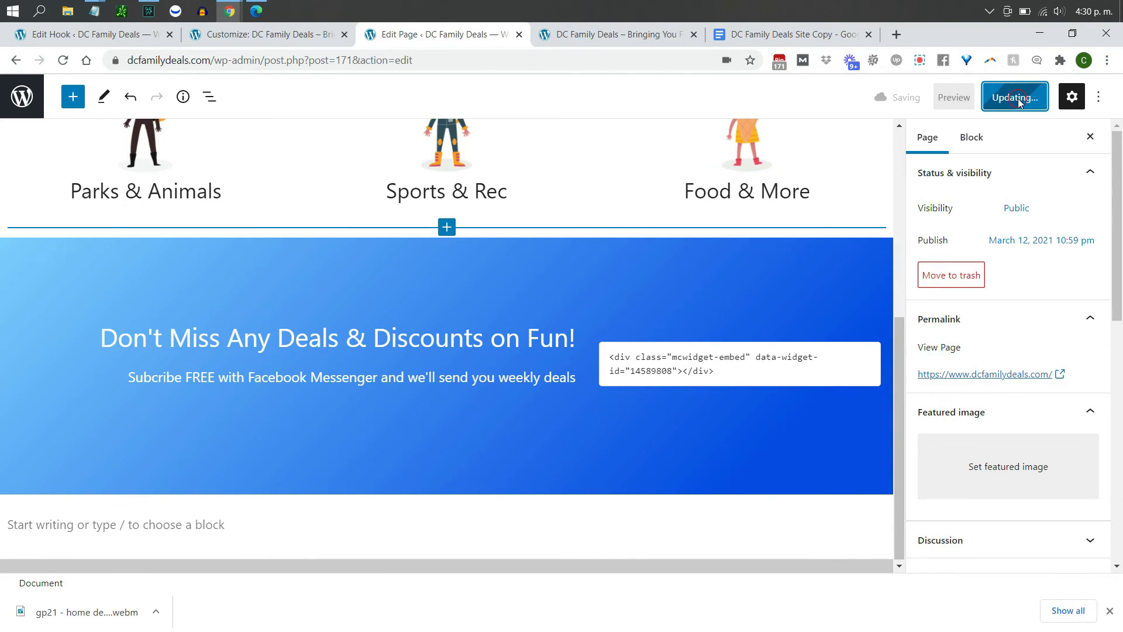
- Reload the live DC Family Deals homepage and examine its layout down to the footer
left_click(611, 40)
key("F5")
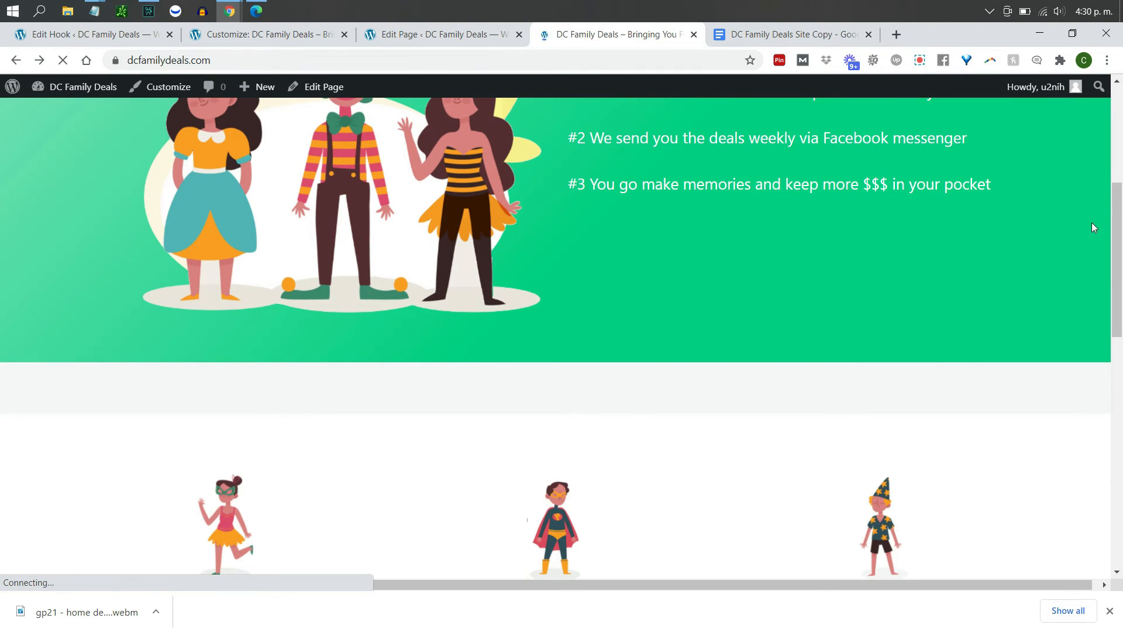
left_click_drag(1115, 221, 1118, 446)
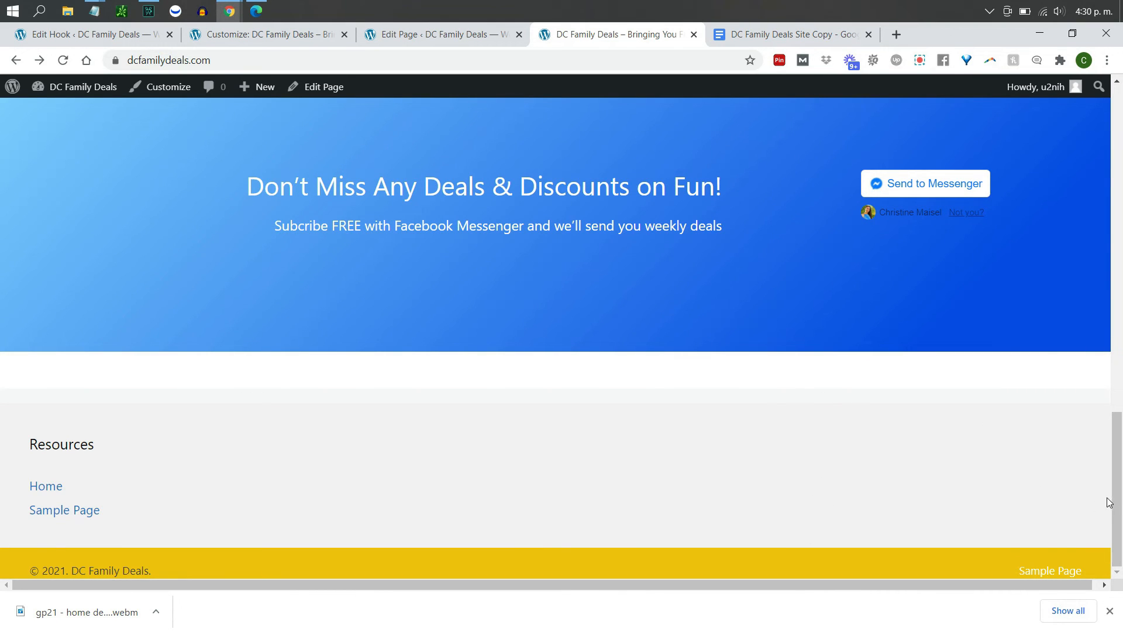
left_click_drag(1118, 509, 1120, 344)
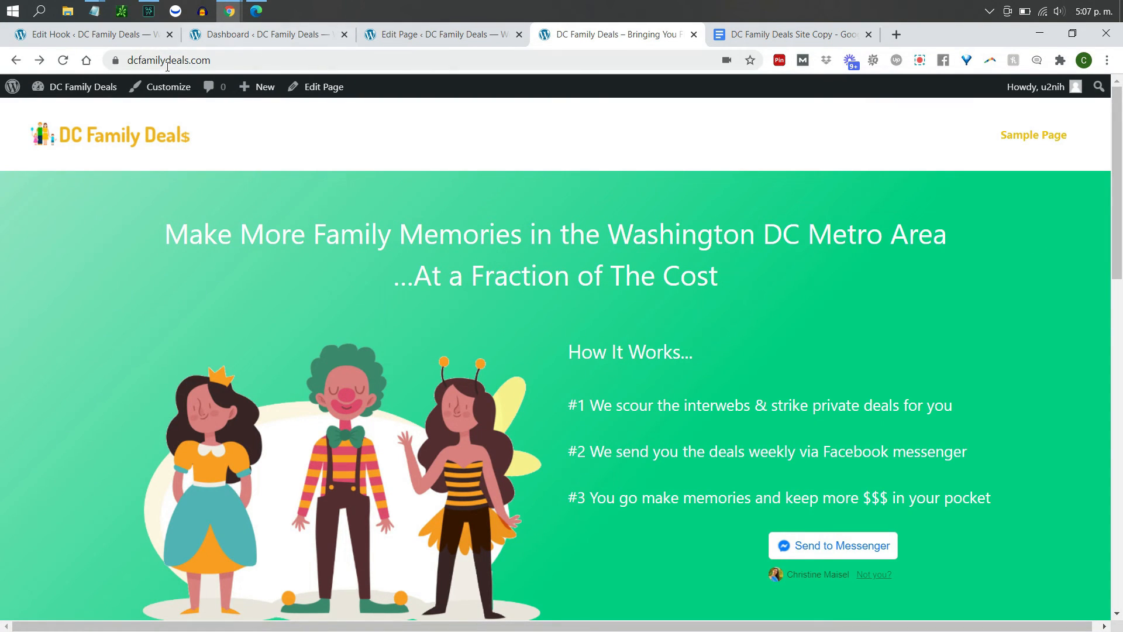
- Create a new GeneratePress element of type Header and title it "Blog Post Header"
left_click(135, 34)
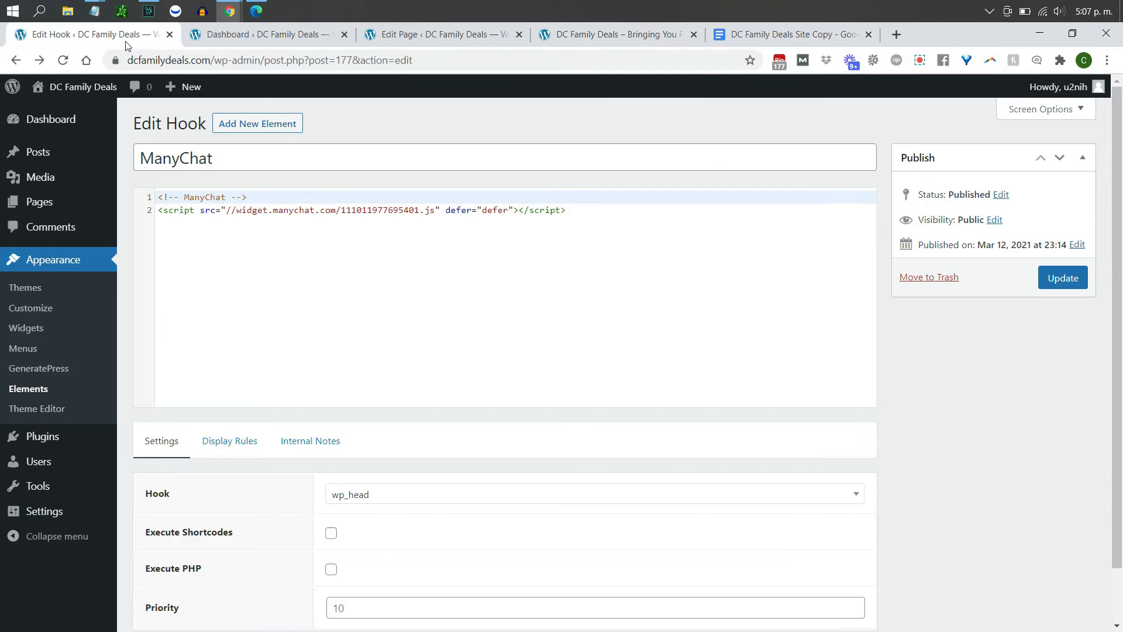
left_click(261, 125)
left_click(515, 383)
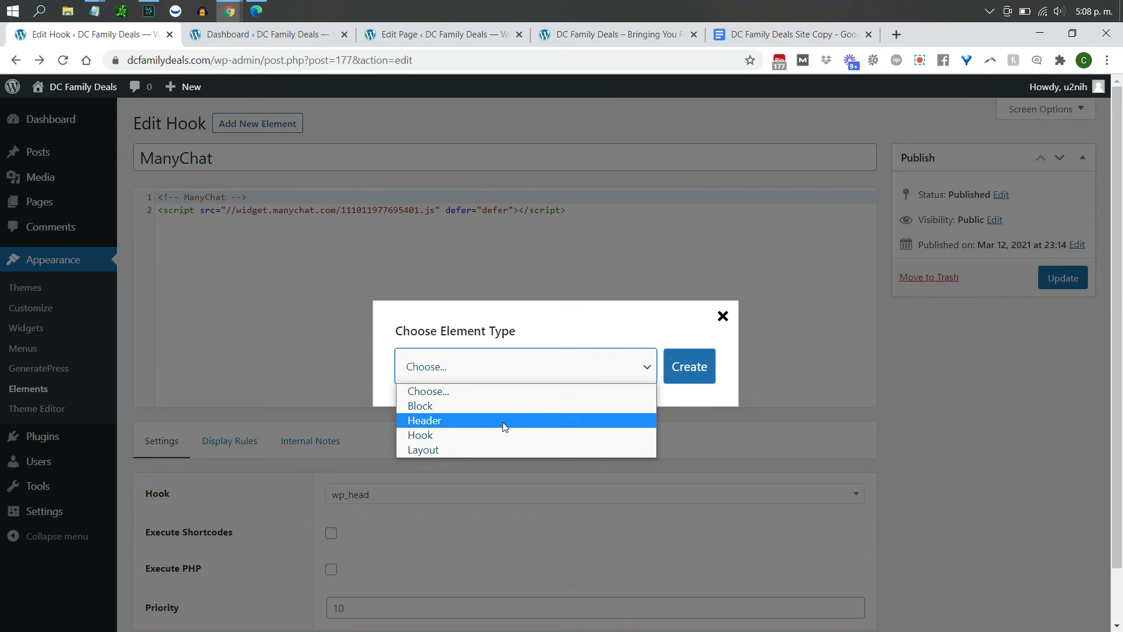
left_click(505, 421)
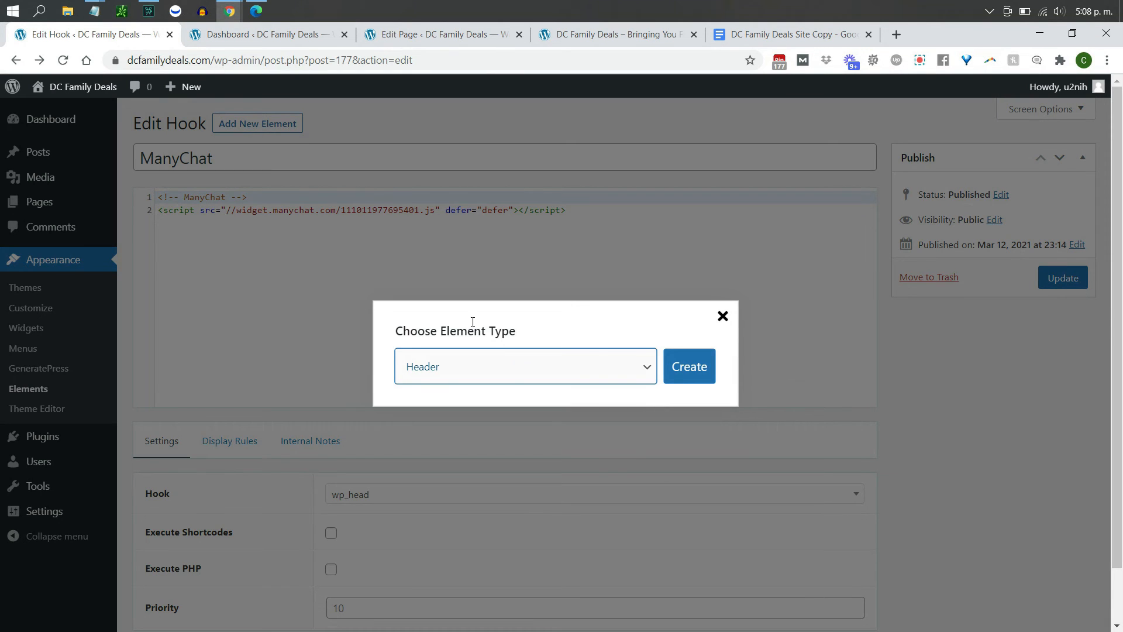
left_click(586, 37)
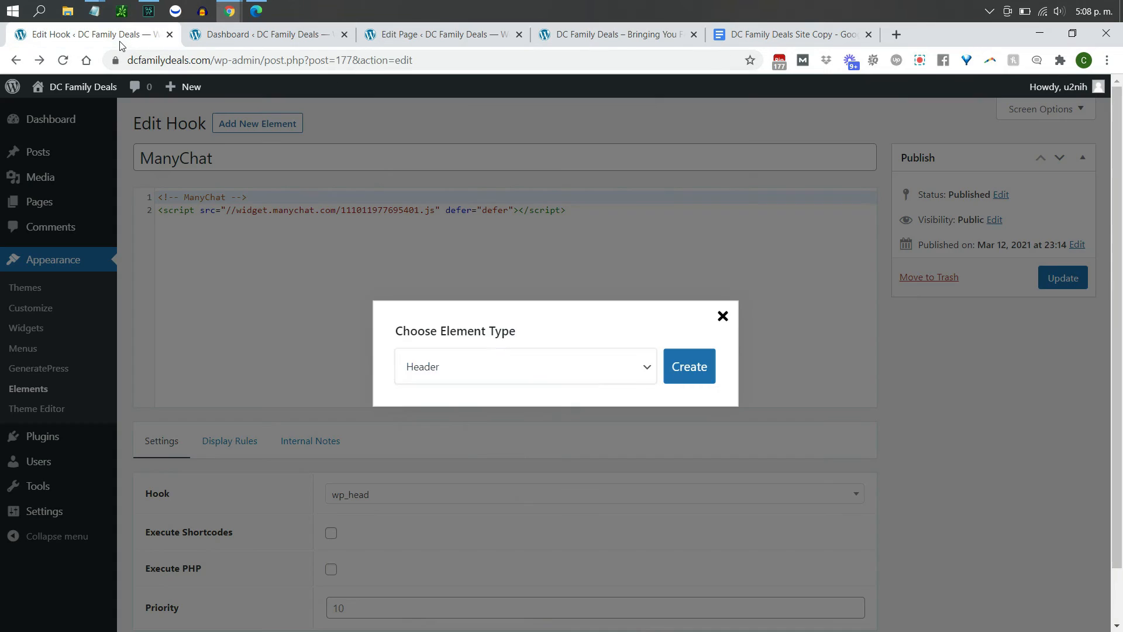
left_click(111, 35)
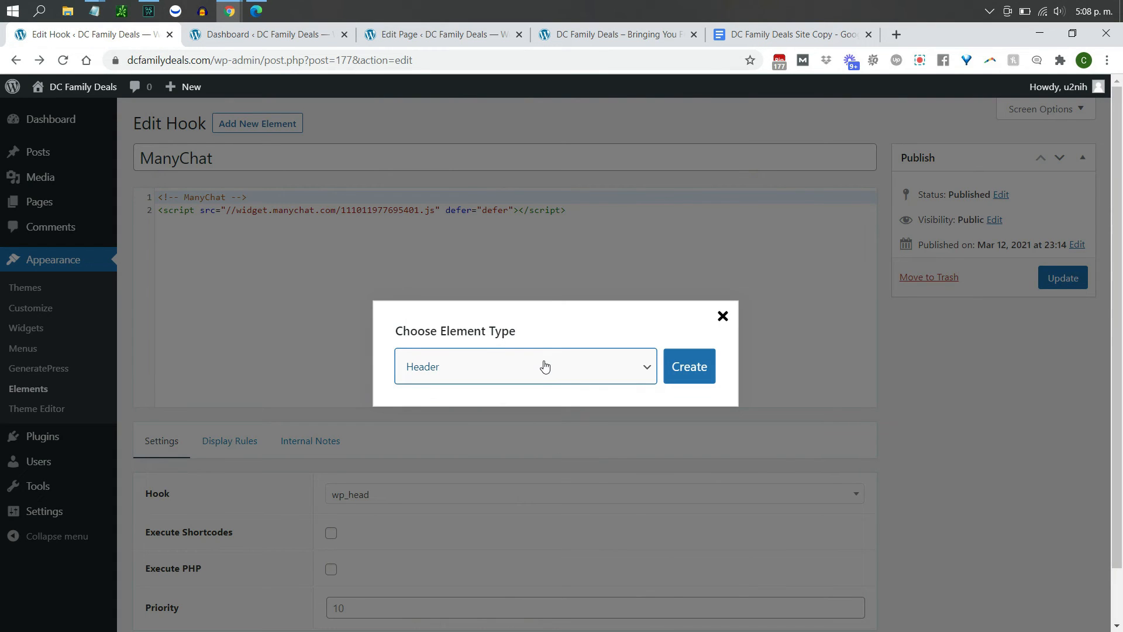
left_click(692, 370)
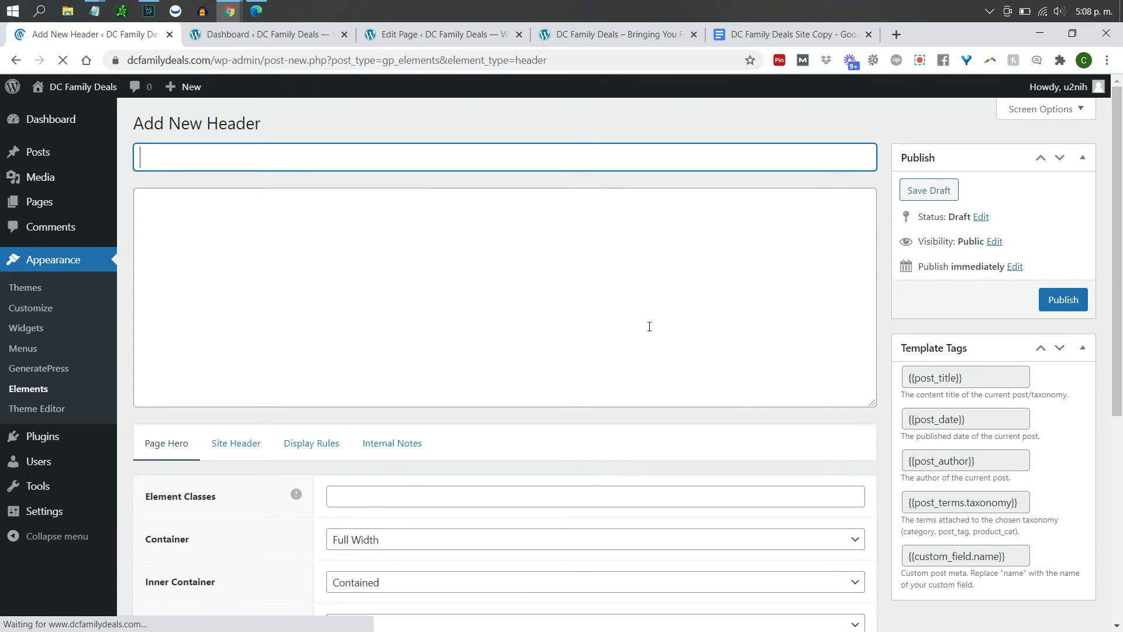
type("Blog Pos")
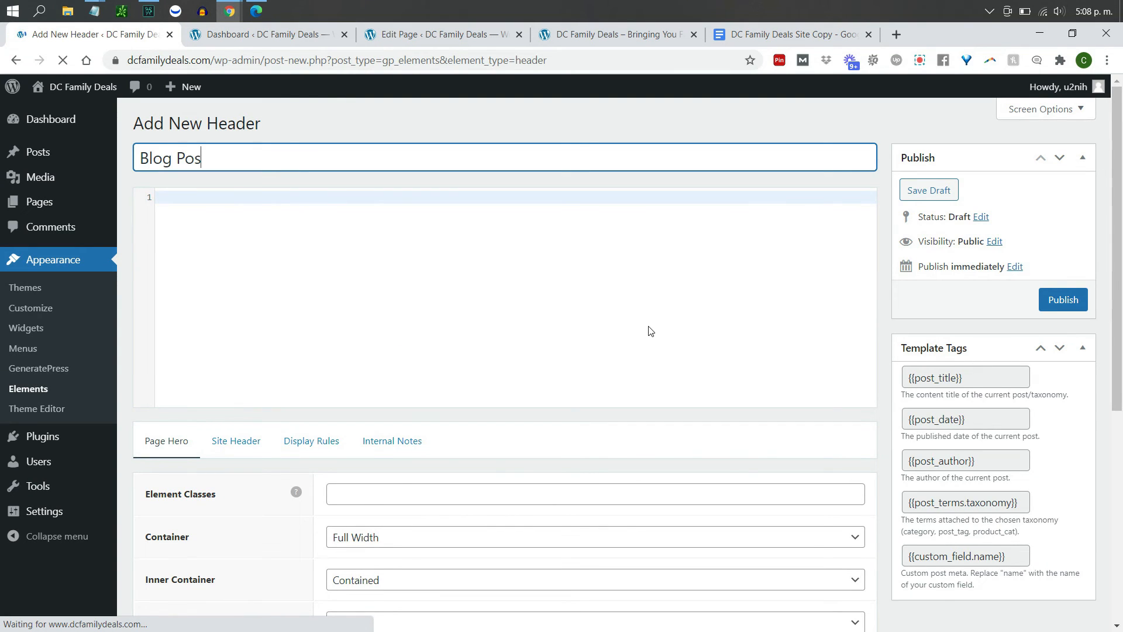
type("t Header")
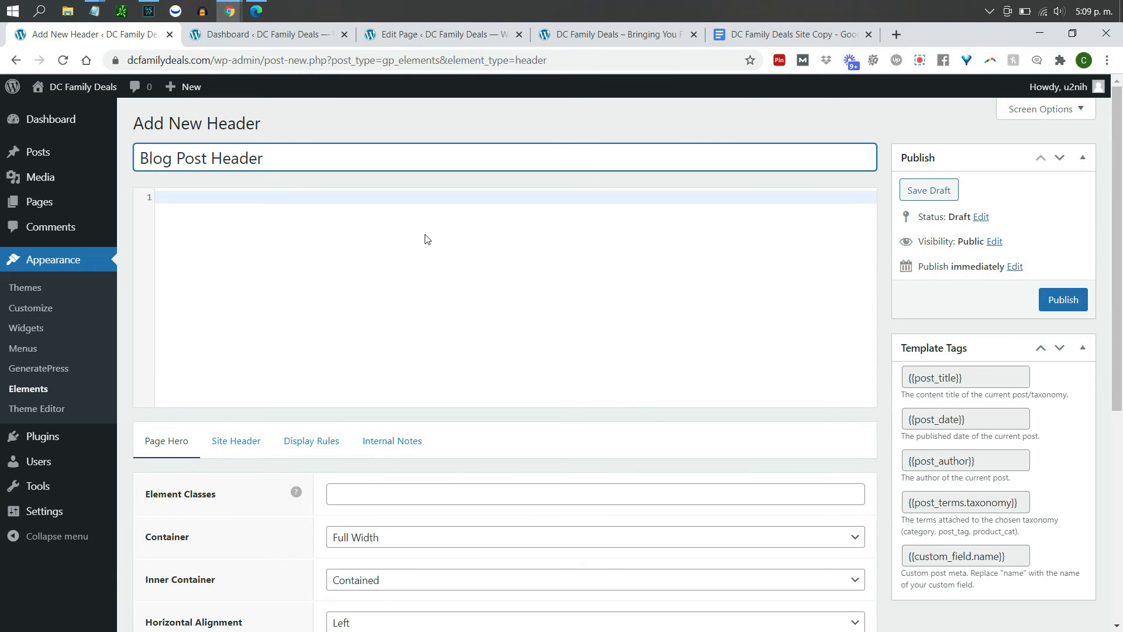
- Copy the {{post_title}} template tag into the header element's content editor
left_click(958, 379)
left_click_drag(960, 379, 896, 379)
key("ctrl+c")
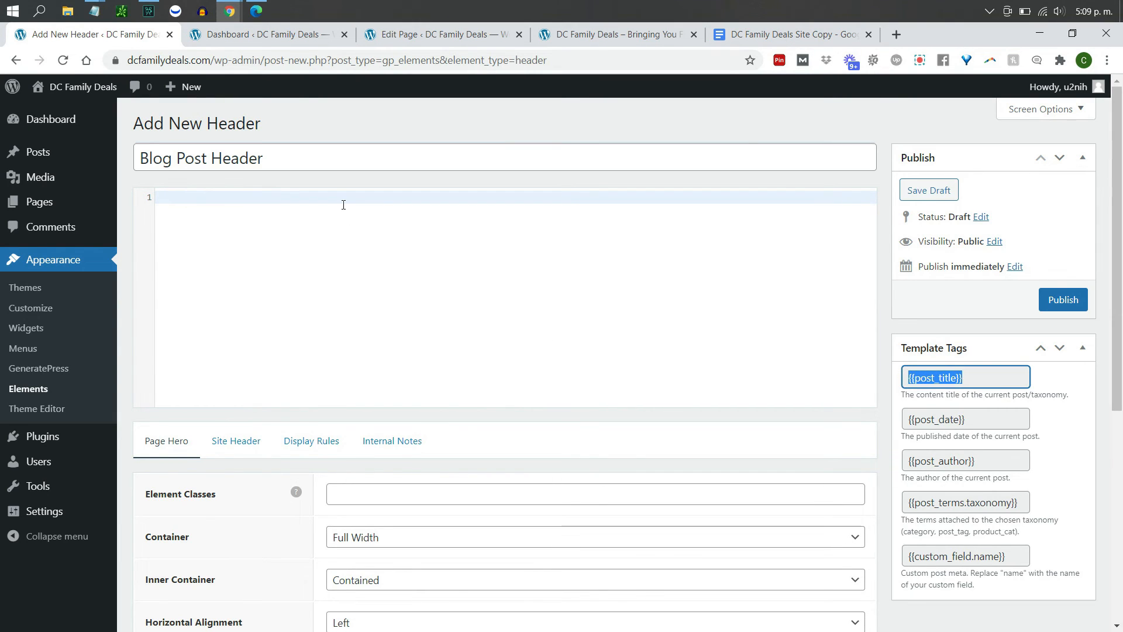
left_click(343, 204)
key("ctrl+v")
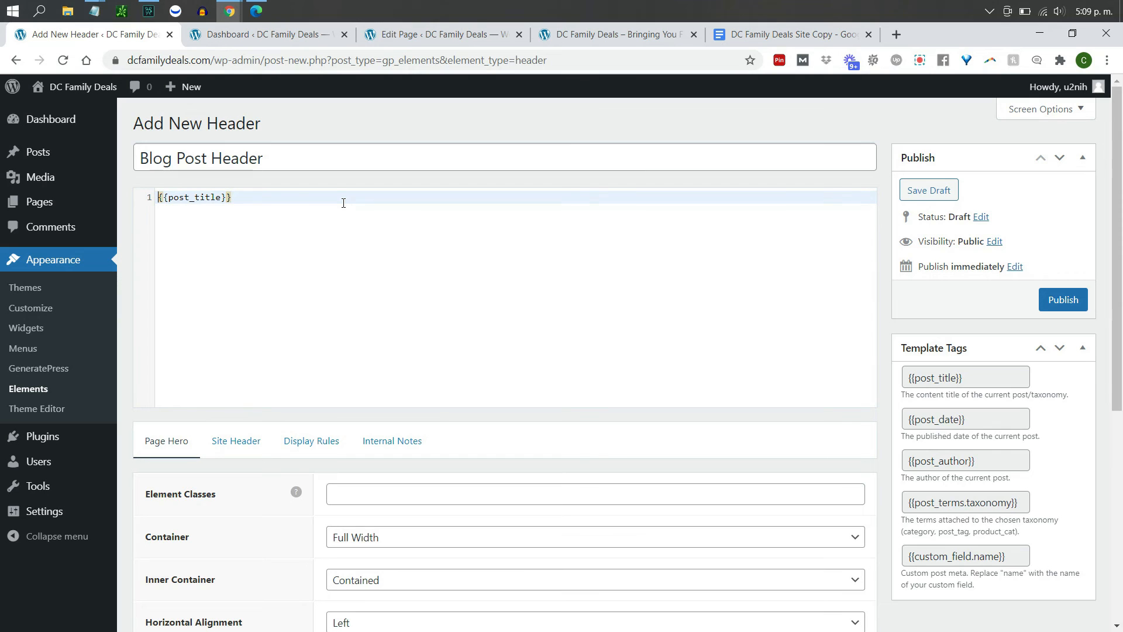
- Wrap the post title tag in an H1 heading, with the tag on its own indented line
type("<h1")
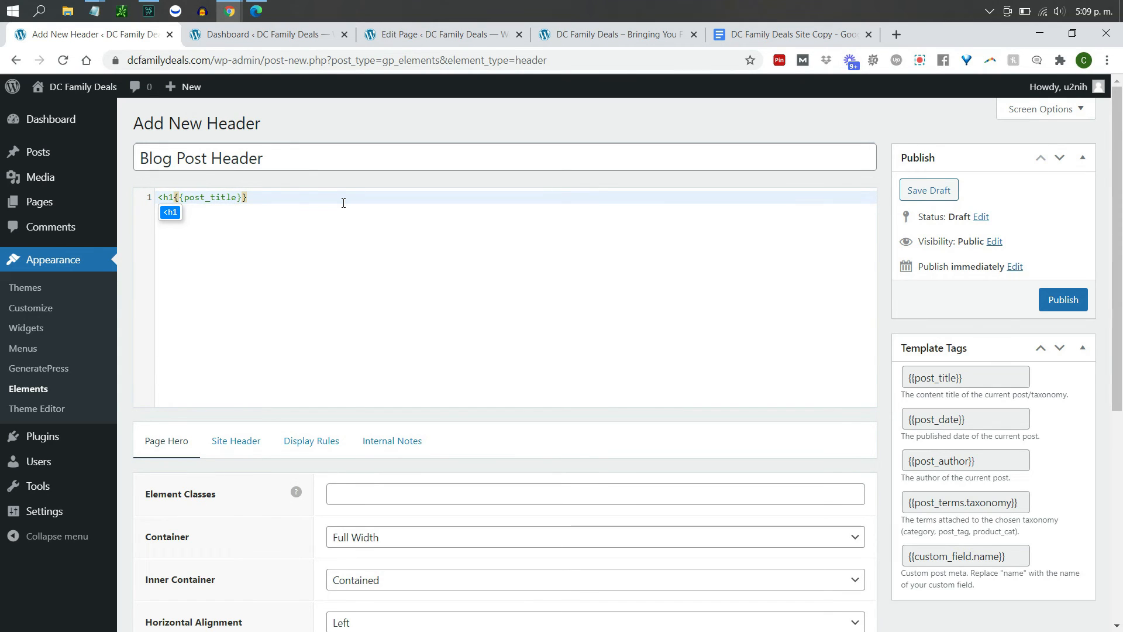
type(">")
key("Return")
left_click_drag(281, 221, 185, 223)
key("ctrl+x")
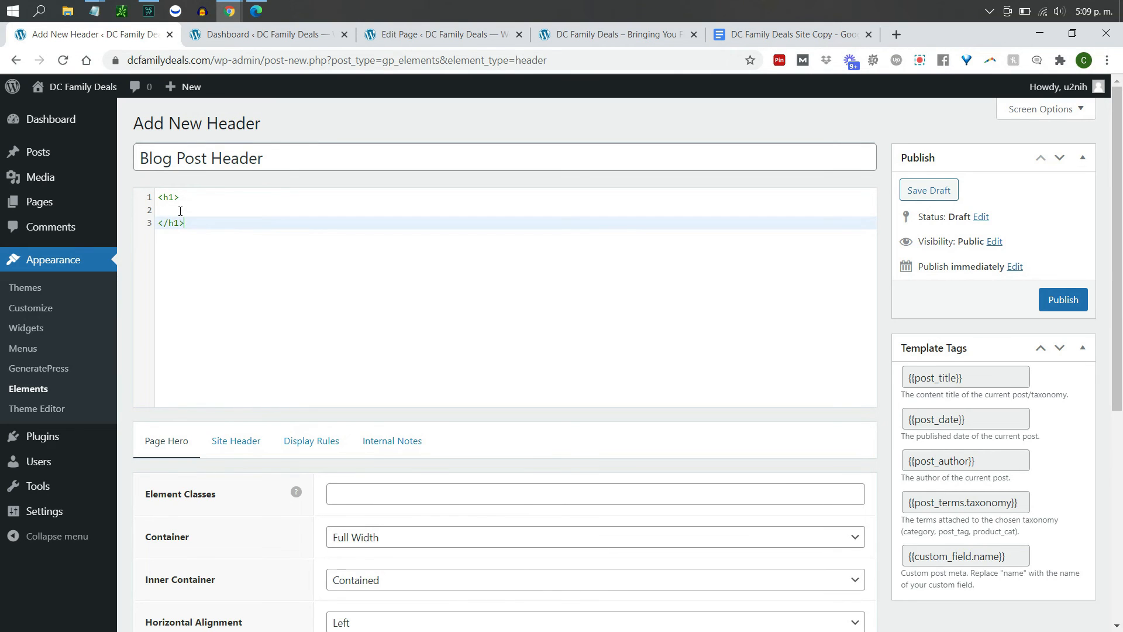
left_click(180, 210)
key("ctrl+v")
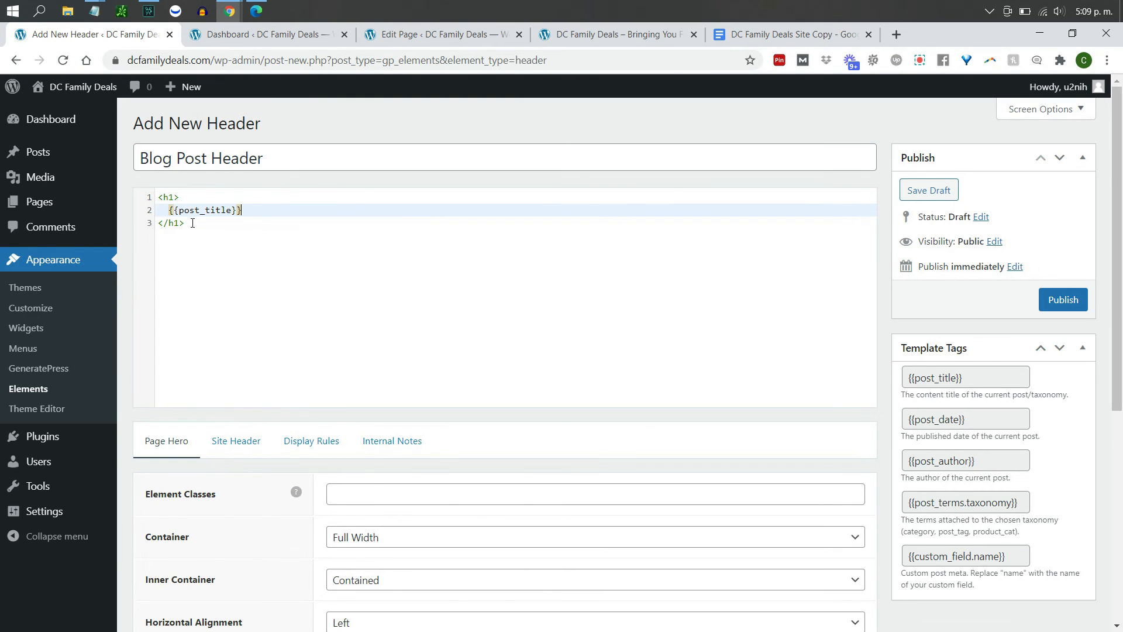
left_click(192, 223)
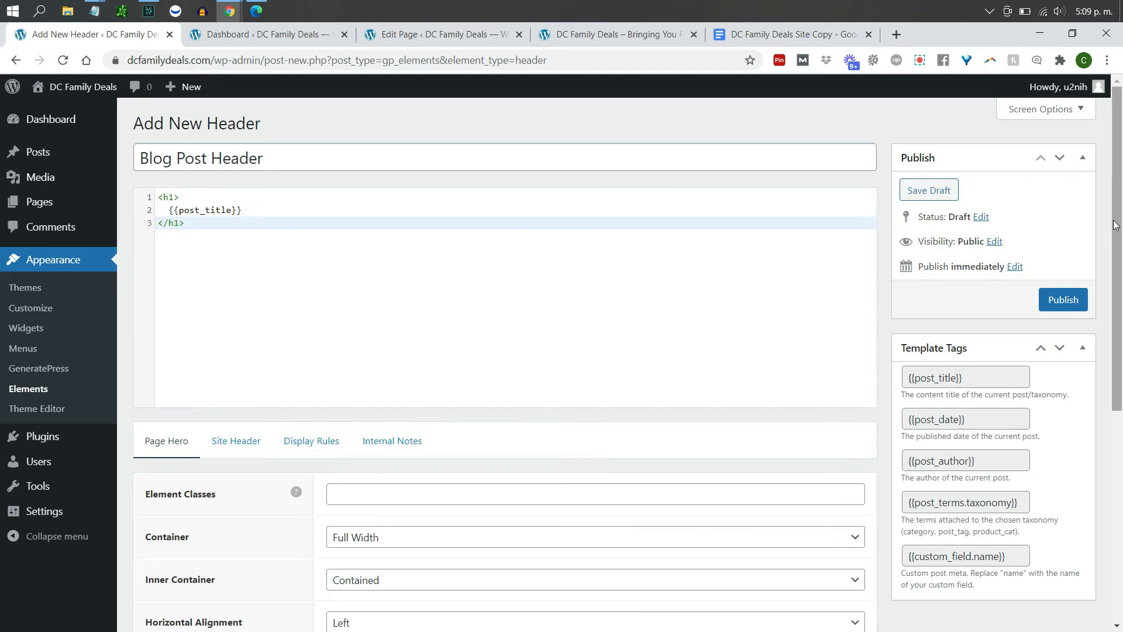
- Keep the page hero container at full width and set its horizontal alignment to Center
left_click_drag(1117, 214, 1099, 357)
left_click(366, 290)
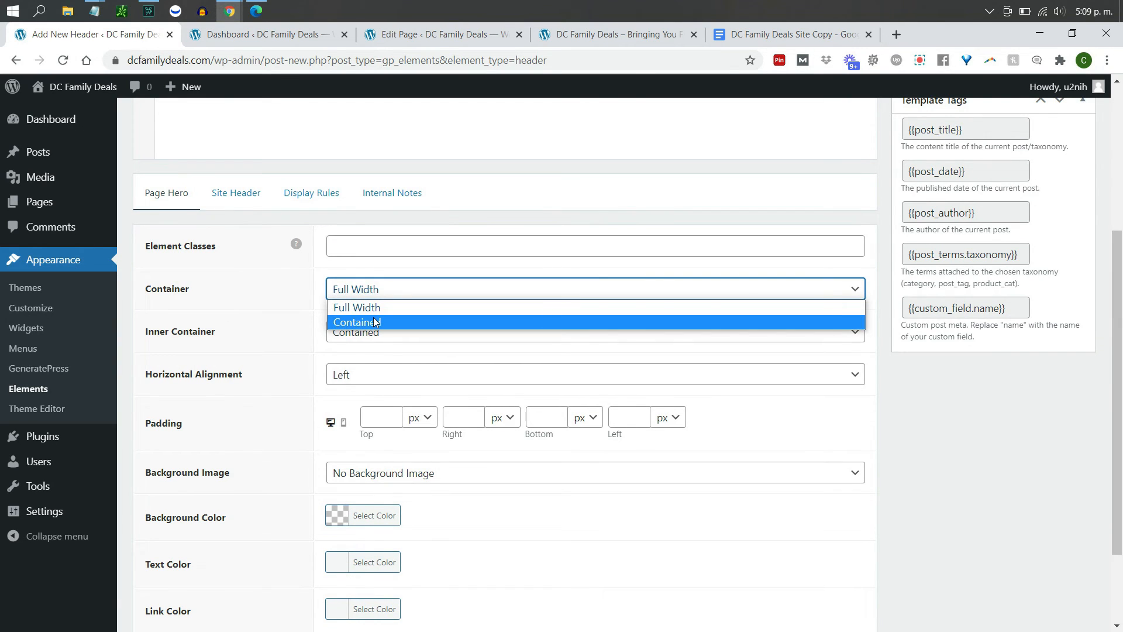
left_click(306, 291)
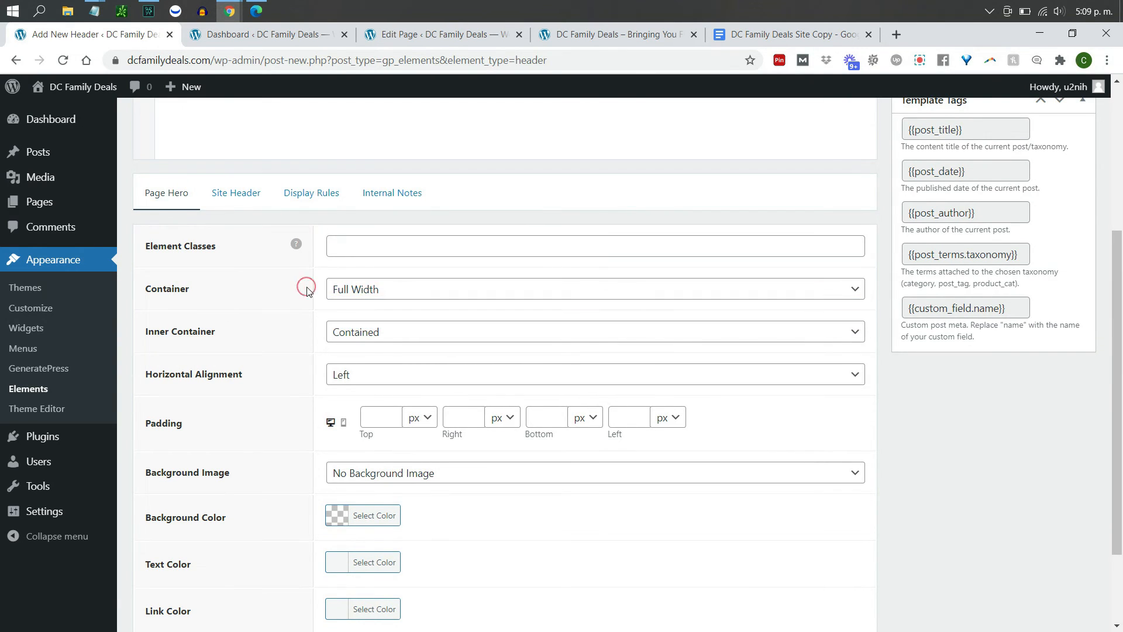
left_click(346, 380)
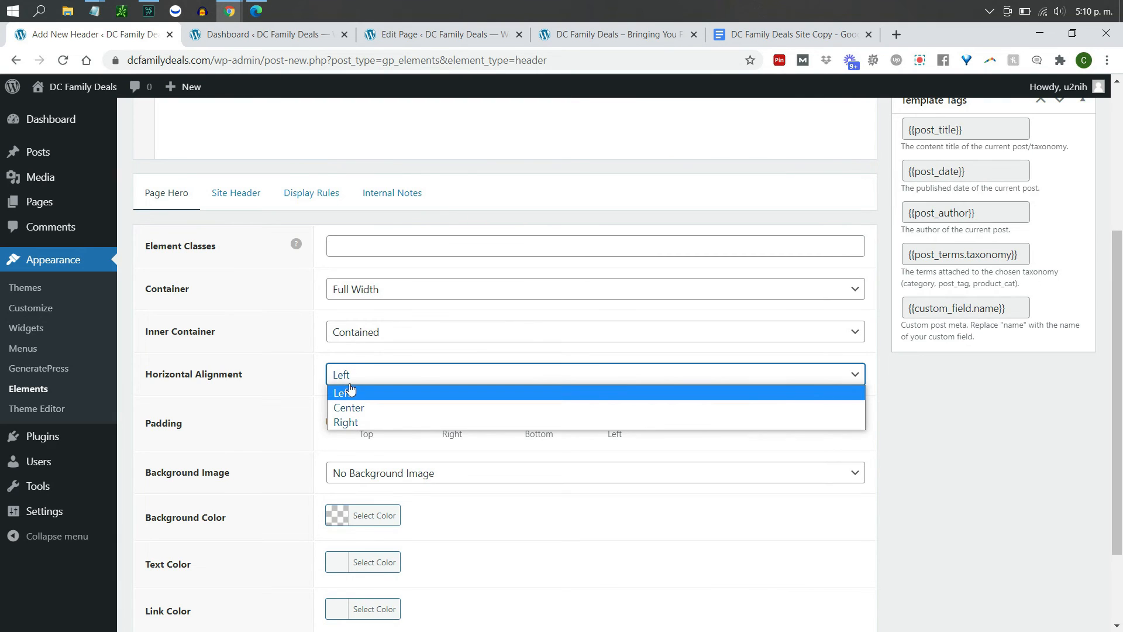
left_click(357, 407)
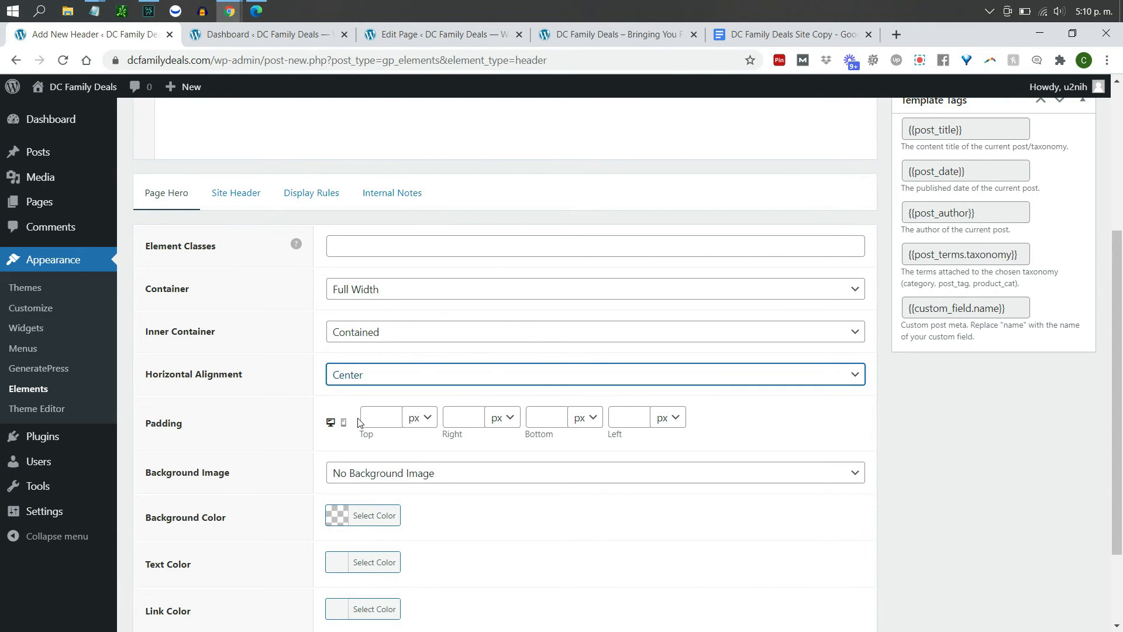
left_click(420, 480)
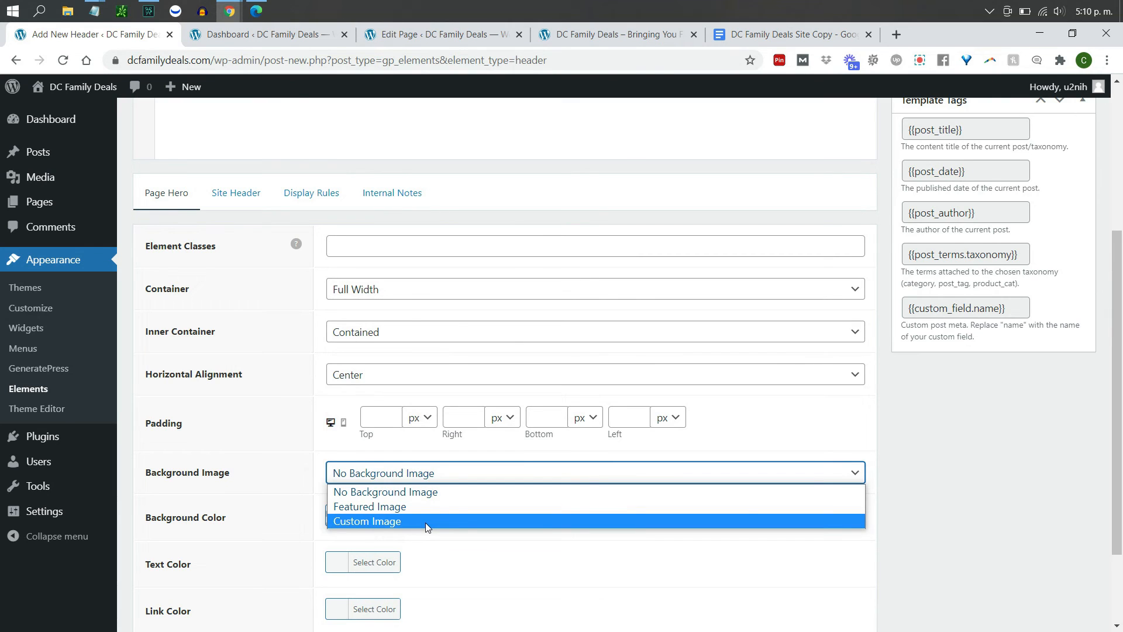
left_click(301, 193)
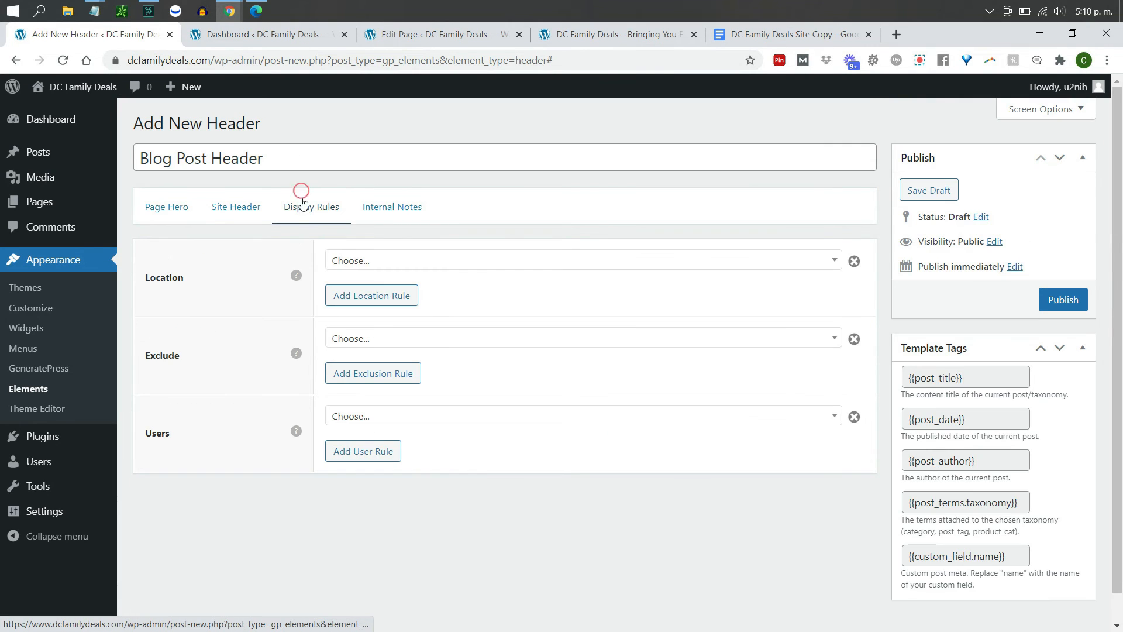
left_click(355, 261)
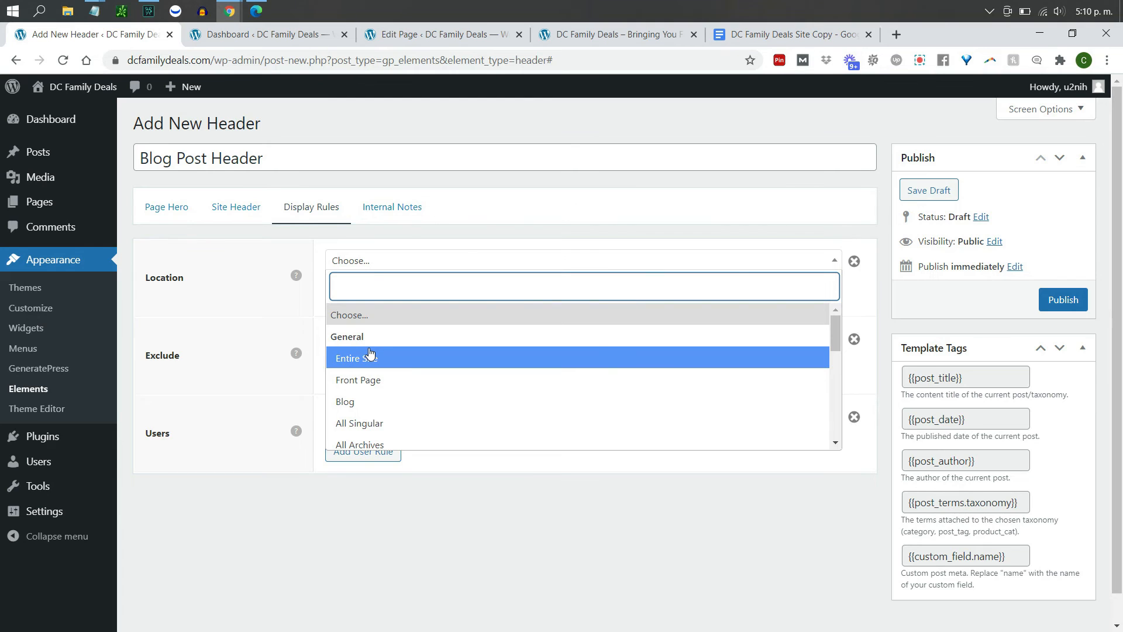
left_click(179, 209)
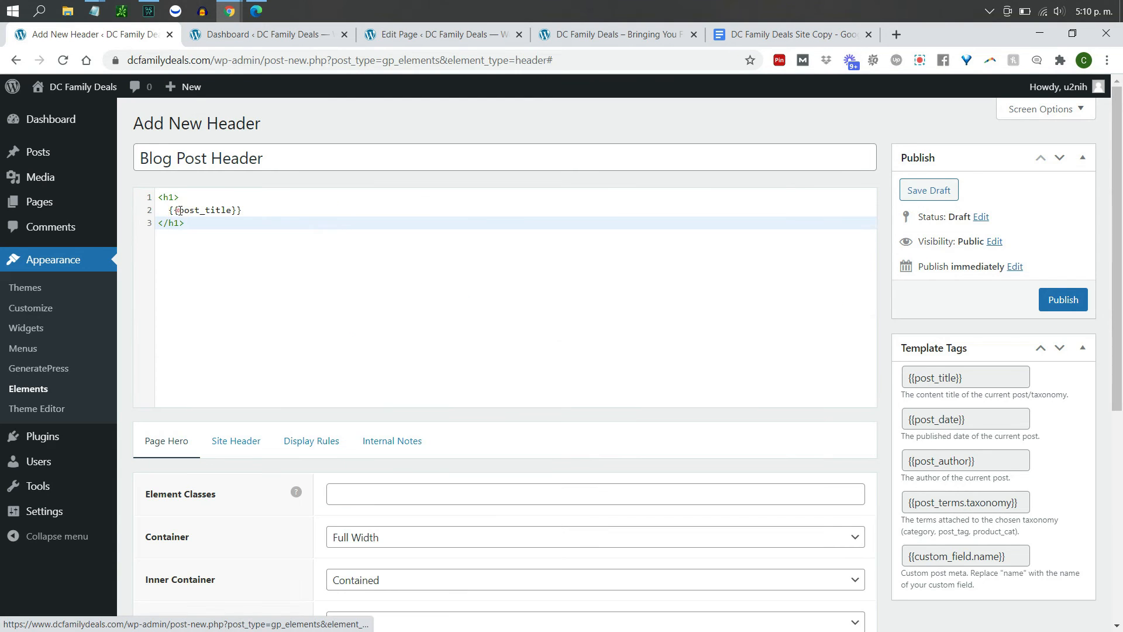
- Set the page hero's background image to Featured Image
left_click_drag(1110, 235, 1092, 438)
left_click(380, 366)
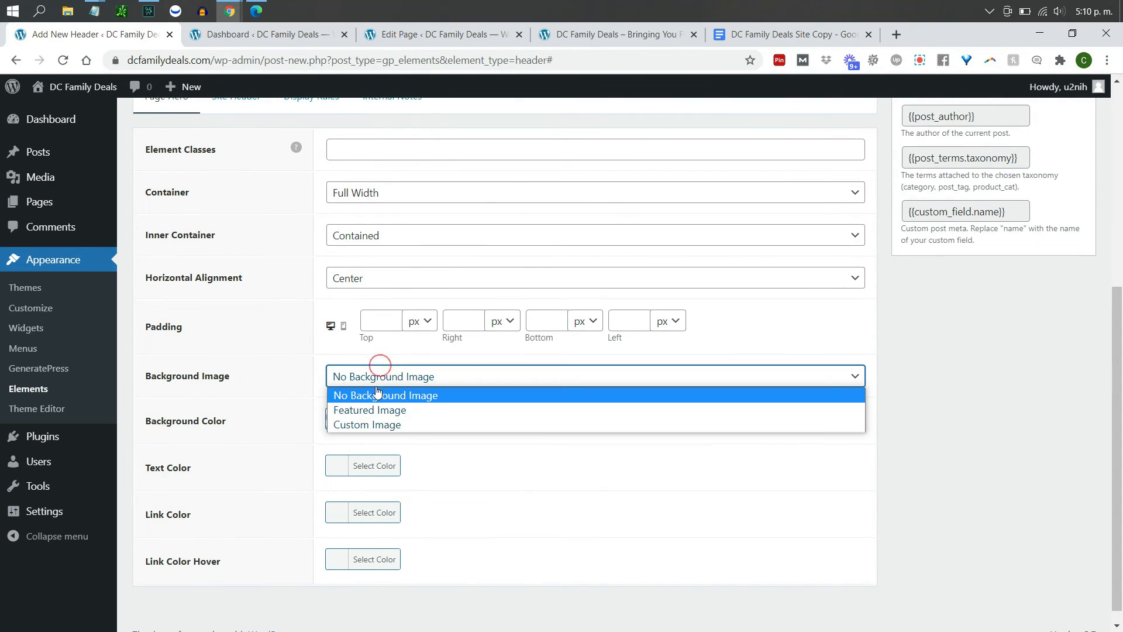
left_click(375, 410)
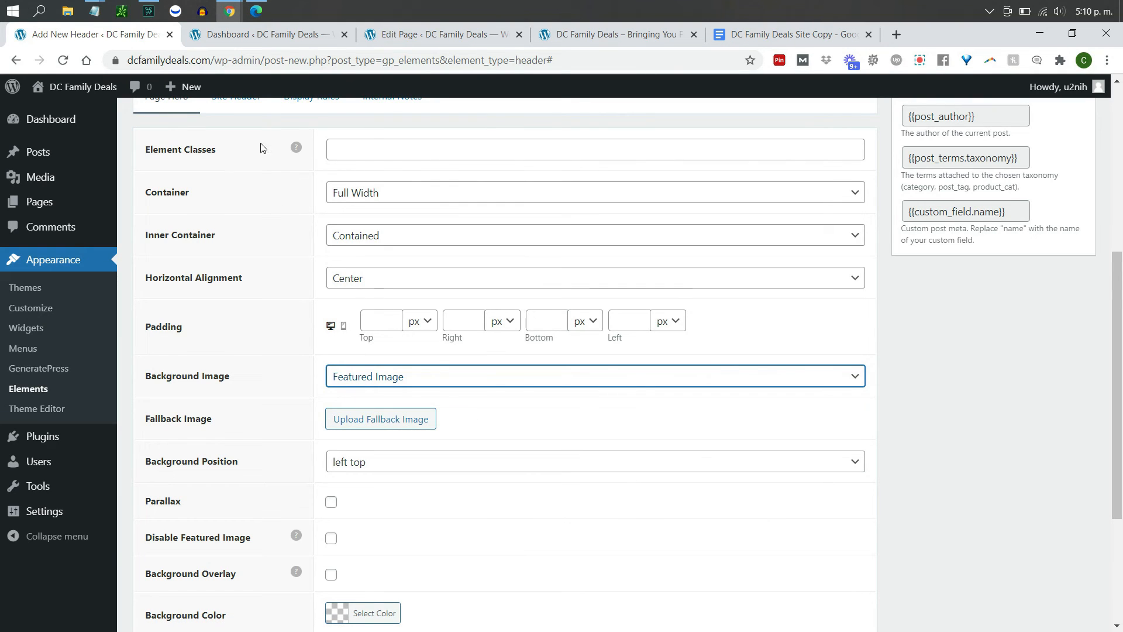
- Create a new post titled "Best BLog Post Ever" in a separate browser tab and publish it
mouse_move(76, 153)
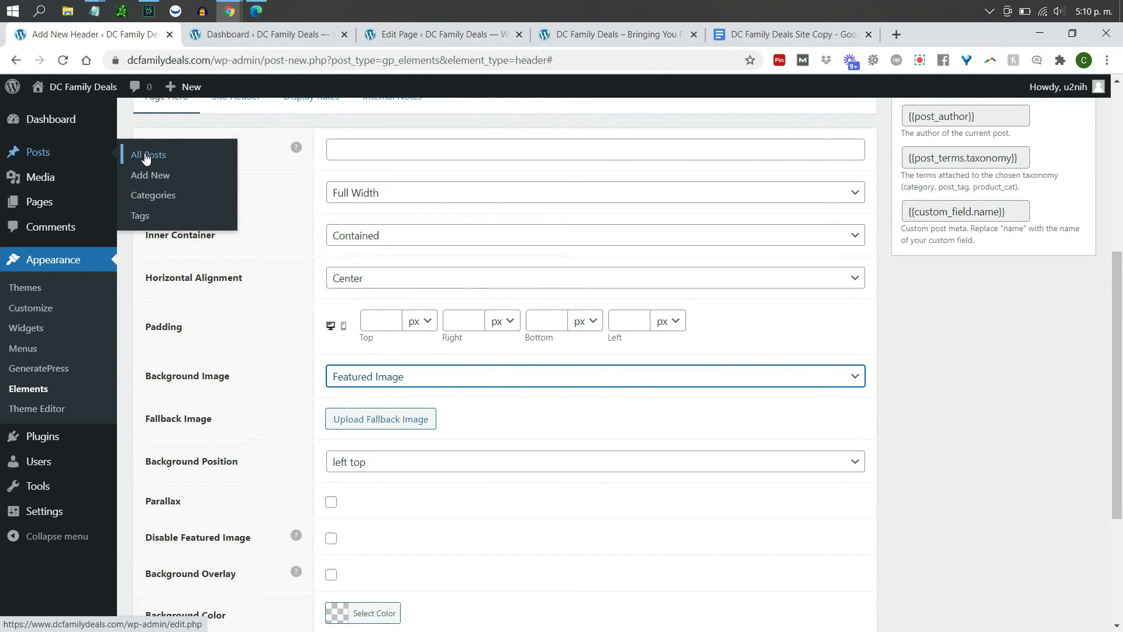
right_click(149, 174)
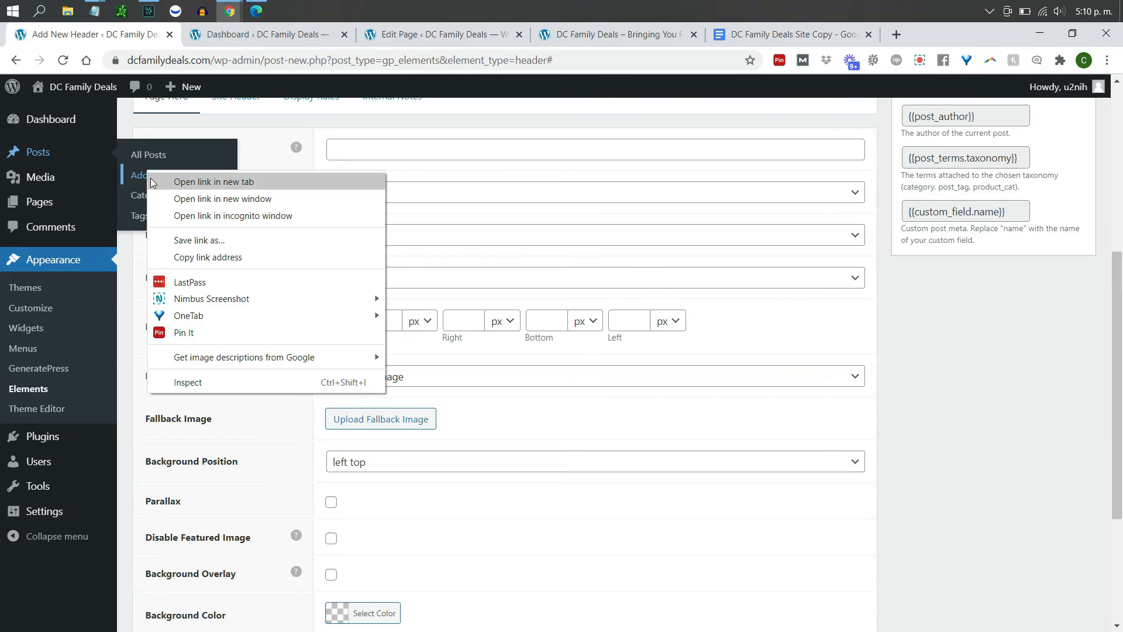
left_click(187, 182)
left_click(218, 36)
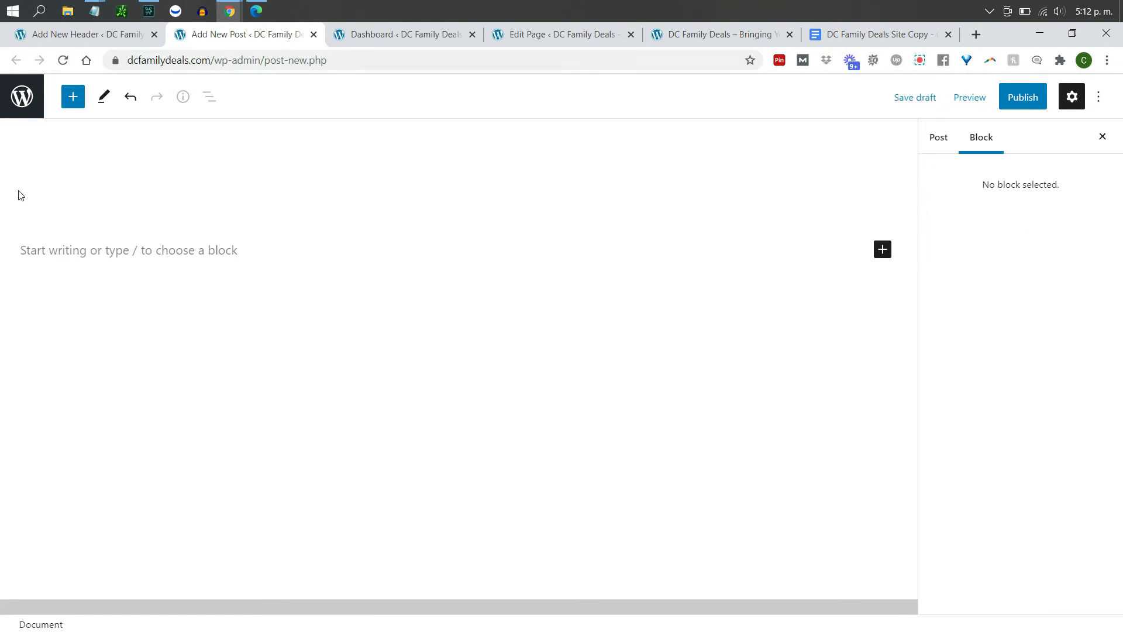
key("ctrl+z")
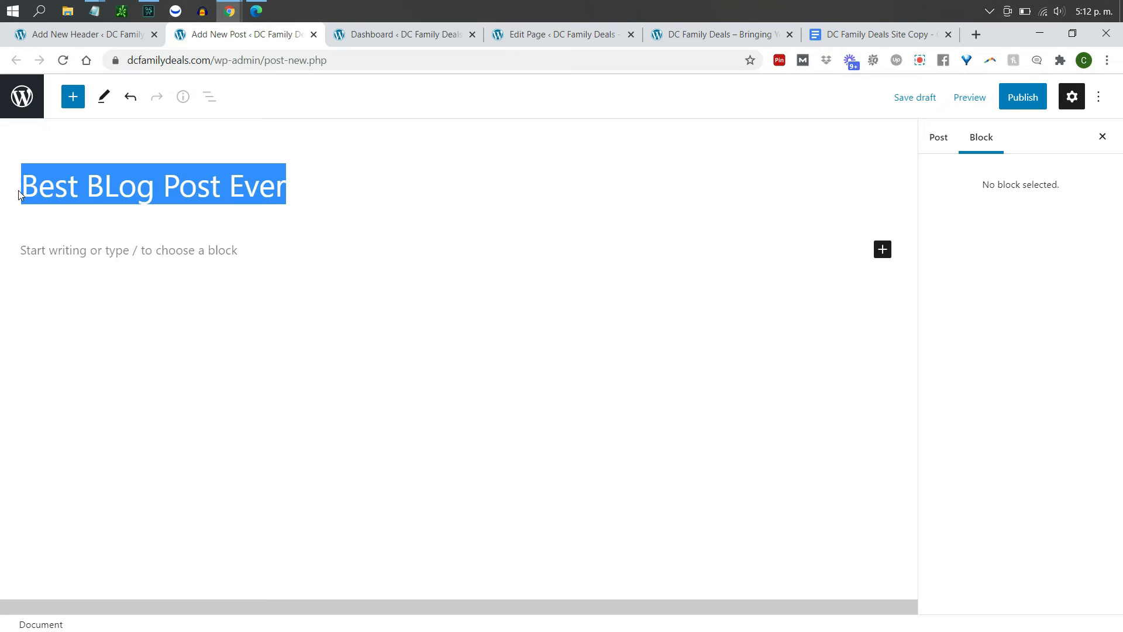
left_click(1015, 99)
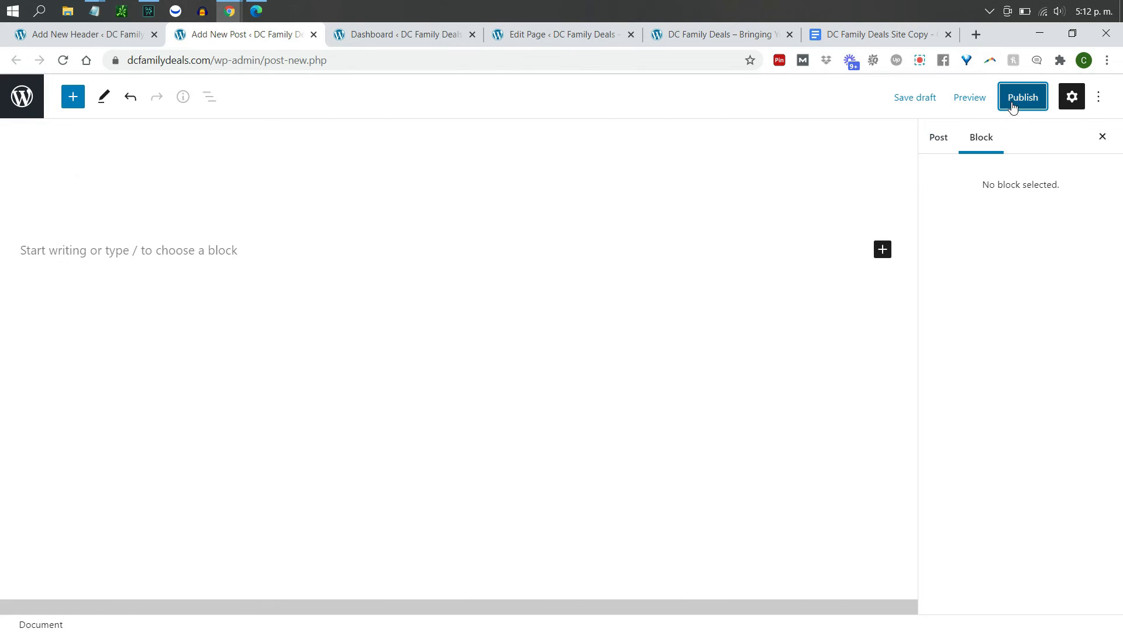
left_click(1013, 104)
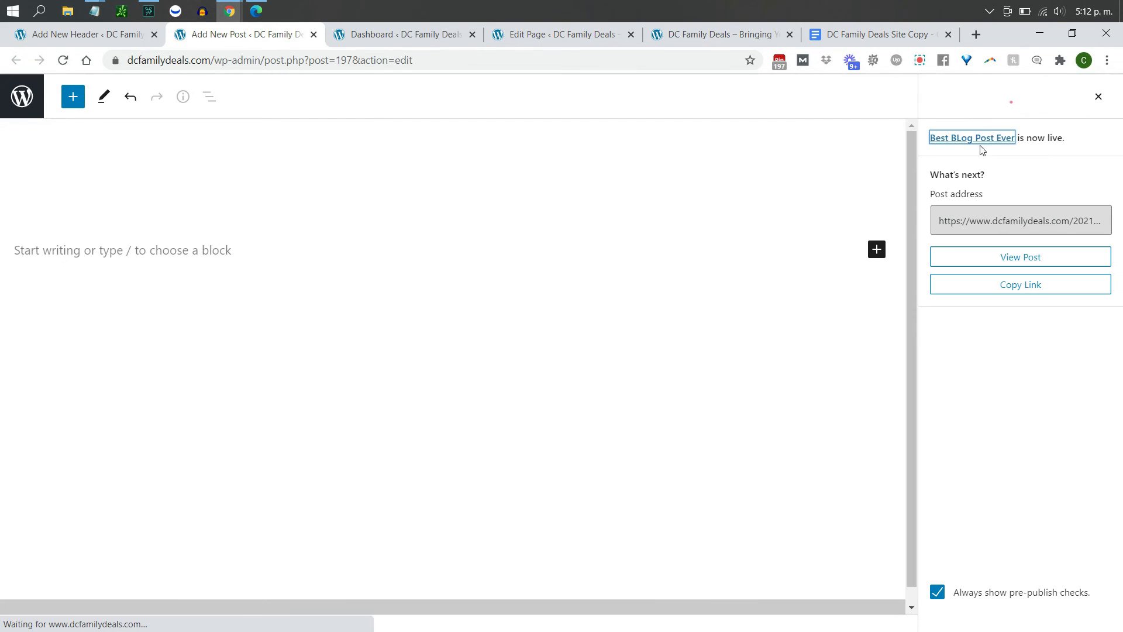
- Copy the published post's link and load it in the browser tab showing the live homepage
left_click(1017, 284)
left_click(720, 34)
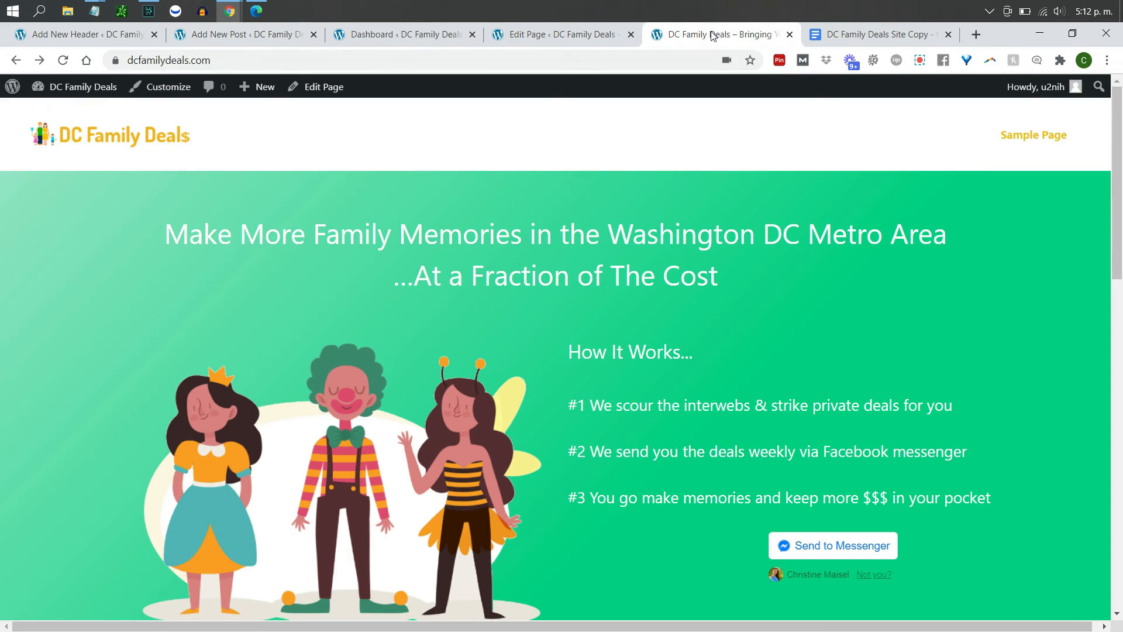
left_click(685, 60)
key("ctrl+v")
key("Return")
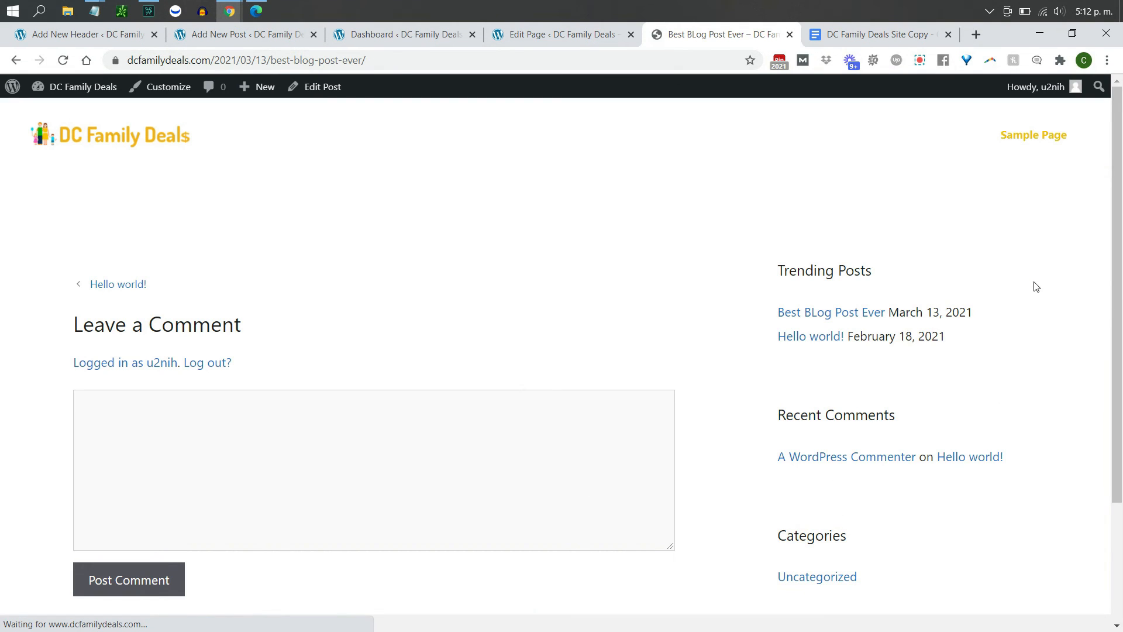
- Upload the "post background" image as the featured image of the "Best BLog Post Ever" post and update the post
left_click(104, 35)
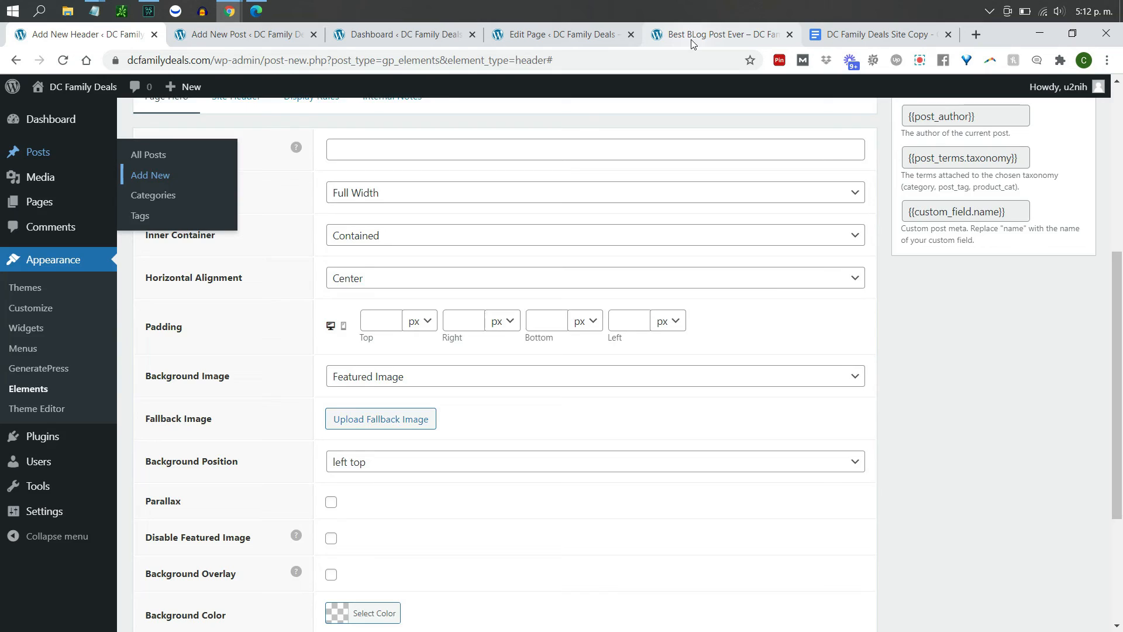
key("ctrl+Tab")
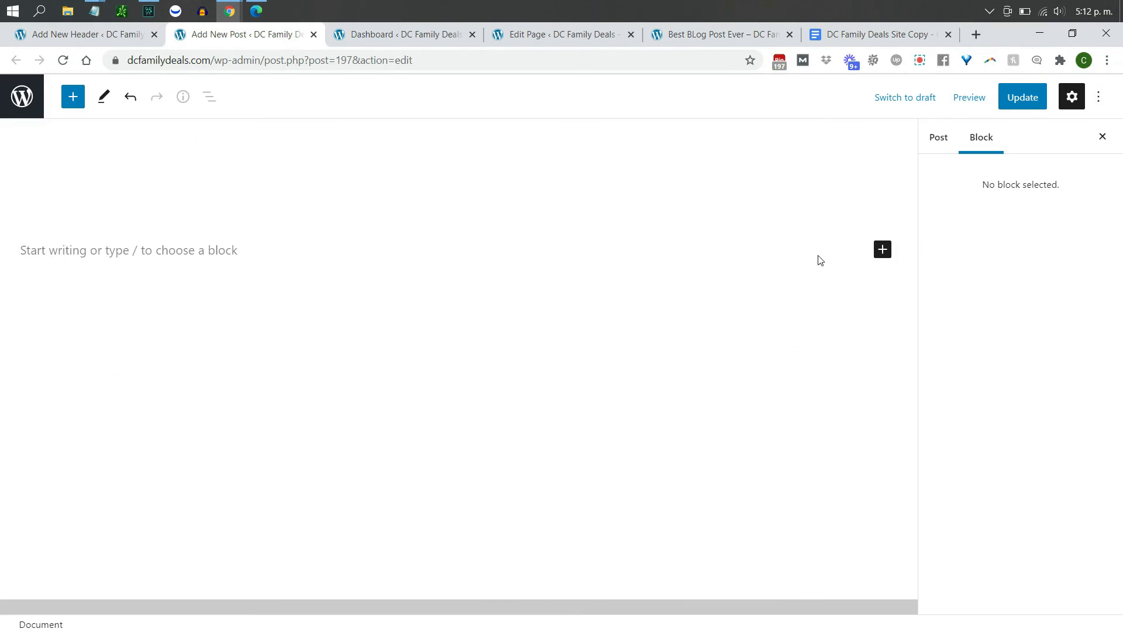
left_click(1076, 100)
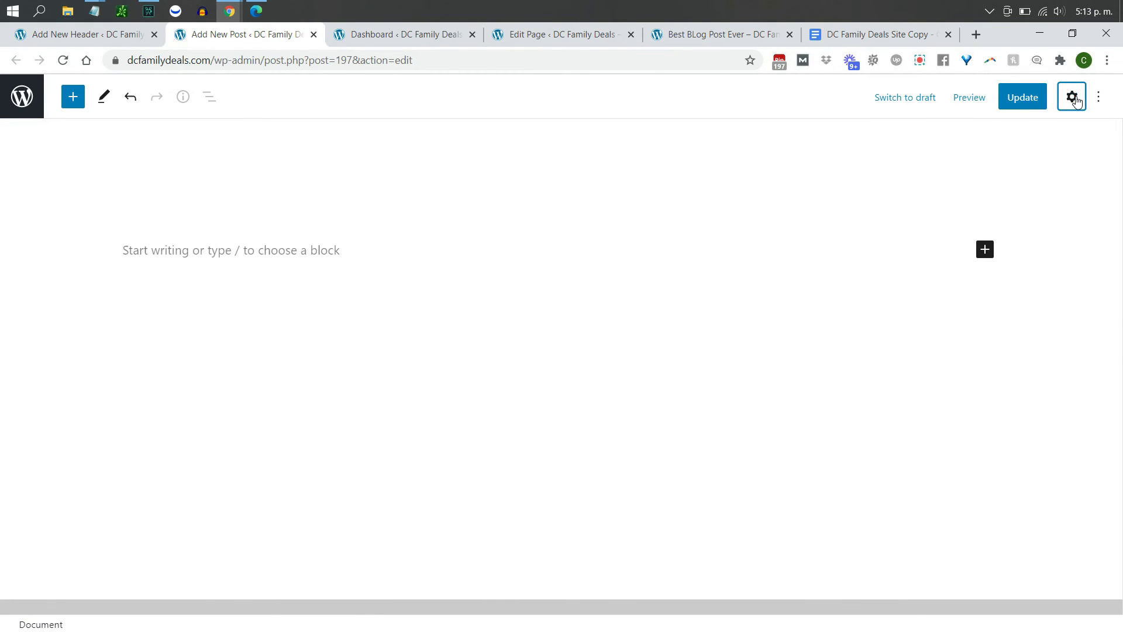
left_click(1077, 101)
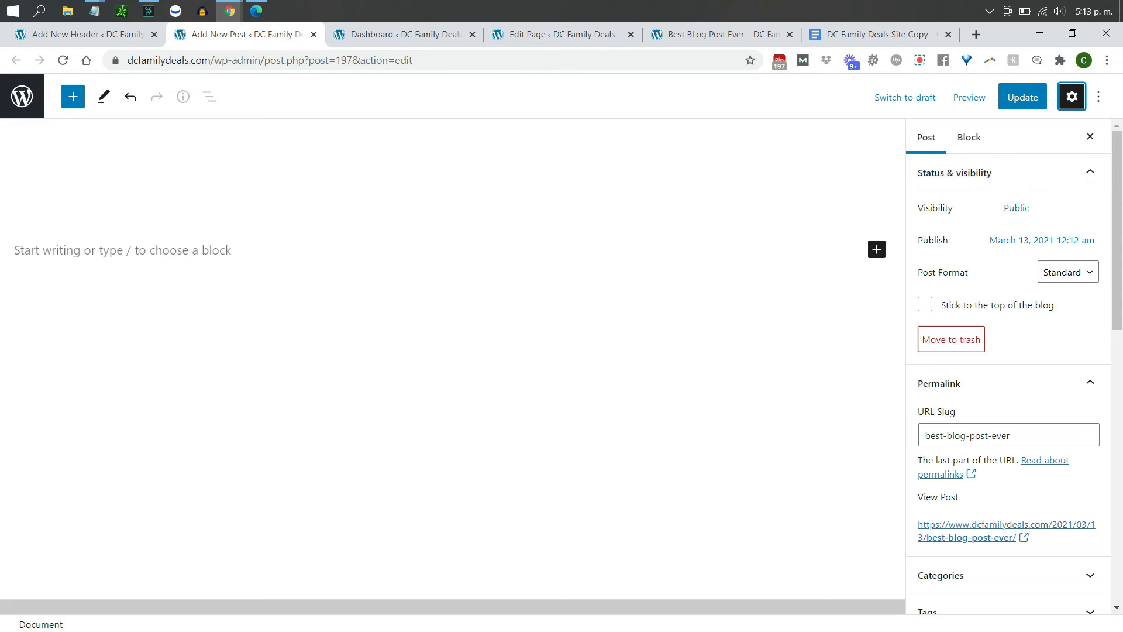
scroll(982, 314, "down", 6)
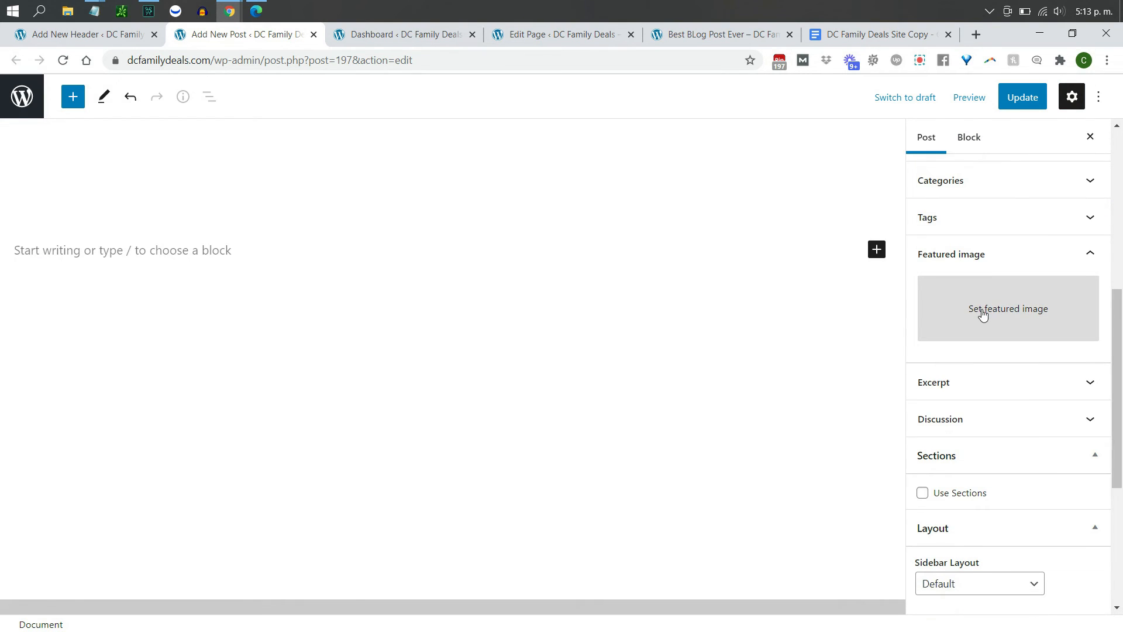
left_click(983, 314)
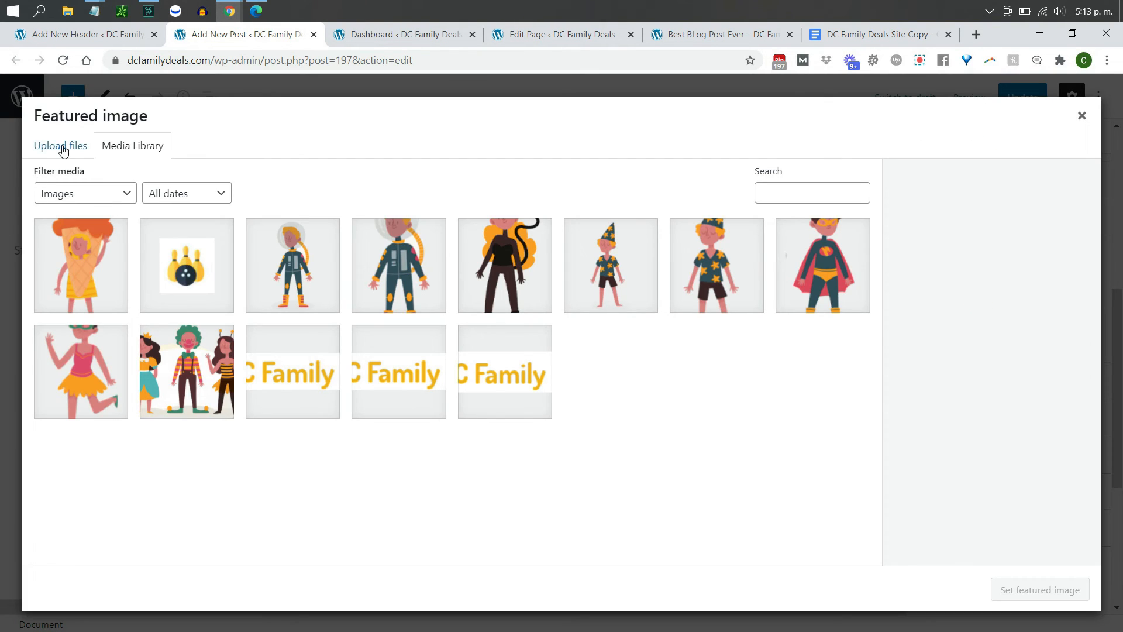
left_click(64, 149)
left_click(589, 363)
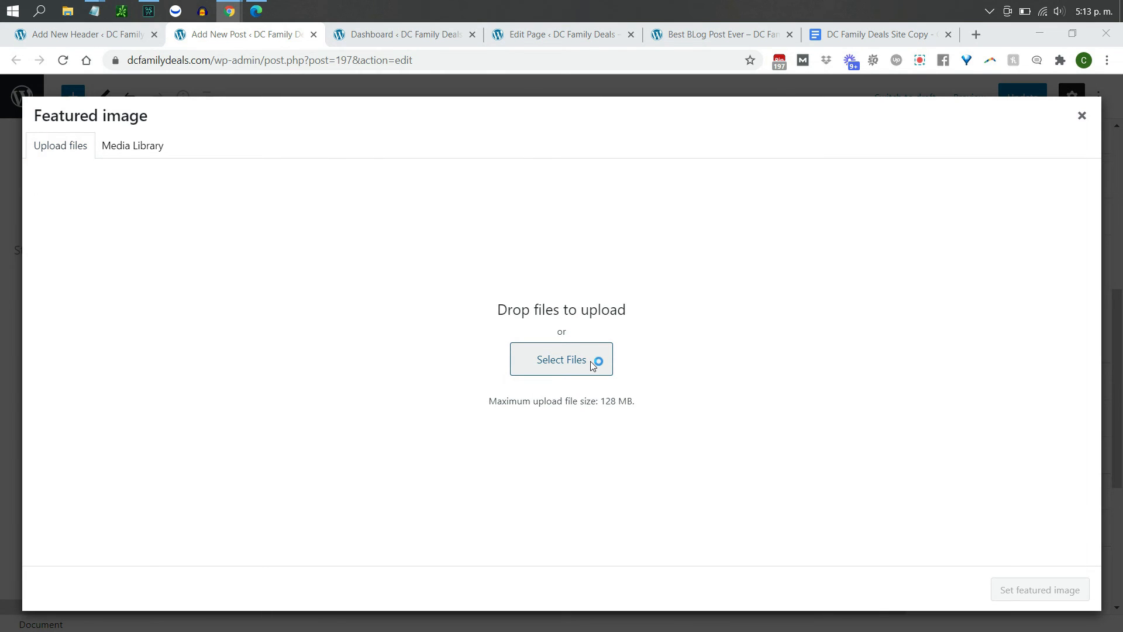
left_click(272, 295)
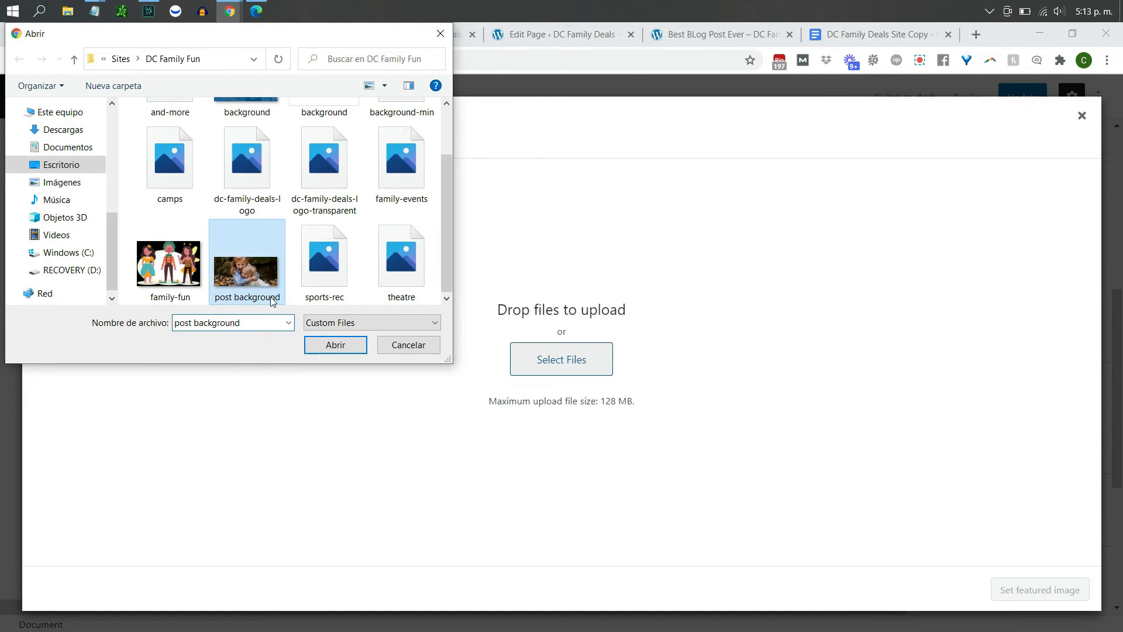
left_click(320, 346)
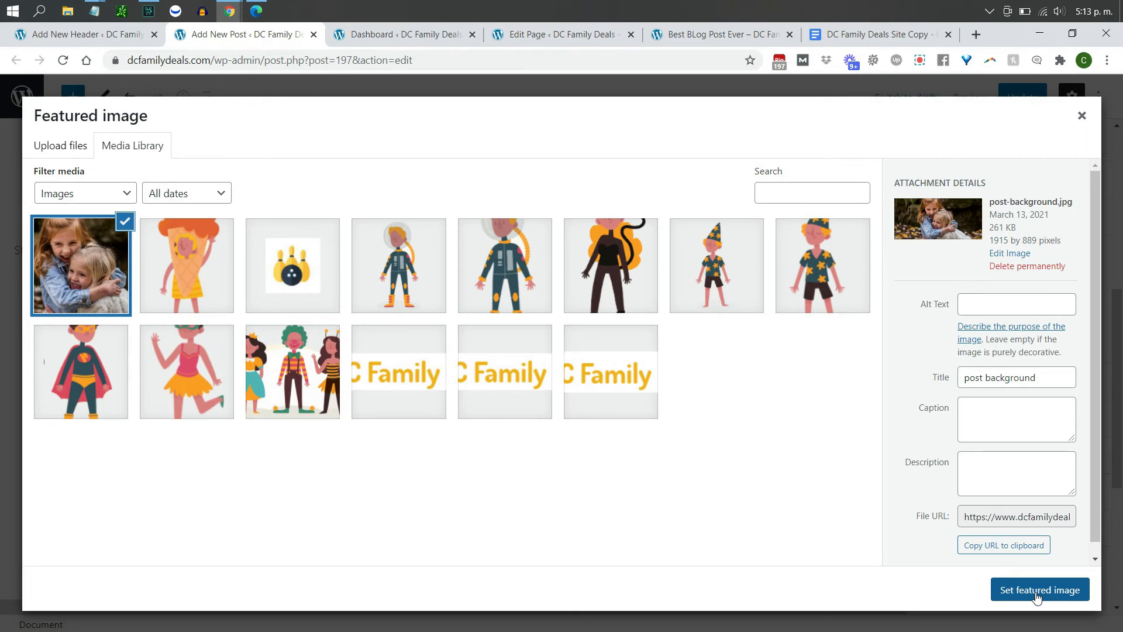
left_click(1037, 591)
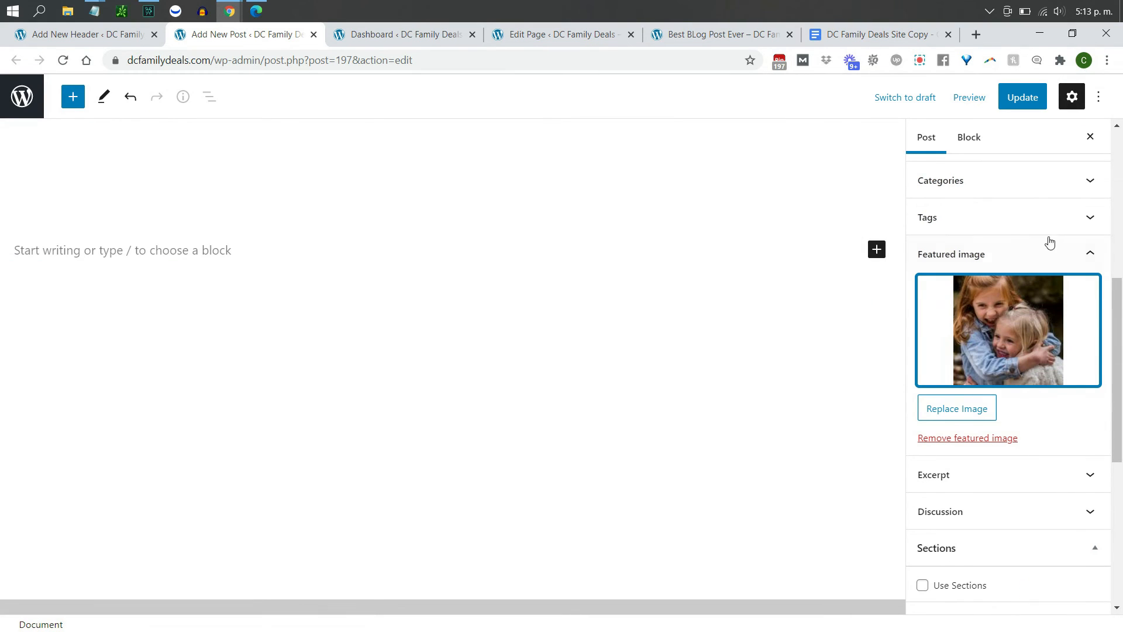
left_click(1024, 98)
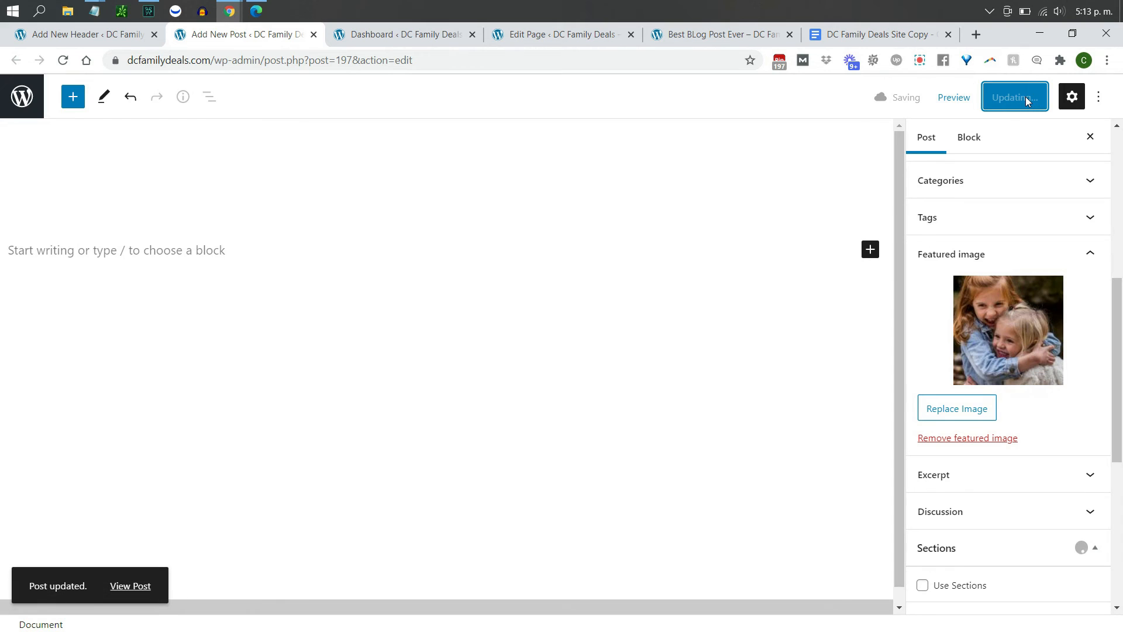
- Return to the new header element and publish it with the background overlay left off
left_click(87, 35)
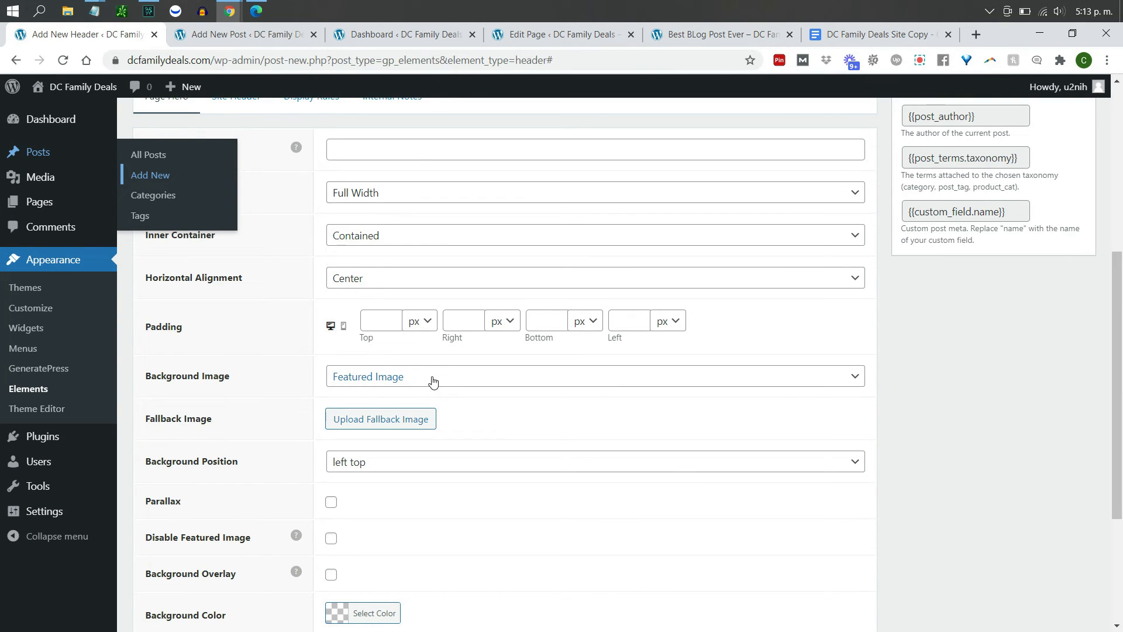
left_click_drag(1118, 307, 1120, 204)
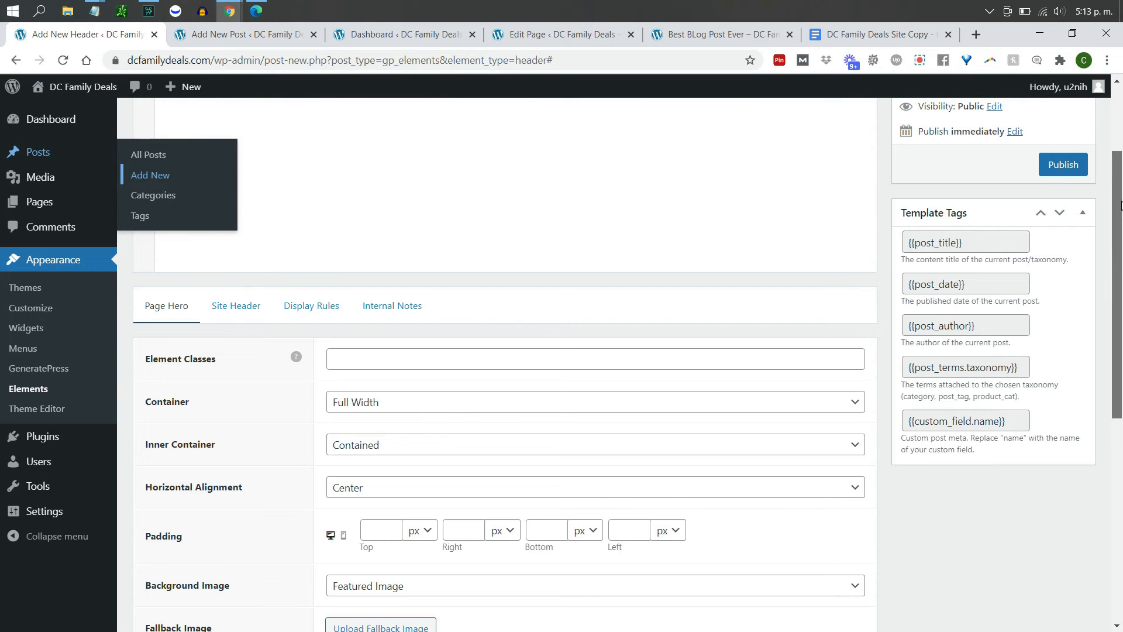
scroll(261, 241, "up", 2)
left_click(261, 236)
left_click_drag(1119, 176, 1118, 357)
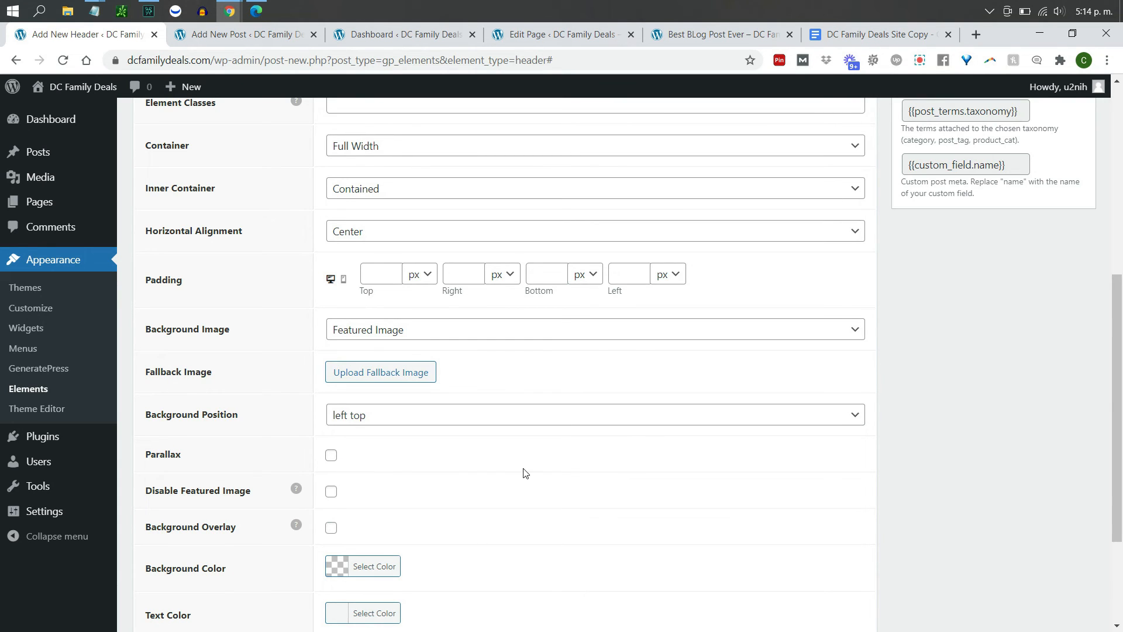
left_click_drag(1116, 380, 1116, 458)
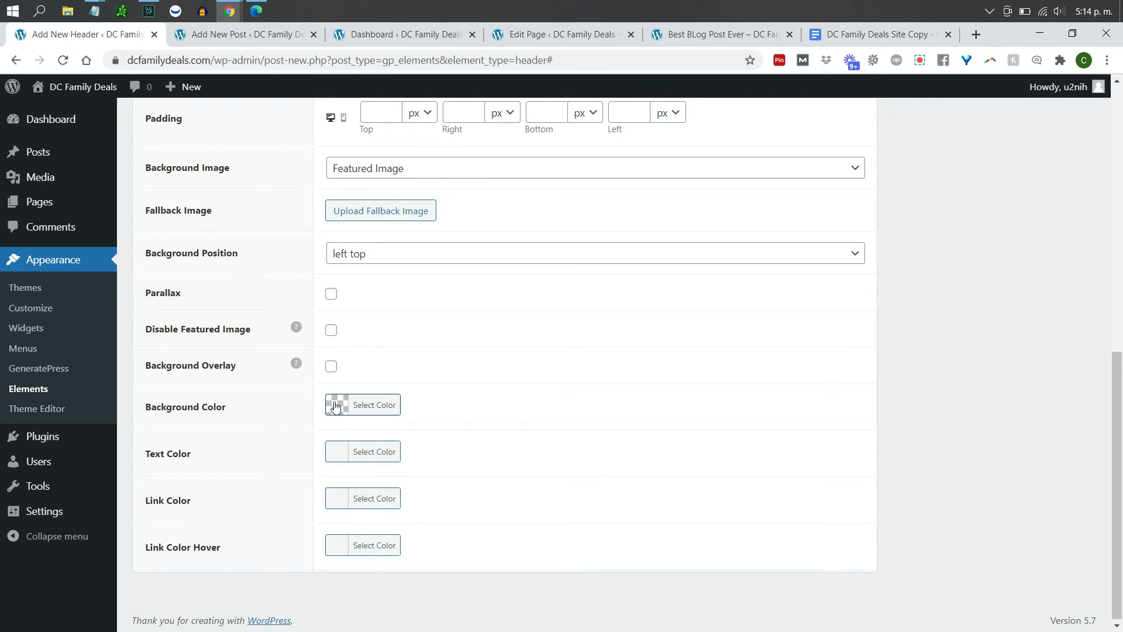
left_click(331, 367)
left_click(331, 367)
left_click_drag(1116, 403, 1118, 135)
left_click(1062, 300)
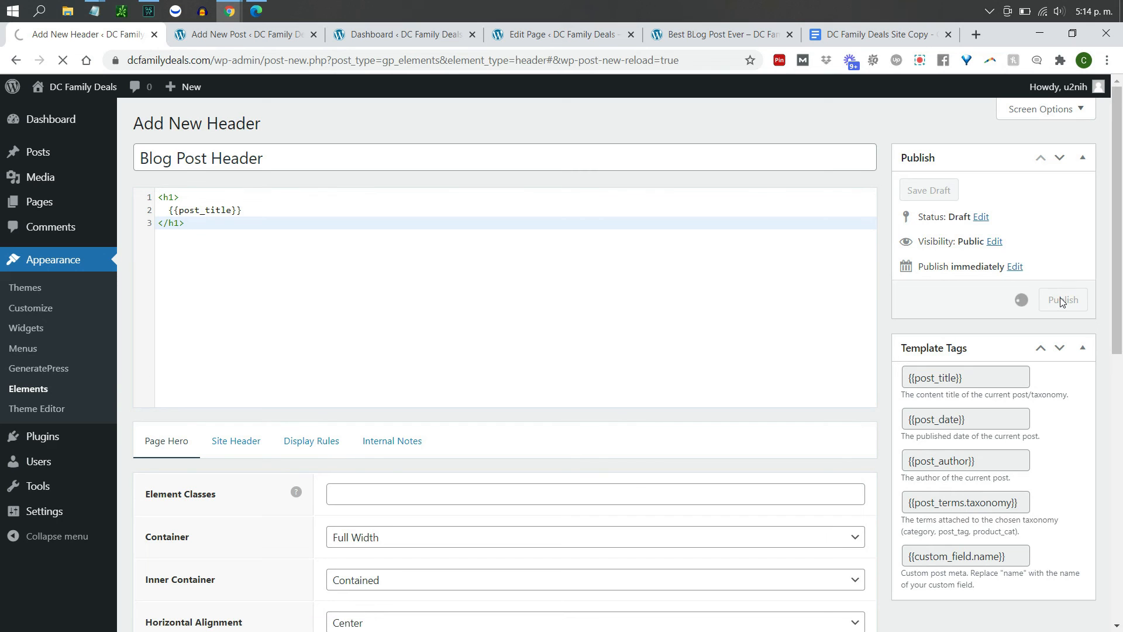
- Set the Blog Post Header's display location to Post, All Posts, and update the element
scroll(1112, 331, "down", 4)
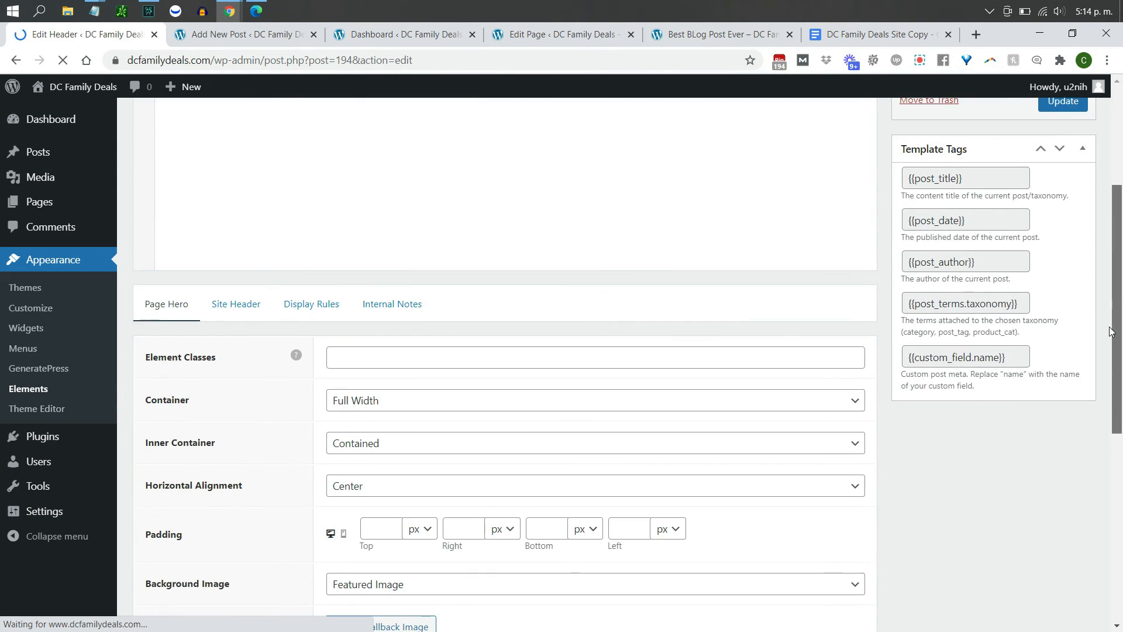
left_click(321, 219)
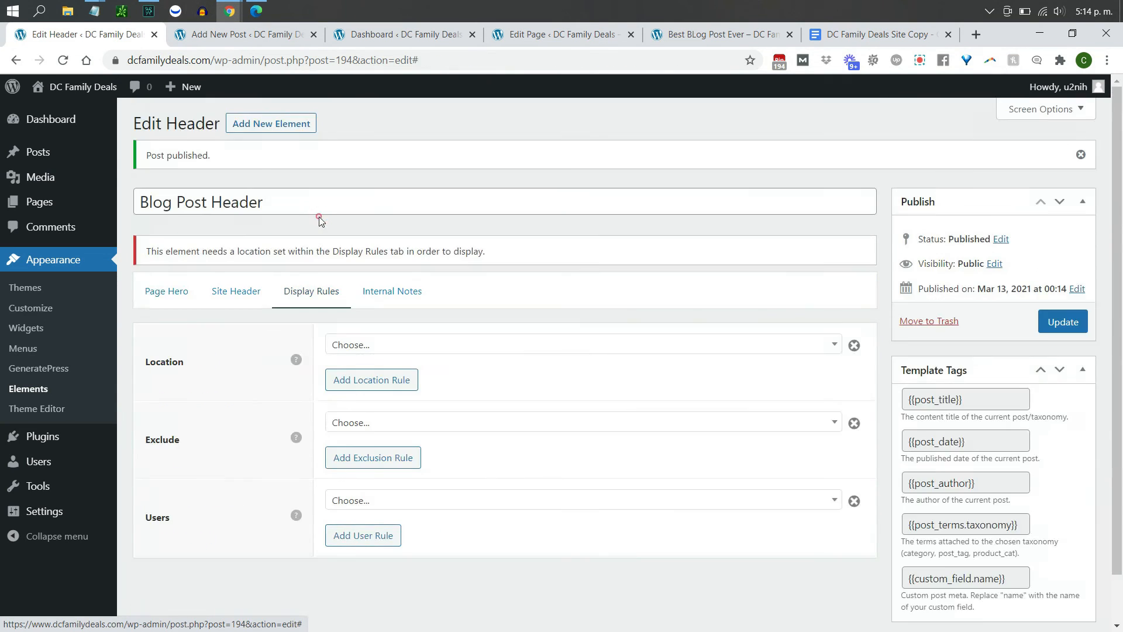
left_click(362, 345)
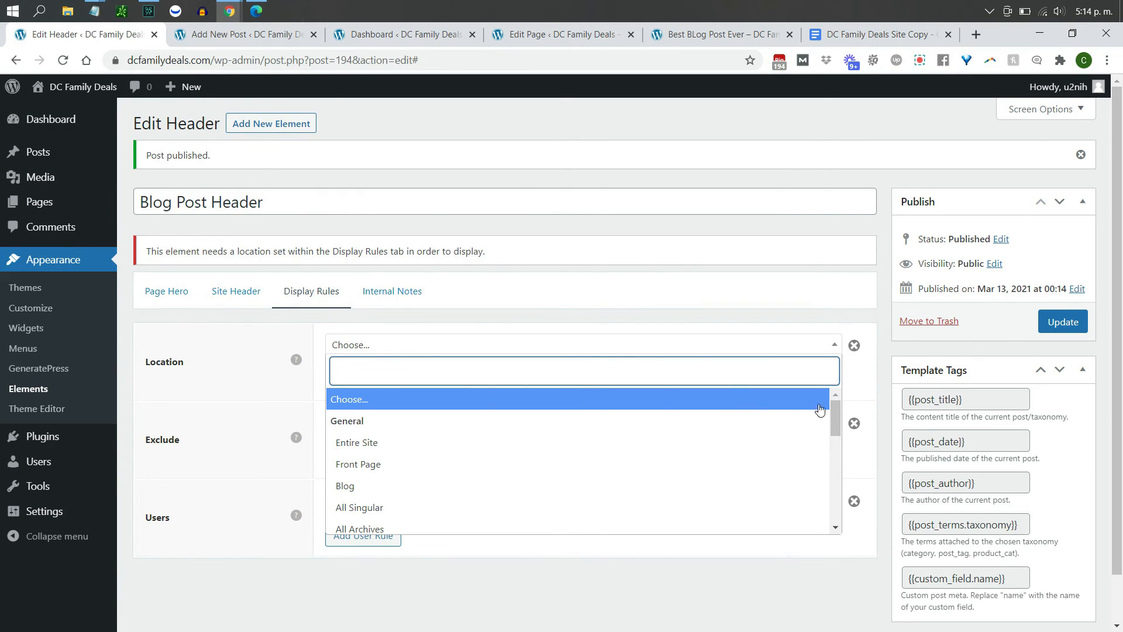
left_click_drag(835, 424, 836, 478)
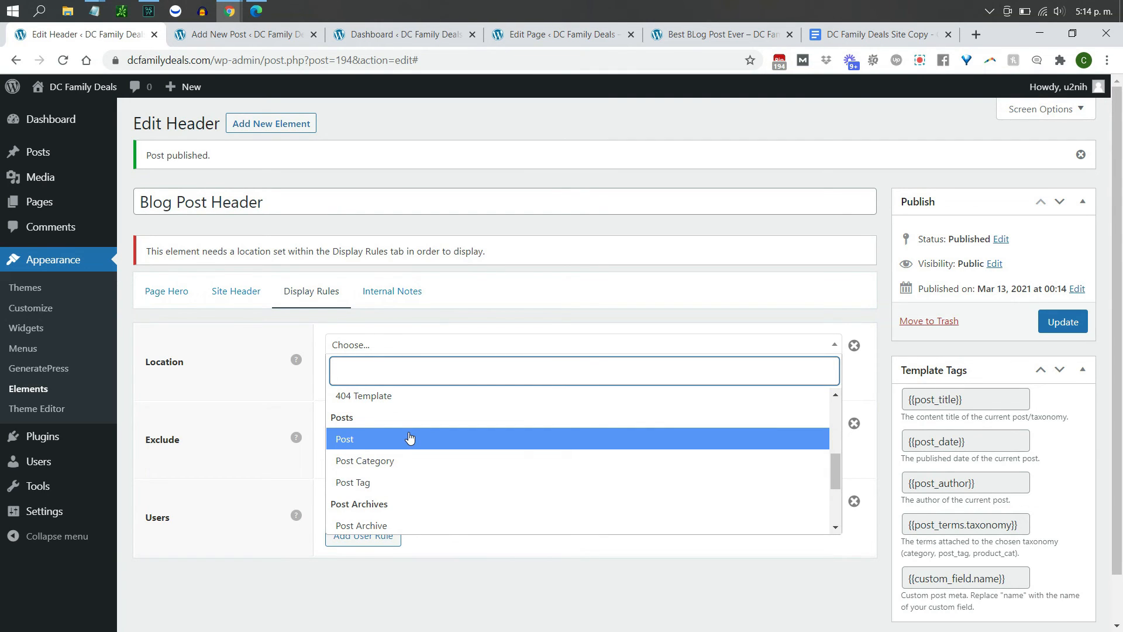
left_click(409, 438)
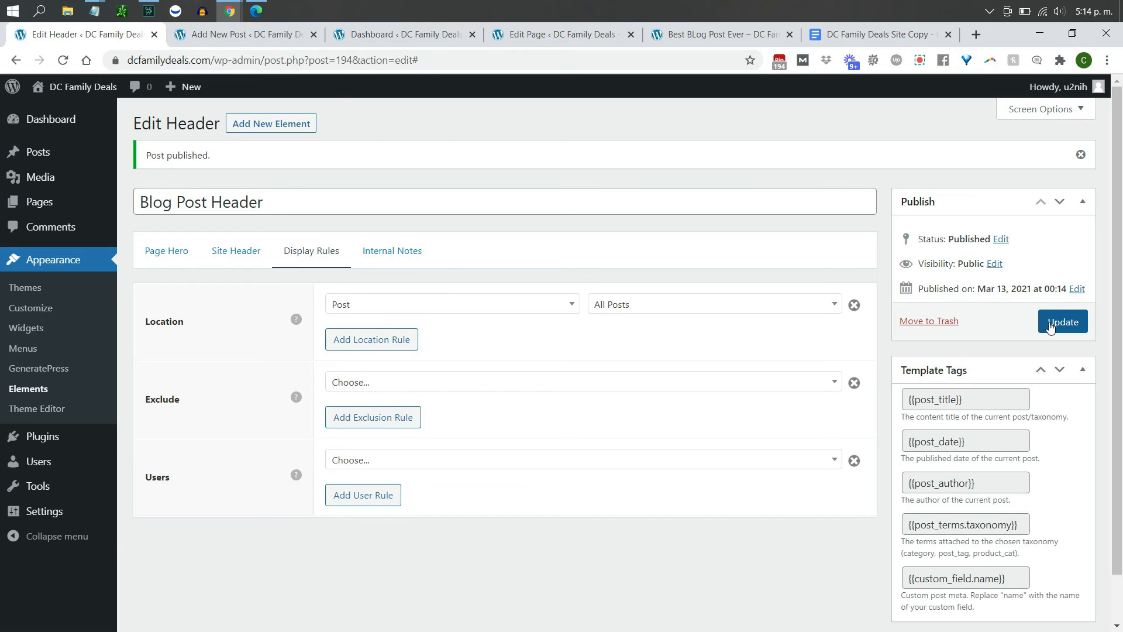
left_click(1050, 323)
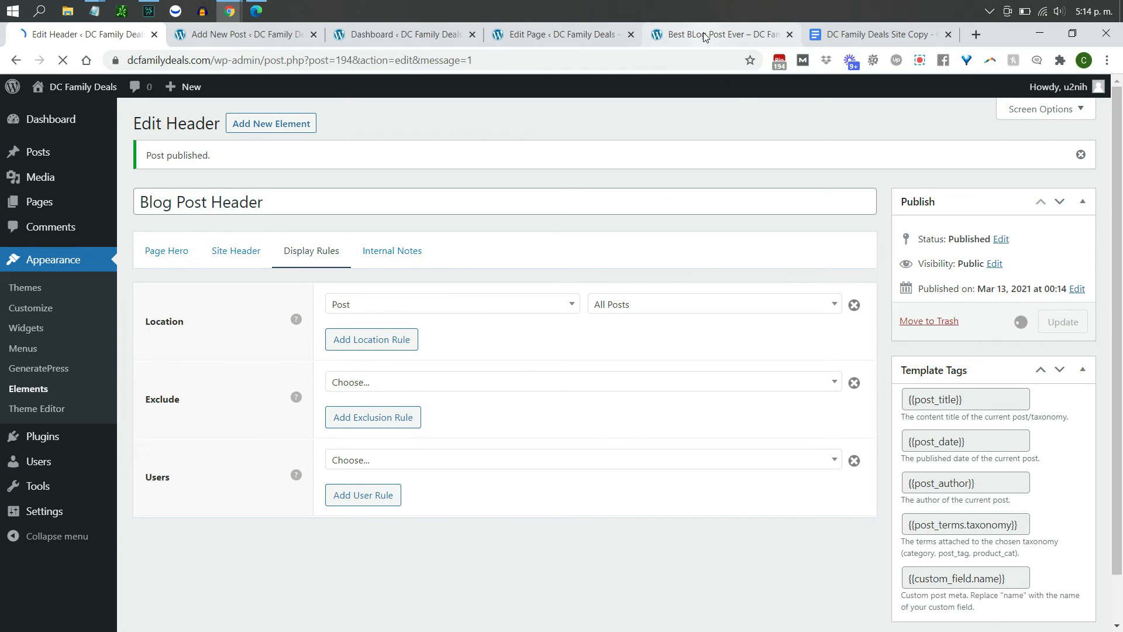
- Reload the live "Best BLog Post Ever" post and check how its title header looks
left_click(705, 37)
key("Return")
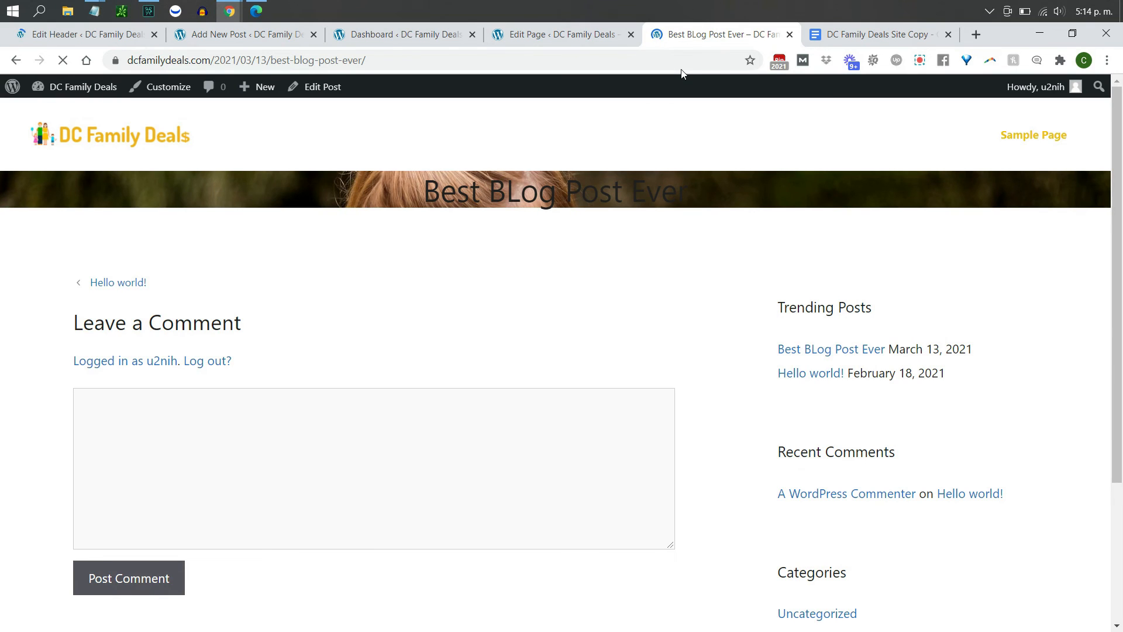
left_click_drag(428, 188, 700, 184)
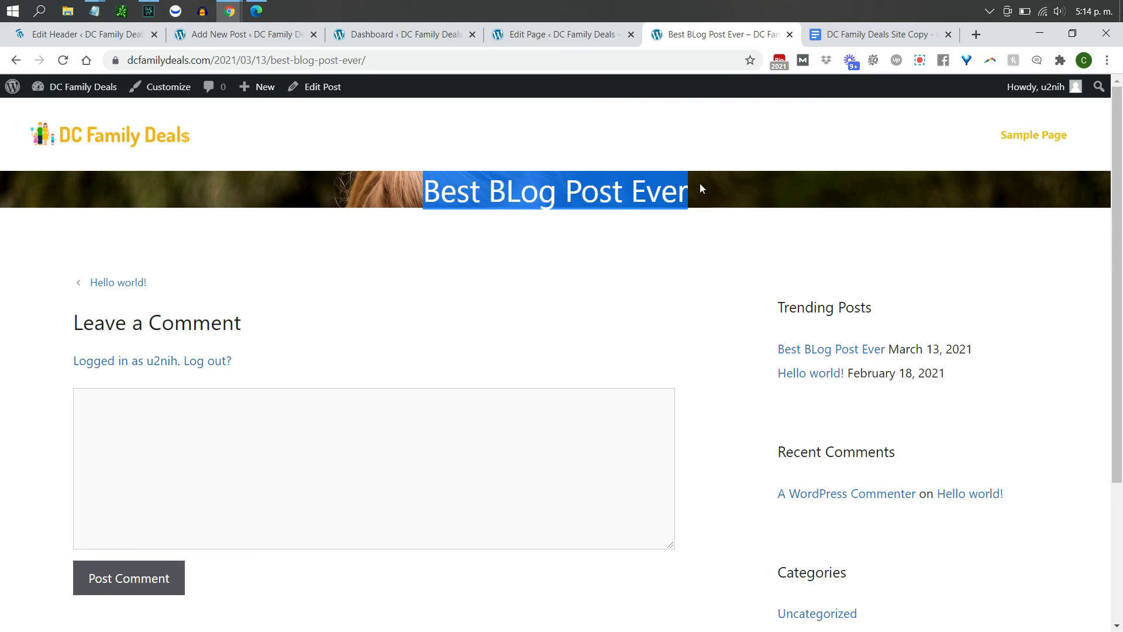
left_click(720, 182)
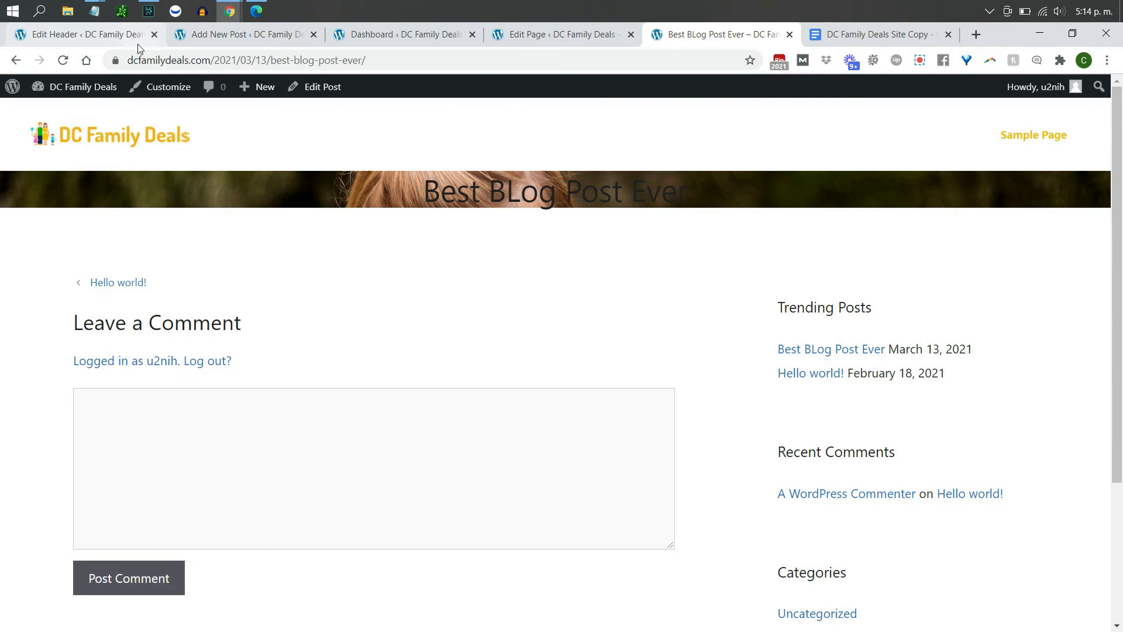
- Set the page hero's padding to 125 px at the top and 80 px at the right and left, fill in the bottom padding, and update the element
left_click(110, 40)
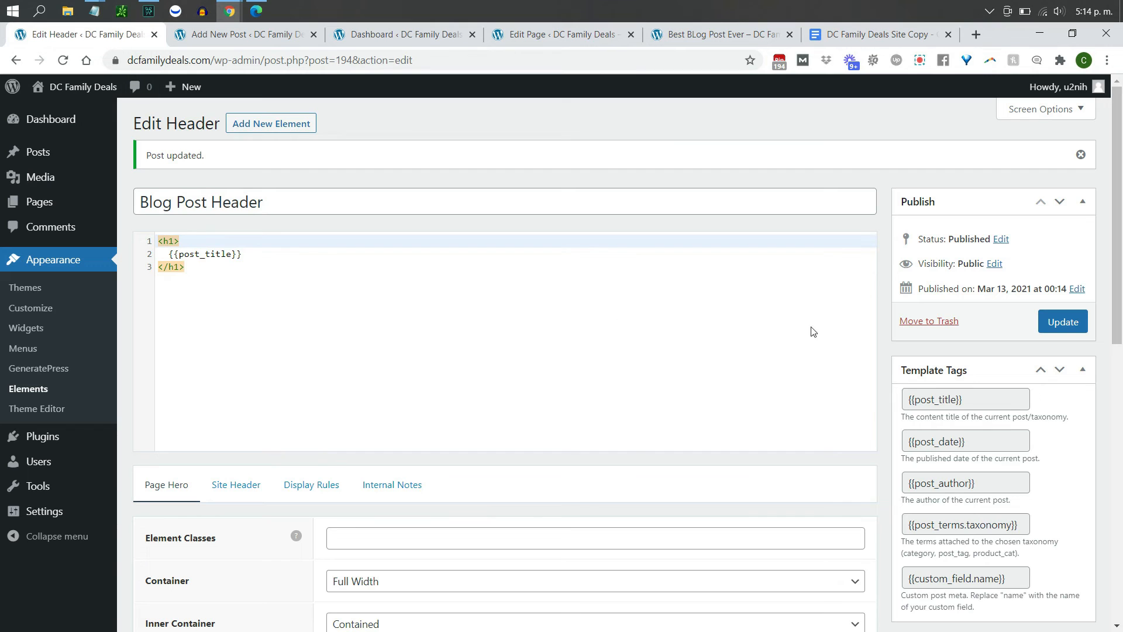
left_click_drag(1114, 216, 1119, 434)
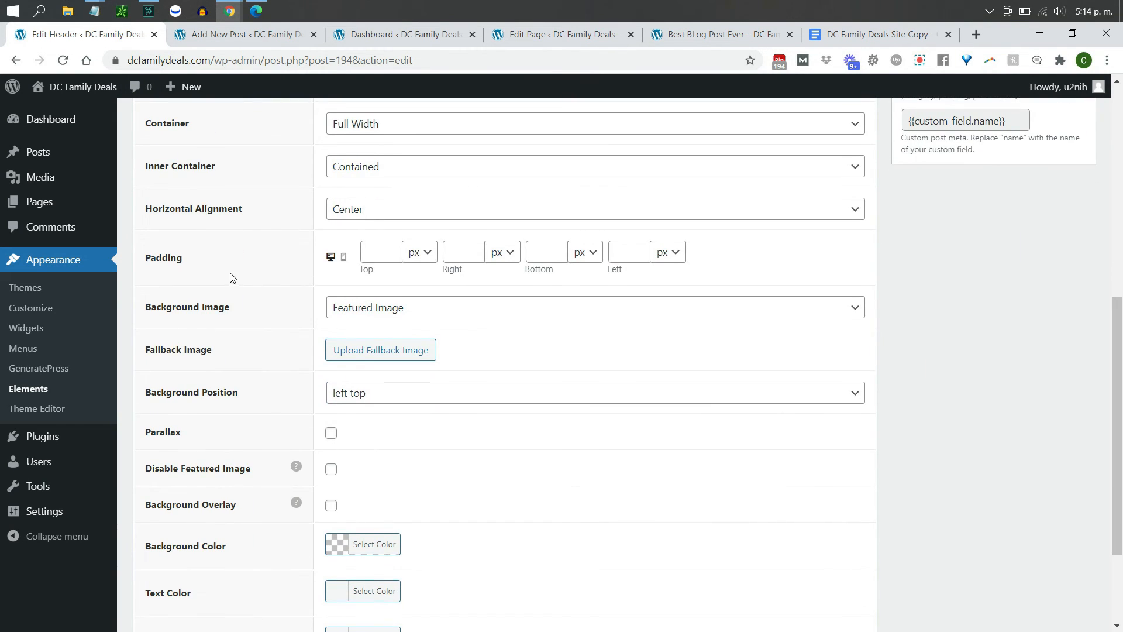
left_click(371, 254)
key("Tab")
key("Tab")
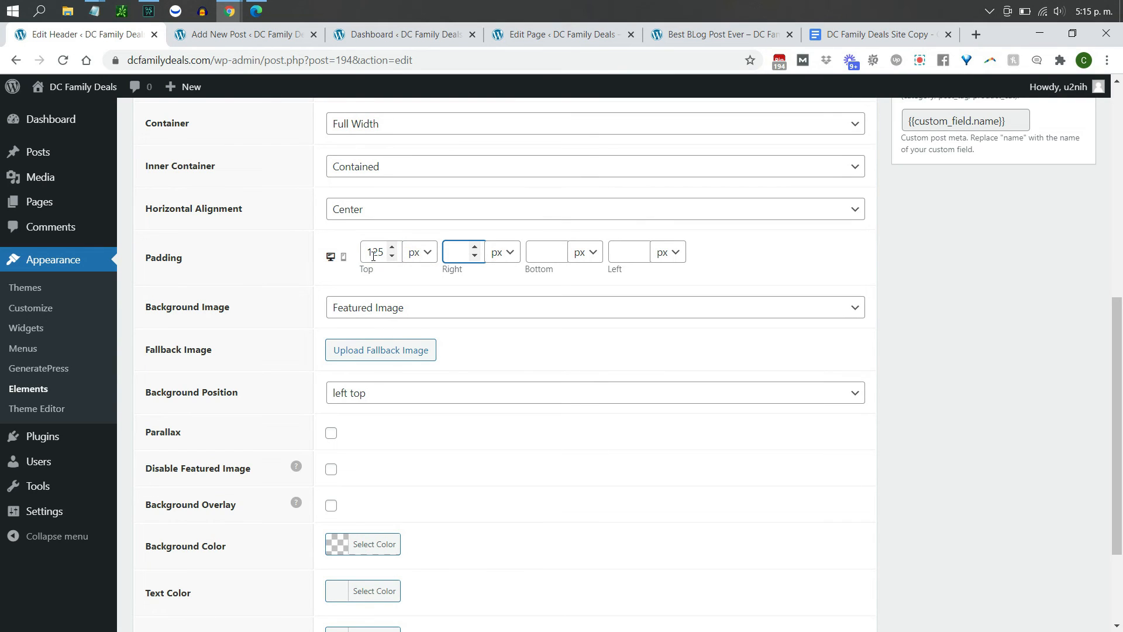
key("Tab")
key("Tab")
key("Tab")
key("Tab")
type("80")
key("Return")
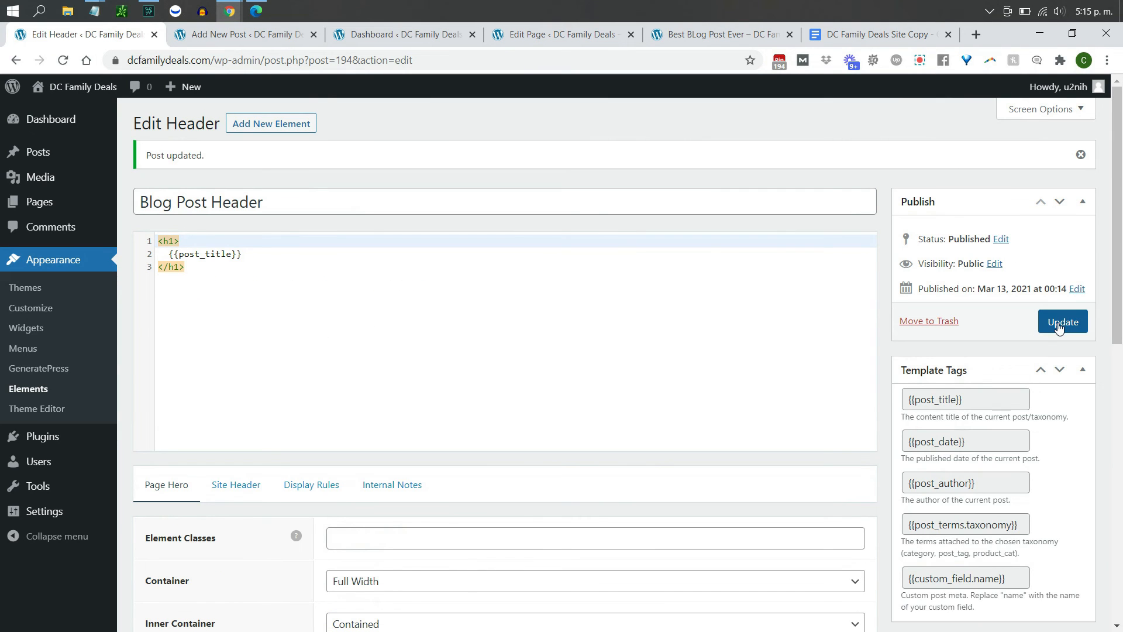
- Reload the sample post and examine the padded hero and the legibility of its title
left_click(719, 34)
left_click(665, 61)
key("Return")
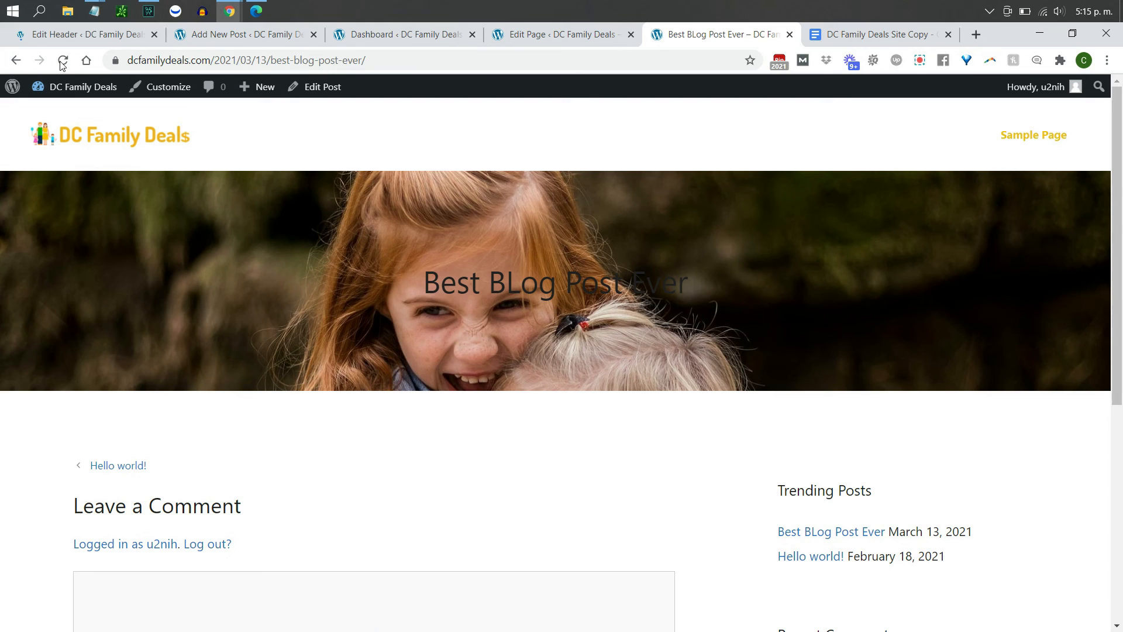
left_click_drag(429, 286, 717, 264)
left_click(580, 279)
- Set the page hero's top and bottom padding to 150 px in the Blog Post Header element
left_click(87, 35)
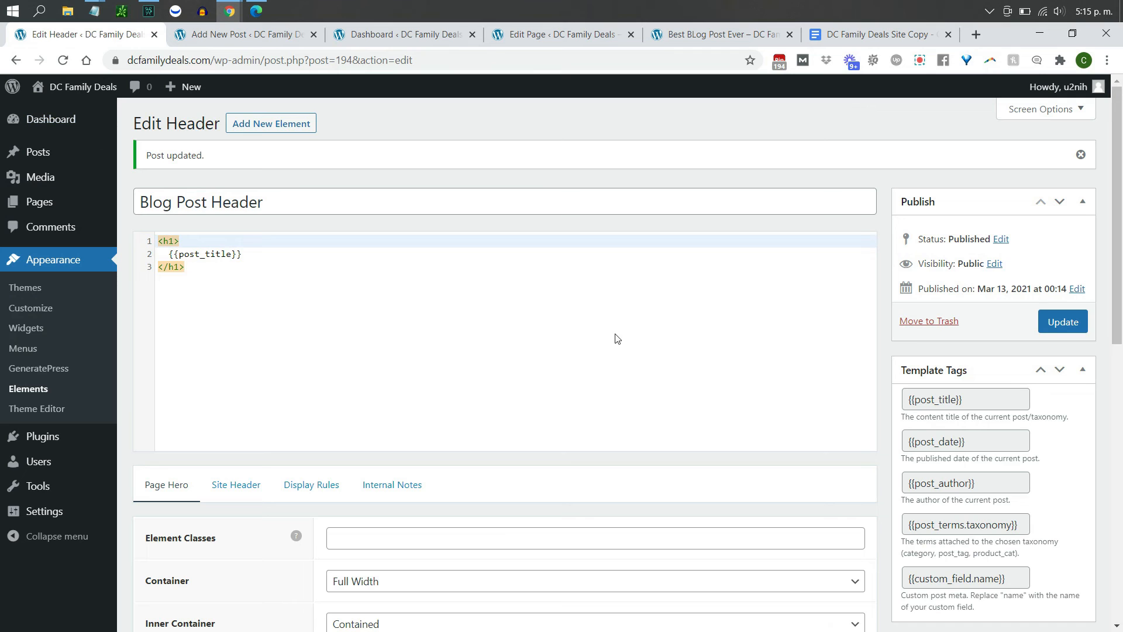
scroll(1066, 256, "down", 6)
left_click_drag(385, 293, 331, 281)
type("150")
key("Tab")
key("Tab")
key("Tab")
key("Tab")
type("15")
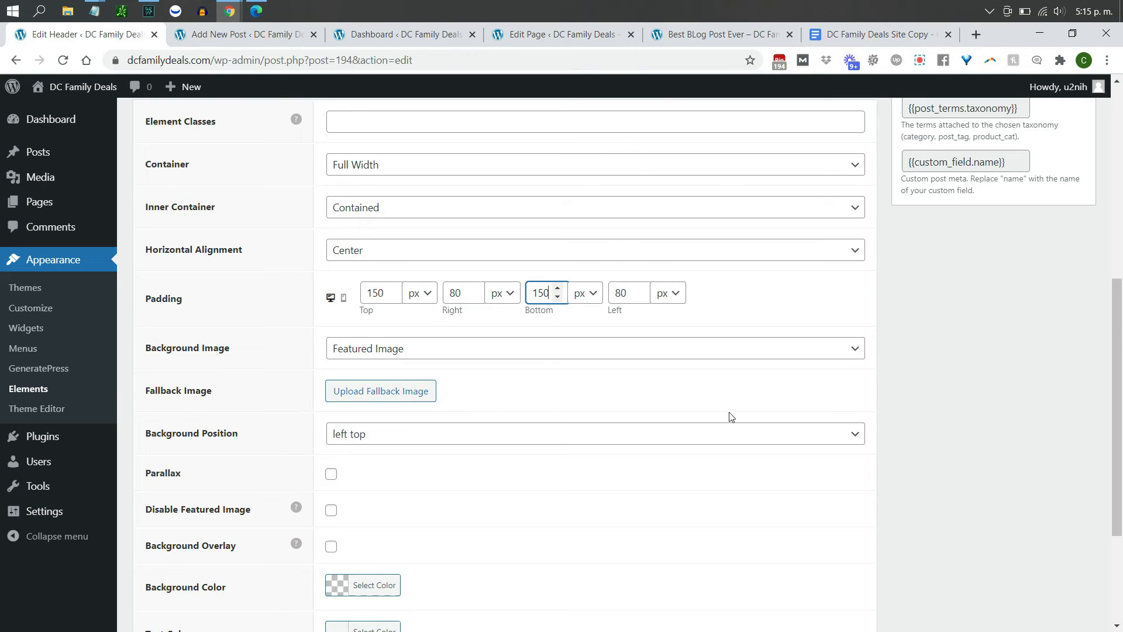
- Set the page hero's text color to white from the color palette
left_click_drag(1115, 385, 1117, 460)
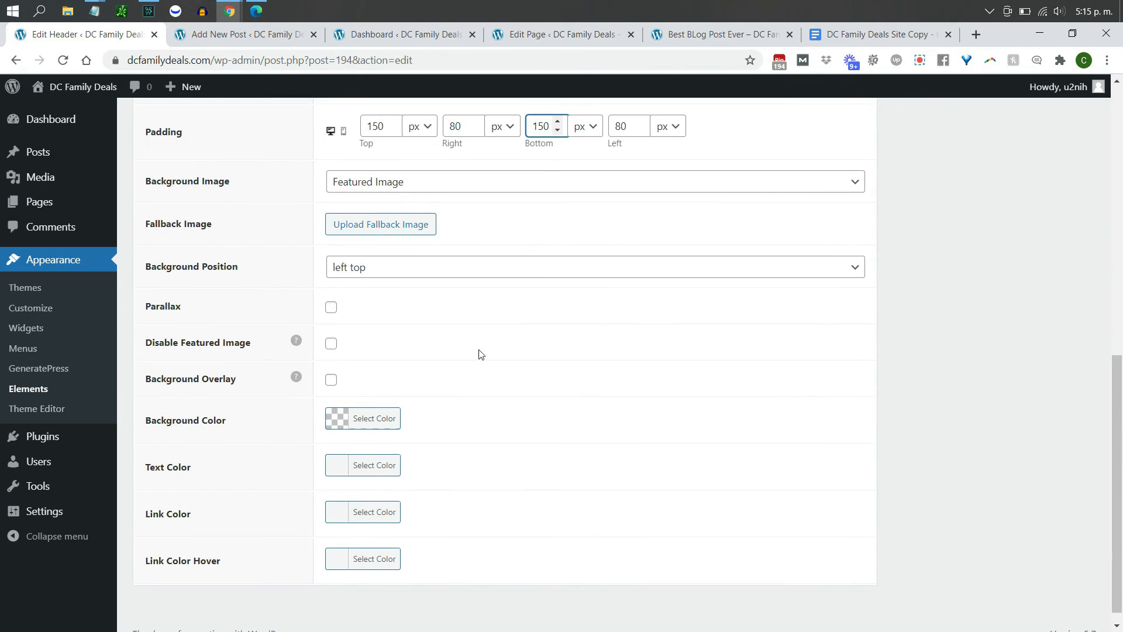
left_click(335, 468)
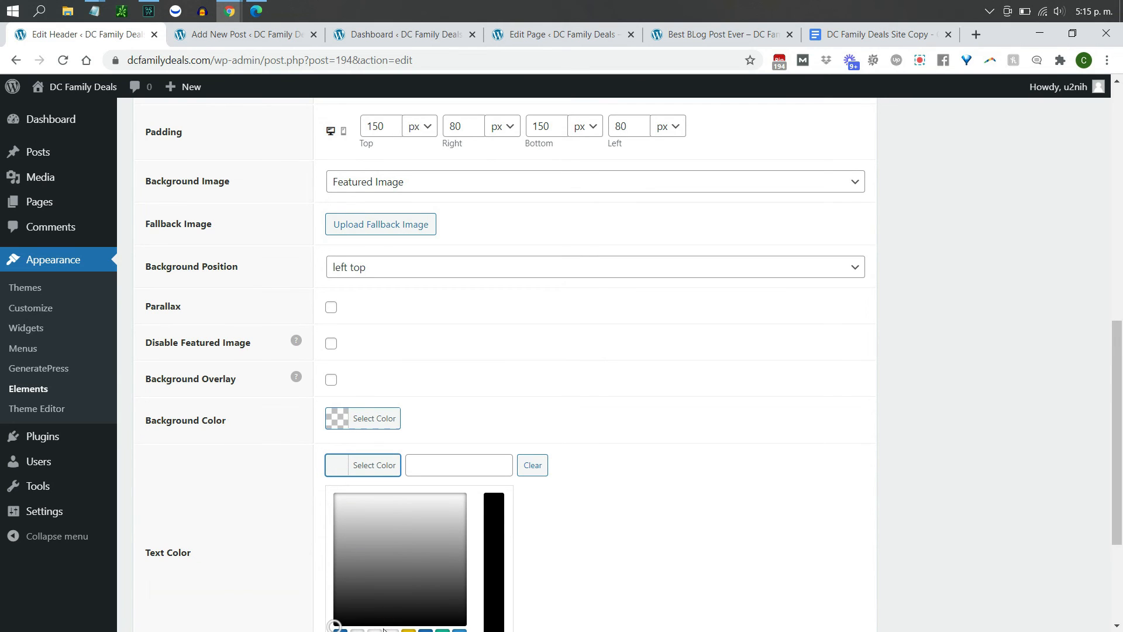
left_click(390, 629)
left_click(460, 419)
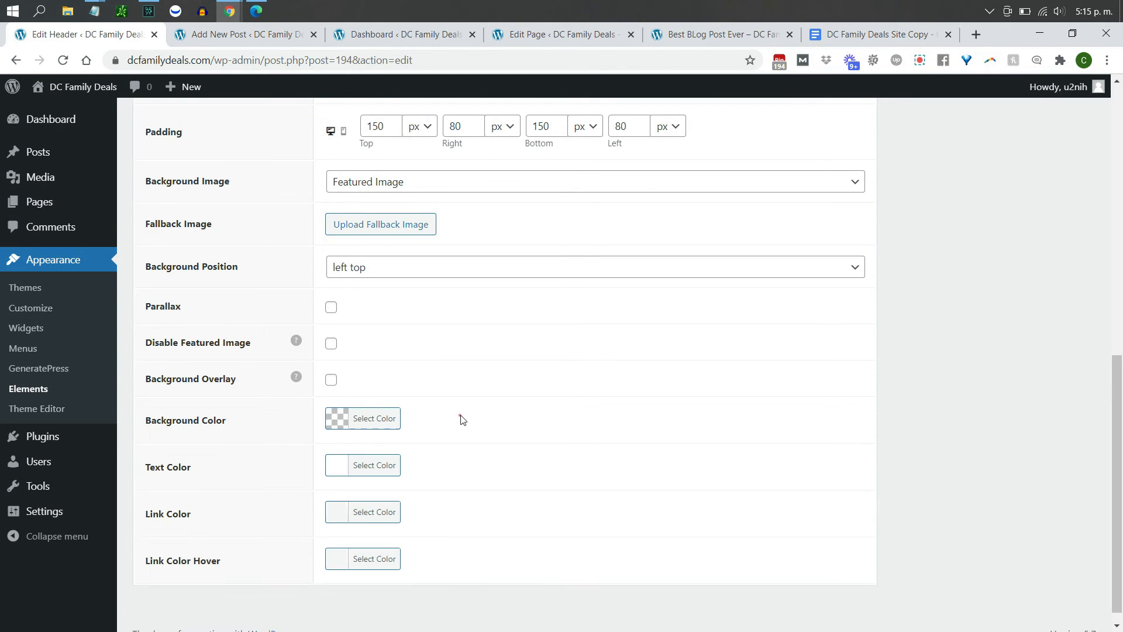
- Enable the background overlay and set the page hero's background color to the light blue palette color with partly reduced opacity
left_click(331, 381)
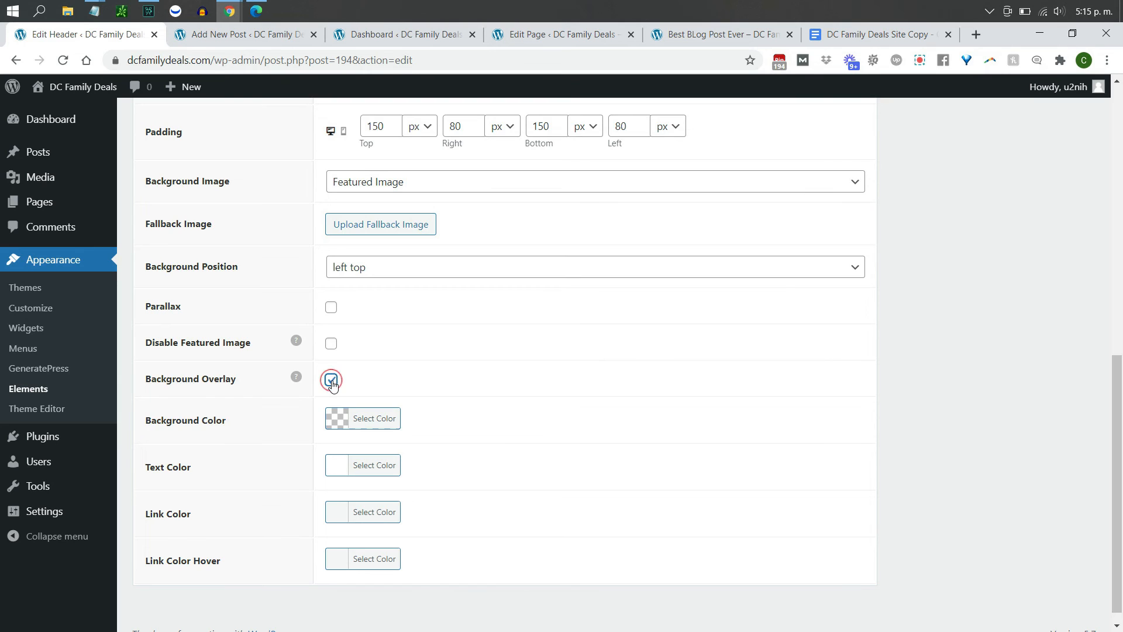
left_click(336, 429)
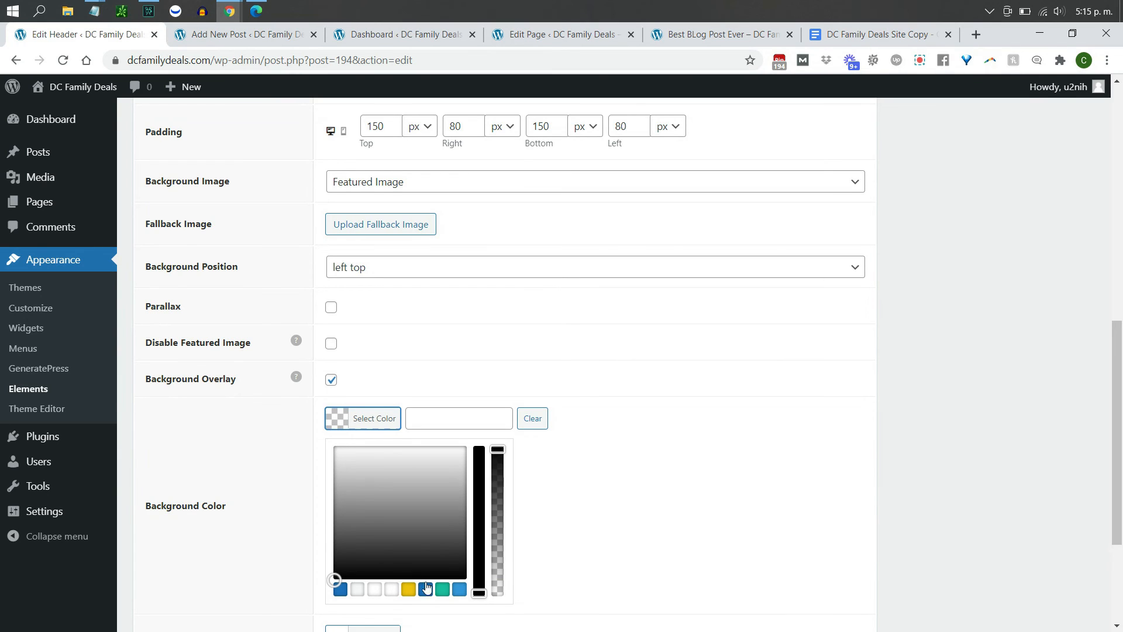
left_click(341, 590)
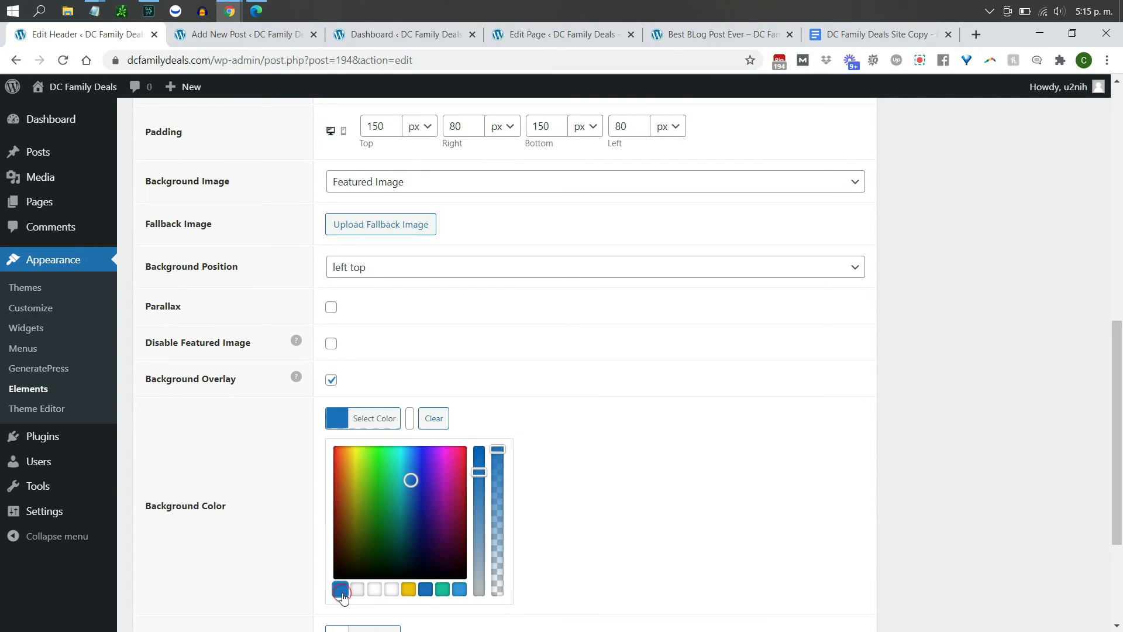
left_click(460, 589)
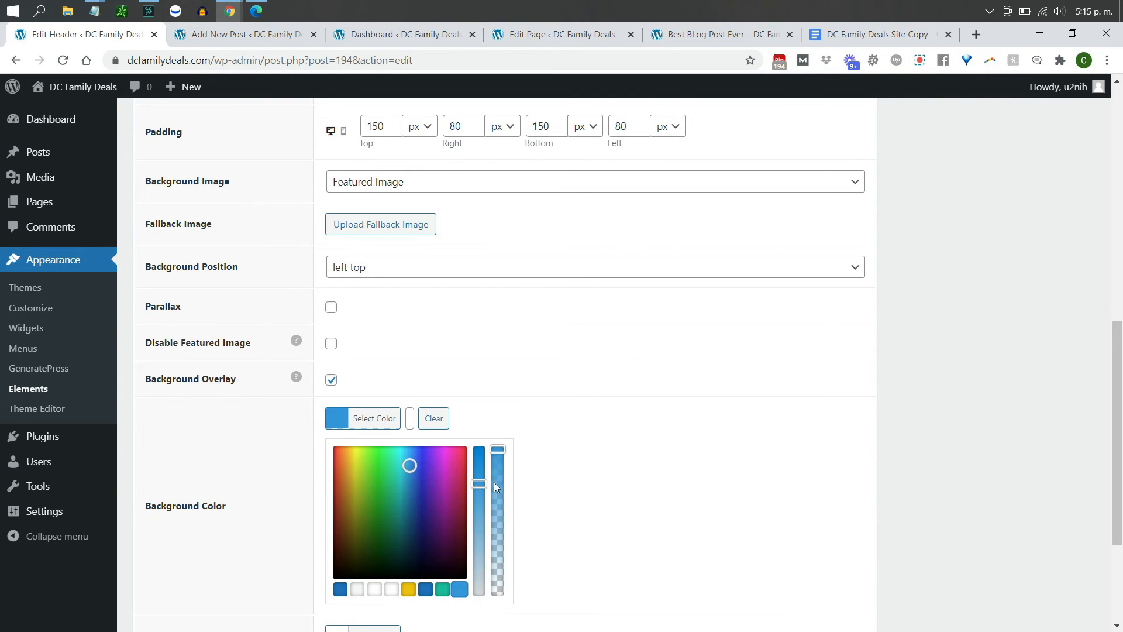
left_click_drag(499, 449, 501, 485)
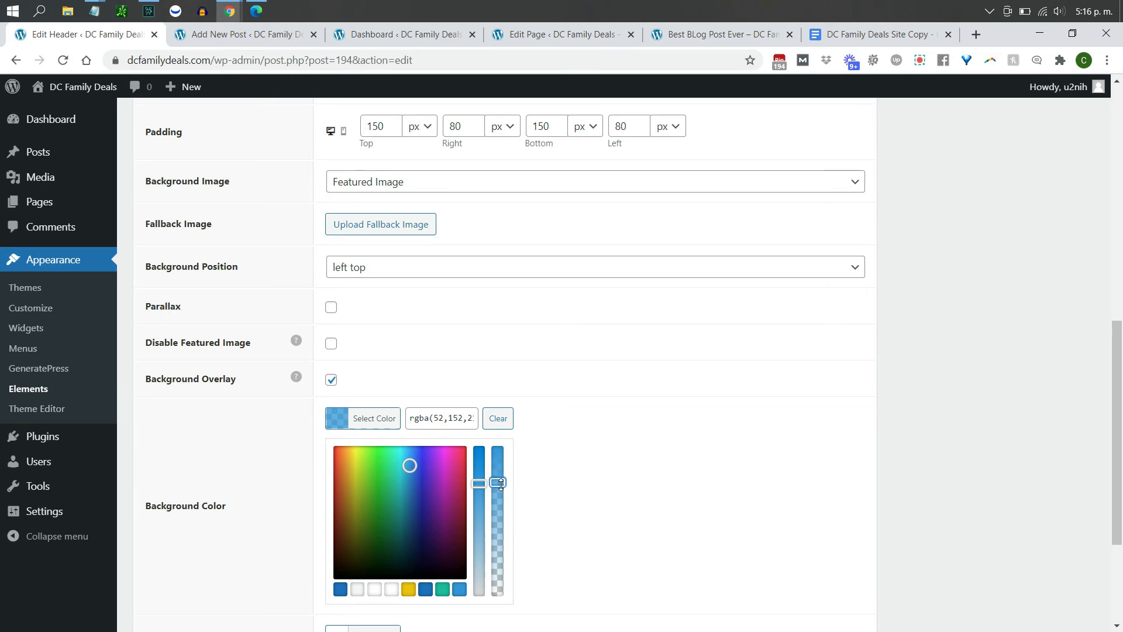
left_click(545, 469)
- Update the Blog Post Header element and reload the sample post to check the overlay and text color
scroll(1108, 283, "up", 3)
scroll(1108, 284, "up", 5)
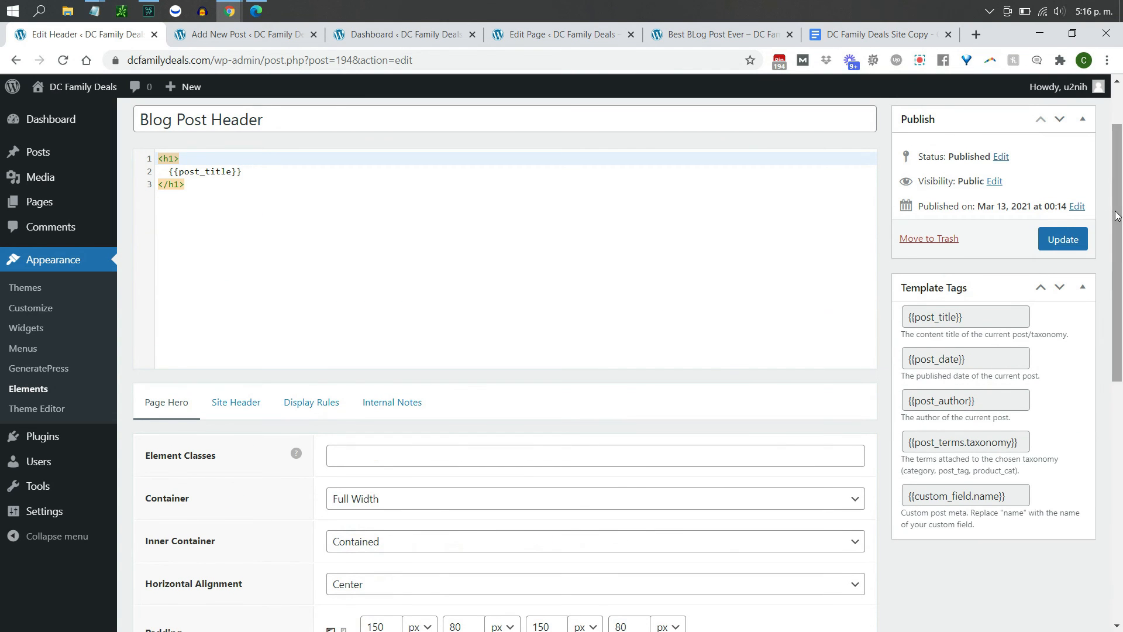
left_click(1062, 239)
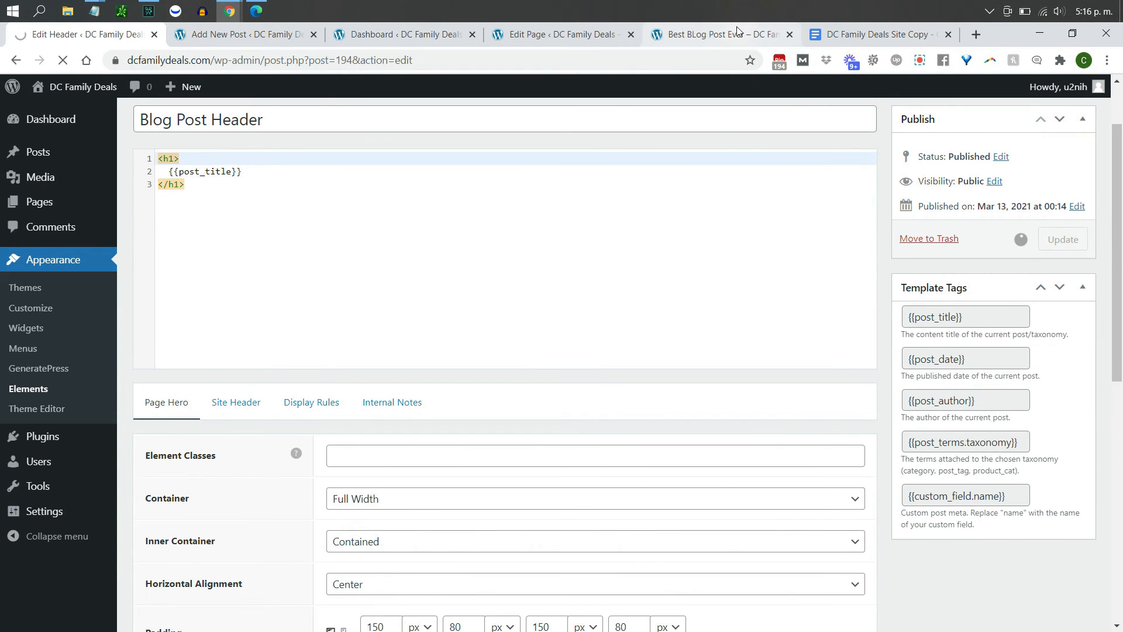
left_click(734, 35)
key("F5")
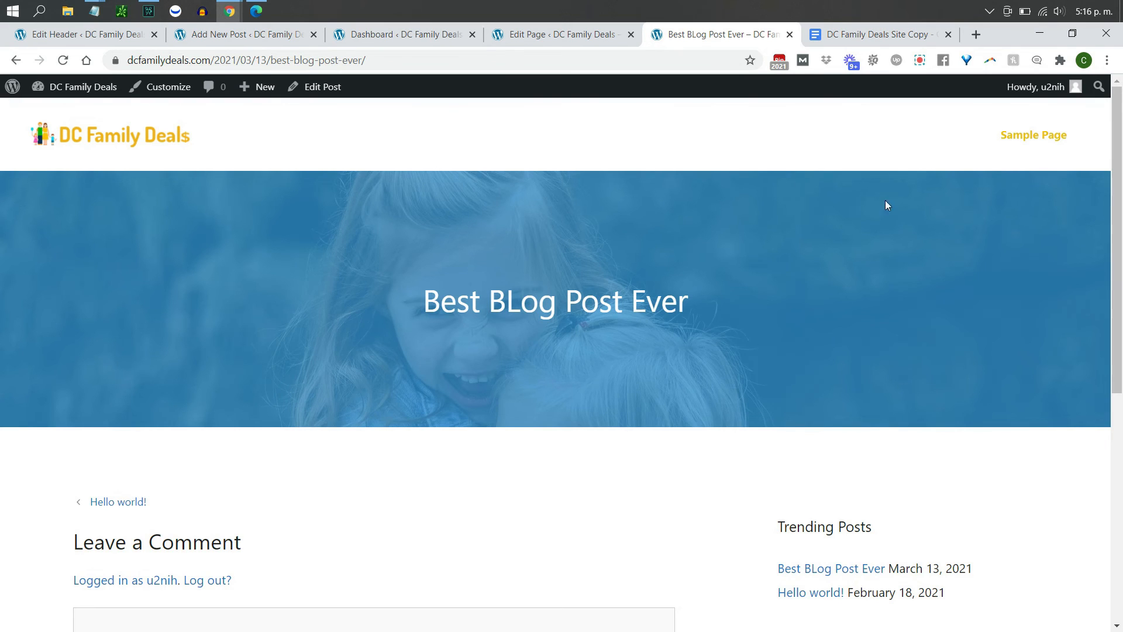
- Set the site header's Merge with Content option to Merge in the Blog Post Header element
left_click(64, 37)
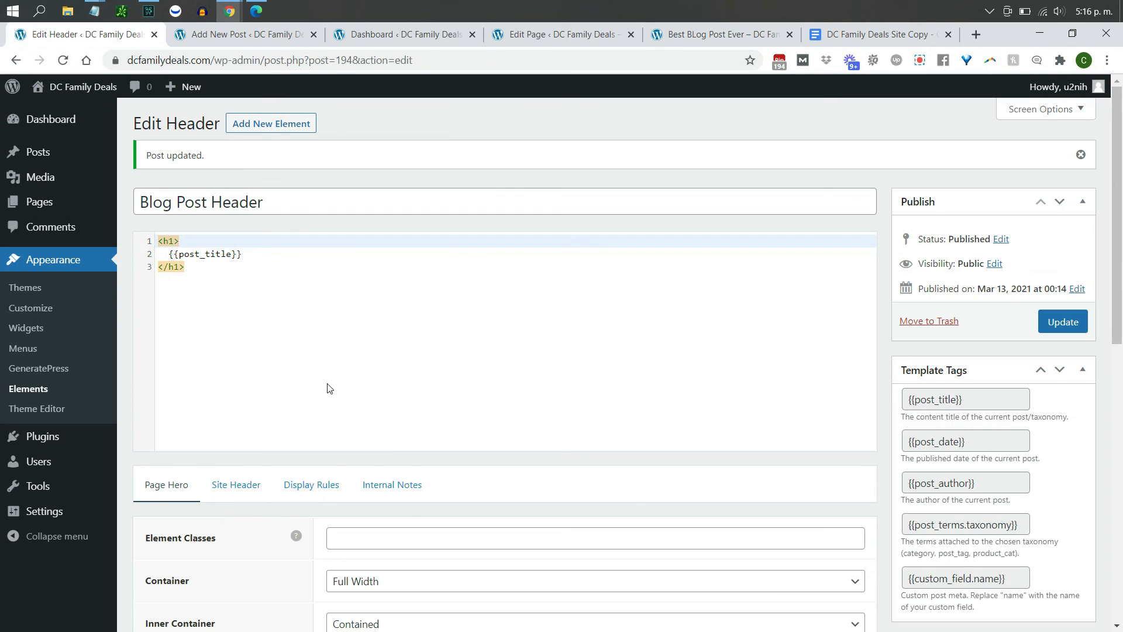
left_click_drag(1113, 205, 1119, 316)
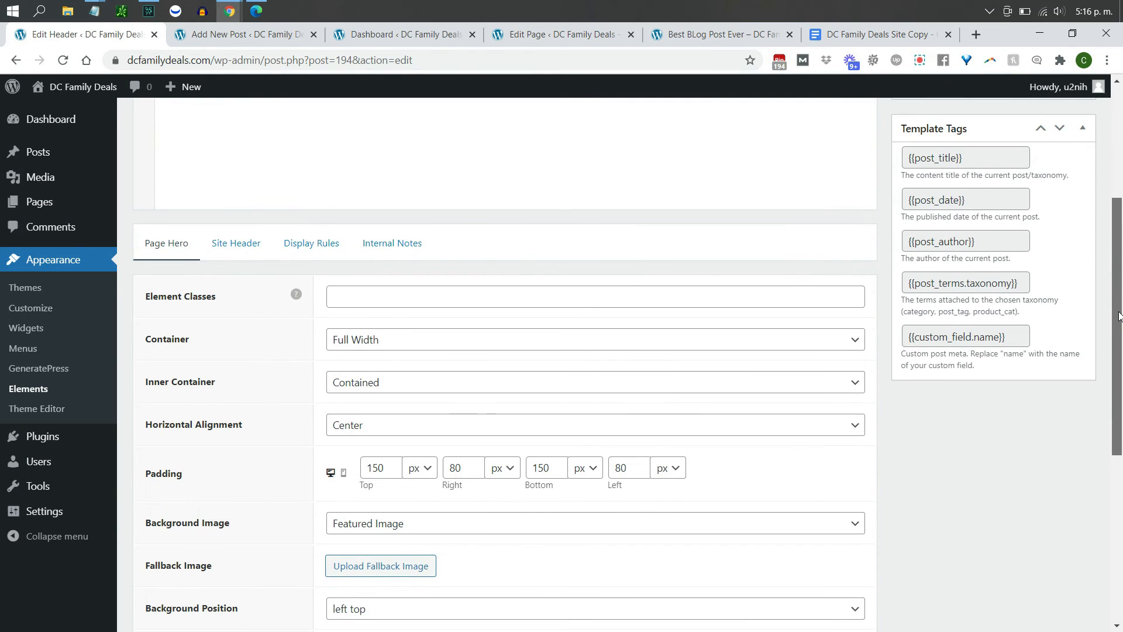
left_click_drag(1118, 316, 1118, 293)
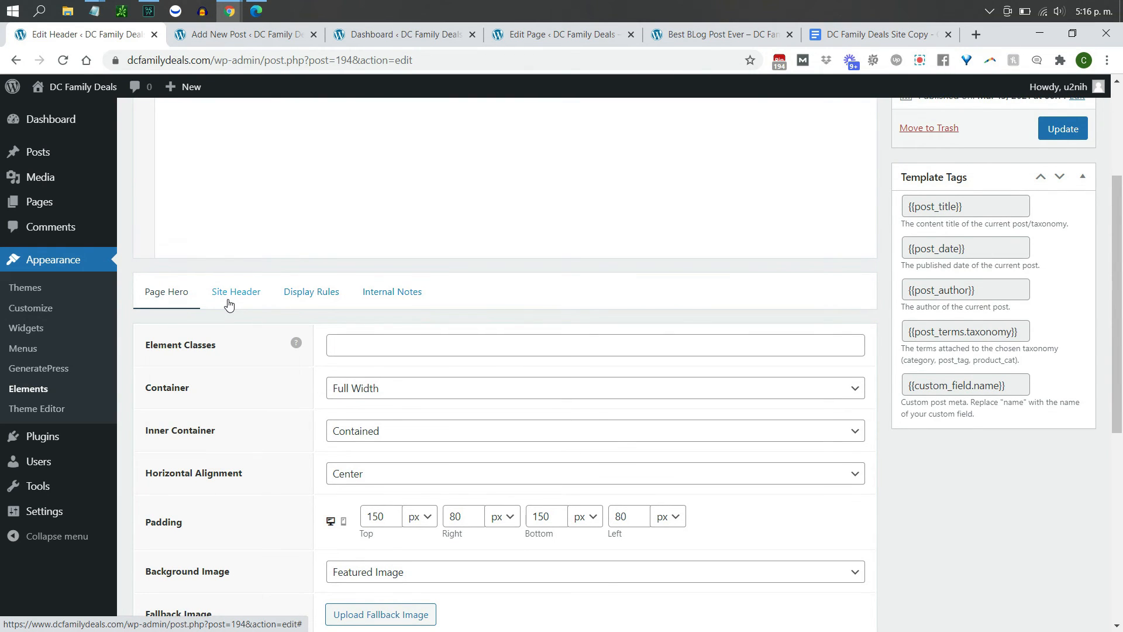
left_click(228, 304)
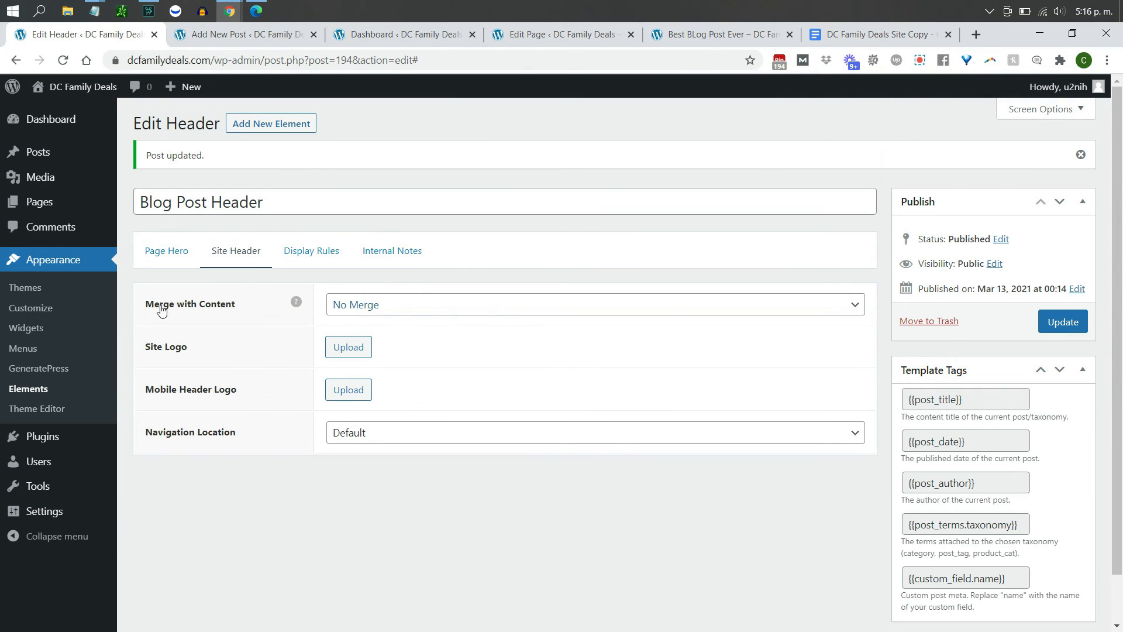
left_click(381, 315)
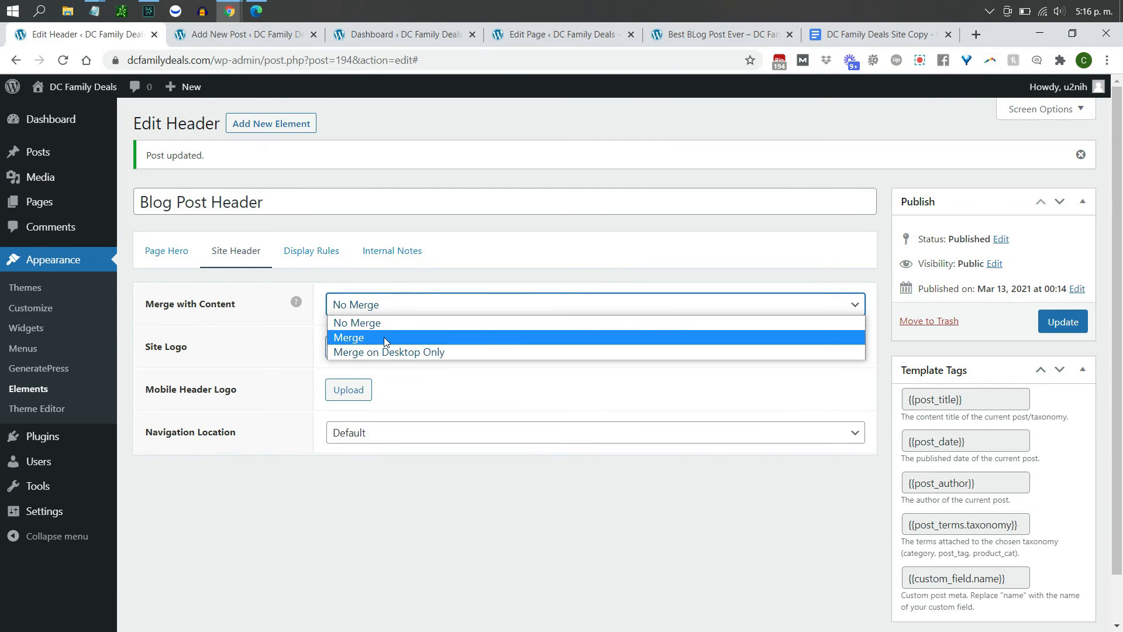
left_click(384, 337)
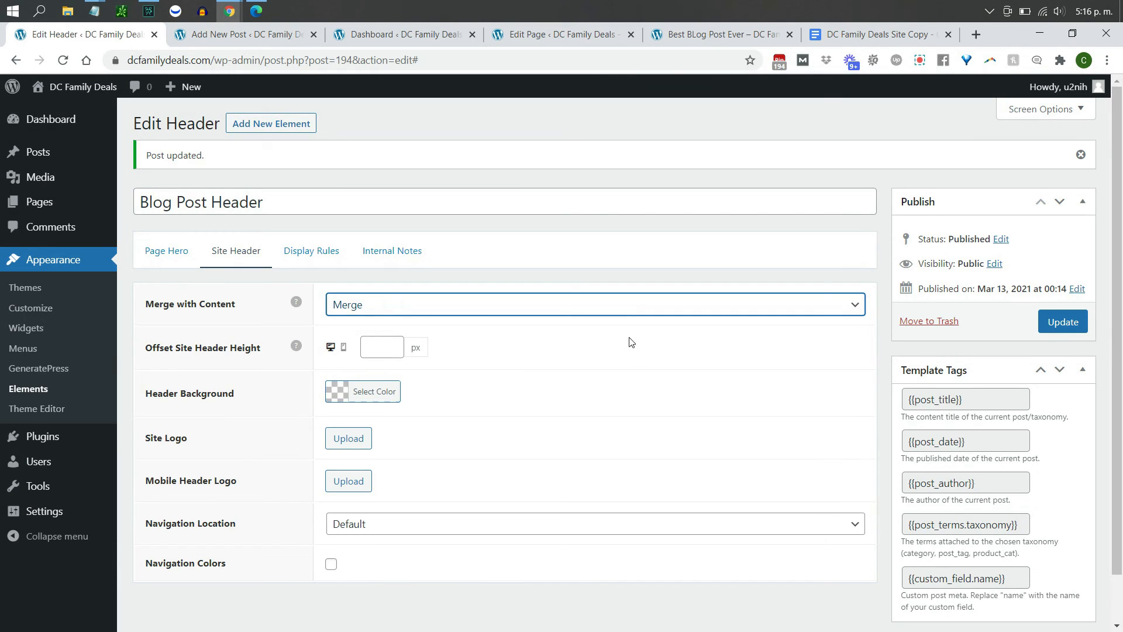
- Update the Blog Post Header element and reload the sample post to check the merged header
left_click(1067, 328)
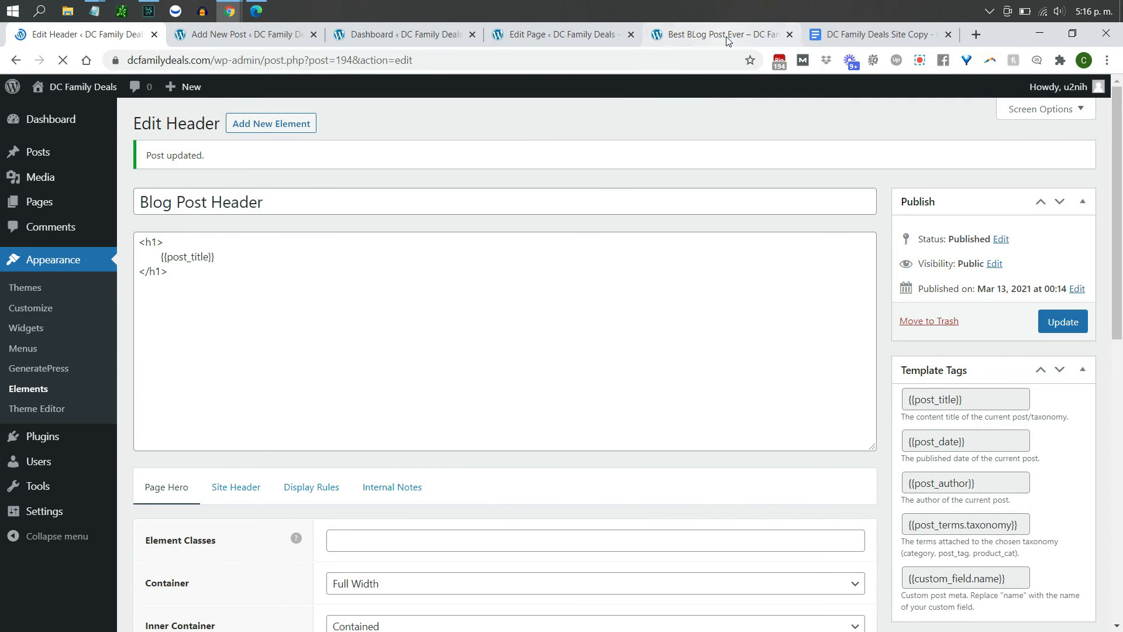
left_click(719, 34)
key("F5")
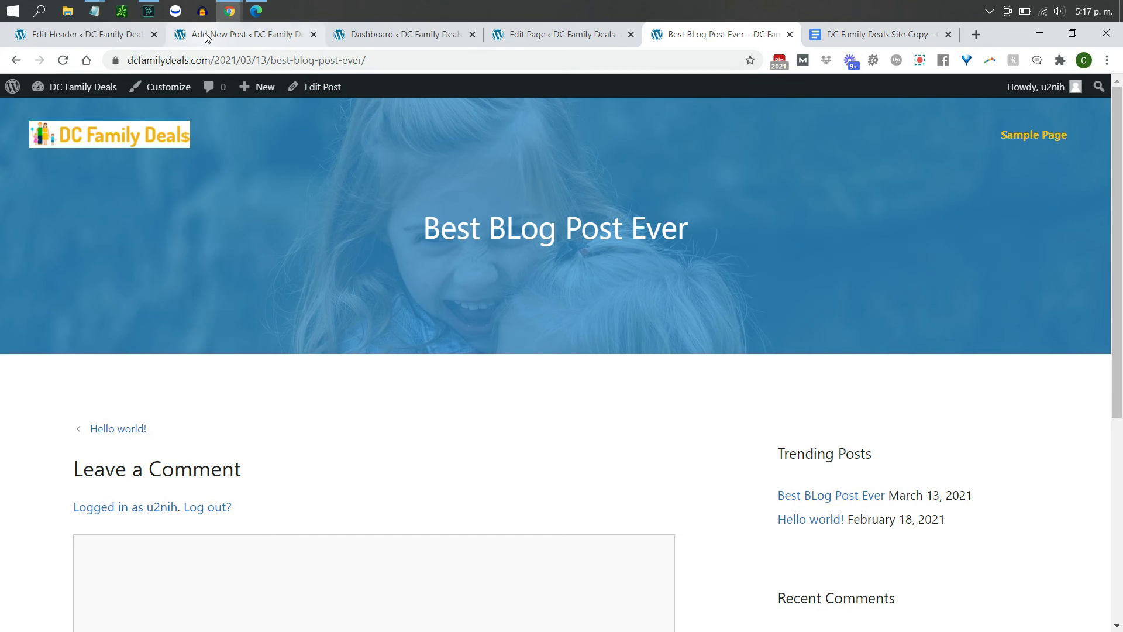
- Upload dc-family-deals-logo-transparent and use it as the site logo in the Blog Post Header element's site header settings
left_click(124, 38)
left_click_drag(1120, 265, 1121, 280)
scroll(649, 355, "down", 3)
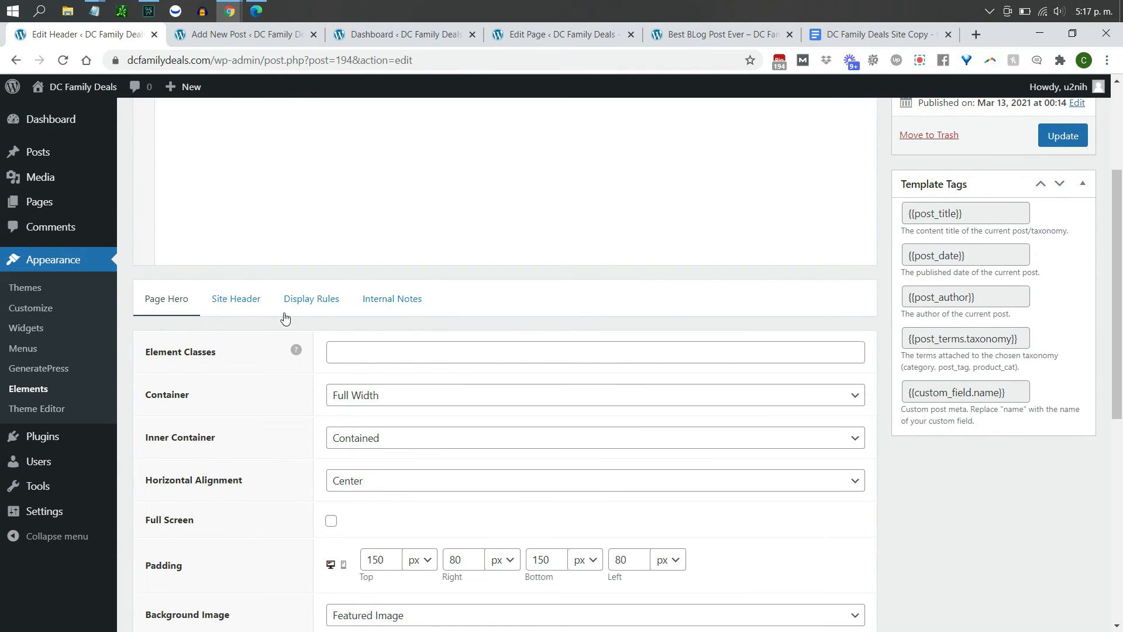
left_click(262, 310)
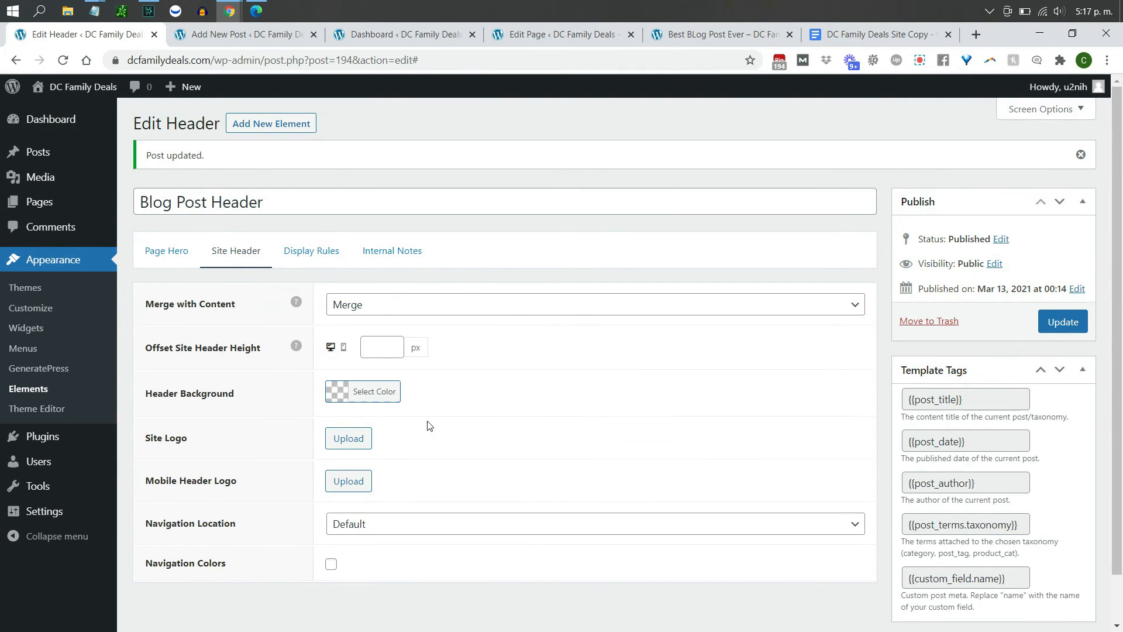
left_click(341, 439)
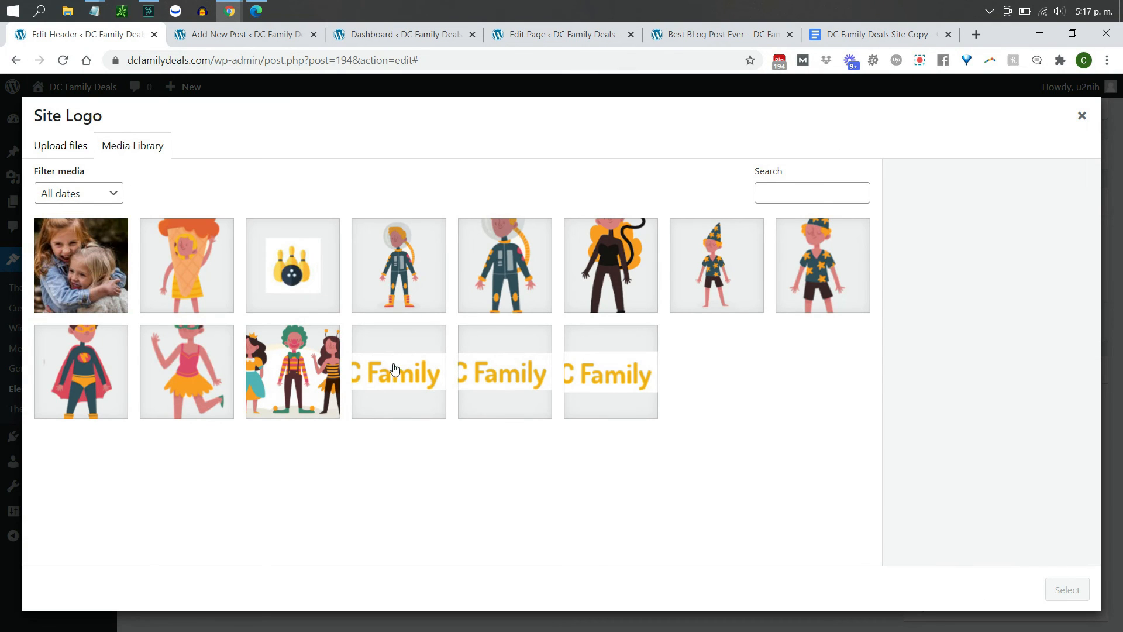
left_click(61, 148)
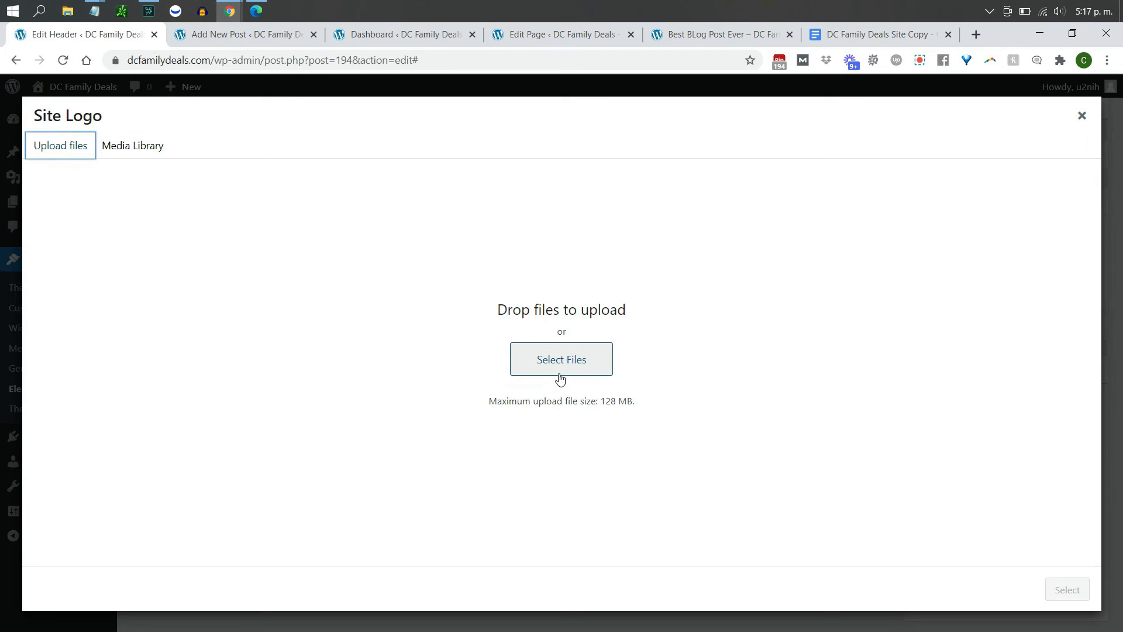
left_click(575, 359)
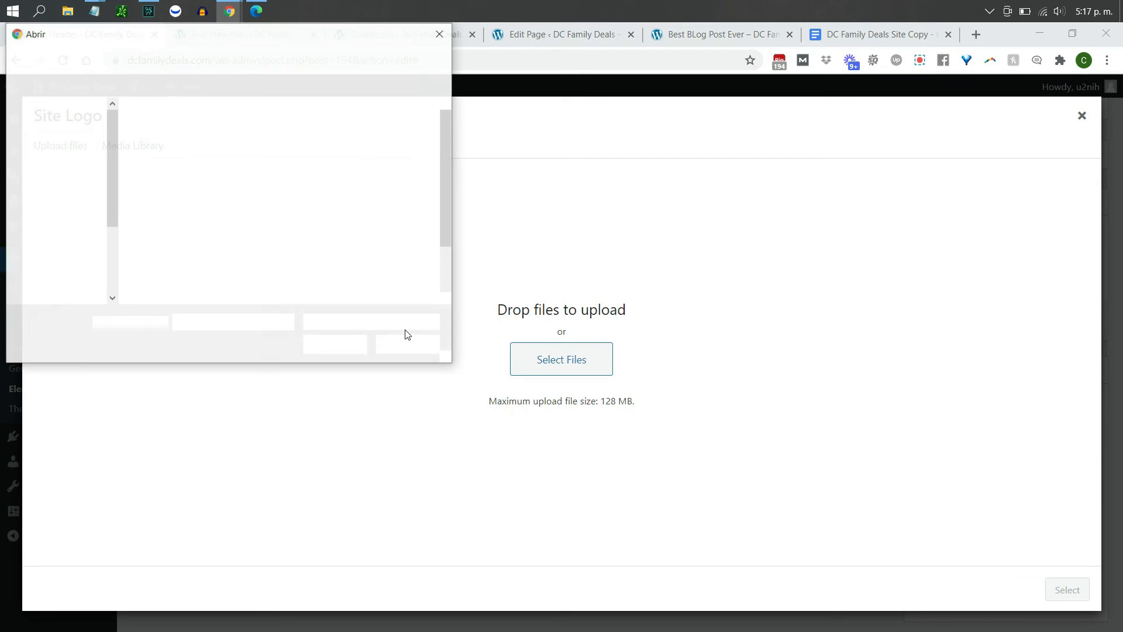
left_click_drag(447, 236, 448, 284)
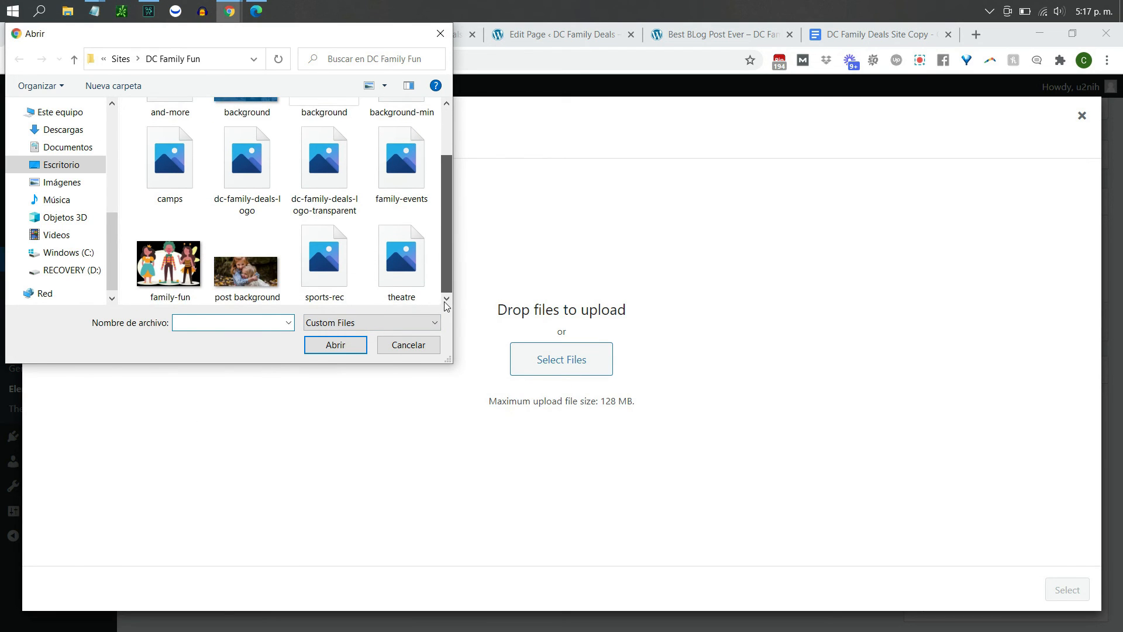
left_click(329, 194)
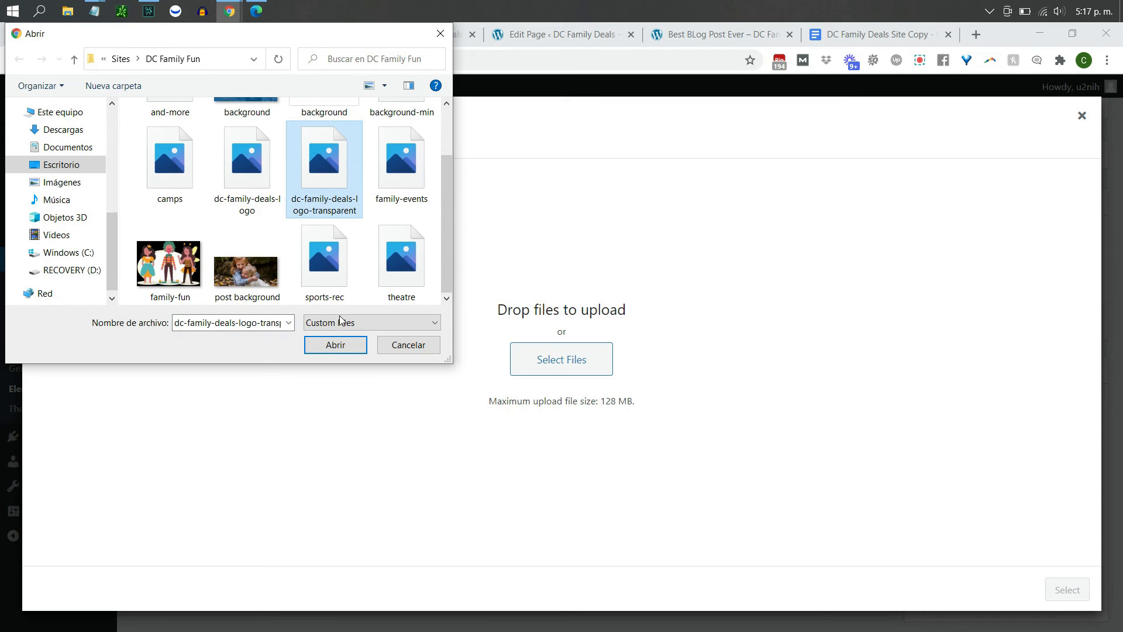
left_click(337, 345)
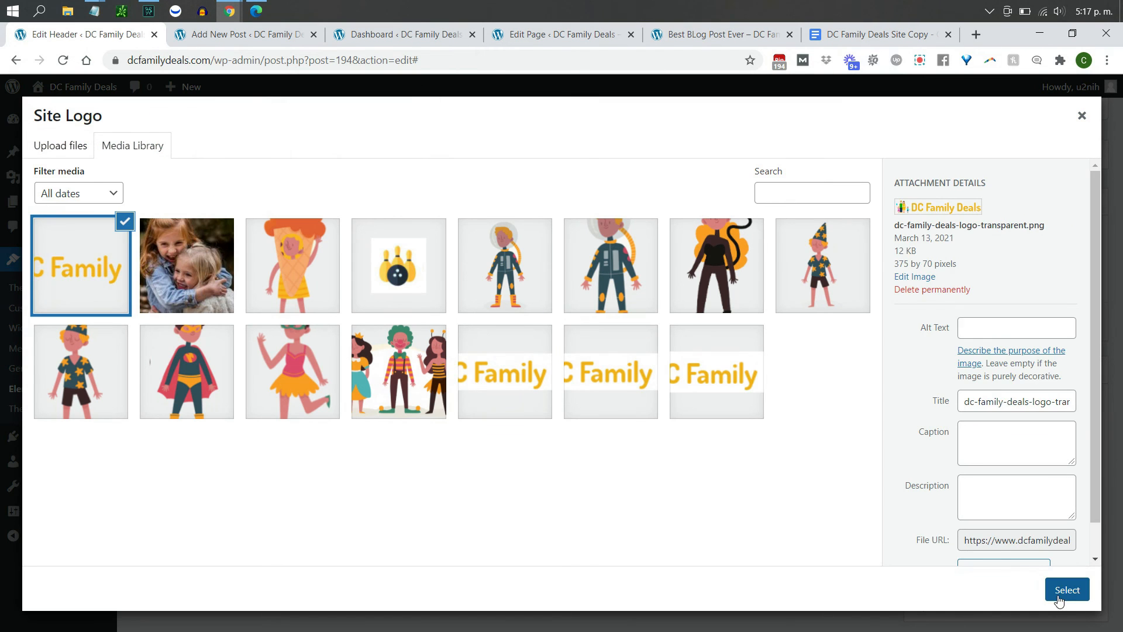
left_click(1058, 592)
- Update the Blog Post Header element and reopen the sample post to check the transparent logo
left_click(1063, 324)
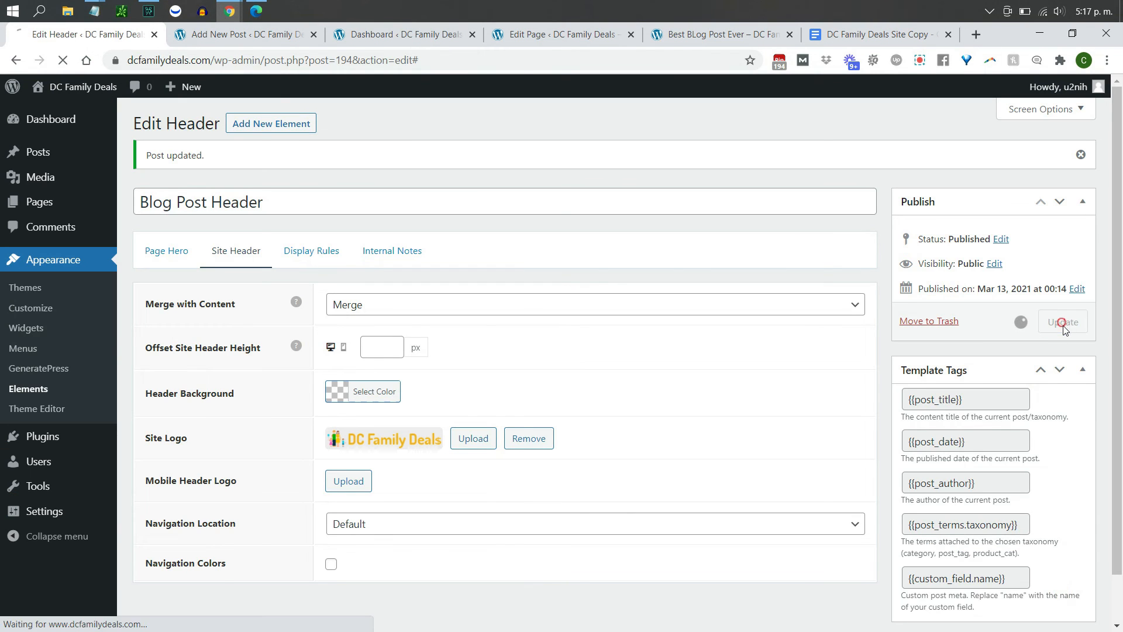
left_click(736, 35)
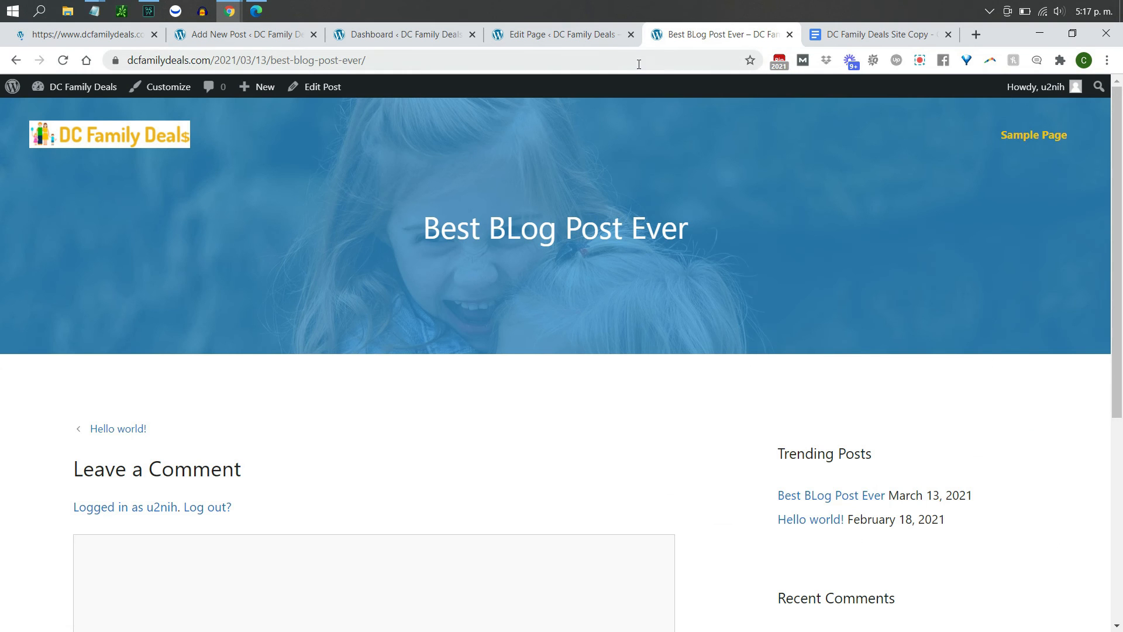
left_click(787, 497)
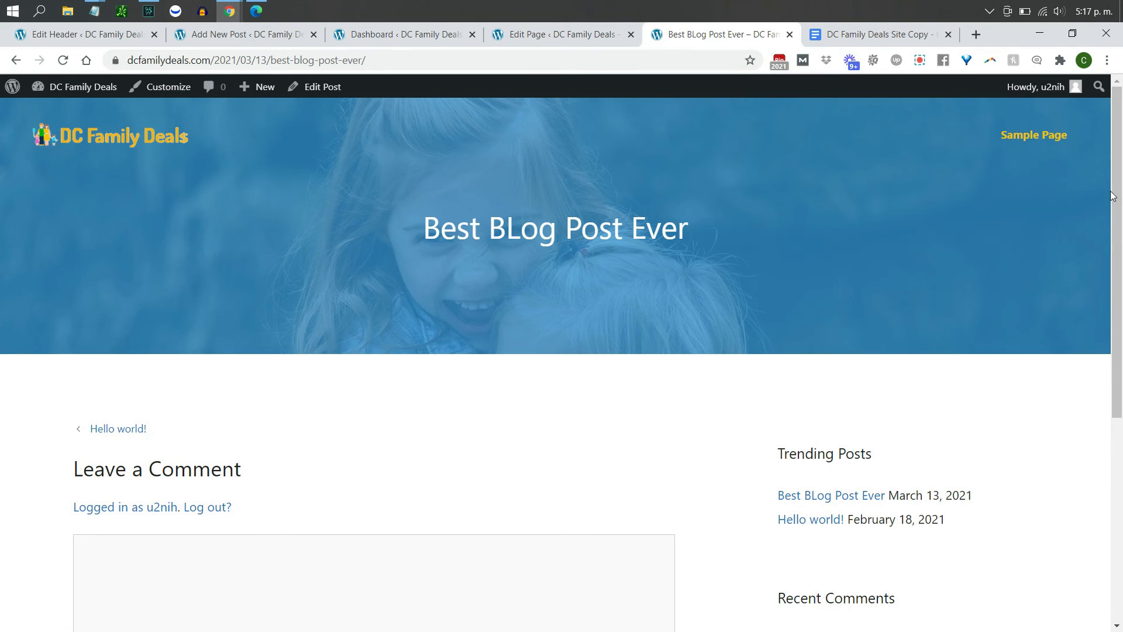
scroll(1112, 196, "down", 3)
scroll(1111, 196, "up", 3)
- Copy the headline "Make More Family Memories in the Washington DC Metro Area …At a Fraction of The Cost" from the site copy document
left_click(864, 35)
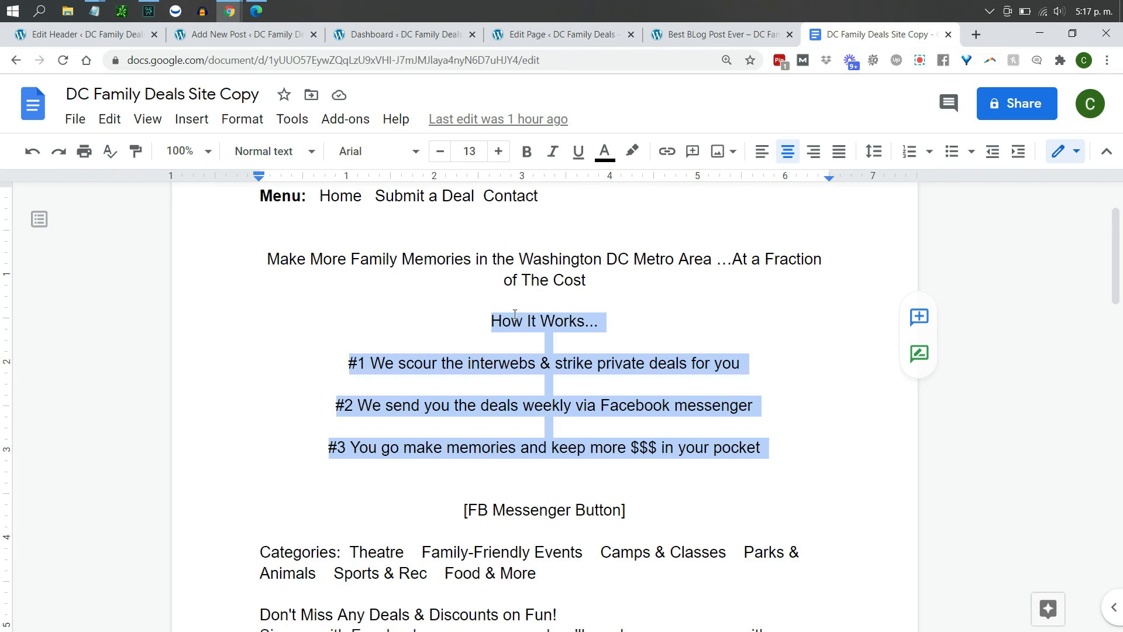
left_click(595, 282)
key("shift+Up")
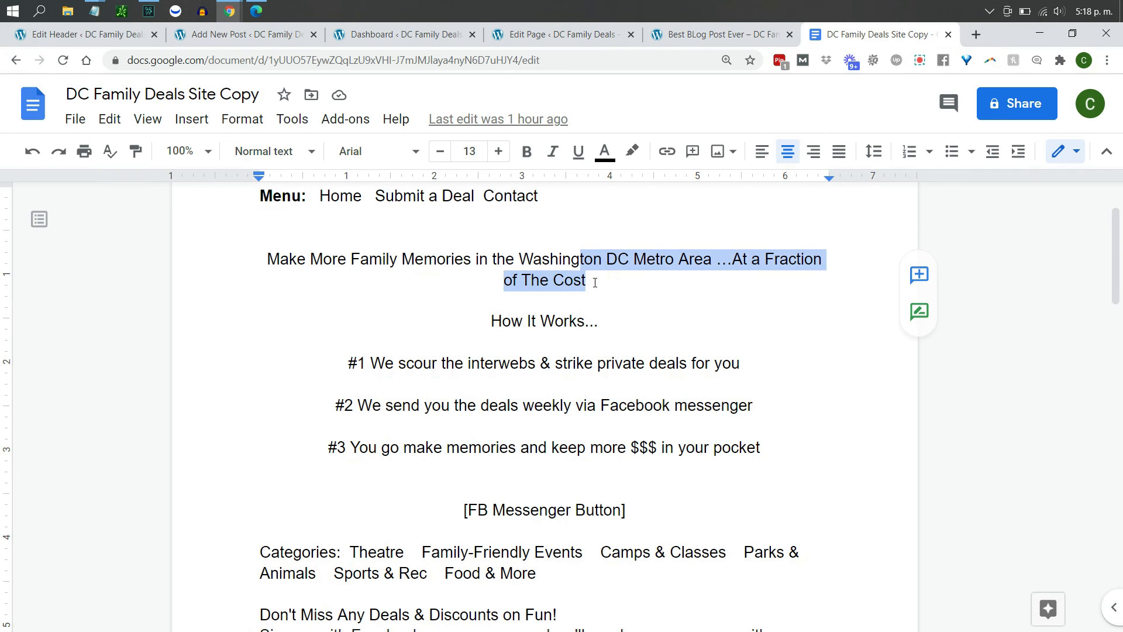
key("shift+Home")
key("ctrl+c")
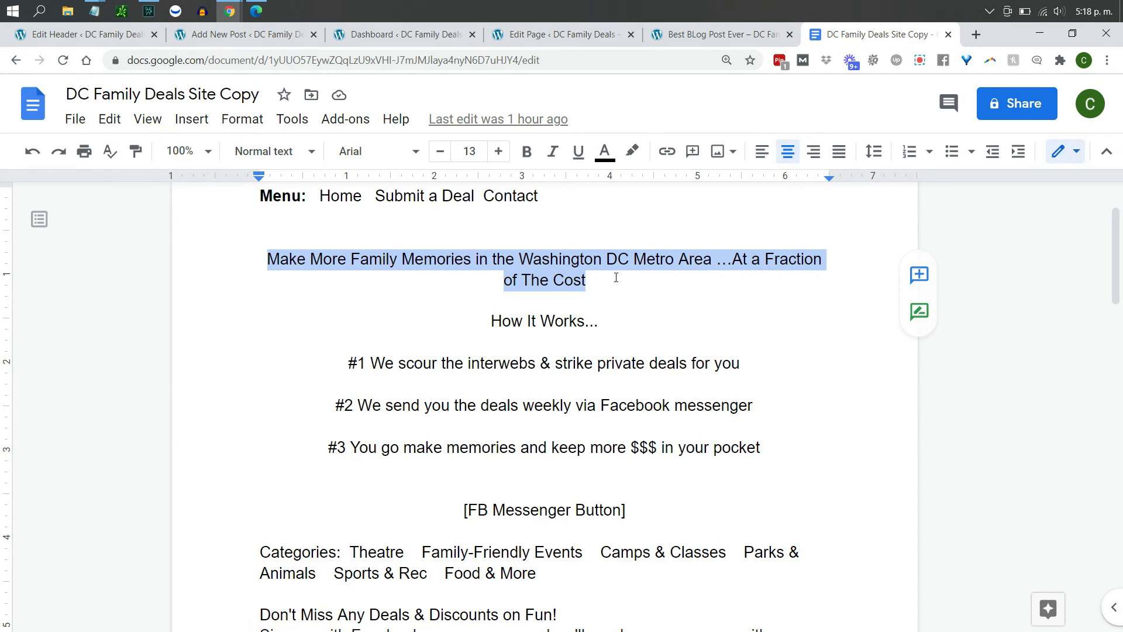
- Paste the copied headline four times as separate paragraphs into the sample post's body
left_click(661, 40)
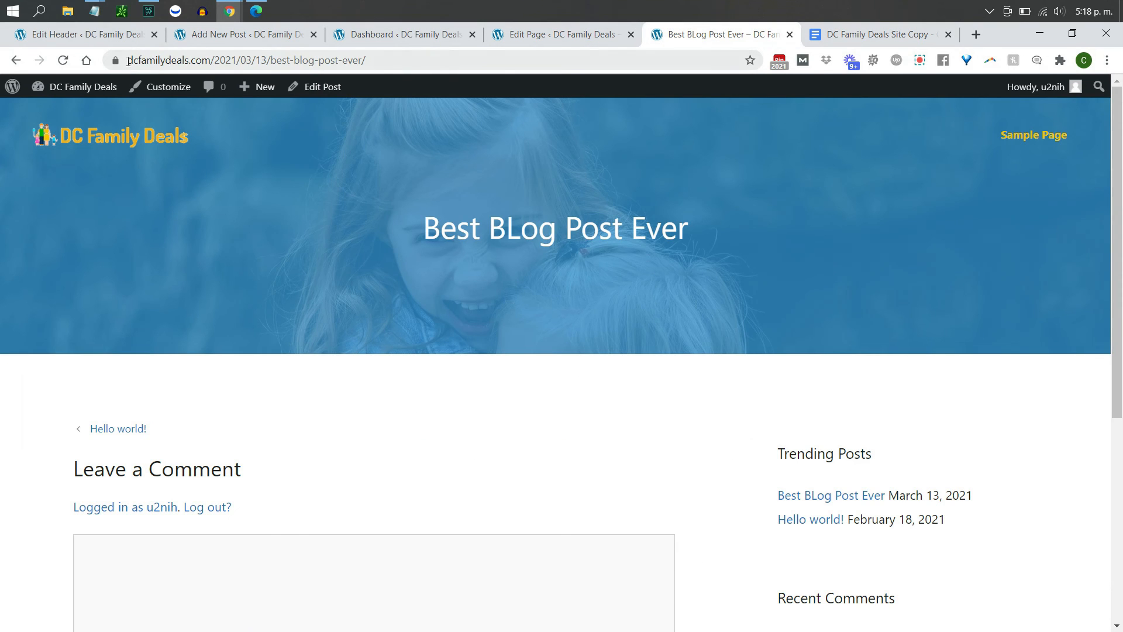
left_click(208, 35)
left_click(217, 243)
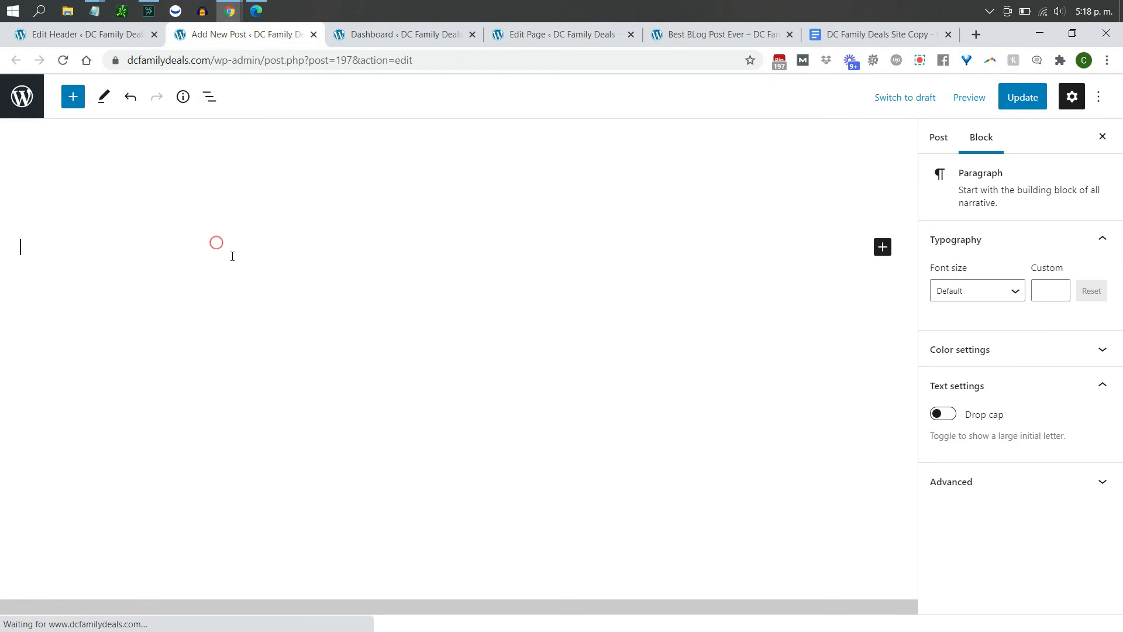
key("ctrl+v")
key("ctrl+v")
key("Return")
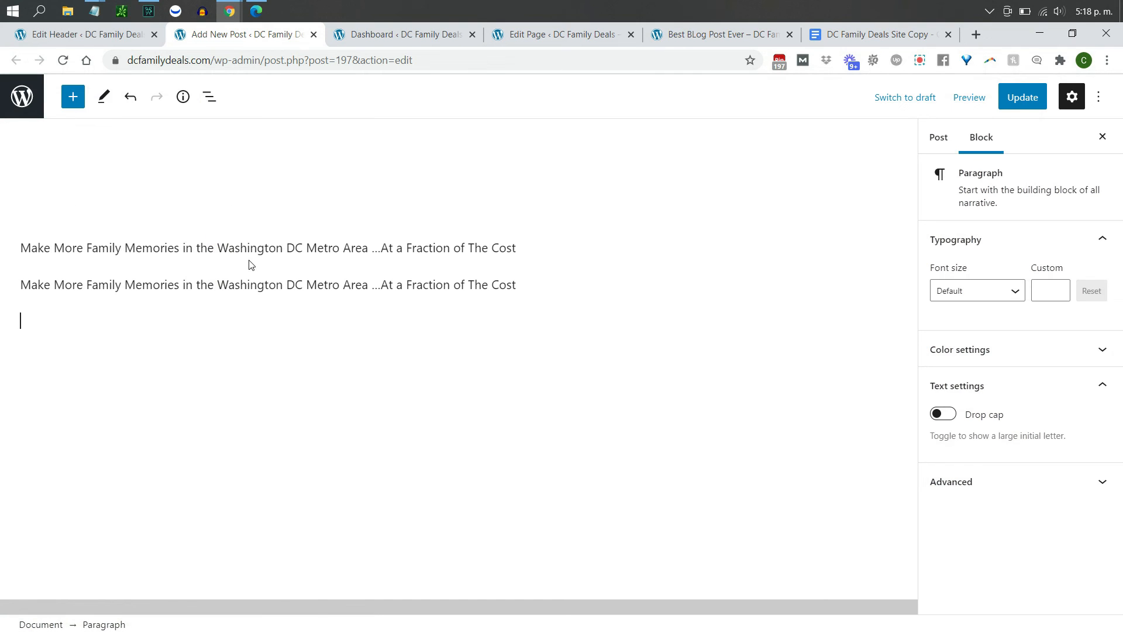
key("ctrl+v")
key("Return")
key("ctrl+v")
- Update the sample post and review its body text, sidebar and footer on the live page
left_click(1026, 97)
left_click(713, 35)
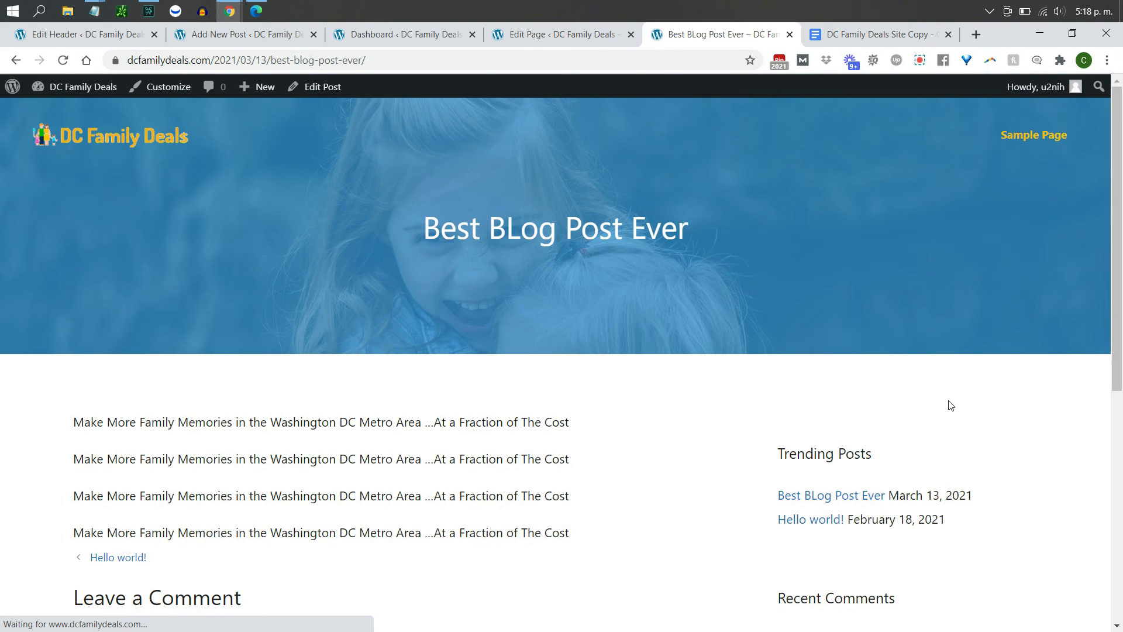
left_click_drag(1117, 326, 1117, 506)
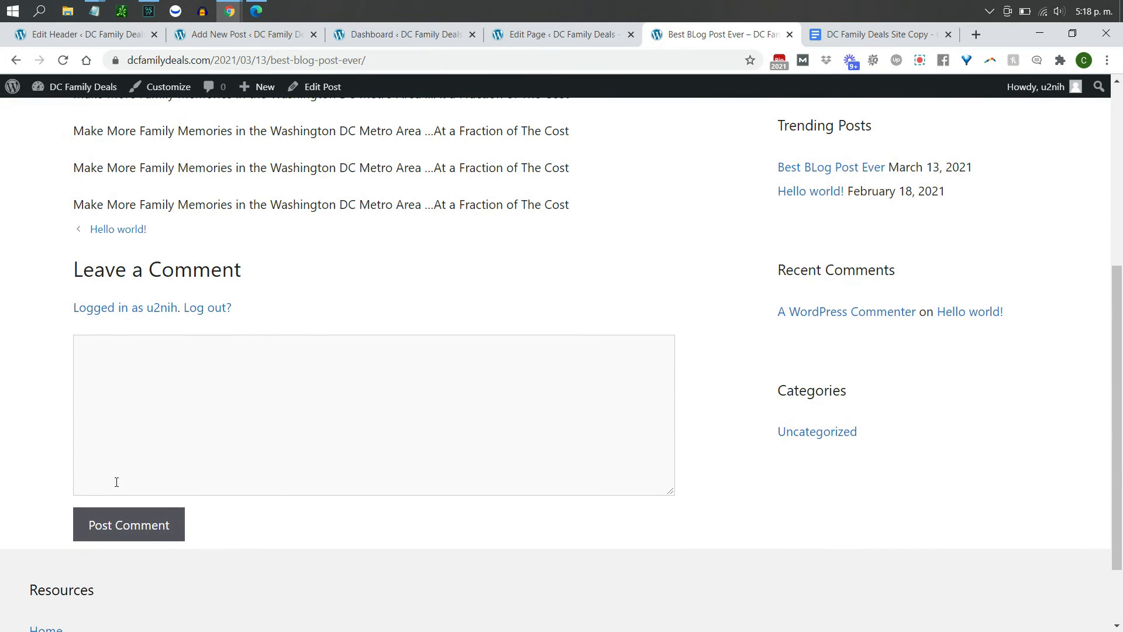
left_click_drag(1117, 372, 1118, 456)
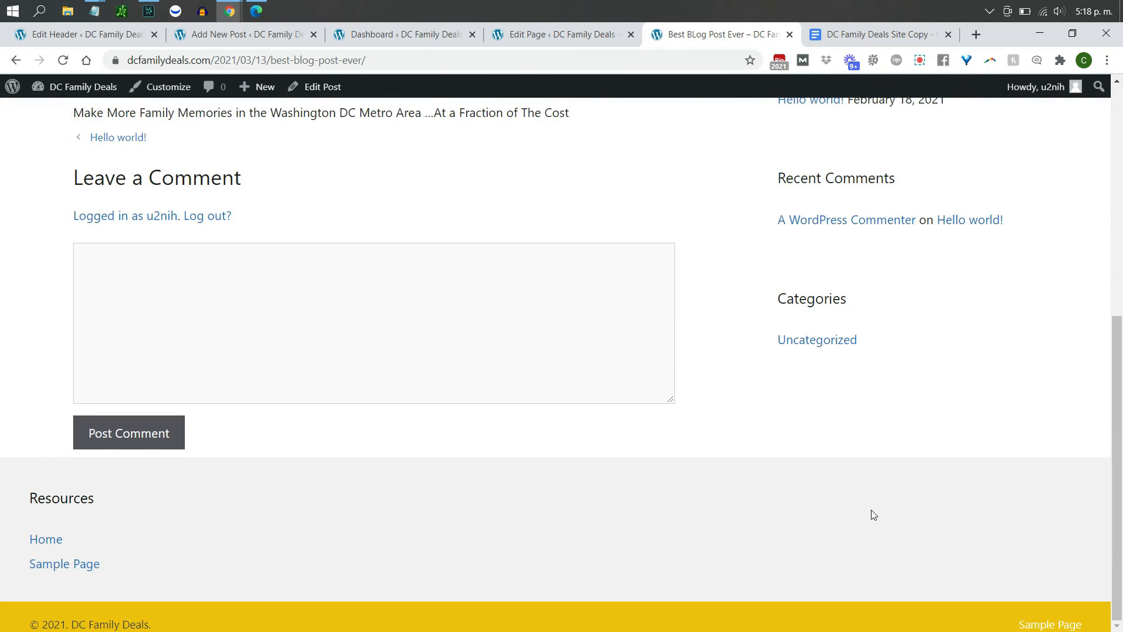
left_click_drag(1118, 522, 1117, 340)
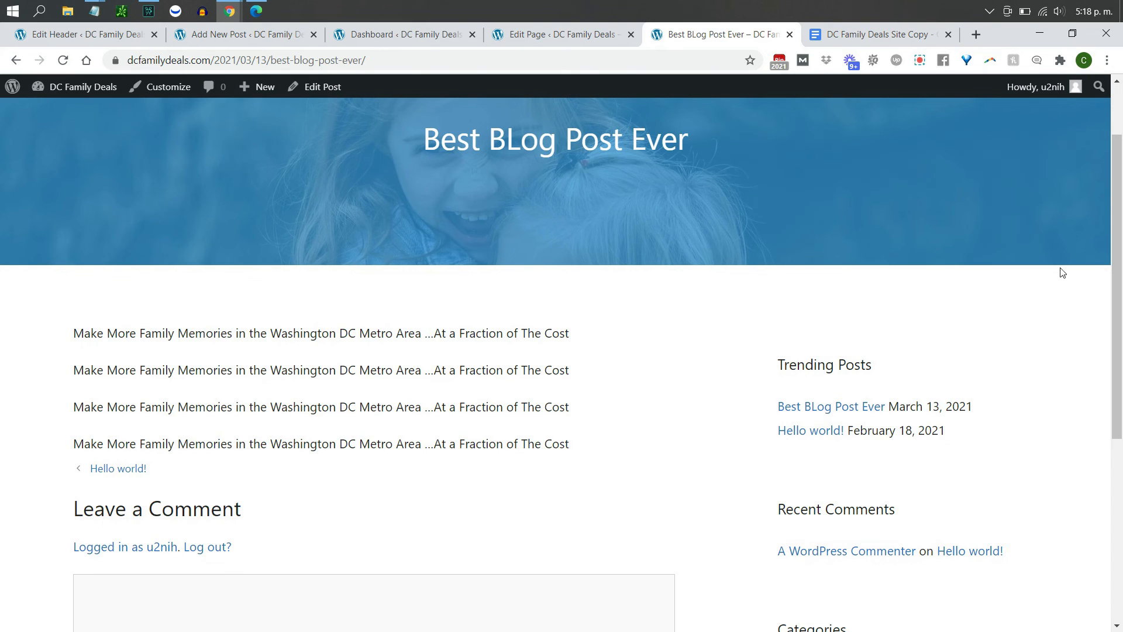
left_click_drag(1114, 257, 1115, 209)
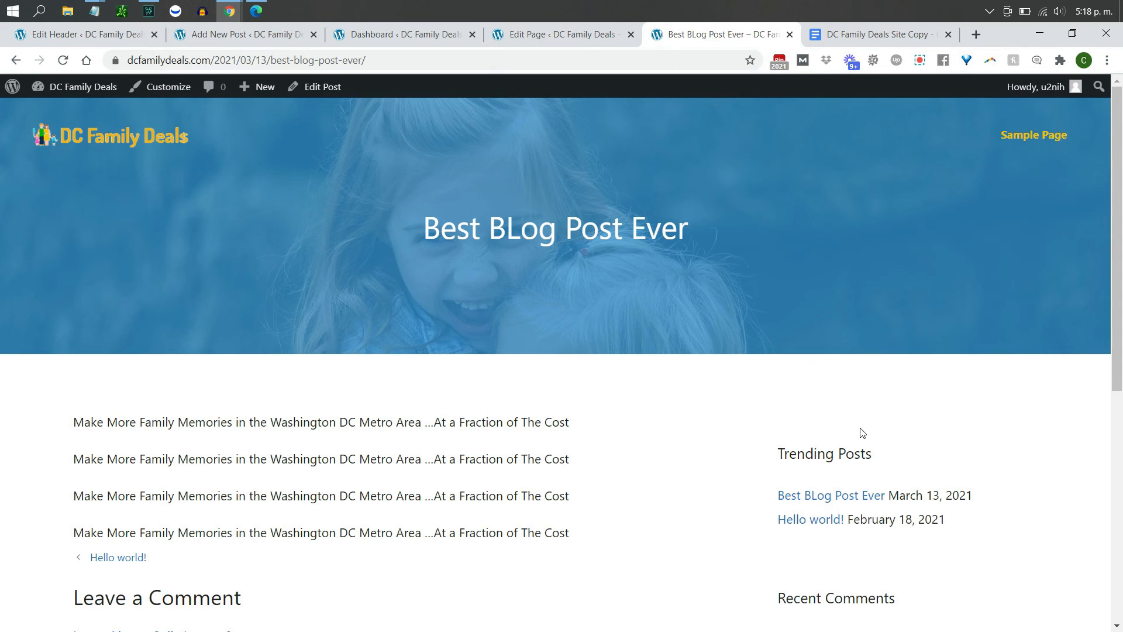
- Create a new Block element and set its block type to Right Sidebar
key("ctrl+1")
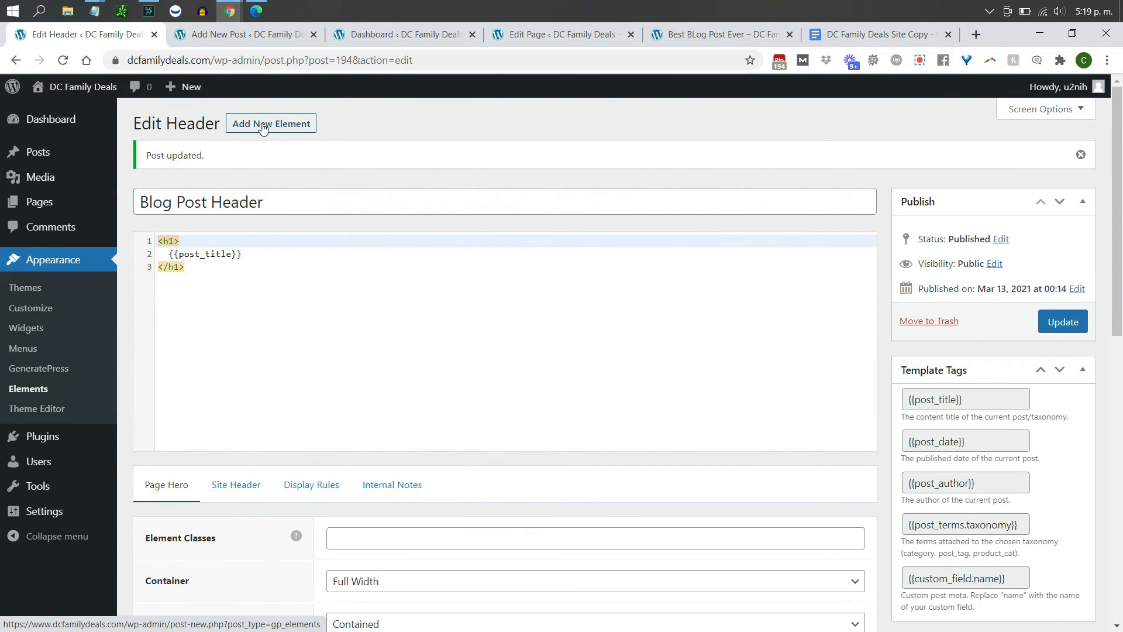
left_click(262, 124)
left_click(506, 368)
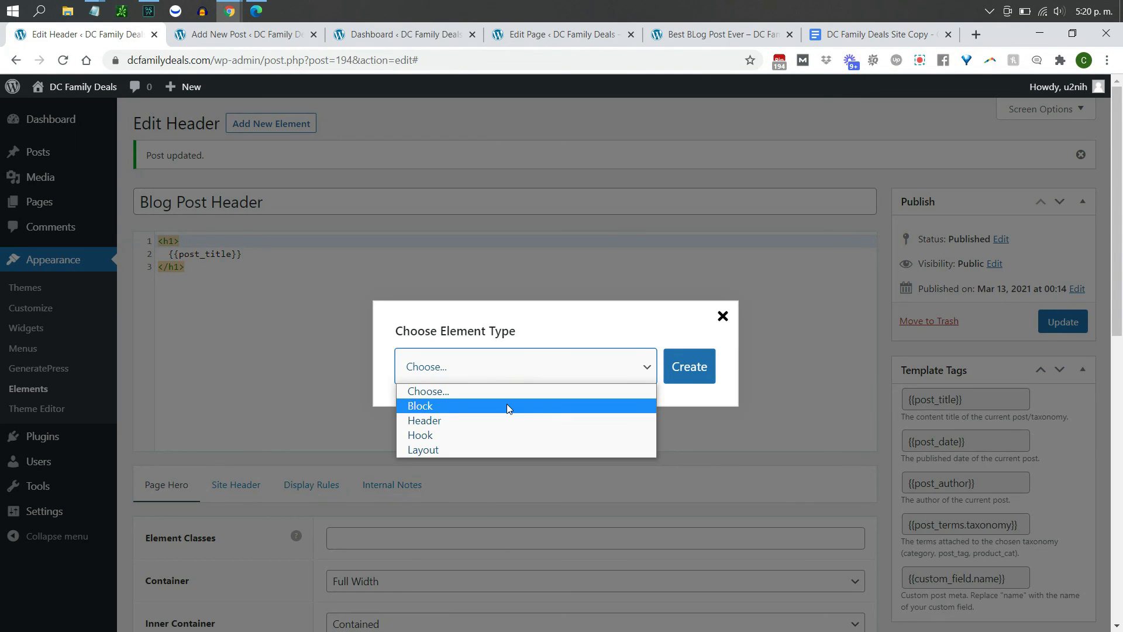
left_click(507, 405)
left_click(696, 366)
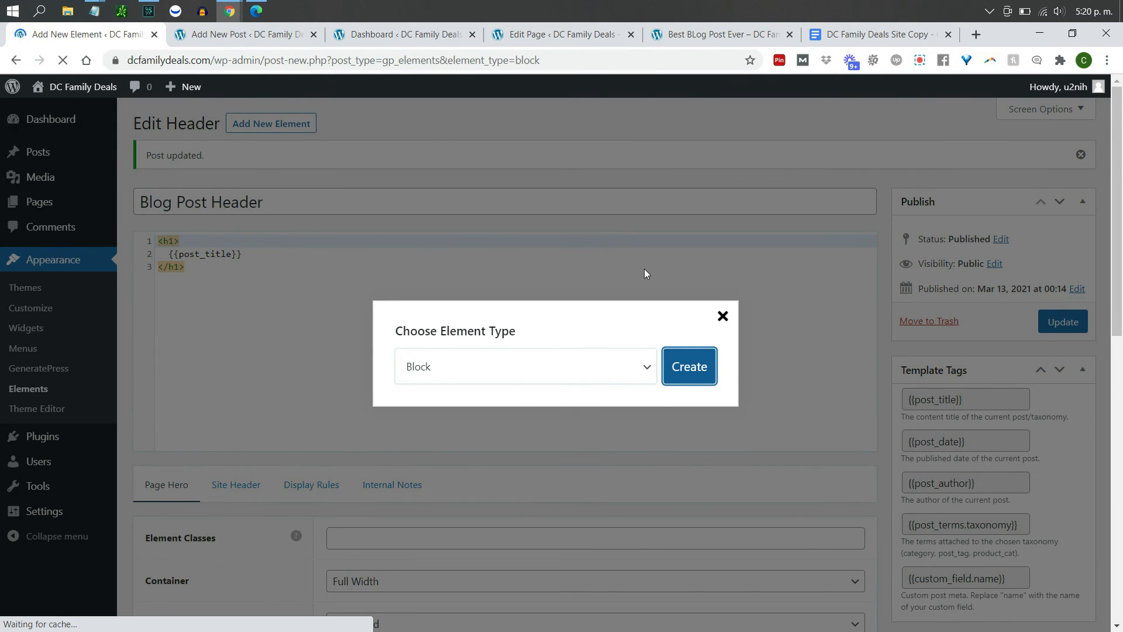
left_click(514, 369)
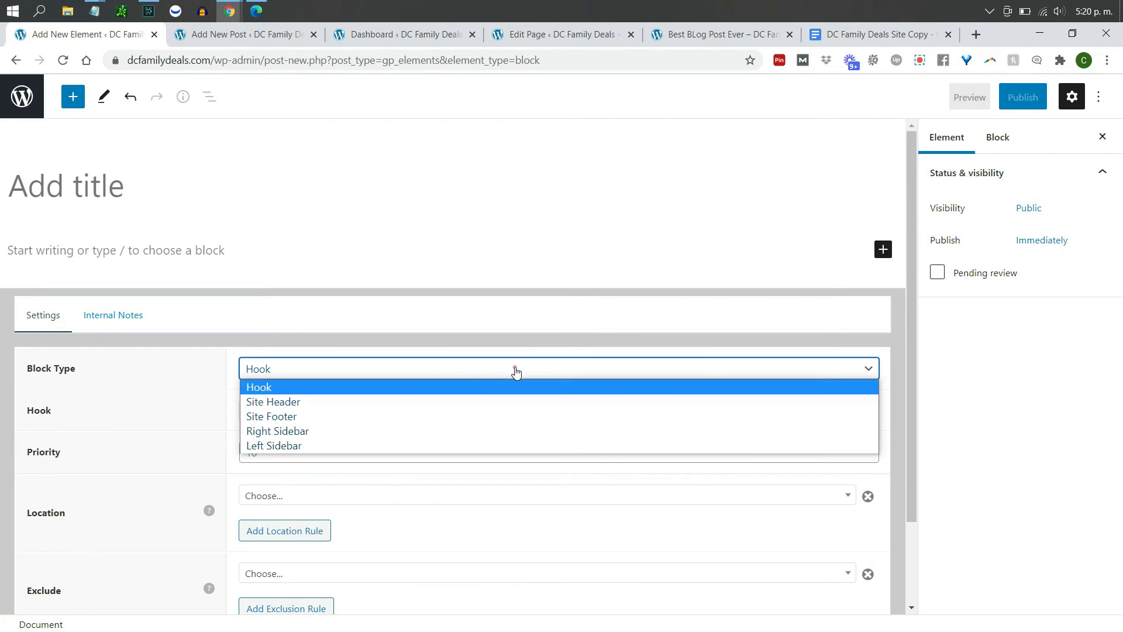
left_click(301, 432)
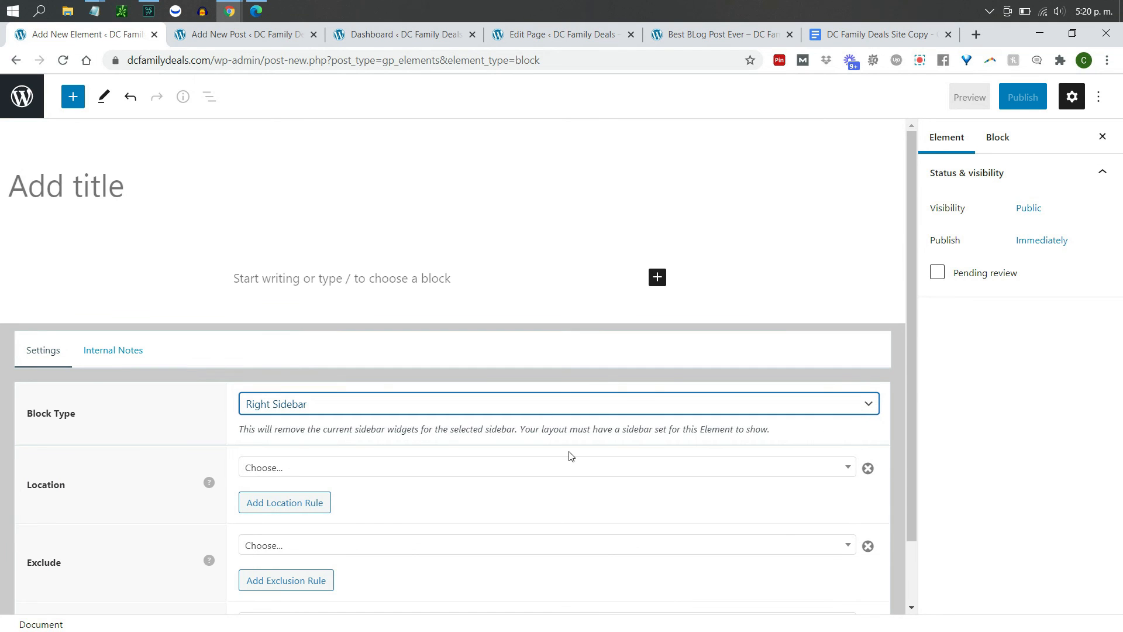
- Set the element's location rule to Post, All Posts and title the element "Right Sidebar"
left_click(577, 468)
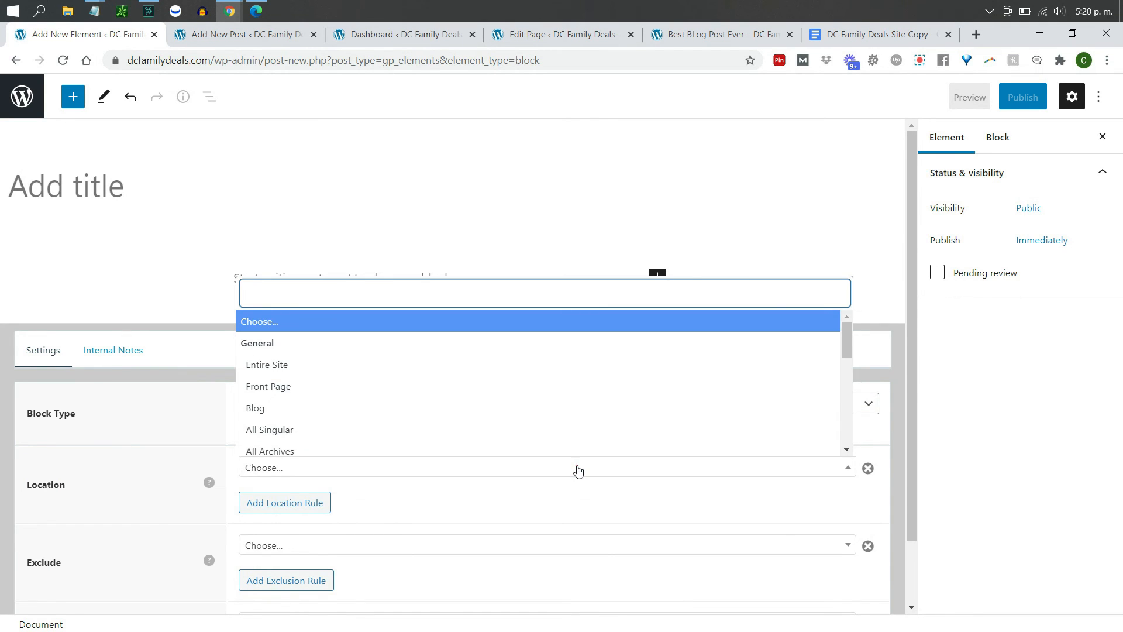
left_click_drag(844, 346, 848, 395)
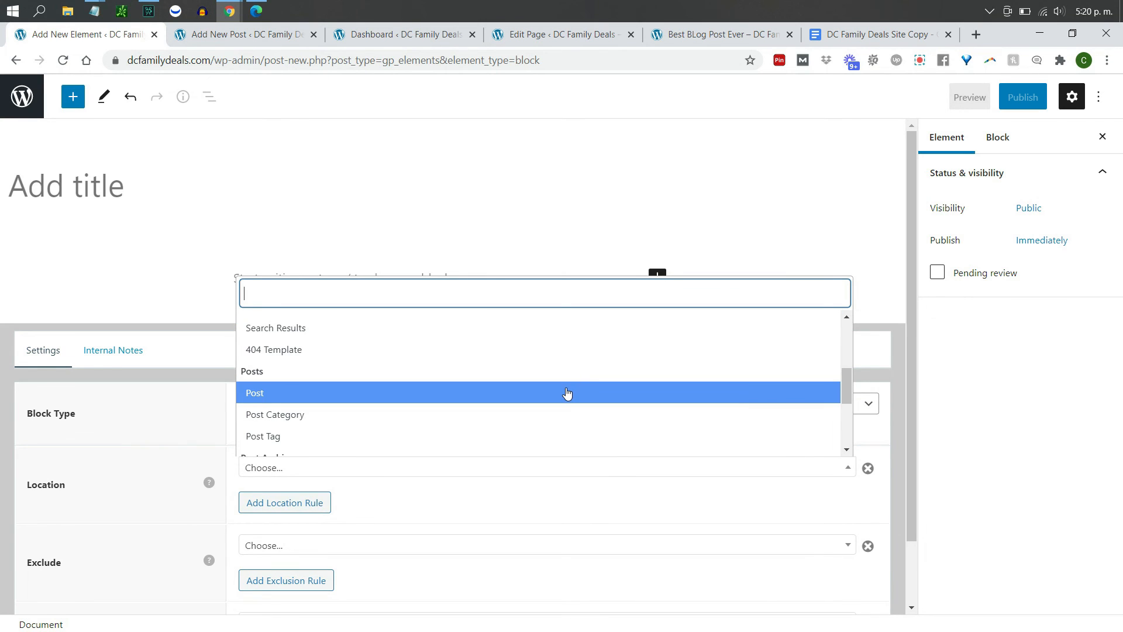
left_click(567, 392)
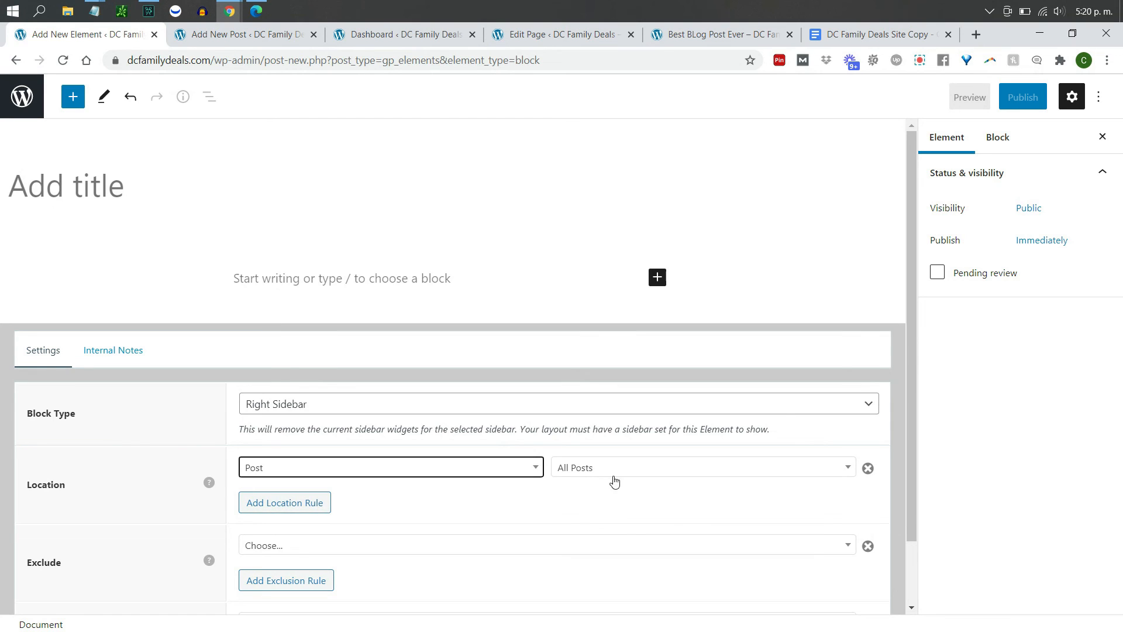
left_click(613, 475)
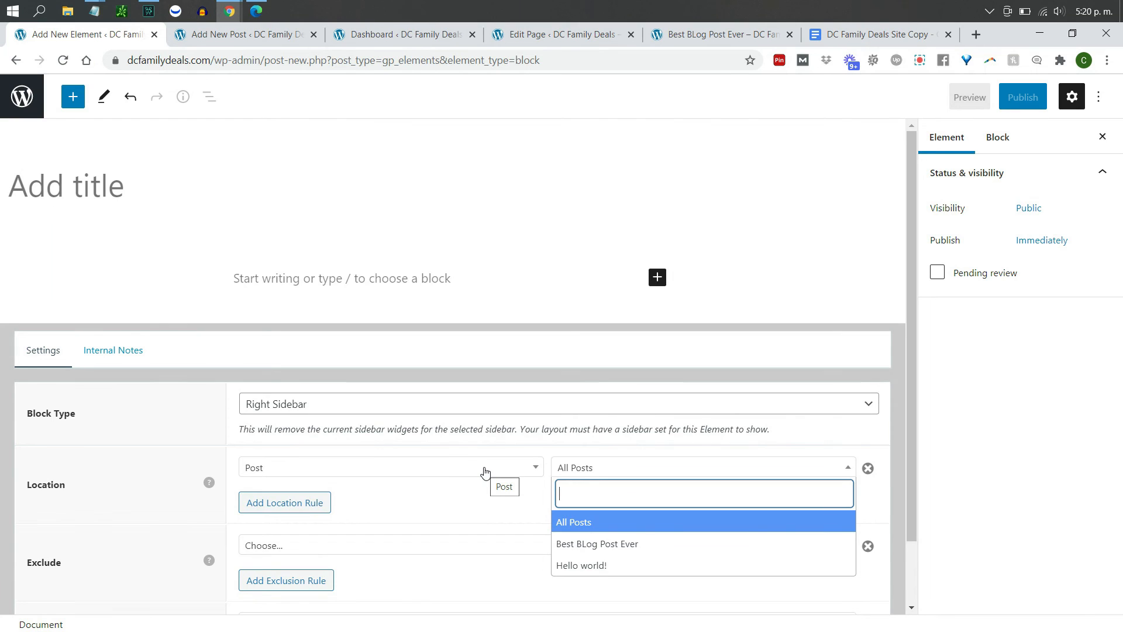
left_click(485, 472)
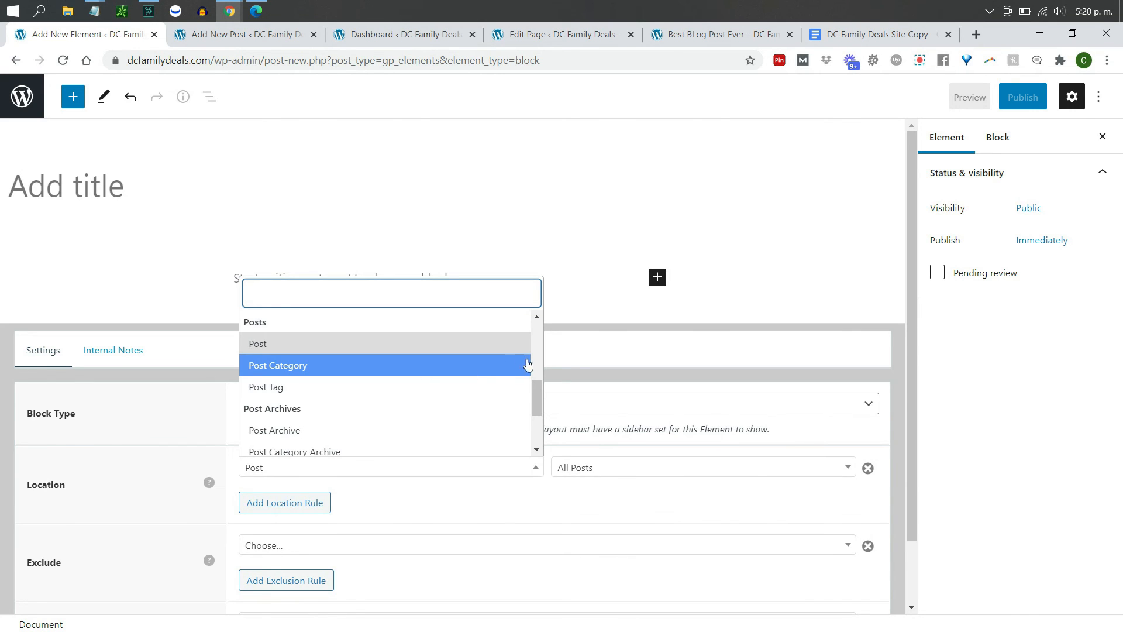
left_click(570, 497)
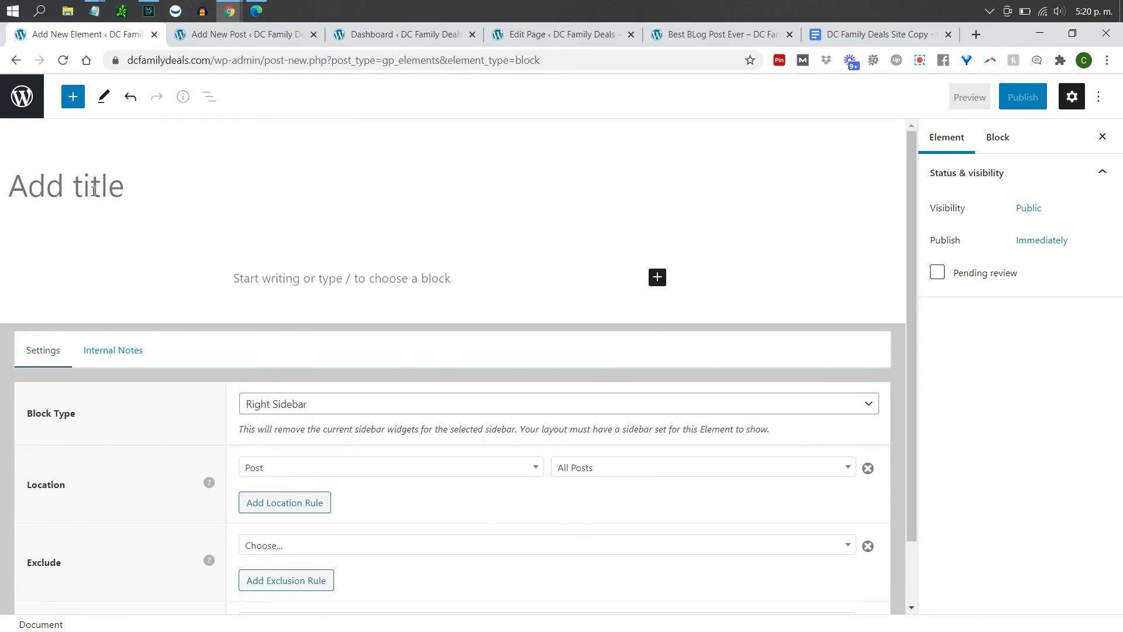
left_click(94, 190)
type("Right Sidebar")
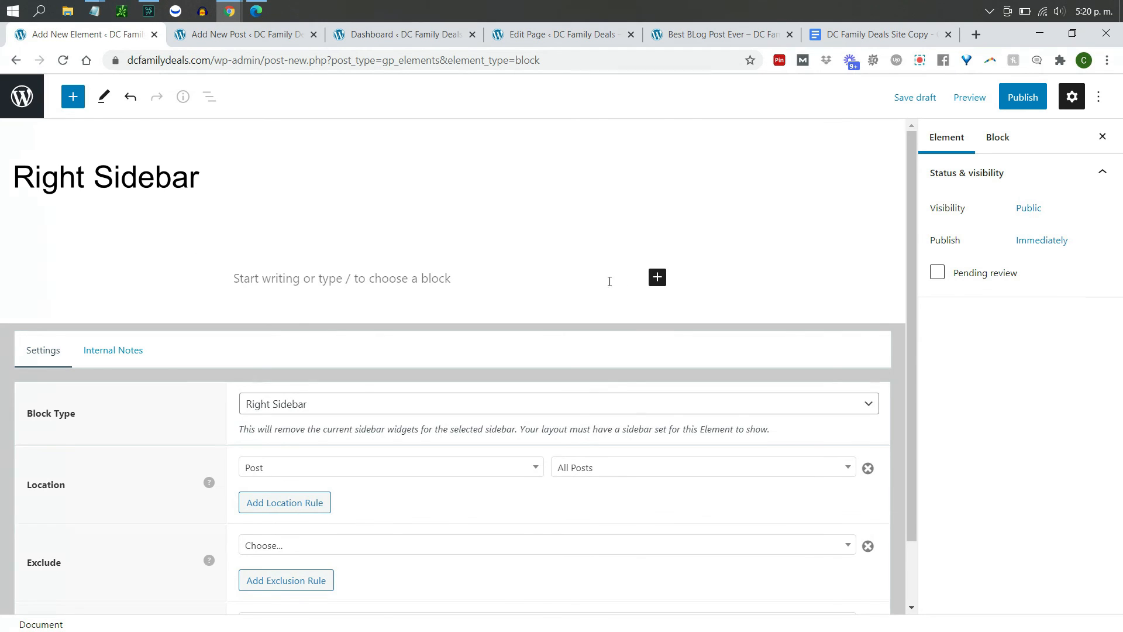
- Add an Image block to the sidebar element and upload the family-fun image from the DC Family Fun folder
left_click(658, 278)
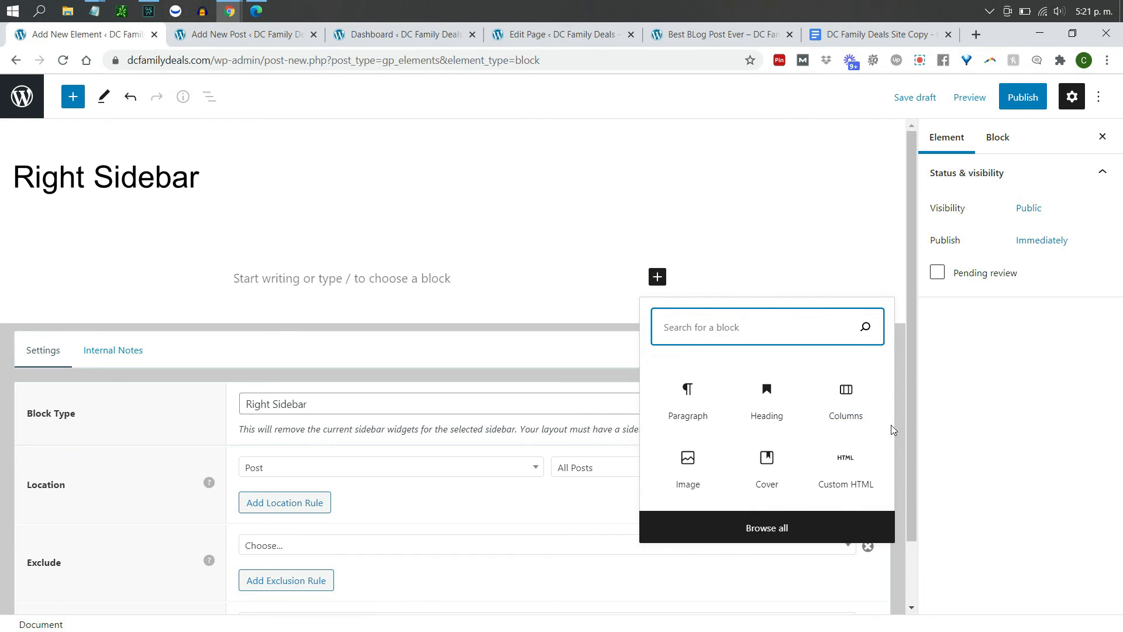
left_click(689, 470)
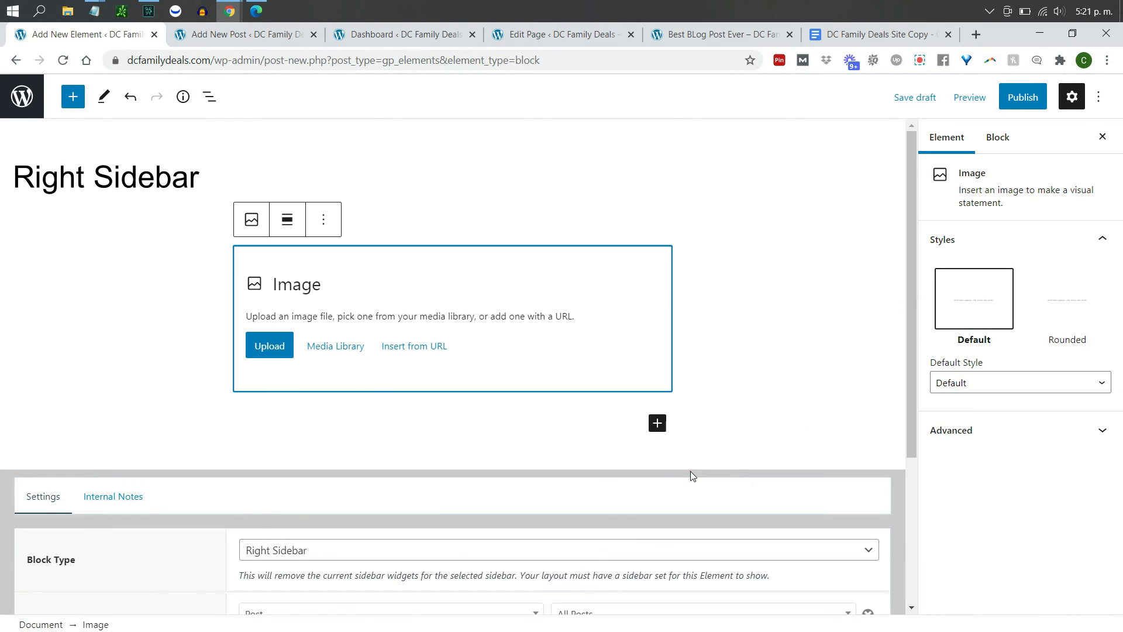
left_click(274, 349)
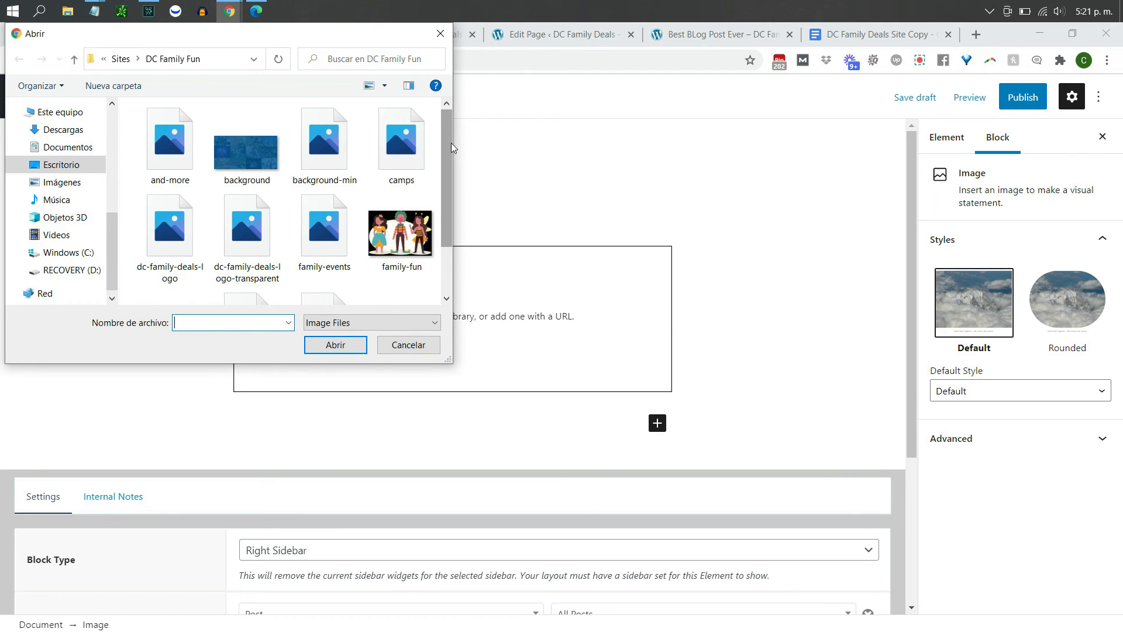
left_click(409, 231)
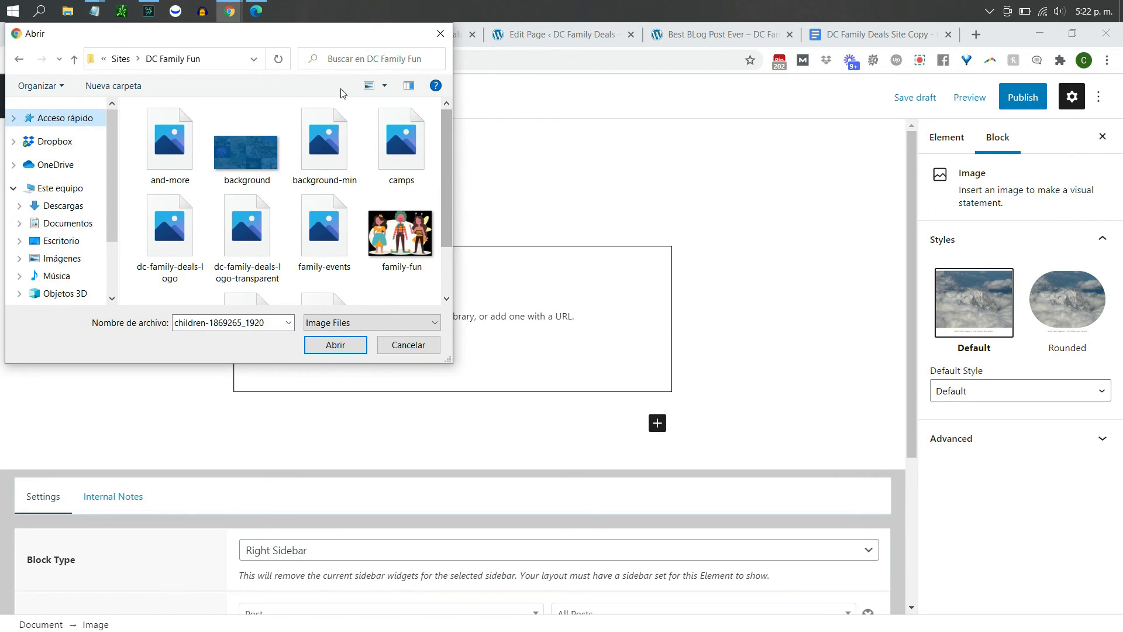
left_click(388, 230)
left_click(330, 345)
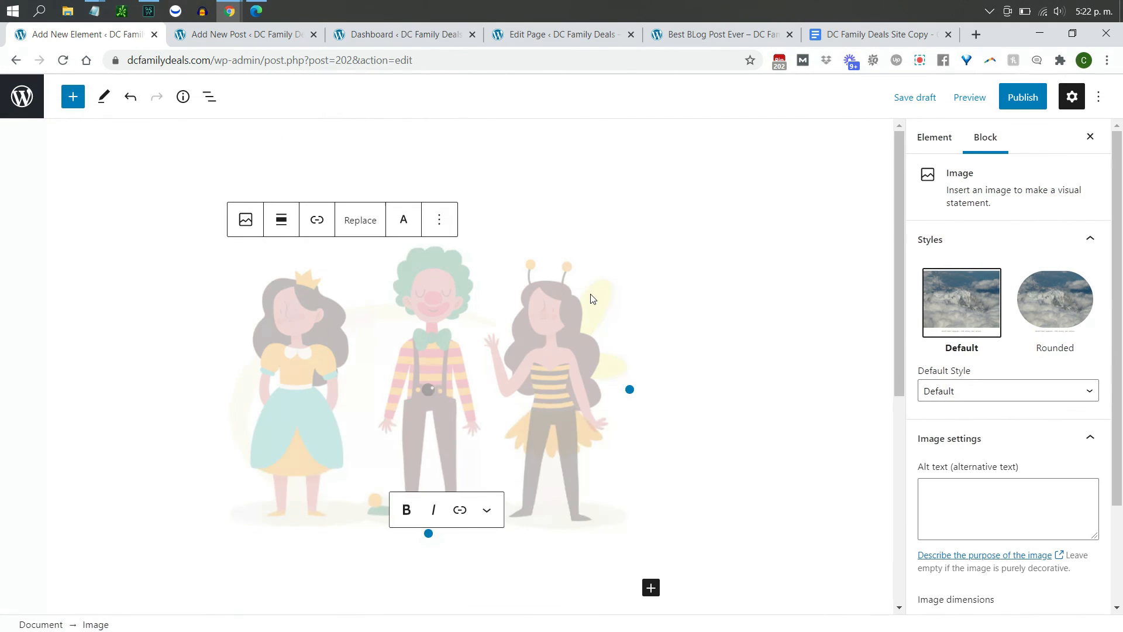
- Try the Rounded style on the costumed children image, return it to Default, and scale the image to 50%
left_click(553, 294)
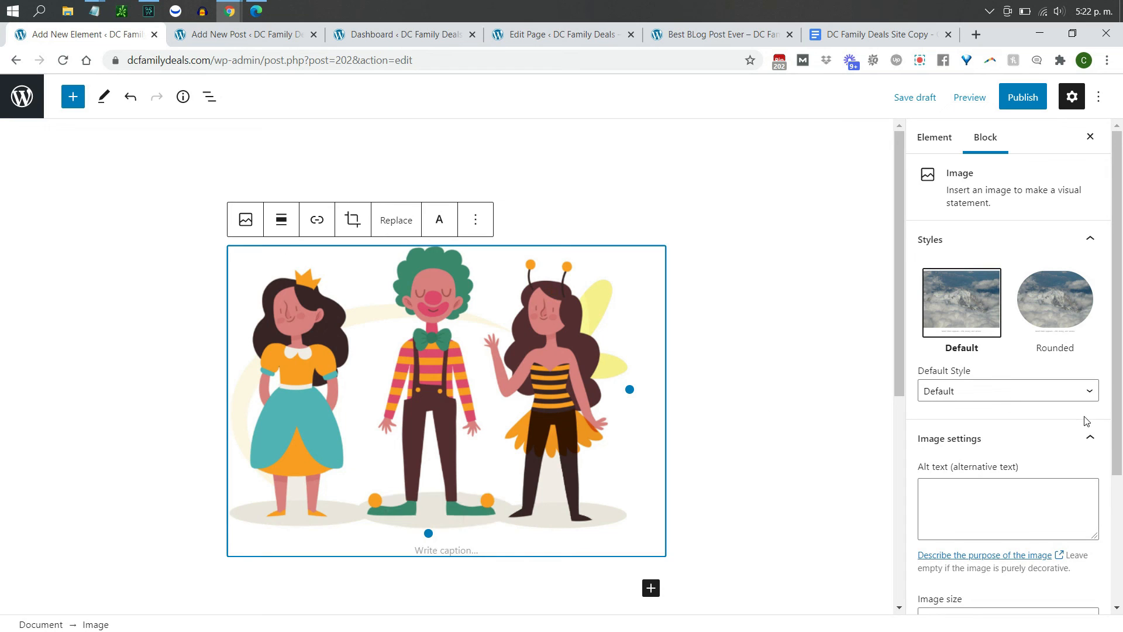
left_click(1078, 326)
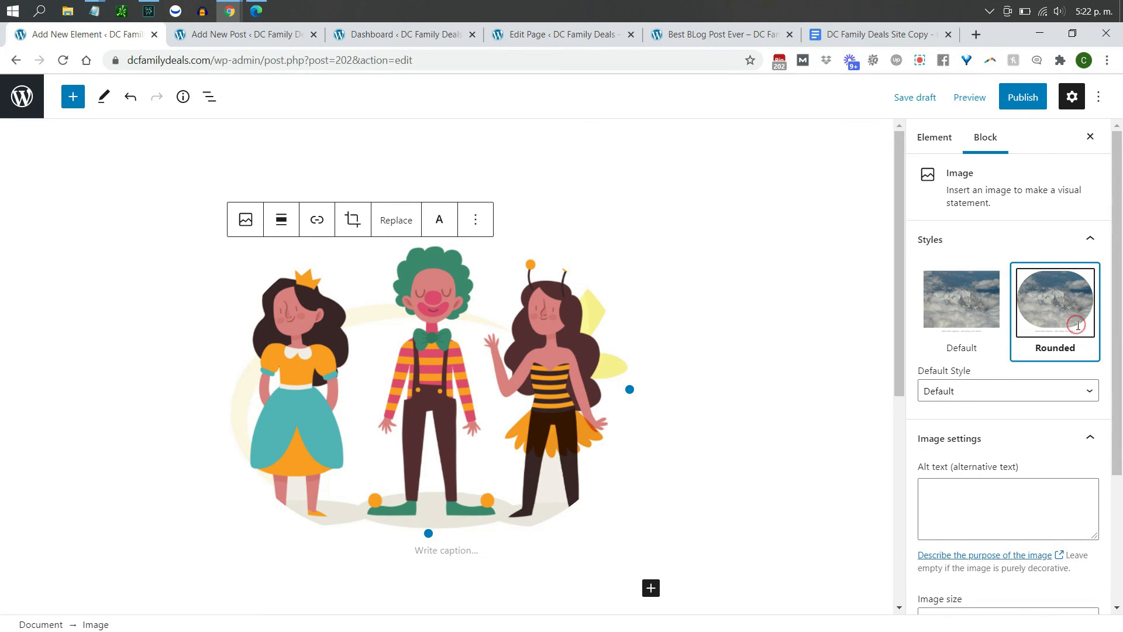
left_click(959, 318)
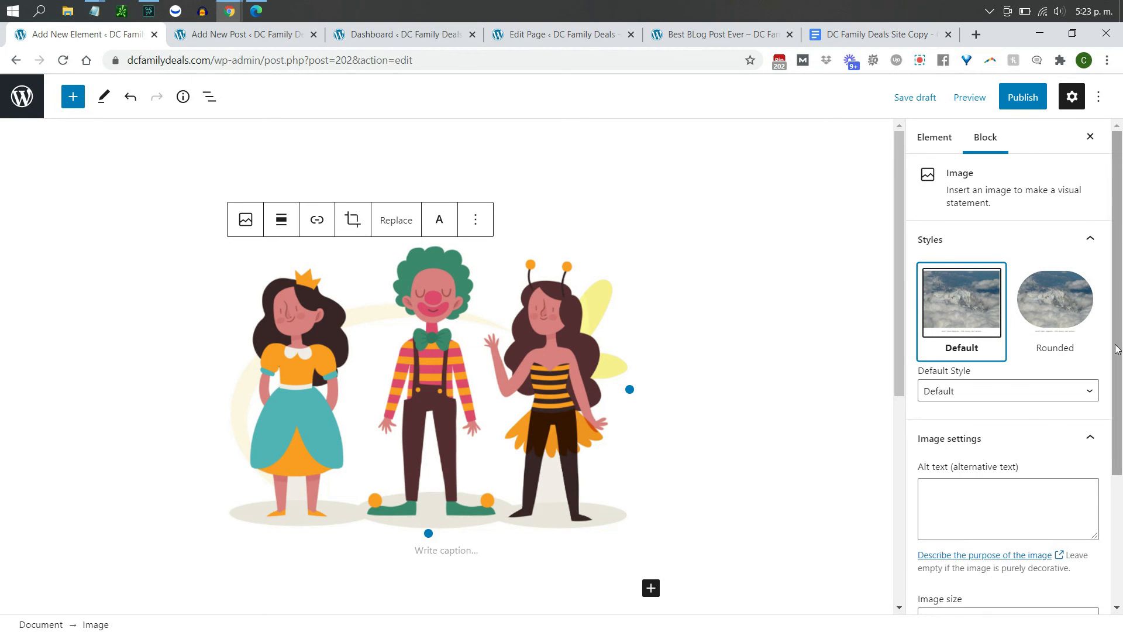
scroll(1104, 351, "down", 3)
left_click(984, 548)
left_click(958, 548)
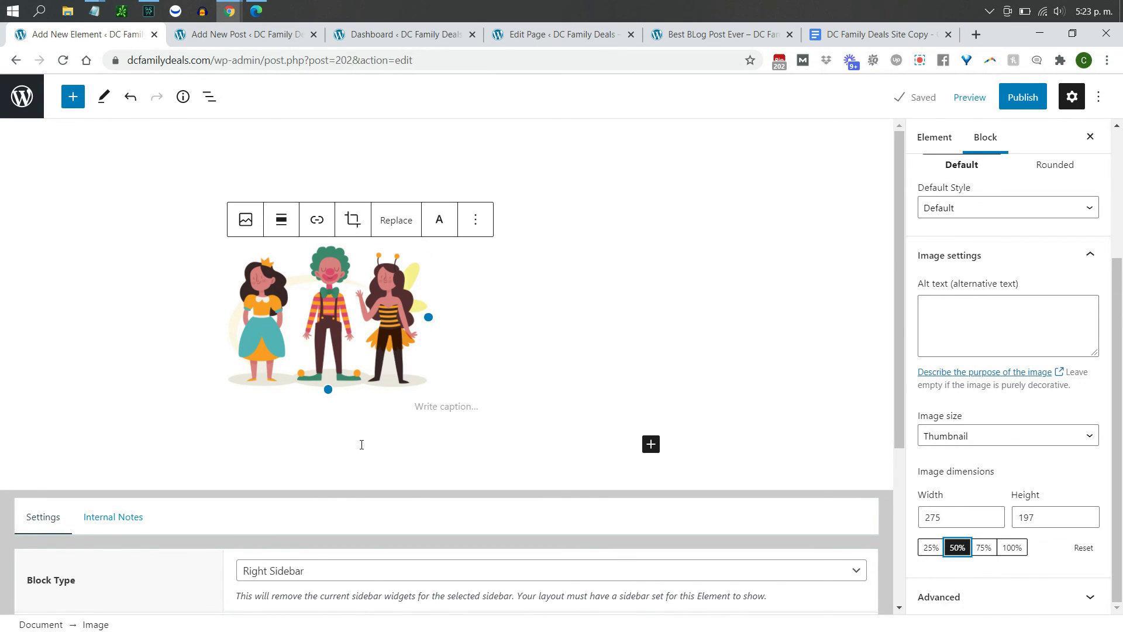
- Add a paragraph below the image reading "Sign-up for FREE weekly family-fun deals in Washington DC"
left_click(326, 459)
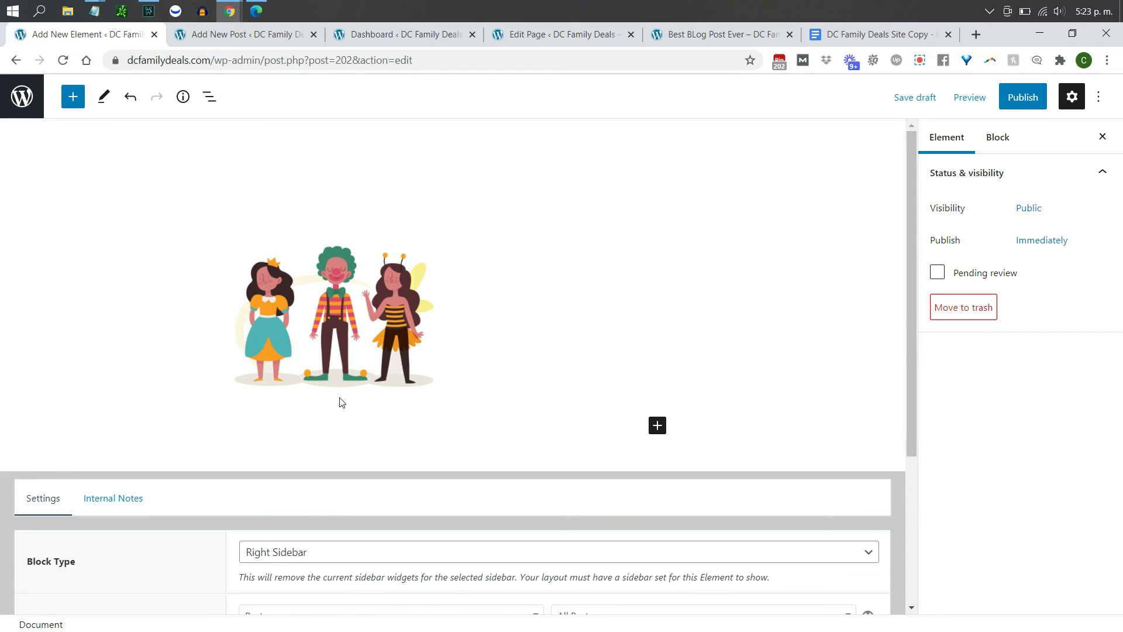
left_click(430, 389)
left_click(444, 427)
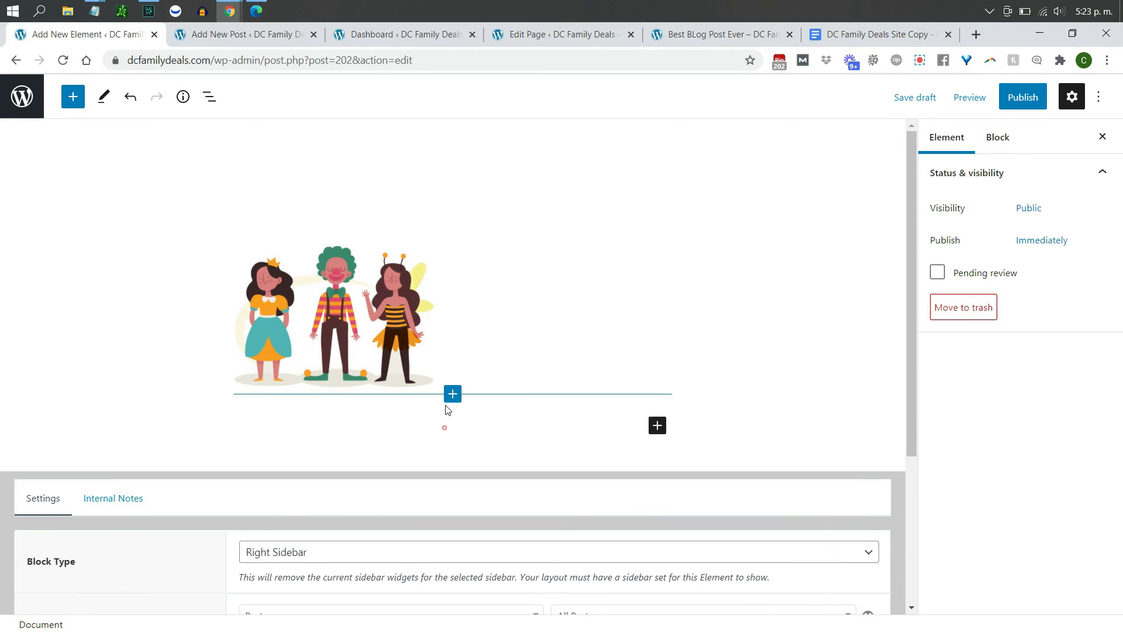
left_click(452, 394)
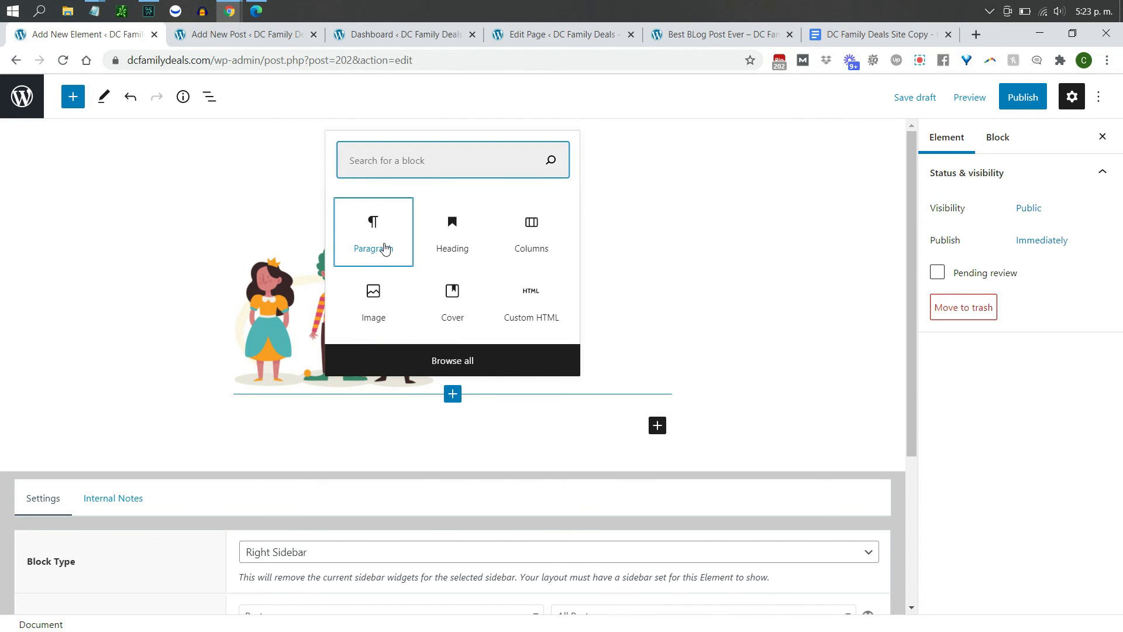
left_click(384, 248)
type("Sing-up for FRE")
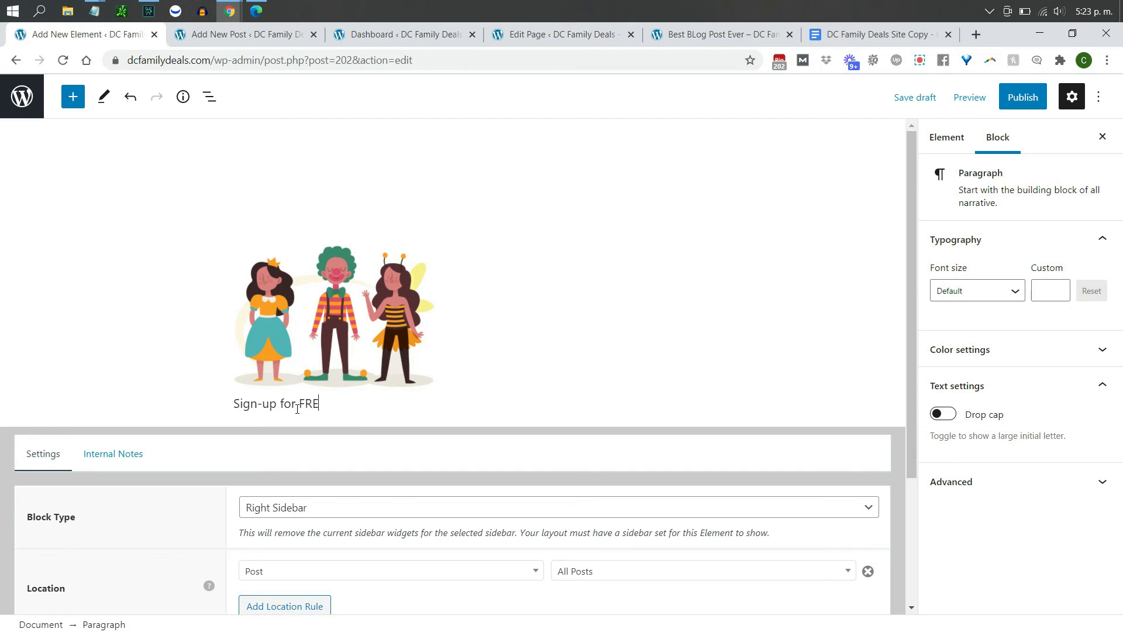
type("E weekly deal")
key("ctrl+shift+Left")
type("family-fun deals in ")
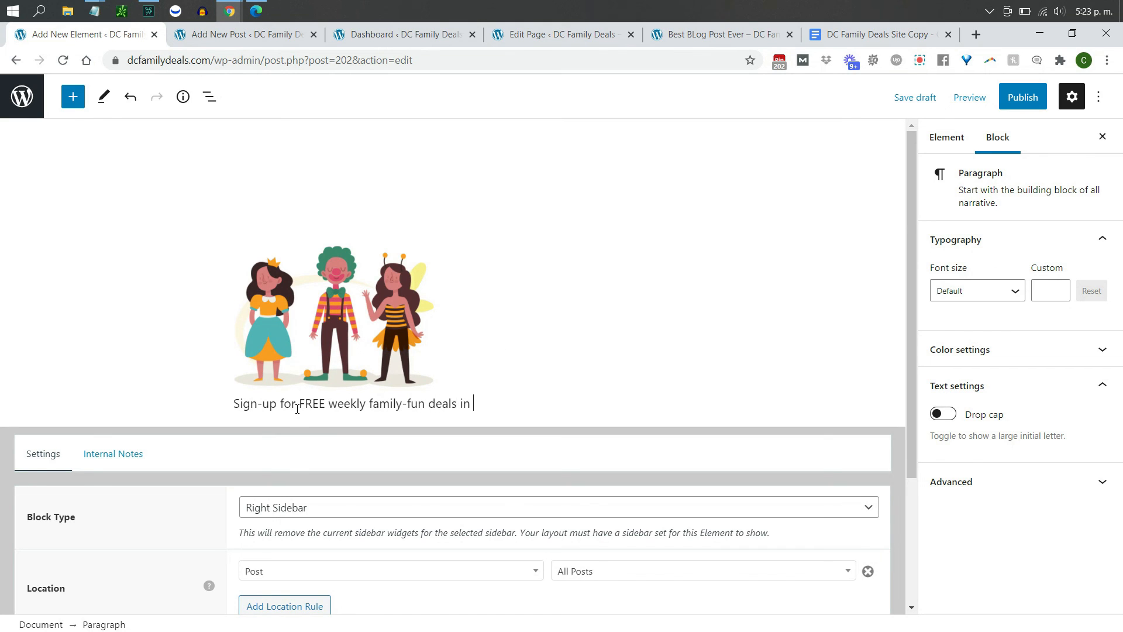
type("Washington DC")
- Center the sign-up paragraph's text and the image above it
triple_click(347, 407)
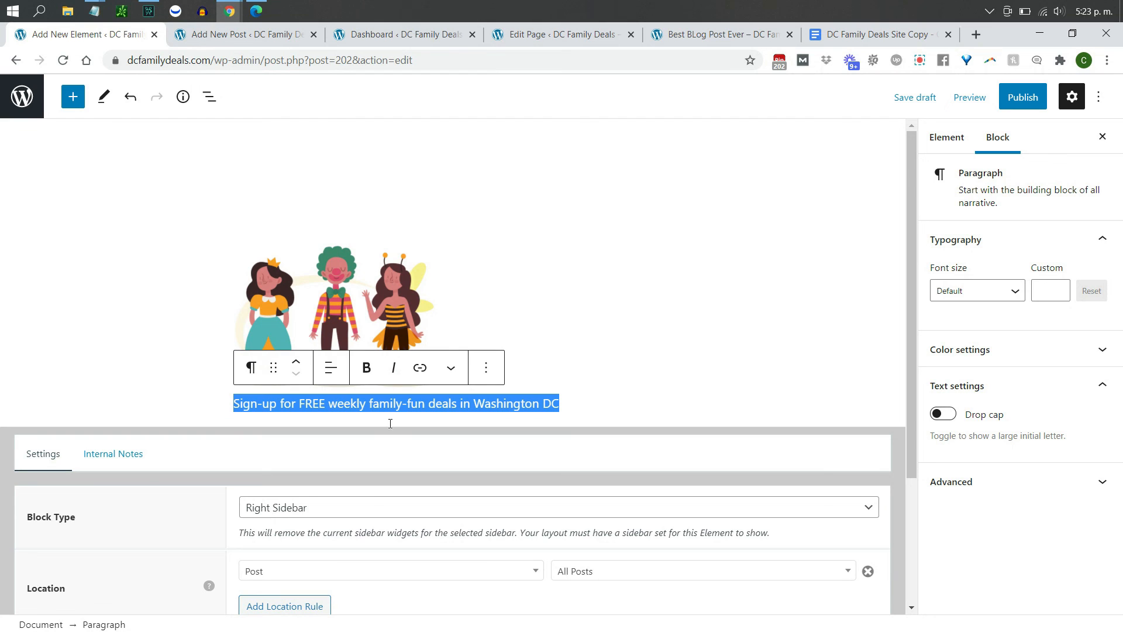
left_click(330, 367)
left_click(384, 444)
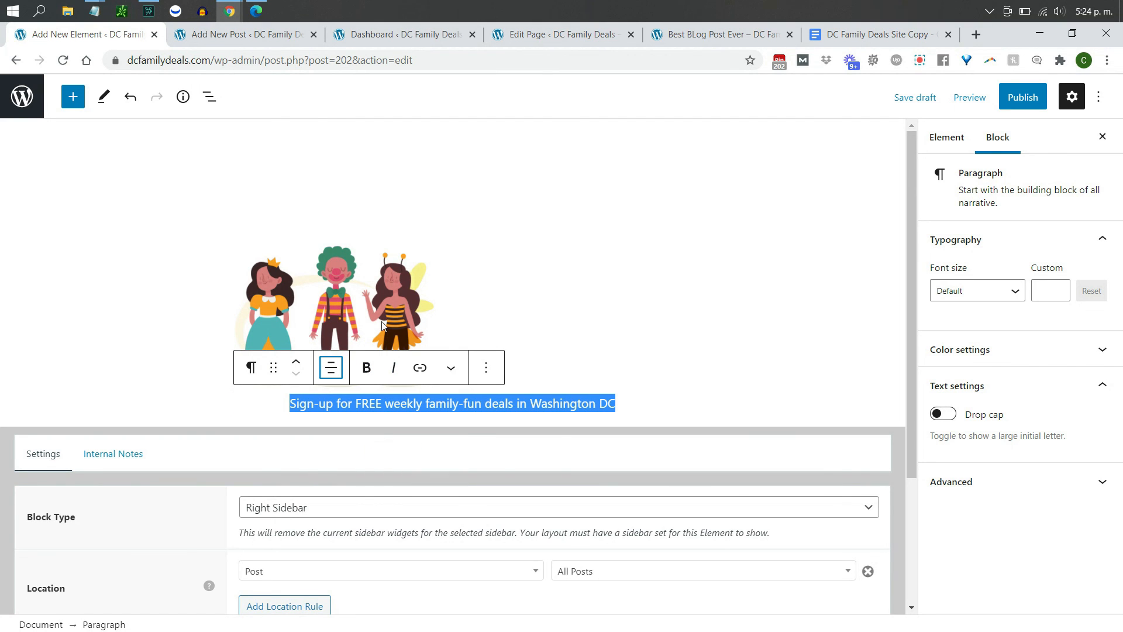
left_click(381, 303)
left_click(325, 220)
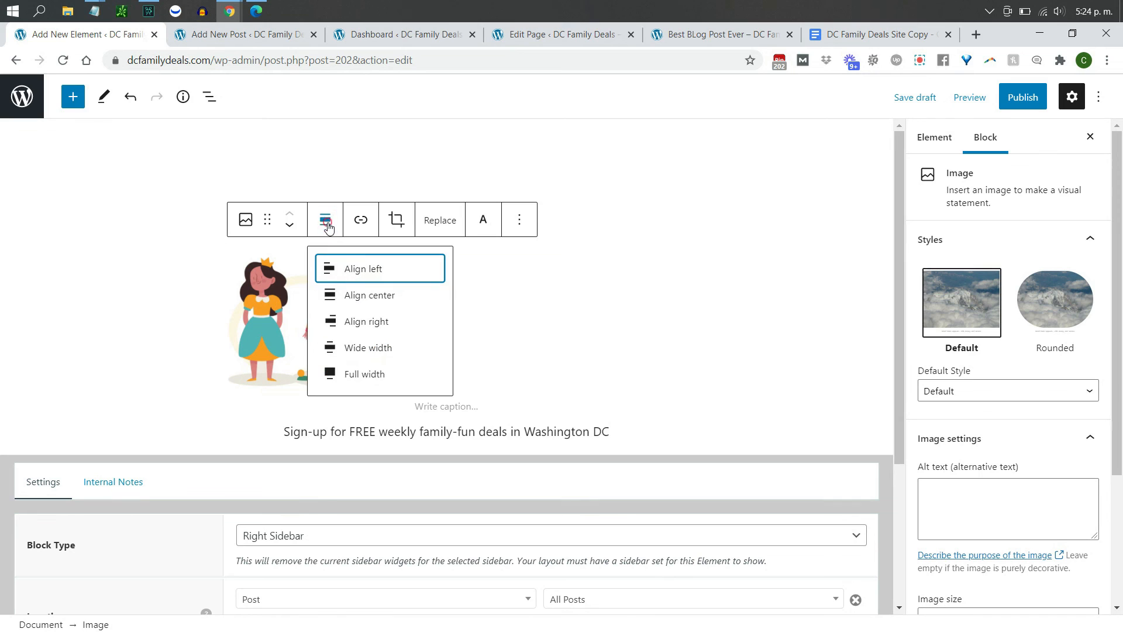
left_click(370, 294)
- Add a Custom HTML block below the sign-up paragraph containing <div class="mcwidget-embed" data-widget-id="14589808"></div>
scroll(444, 351, "down", 3)
left_click(451, 237)
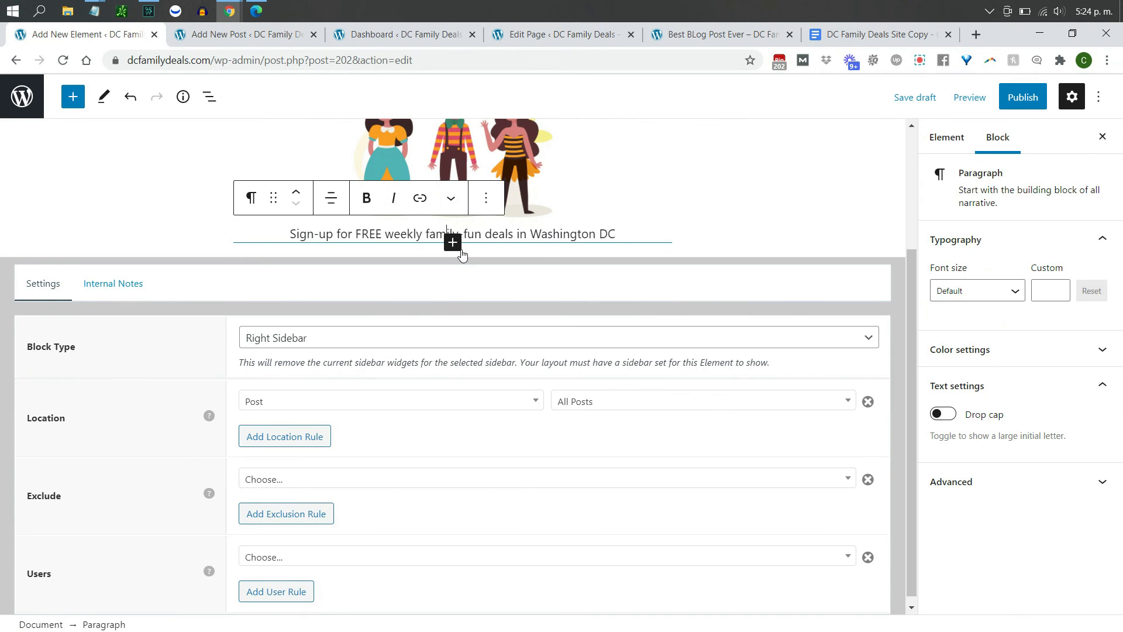
left_click(455, 248)
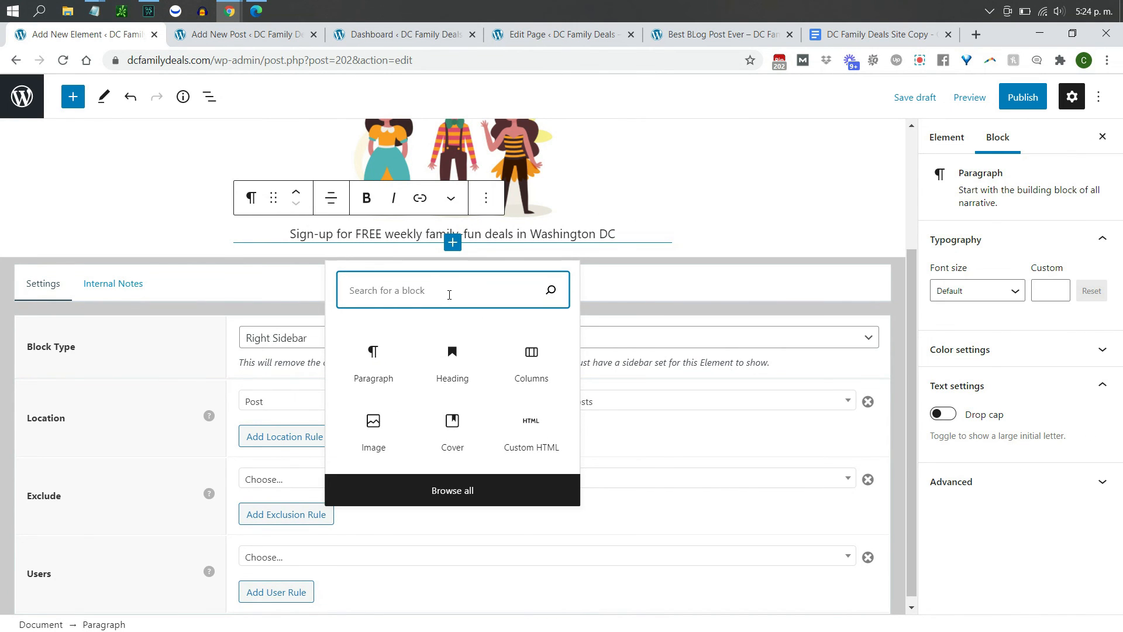
left_click(543, 419)
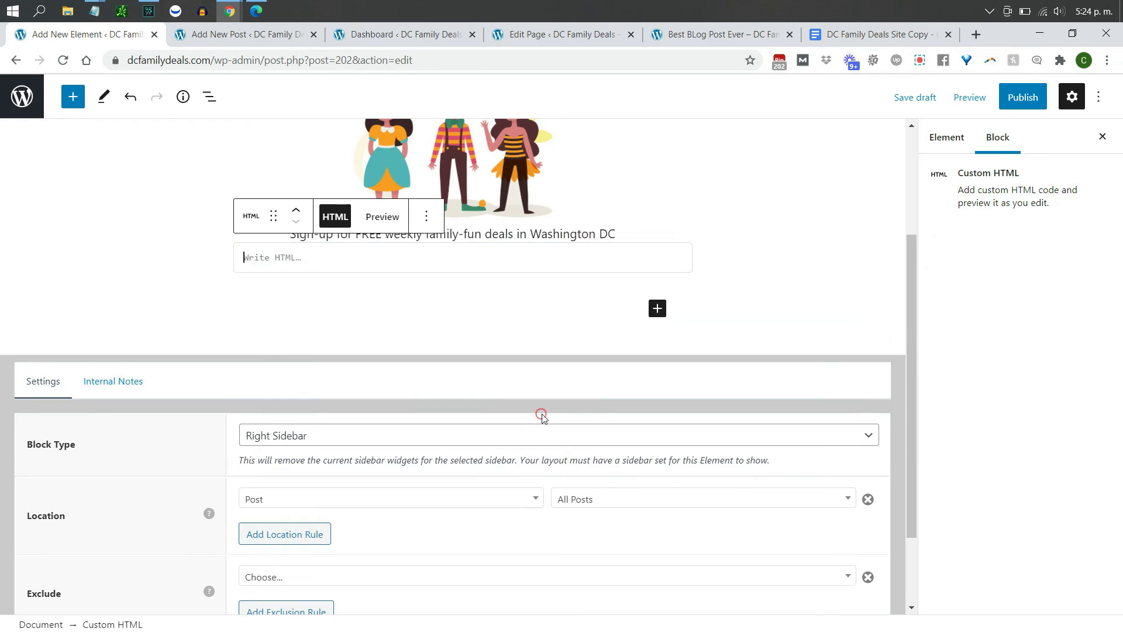
type("<div class=\"mcwidget-embed\" data-widget-id=\"14589808\"></div>")
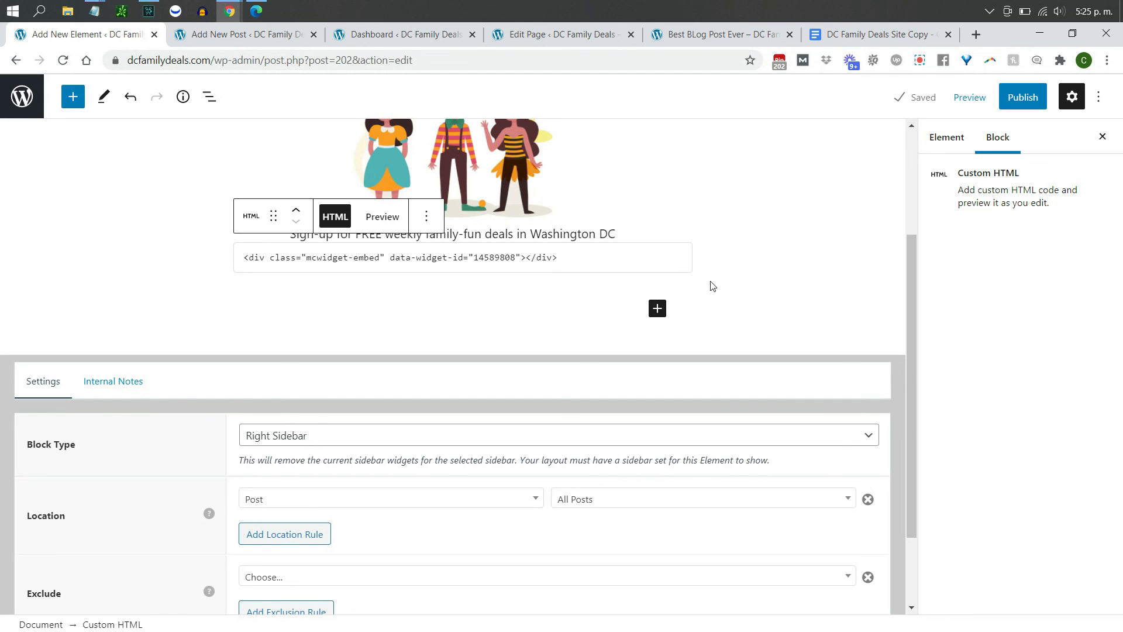
- Review the sidebar element's display rules and content, and publish it
left_click_drag(909, 299, 907, 359)
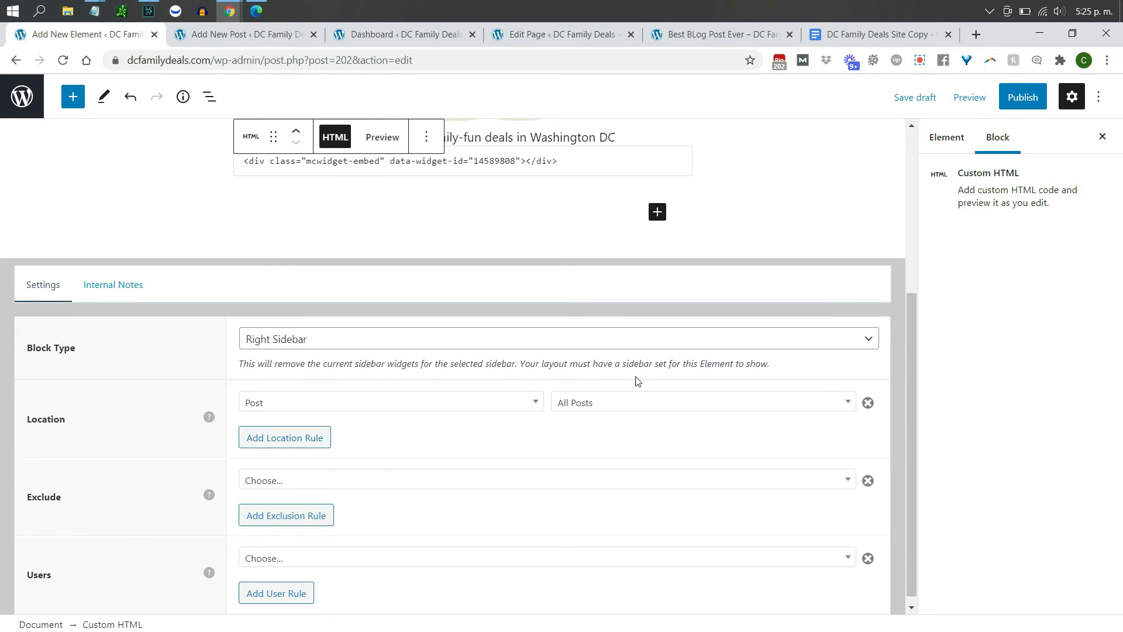
left_click_drag(911, 351, 908, 229)
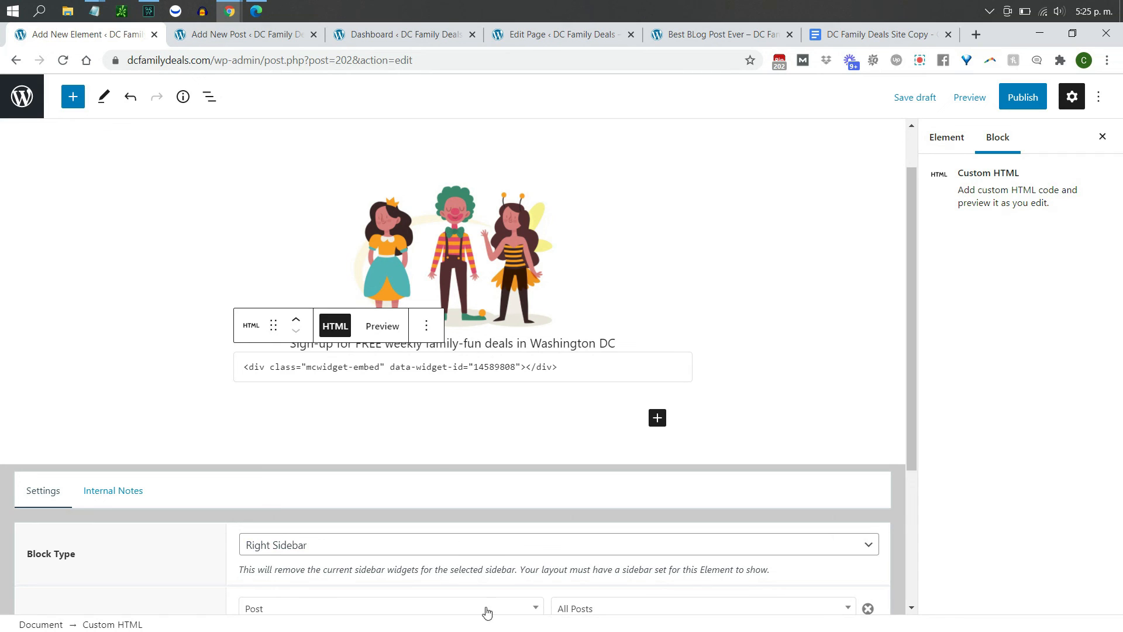
left_click(1024, 100)
left_click(1021, 98)
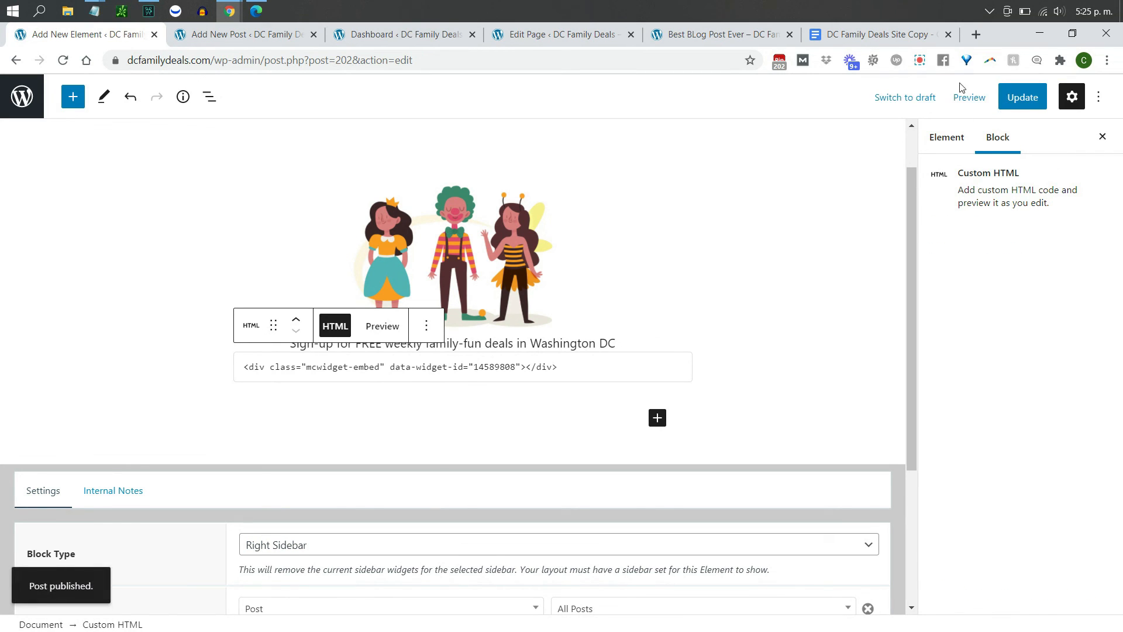
- Reload the live blog post and examine the new right sidebar's image, text and Messenger widget down to the footer
left_click(706, 35)
left_click(670, 61)
key("Return")
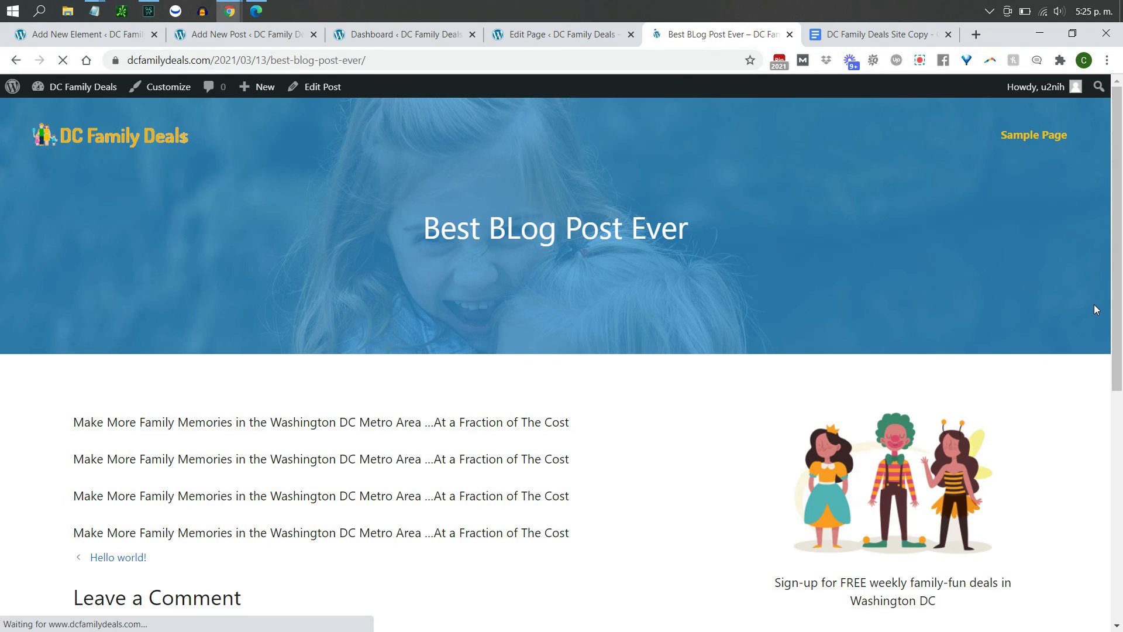
scroll(1114, 244, "down", 4)
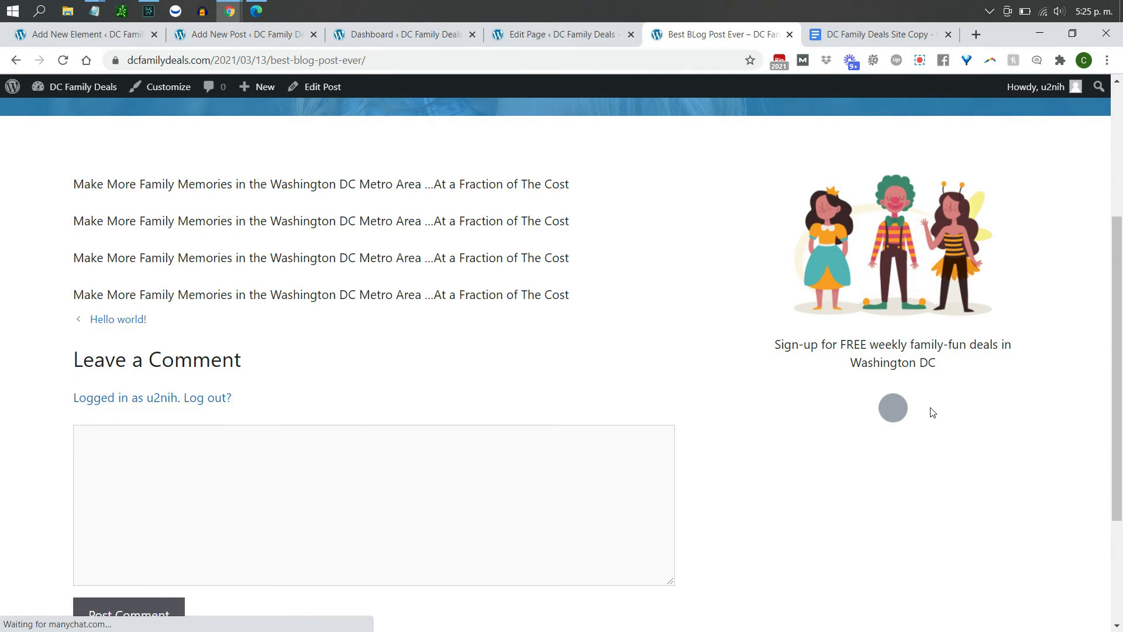
left_click_drag(1115, 343, 1116, 401)
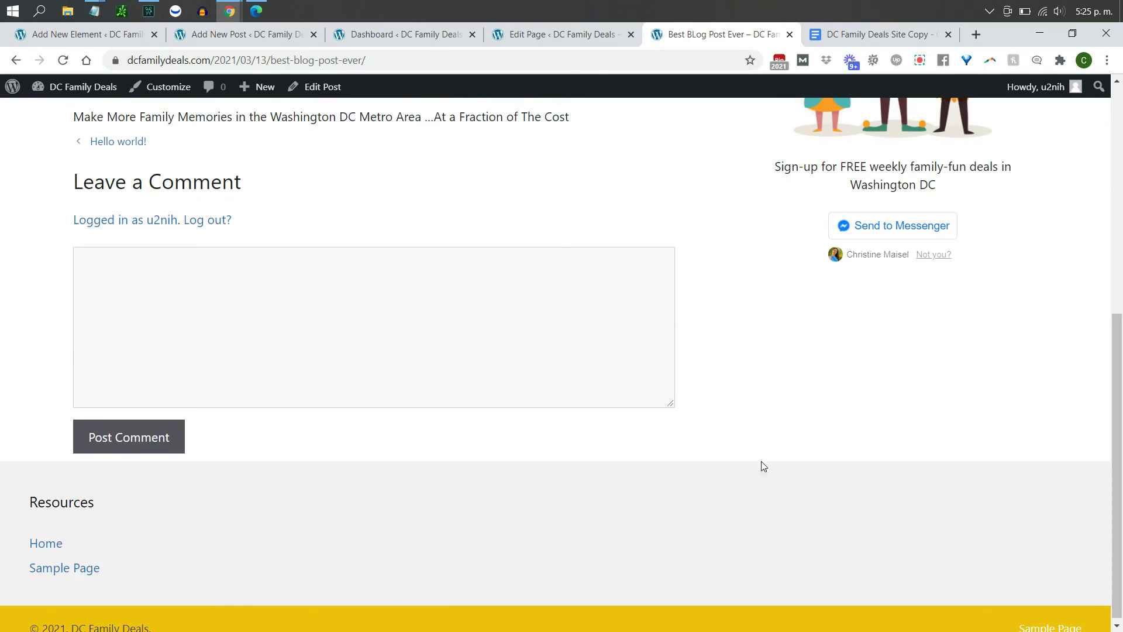
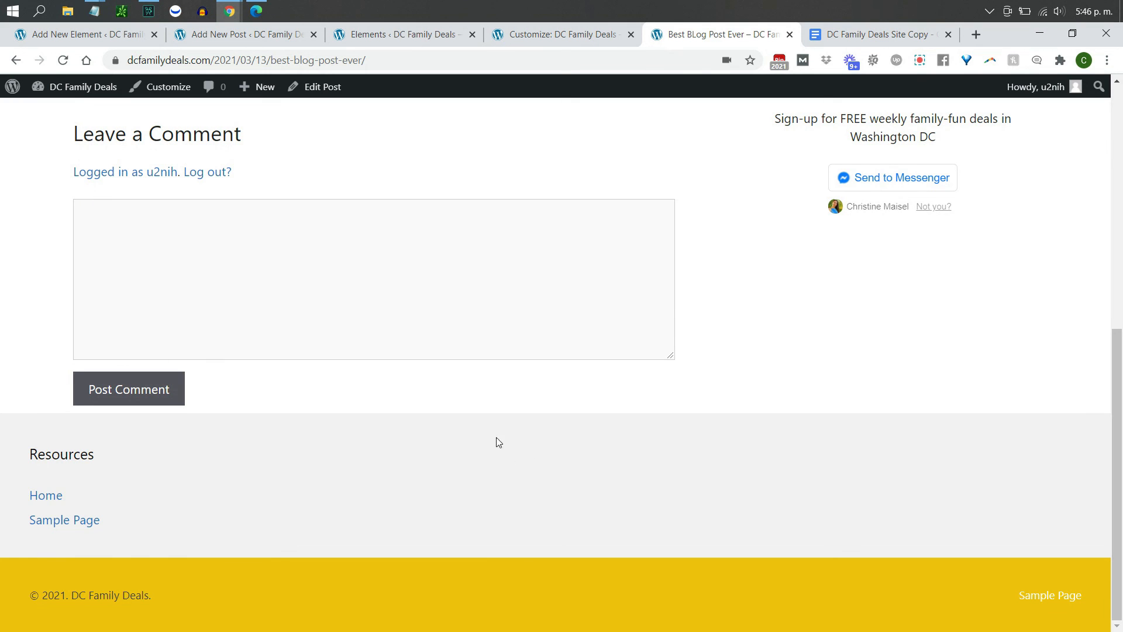
- Create a new GeneratePress element of type Block from the Elements list
left_click(404, 34)
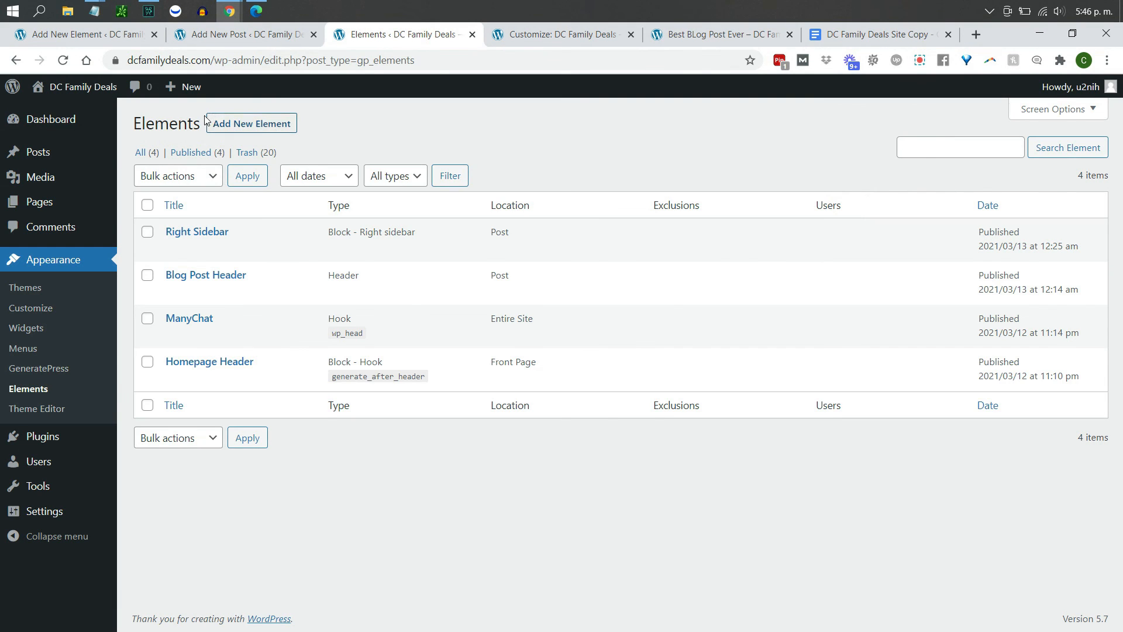
left_click(235, 125)
left_click(466, 367)
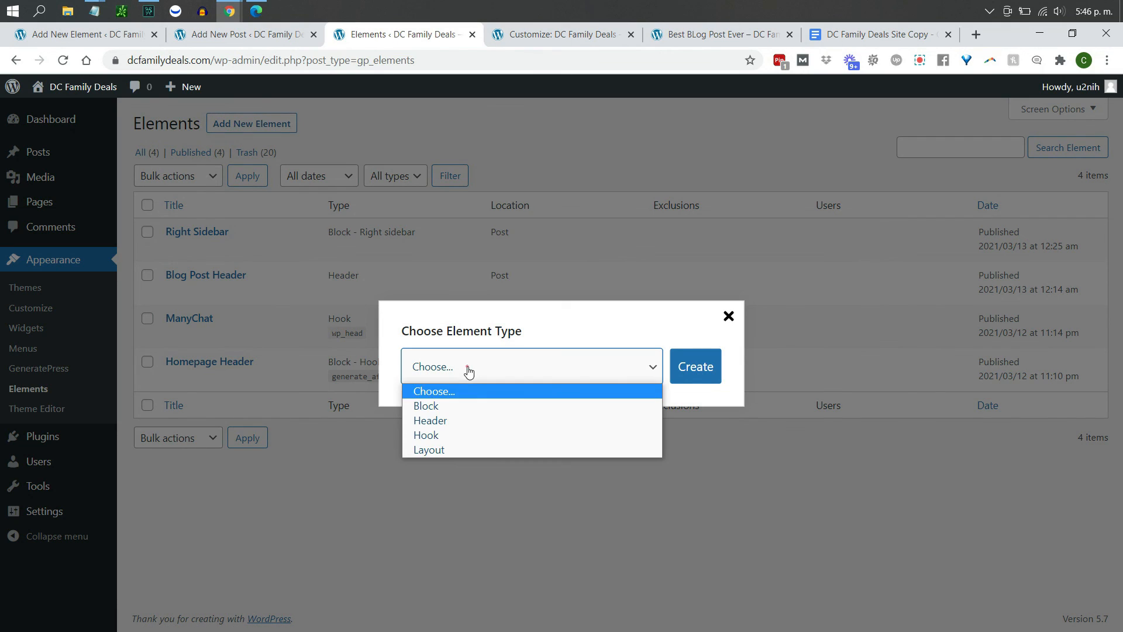
left_click(471, 402)
left_click(706, 368)
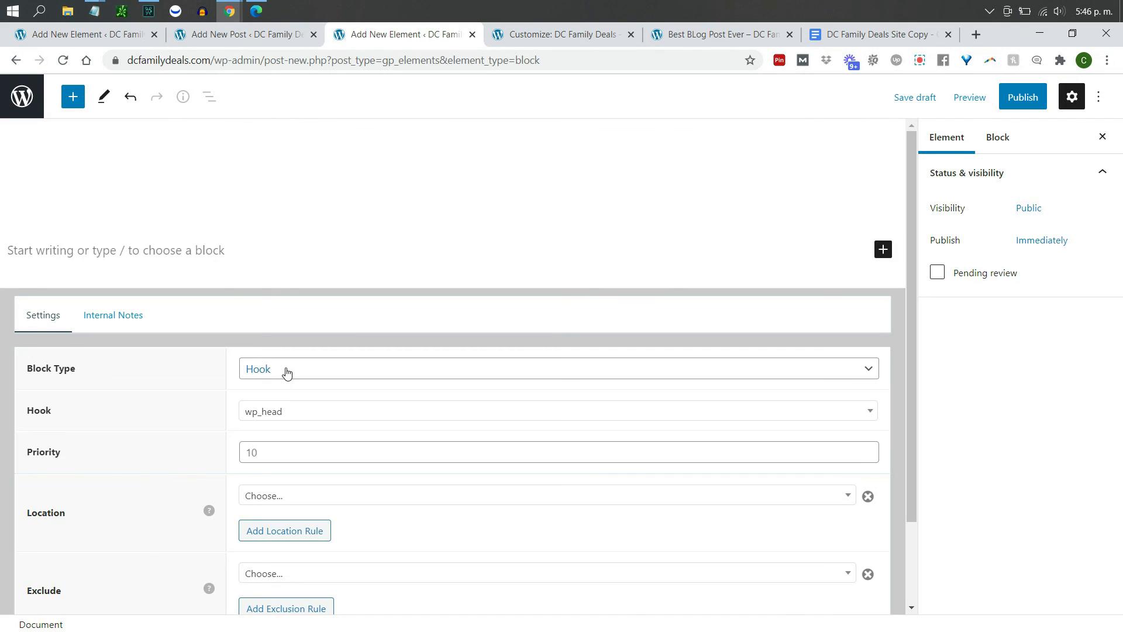
left_click(286, 372)
left_click(286, 372)
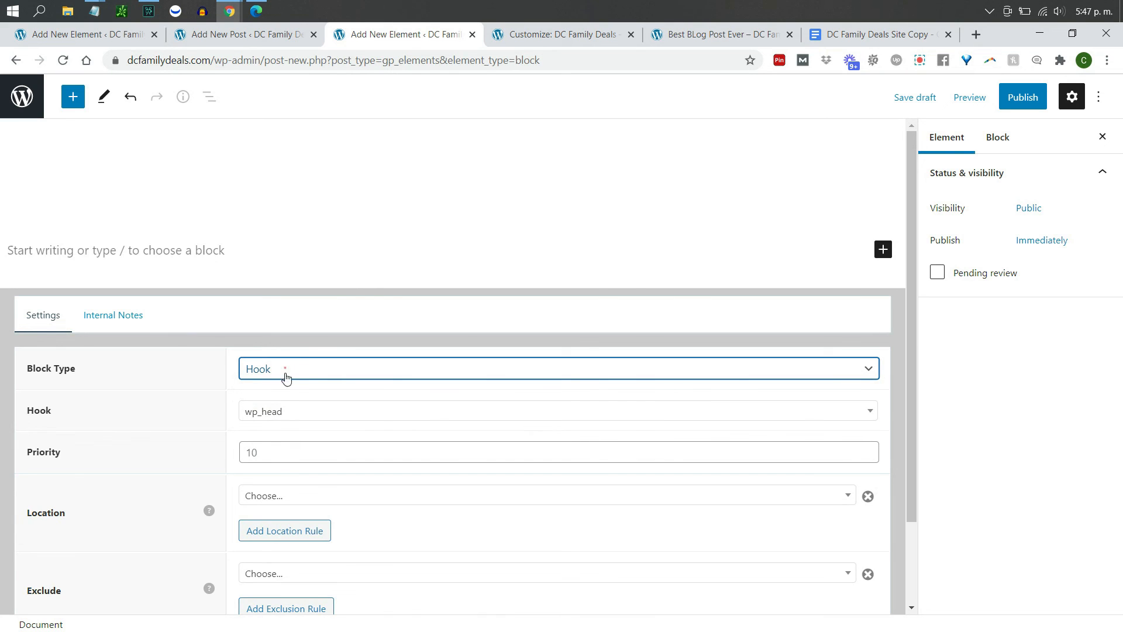
left_click(291, 417)
type("foot")
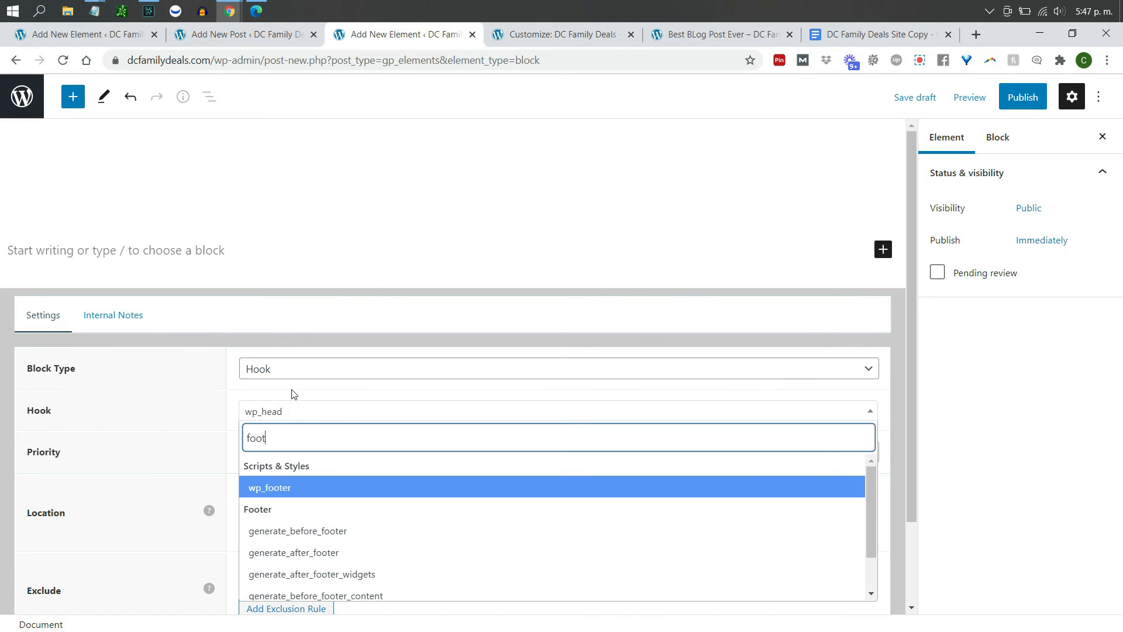
left_click(223, 373)
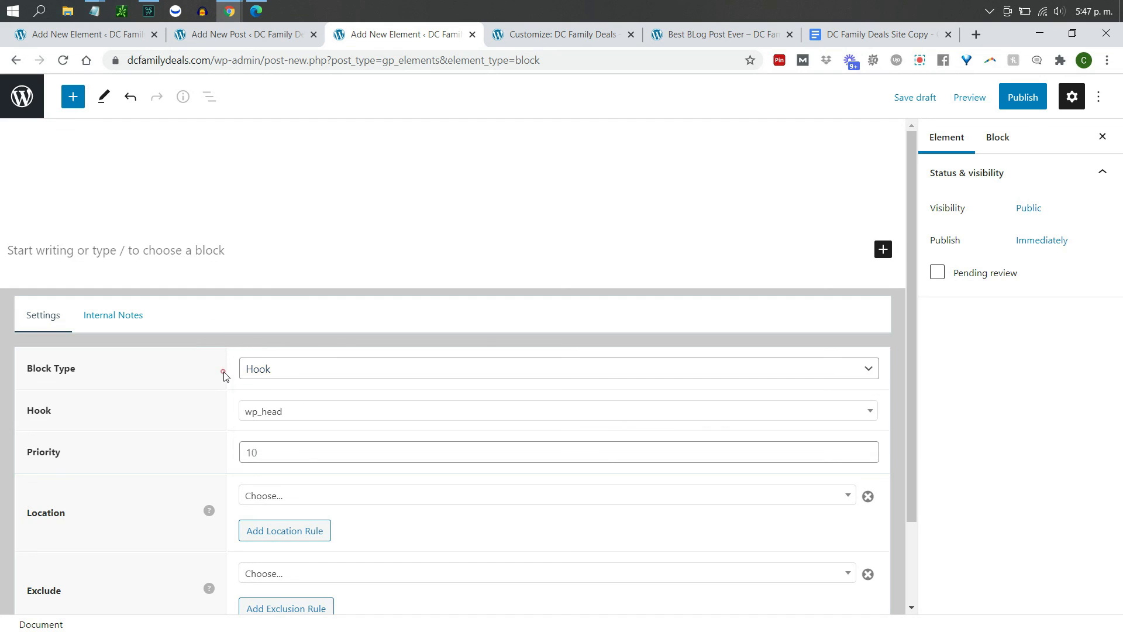
- Set the new element's block type to Site Footer and its location rule to Entire Site
left_click(295, 382)
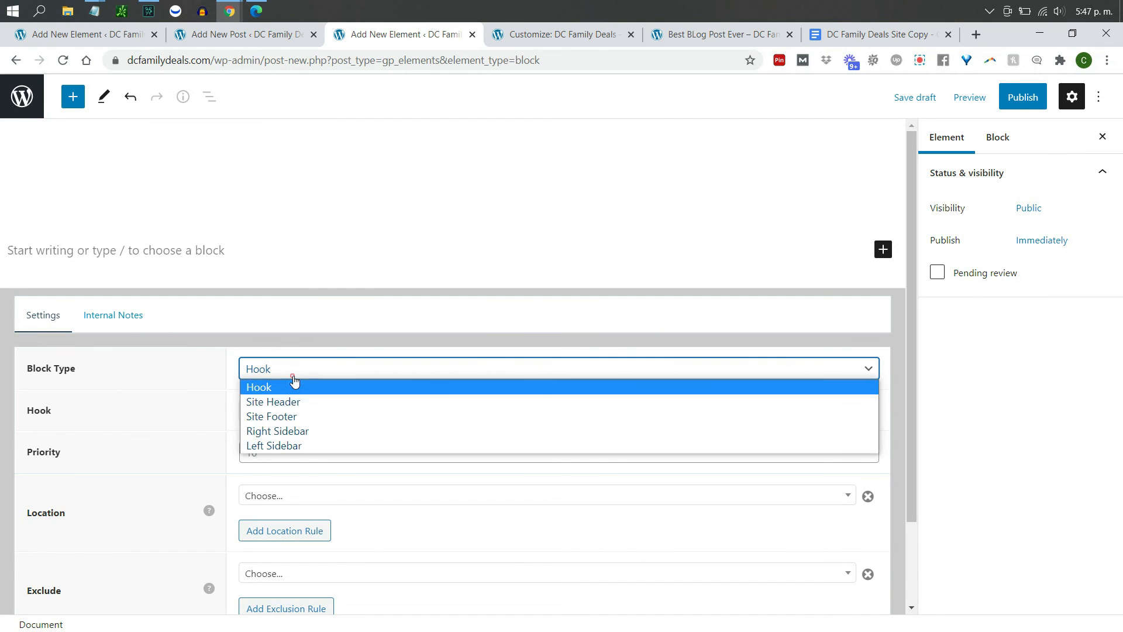
left_click(287, 416)
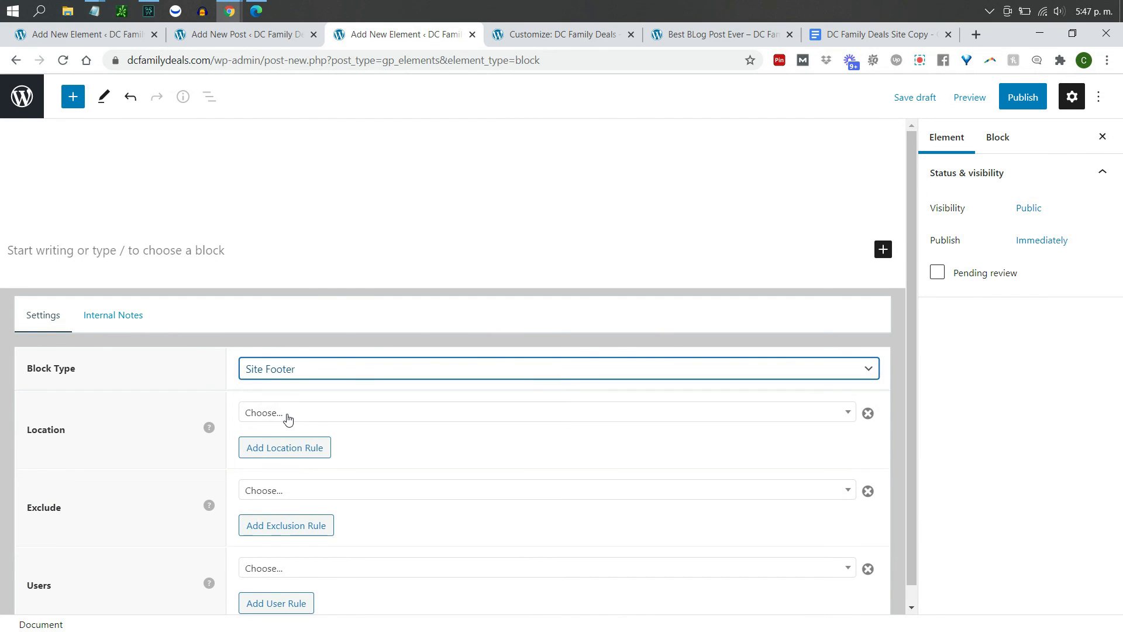
left_click(287, 417)
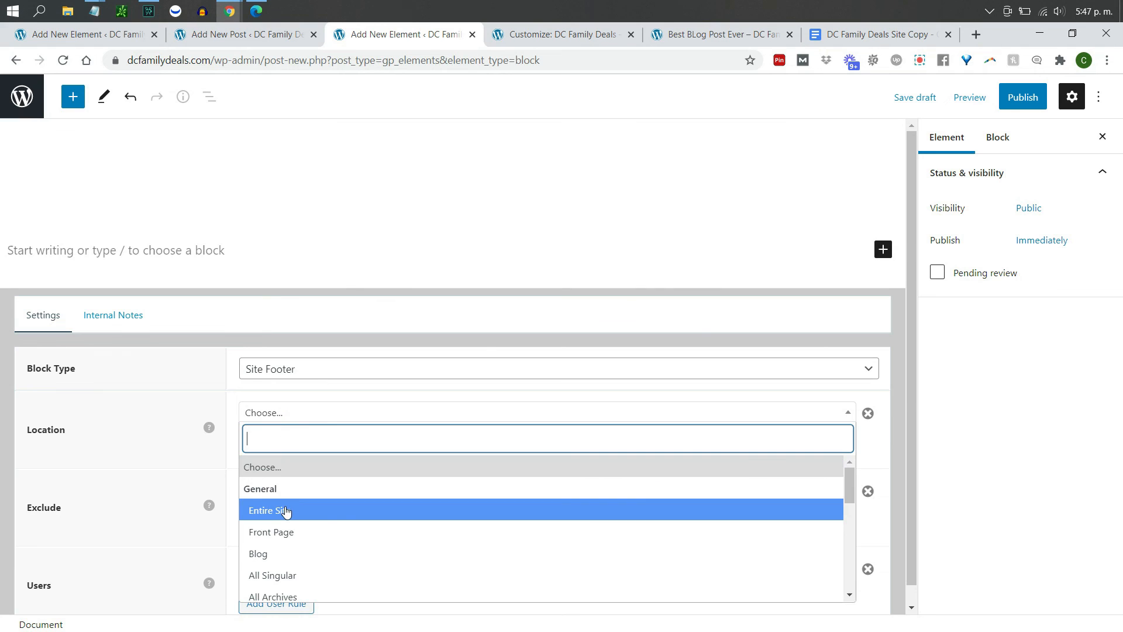
left_click(284, 510)
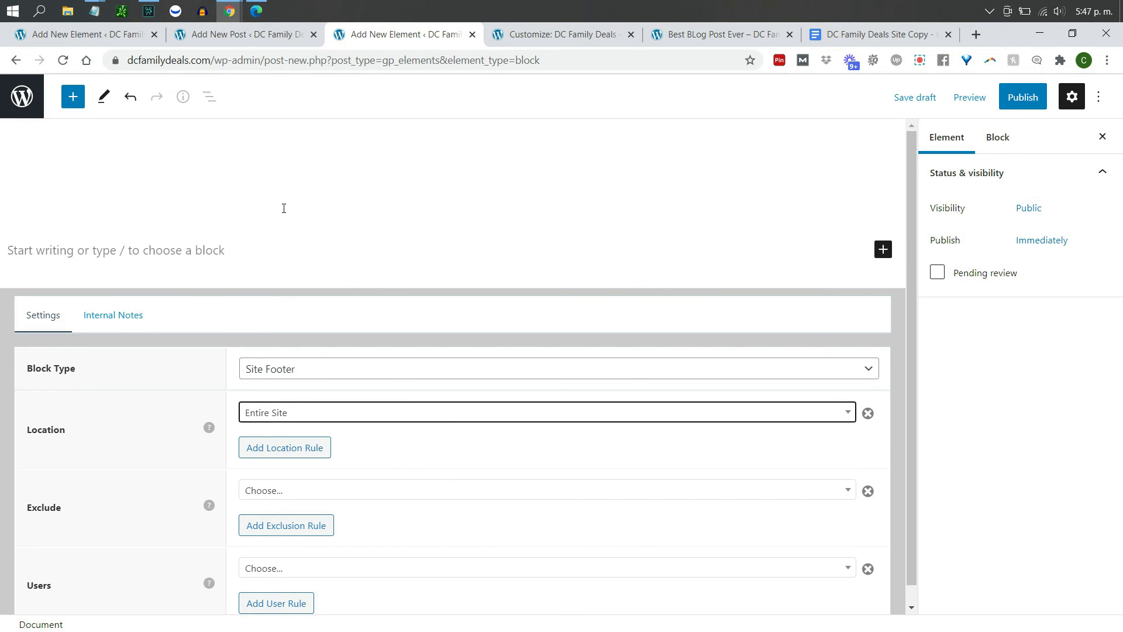
- Change the element's block type to Hook and choose the generate_before_footer hook
left_click(255, 370)
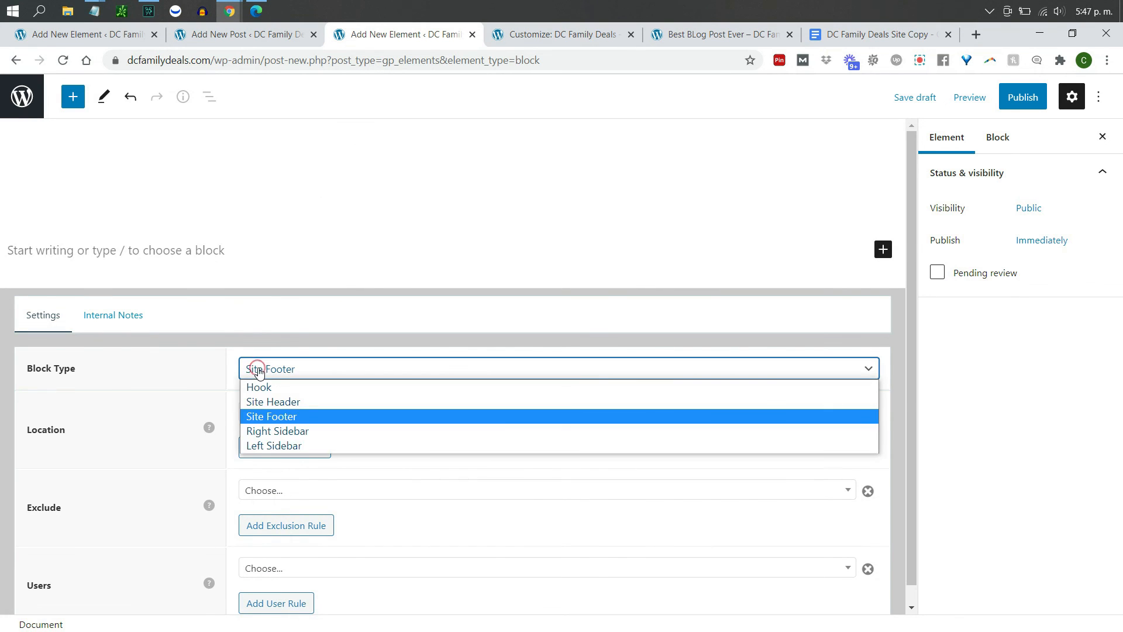
left_click(268, 388)
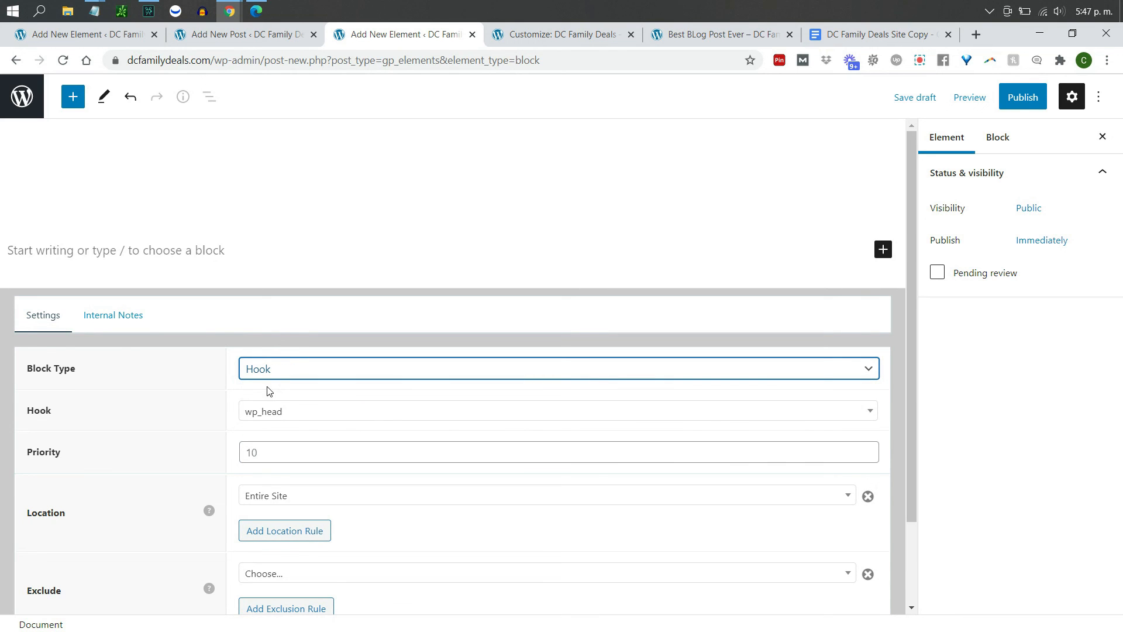
left_click(263, 412)
type("foo")
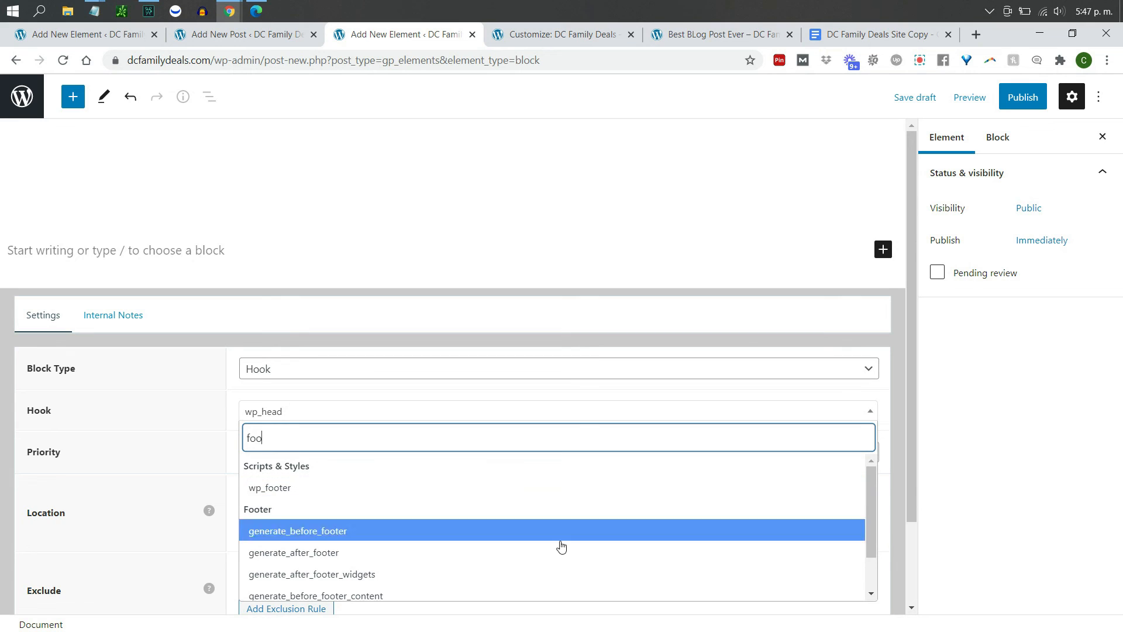
left_click_drag(875, 503, 875, 530)
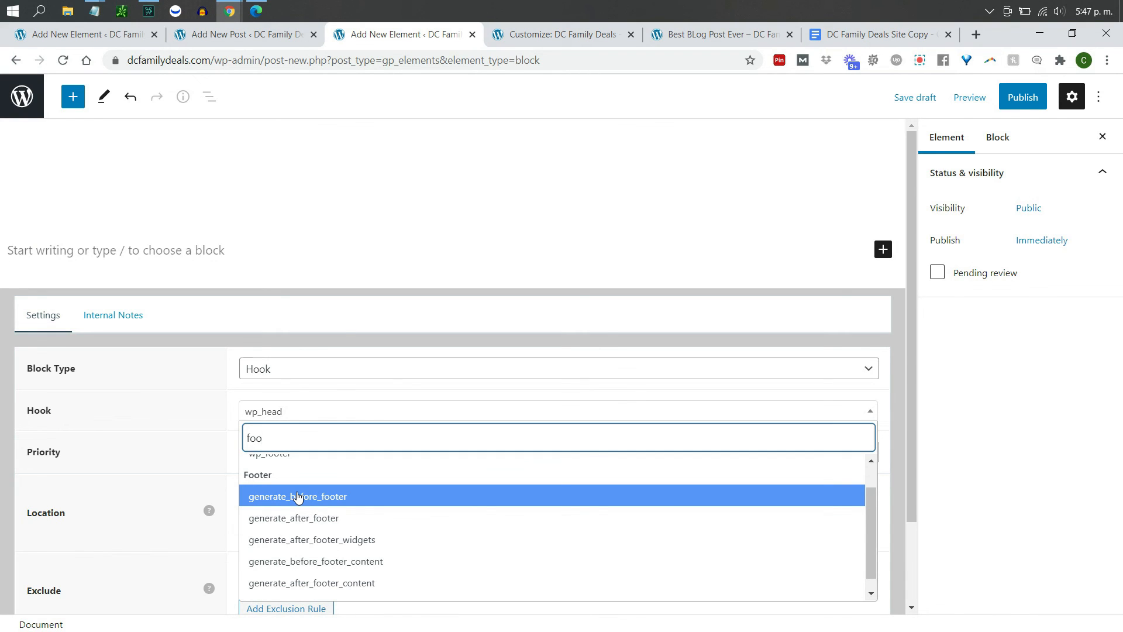
left_click(298, 497)
- Add a placeholder paragraph reading "Where does this go" to the hook element
left_click(915, 349)
left_click(171, 256)
type("Where does this go")
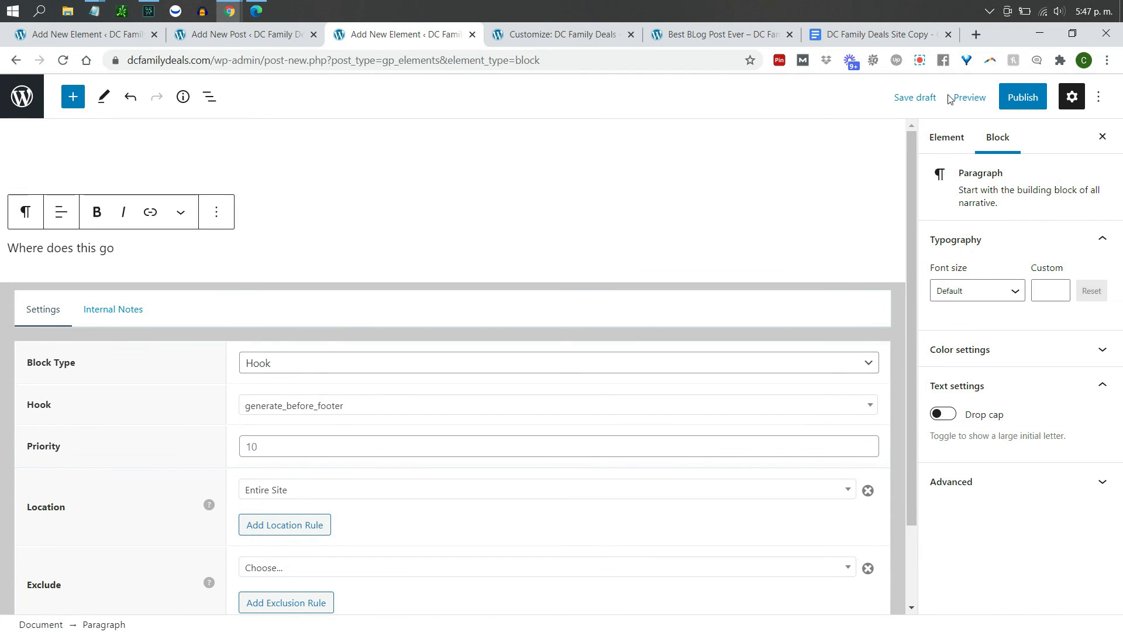
- Publish the hook element and check where its placeholder text appears on the live blog post
left_click(1023, 97)
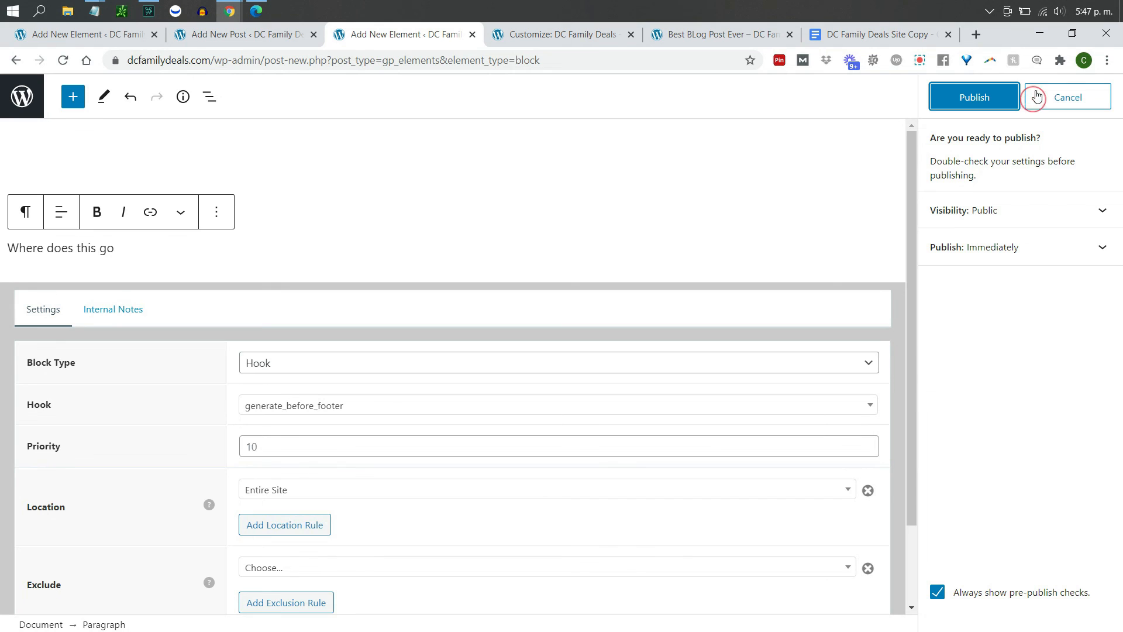
left_click(1006, 98)
left_click(689, 35)
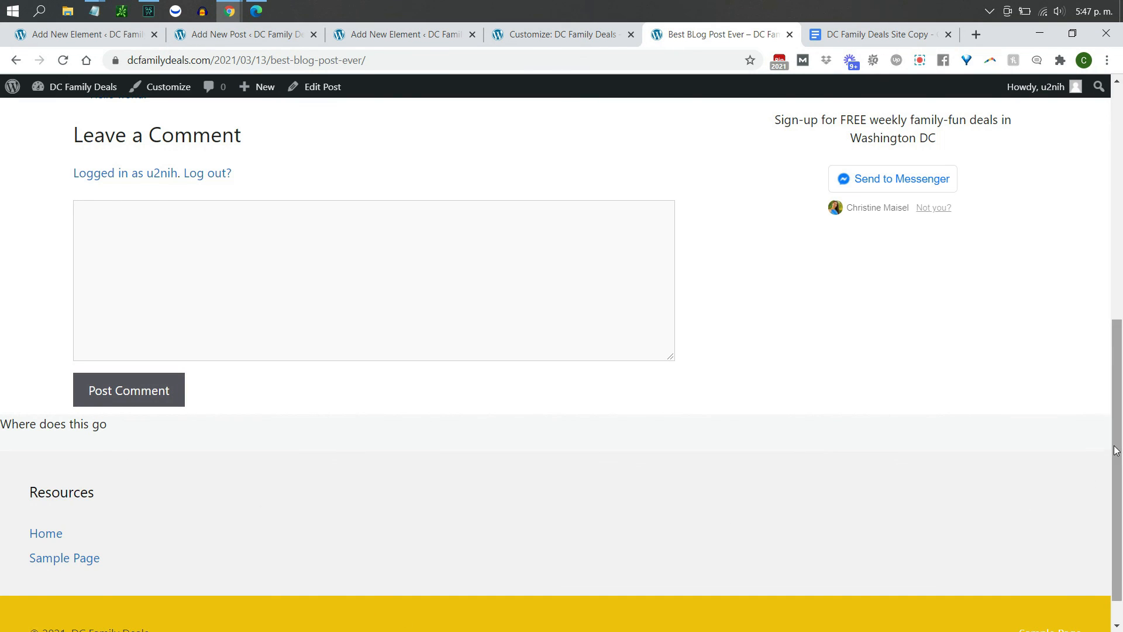
left_click_drag(1114, 457, 1114, 486)
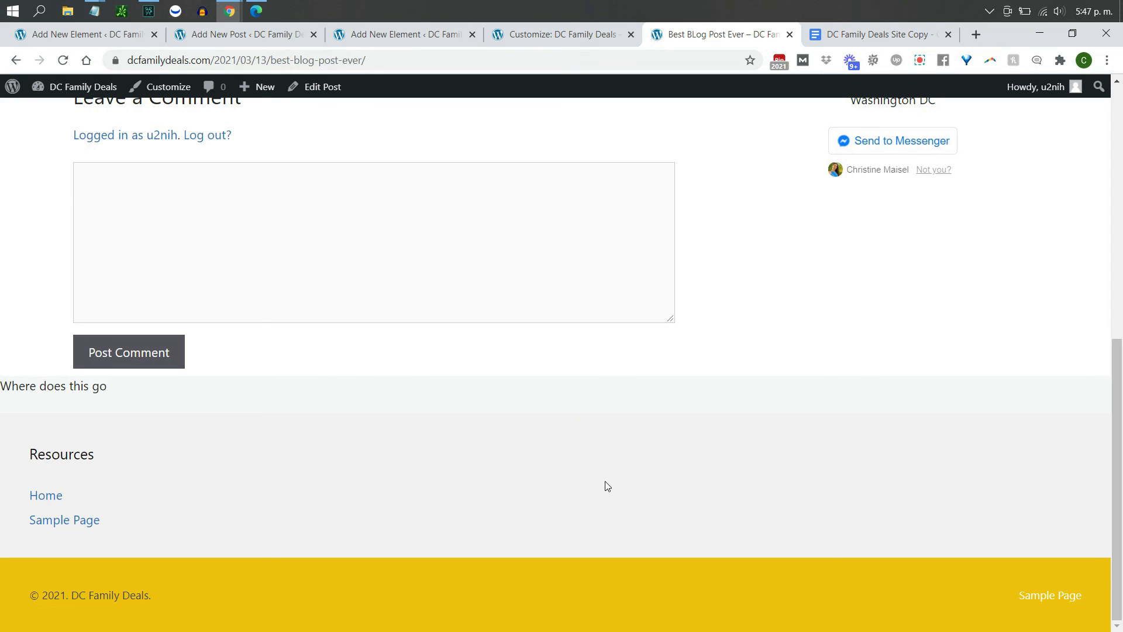
- Set the number of footer widgets to 0 in the site's footer layout and publish the change
left_click(533, 38)
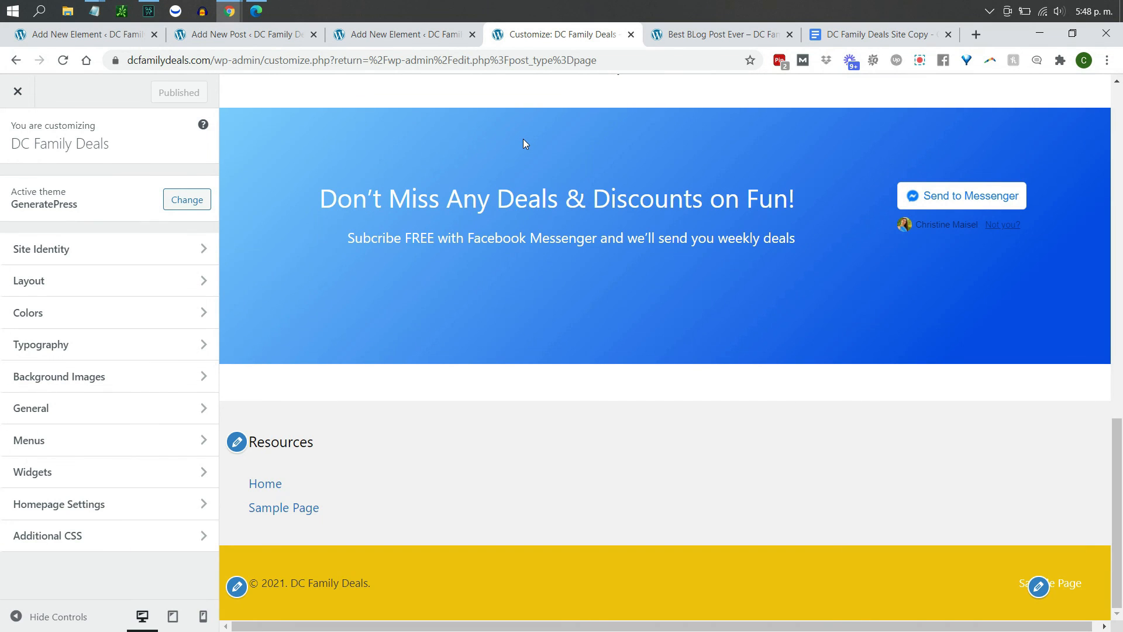
left_click(119, 282)
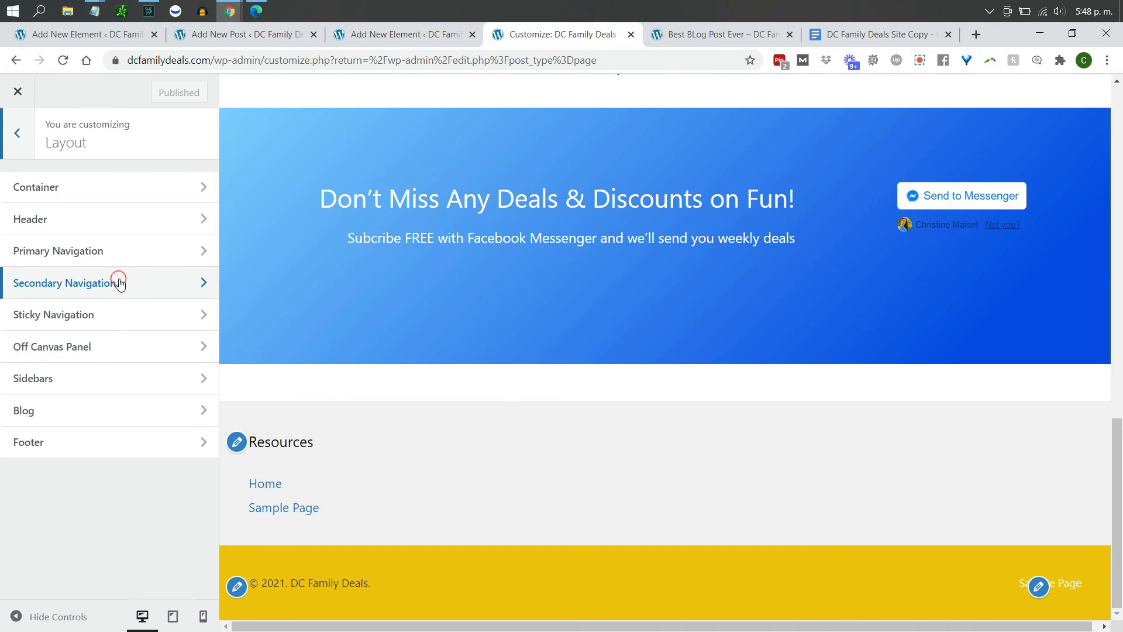
left_click(106, 442)
left_click(78, 363)
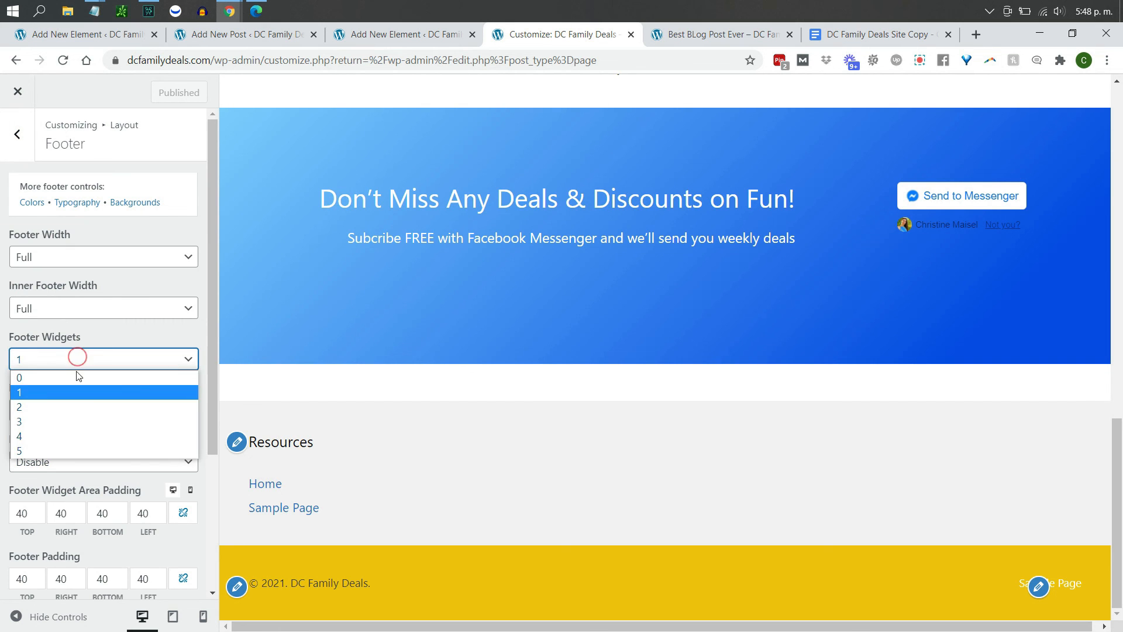
left_click(78, 383)
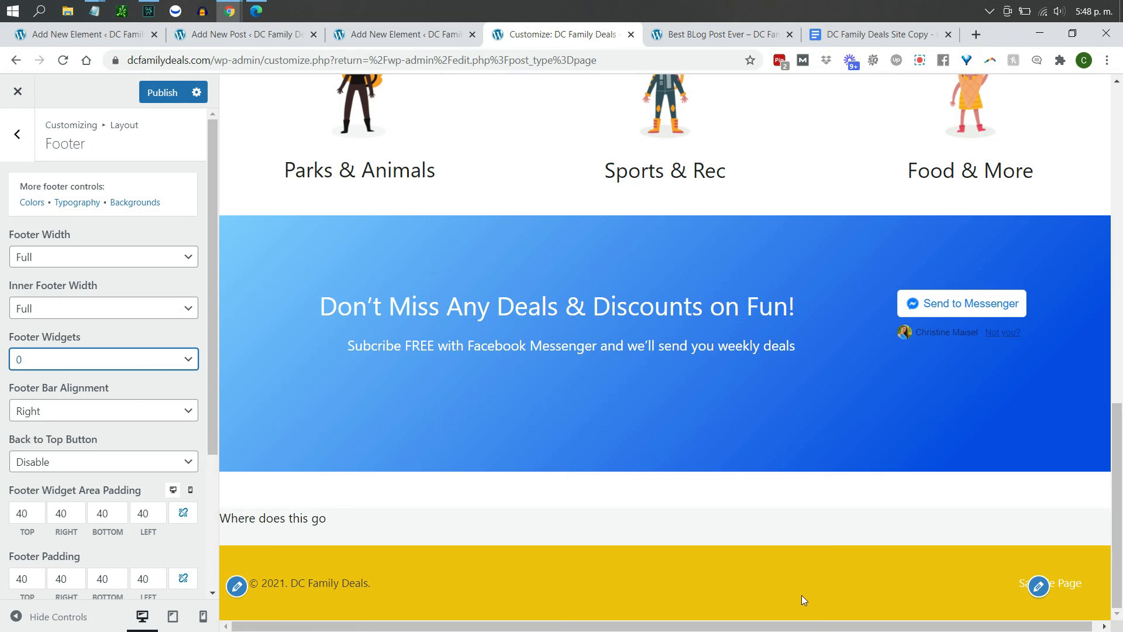
left_click(164, 92)
left_click(404, 34)
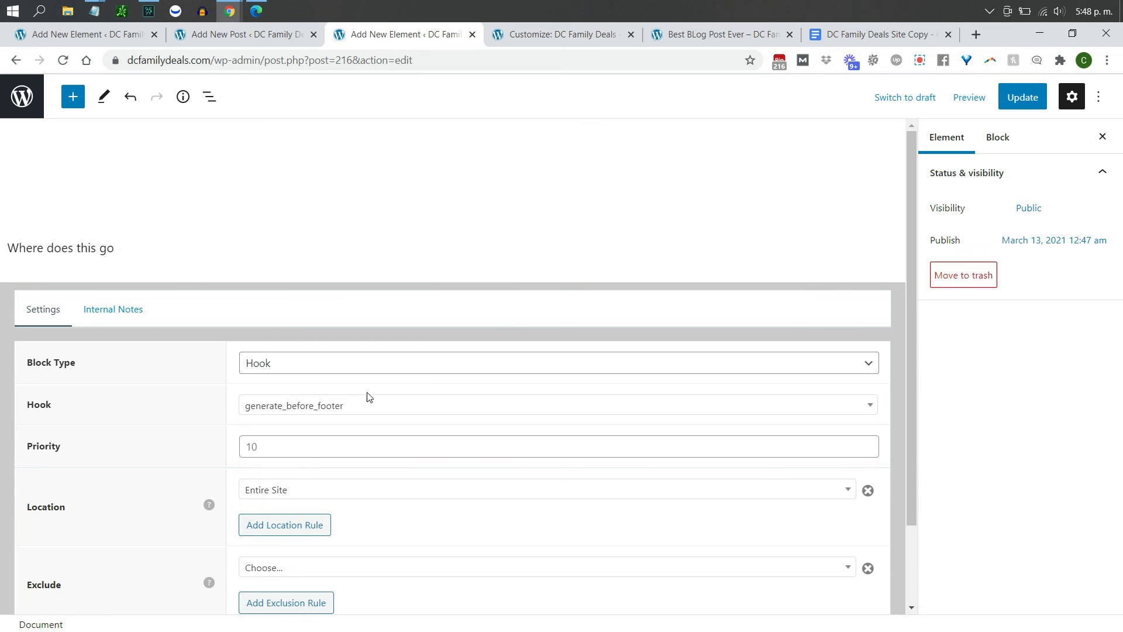
left_click(545, 35)
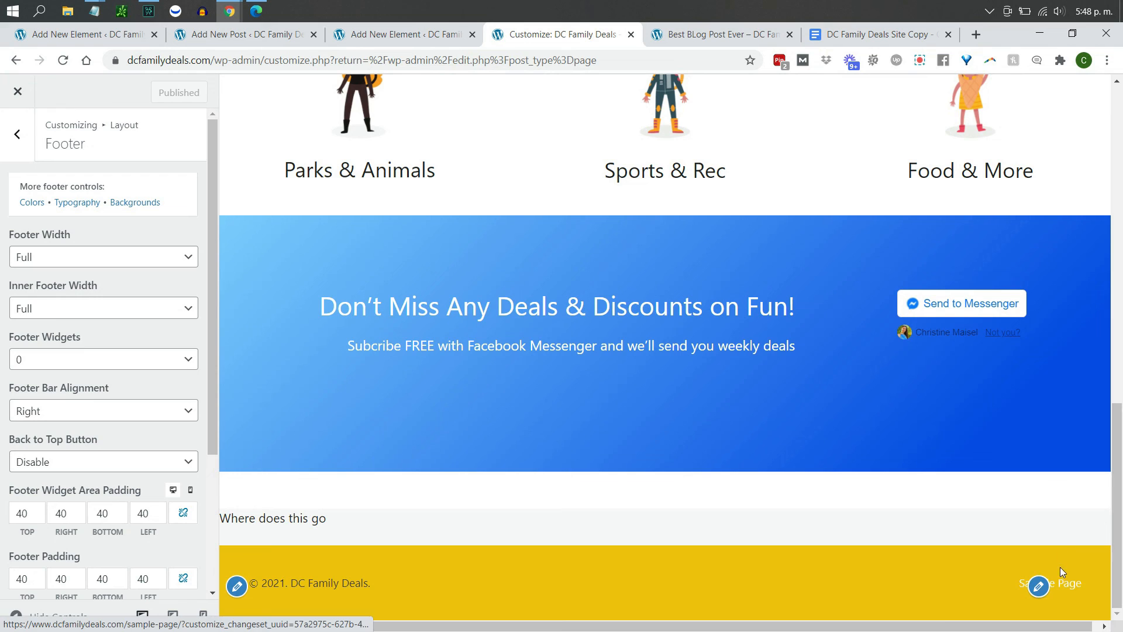
- Add Privacy Policy and a new Terms & Conditions page to the footer bar's Sample menu and publish it
left_click(1040, 587)
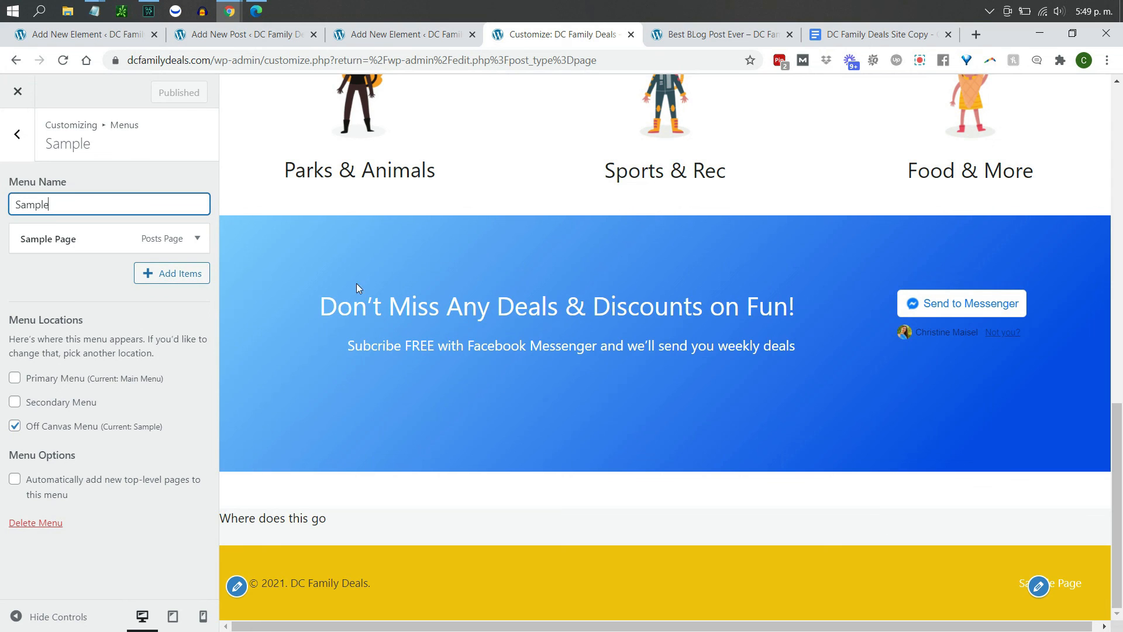
left_click(167, 279)
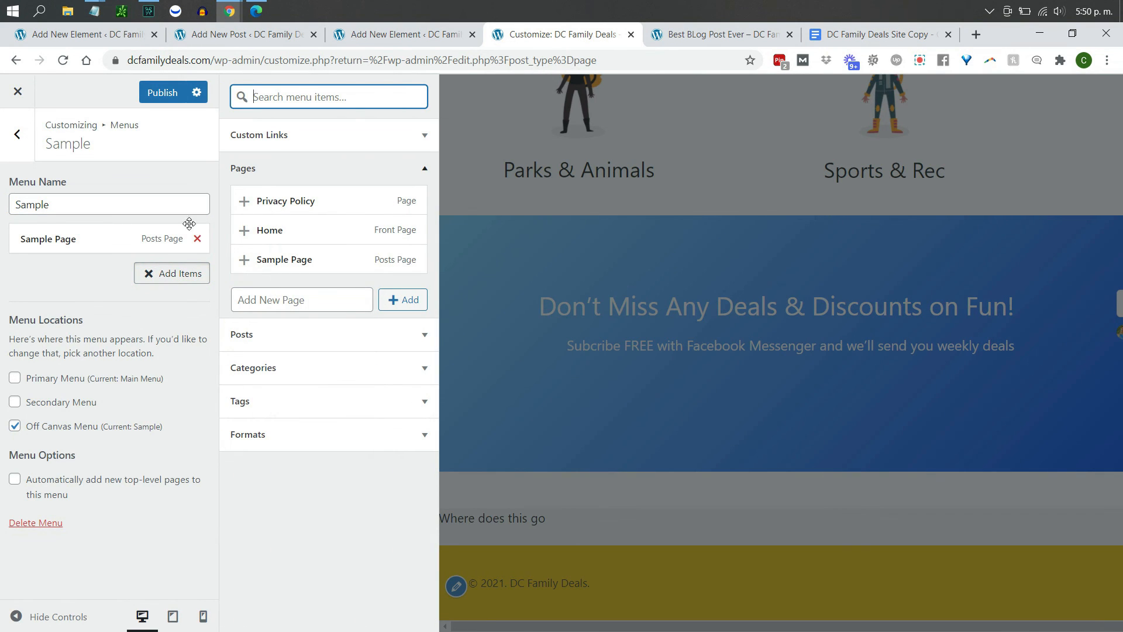
left_click(282, 208)
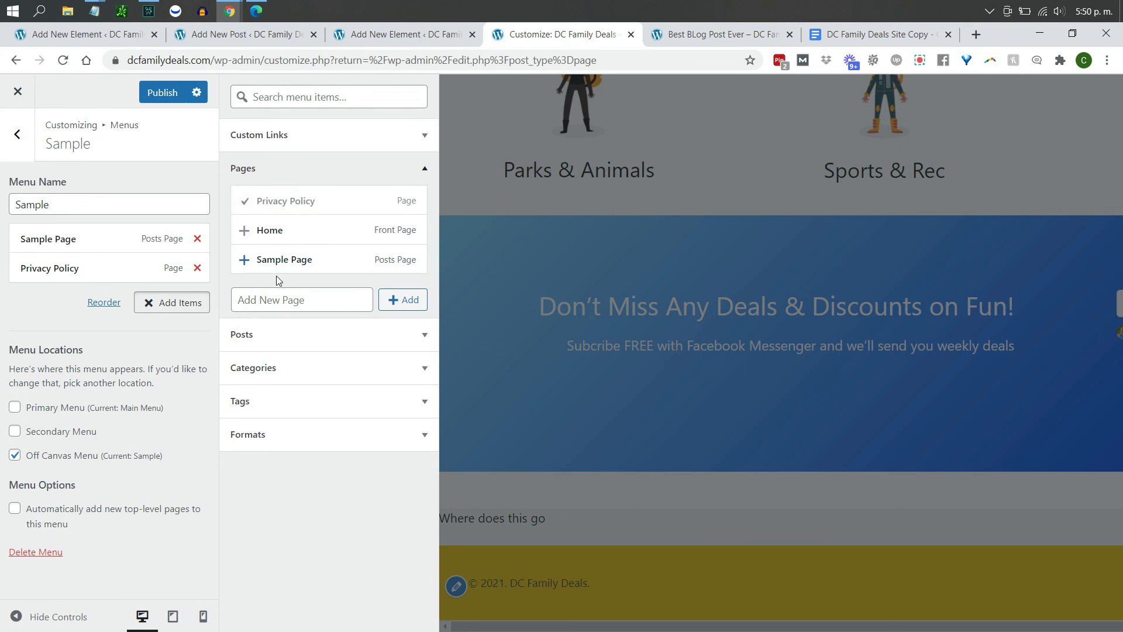
left_click(282, 302)
type("Ter")
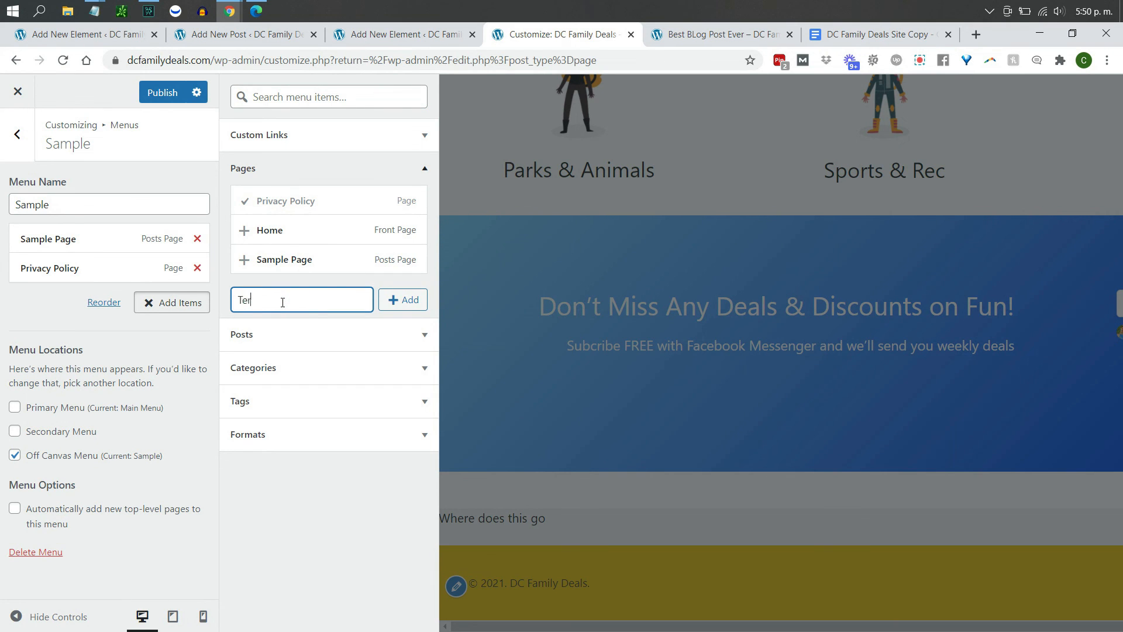
type("ms & Conditions")
left_click(391, 301)
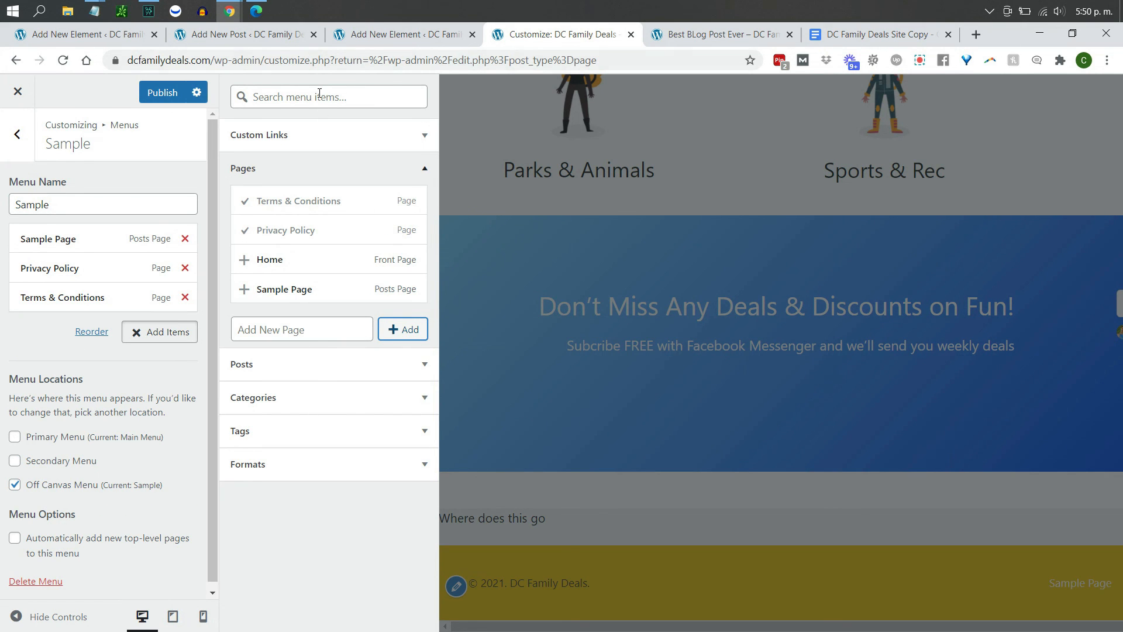
left_click(322, 139)
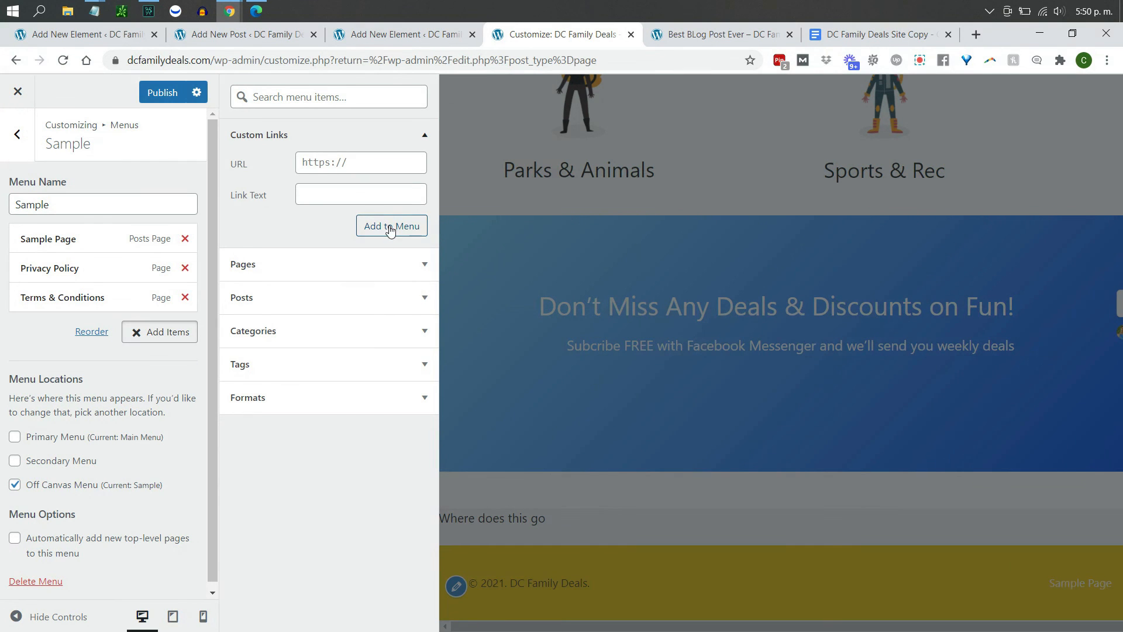
left_click(167, 88)
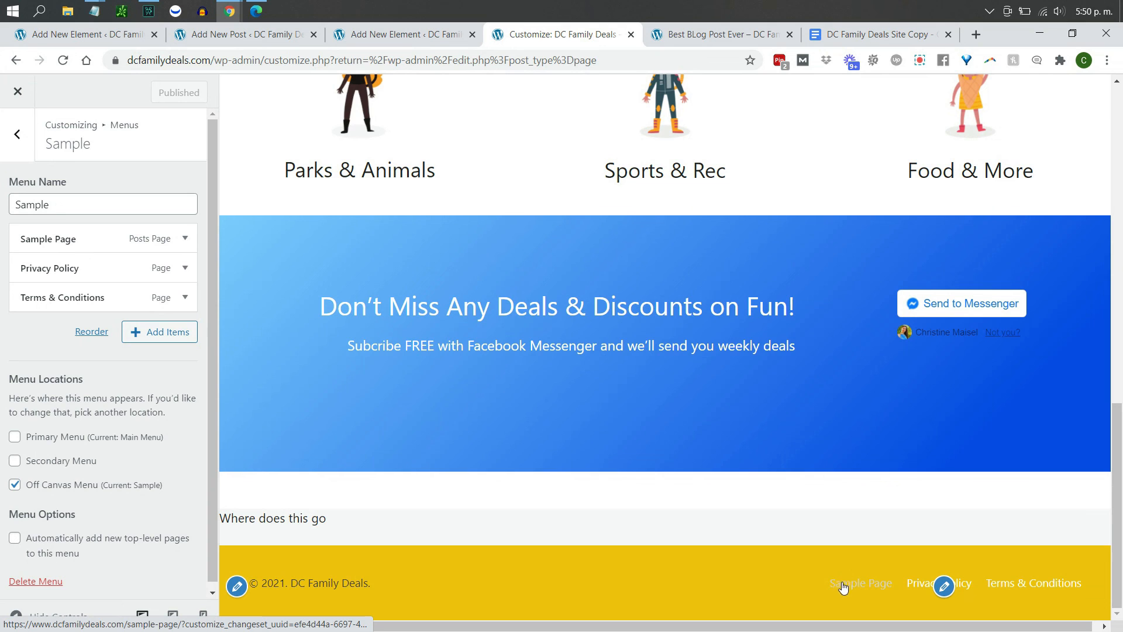
- Remove Sample Page from the footer bar's menu and publish the change
left_click(185, 238)
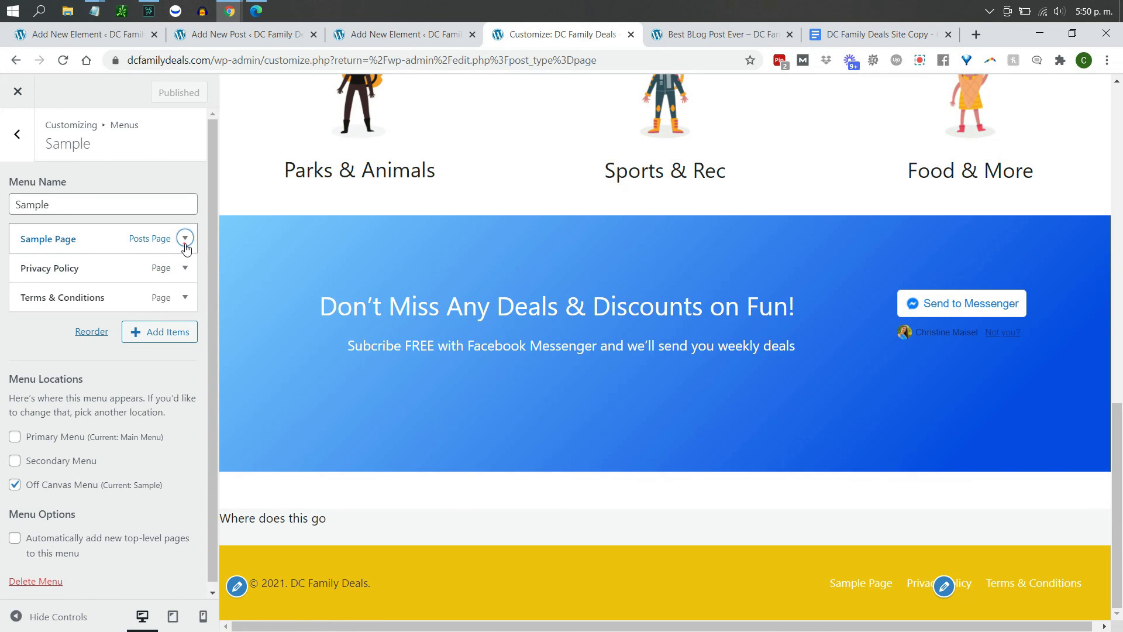
left_click(44, 333)
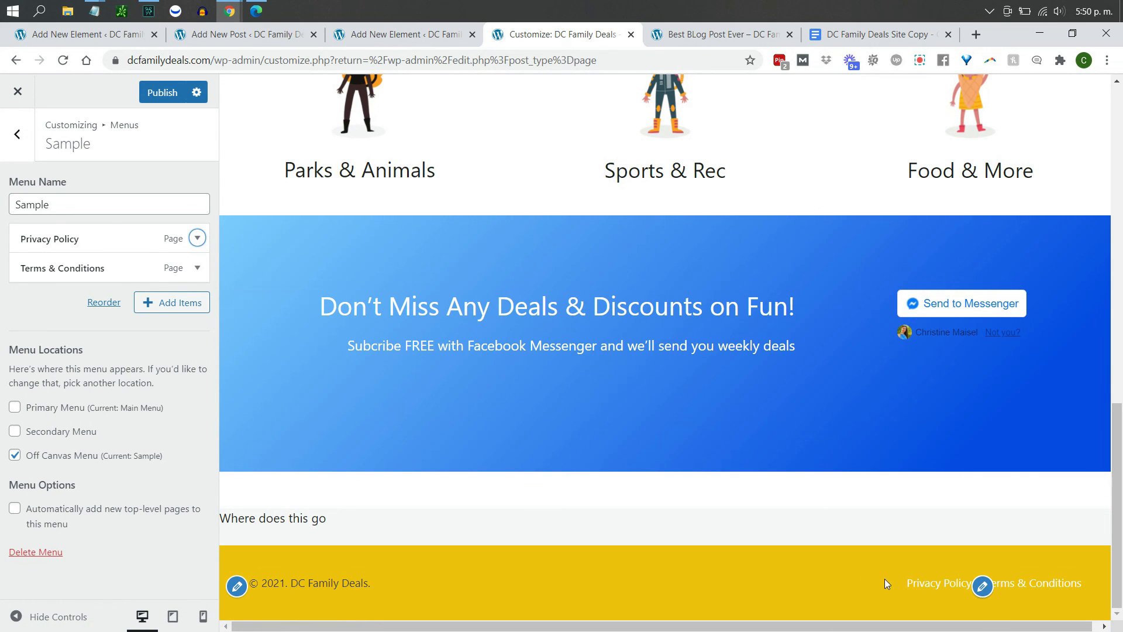
left_click(160, 96)
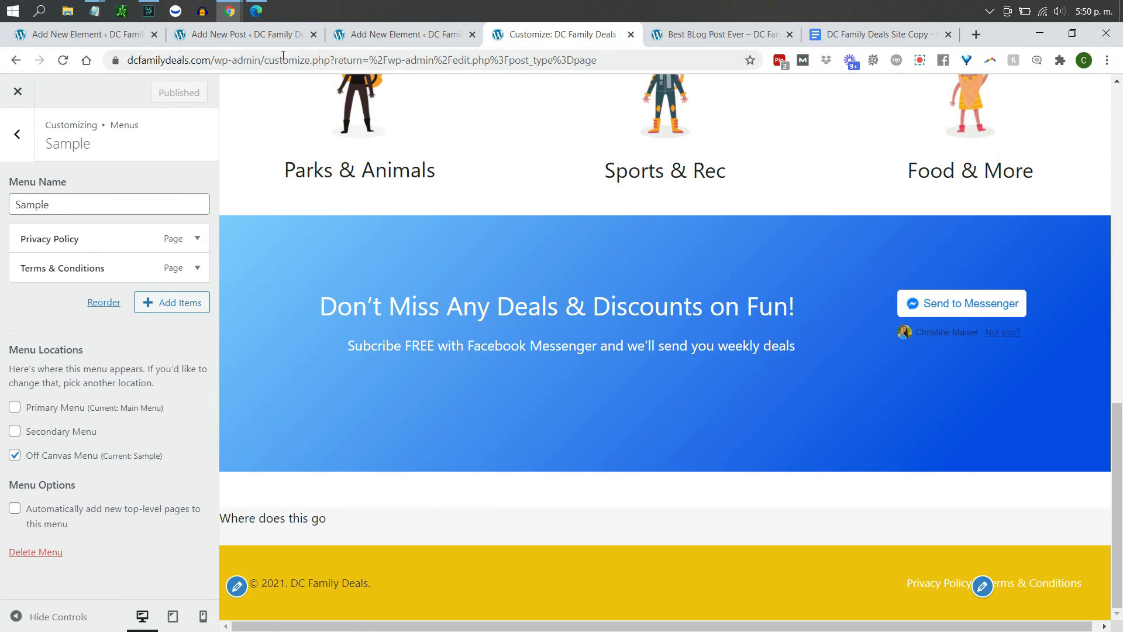
- Replace the placeholder text in the site-wide hook element with a 50 / 50 Columns block
left_click(388, 40)
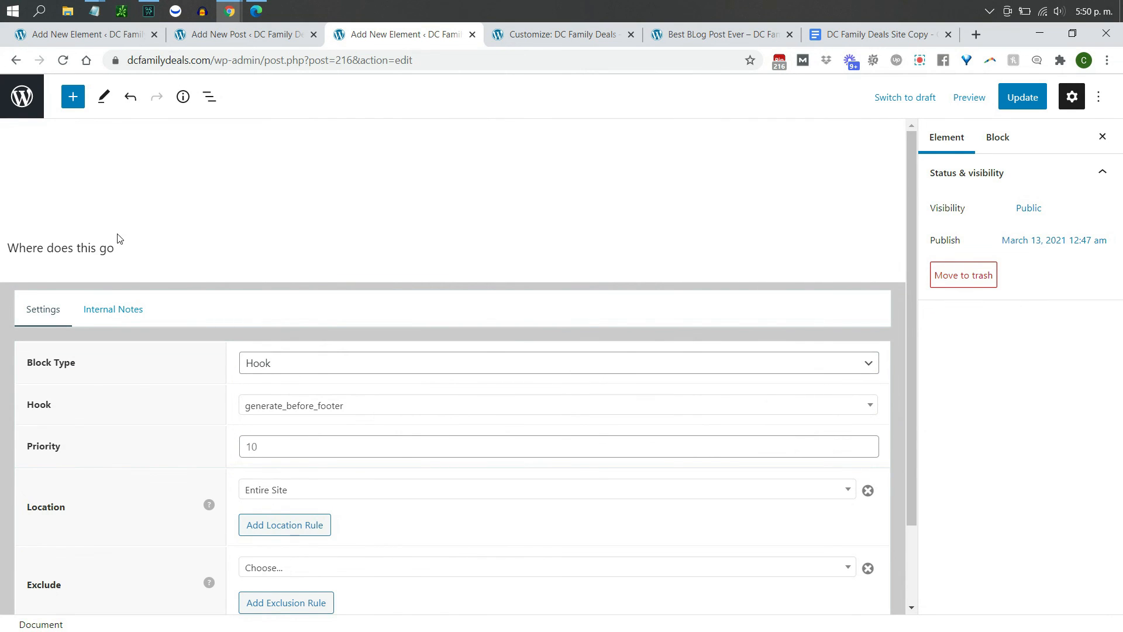
left_click(121, 253)
key("ctrl+a")
key("BackSpace")
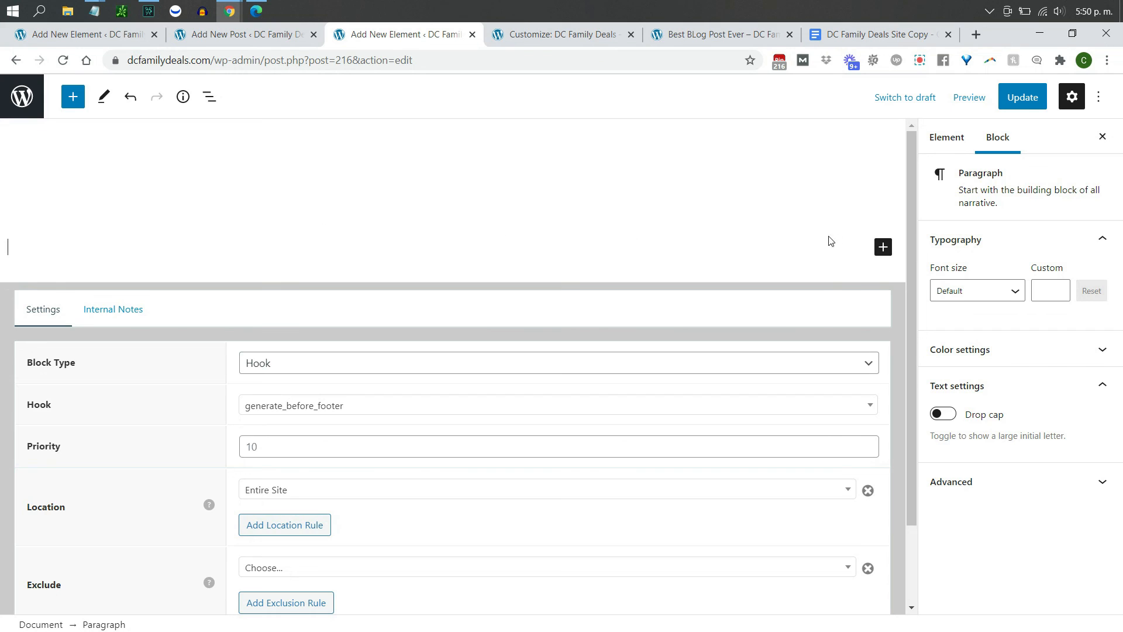
left_click(883, 248)
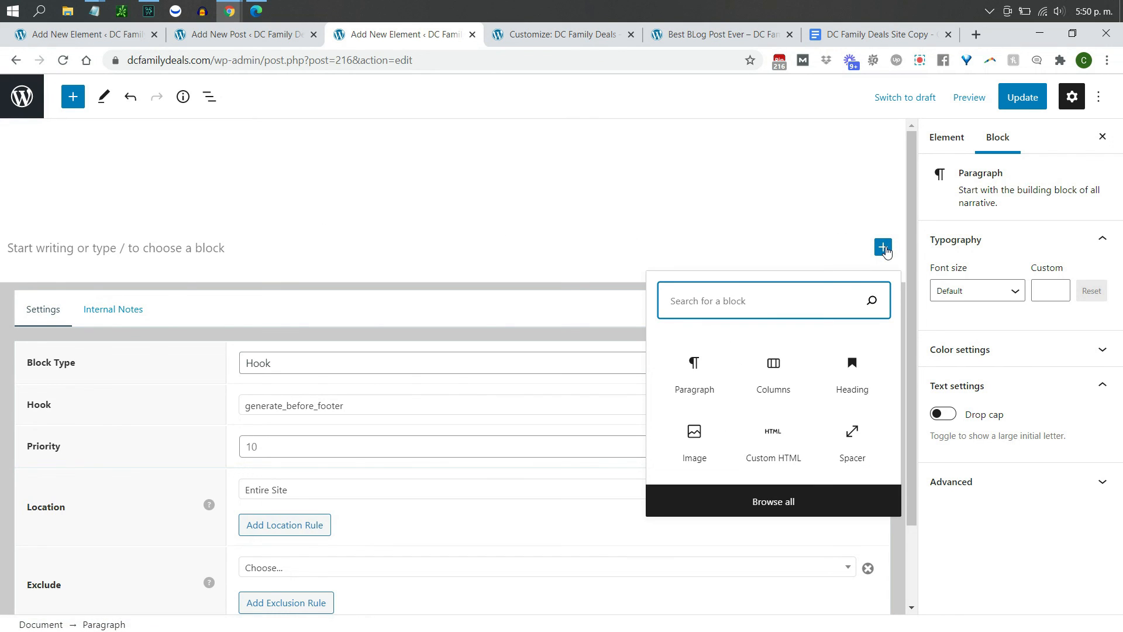
left_click(778, 377)
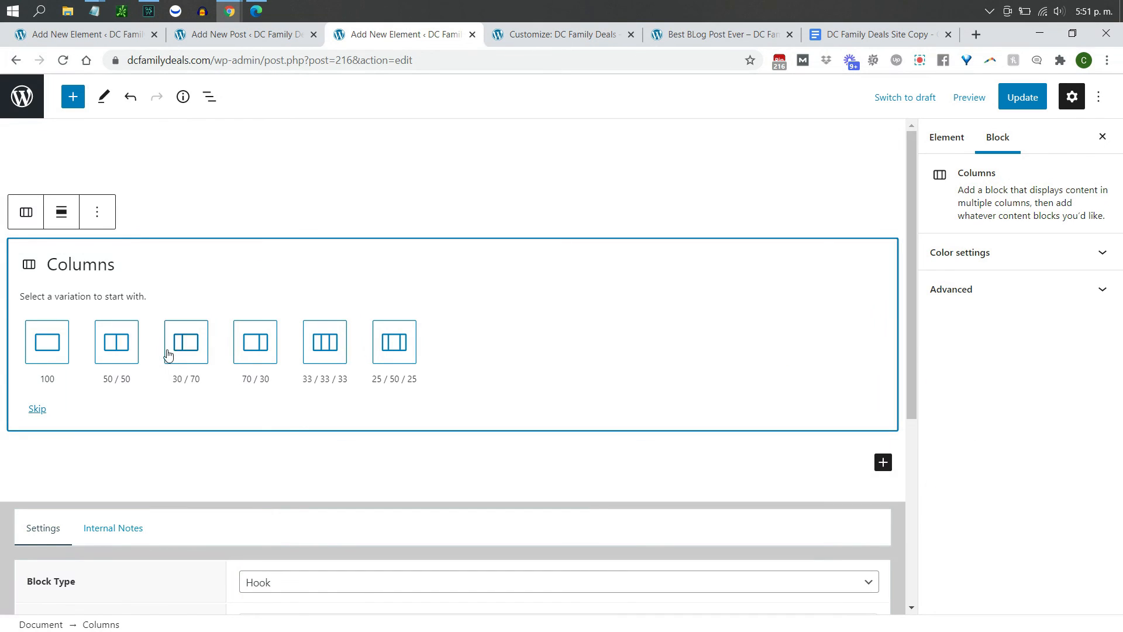
left_click(116, 350)
- Insert family-events.png from the media library into the first column and align it to the center
left_click(225, 252)
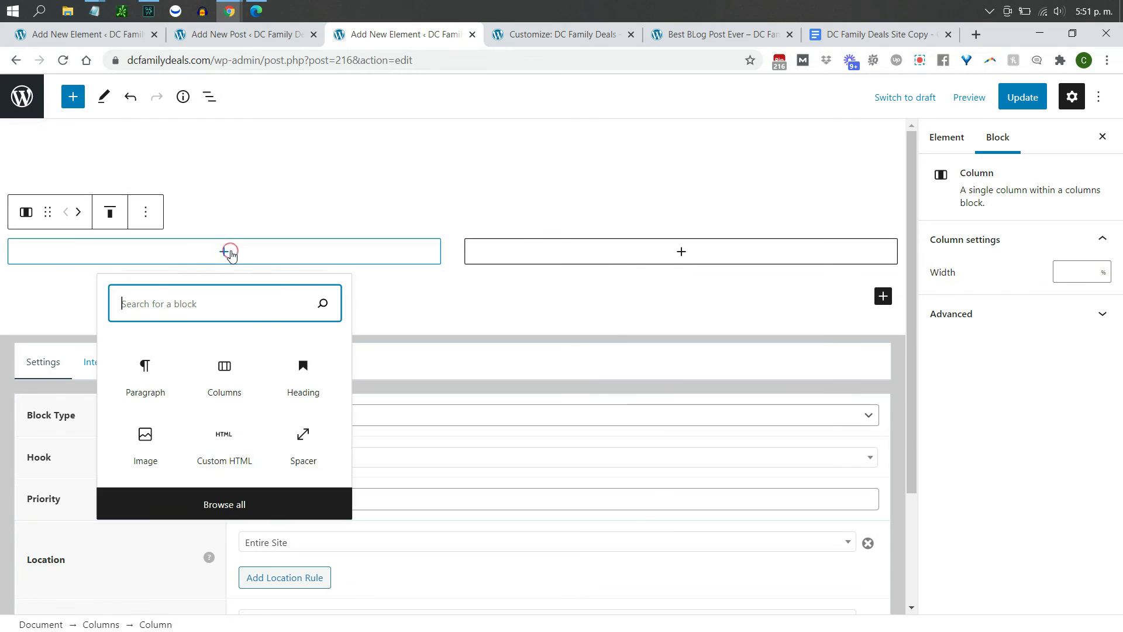
left_click(156, 440)
left_click(101, 363)
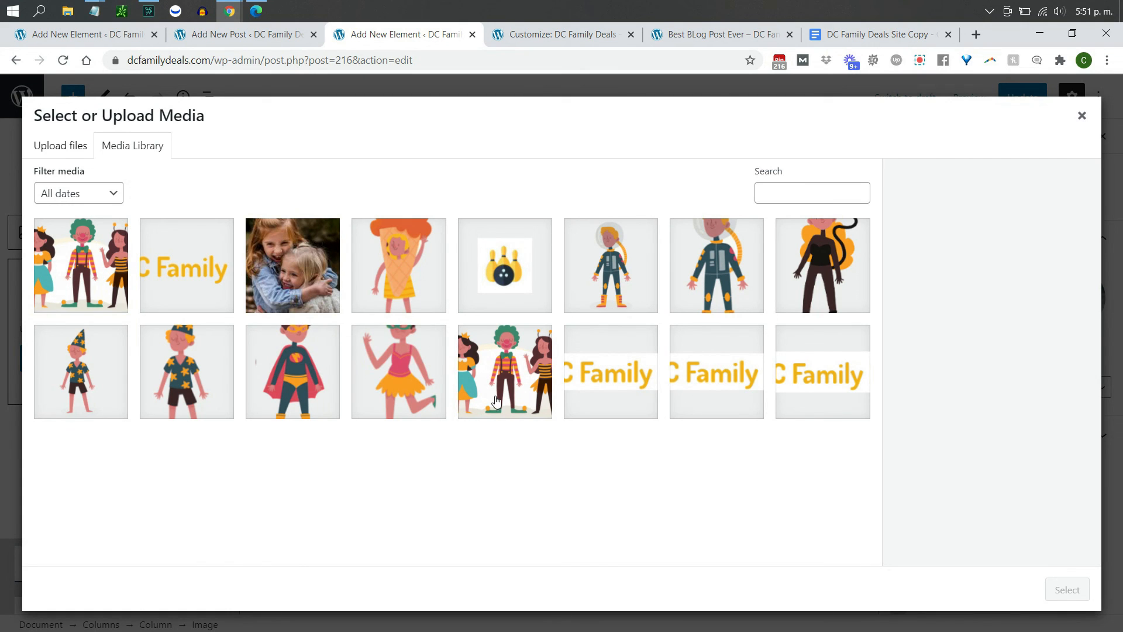
left_click(296, 383)
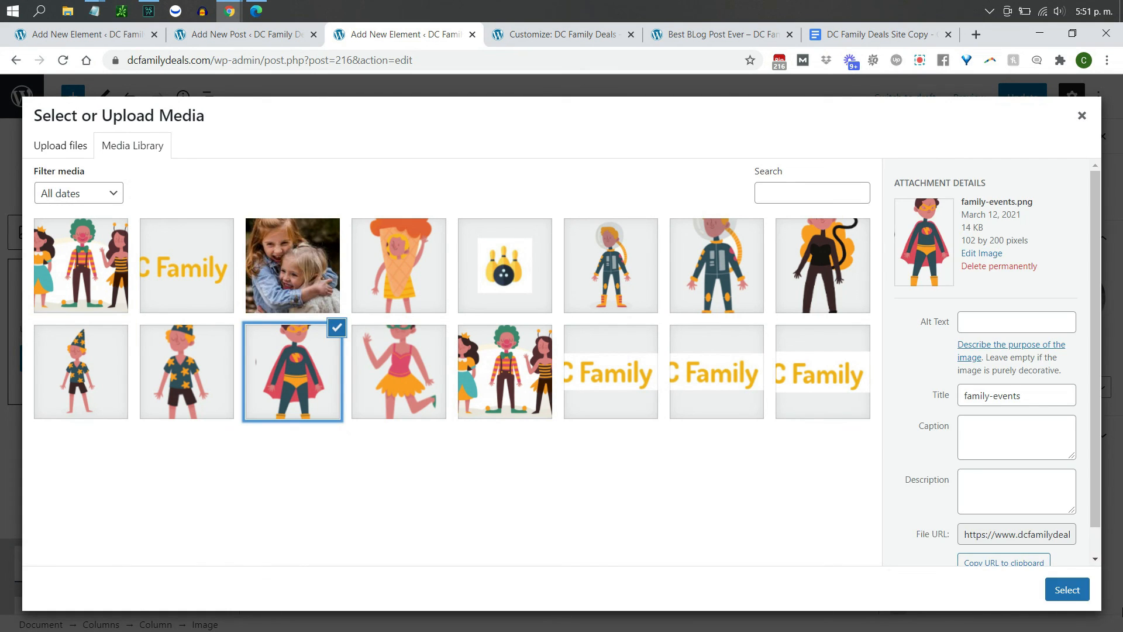
left_click(1066, 591)
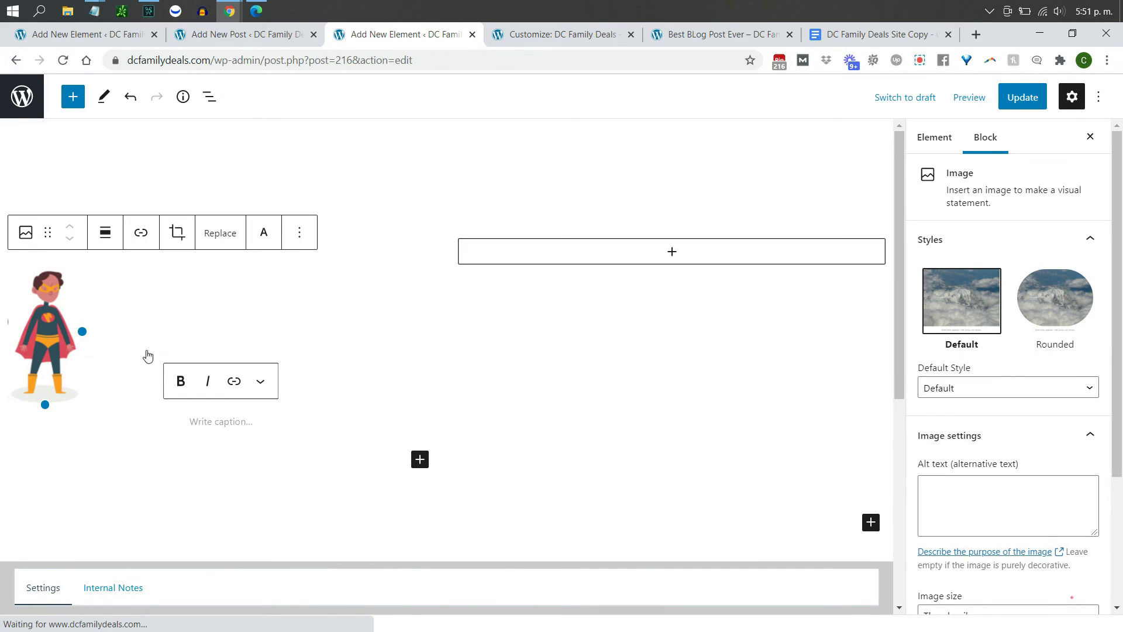
left_click(110, 240)
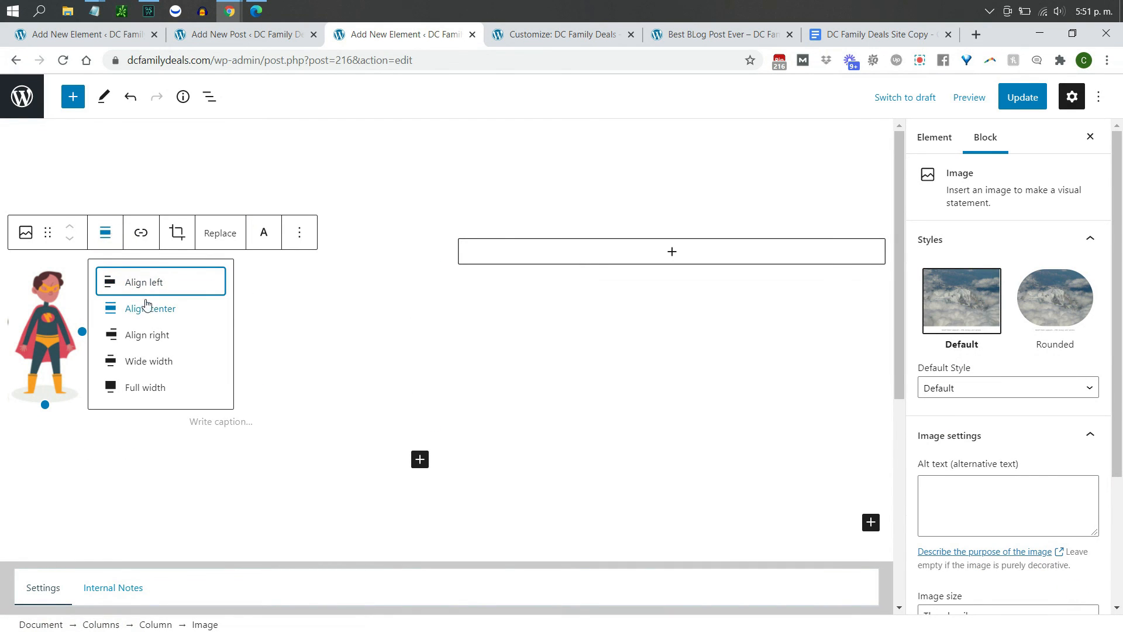
left_click(147, 305)
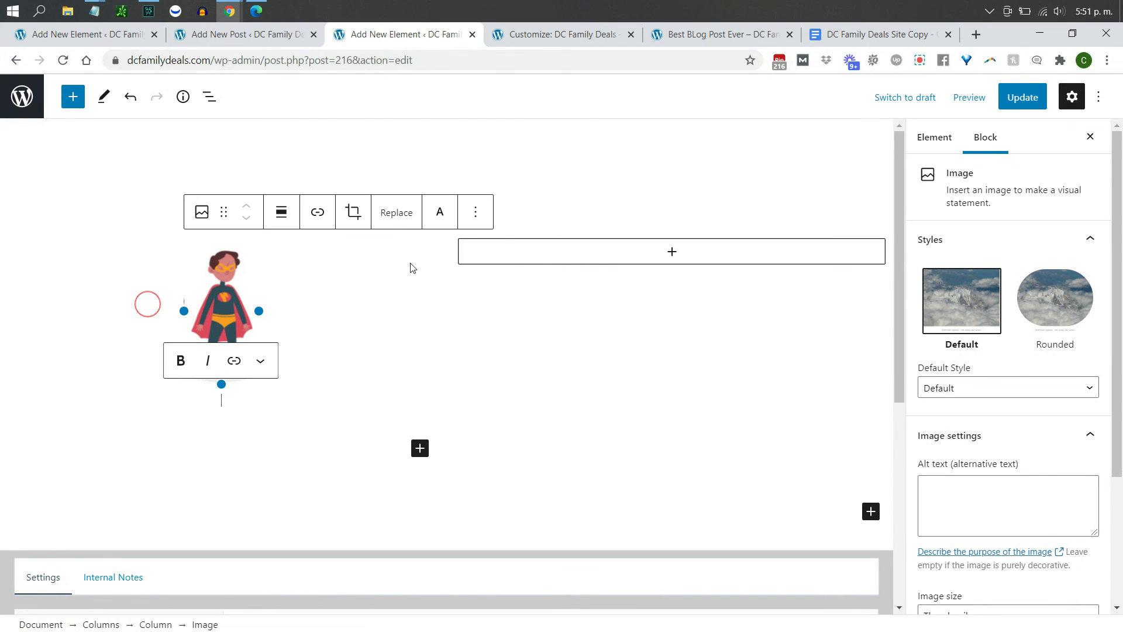
- Fill the second column with the paragraph "About DC Family Deals..." and three filler paragraphs: "asdfasdf", "asdfasdf" and "asdfasdfasdf"
left_click(616, 263)
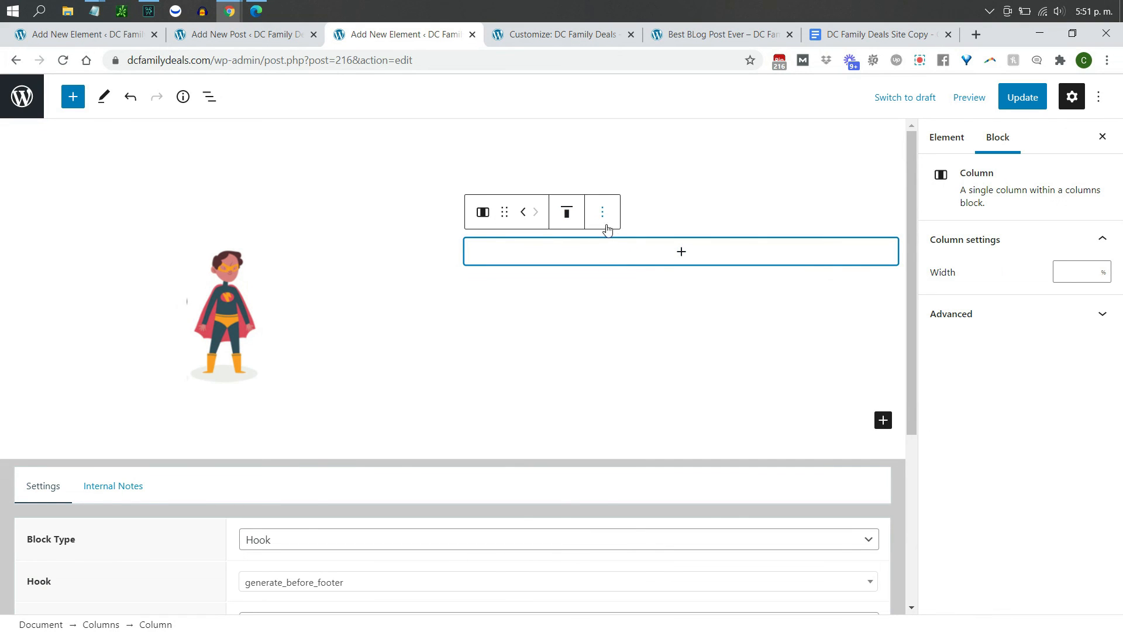
left_click(681, 251)
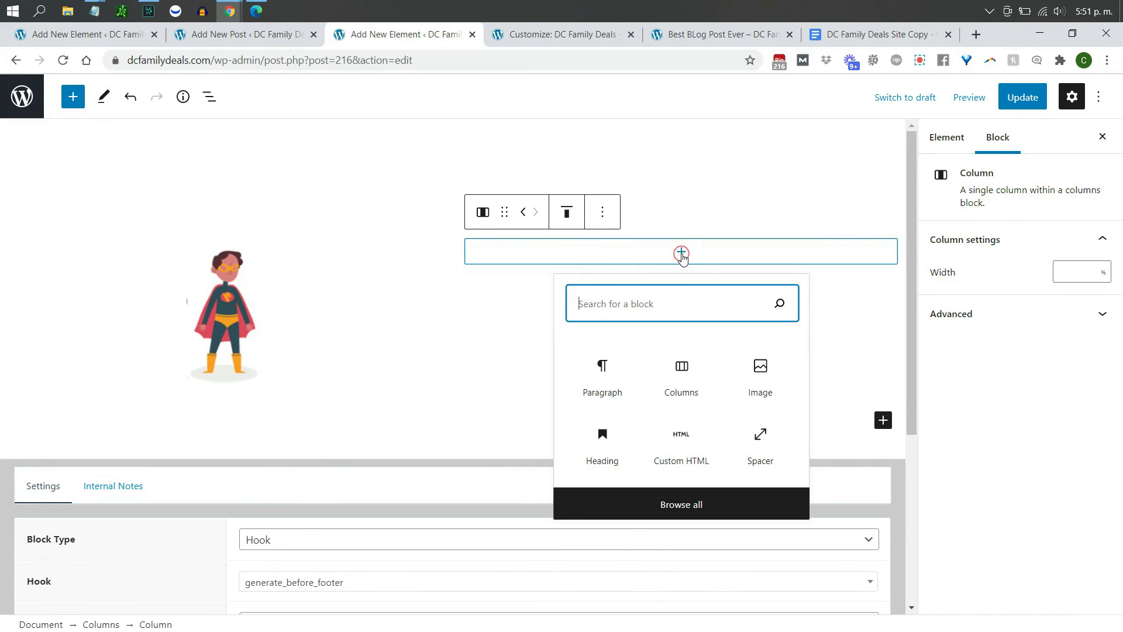
left_click(599, 373)
type("About DC Family Deals...")
key("Return")
key("Return")
key("Return")
type("asdfasdfasdf")
left_click(554, 313)
type("asdf")
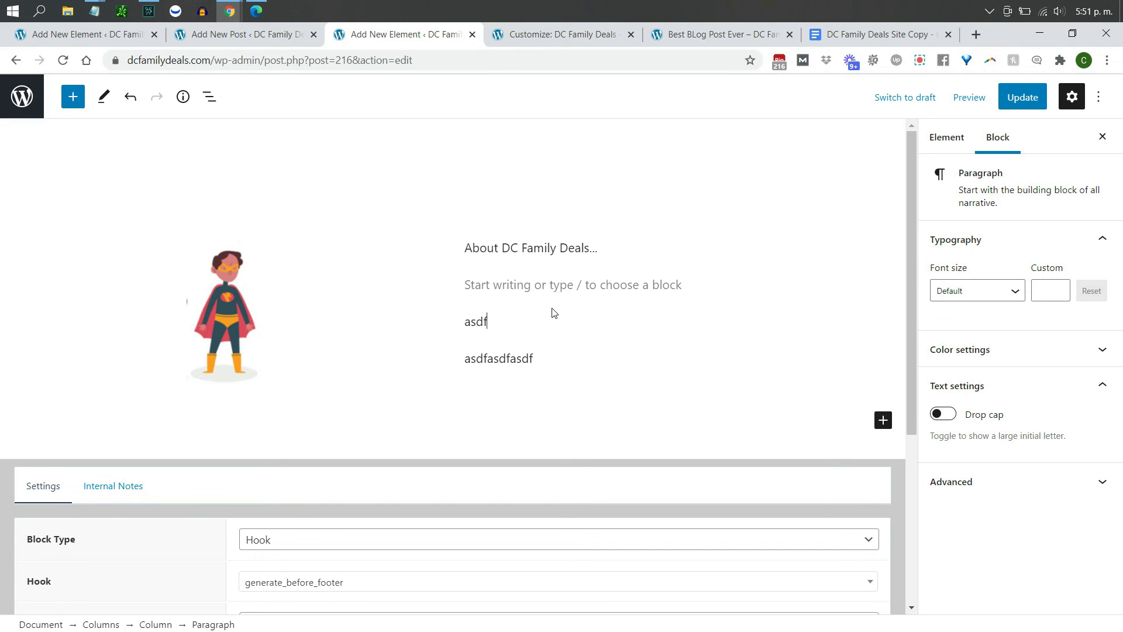
type("asdf")
key("Up")
type("asdfasdf")
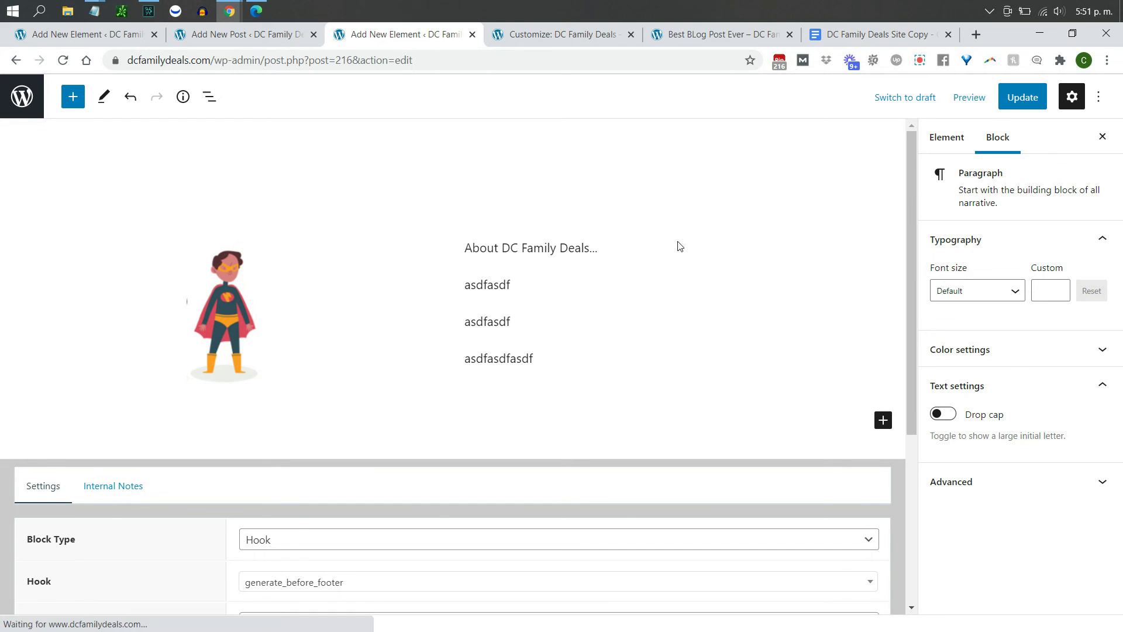
- Give the whole Columns block a solid light blue background and update the element
left_click(168, 228)
left_click(27, 219)
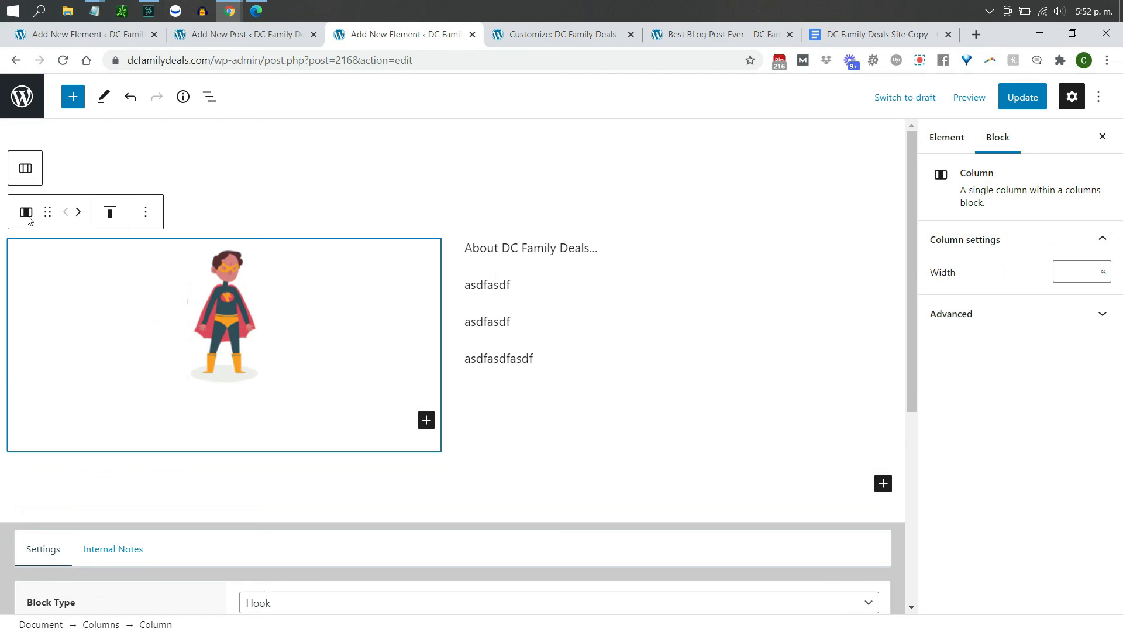
left_click(26, 169)
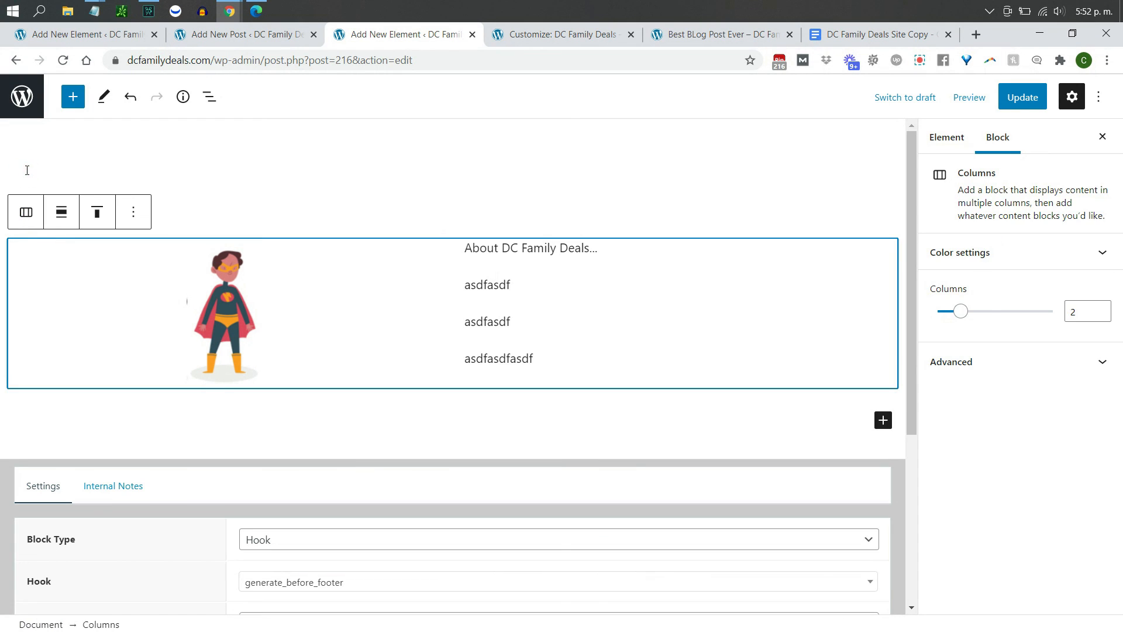
left_click(955, 251)
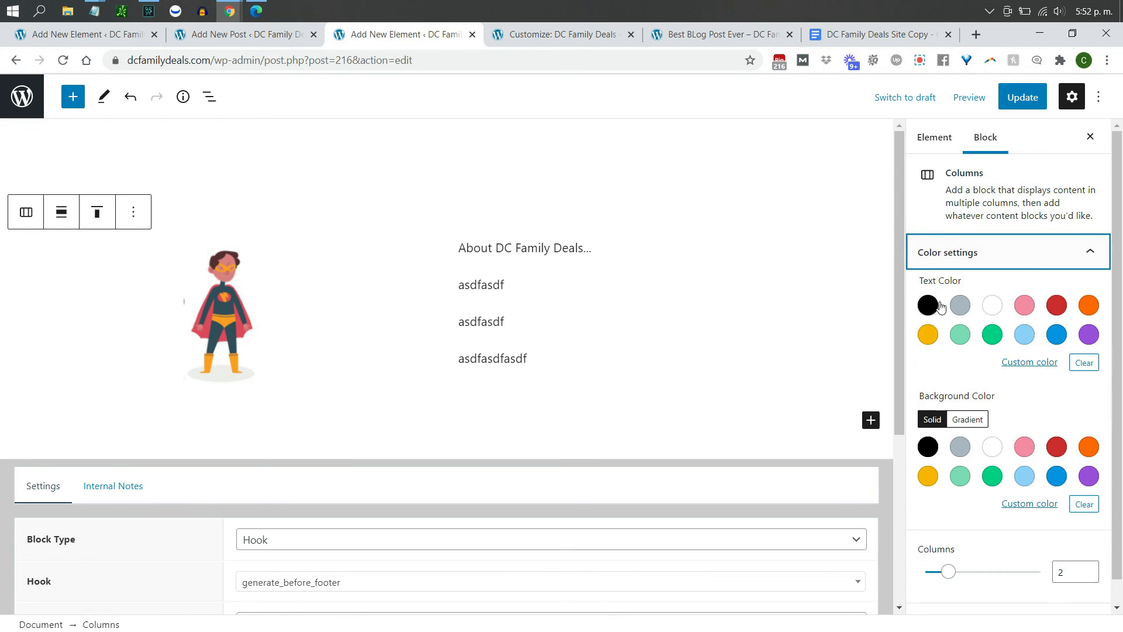
left_click(1026, 477)
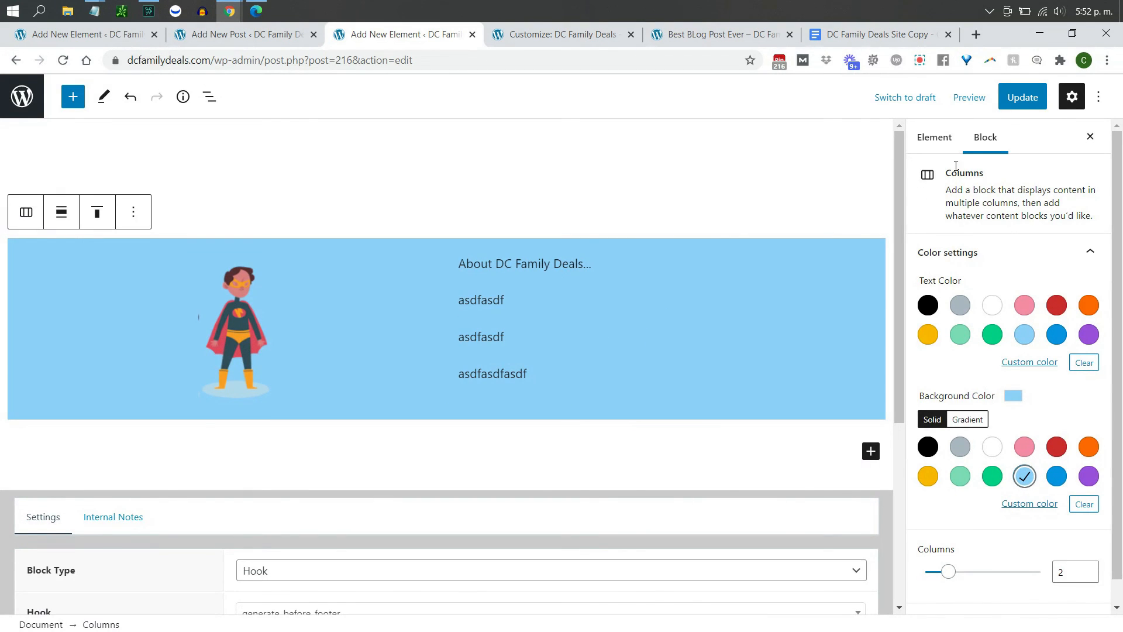
left_click(1021, 98)
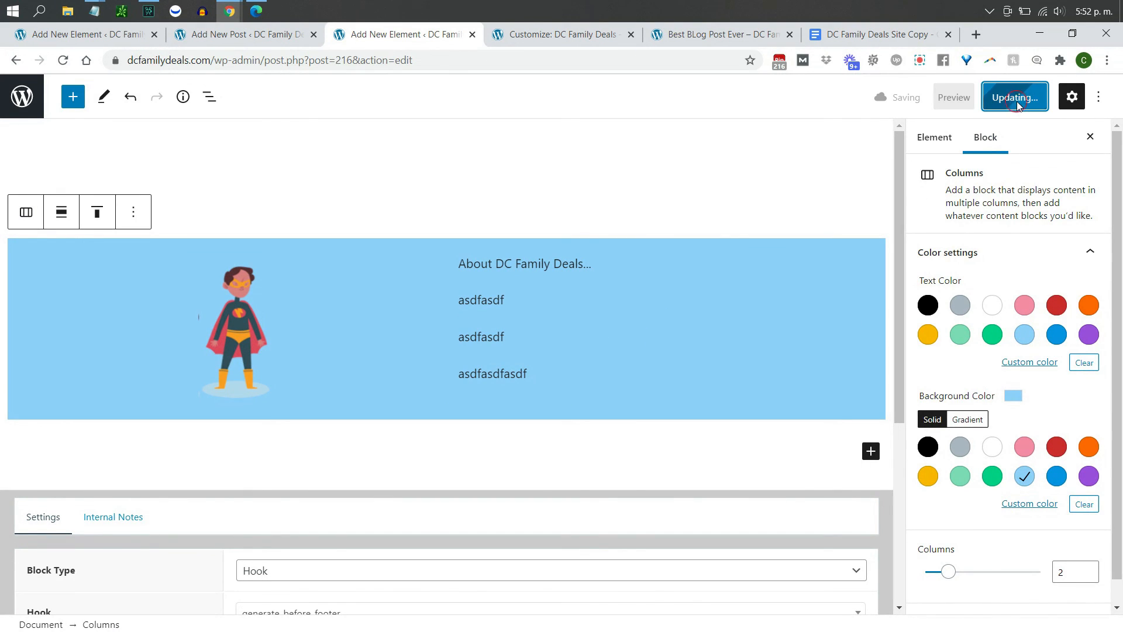
- Reload the live blog post and check the new columns section above its footer
left_click(700, 36)
left_click(673, 59)
key("Return")
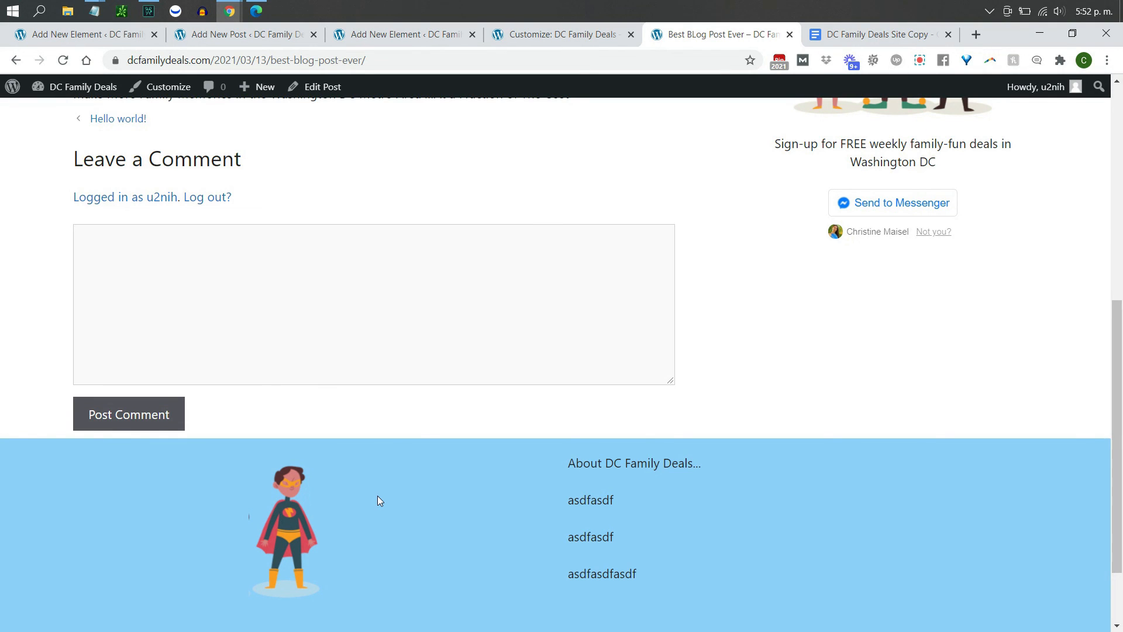
- Review the sidebar element and the homepage preview in the customizer, from the header menu to the footer bar
mouse_move(261, 86)
left_click(94, 39)
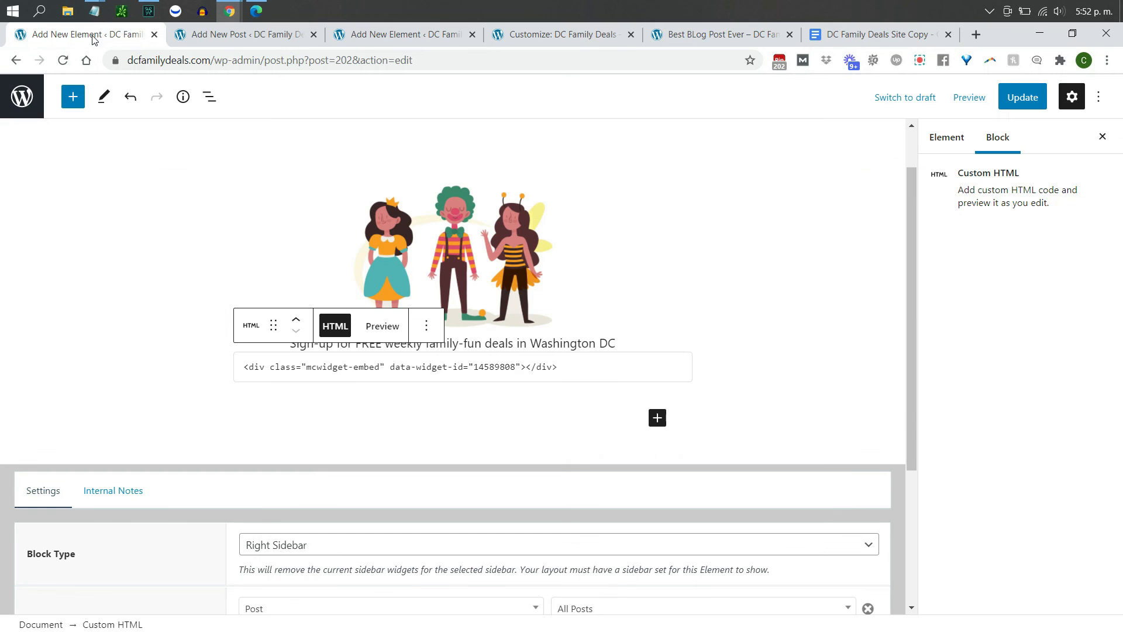
left_click(559, 34)
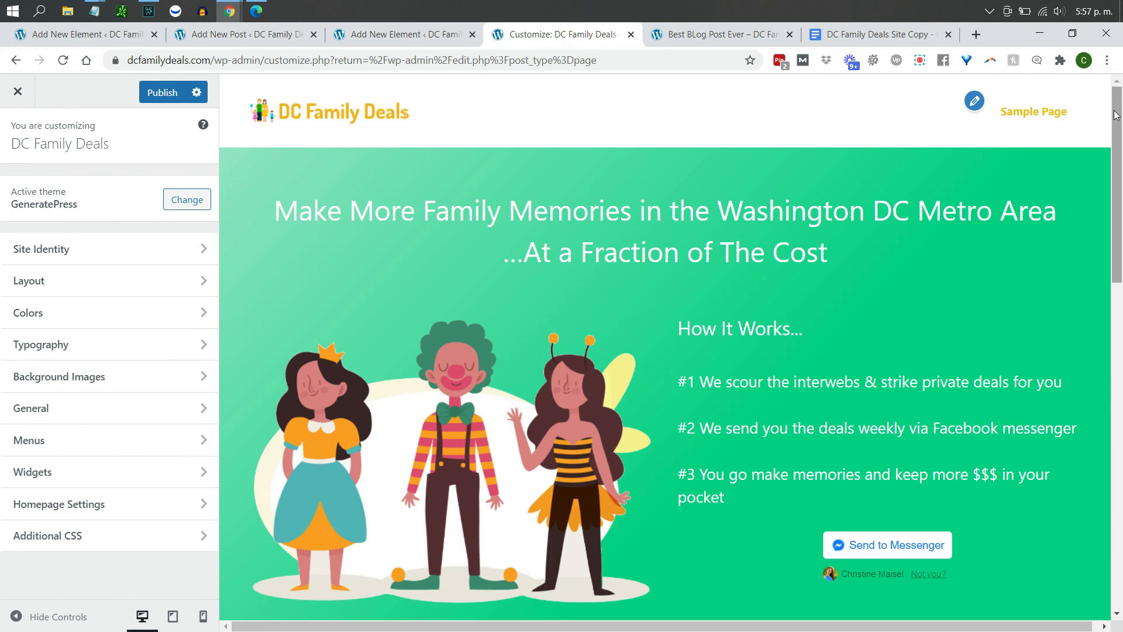
left_click_drag(1119, 117, 1118, 454)
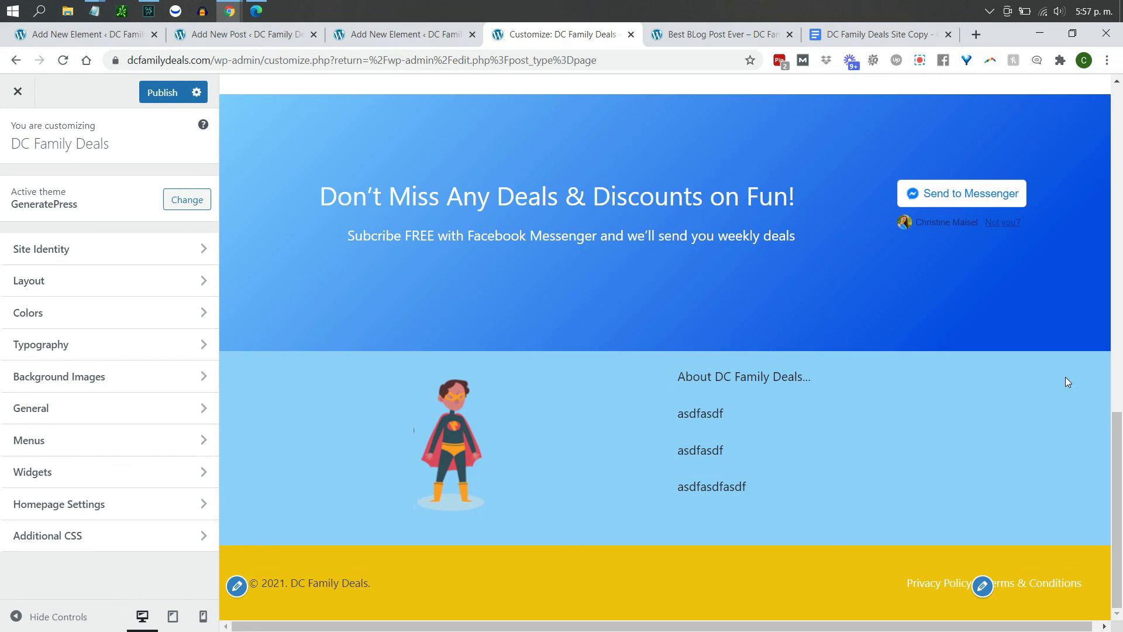
left_click_drag(1118, 442, 1118, 114)
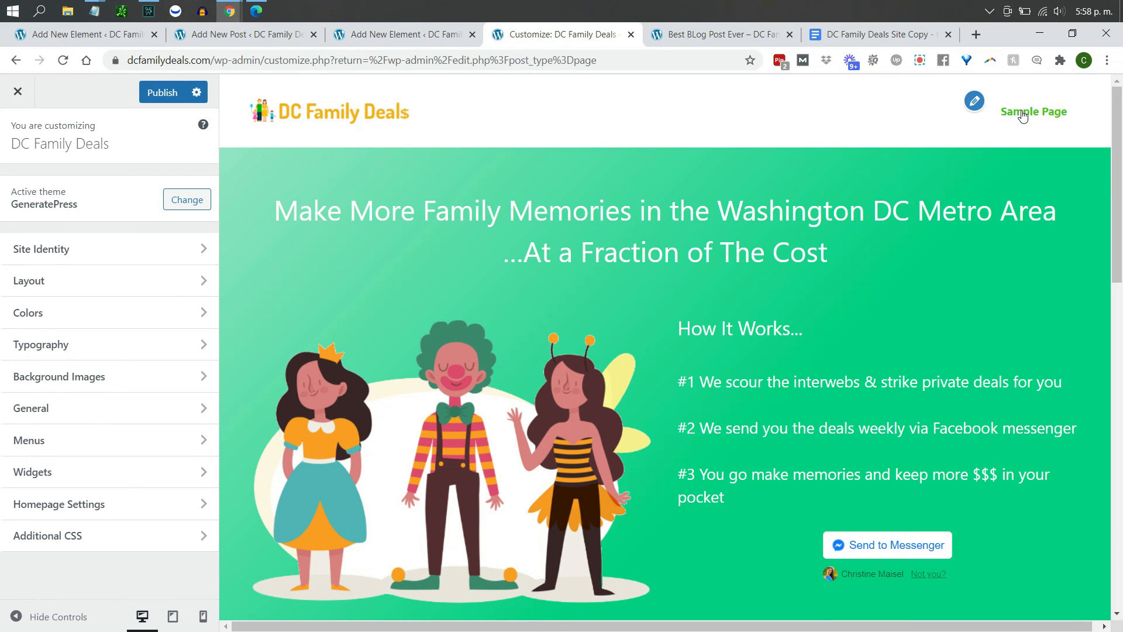
left_click(906, 39)
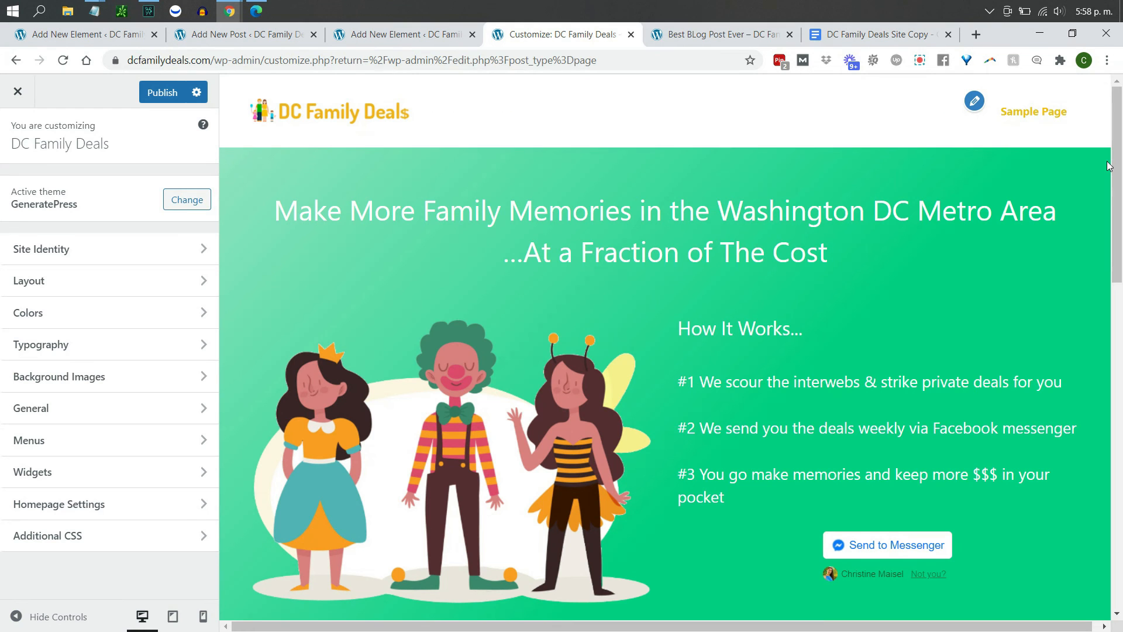
left_click(559, 34)
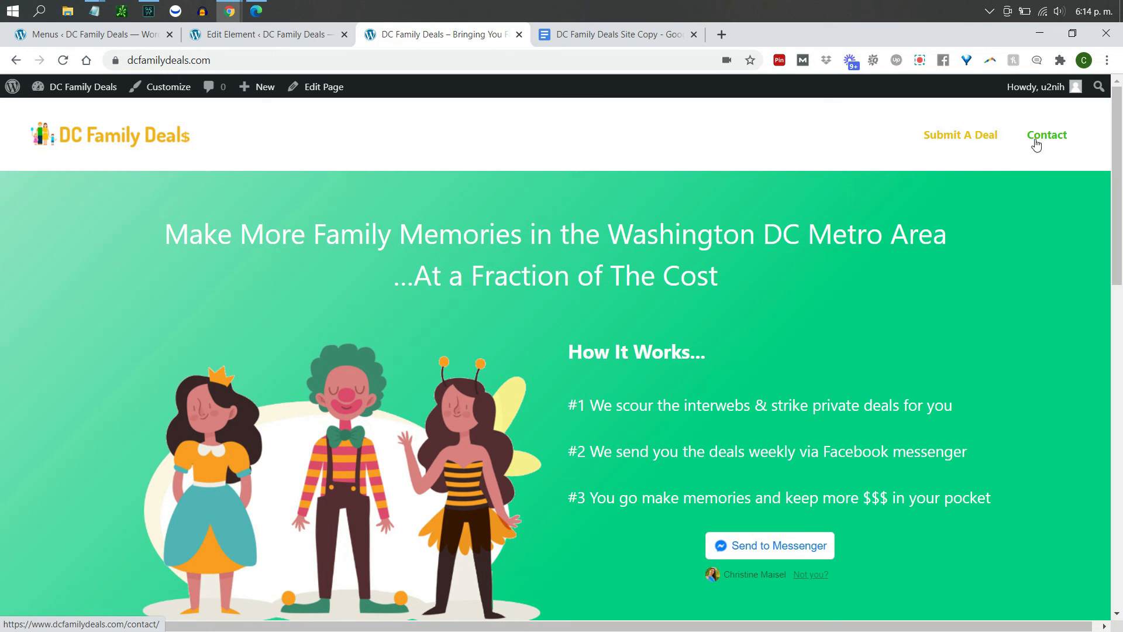
- Review the finished live homepage, including the deals categories, the Messenger sign-up section and the footer bar
scroll(659, 228, "down", 2)
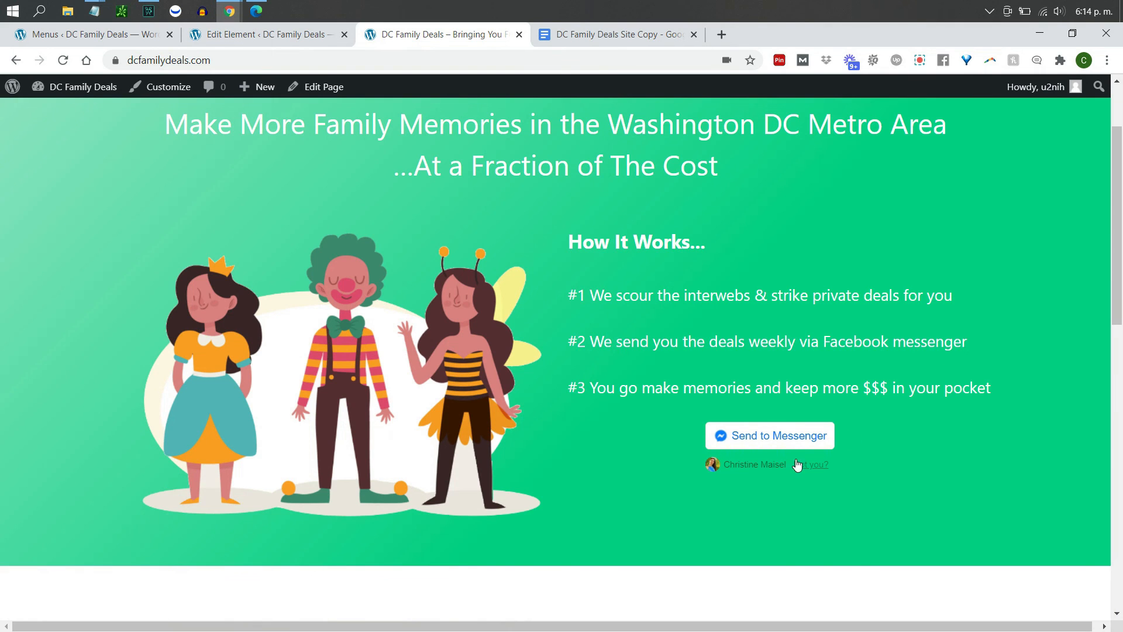
left_click_drag(1116, 212, 1117, 346)
left_click_drag(379, 283, 747, 286)
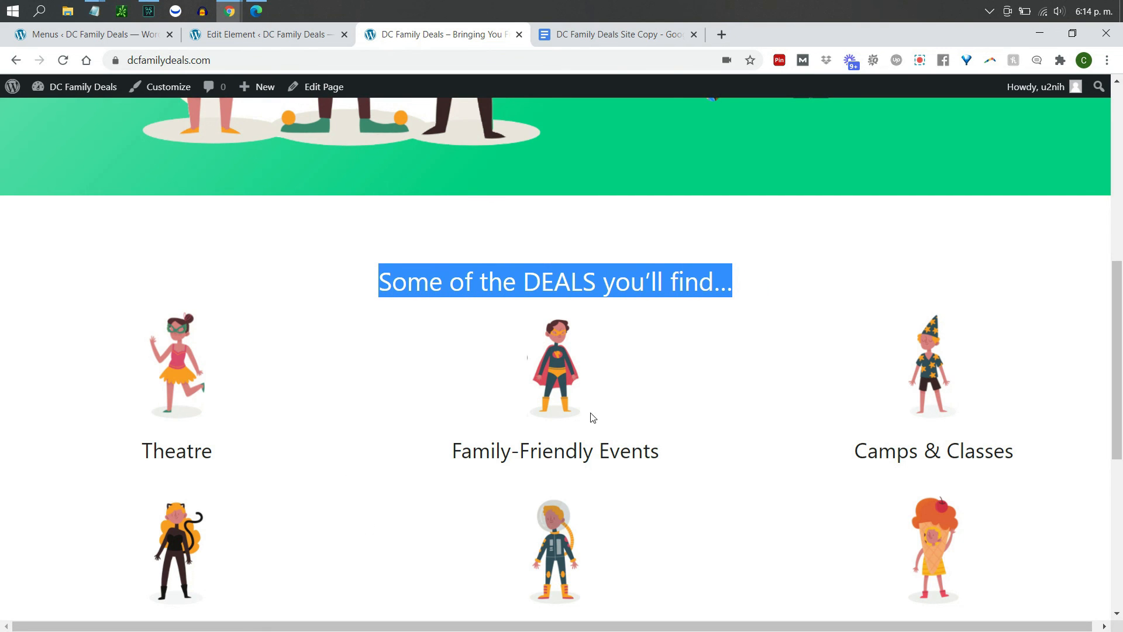
left_click(859, 284)
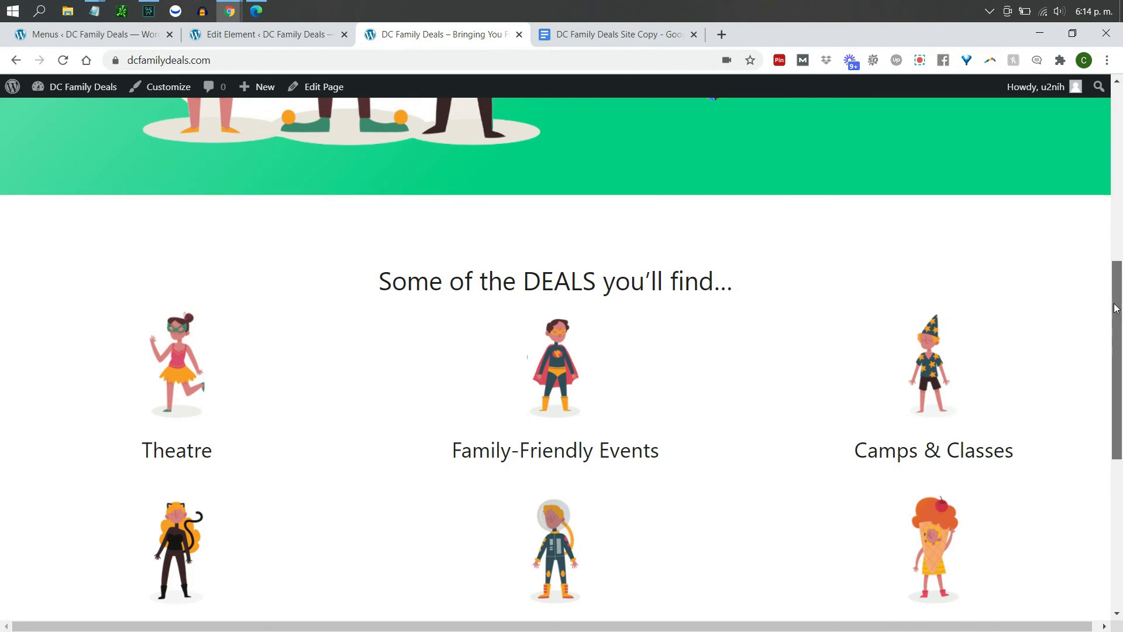
left_click_drag(1115, 301, 1116, 395)
scroll(588, 527, "down", 3)
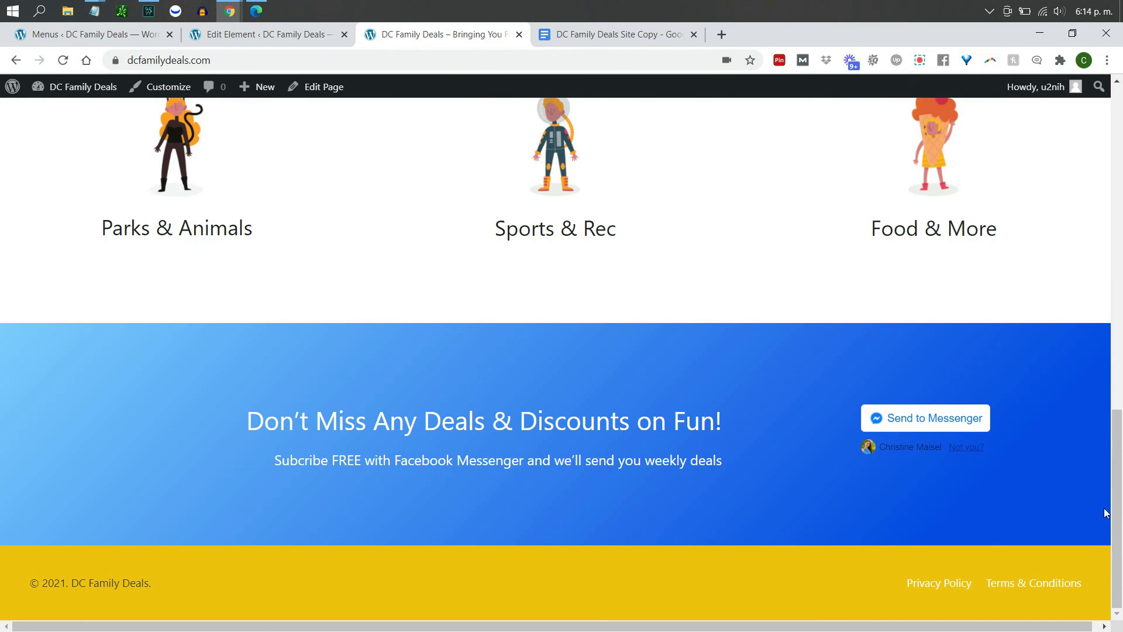
left_click_drag(1118, 500, 1122, 173)
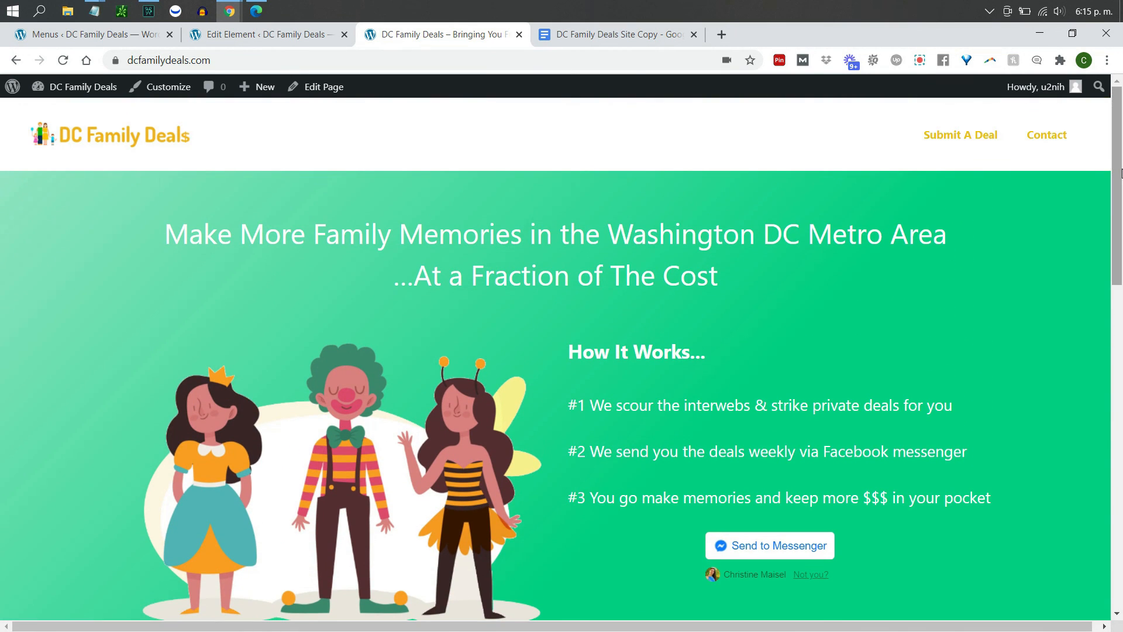